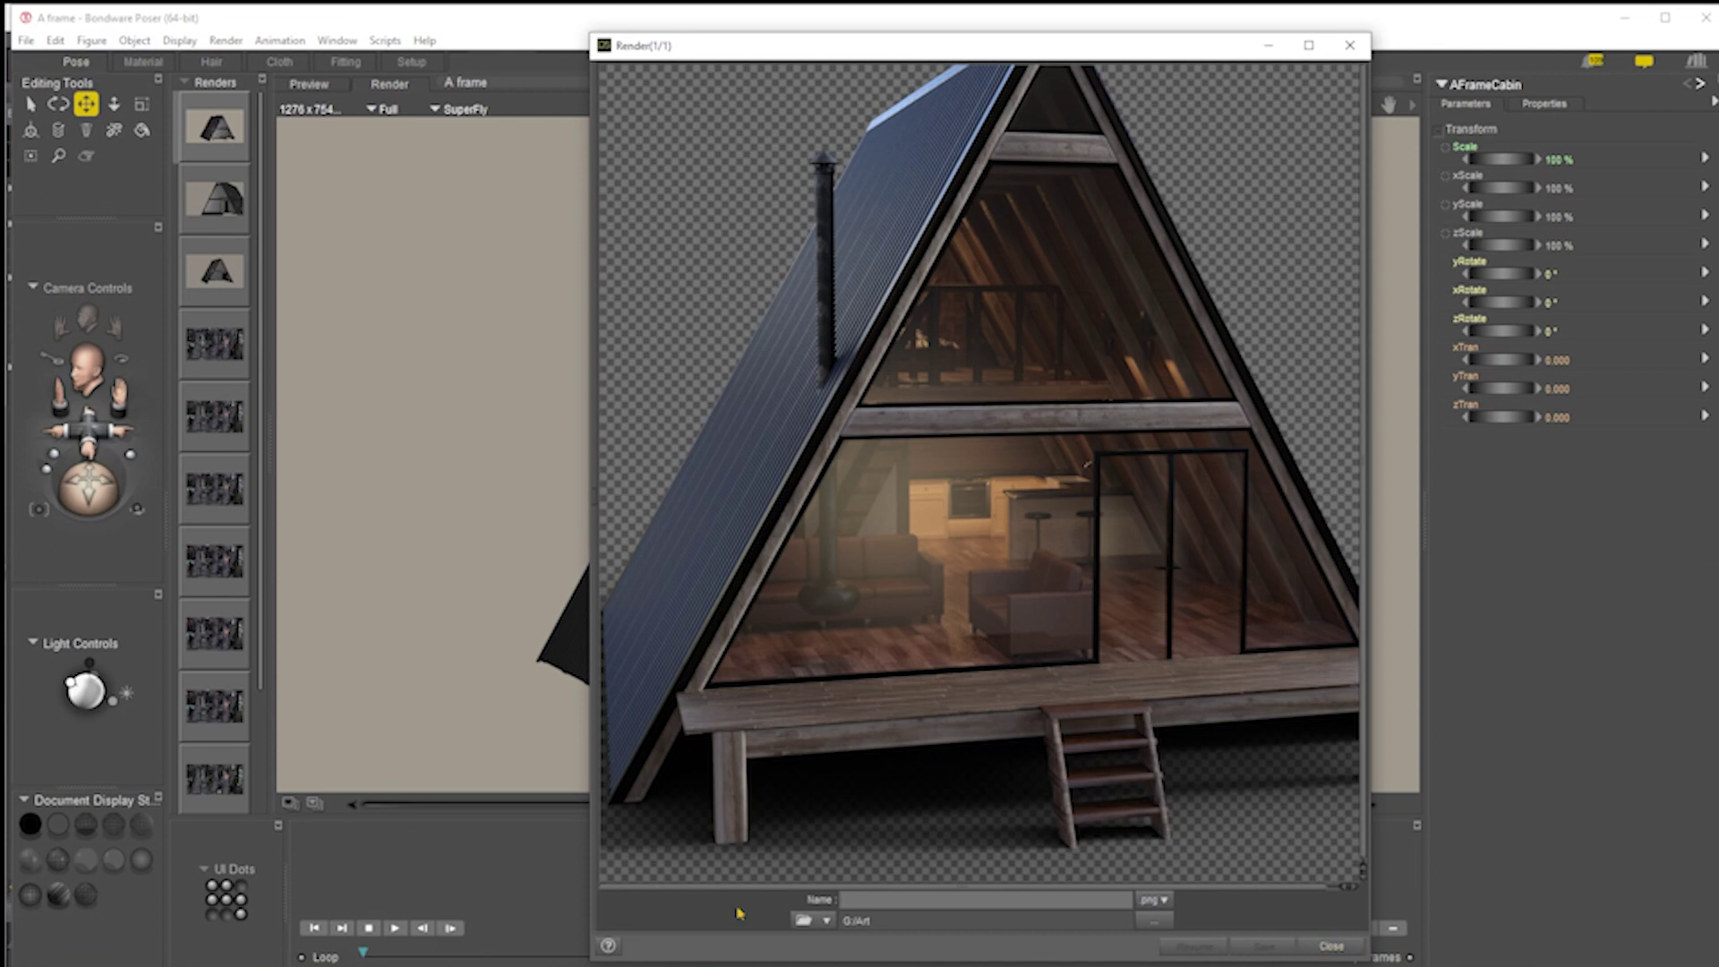
Switch to Poser and load the cabin's A_Frame material for editing in the Material room
left_click(484, 868)
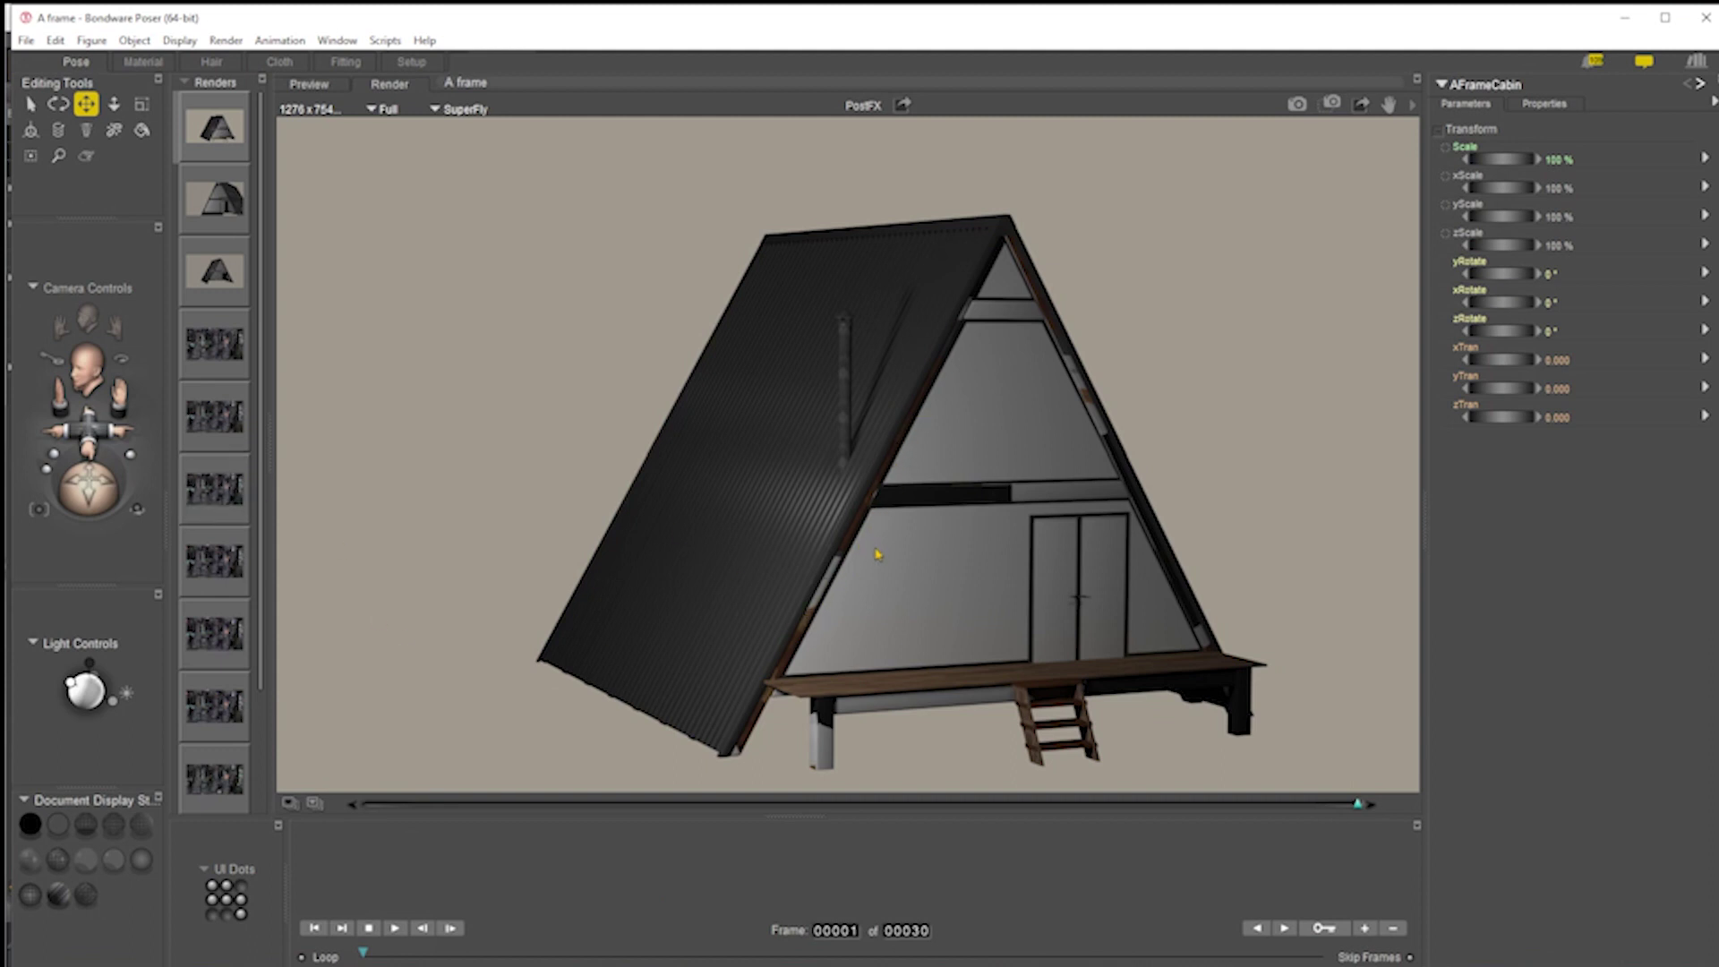
left_click_drag(88, 430, 89, 510)
left_click_drag(119, 394, 114, 365)
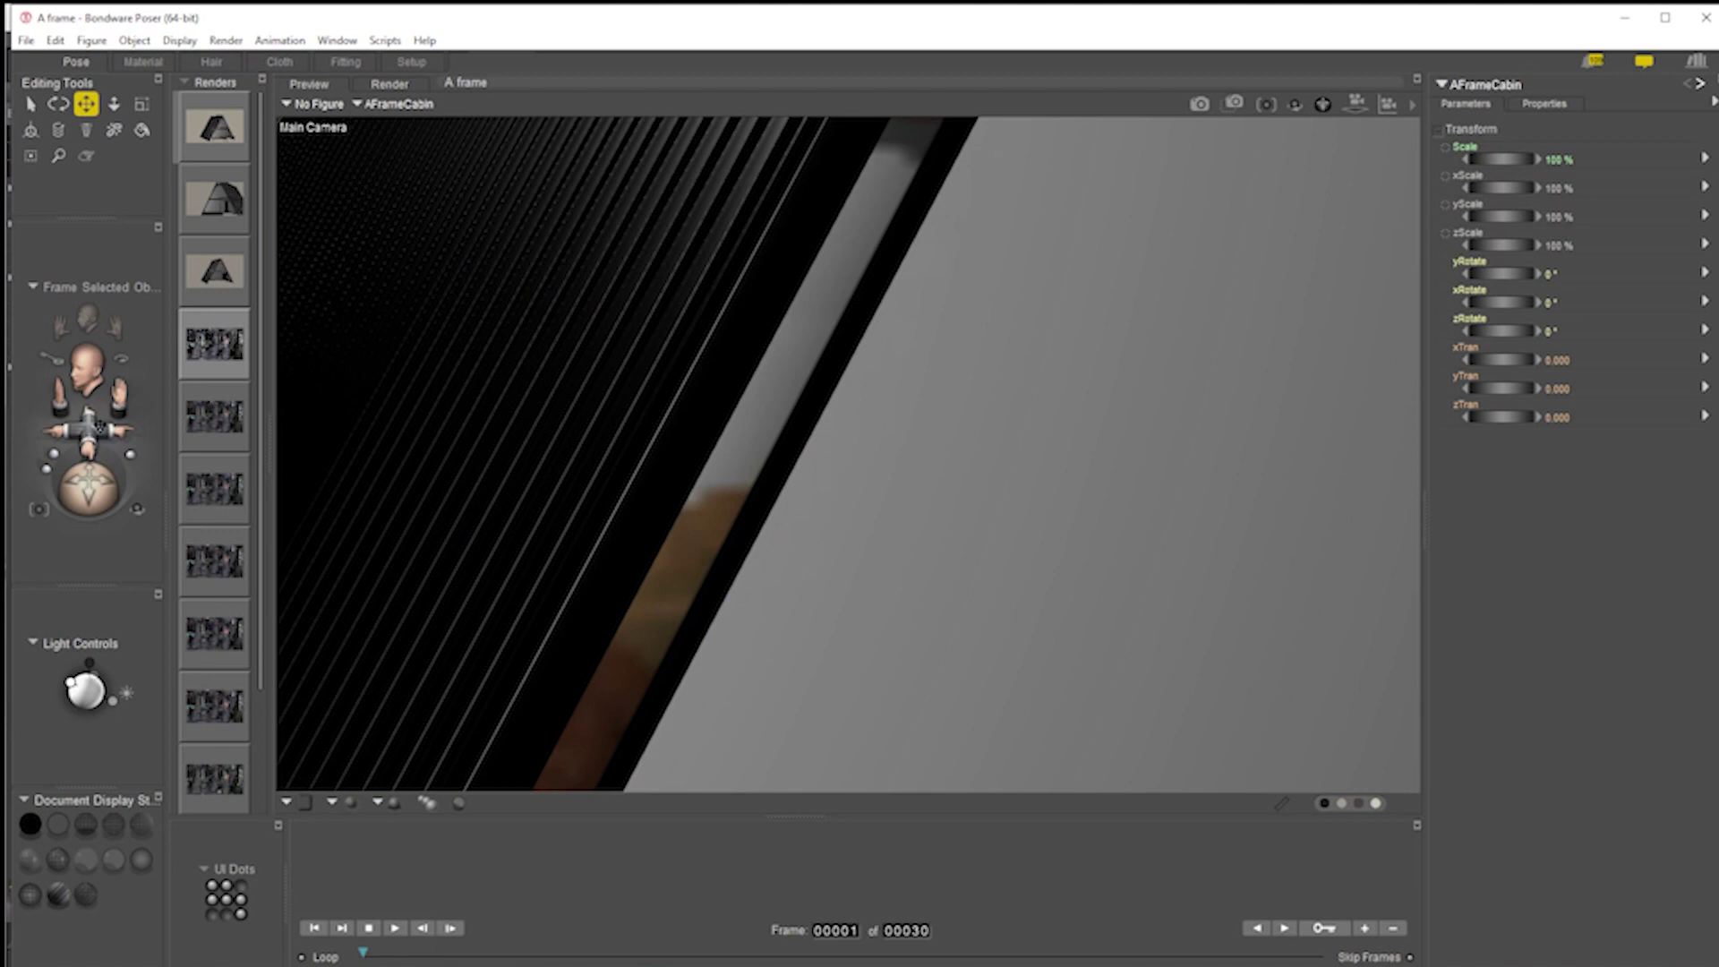
scroll(1078, 484, "down", 8)
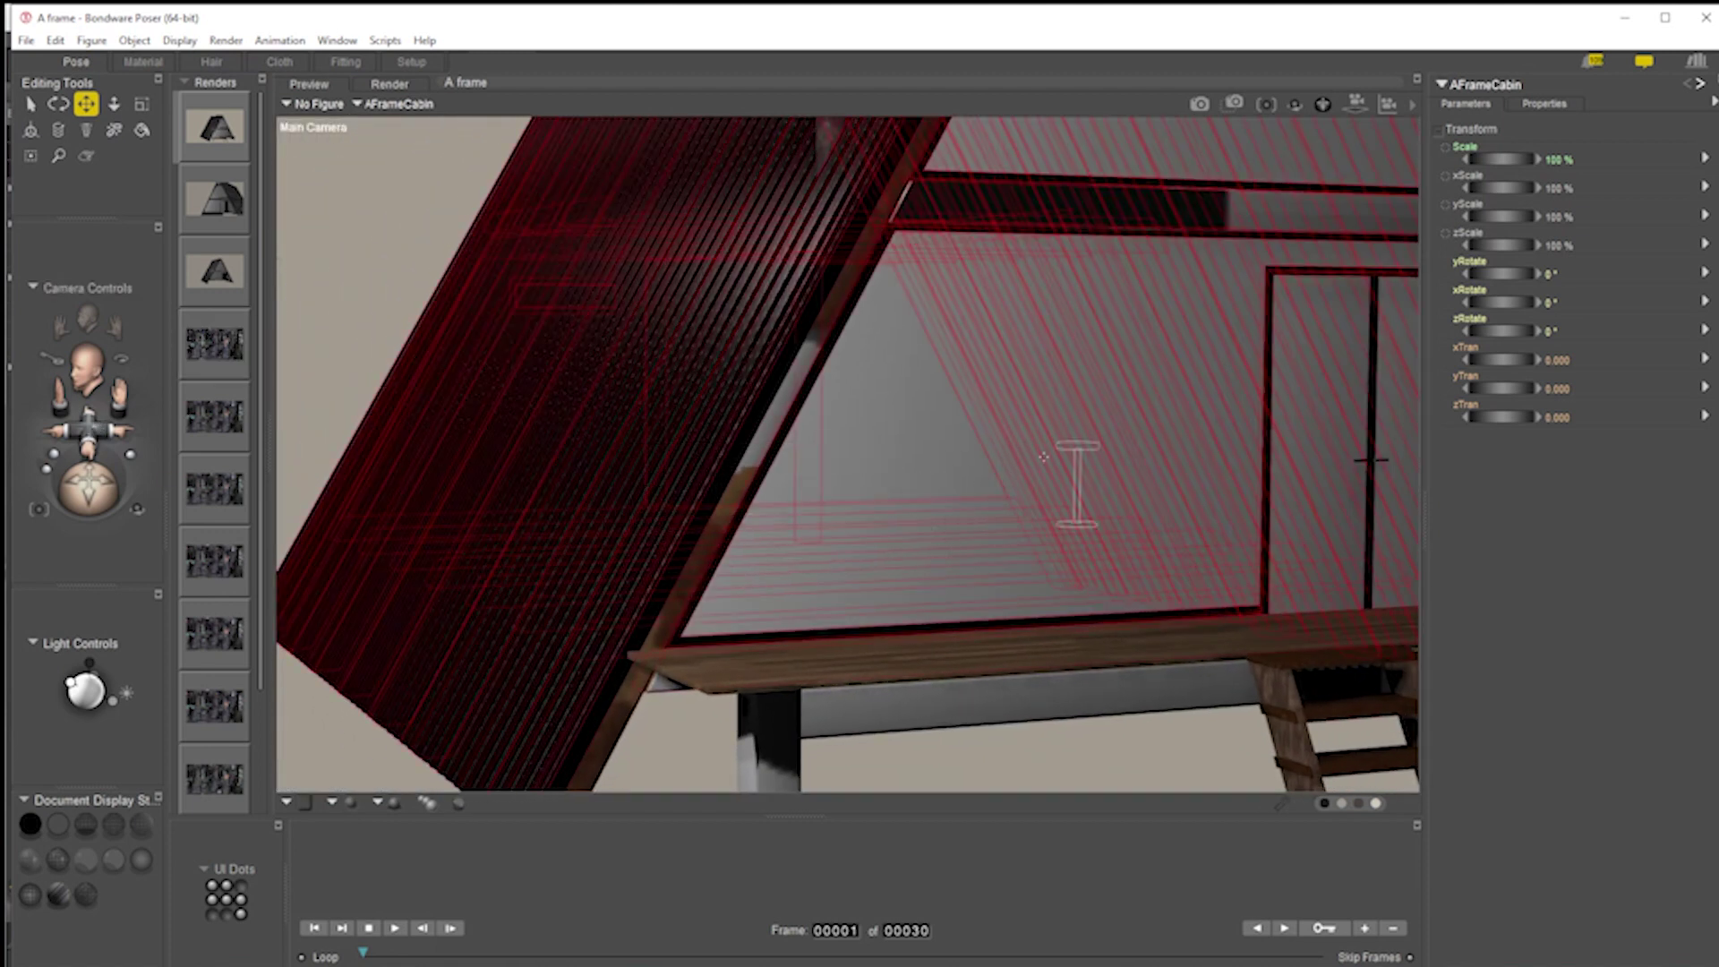
left_click_drag(98, 479, 83, 481)
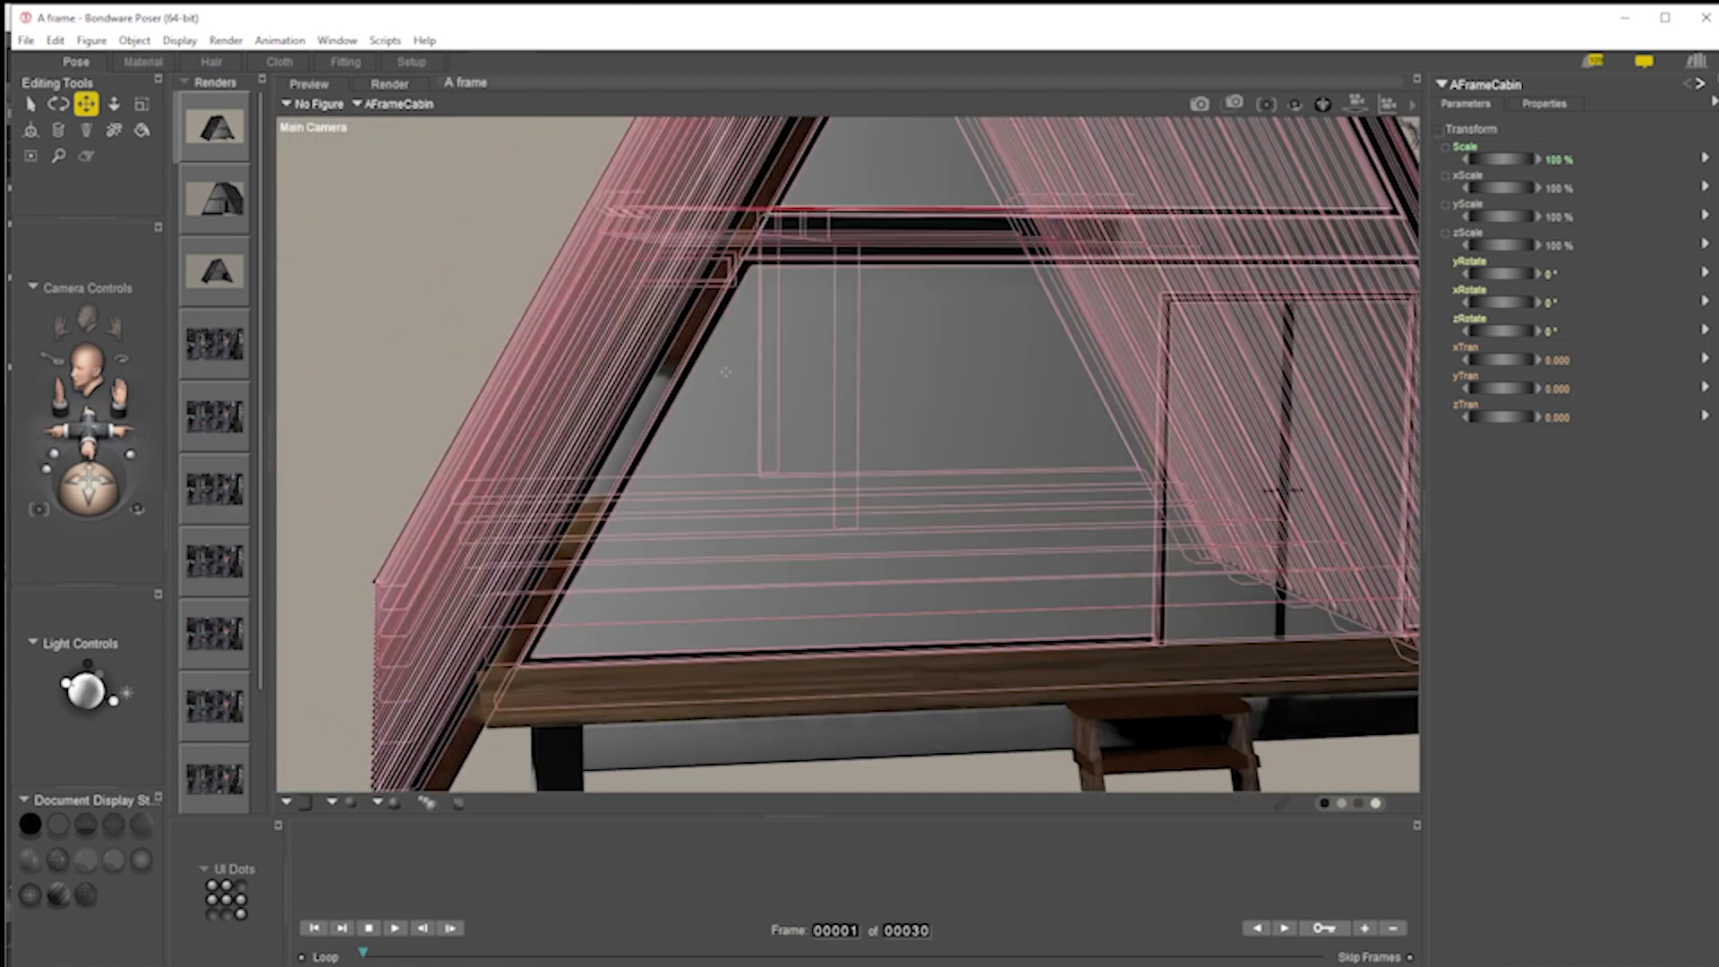
left_click(143, 61)
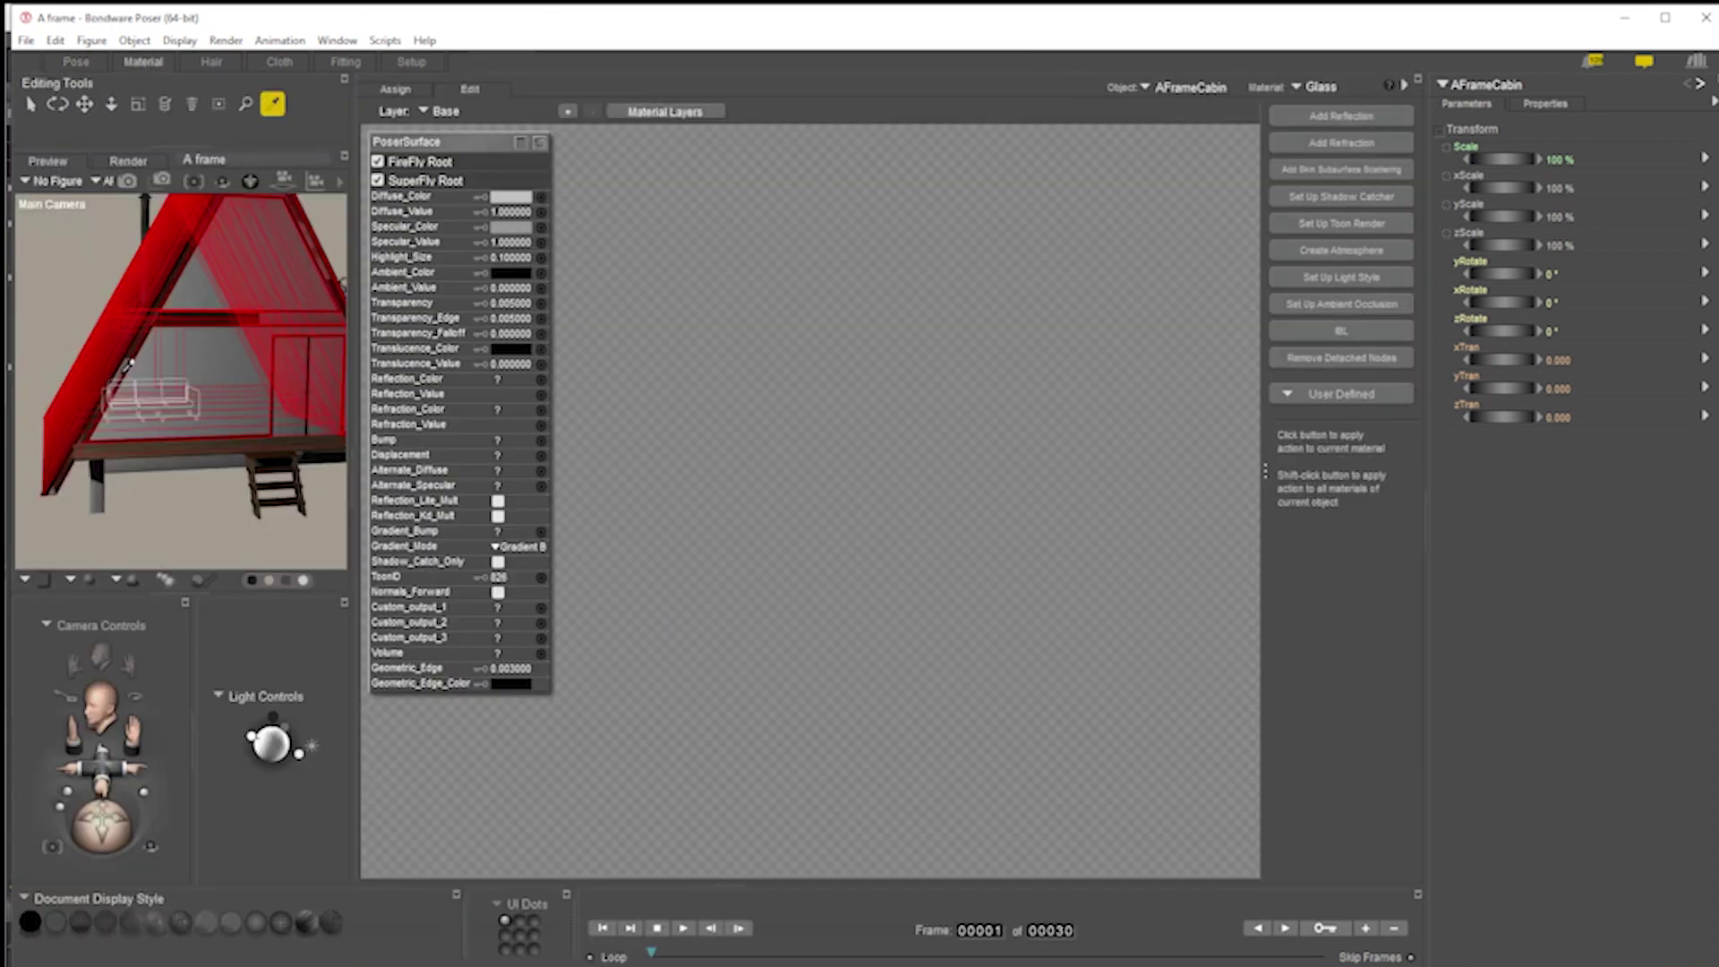
left_click(126, 364)
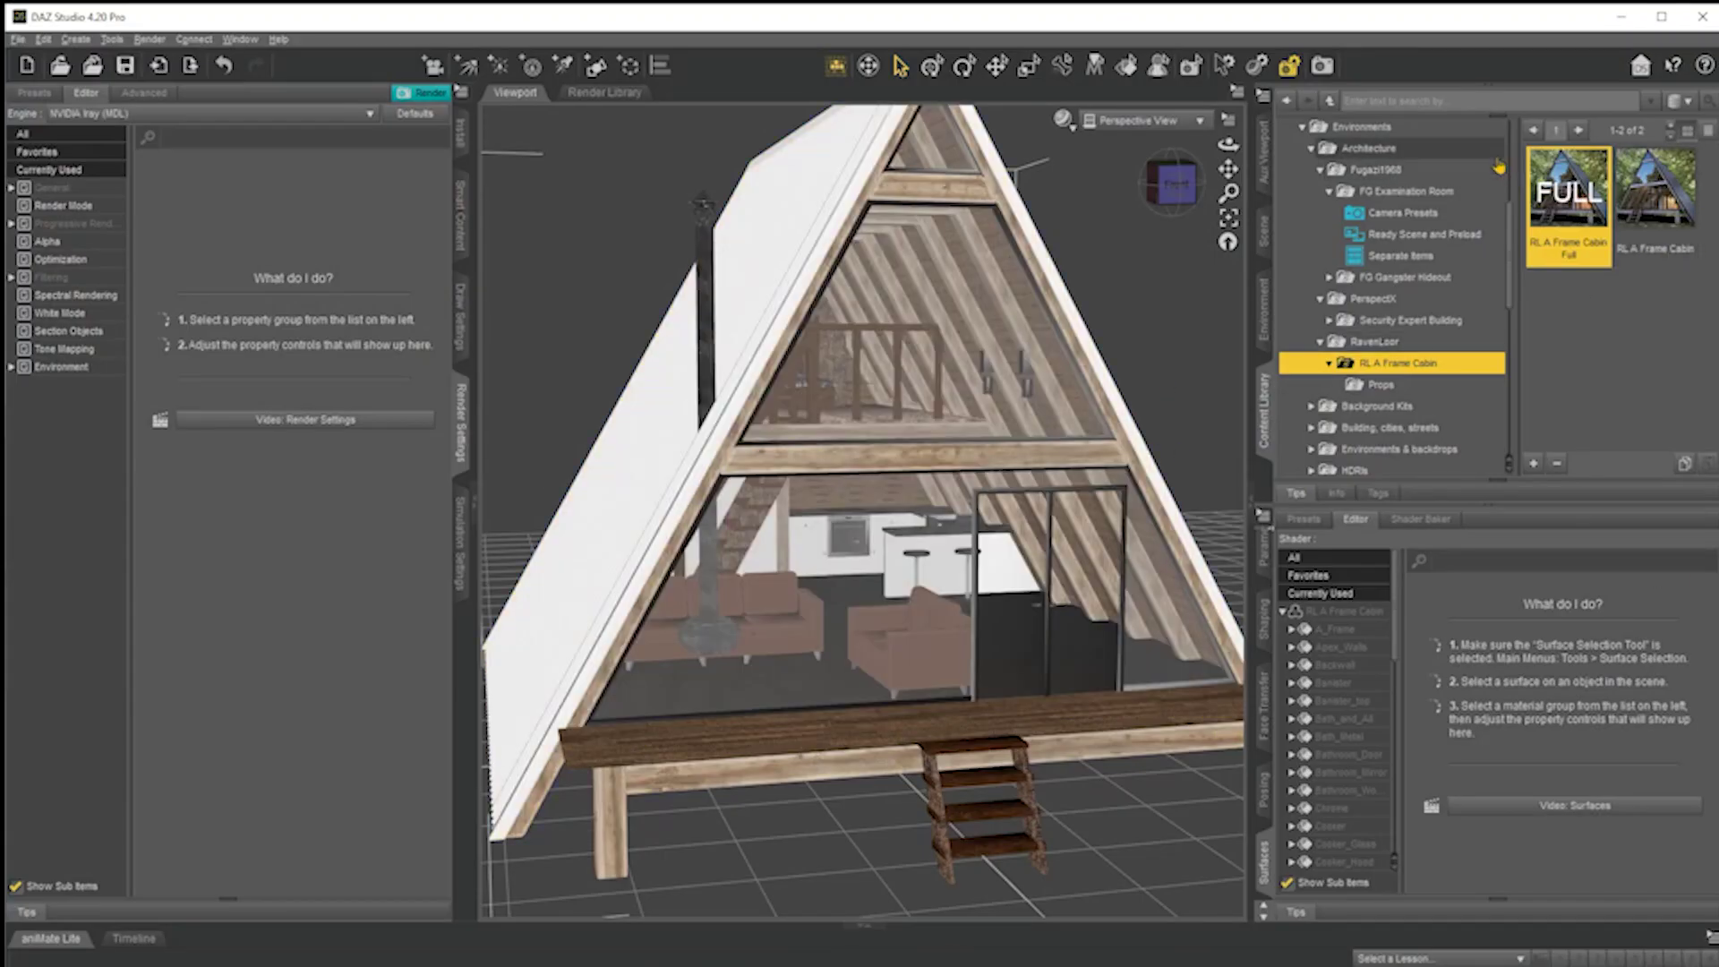
Switch to DAZ Studio and select the A_Frame_Cabbin part under RL A Frame Cabin in the scene hierarchy
left_click(1329, 363)
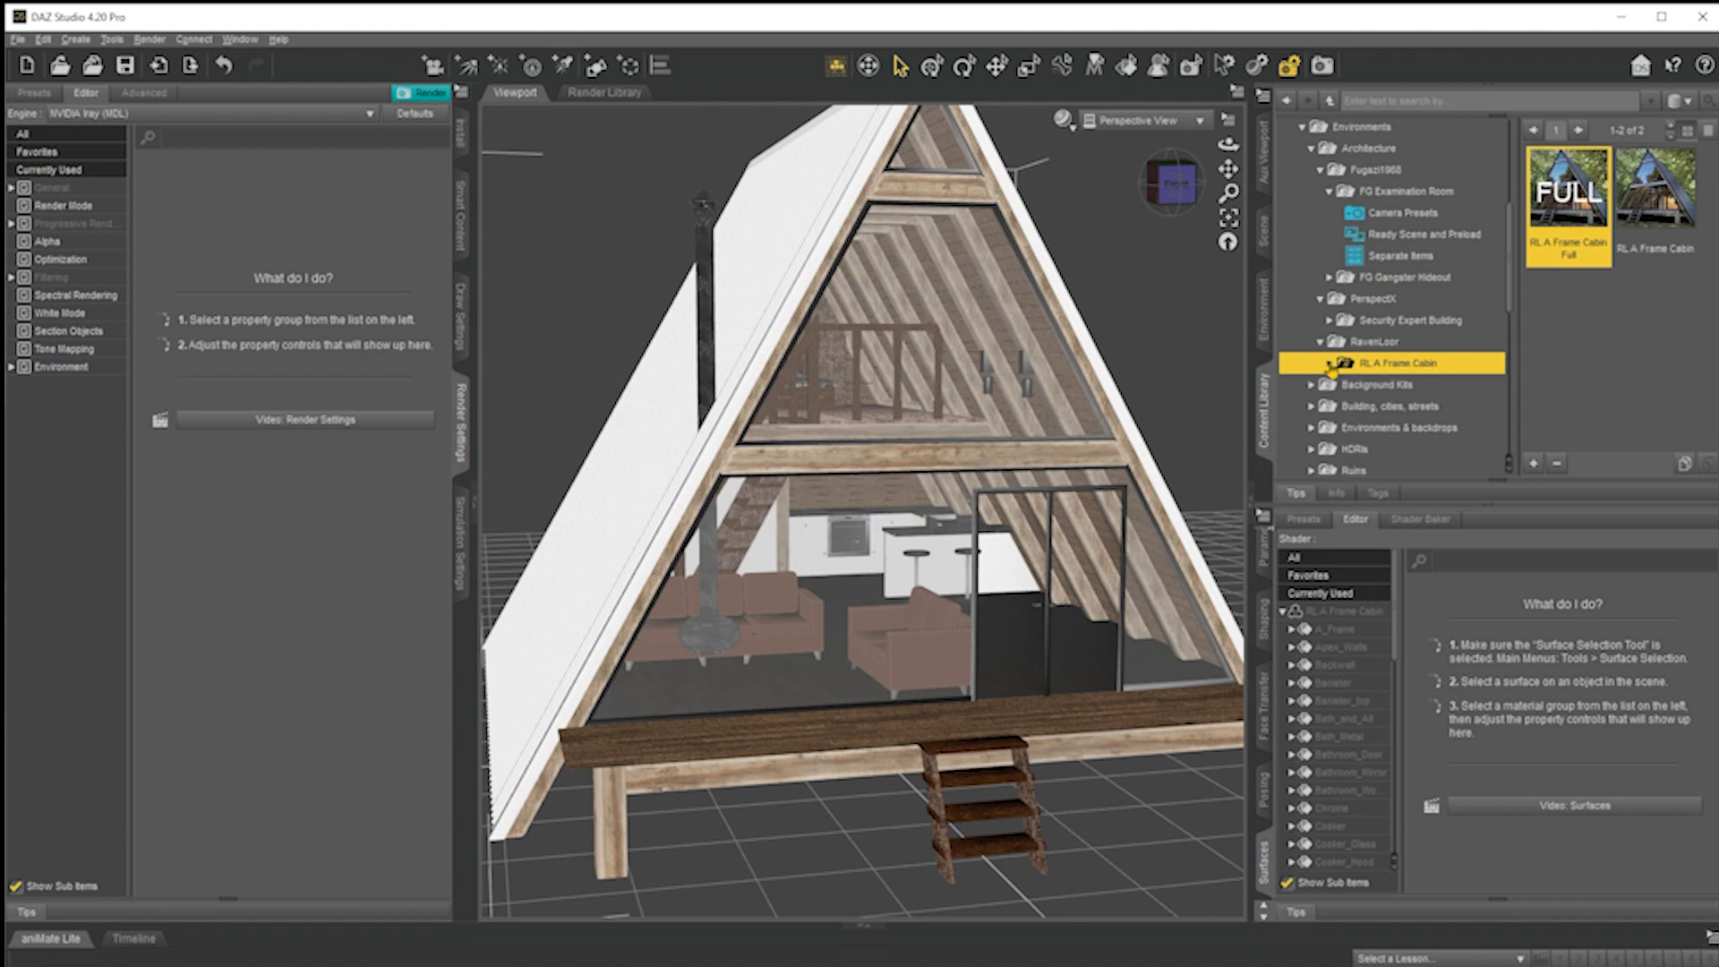
left_click(1263, 231)
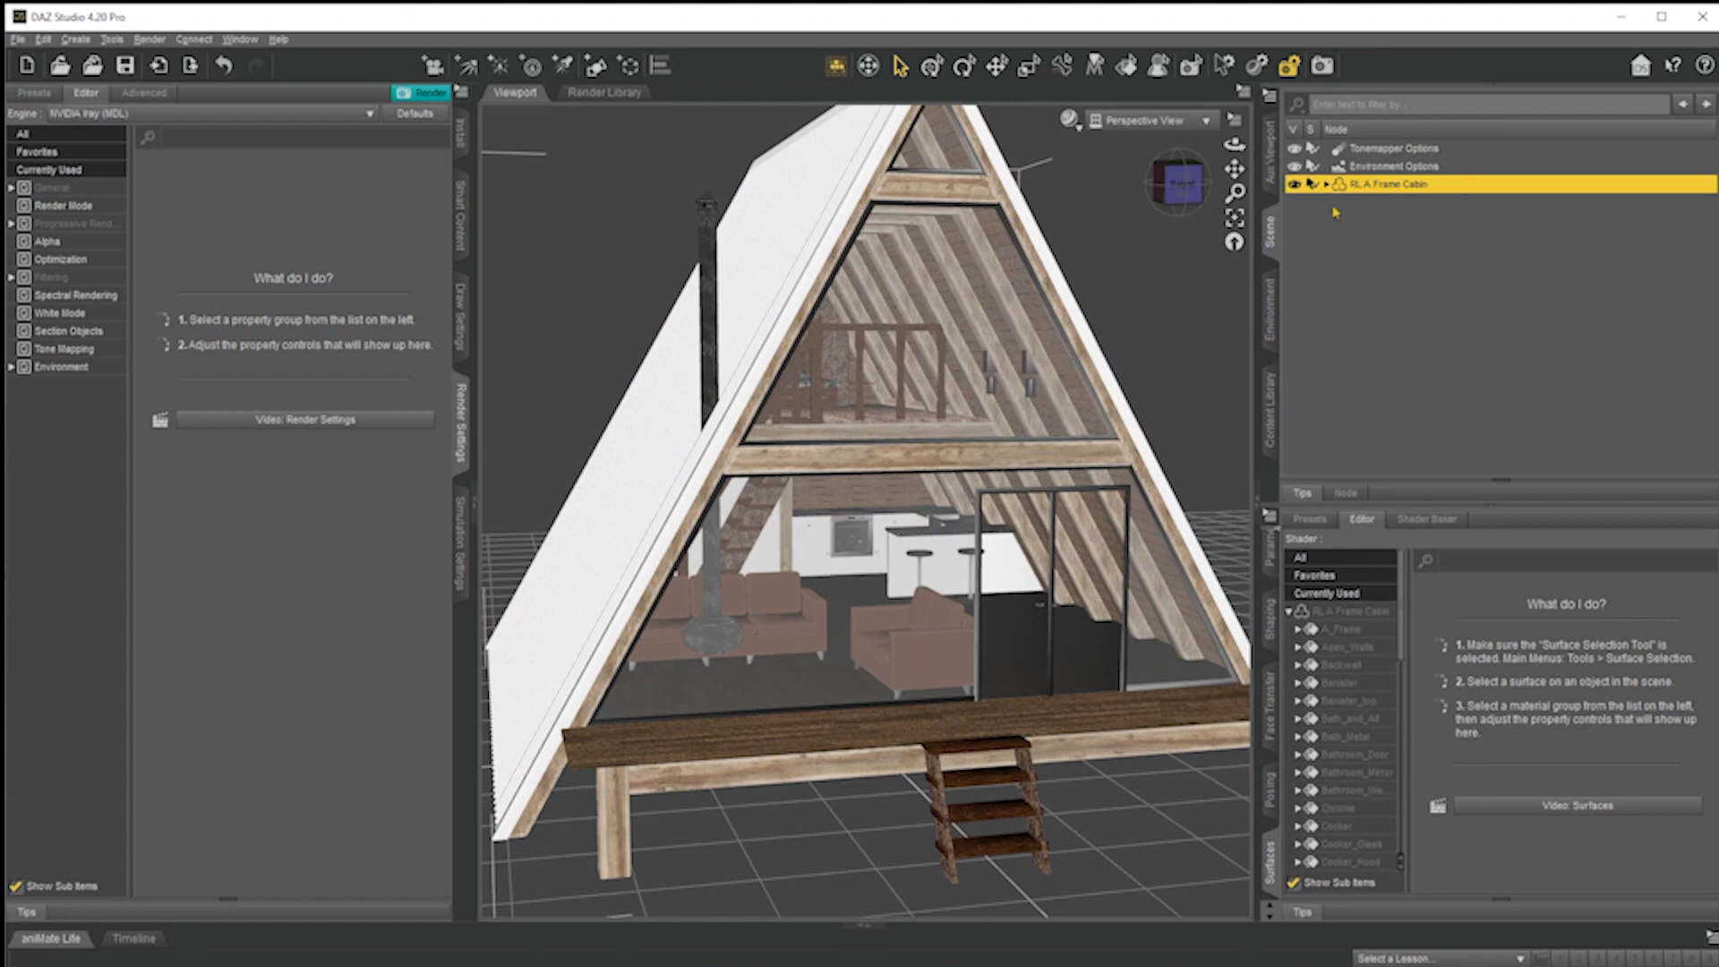
left_click(1326, 184)
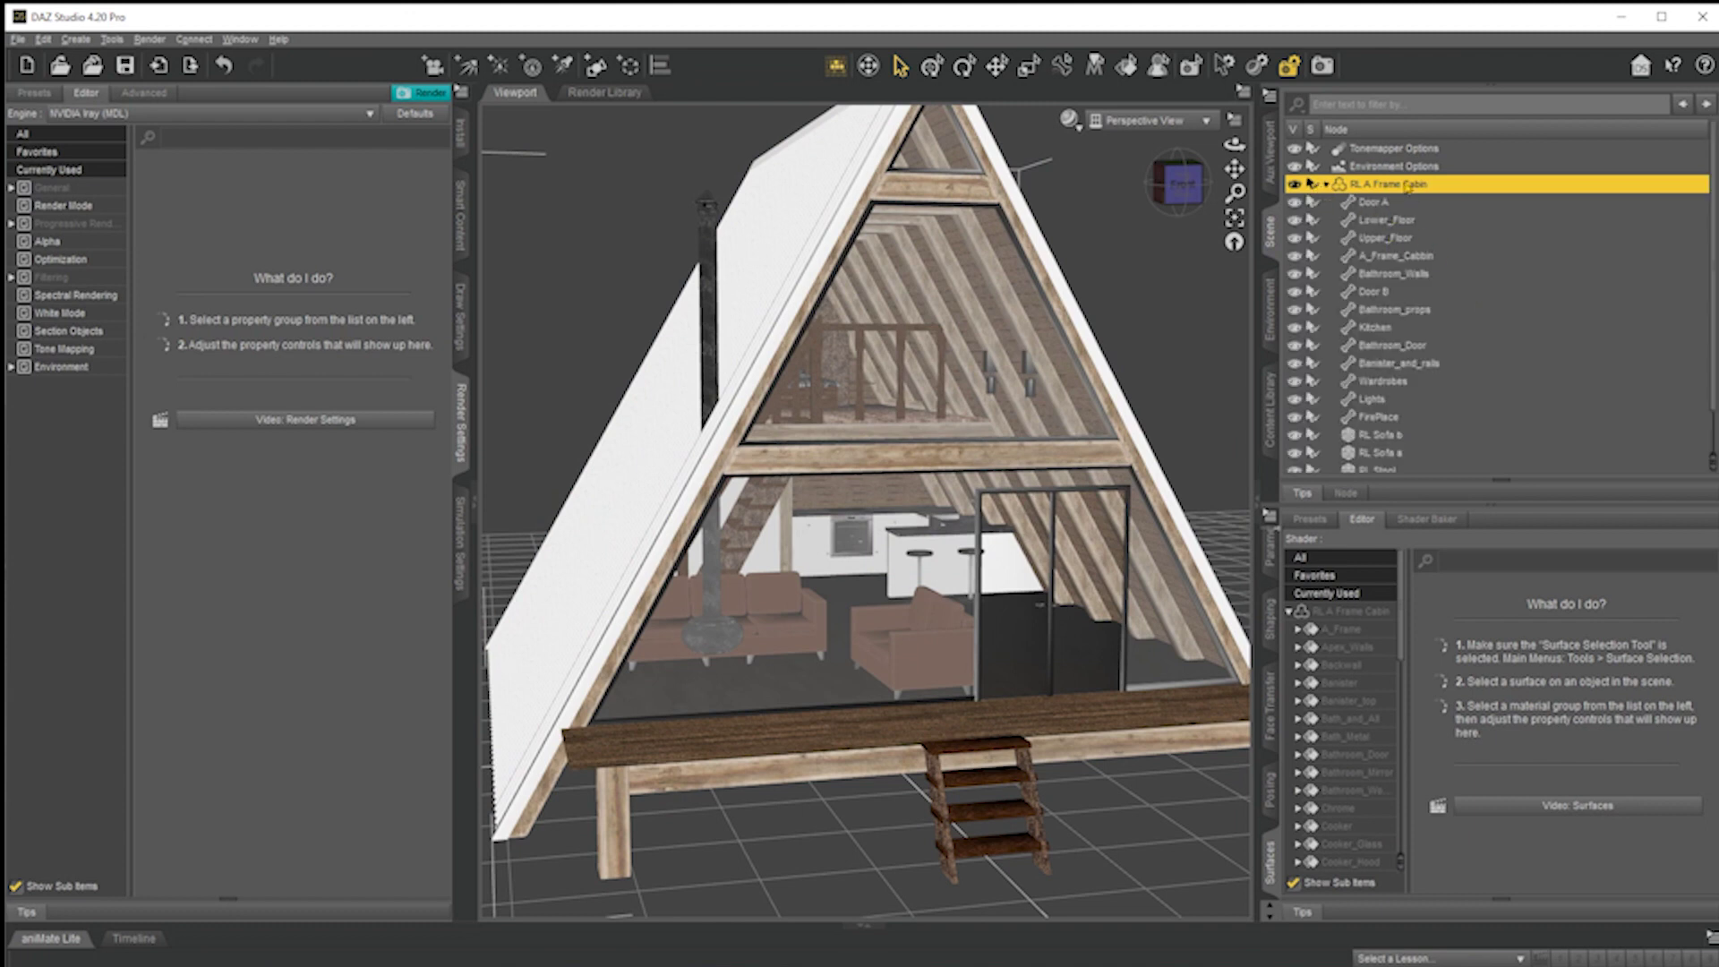
left_click(1412, 257)
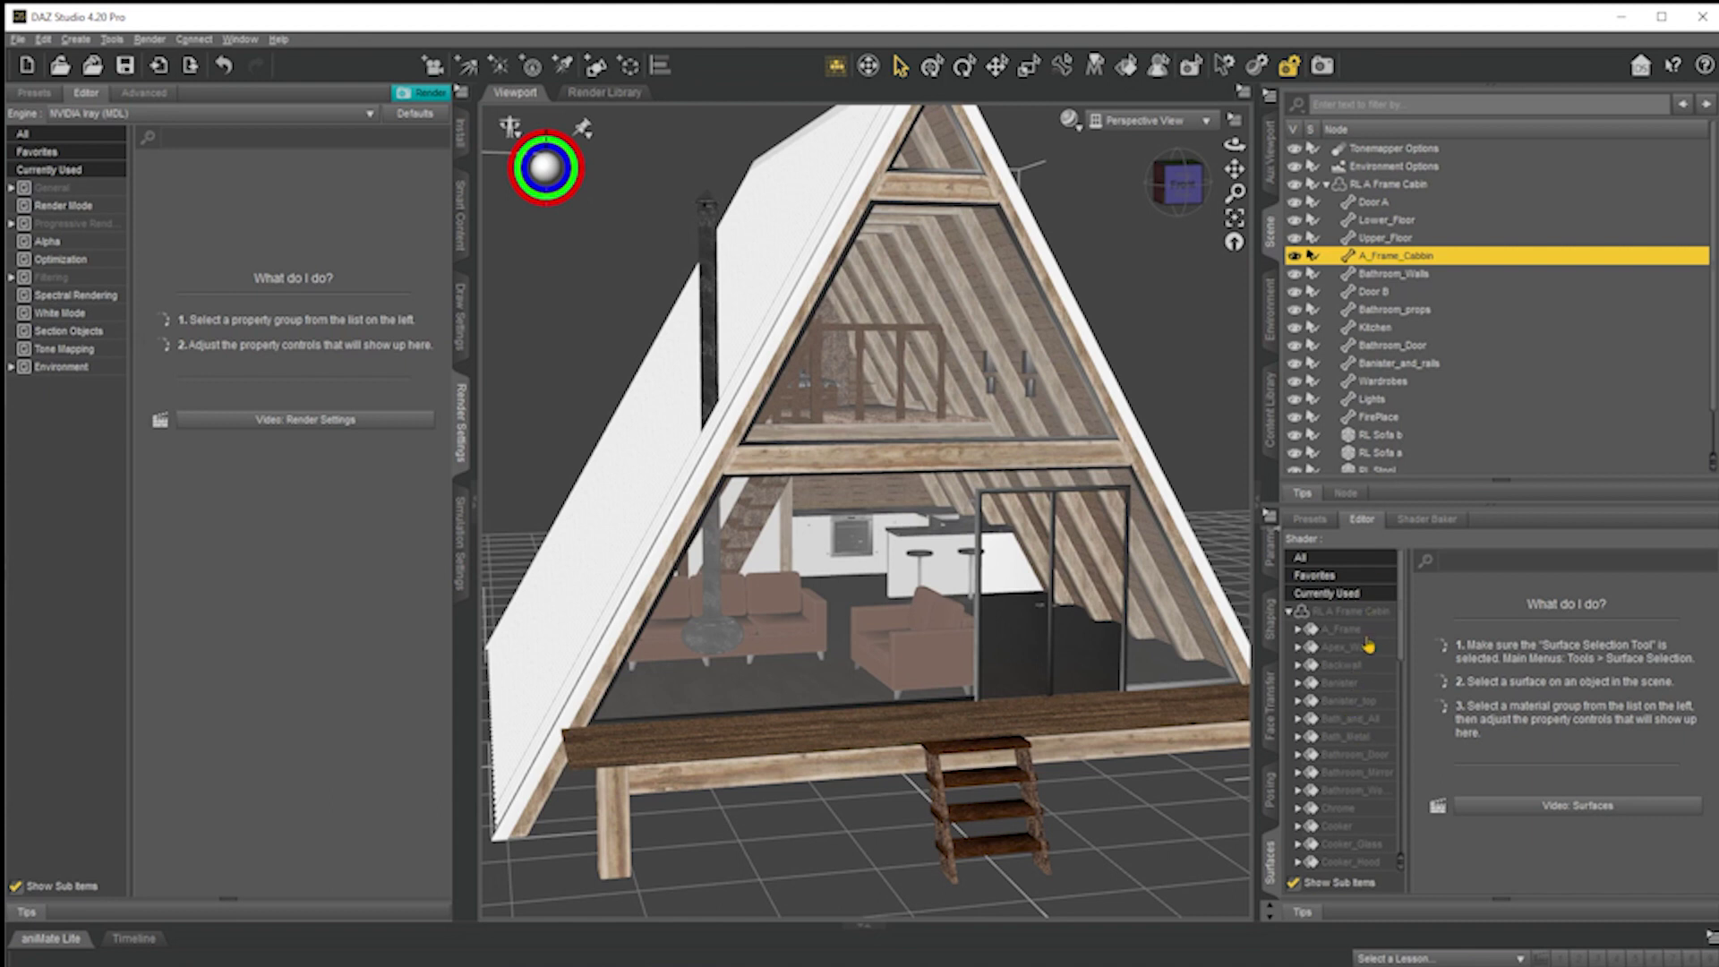
Find the A_Frame surface among the cabin's surfaces and select it
scroll(1370, 654, "down", 3)
scroll(1361, 788, "down", 5)
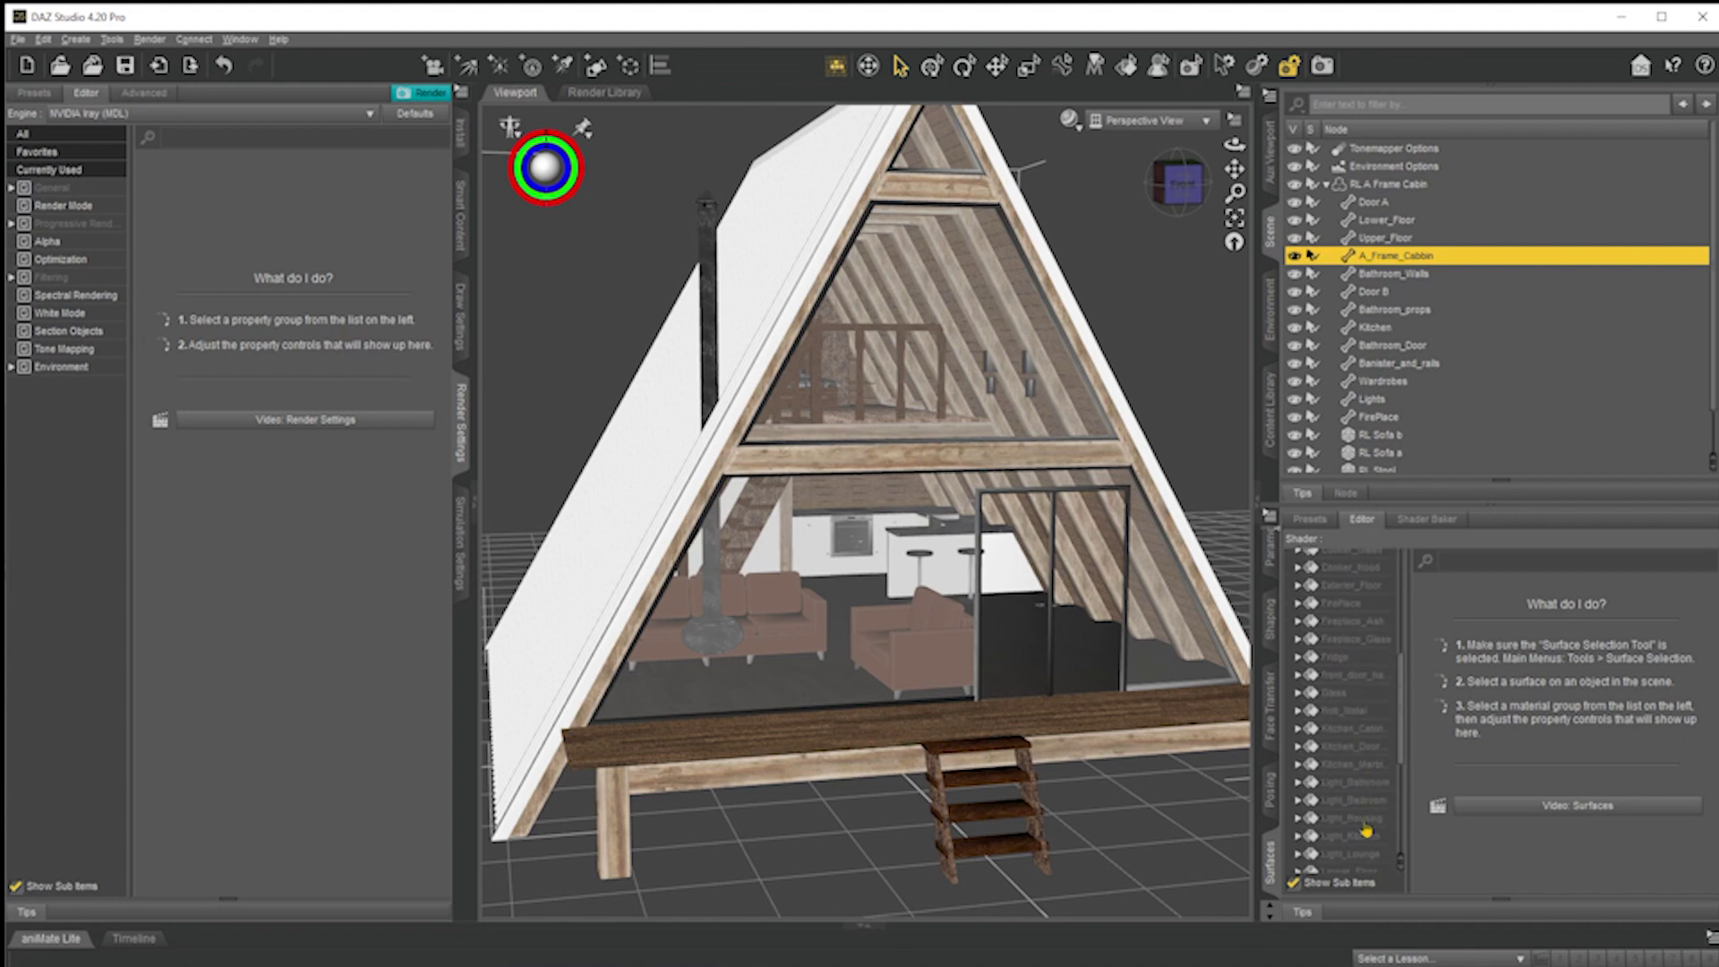
scroll(1367, 806, "up", 8)
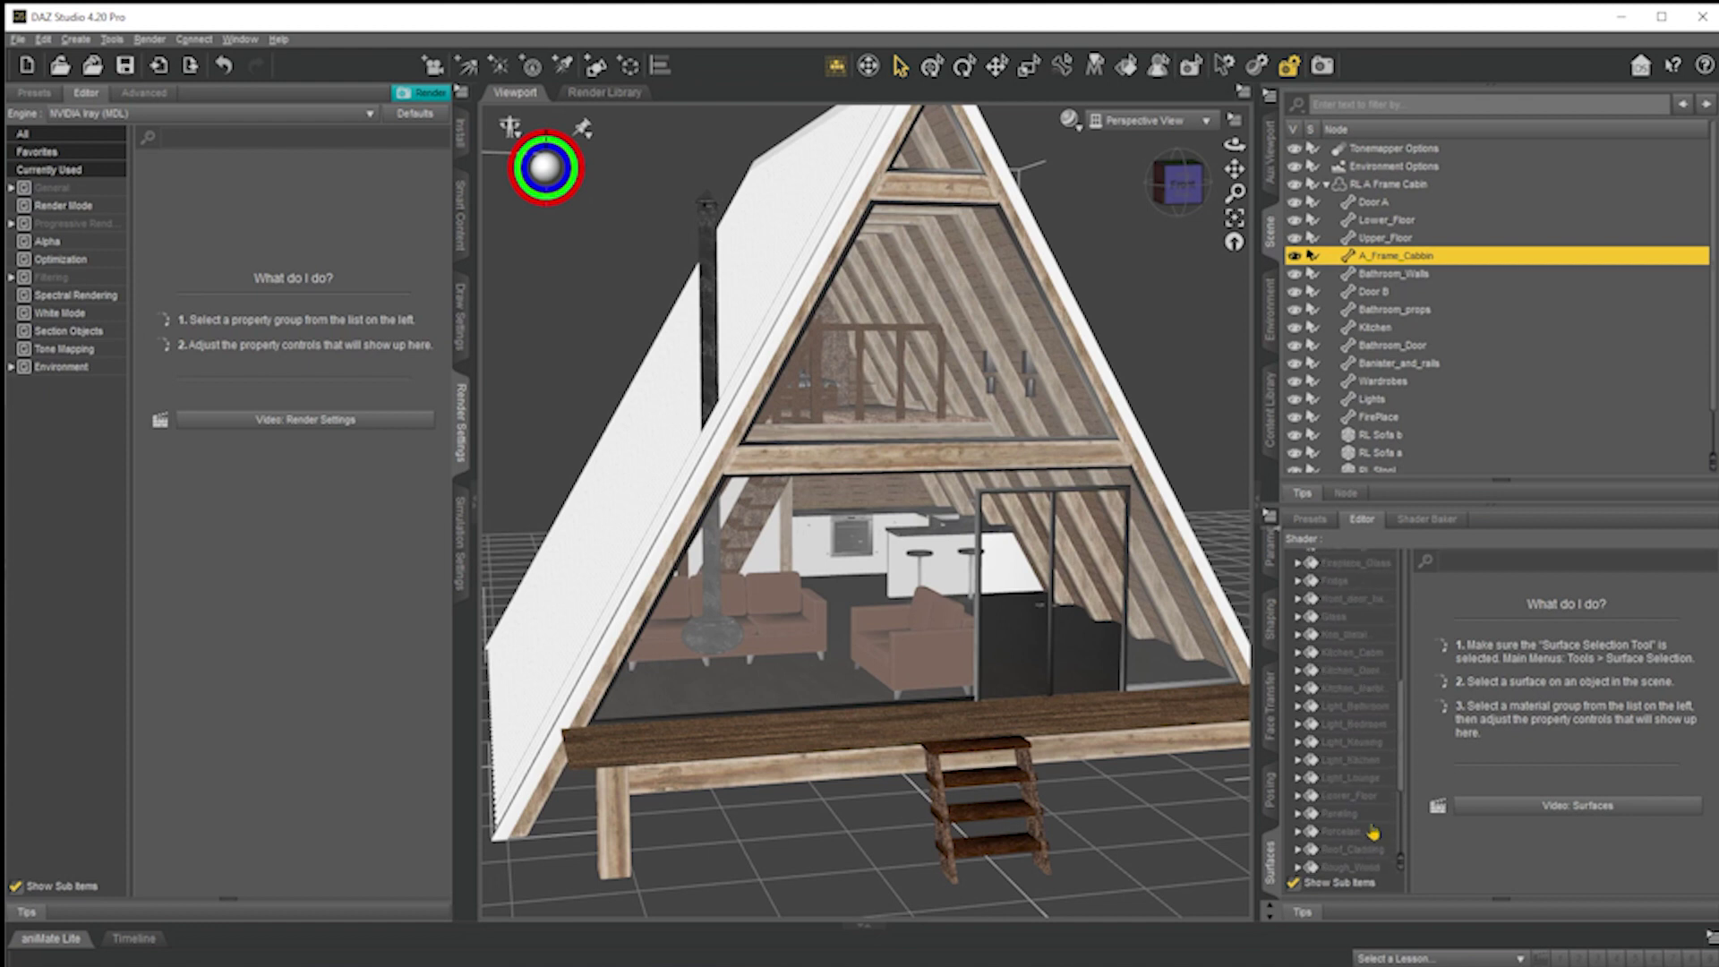
scroll(1363, 744, "up", 1)
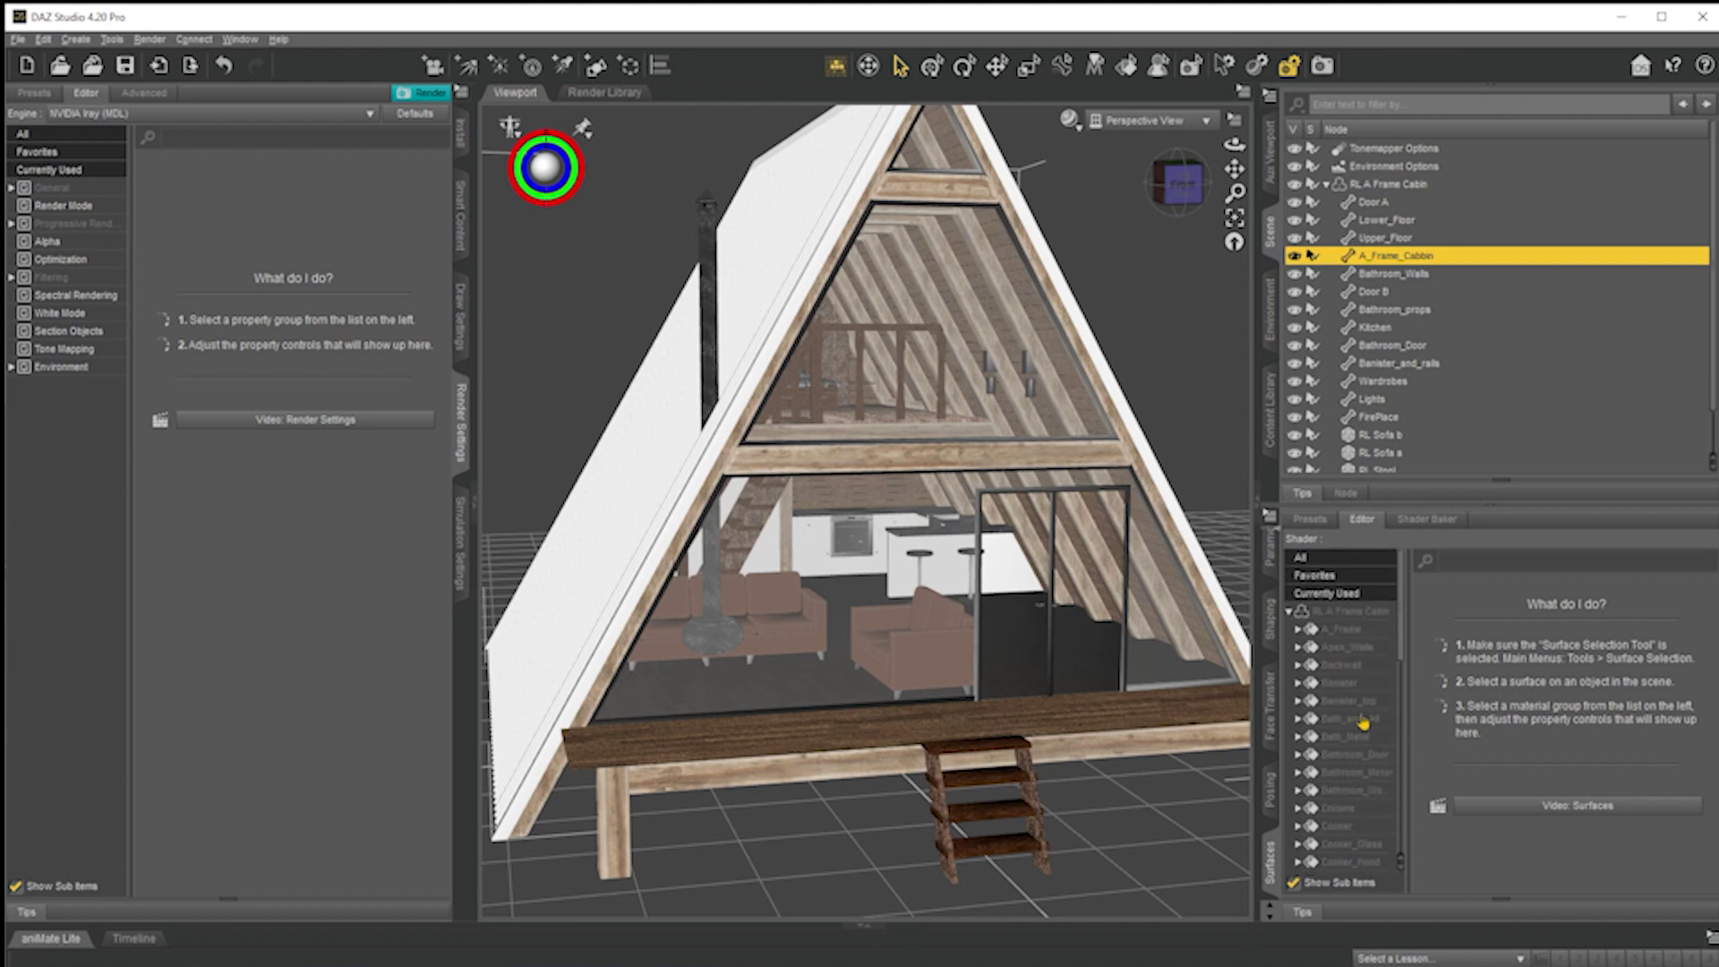
left_click(1336, 630)
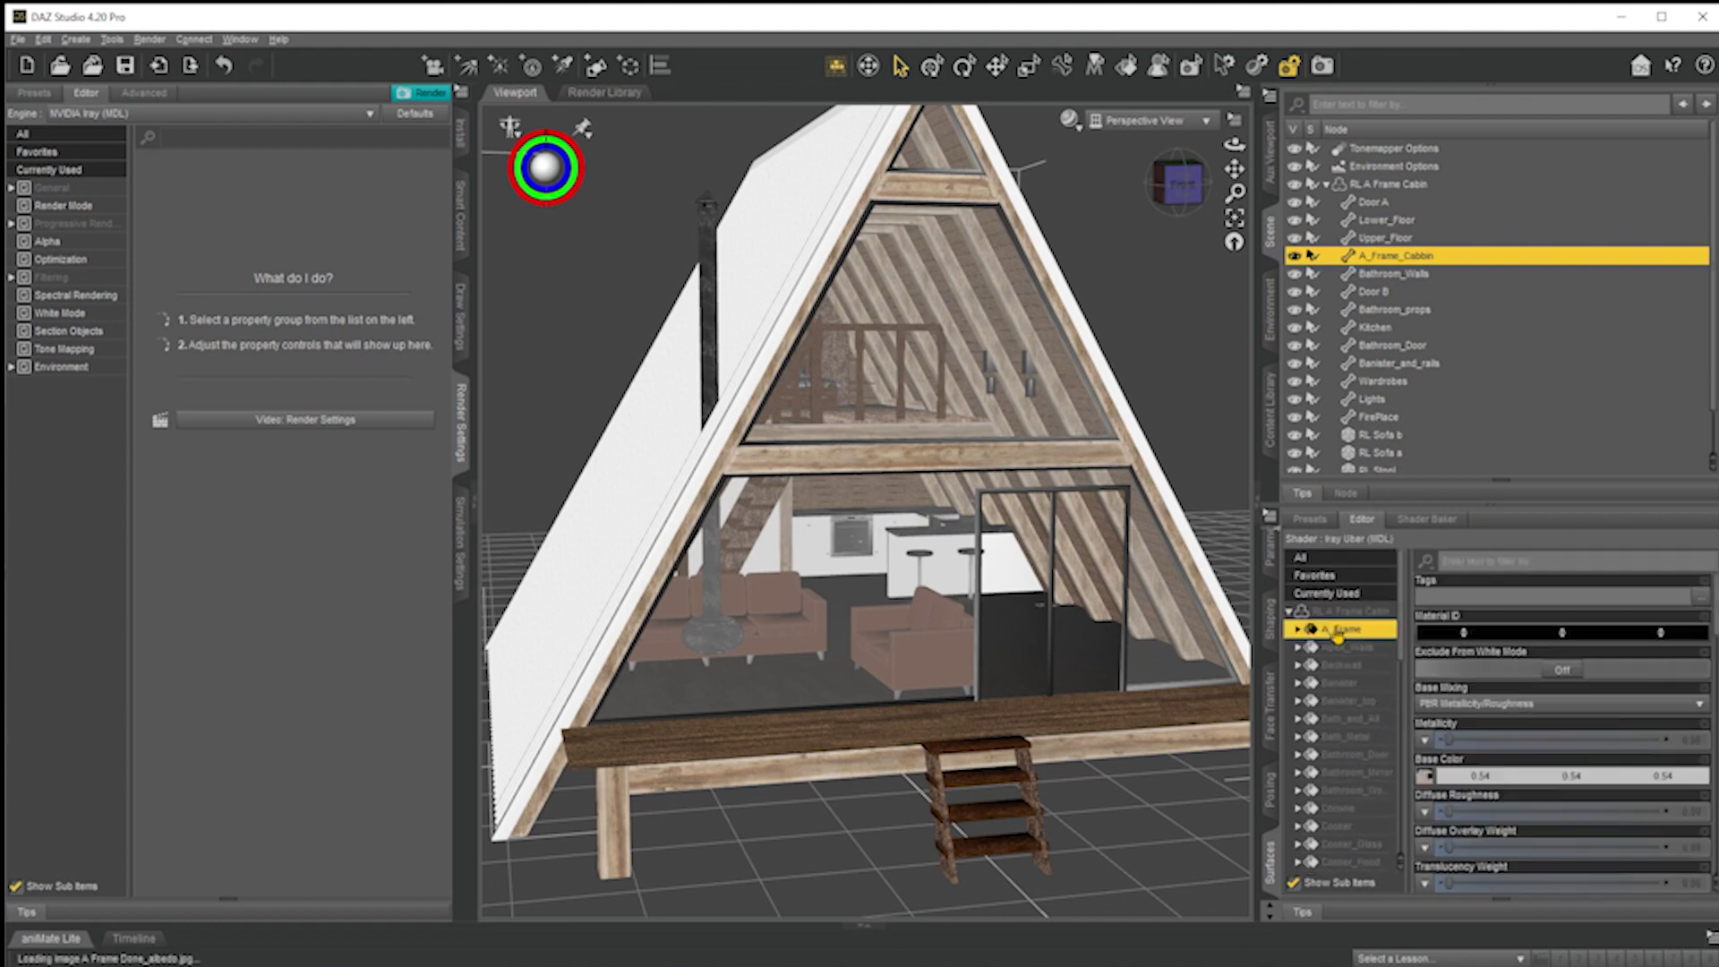
Examine the Base settings of the A_Frame surface and identify the texture file used for its Base Color
left_click(1297, 629)
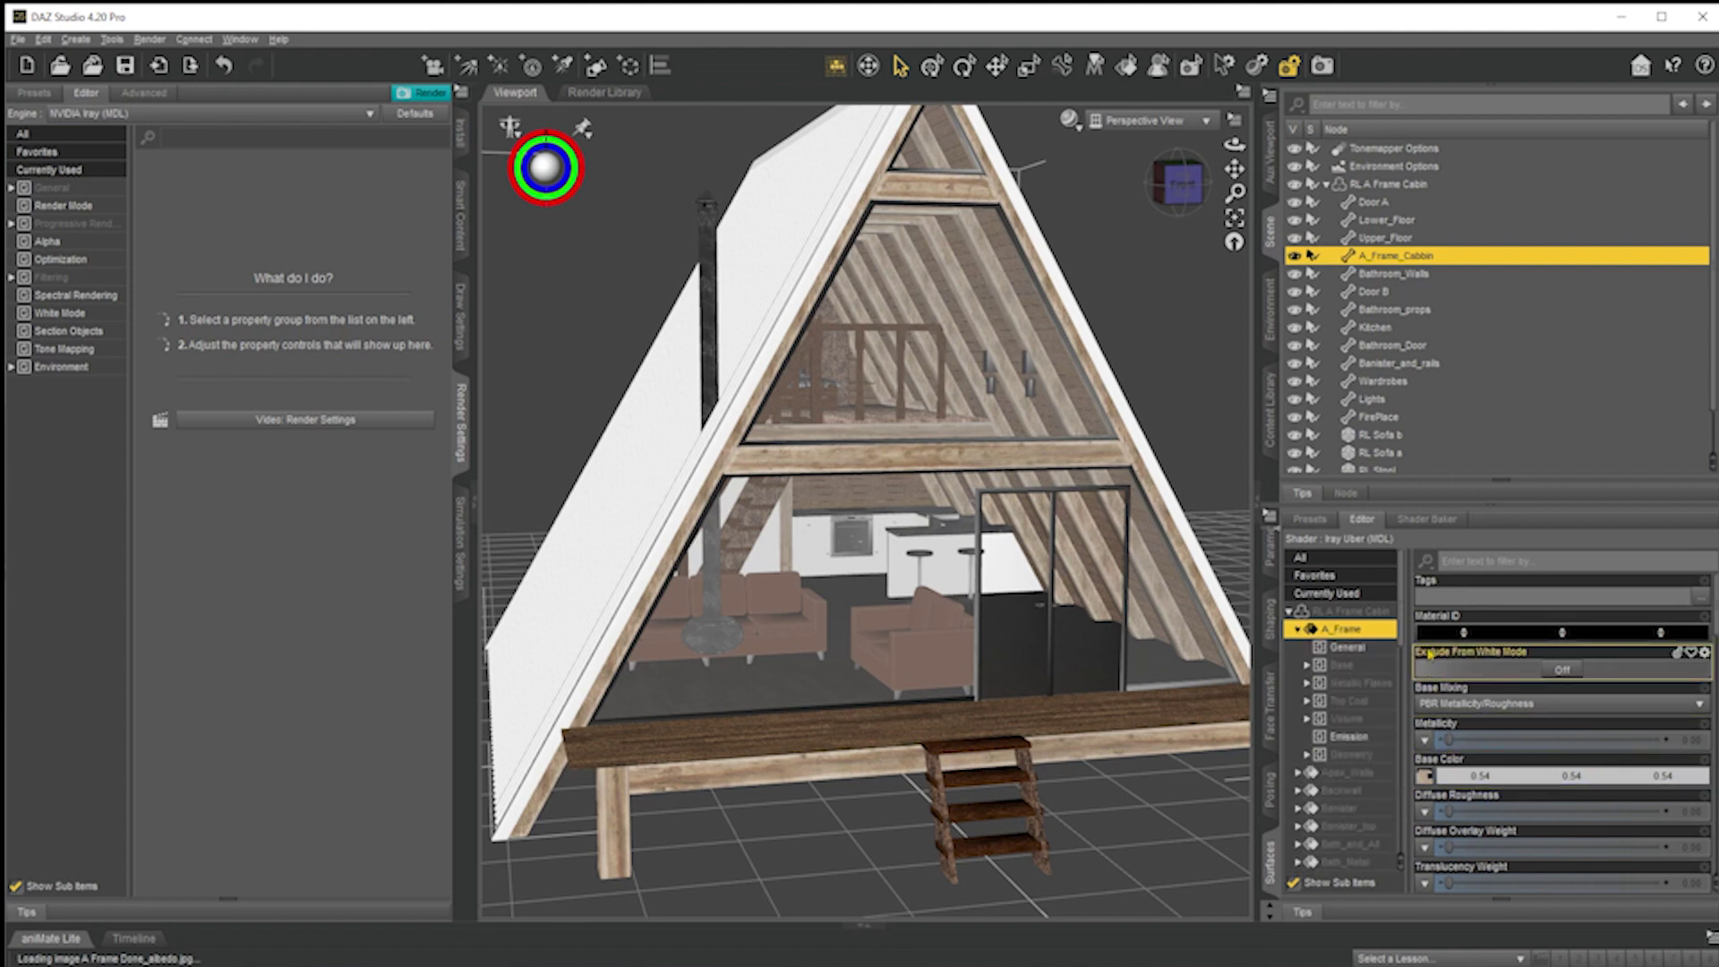
left_click(1355, 650)
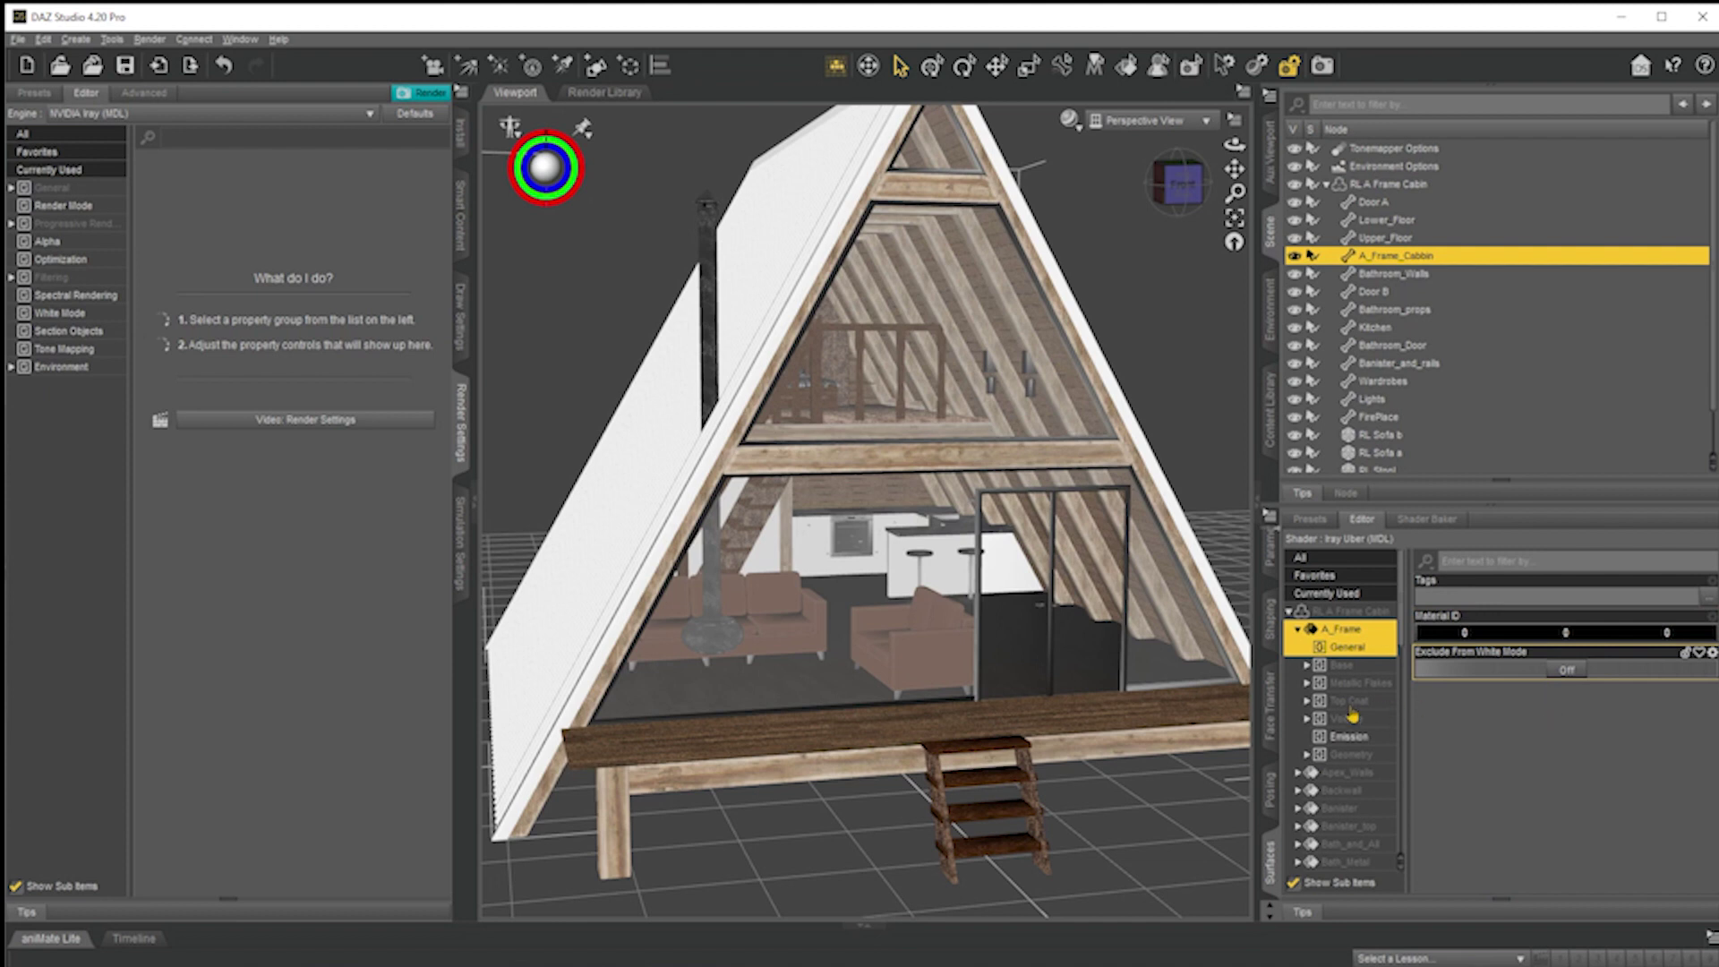
left_click(1341, 667)
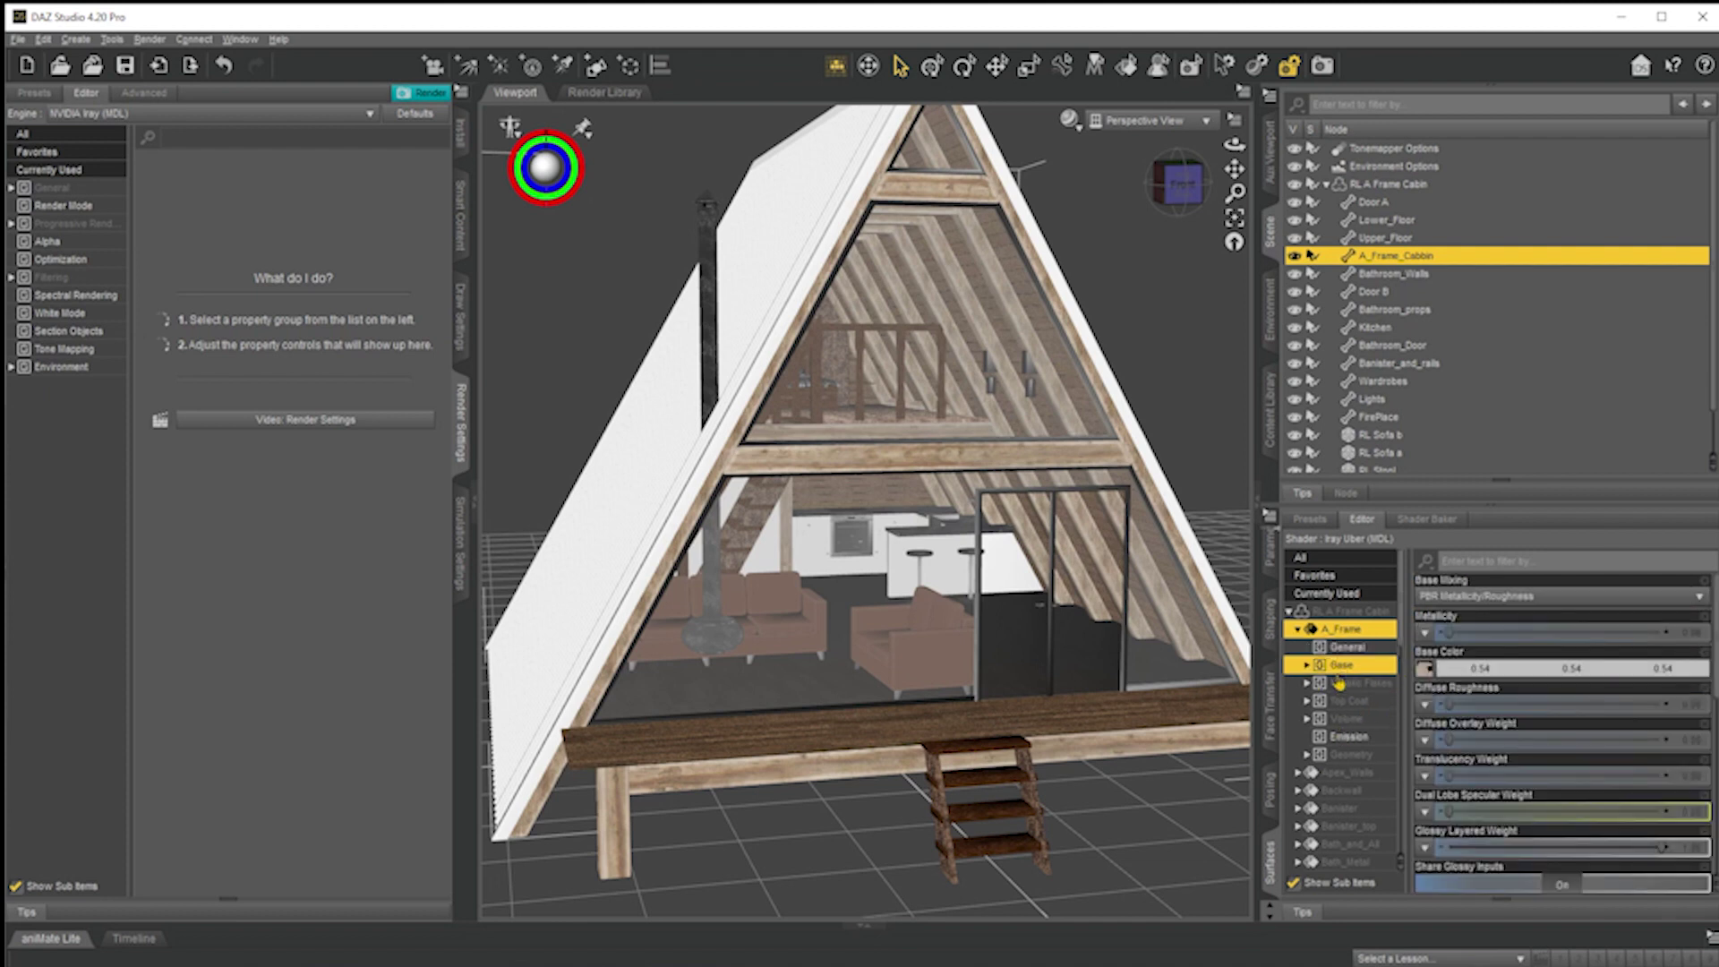
mouse_move(1432, 678)
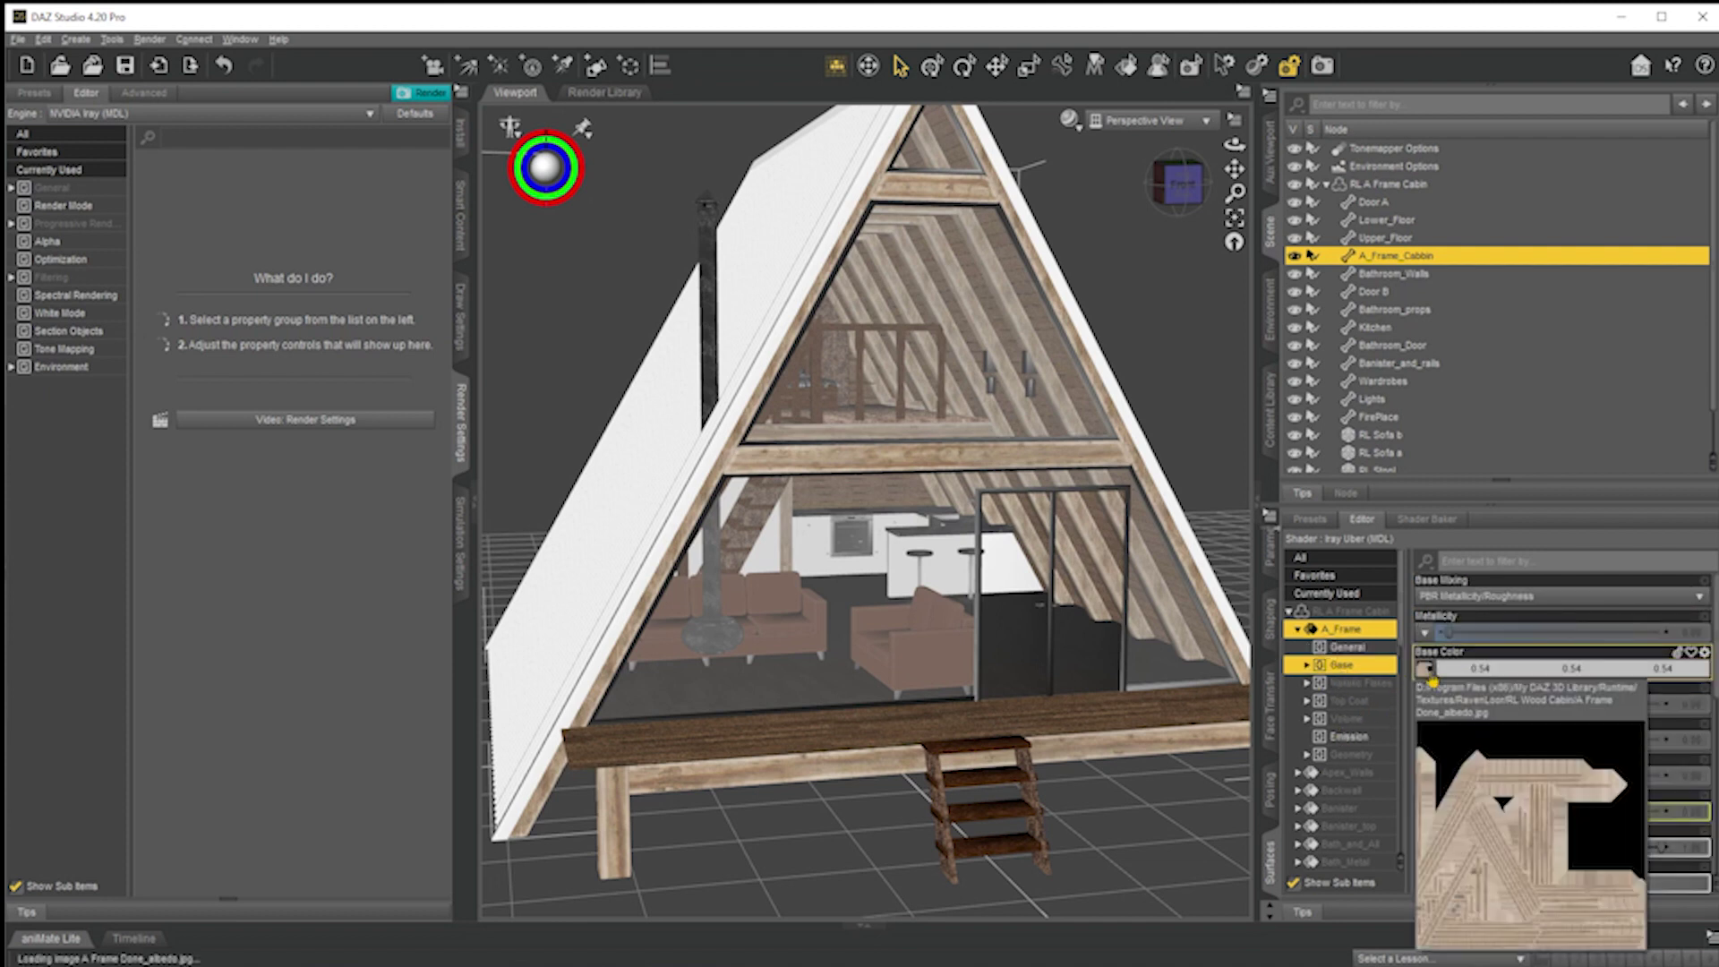
left_click(1429, 672)
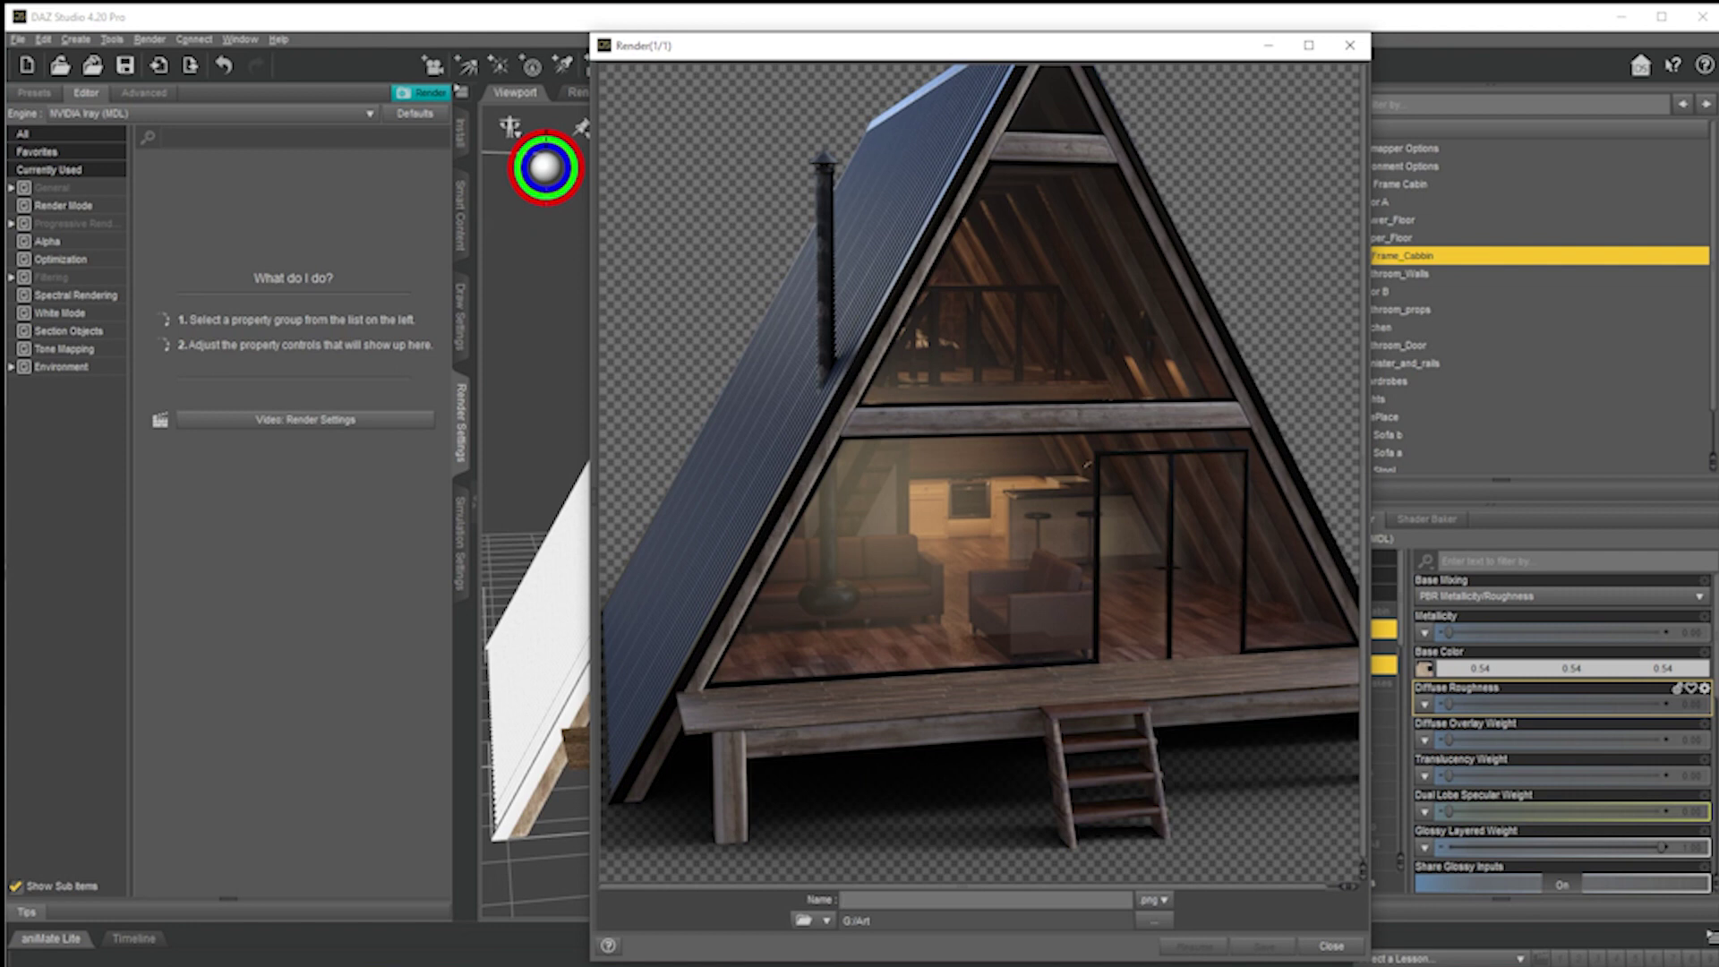
left_click(1424, 667)
left_click(1423, 668)
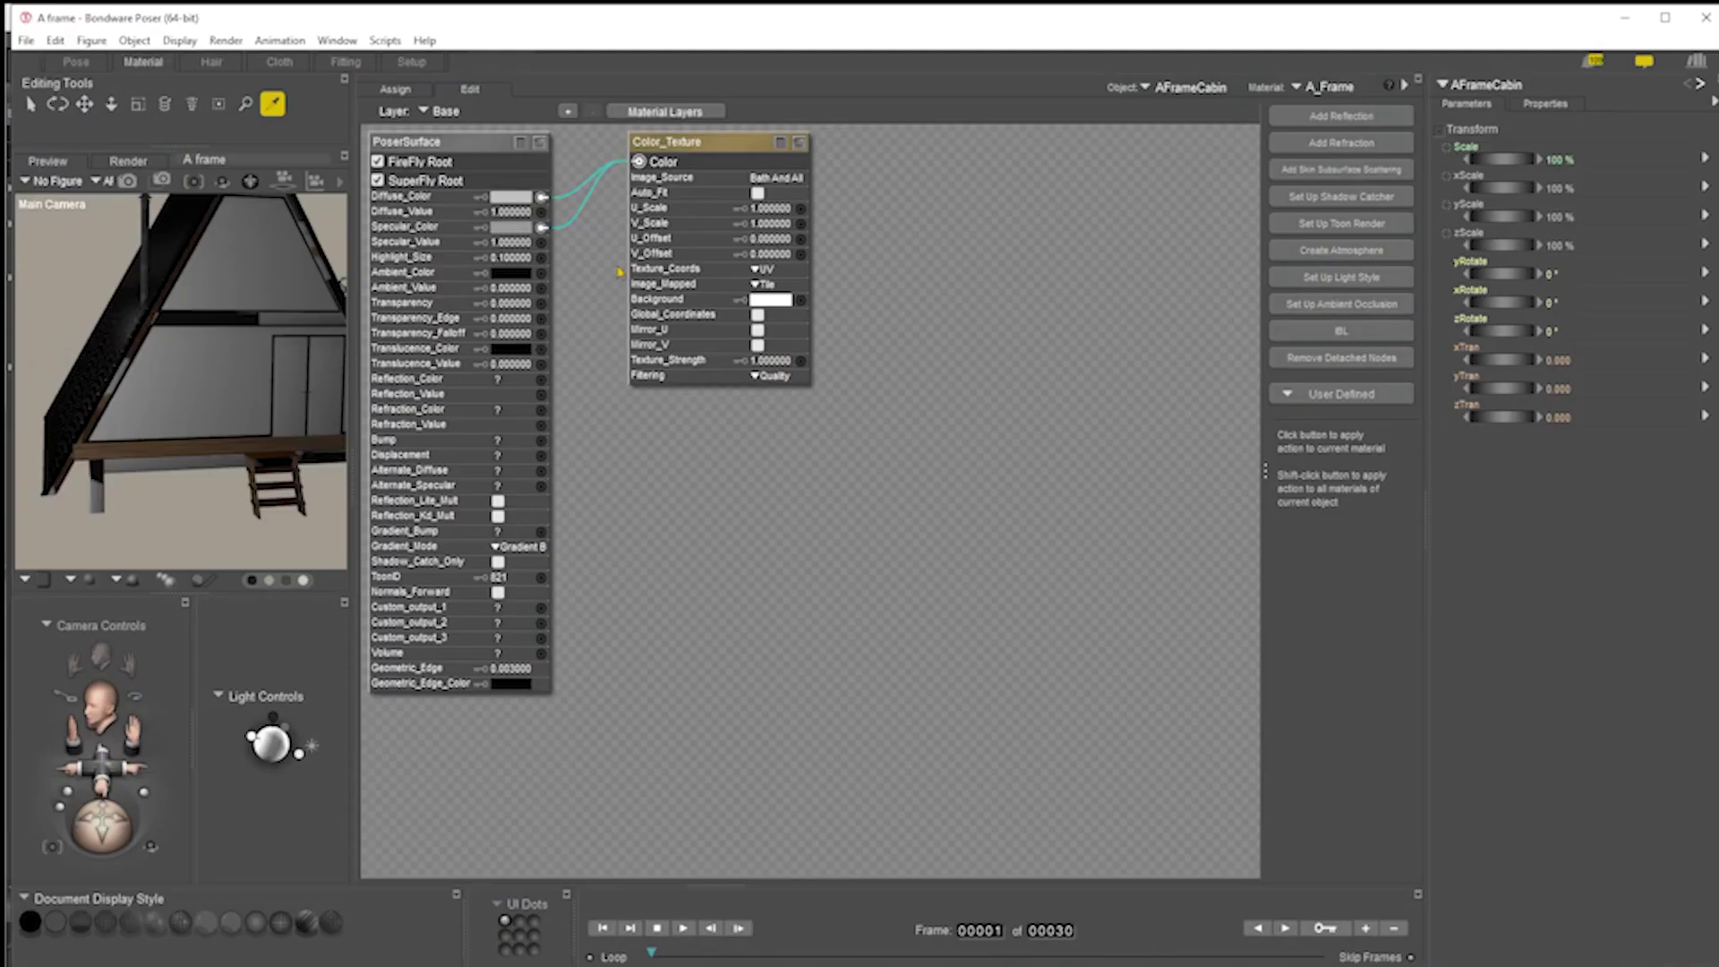
In Poser, set the image source of A_Frame's Color_Texture node to A Frame Done_albedo.jpg from the RL Wood Cabin folder
left_click(771, 179)
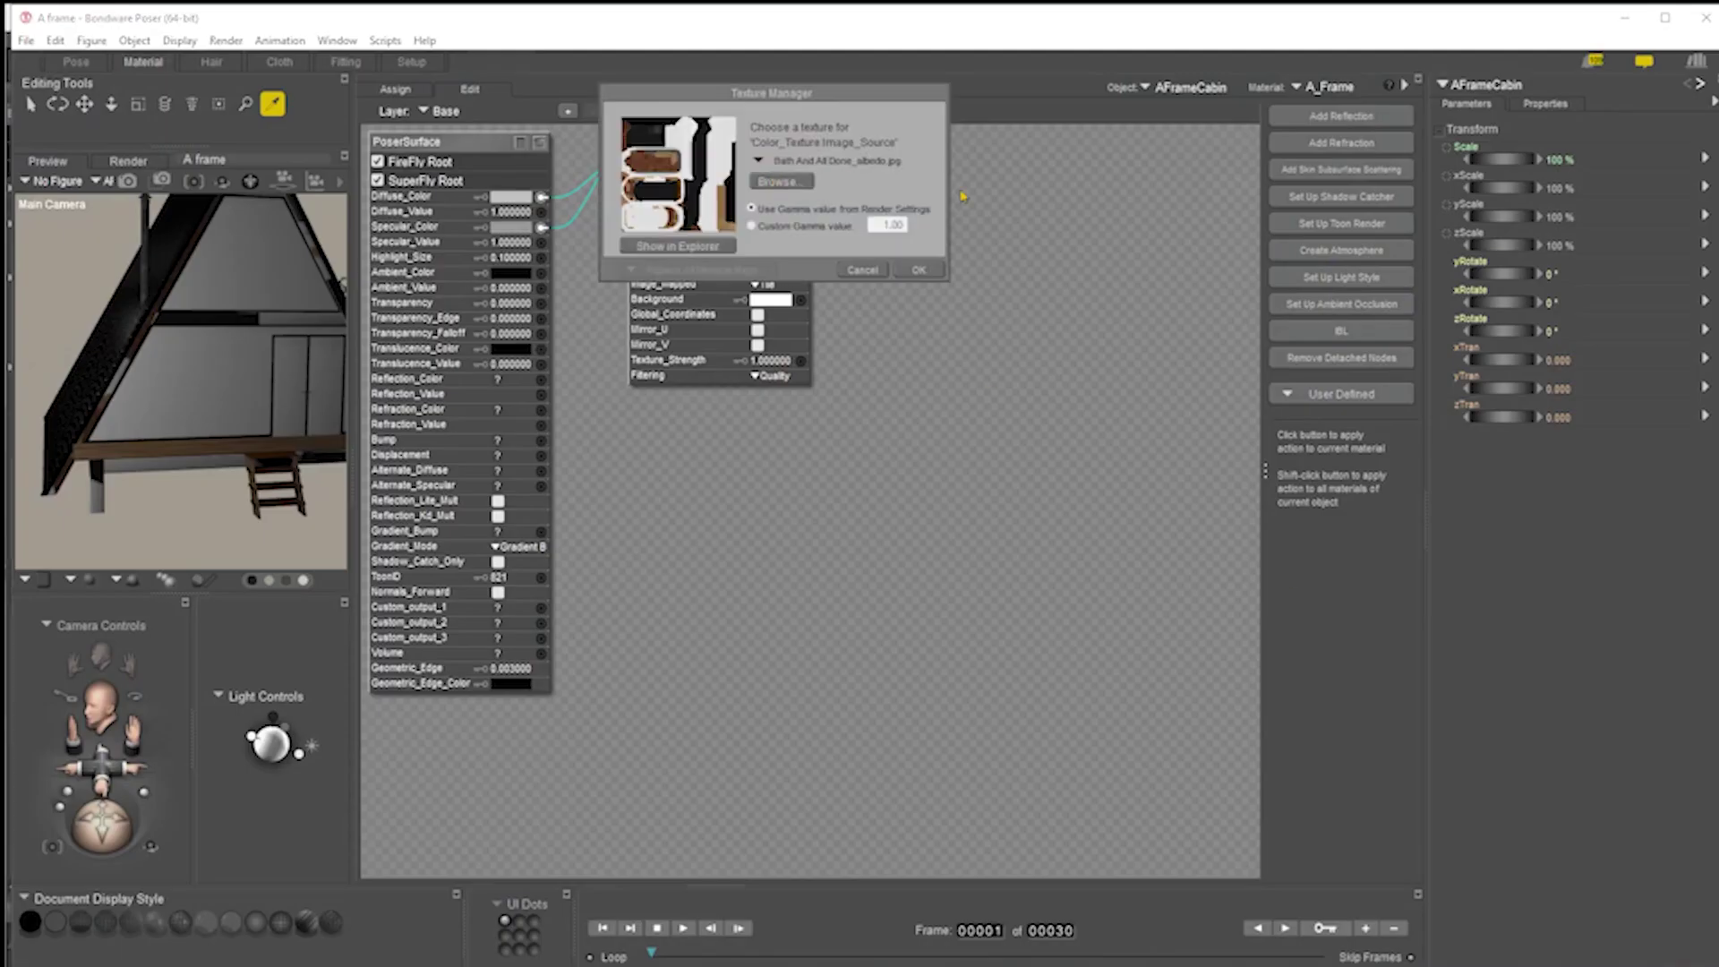
left_click(784, 183)
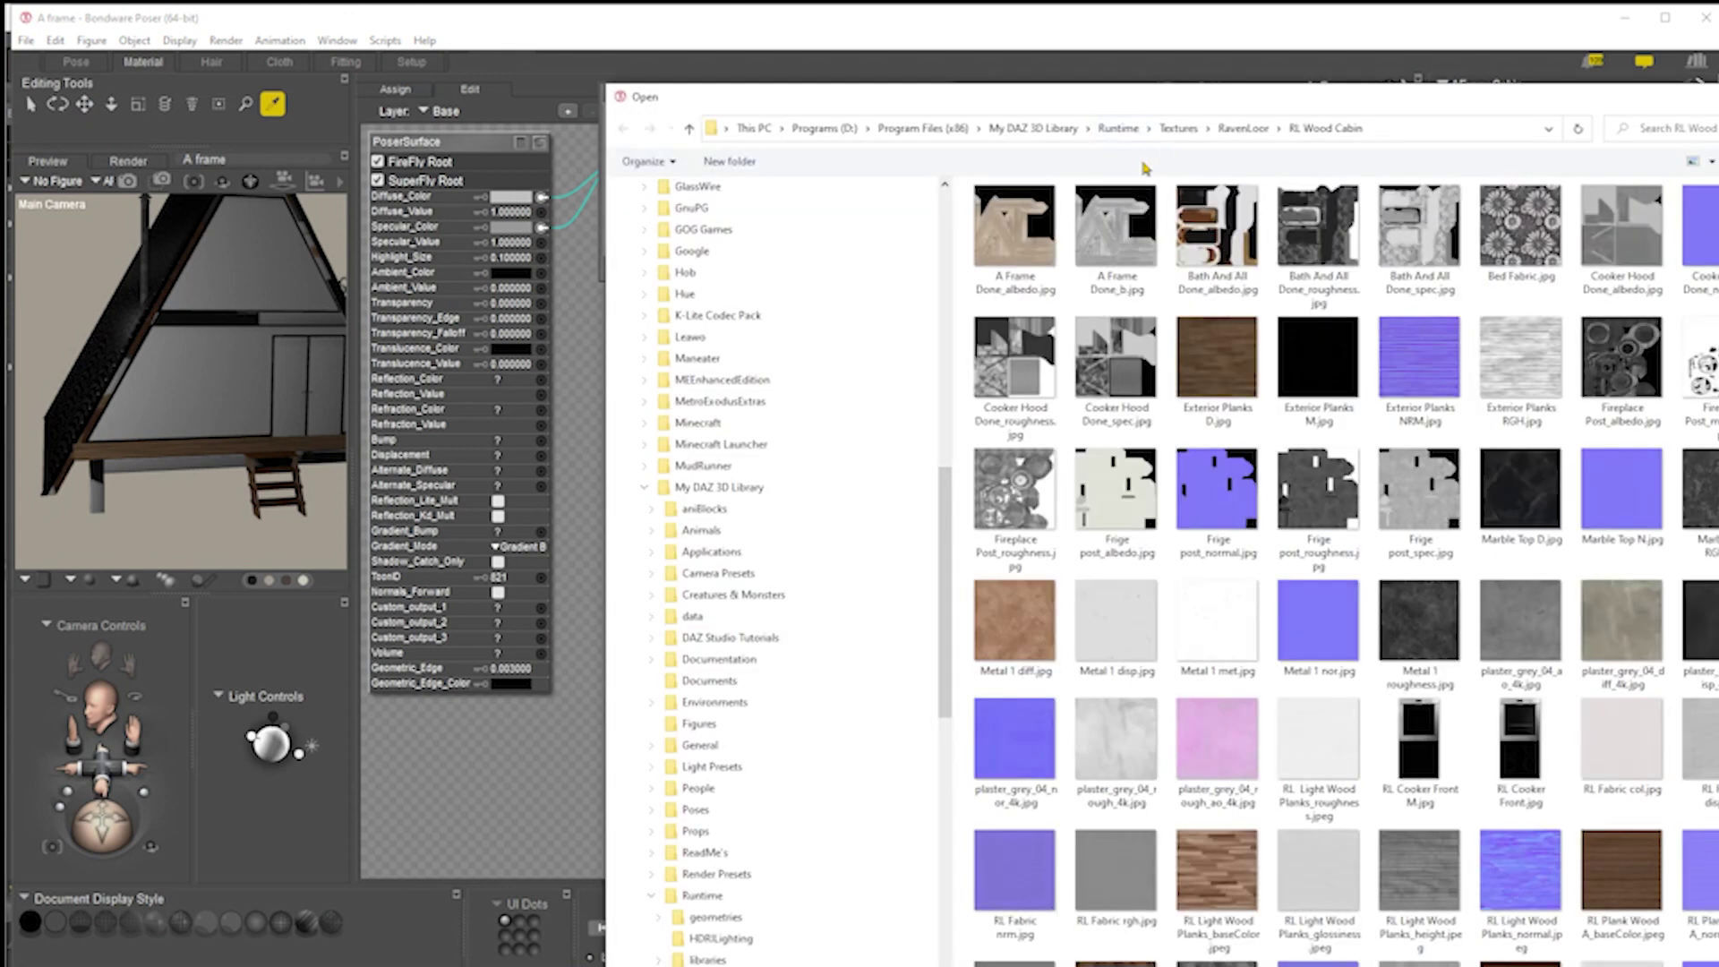
double_click(1004, 232)
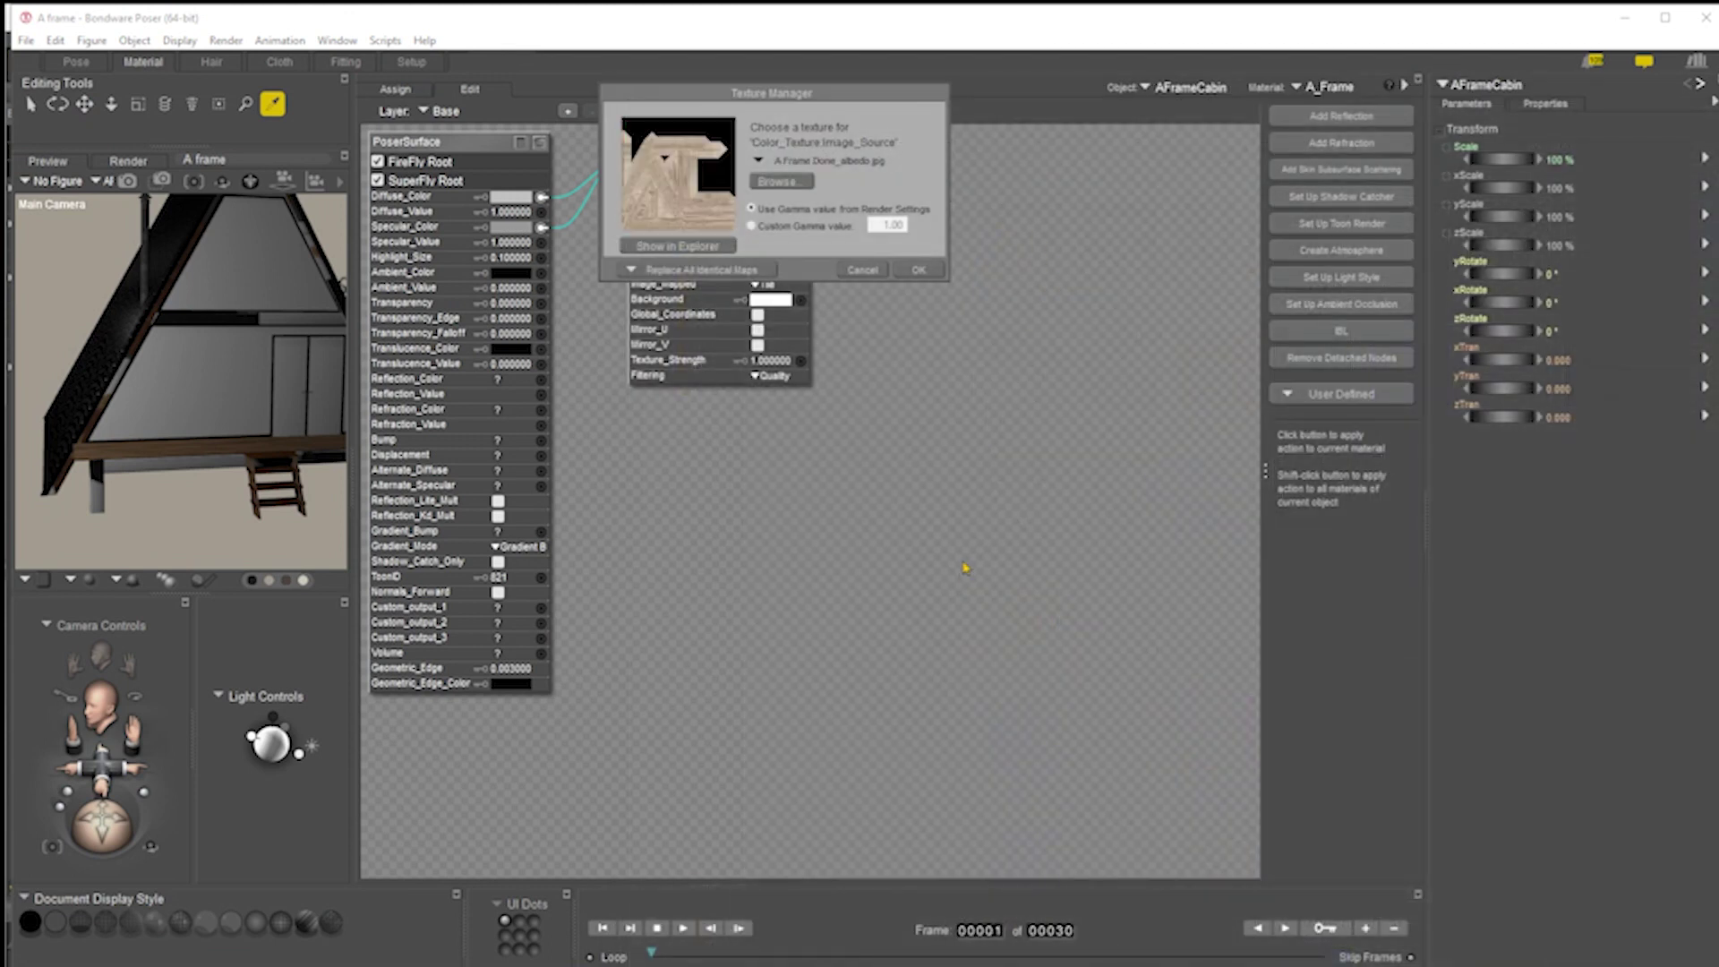
left_click(918, 269)
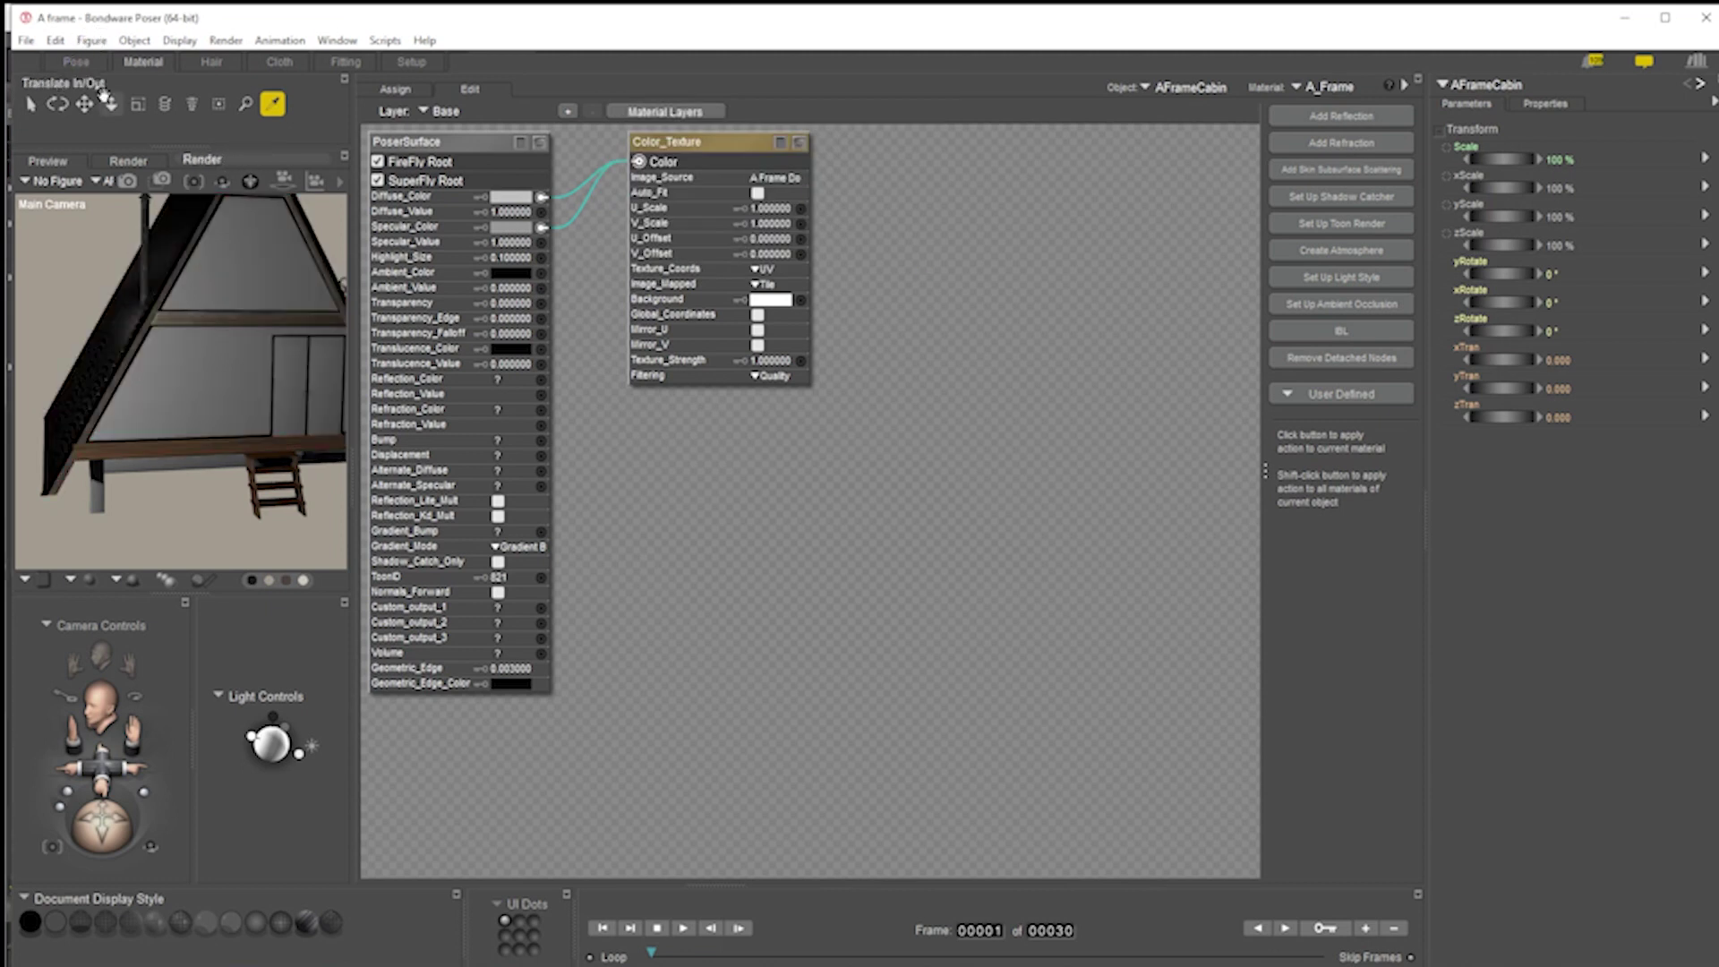
Return to the Pose room, frame the cabin's front with the main camera and render it
left_click(77, 61)
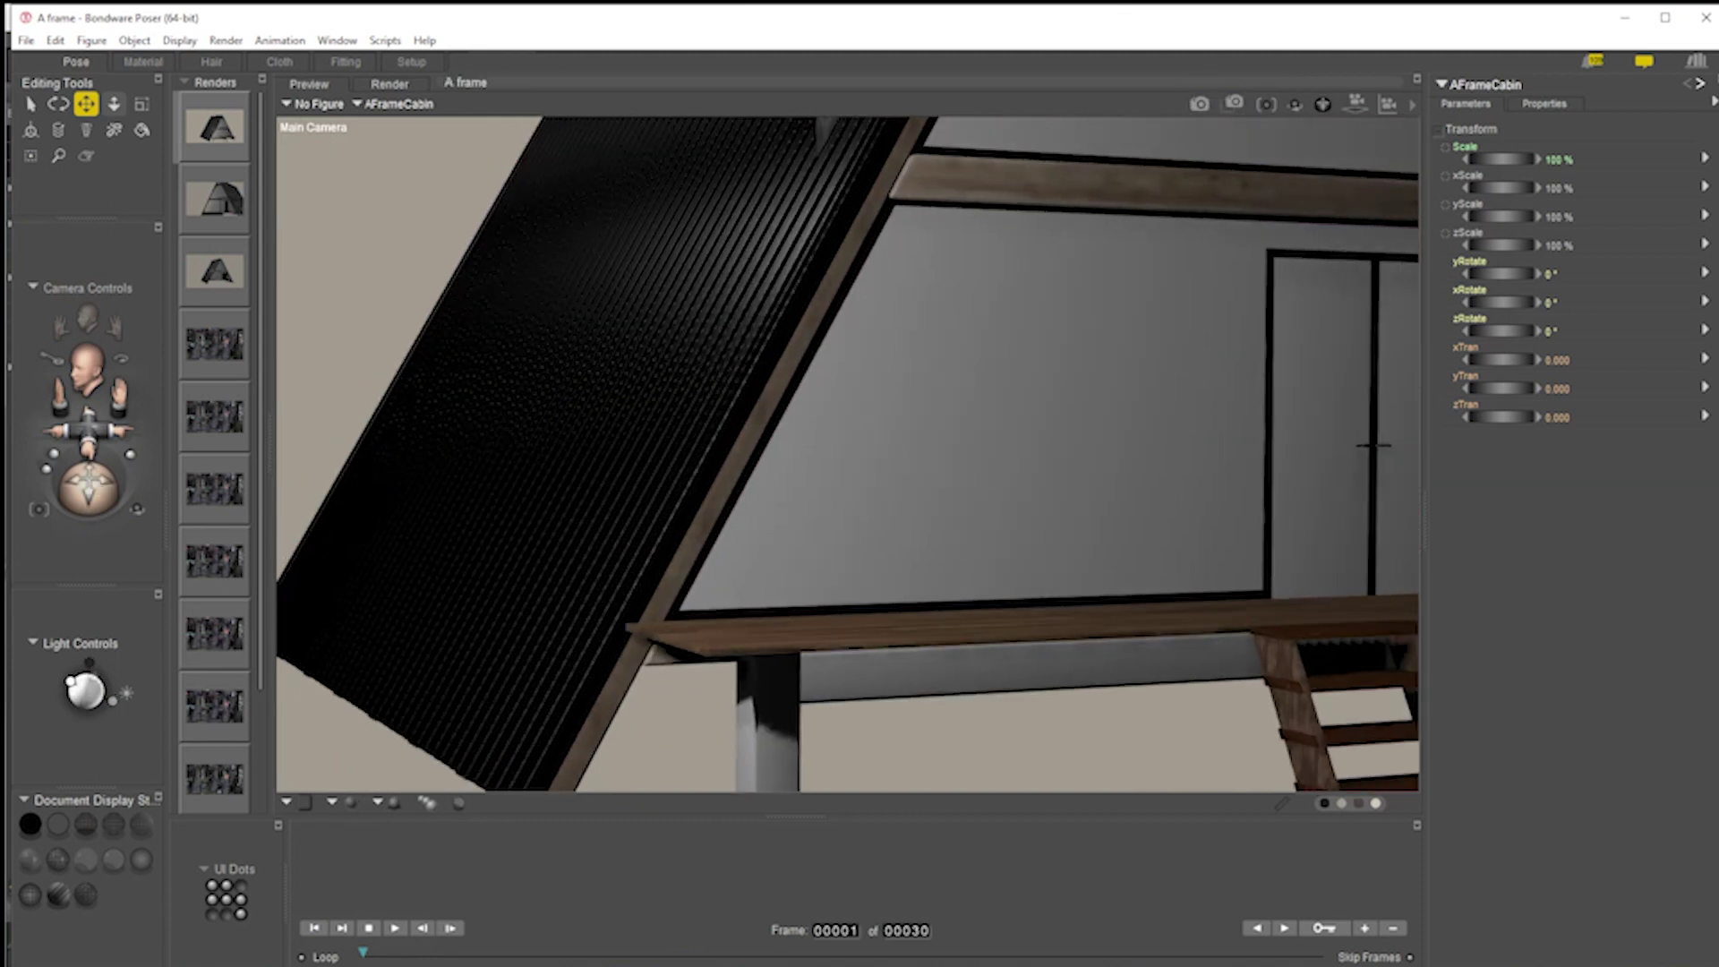
left_click_drag(89, 428, 161, 301)
left_click(1233, 89)
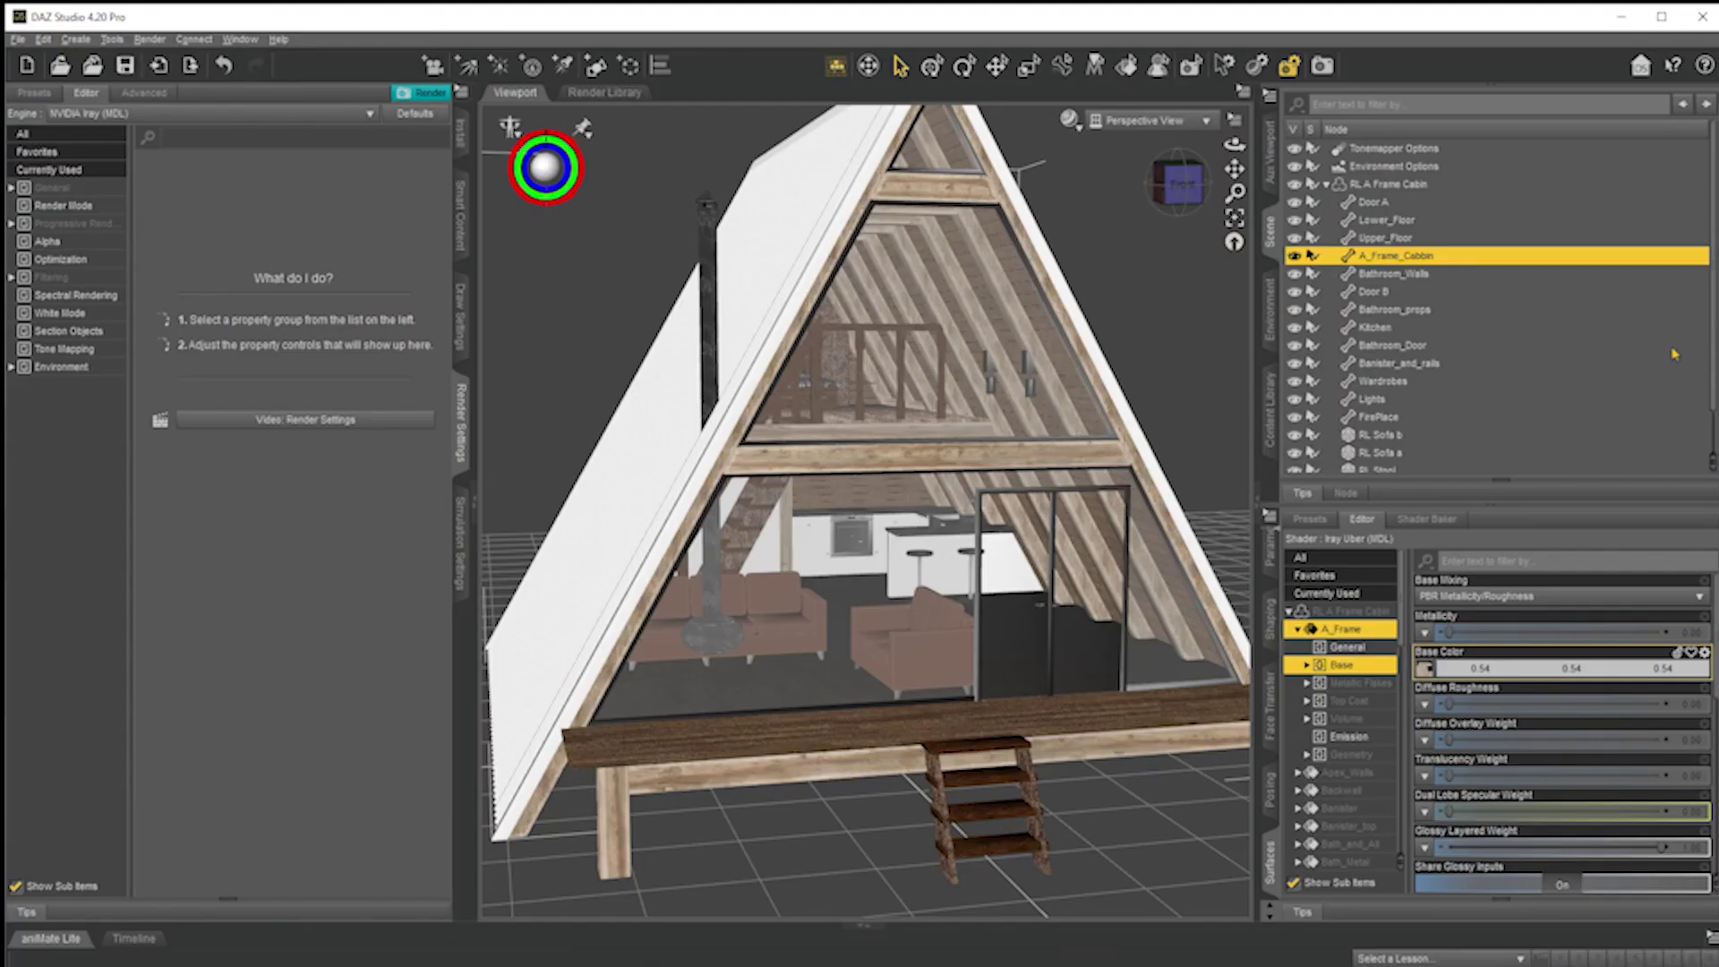
In DAZ Studio, examine which texture maps the A_Frame surface uses for Glossy Roughness and Base Bump
mouse_move(1424, 670)
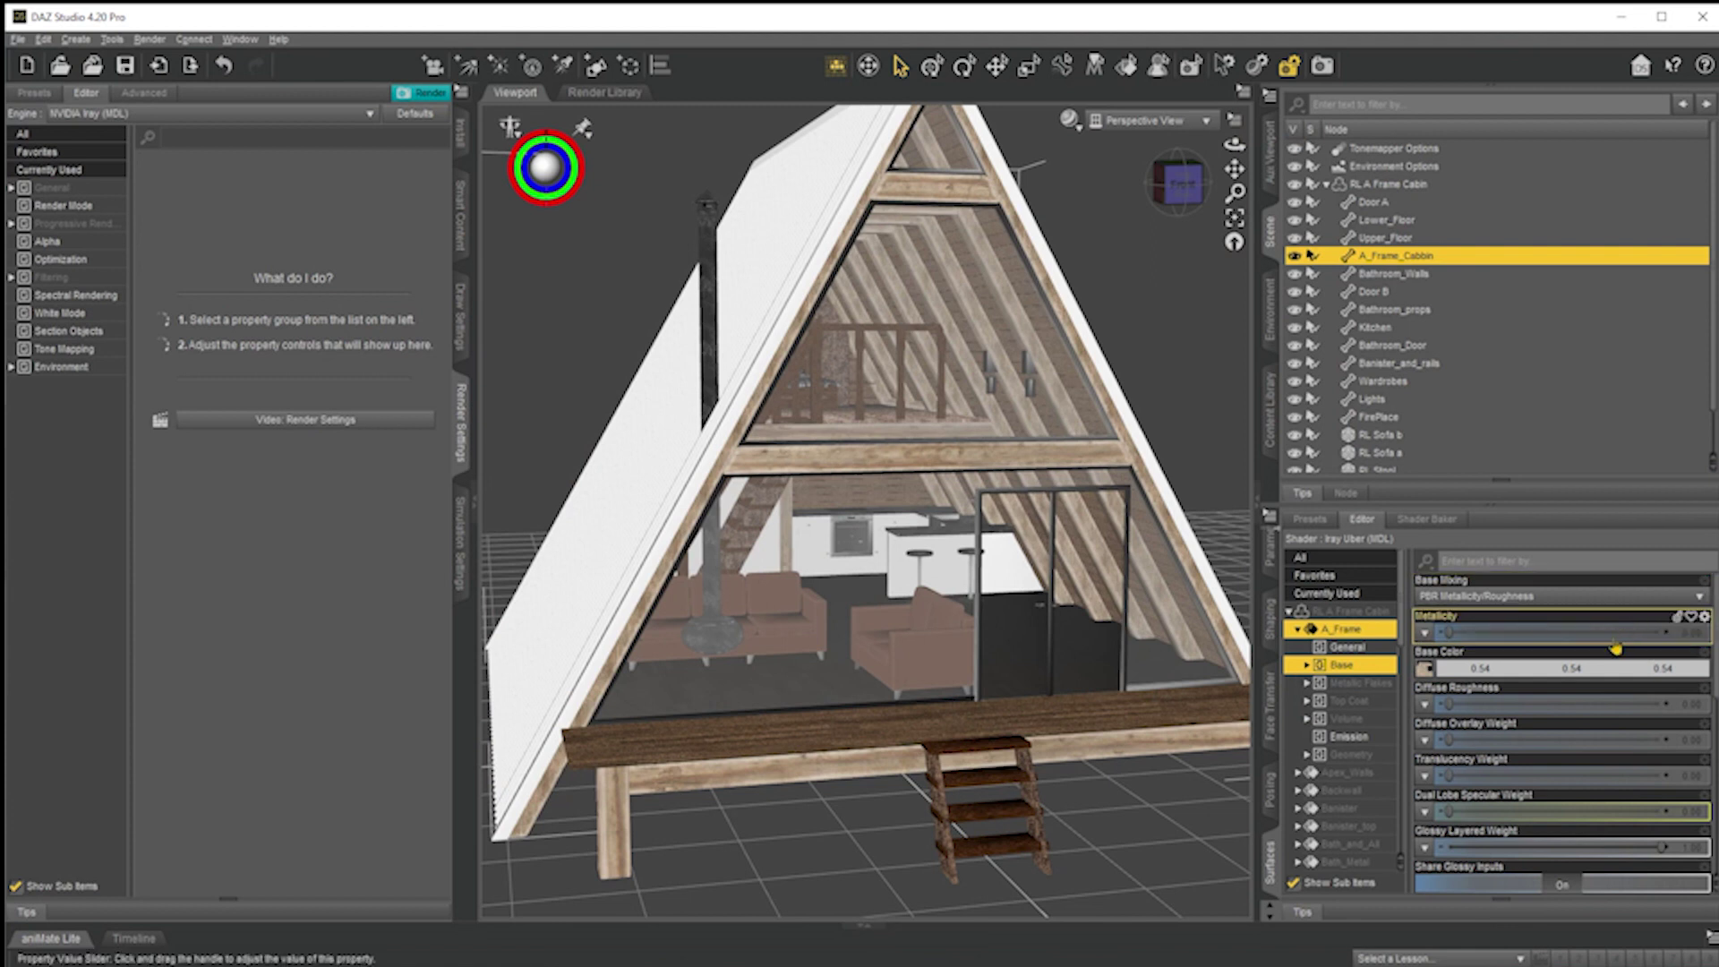
scroll(1616, 648, "down", 1)
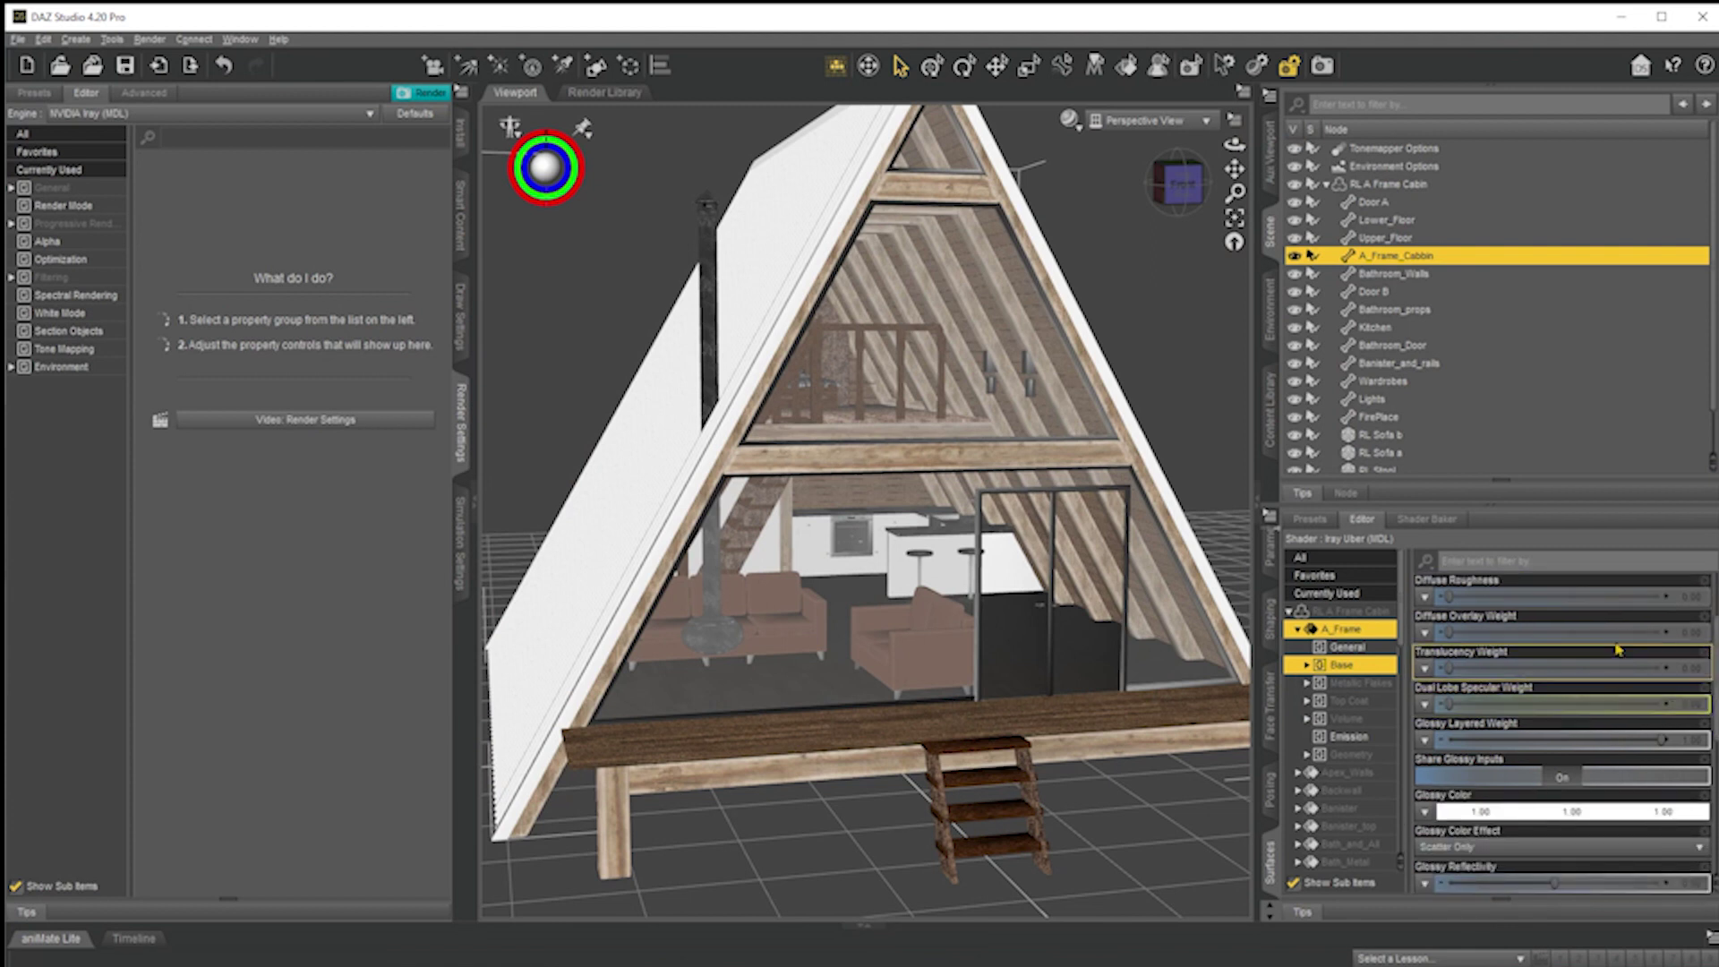
scroll(1603, 835, "down", 2)
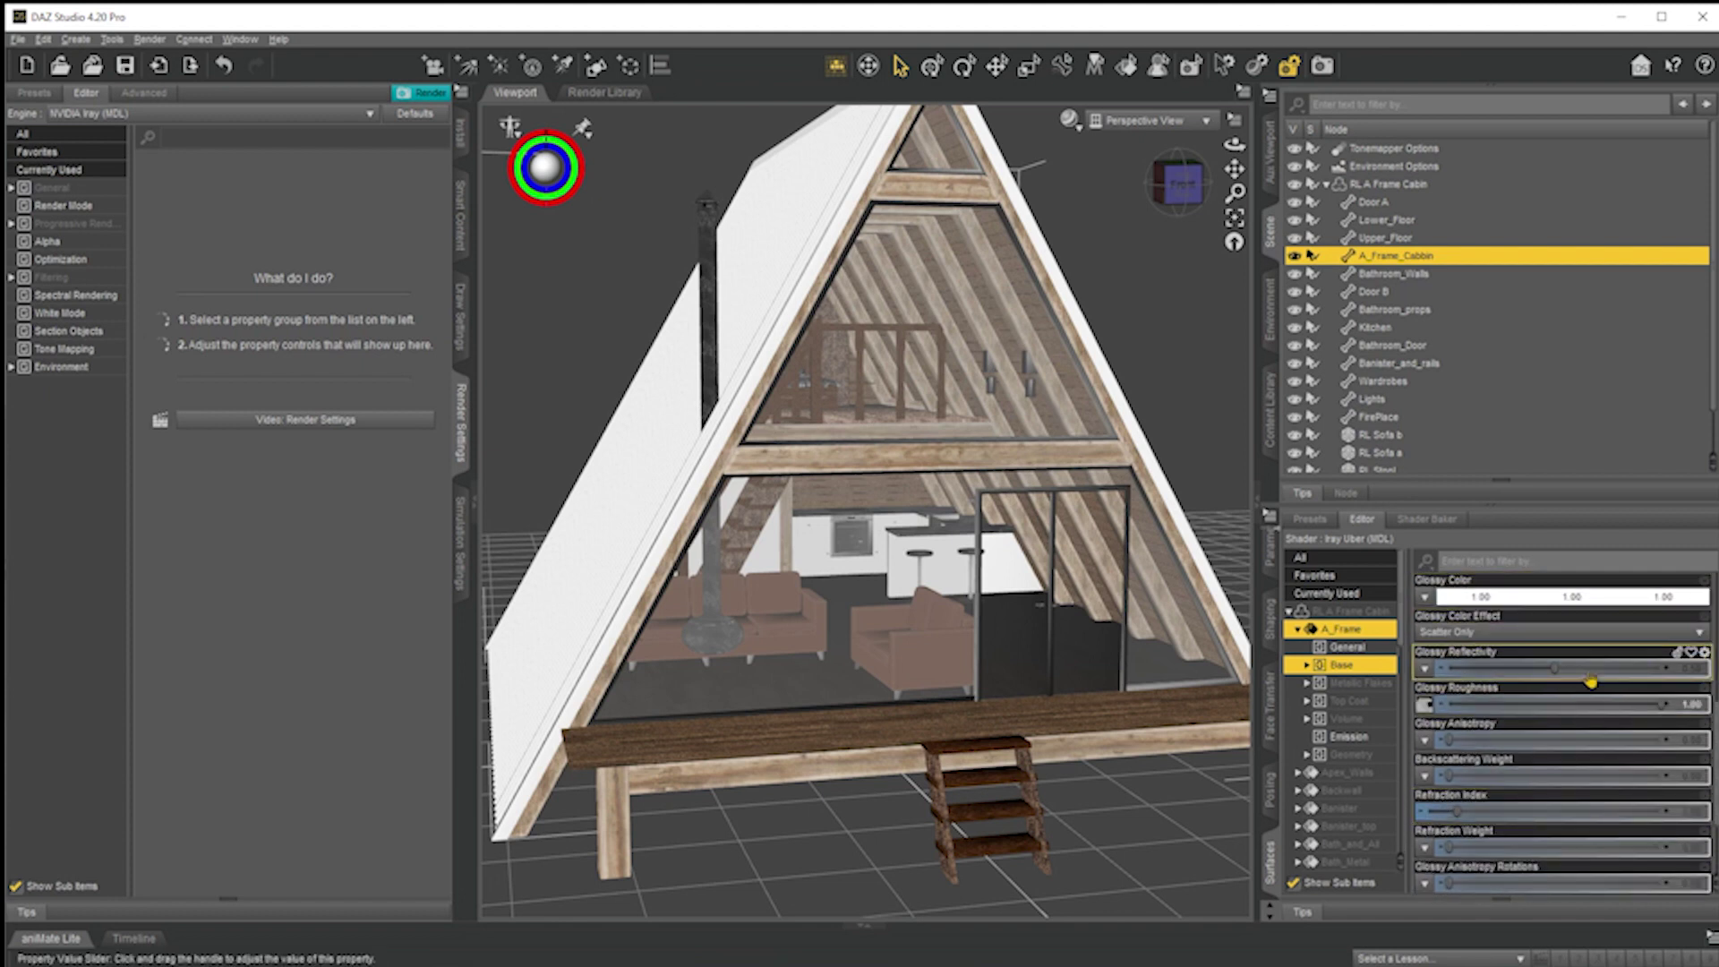
mouse_move(1424, 706)
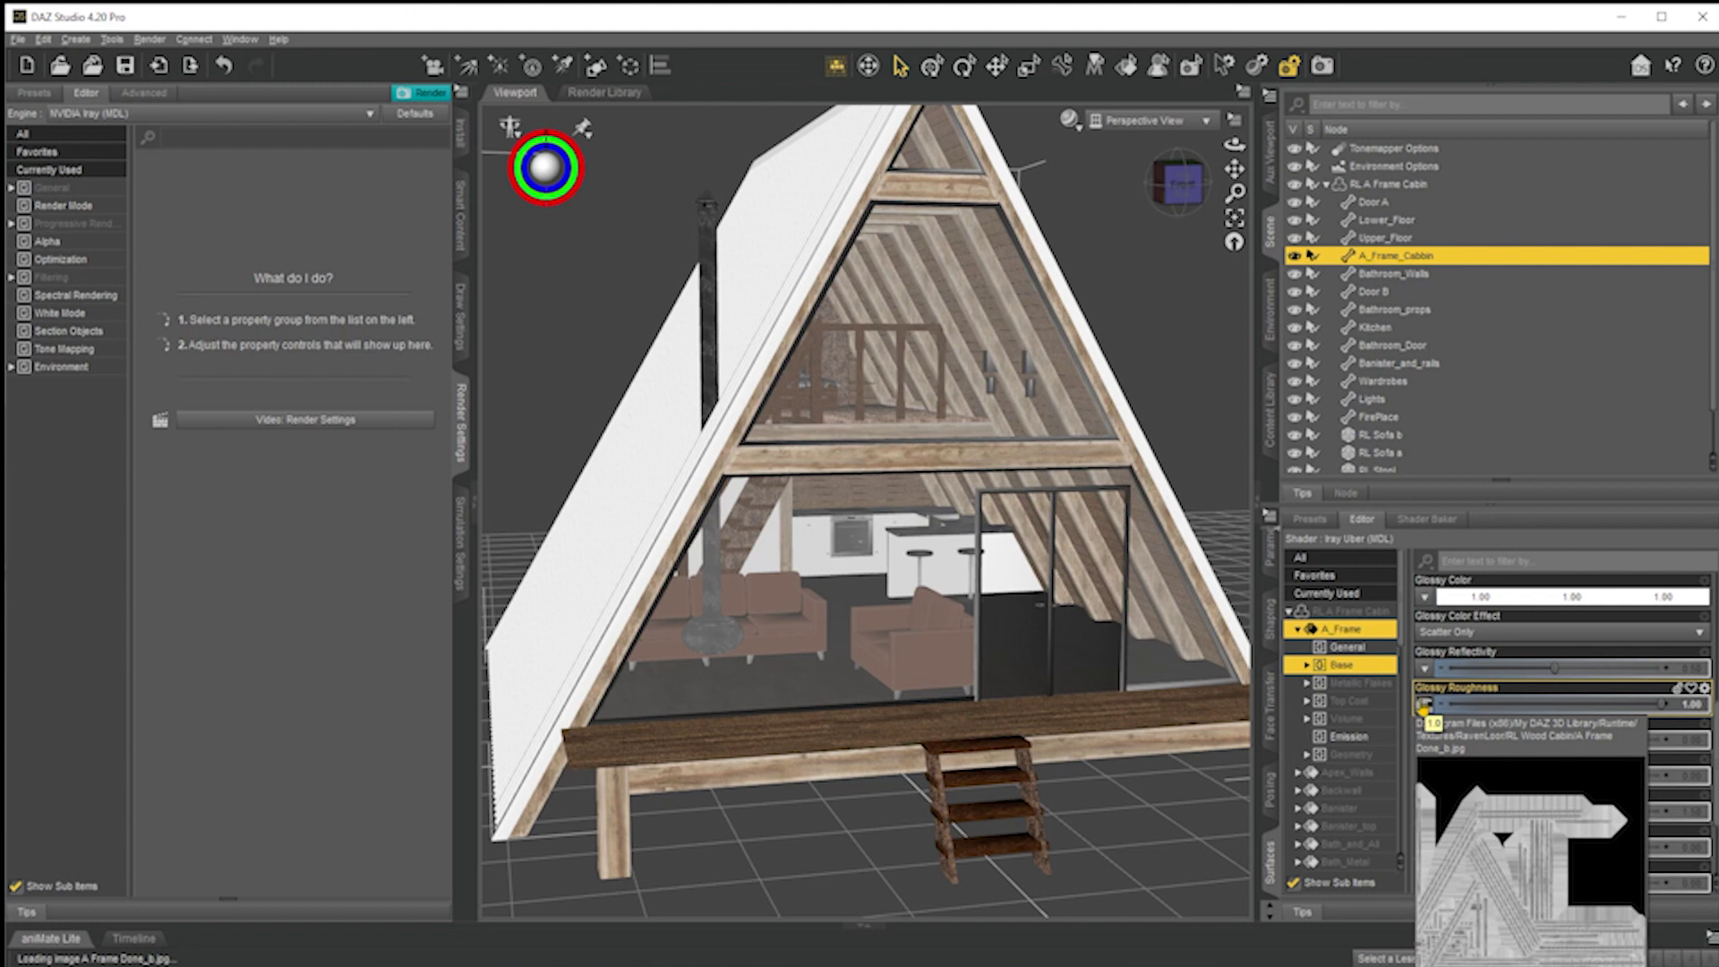
scroll(1563, 819, "down", 3)
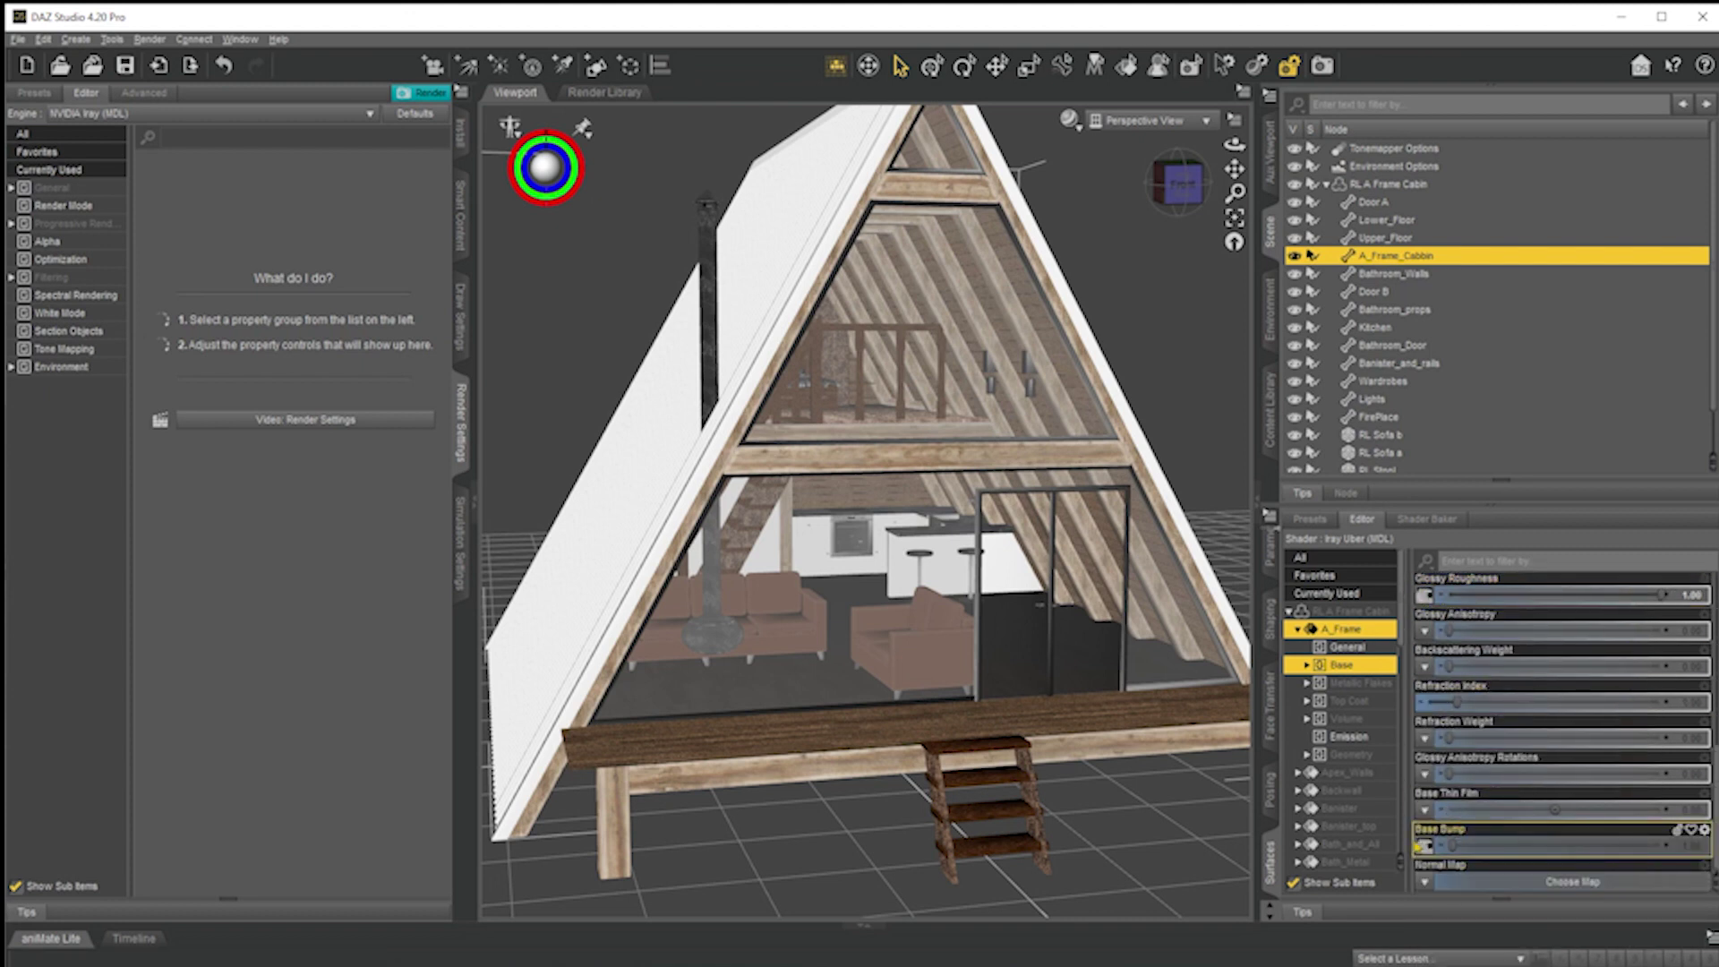
mouse_move(1422, 848)
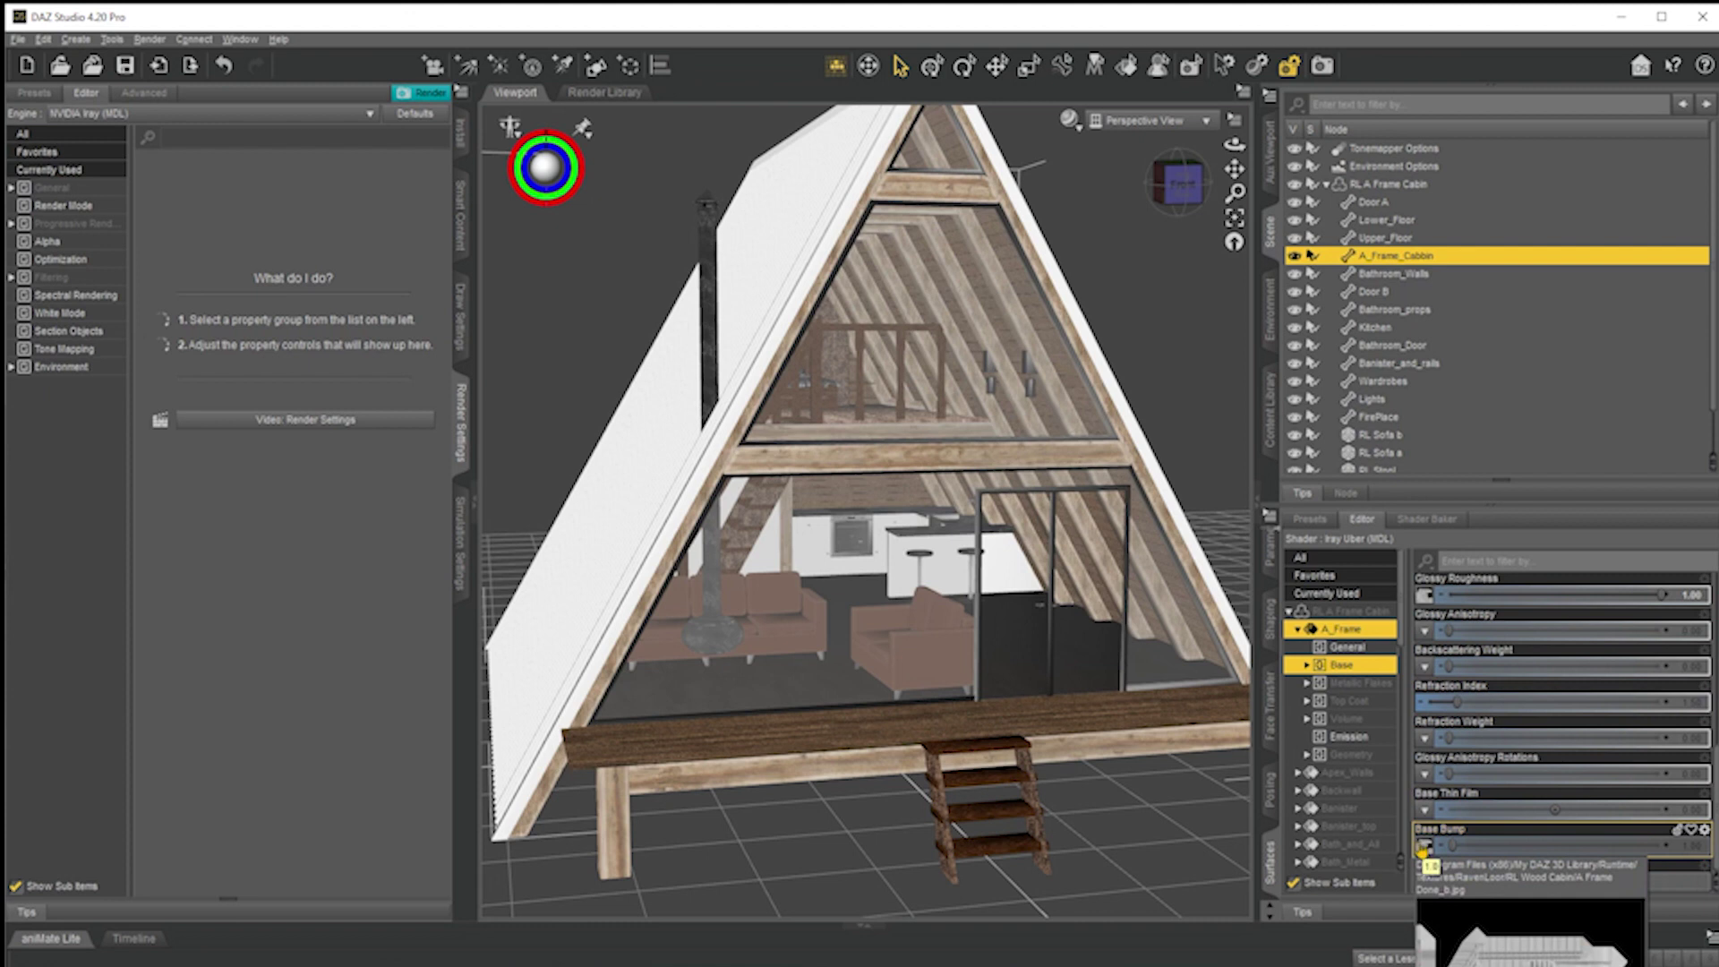
Compare the image files assigned to A_Frame's Base Bump and Glossy Roughness in their map lists, leaving both assignments as they are
left_click(1421, 847)
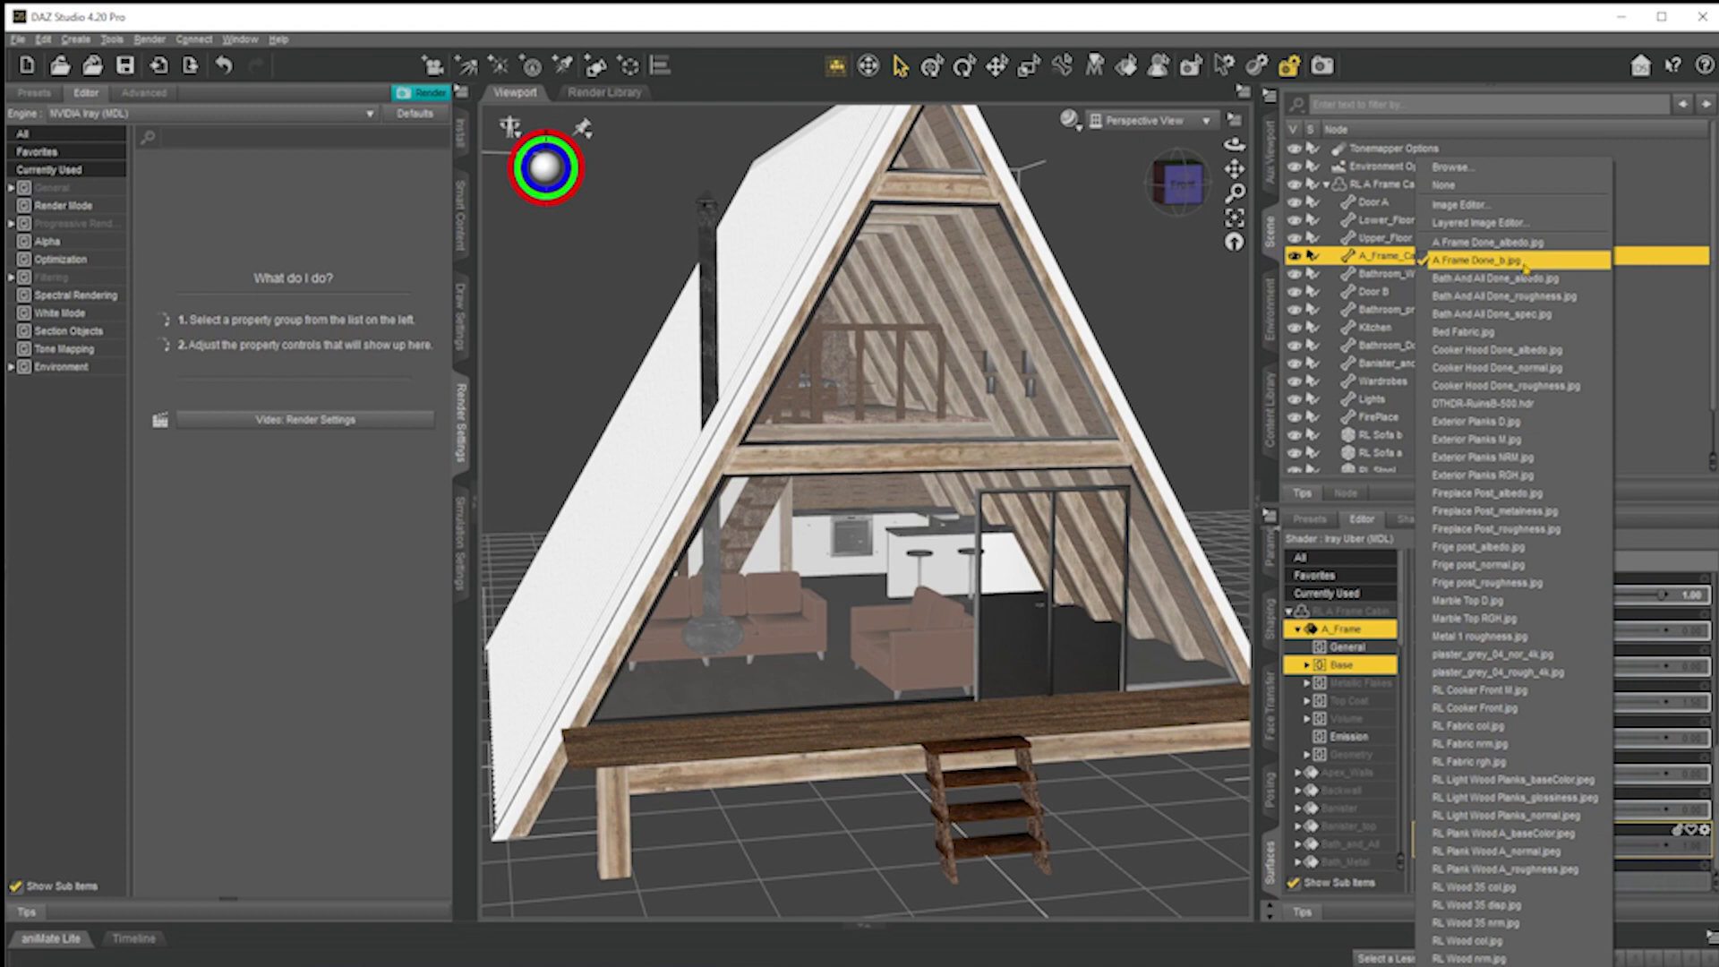
left_click(1682, 530)
scroll(1423, 705, "up", 5)
left_click(1423, 705)
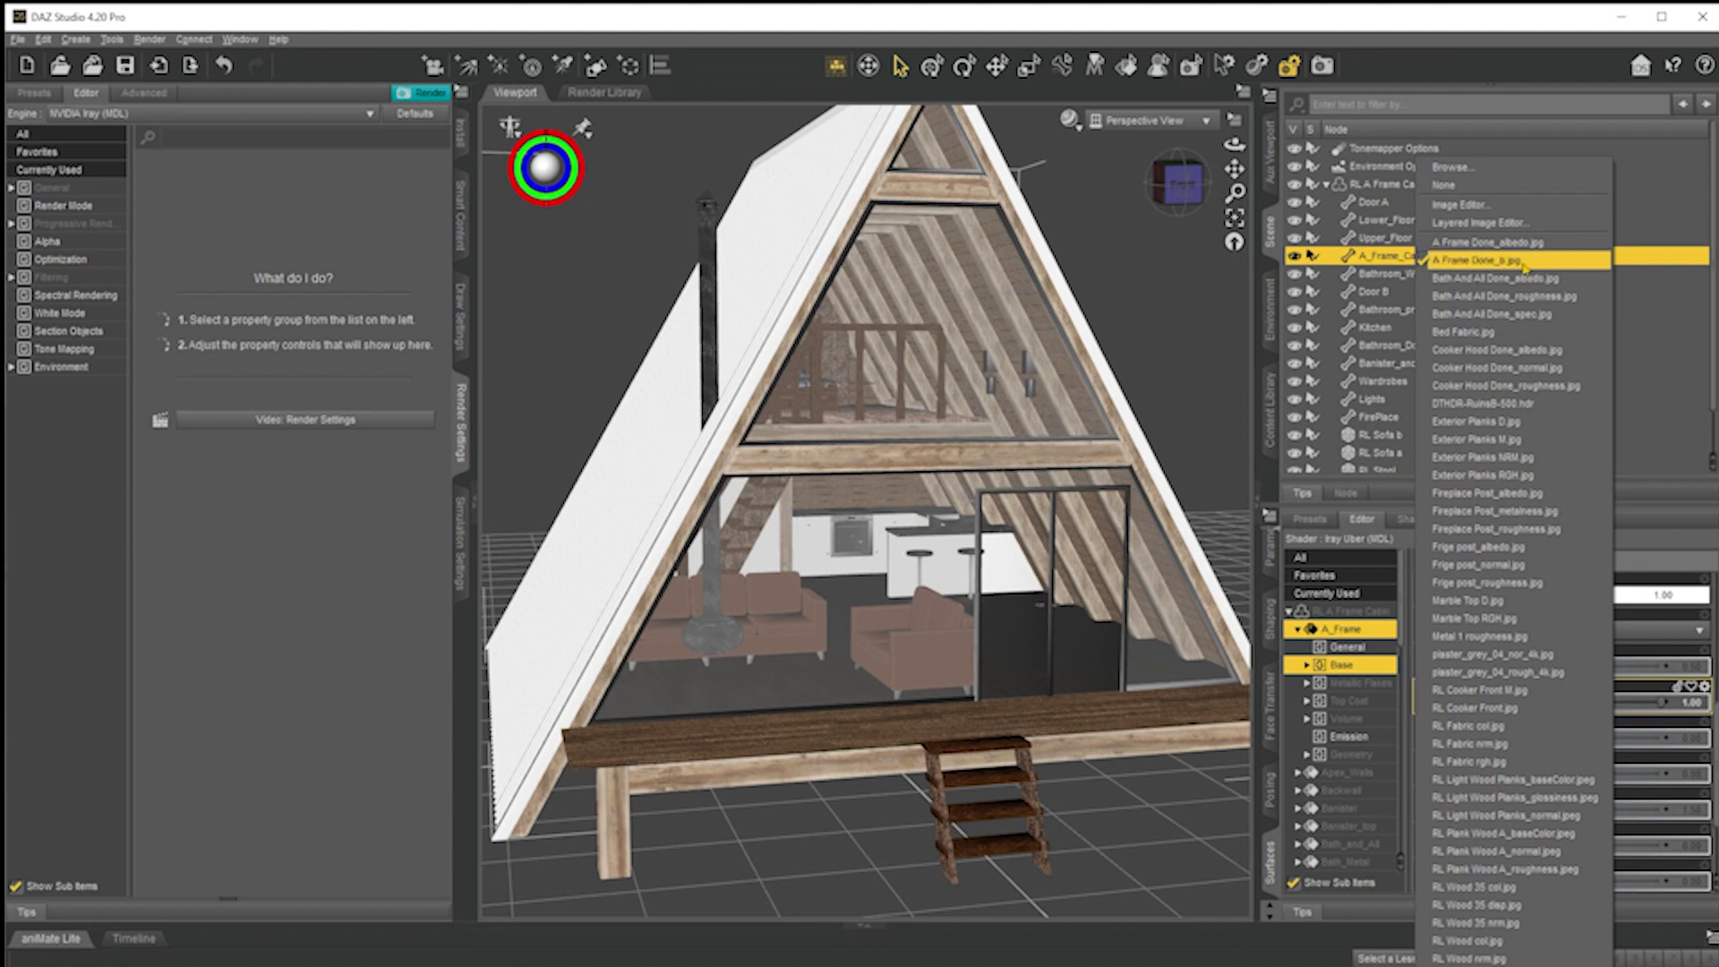
left_click(1466, 25)
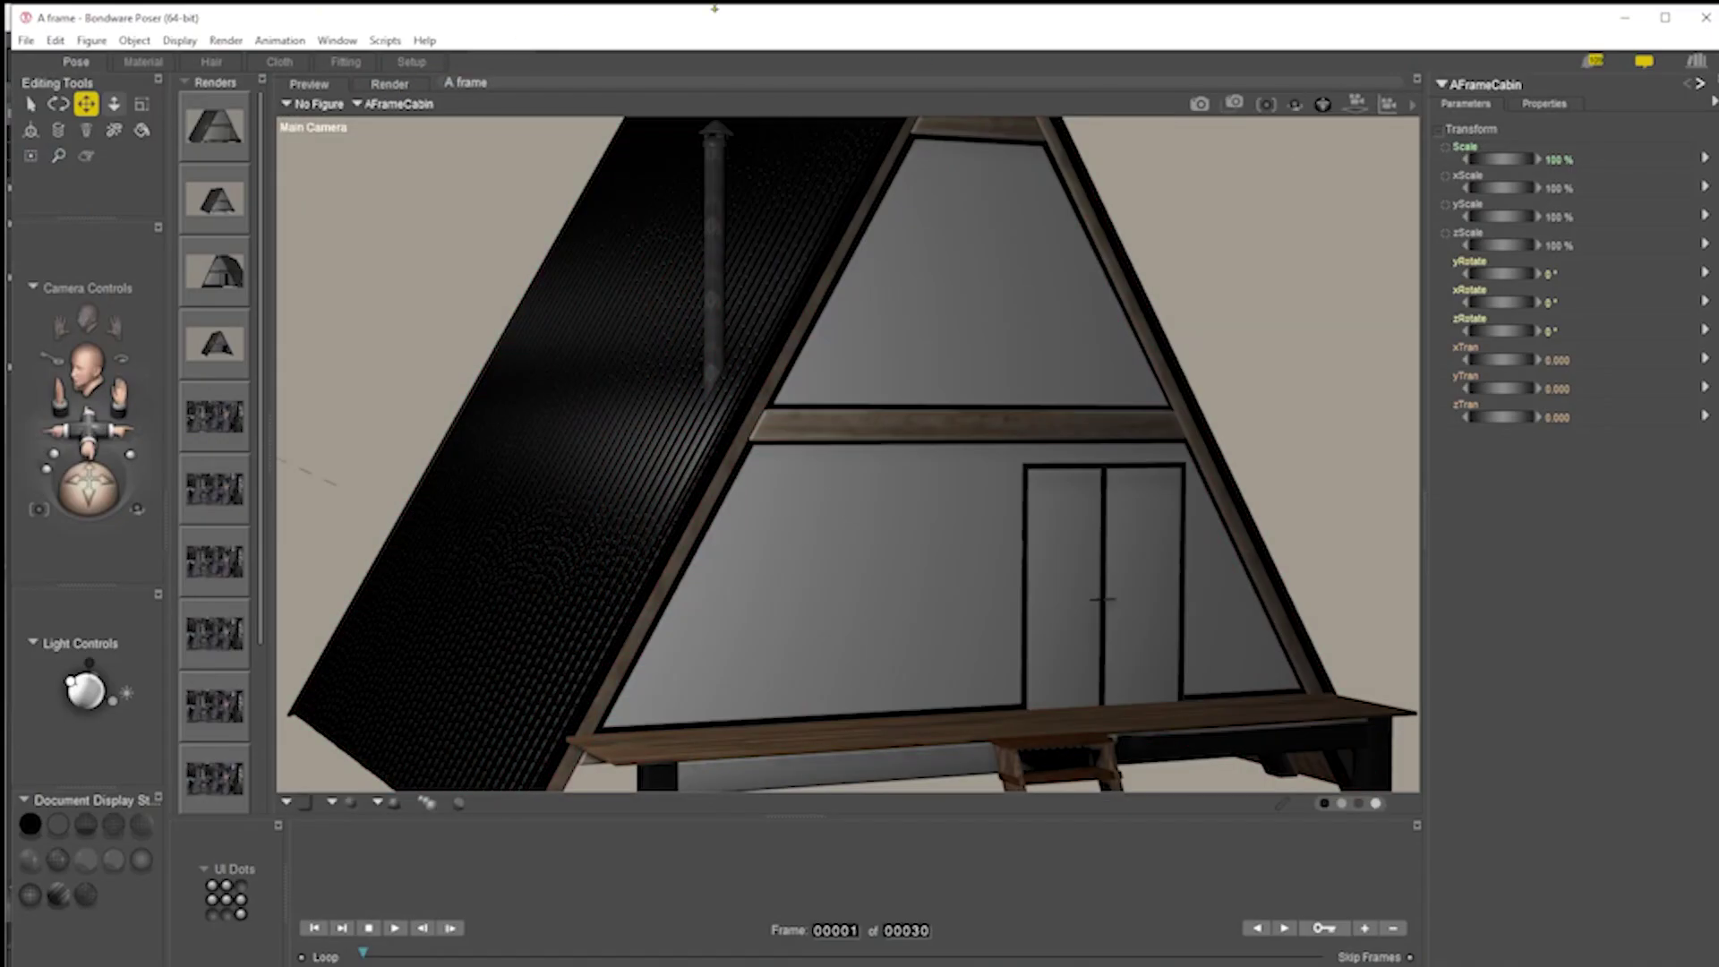
In Poser's Material room, open the A_Frame material, move the Color_Texture node farther from PoserSurface and show its image preview
left_click(155, 63)
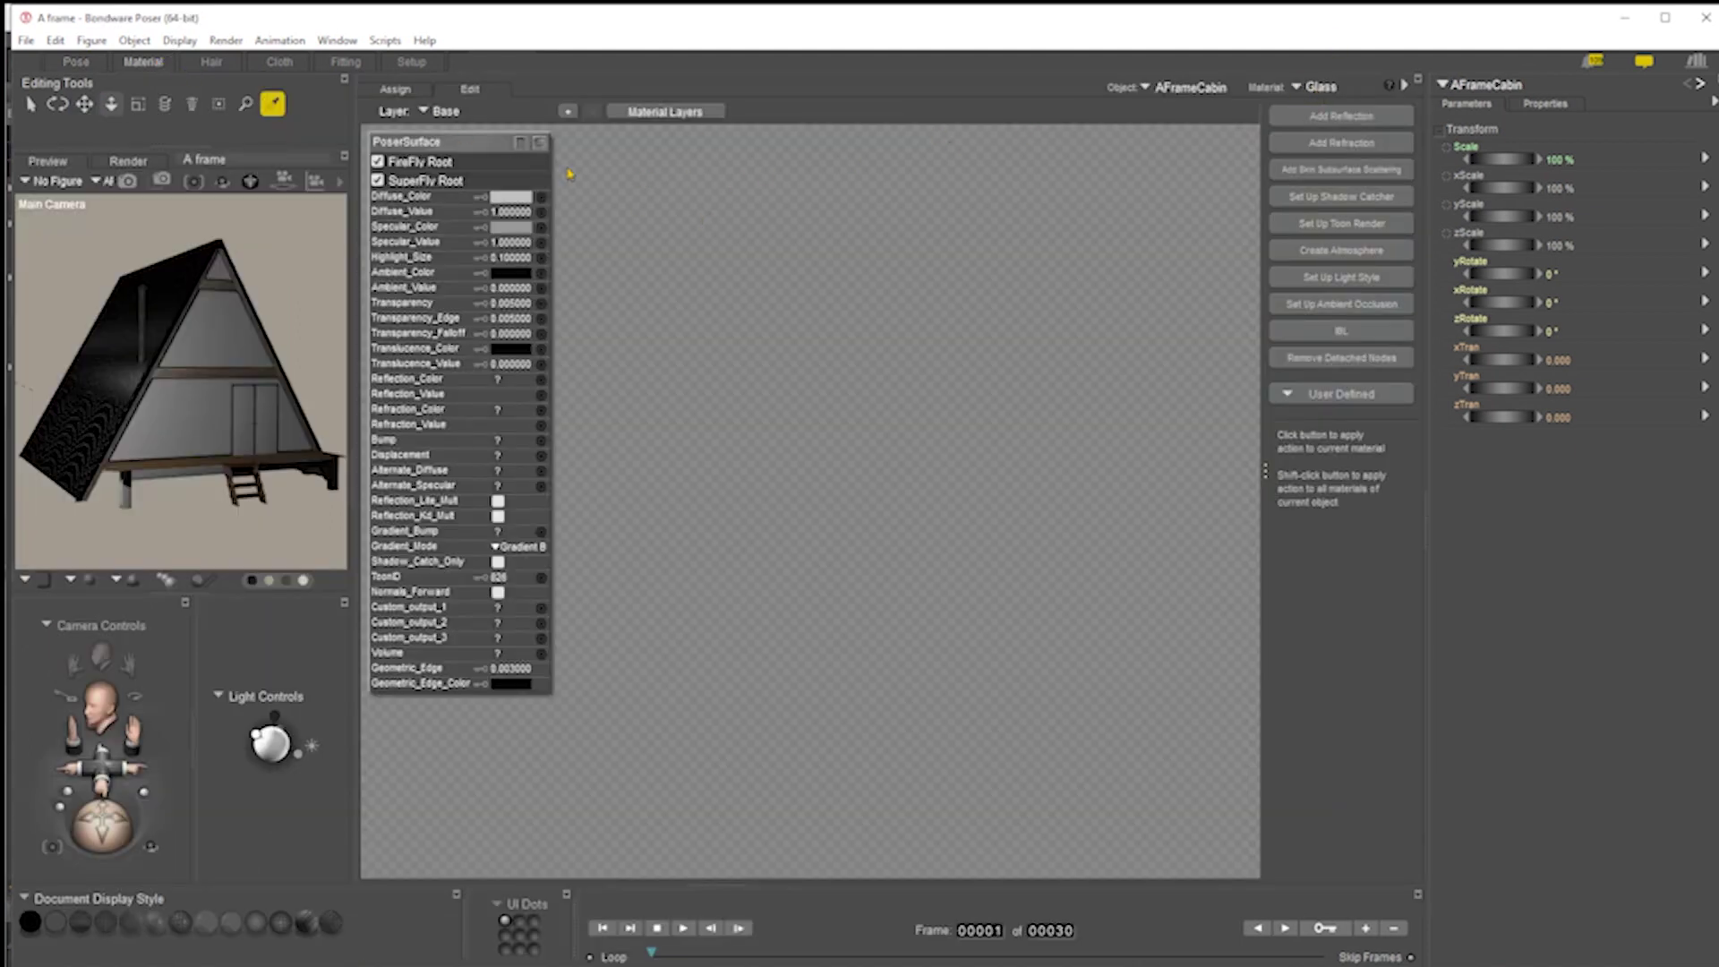
left_click(179, 367)
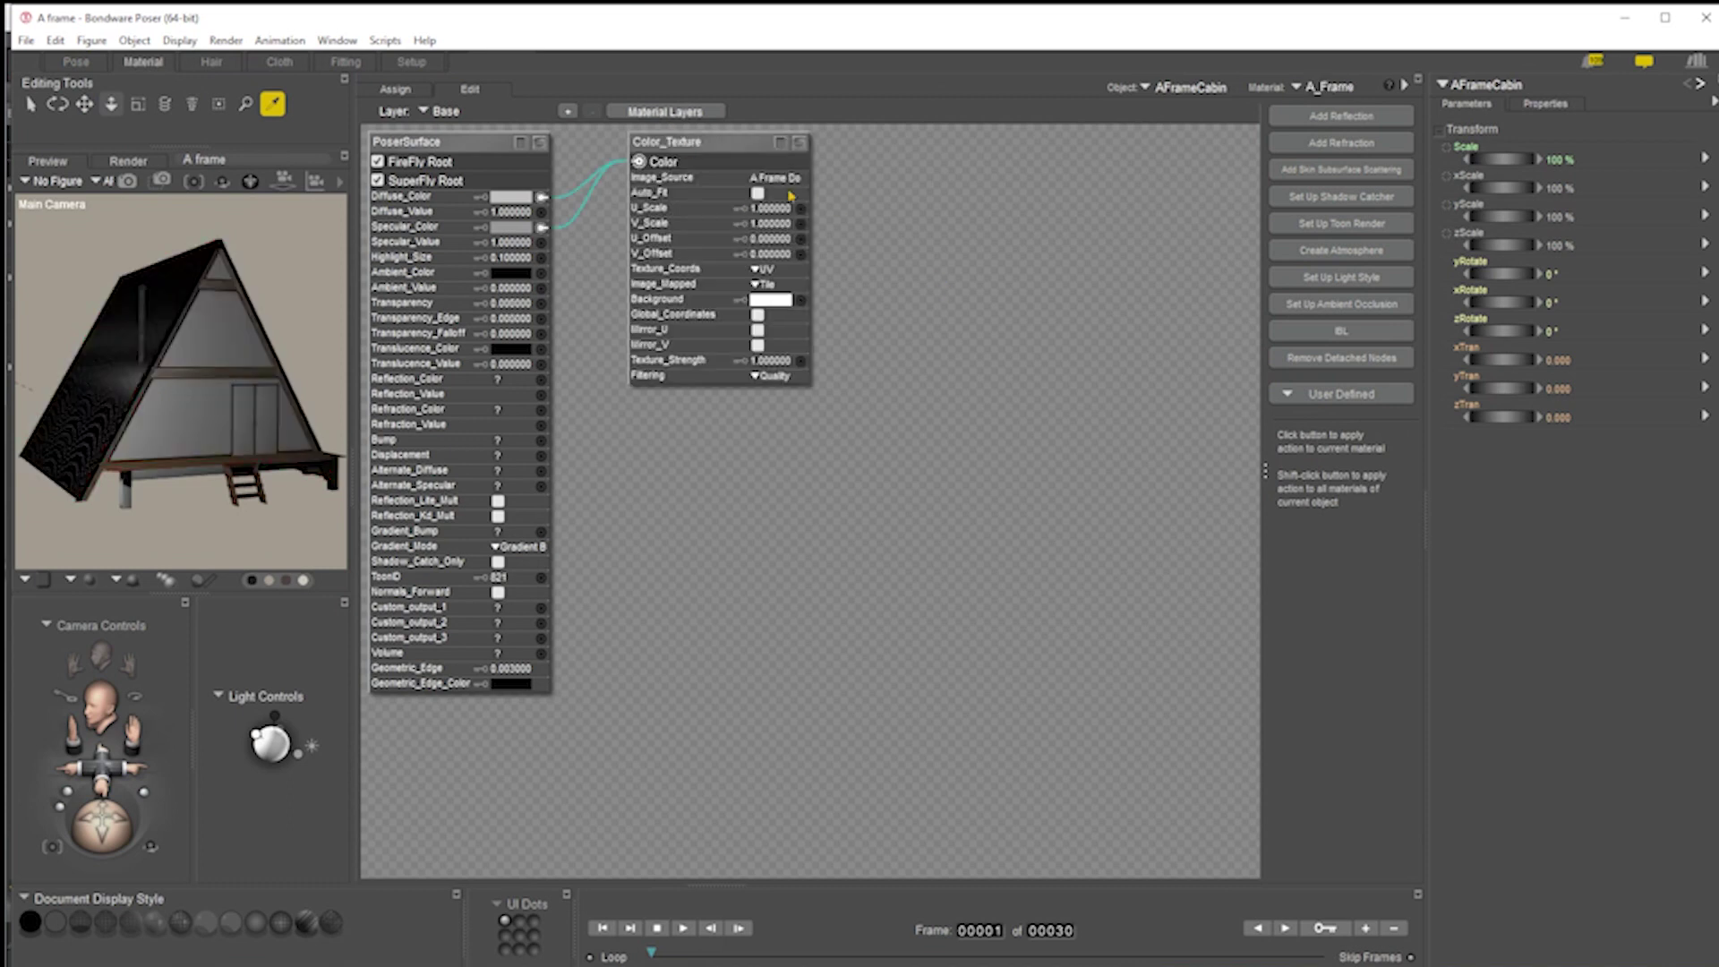
left_click_drag(717, 153, 917, 156)
left_click(999, 146)
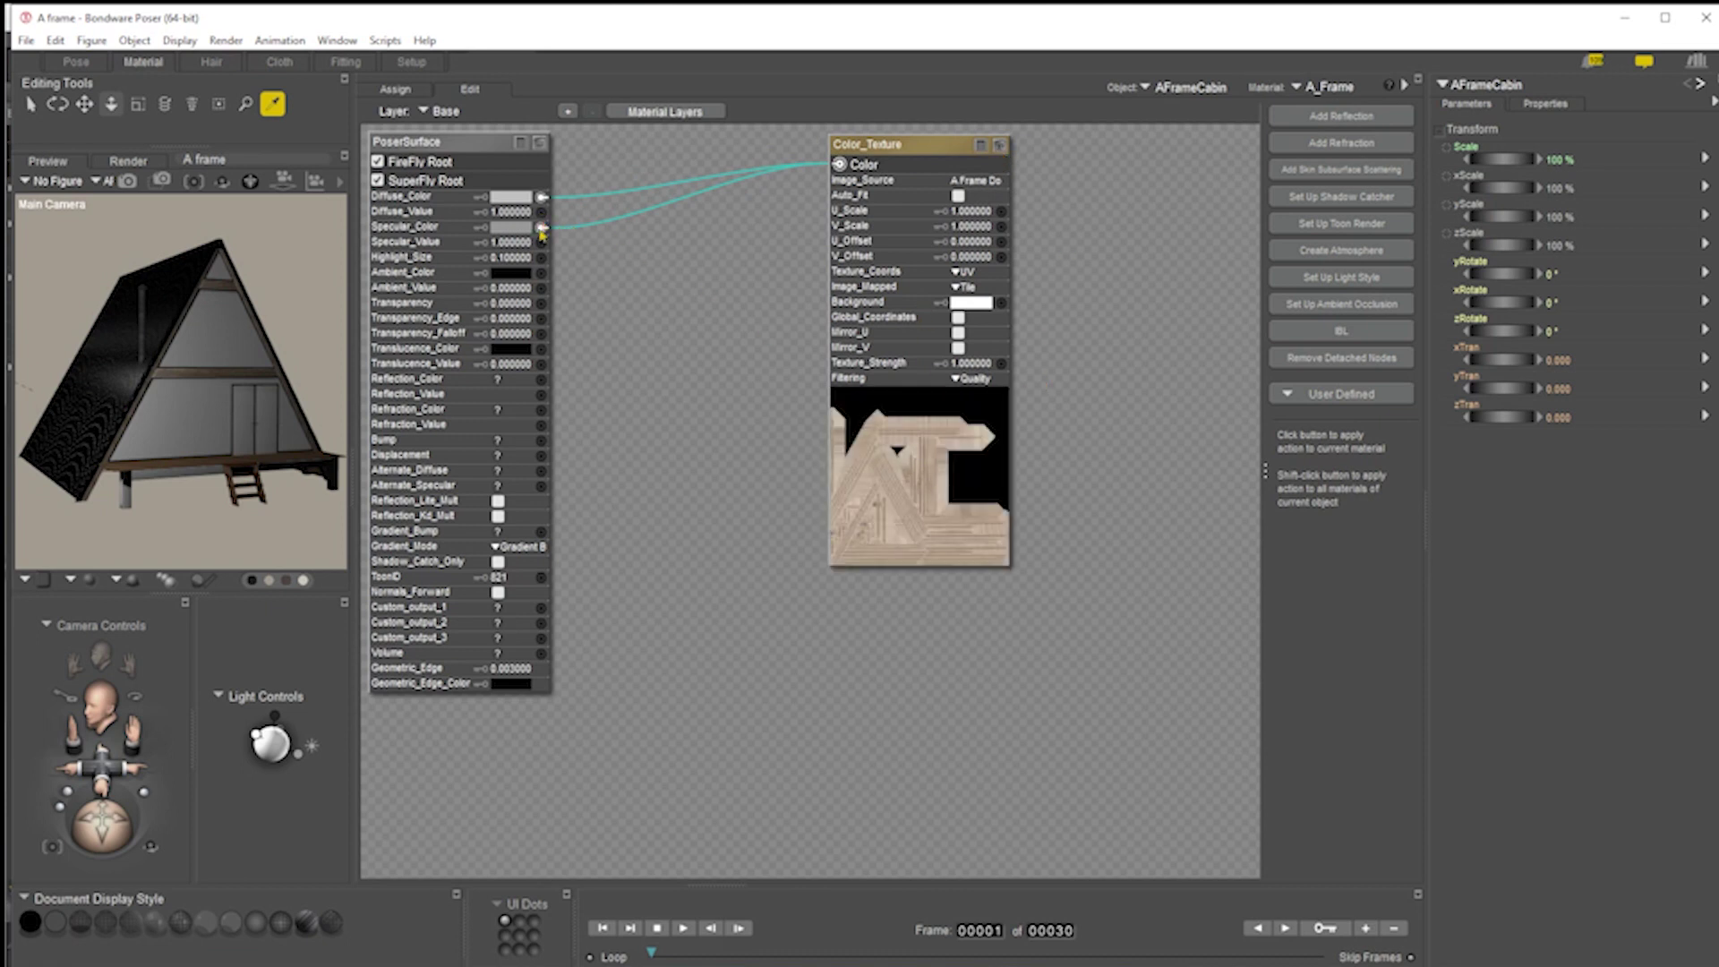
Add a 2D Textures image_map node to the A_Frame material and place it beside the Color_Texture node
right_click(701, 428)
mouse_move(748, 437)
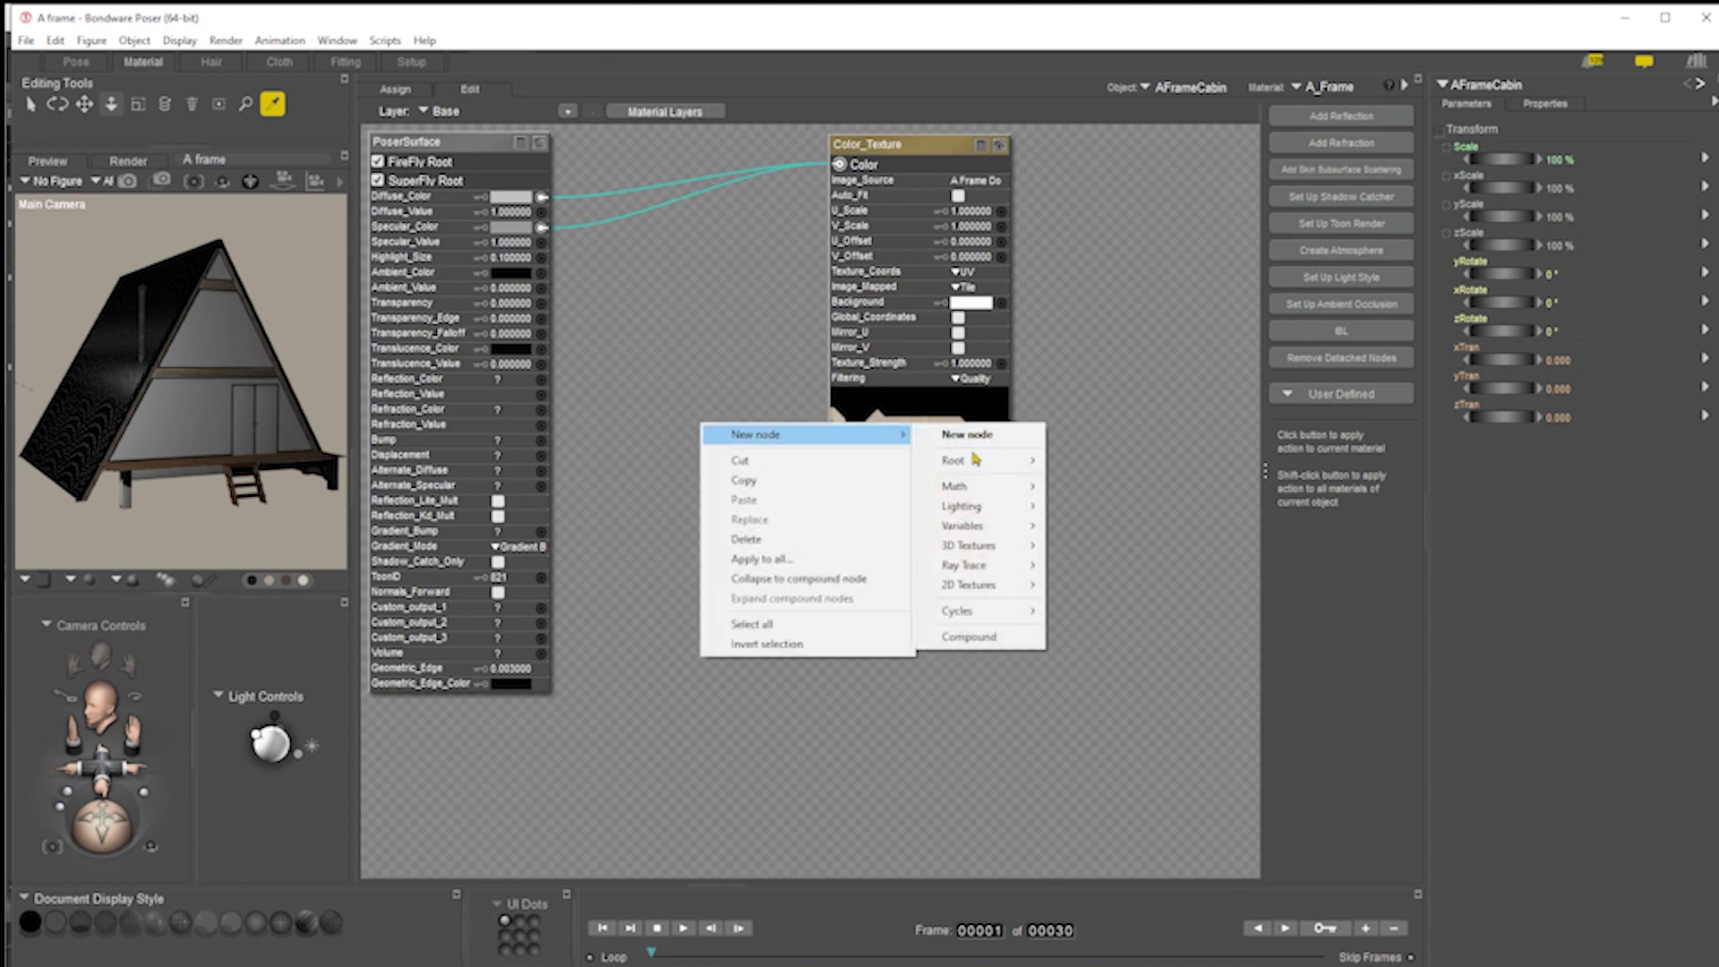
mouse_move(985, 585)
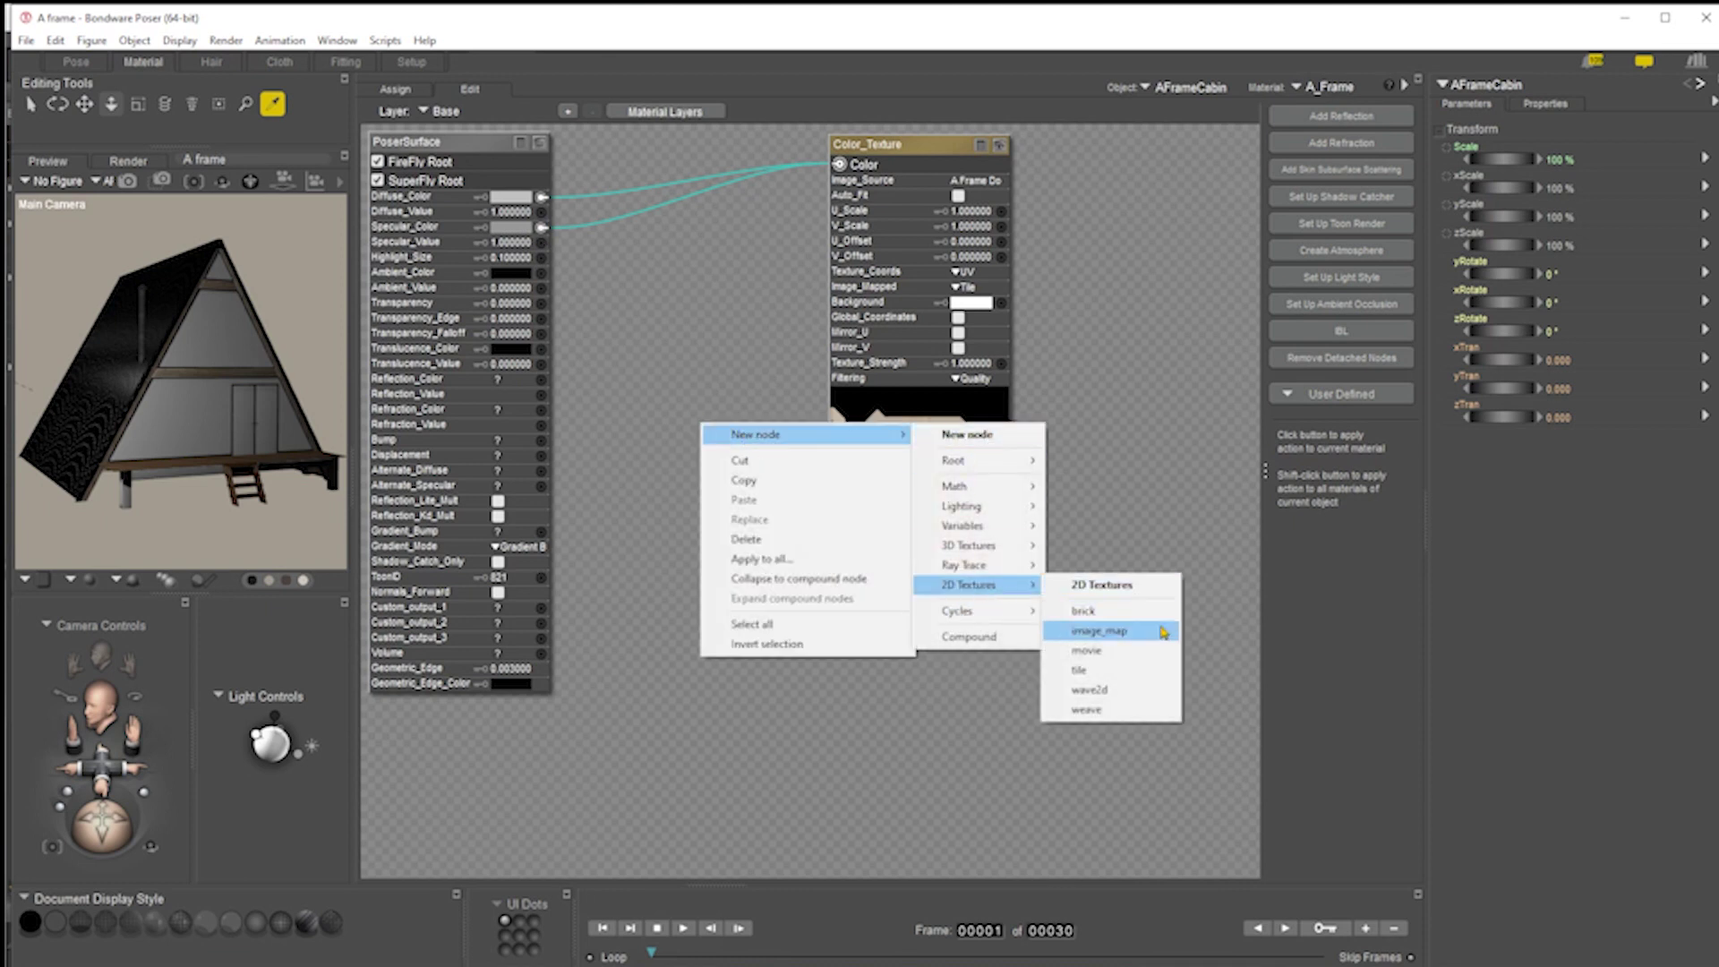
left_click(857, 740)
right_click(762, 653)
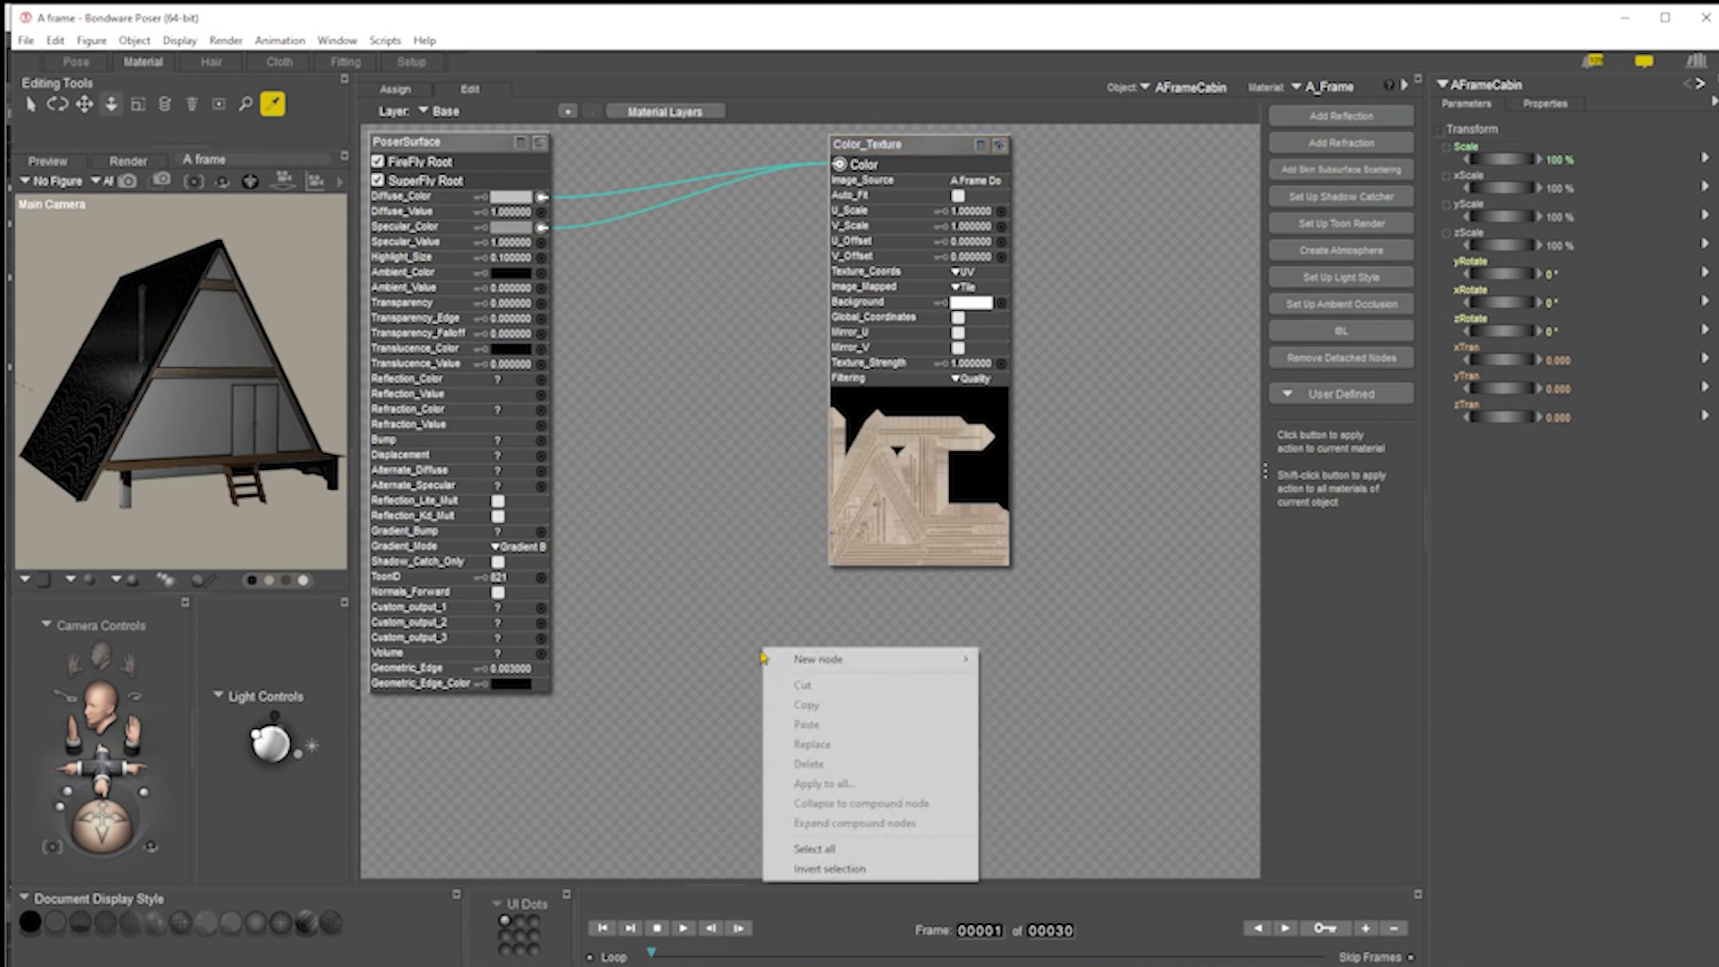
mouse_move(828, 659)
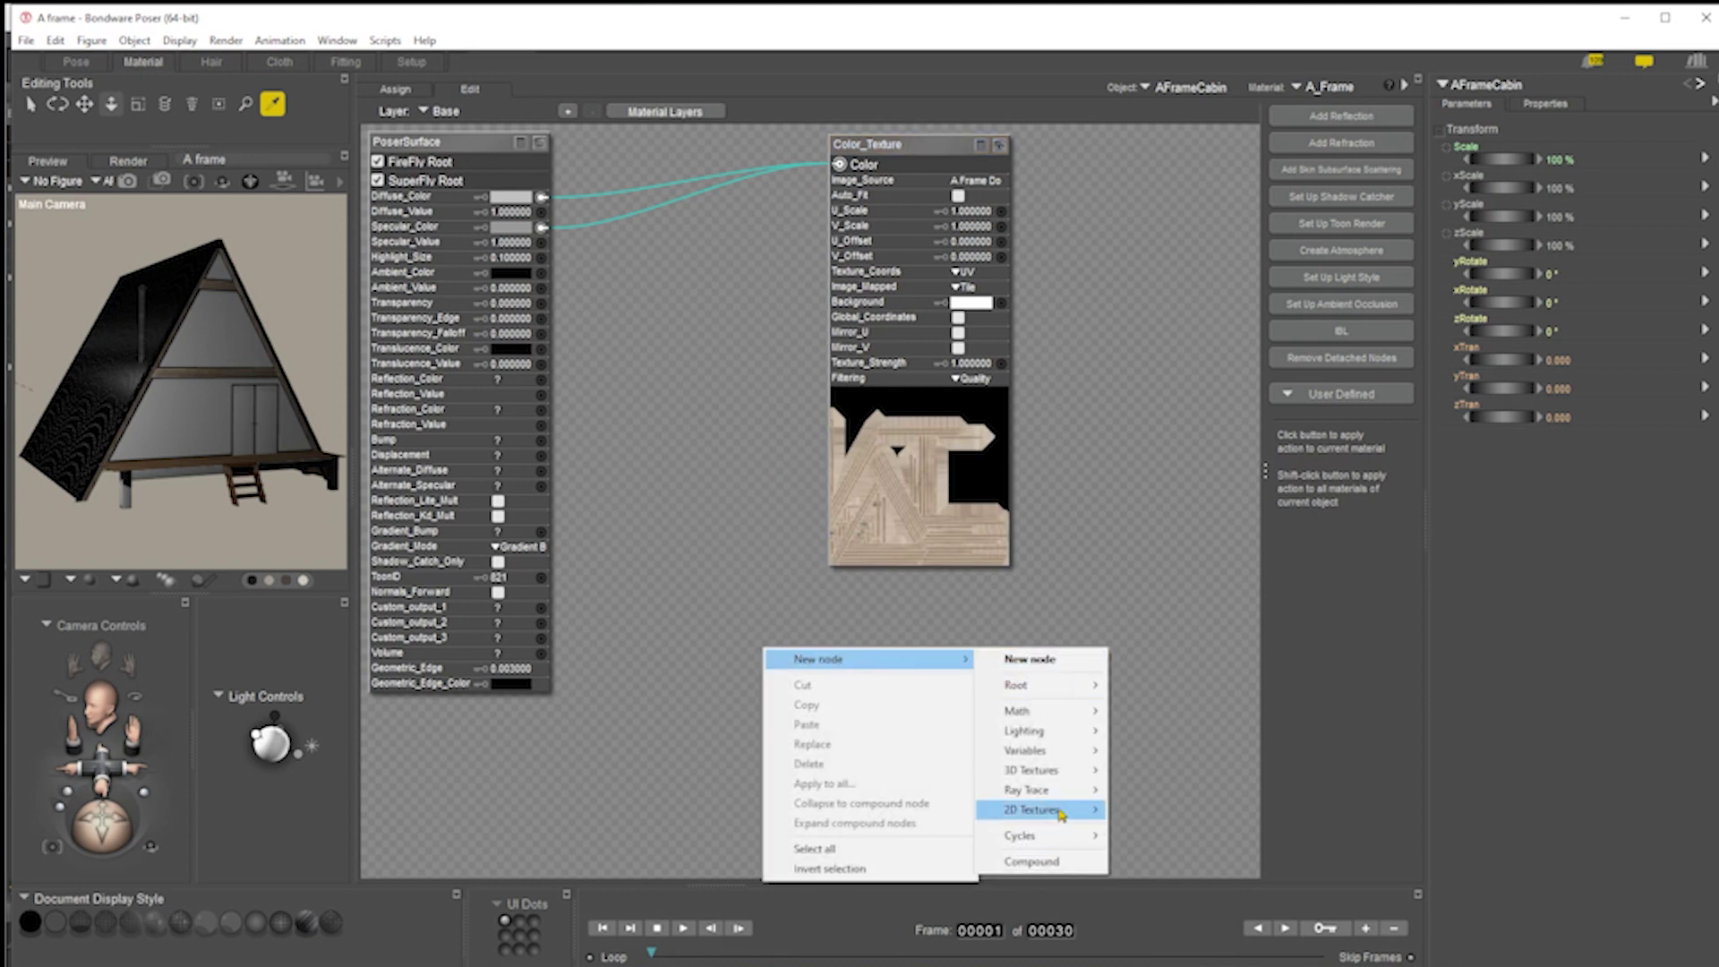
mouse_move(1061, 810)
left_click(1189, 857)
left_click_drag(878, 655, 1092, 330)
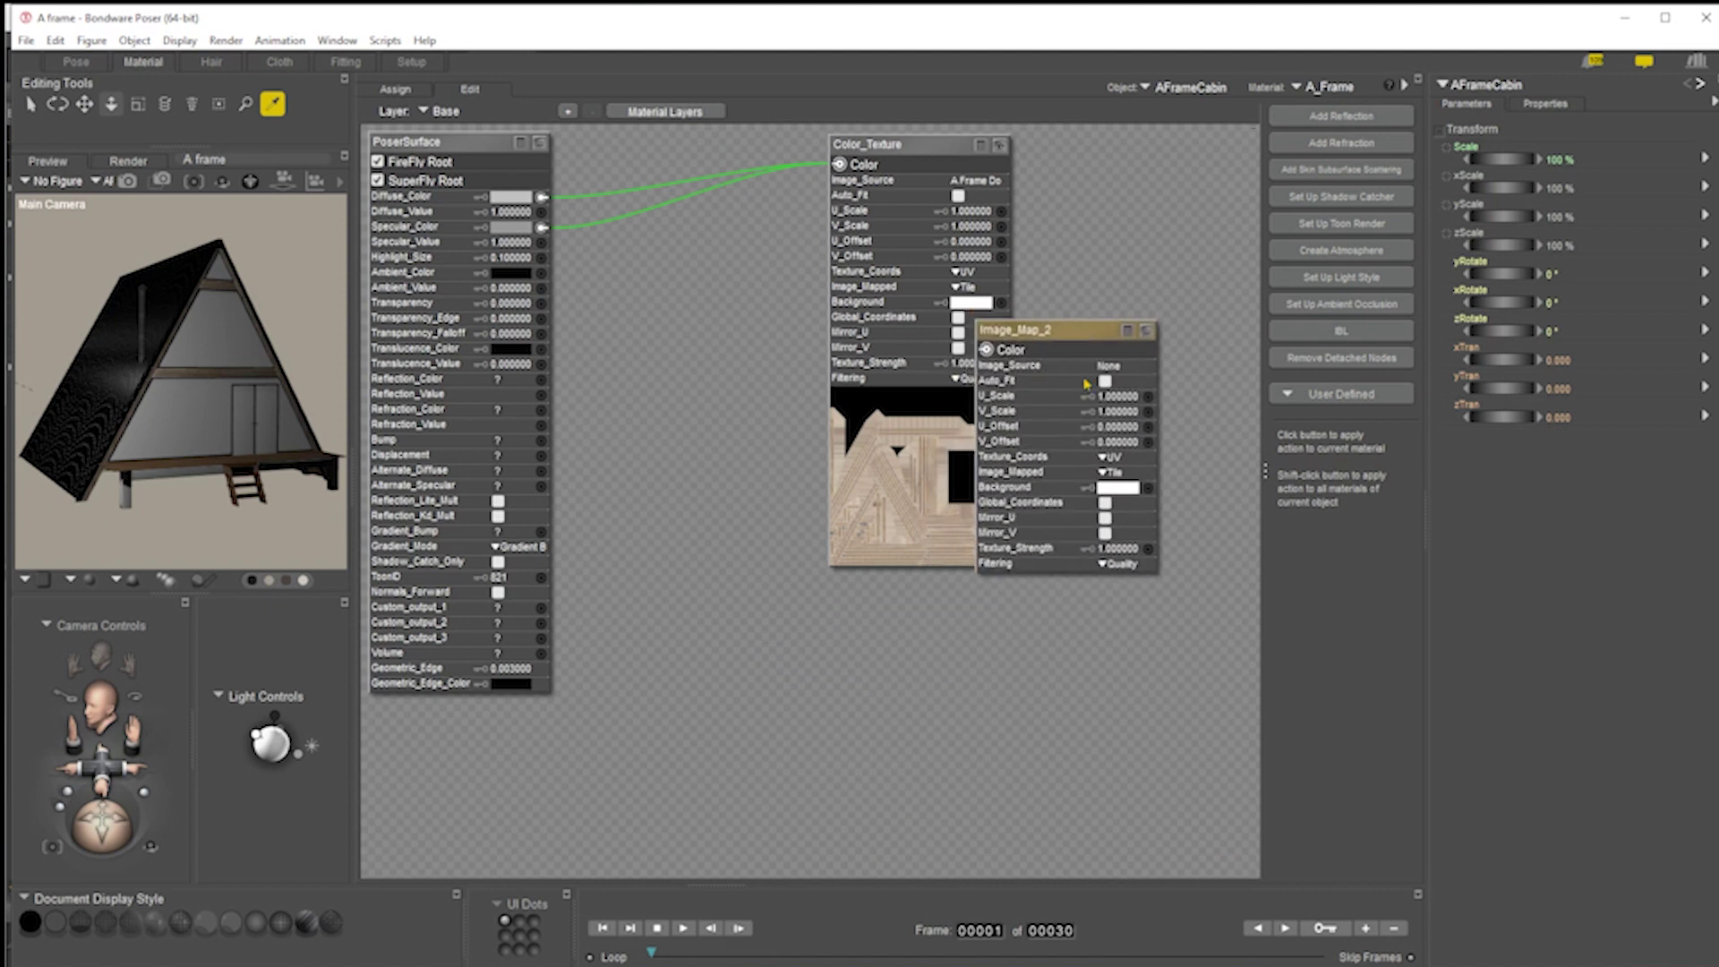
Set the new image map node's source to A Frame Done_b.jpg from the RL Wood Cabin folder
left_click(1110, 367)
left_click(1128, 371)
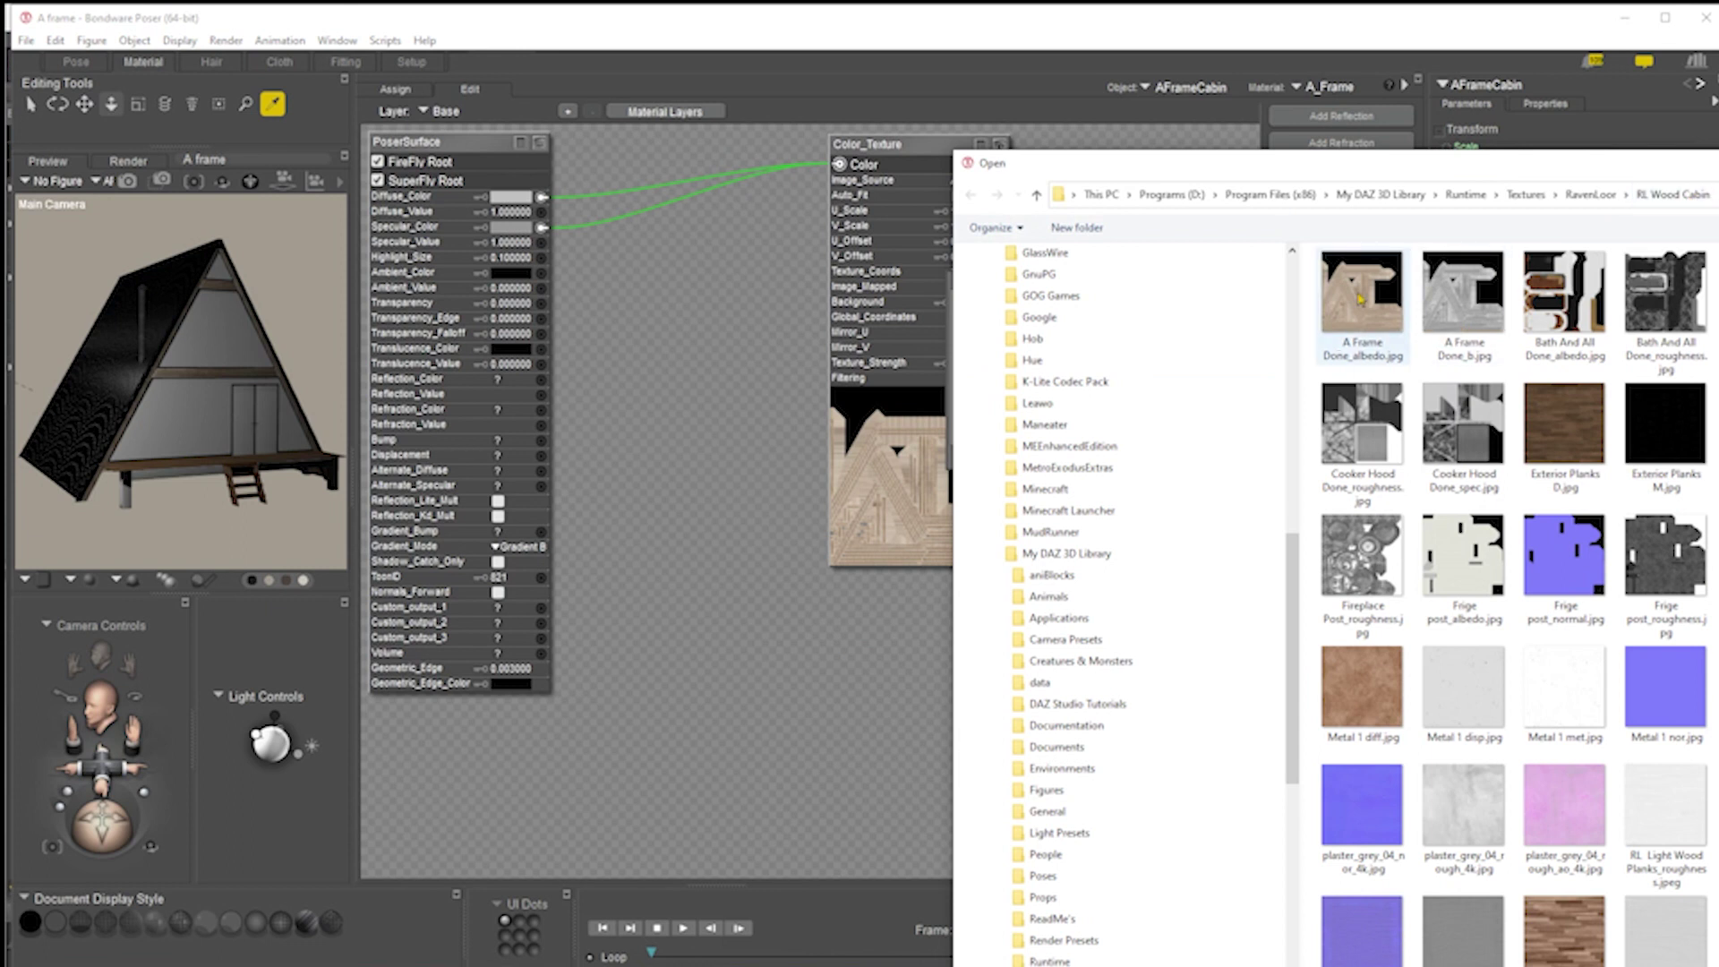
left_click(1464, 277)
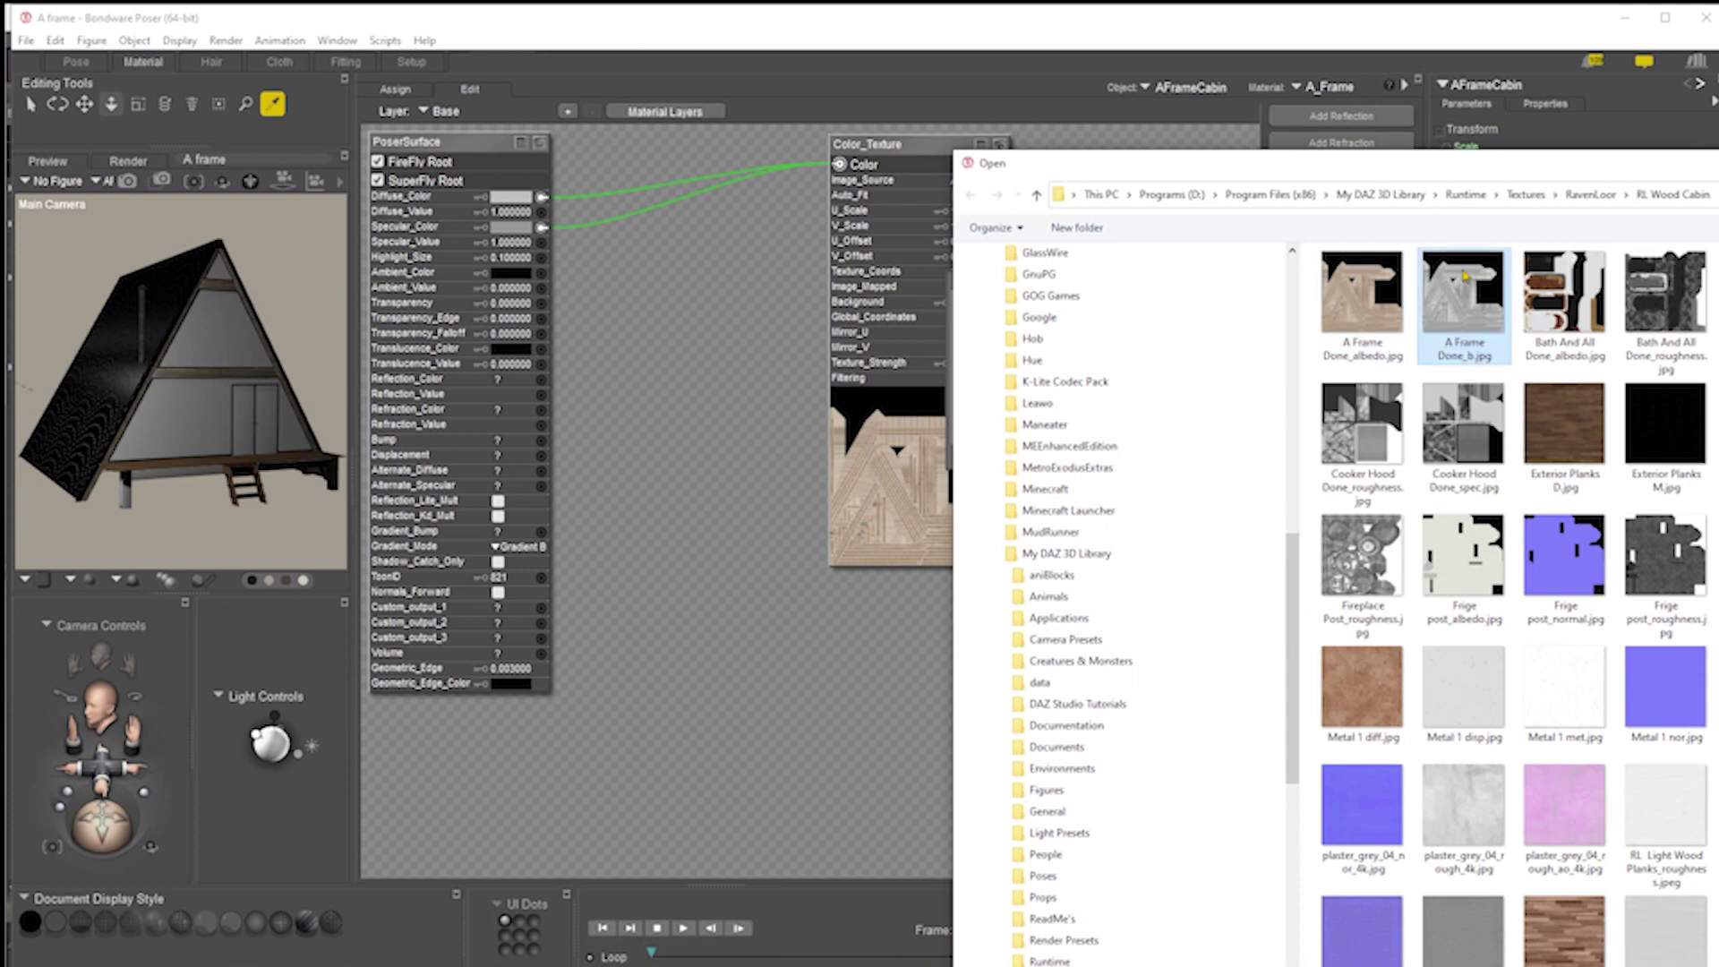
double_click(1464, 277)
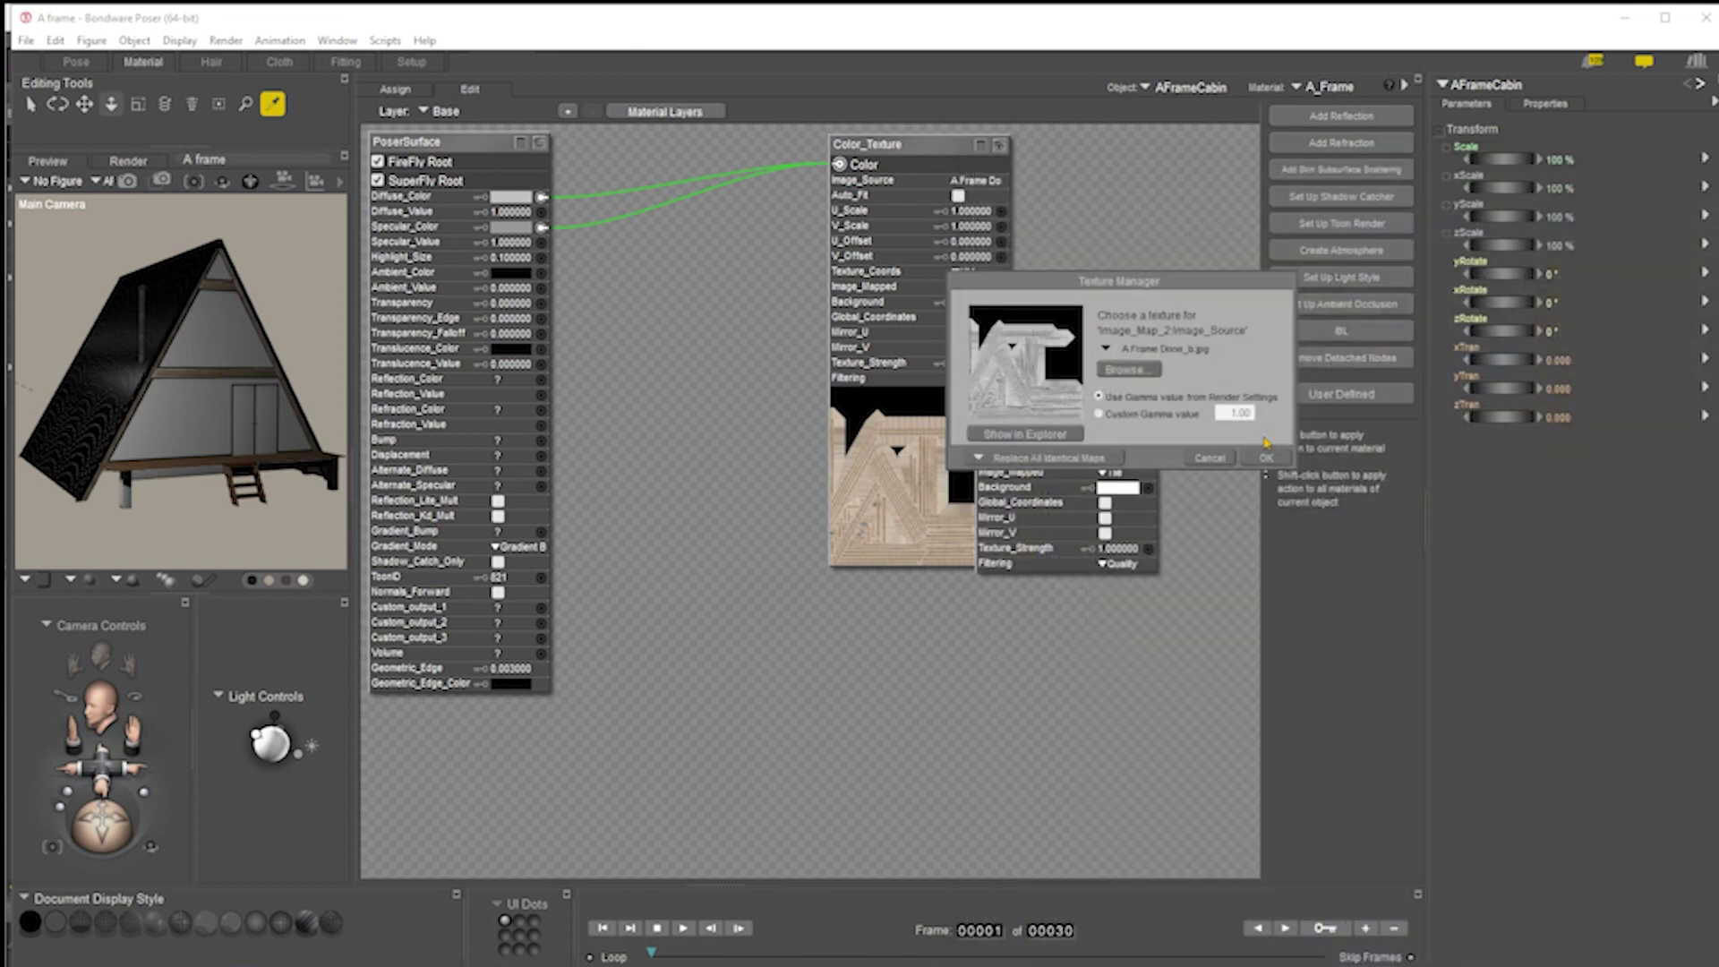
left_click(1251, 467)
Connect the new image map's Color output to PoserSurface's Specular_Color and Bump, and move the node closer to PoserSurface
left_click_drag(984, 353, 541, 227)
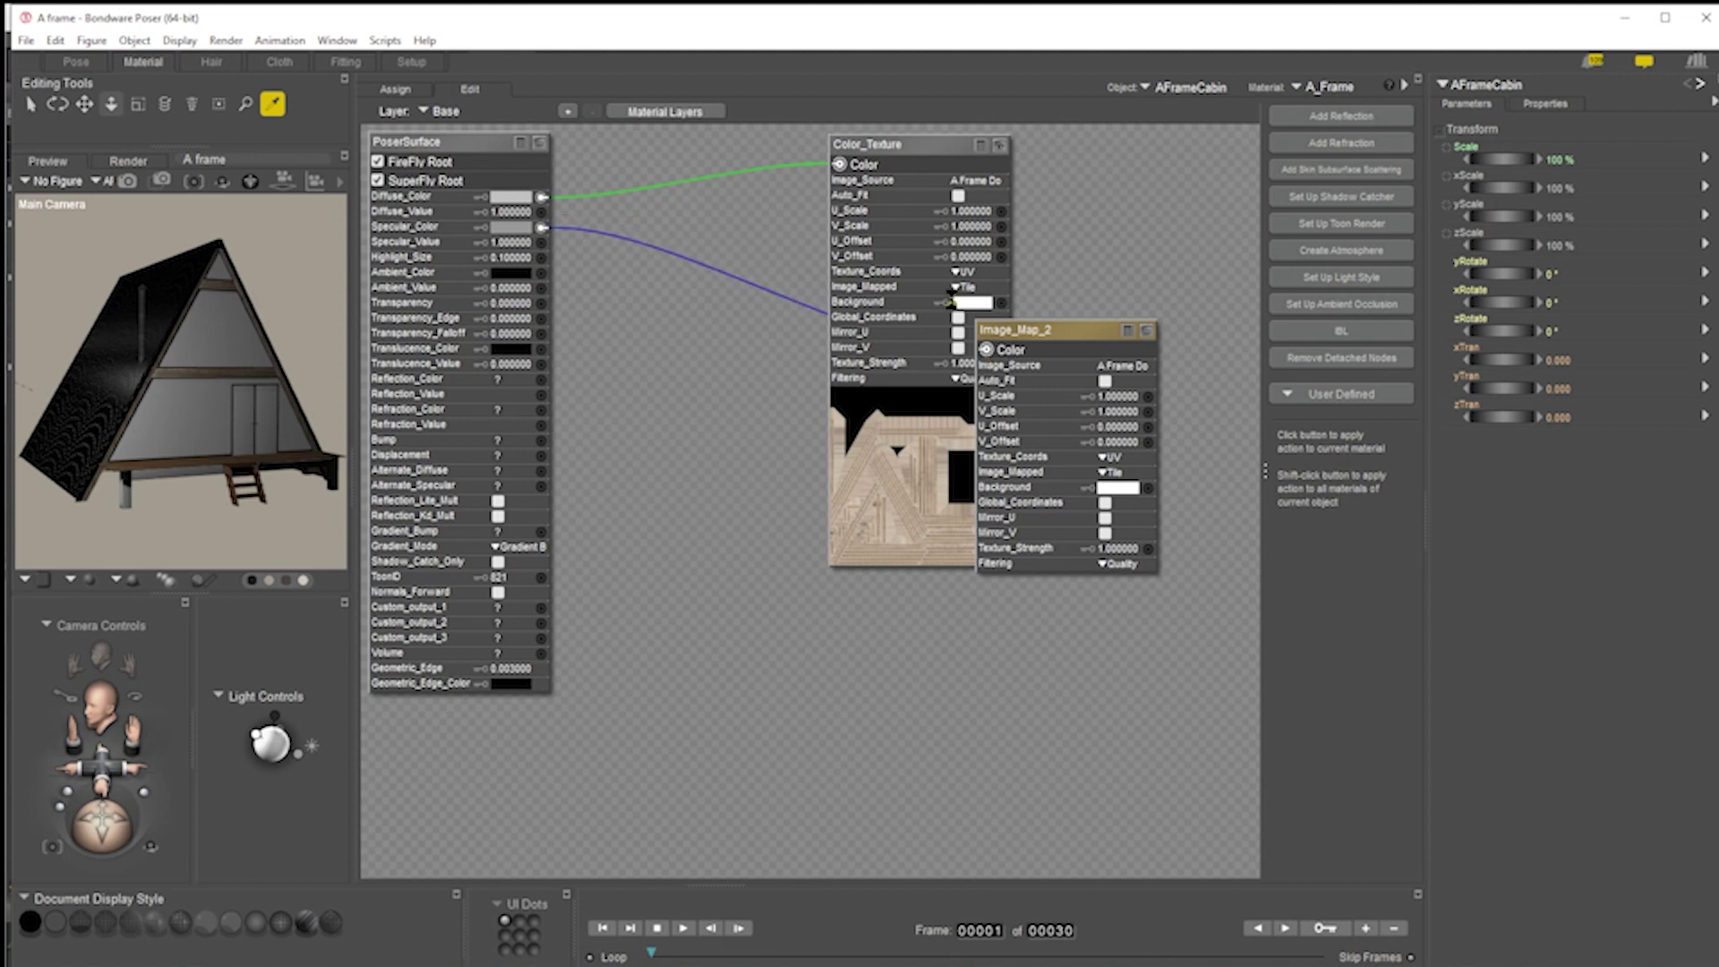
left_click_drag(990, 355, 541, 440)
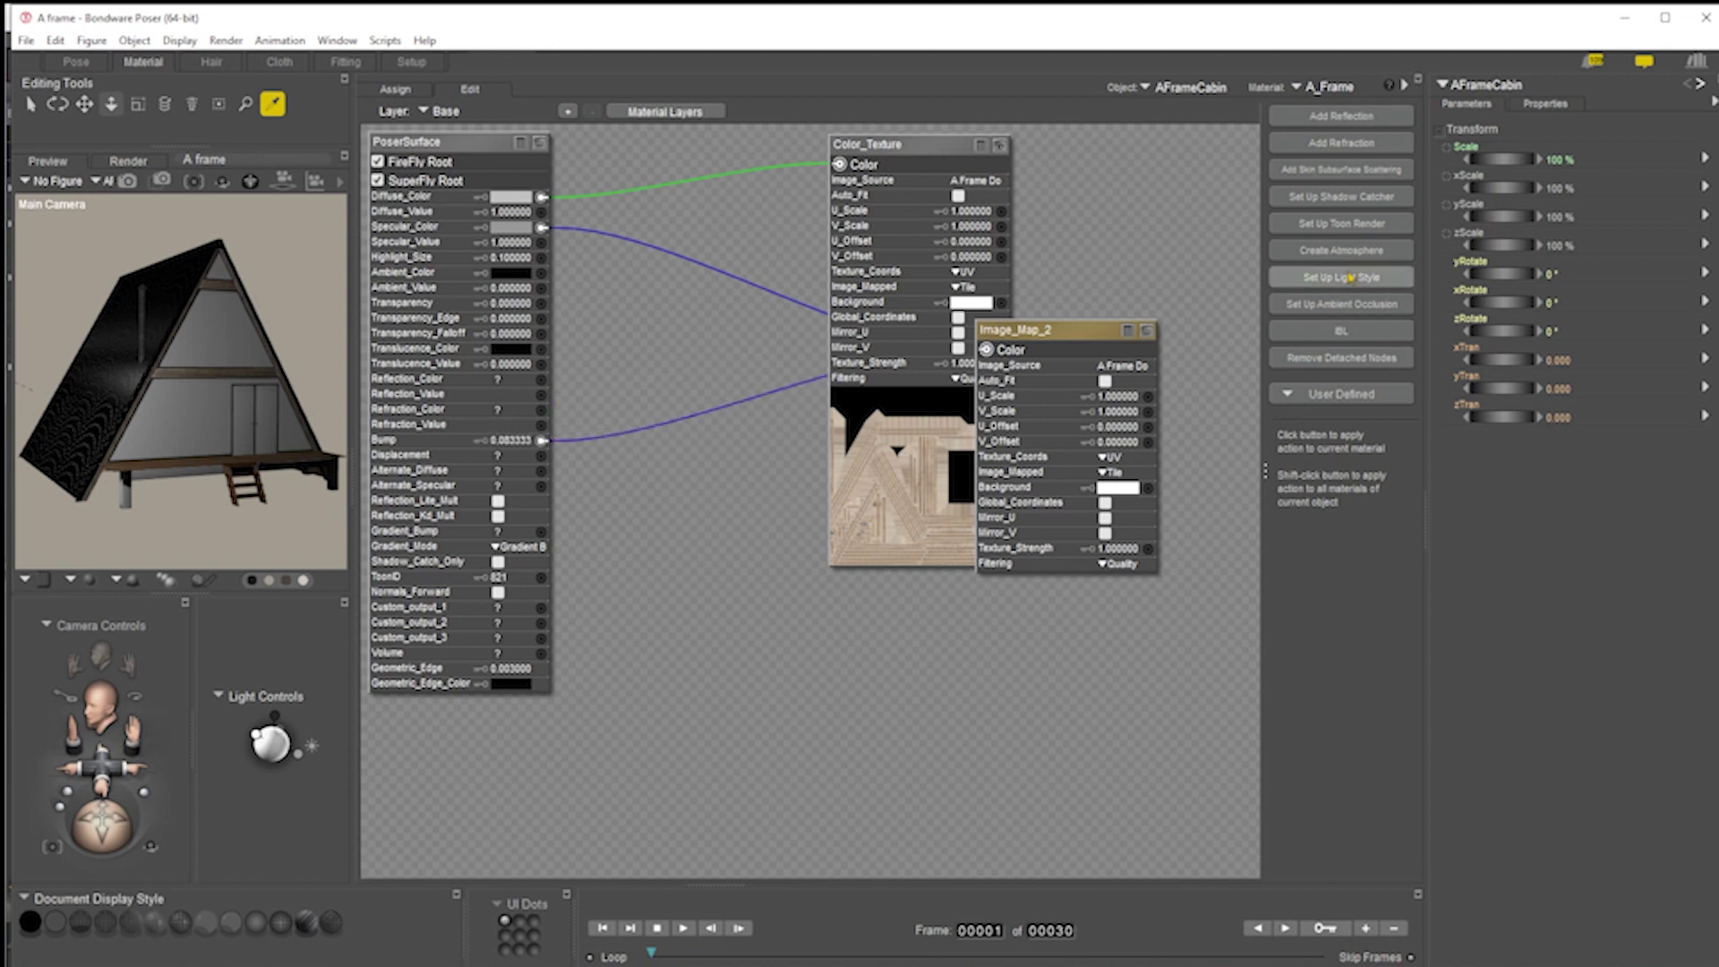
left_click_drag(1032, 331, 743, 453)
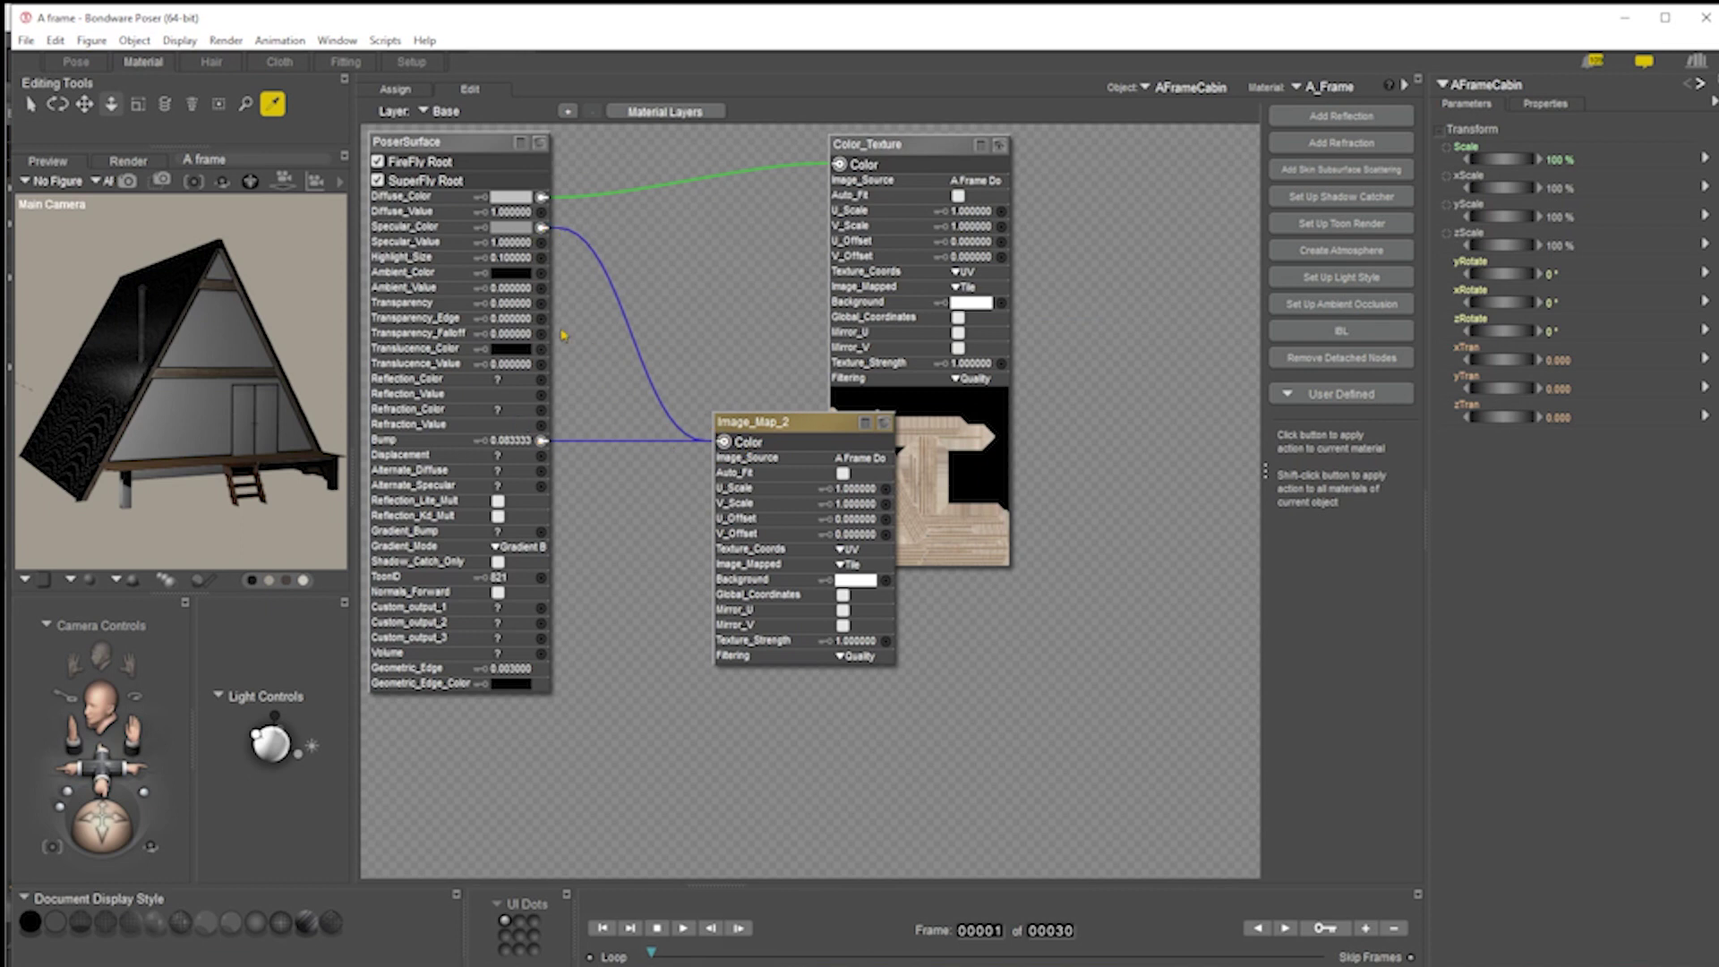
In the Pose room, frame the joint of the front crossbeam and roof beam closely and area-render it
left_click(76, 61)
mouse_move(105, 422)
left_mouse_down()
mouse_move(104, 401)
mouse_move(123, 404)
left_mouse_up()
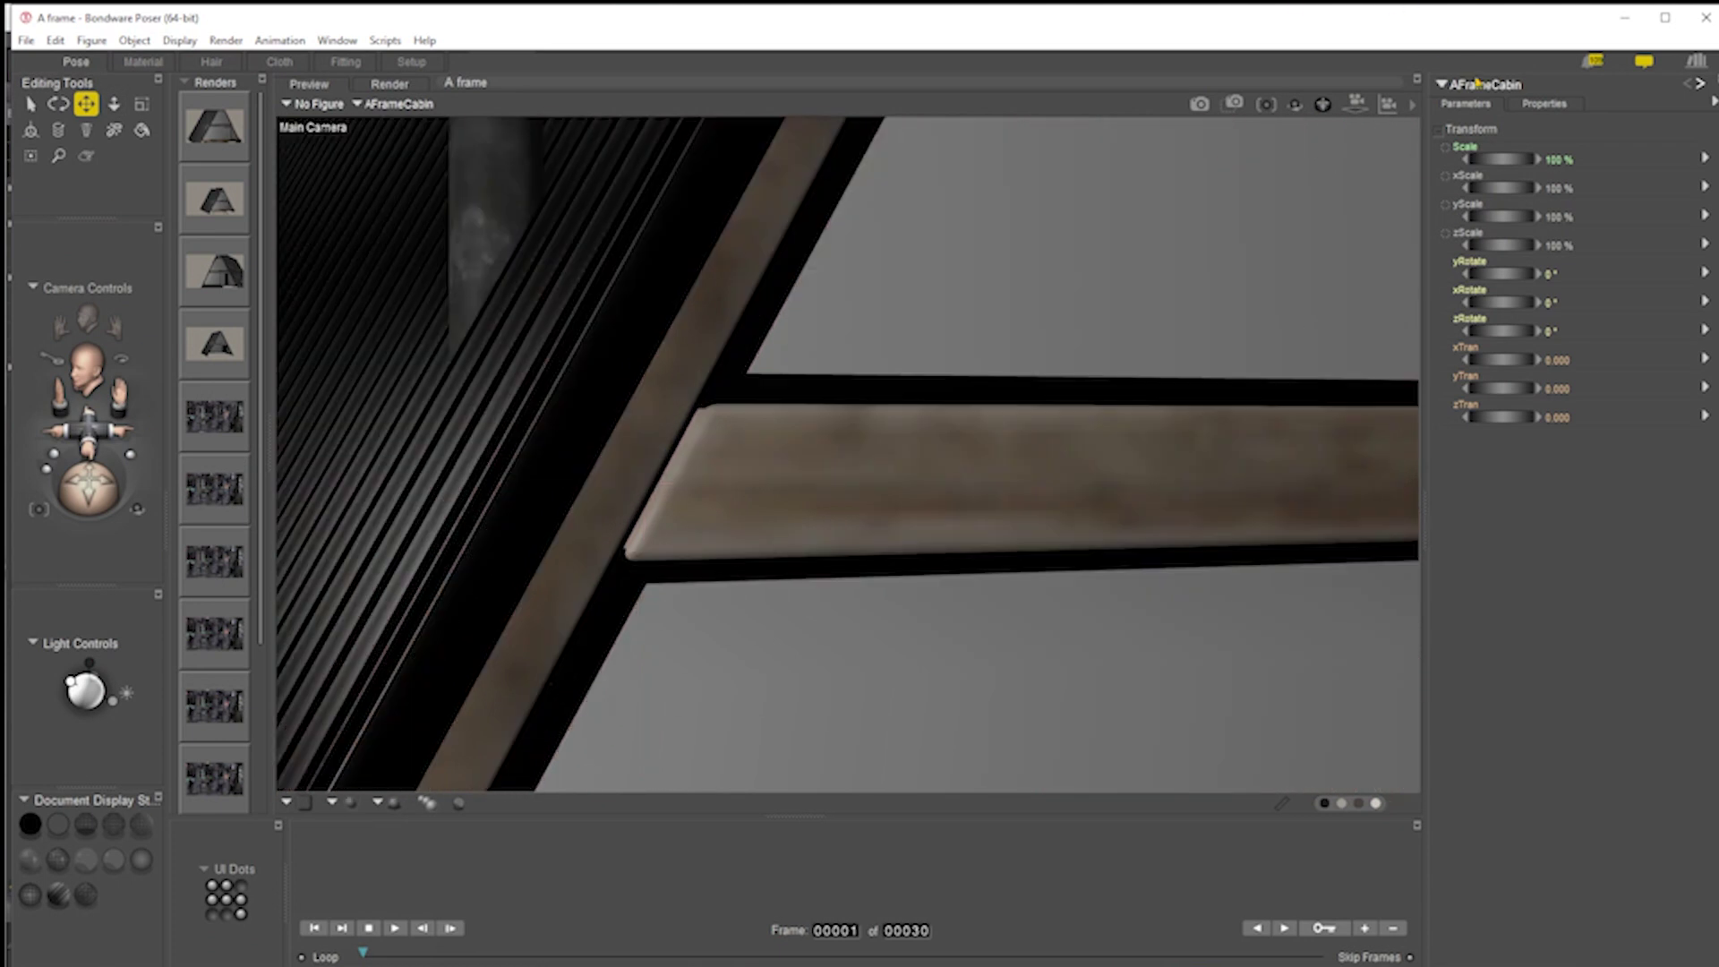
left_click(1235, 102)
left_click_drag(434, 252, 1096, 672)
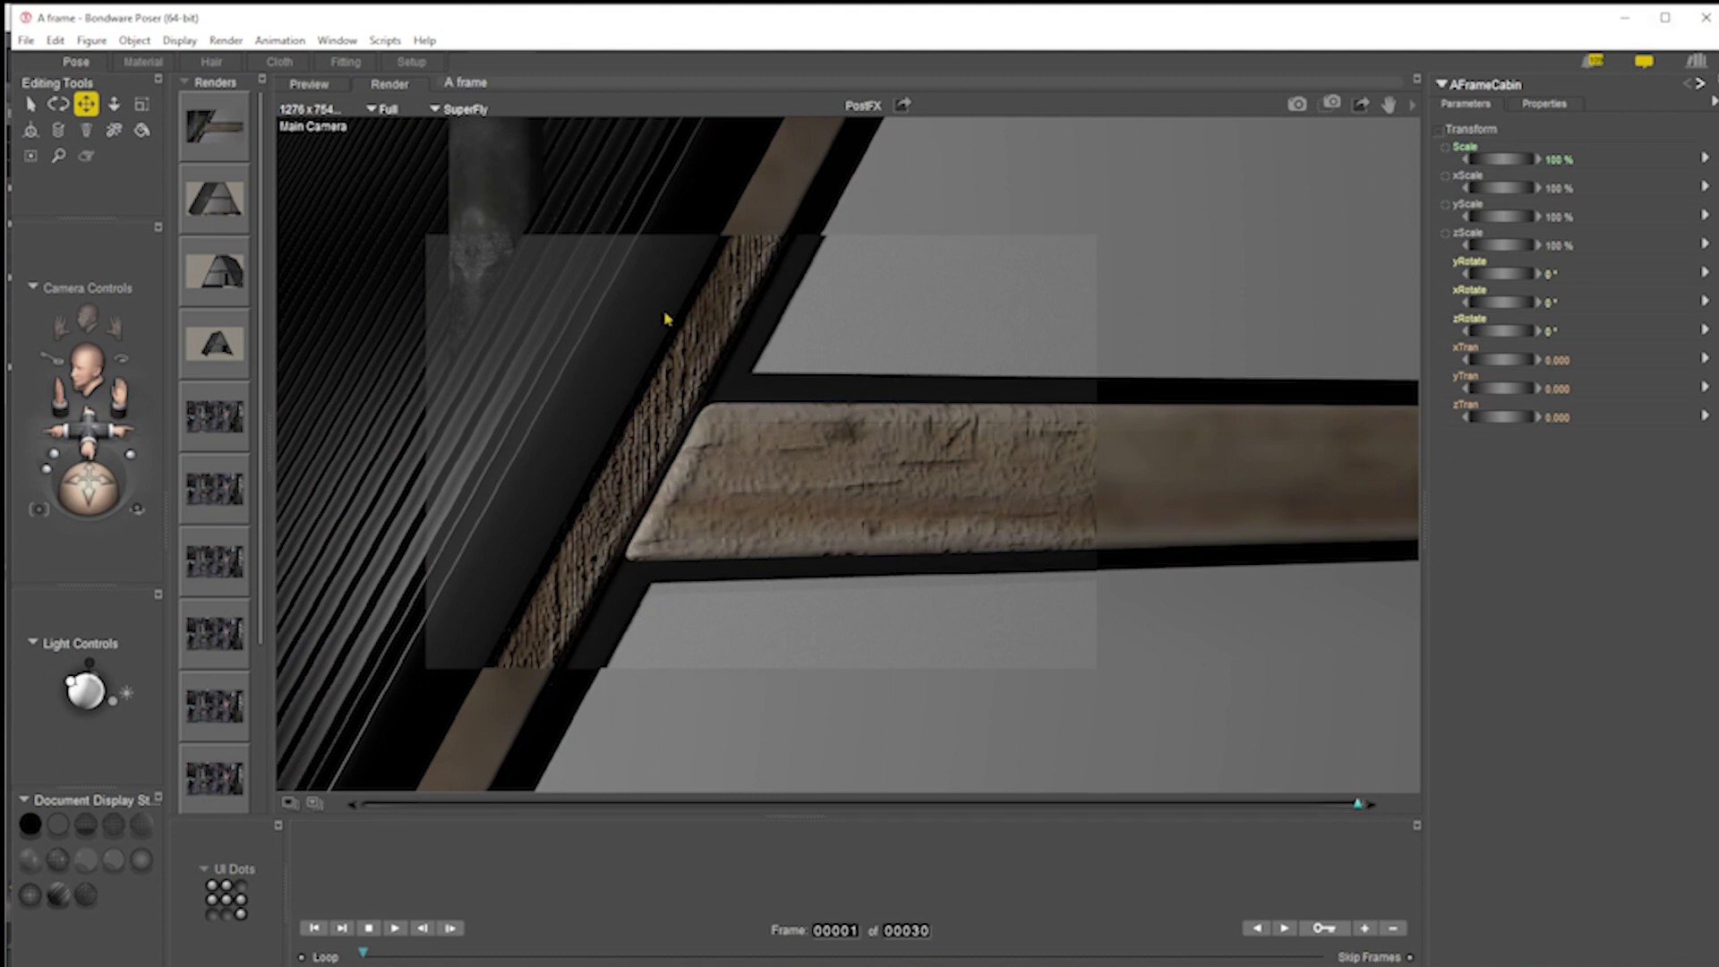
Return to the A_Frame material in the Material room and set its Bump value to 0.01
left_click(143, 61)
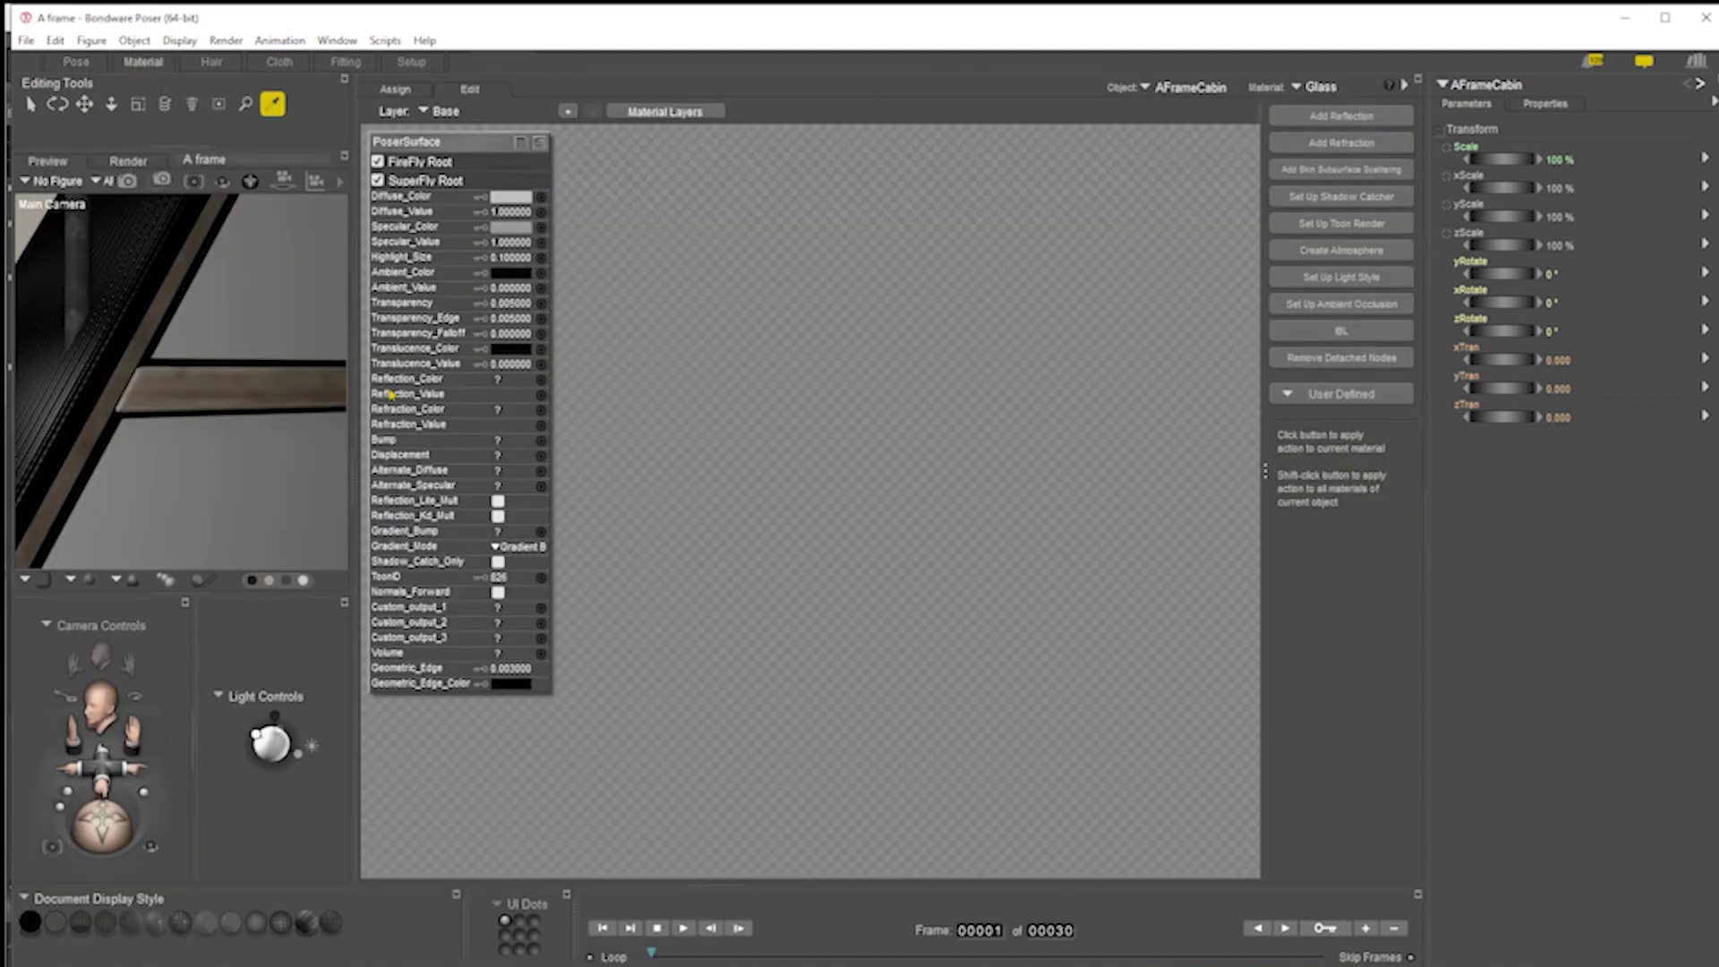
left_click(280, 378)
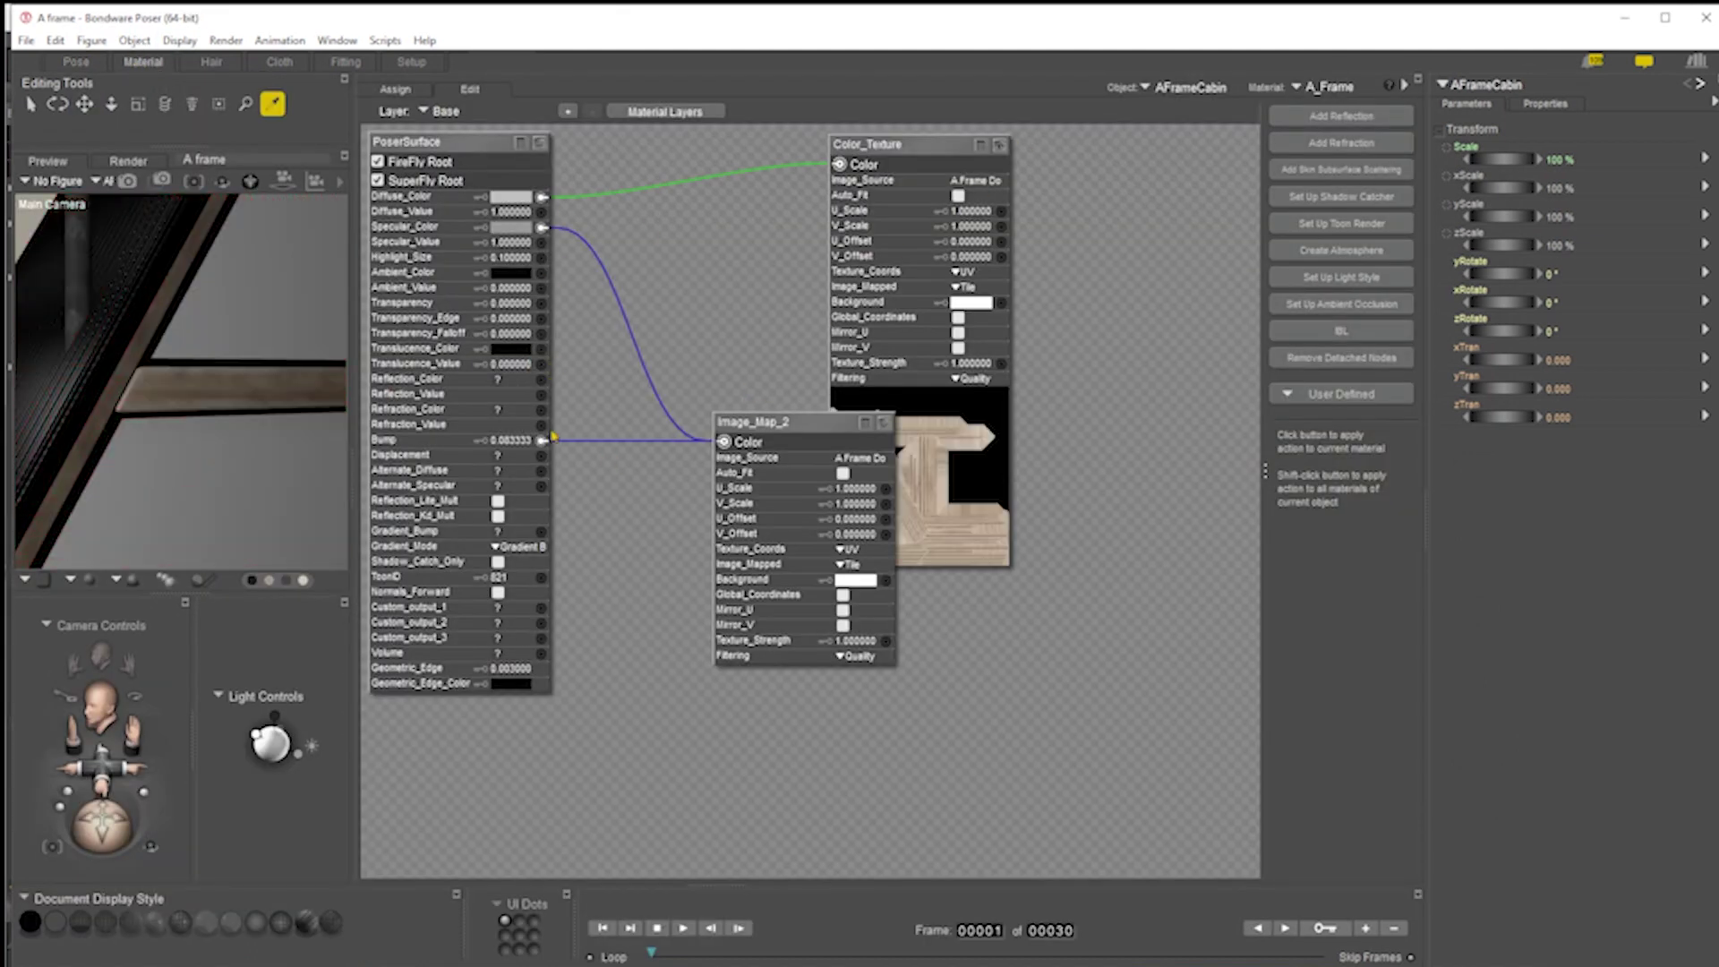
left_click(512, 441)
left_click_drag(523, 441, 614, 421)
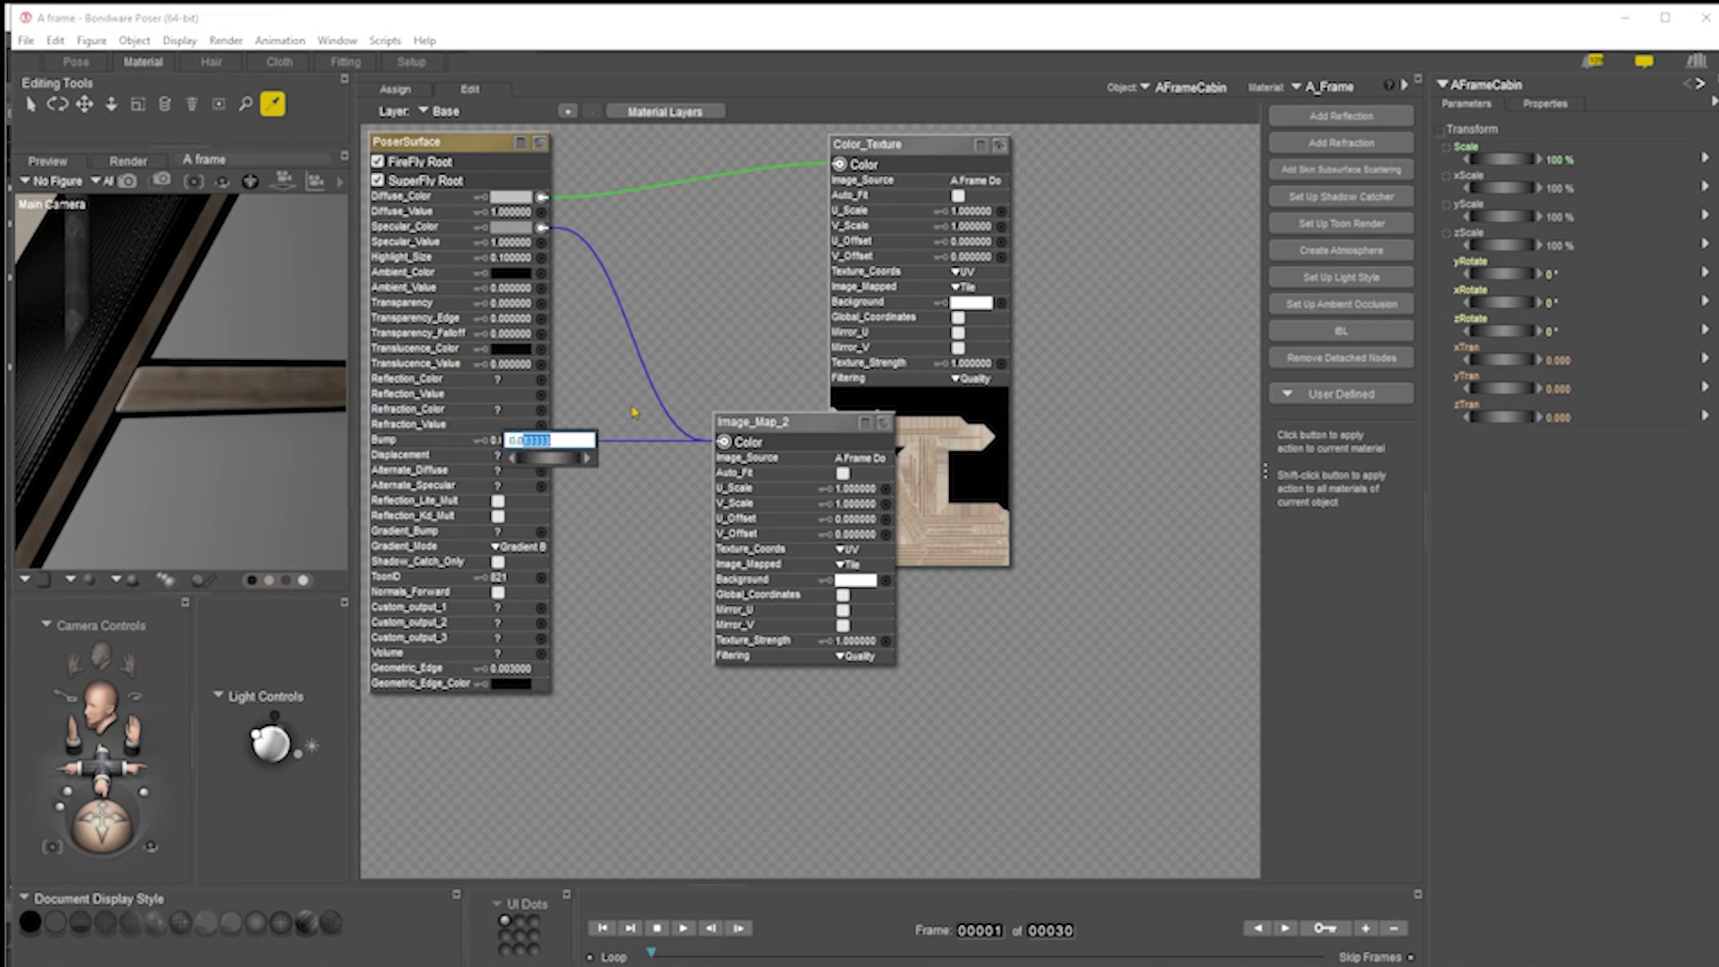
type("1")
key("Return")
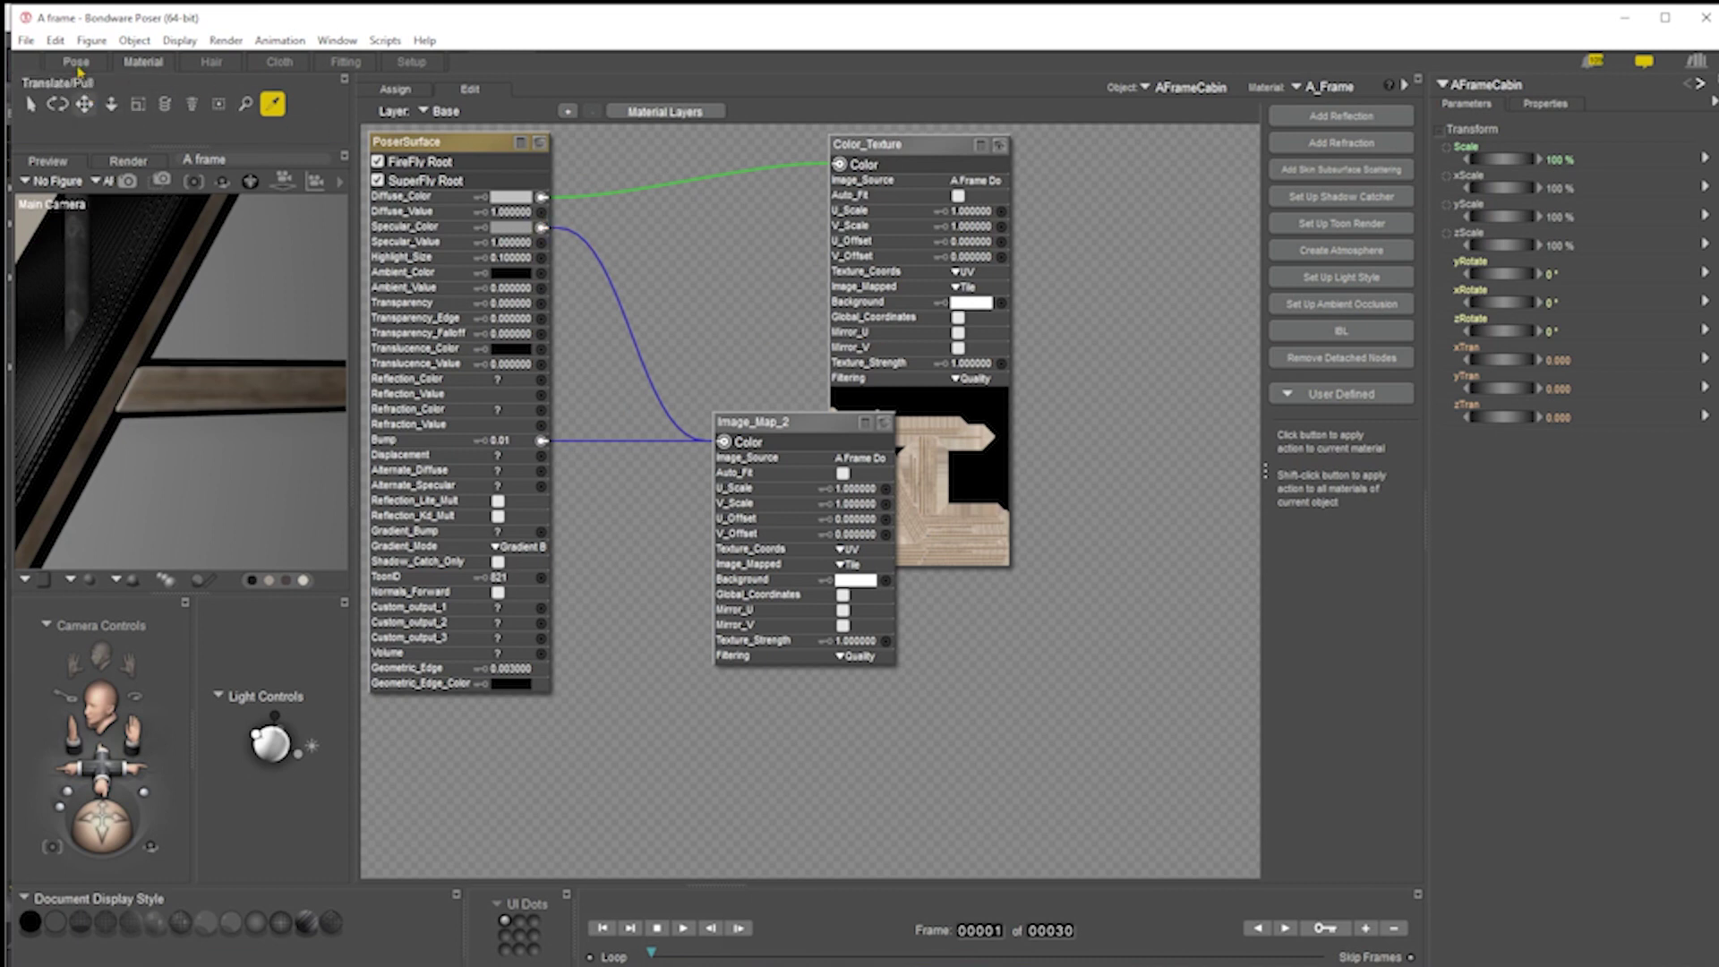
Set the A_Frame material's Specular_Value to .1
left_click(503, 242)
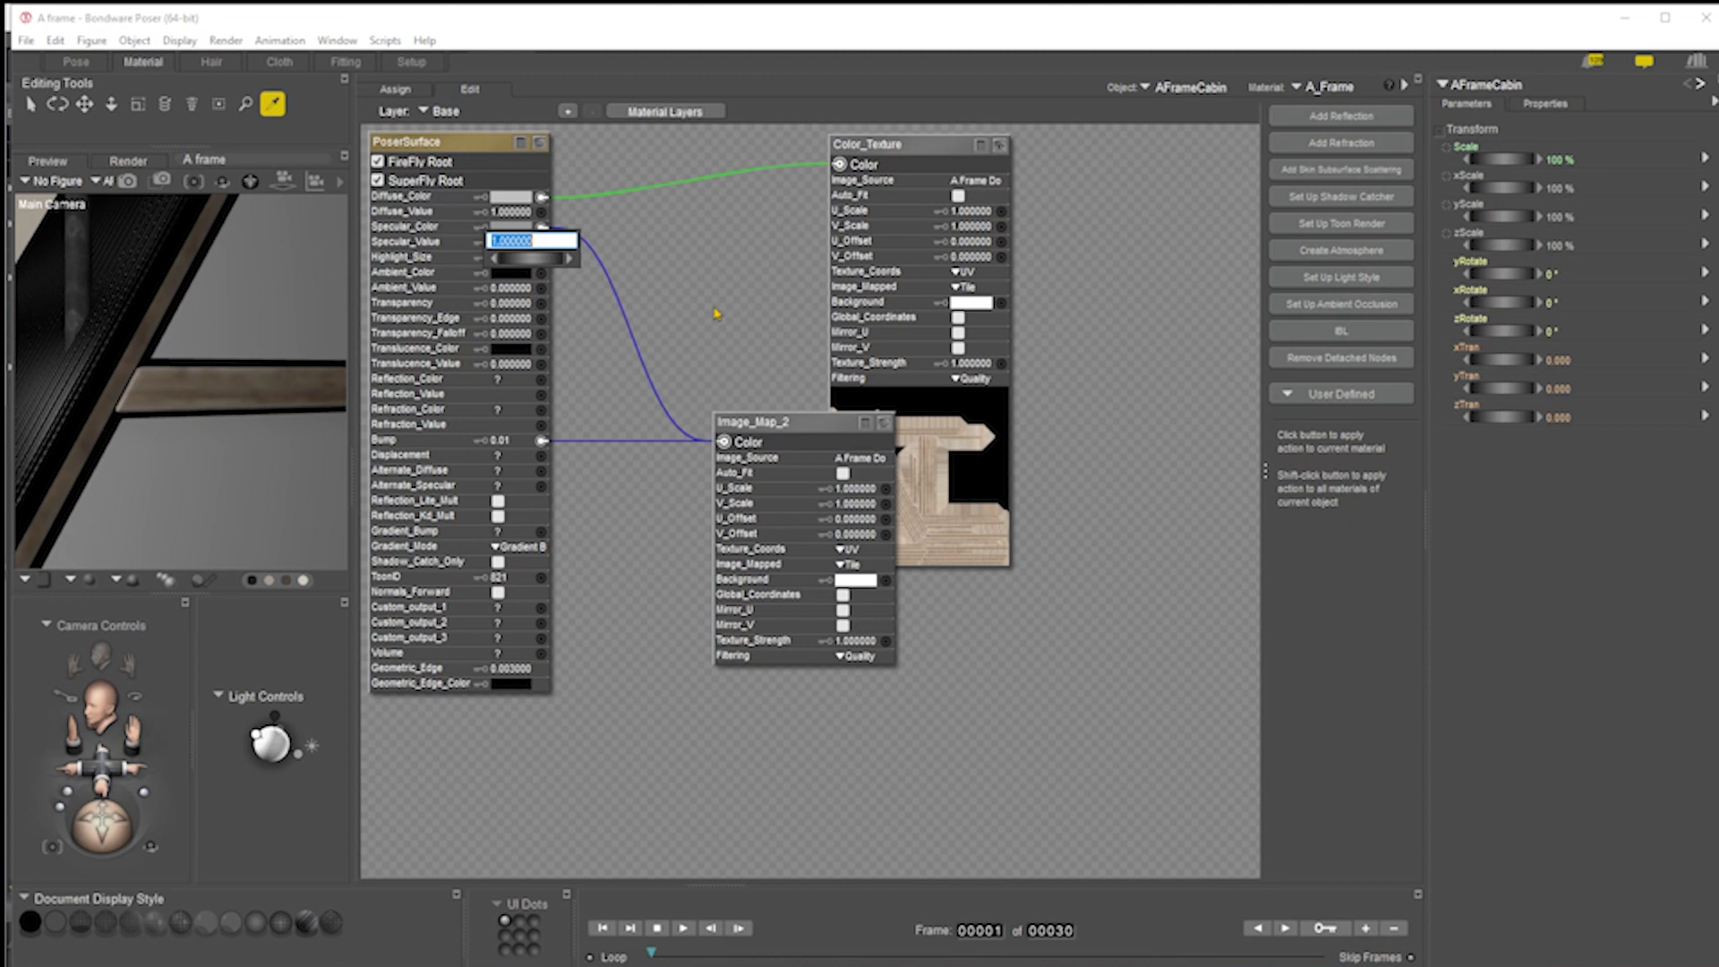
key("BackSpace")
key("Return")
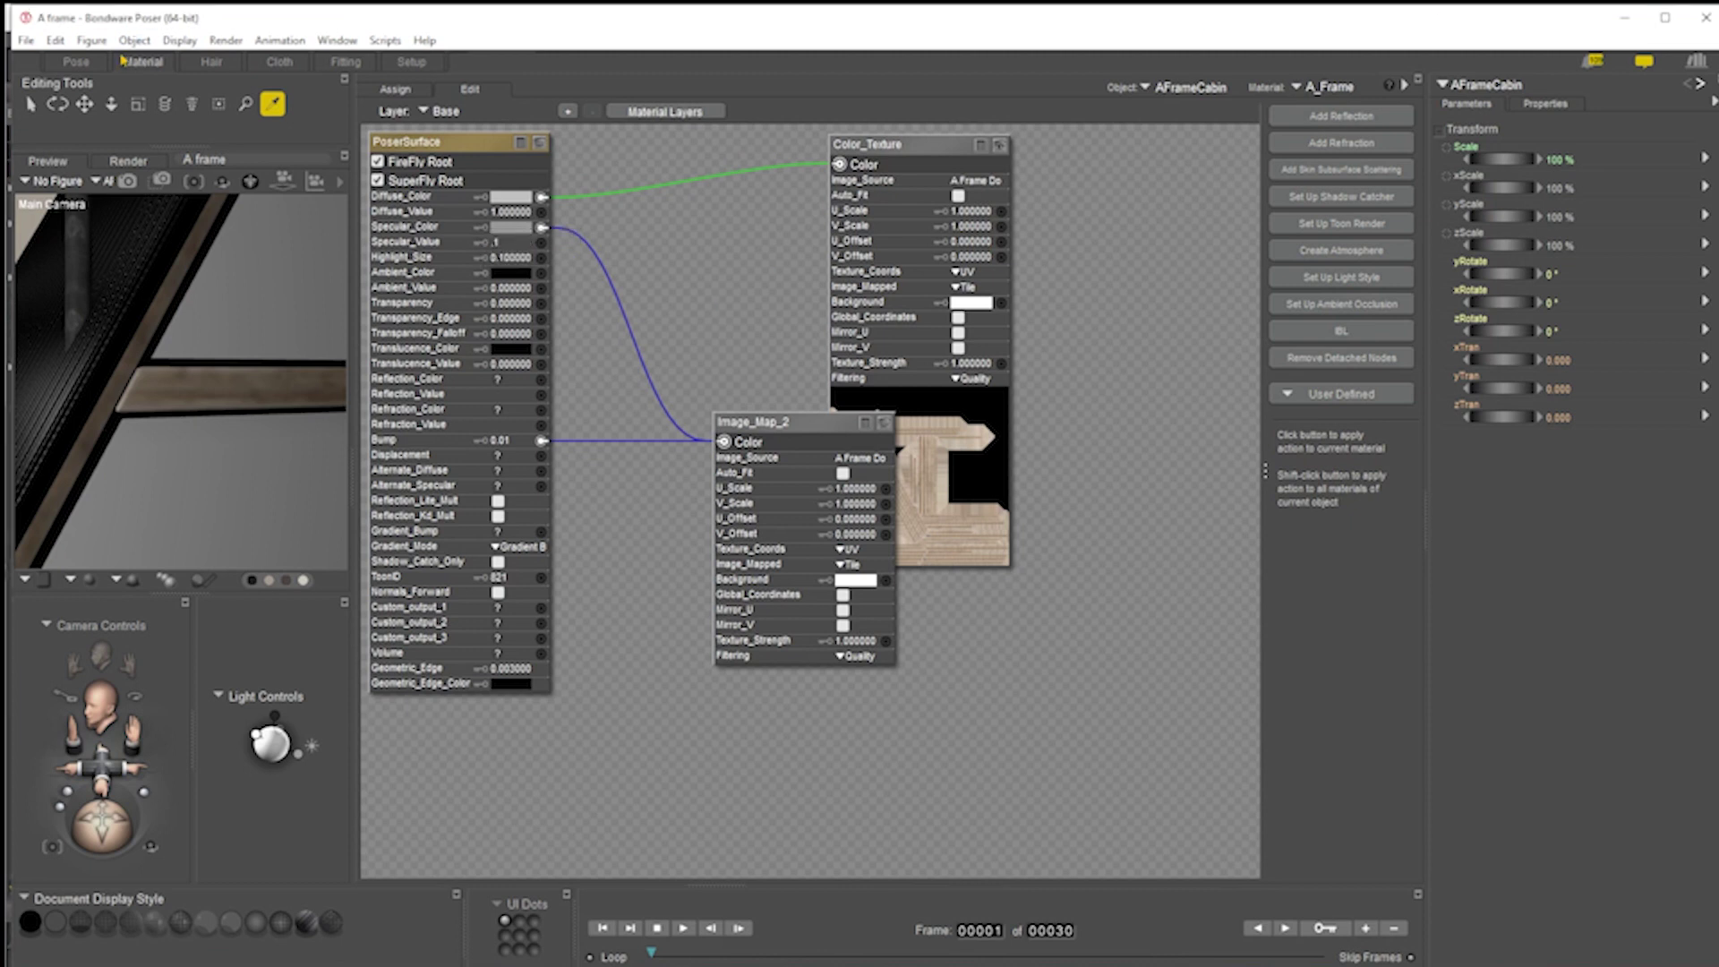
Area-render the beam joint again in the Pose room, compare it with the DAZ Studio render and close that render
left_click(77, 62)
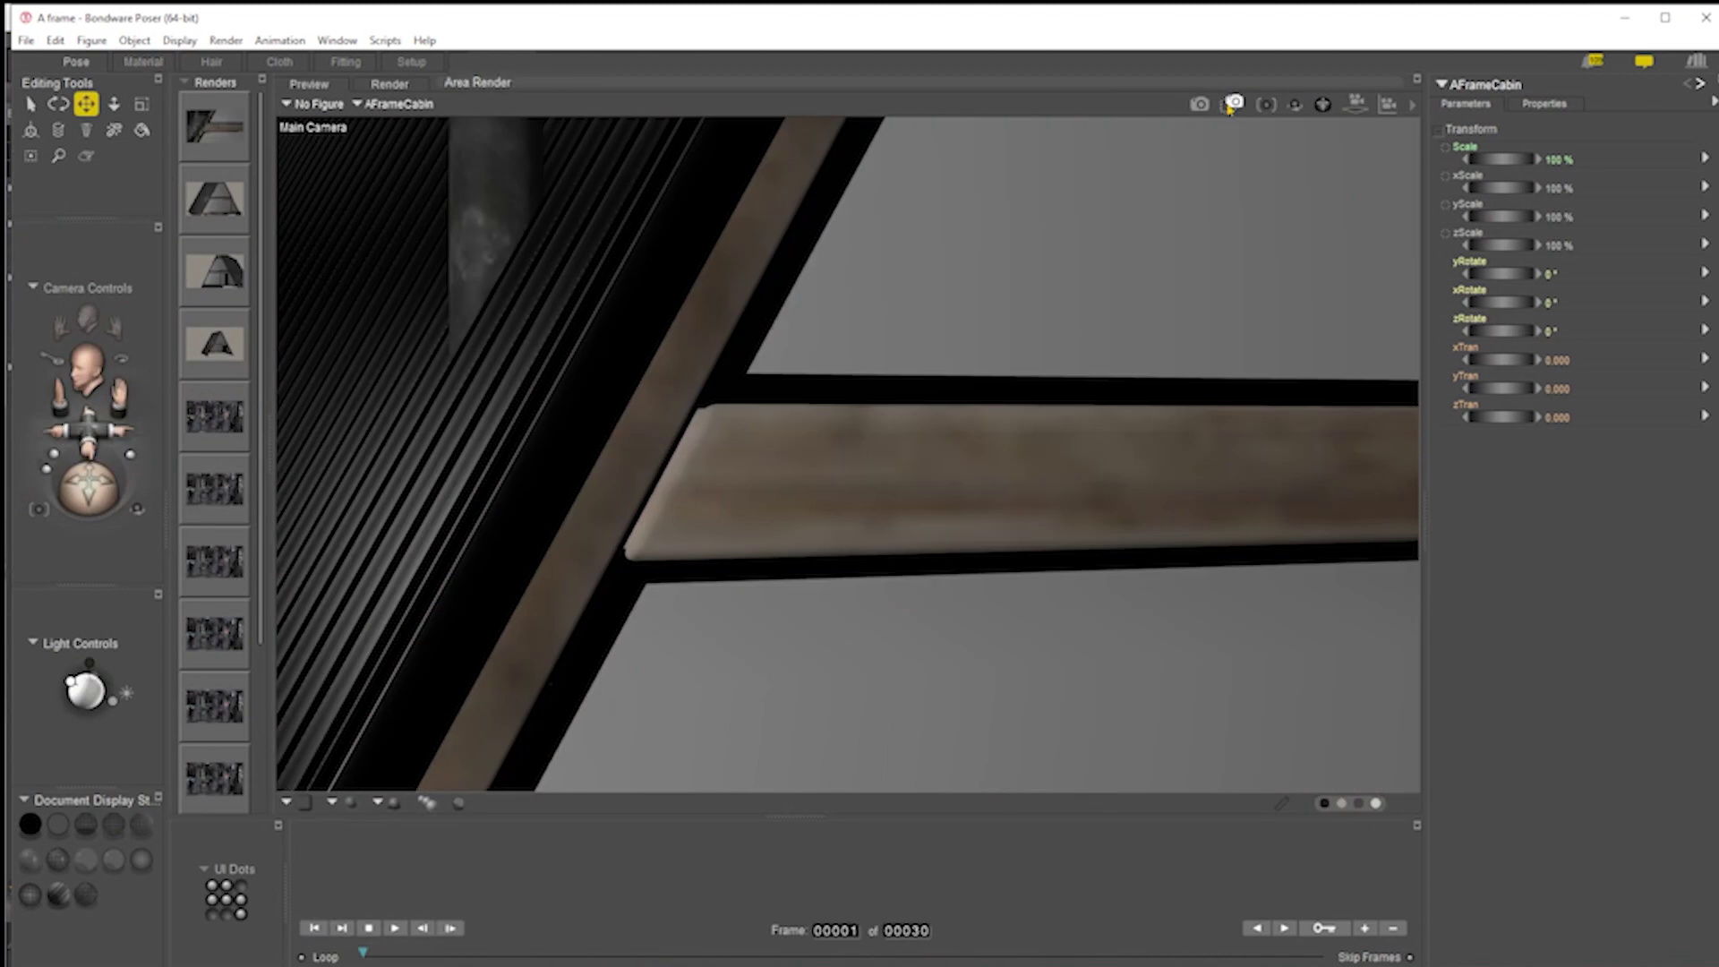
left_click_drag(526, 277, 1101, 663)
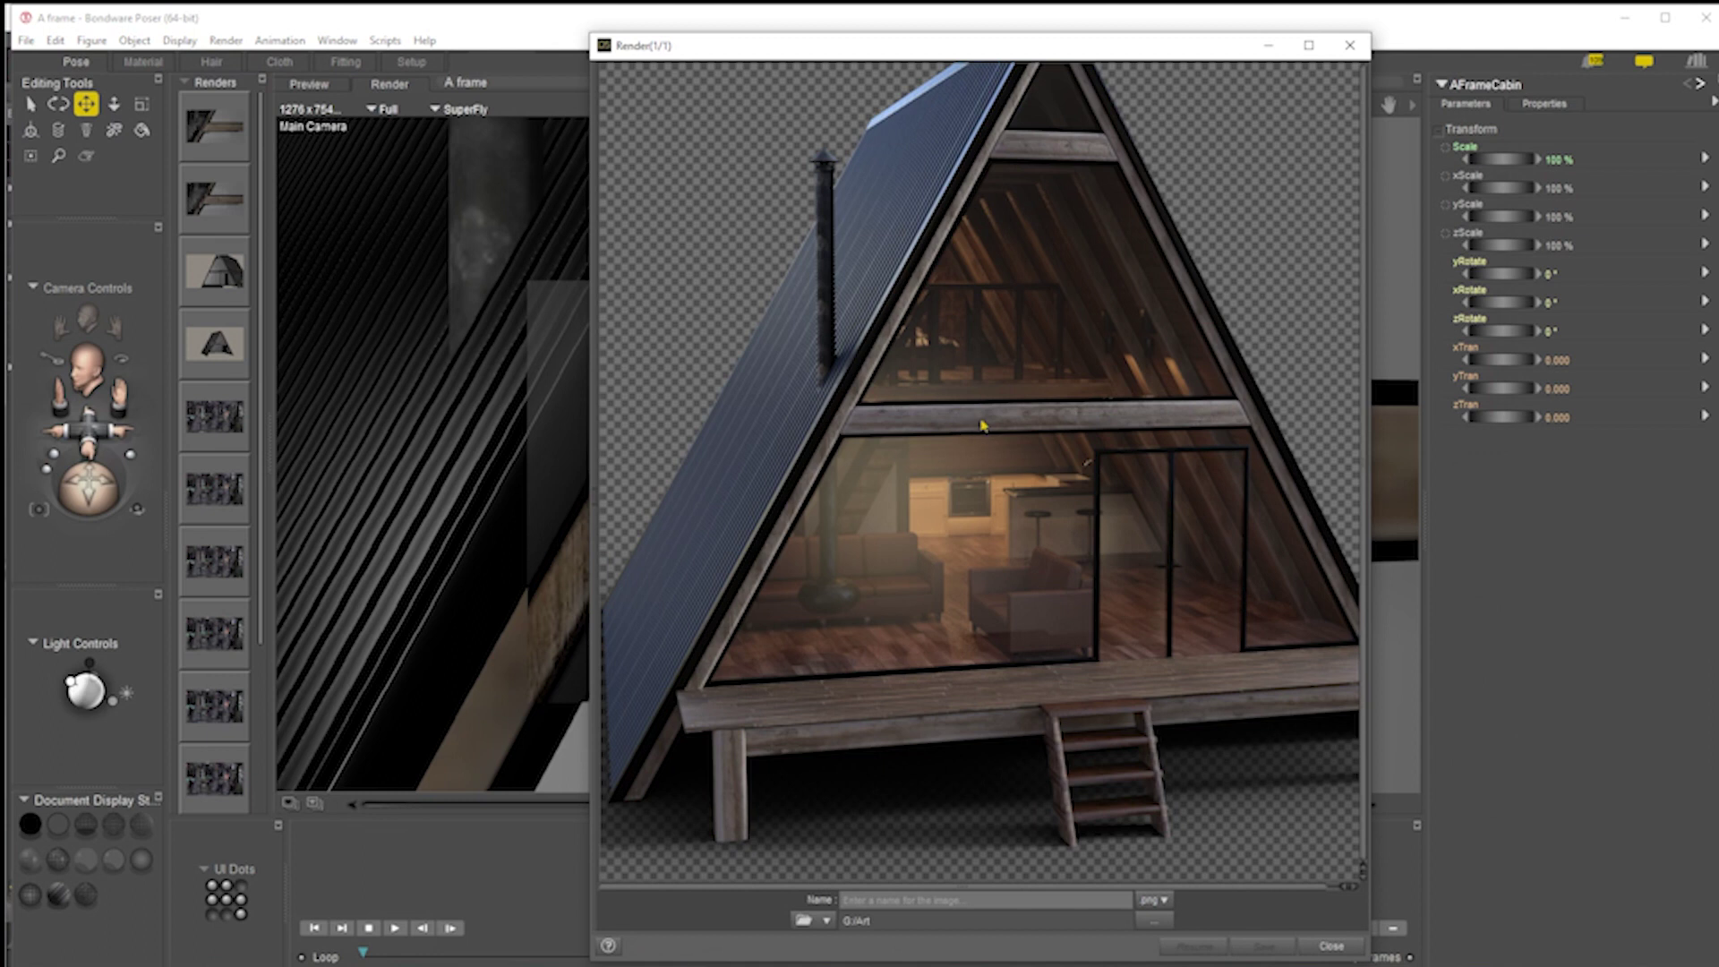
left_click(1331, 945)
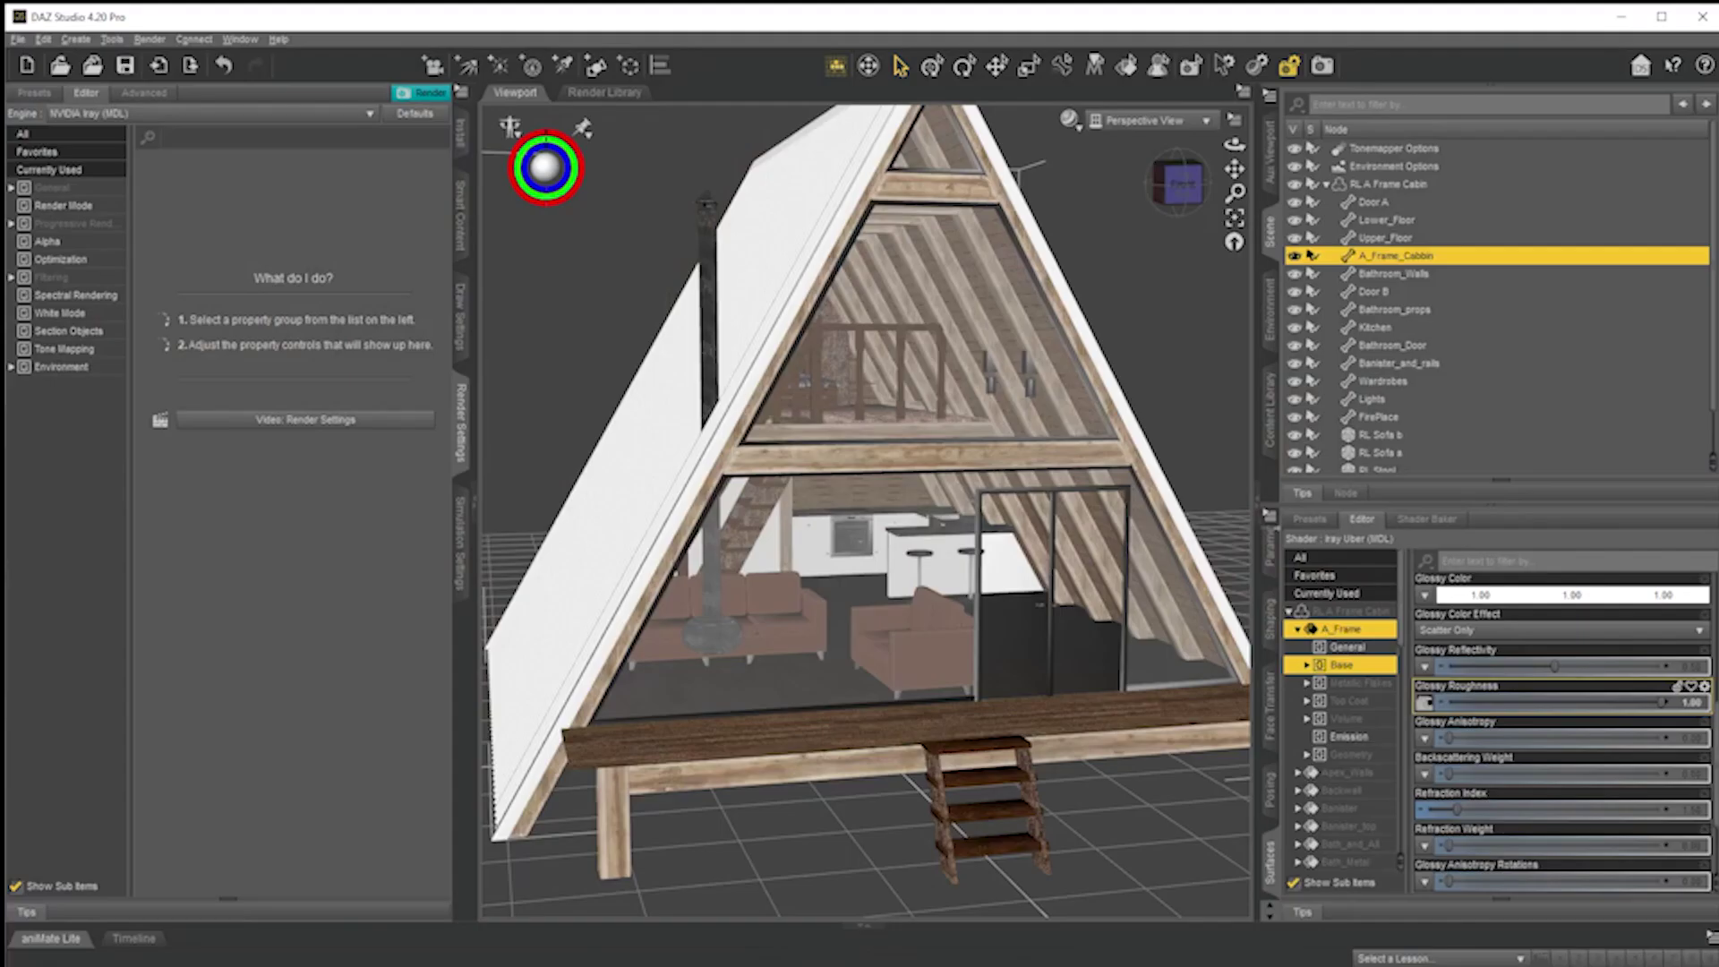
In DAZ Studio, frame the joint of the front crossbeam and roof beam closely, render it and stop the render early
scroll(813, 433, "up", 5)
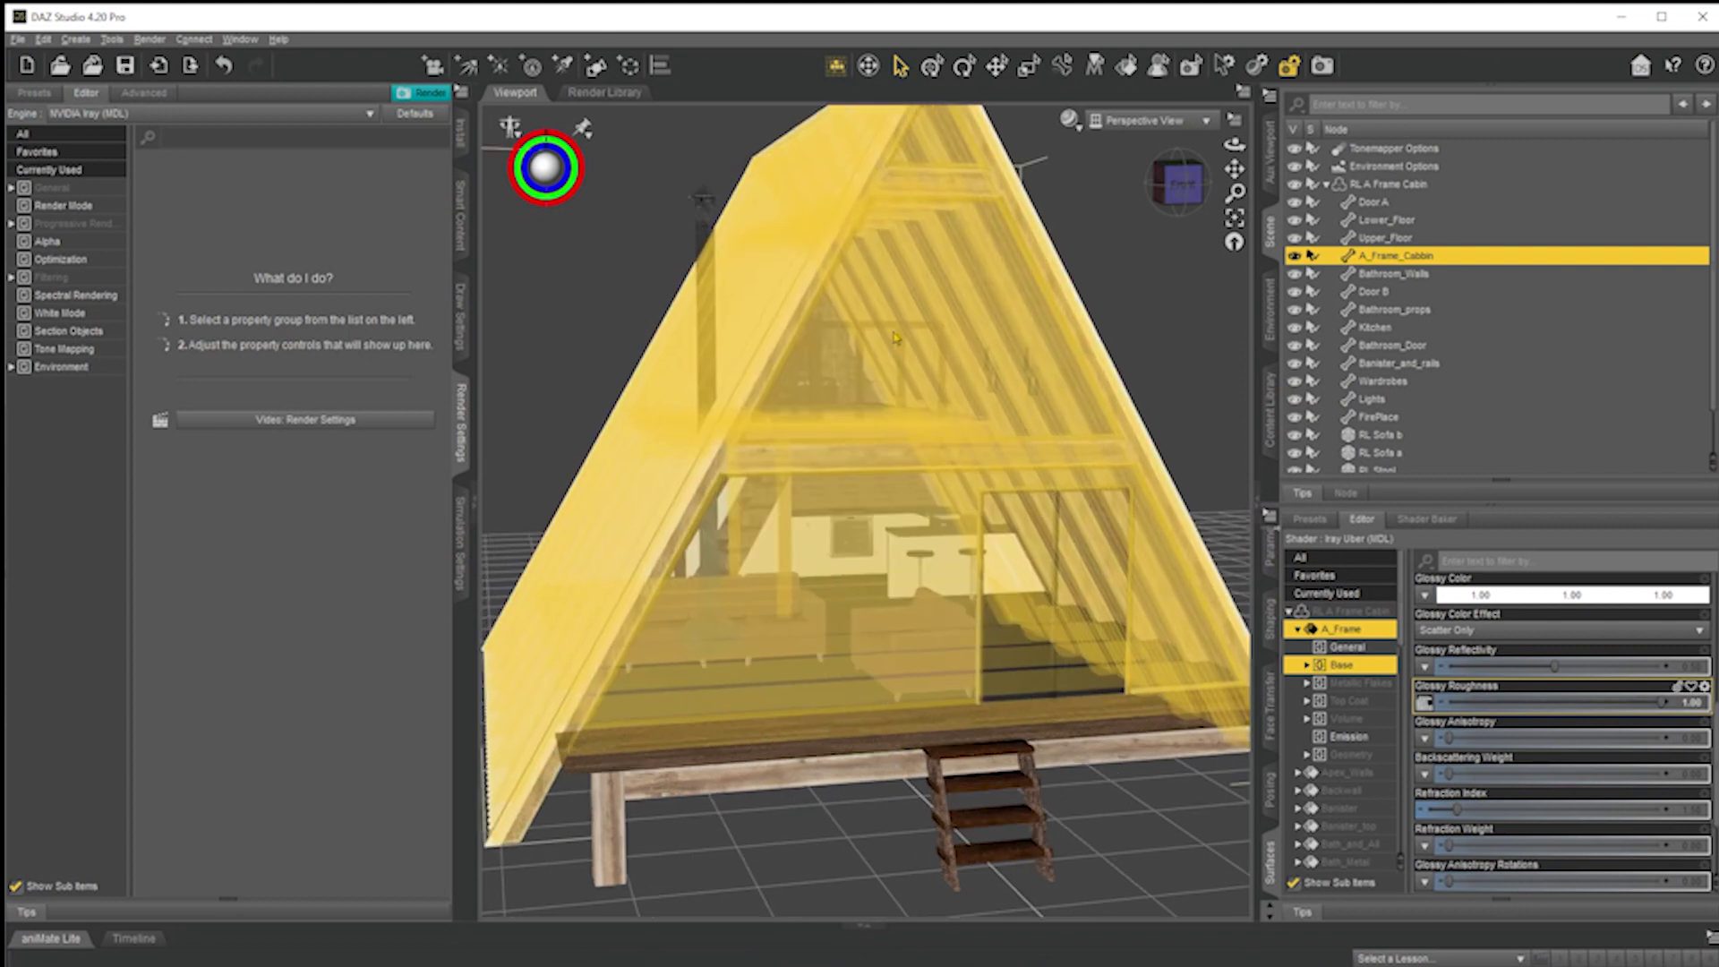
left_click(788, 403)
scroll(772, 382, "up", 8)
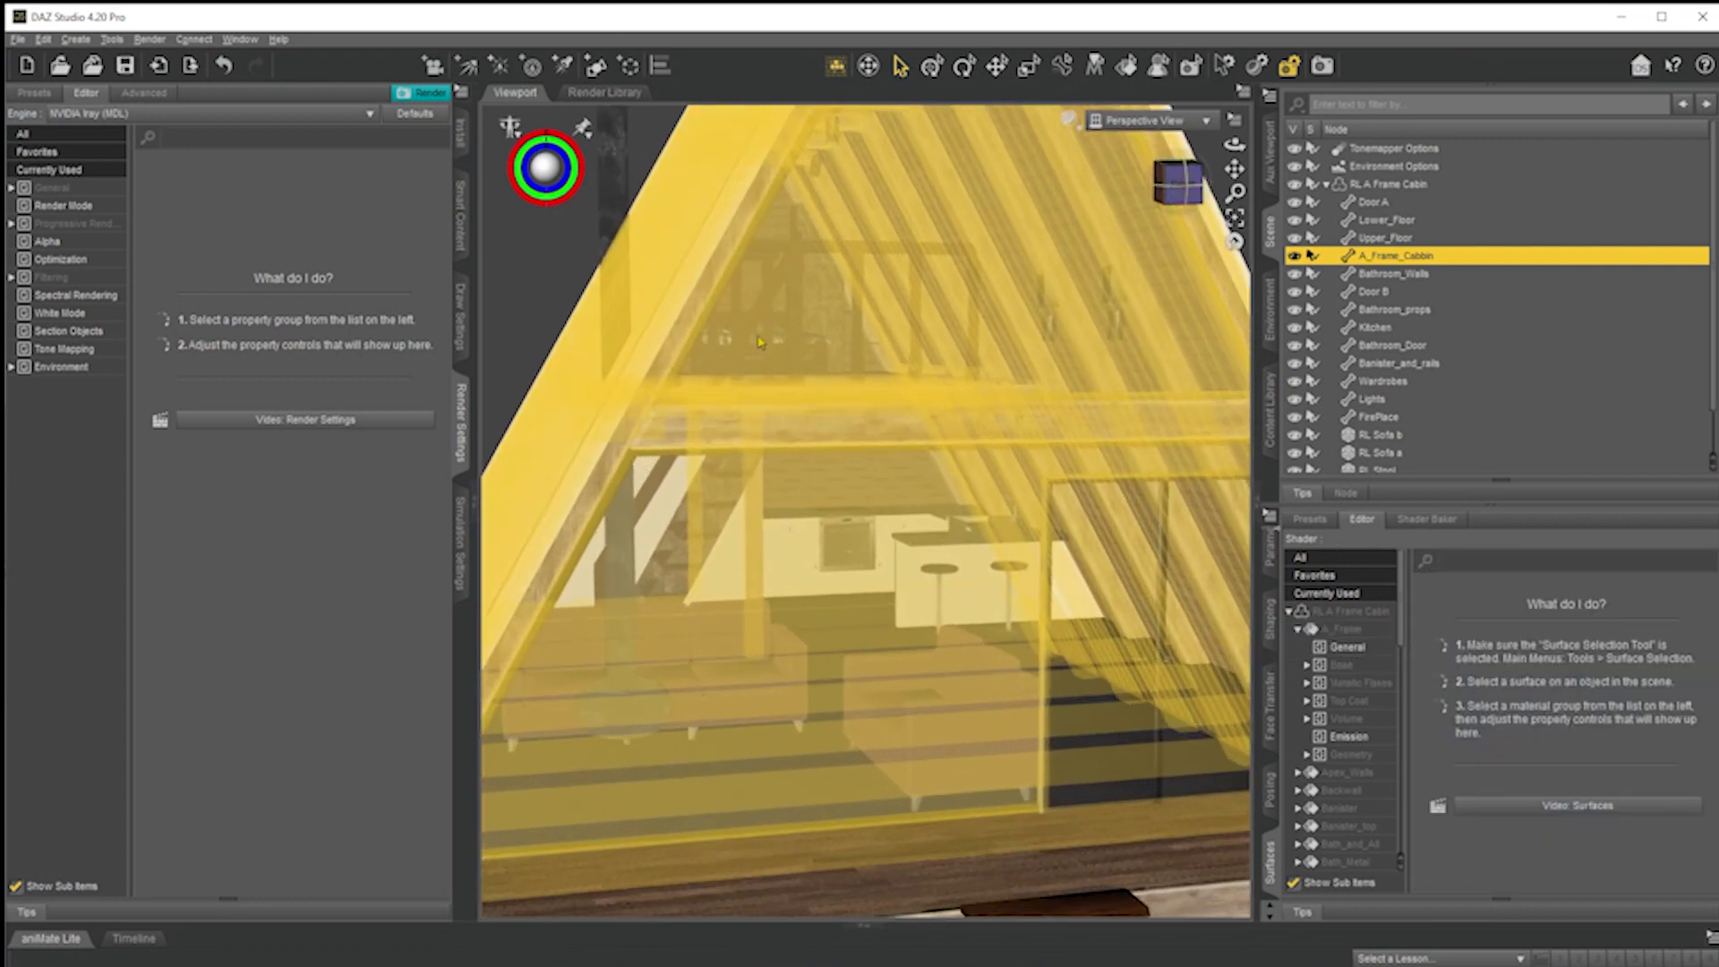
scroll(857, 267, "up", 6)
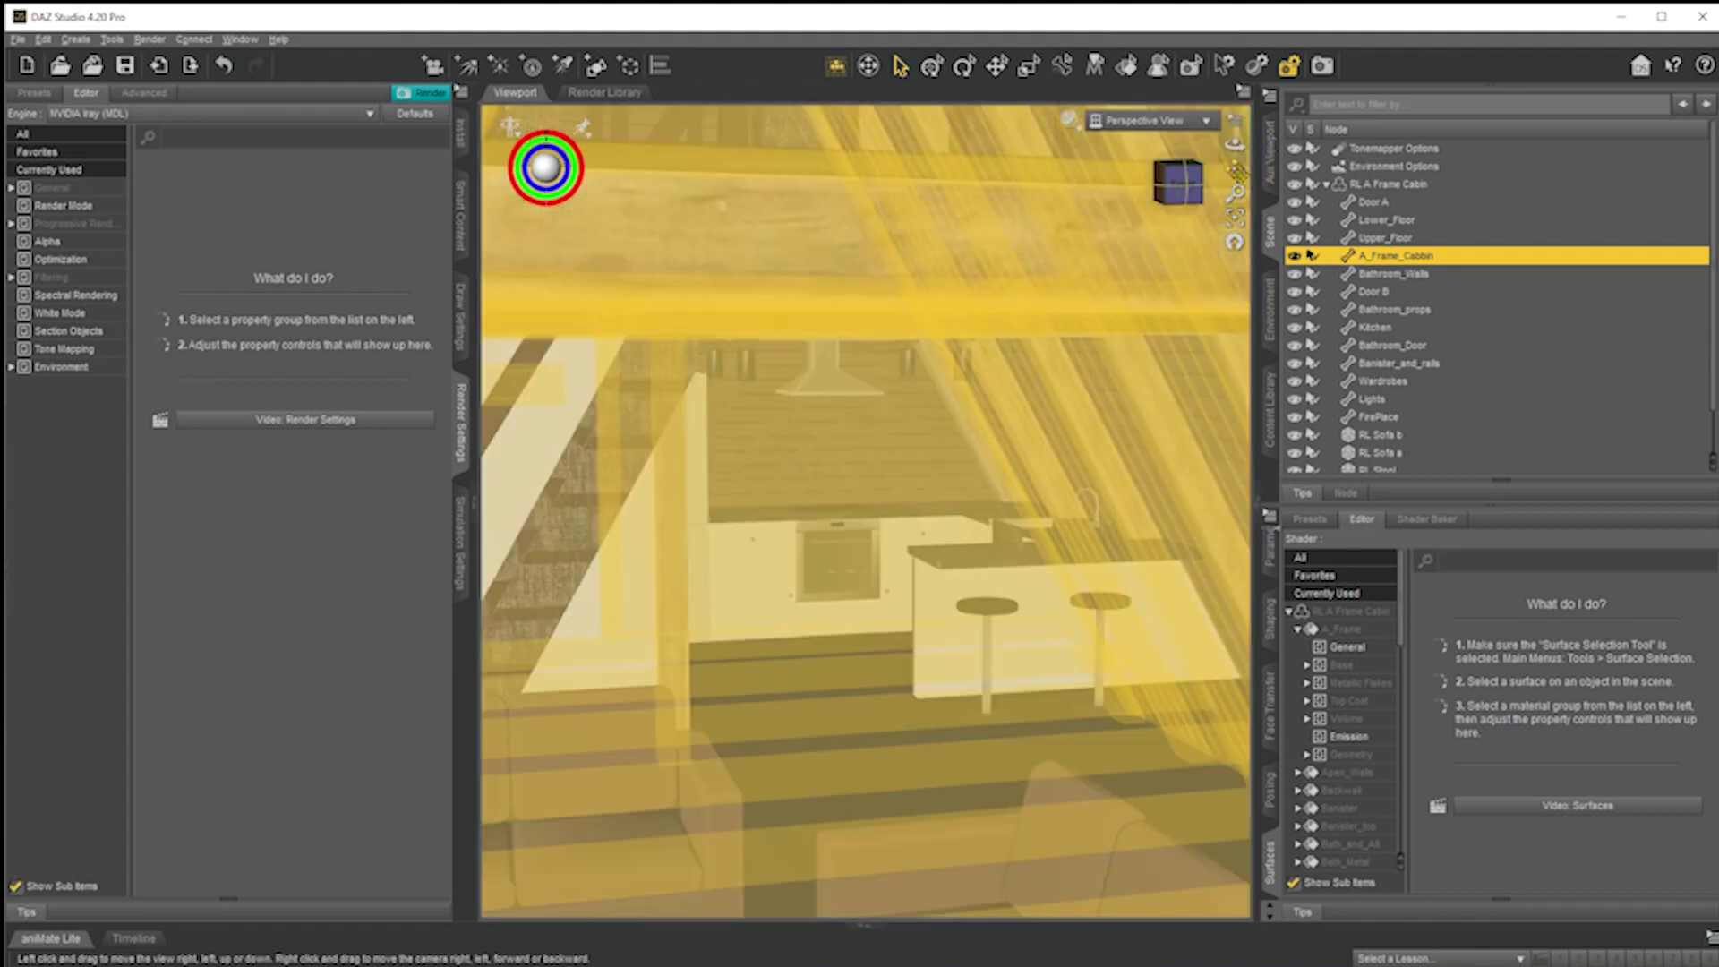
left_click_drag(1235, 170, 1214, 230)
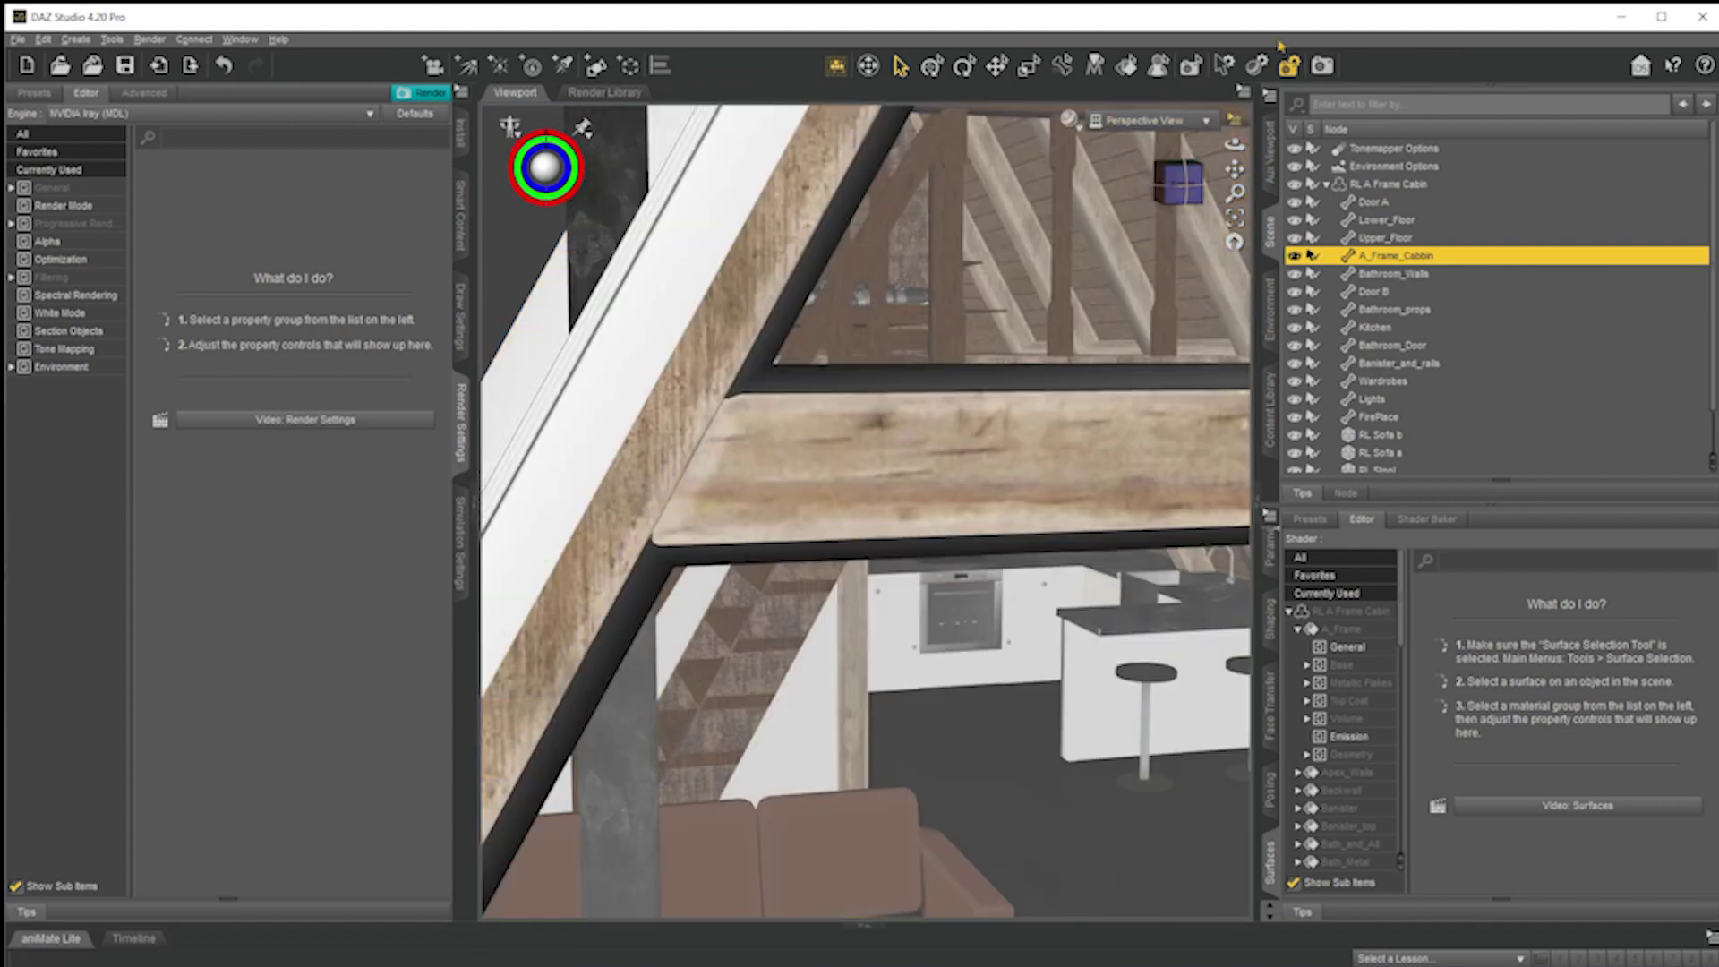
left_click(1322, 66)
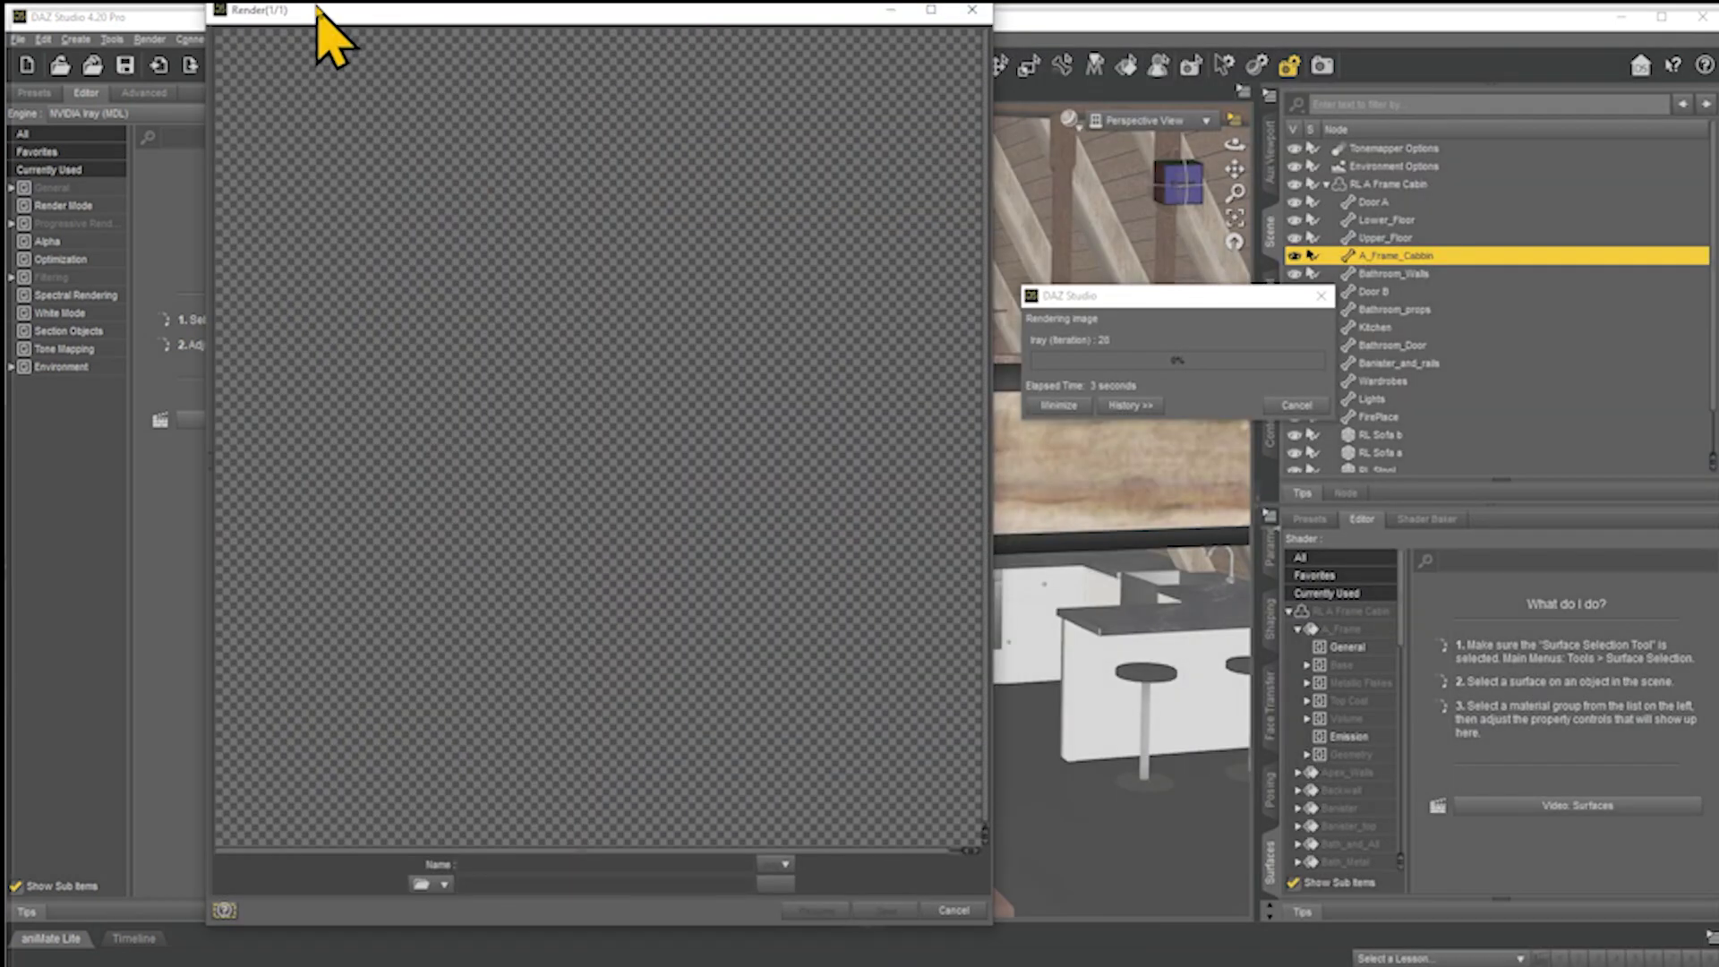
left_click_drag(326, 19, 136, 71)
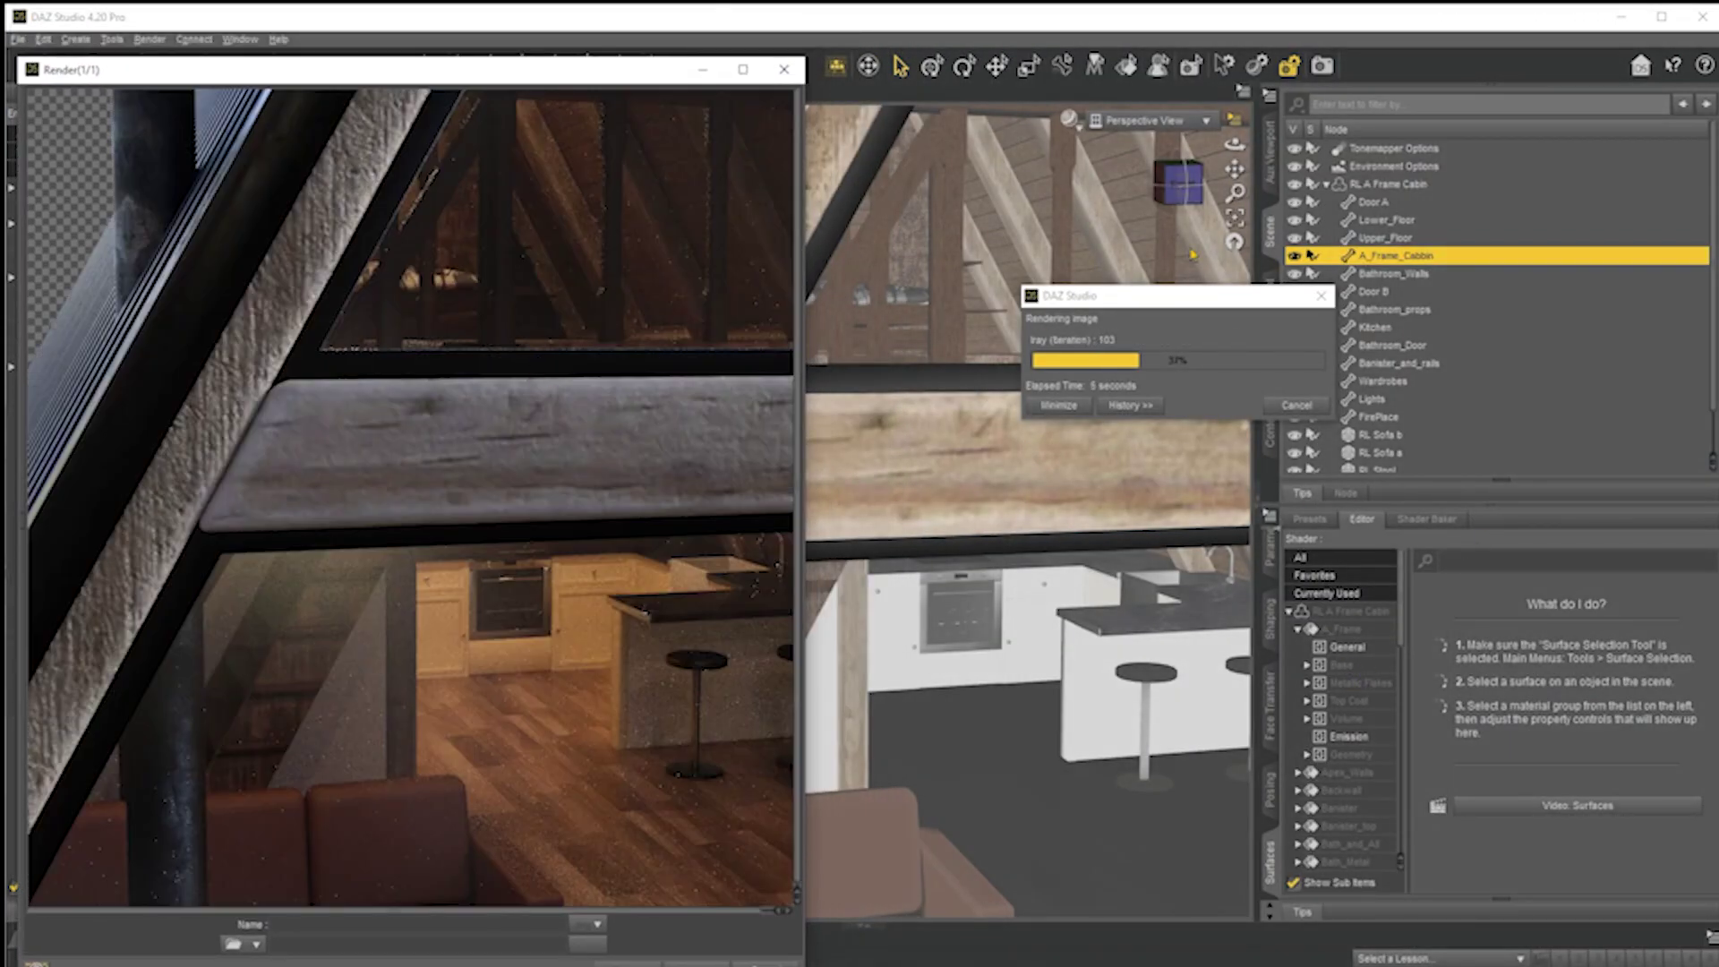
left_click(1295, 404)
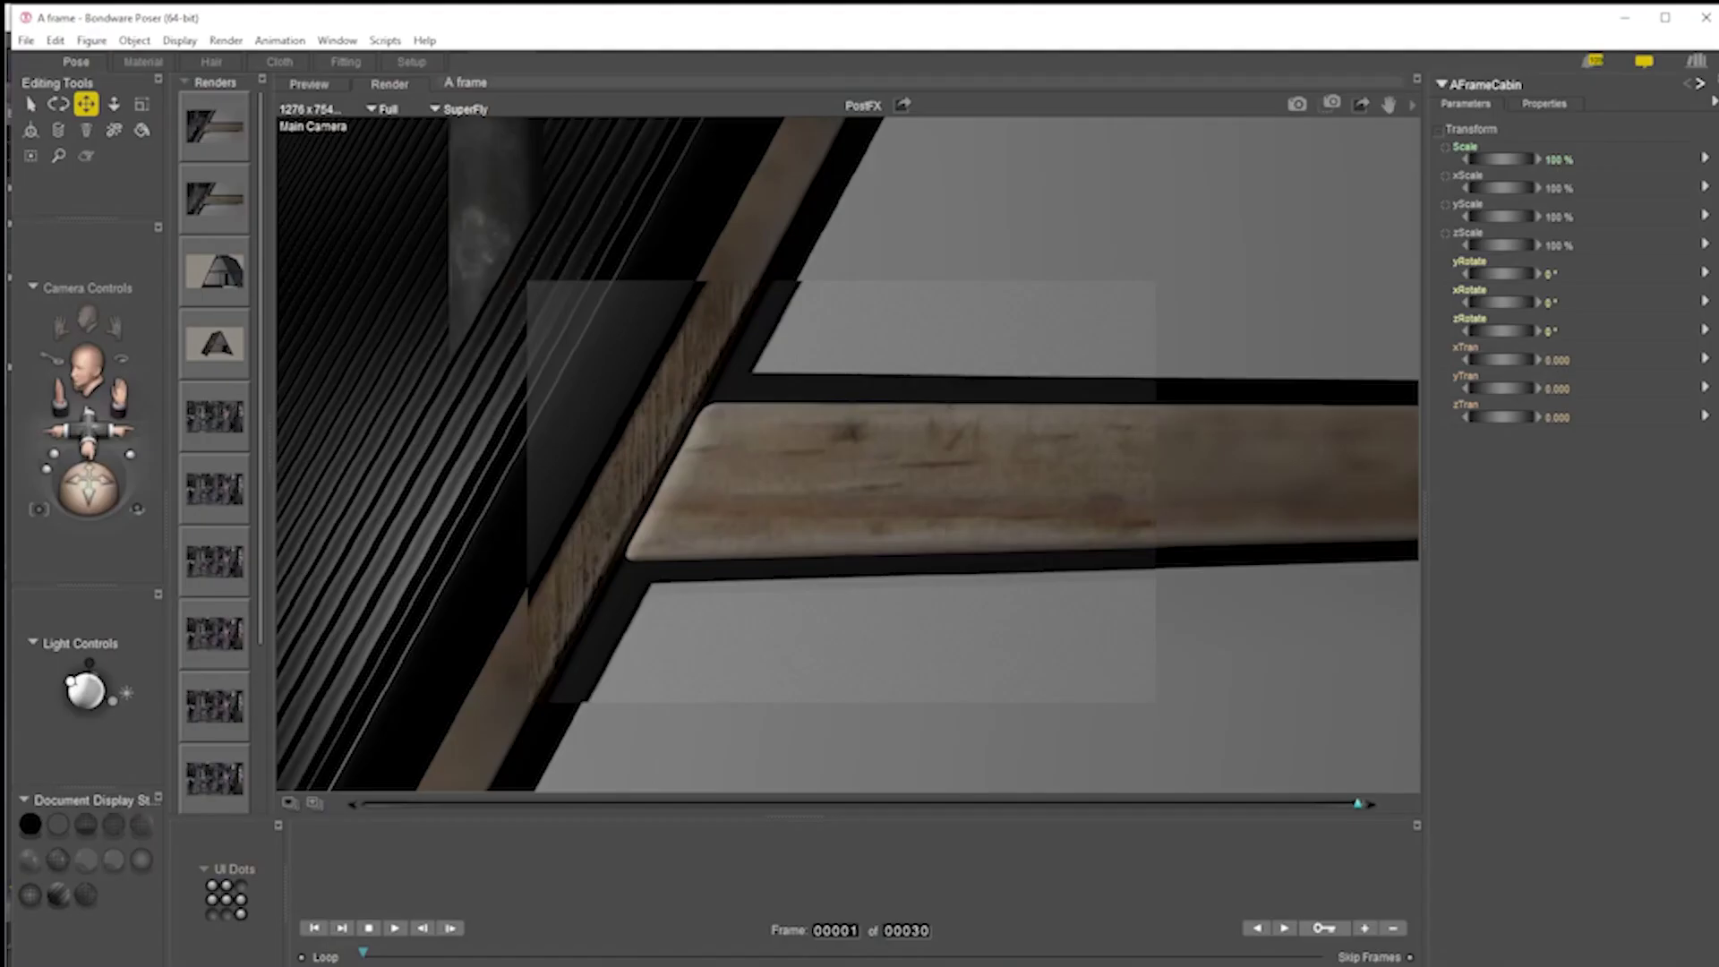
Compare the DAZ Studio beam render with Poser's area render and return to Poser's Material room
key("alt+Tab")
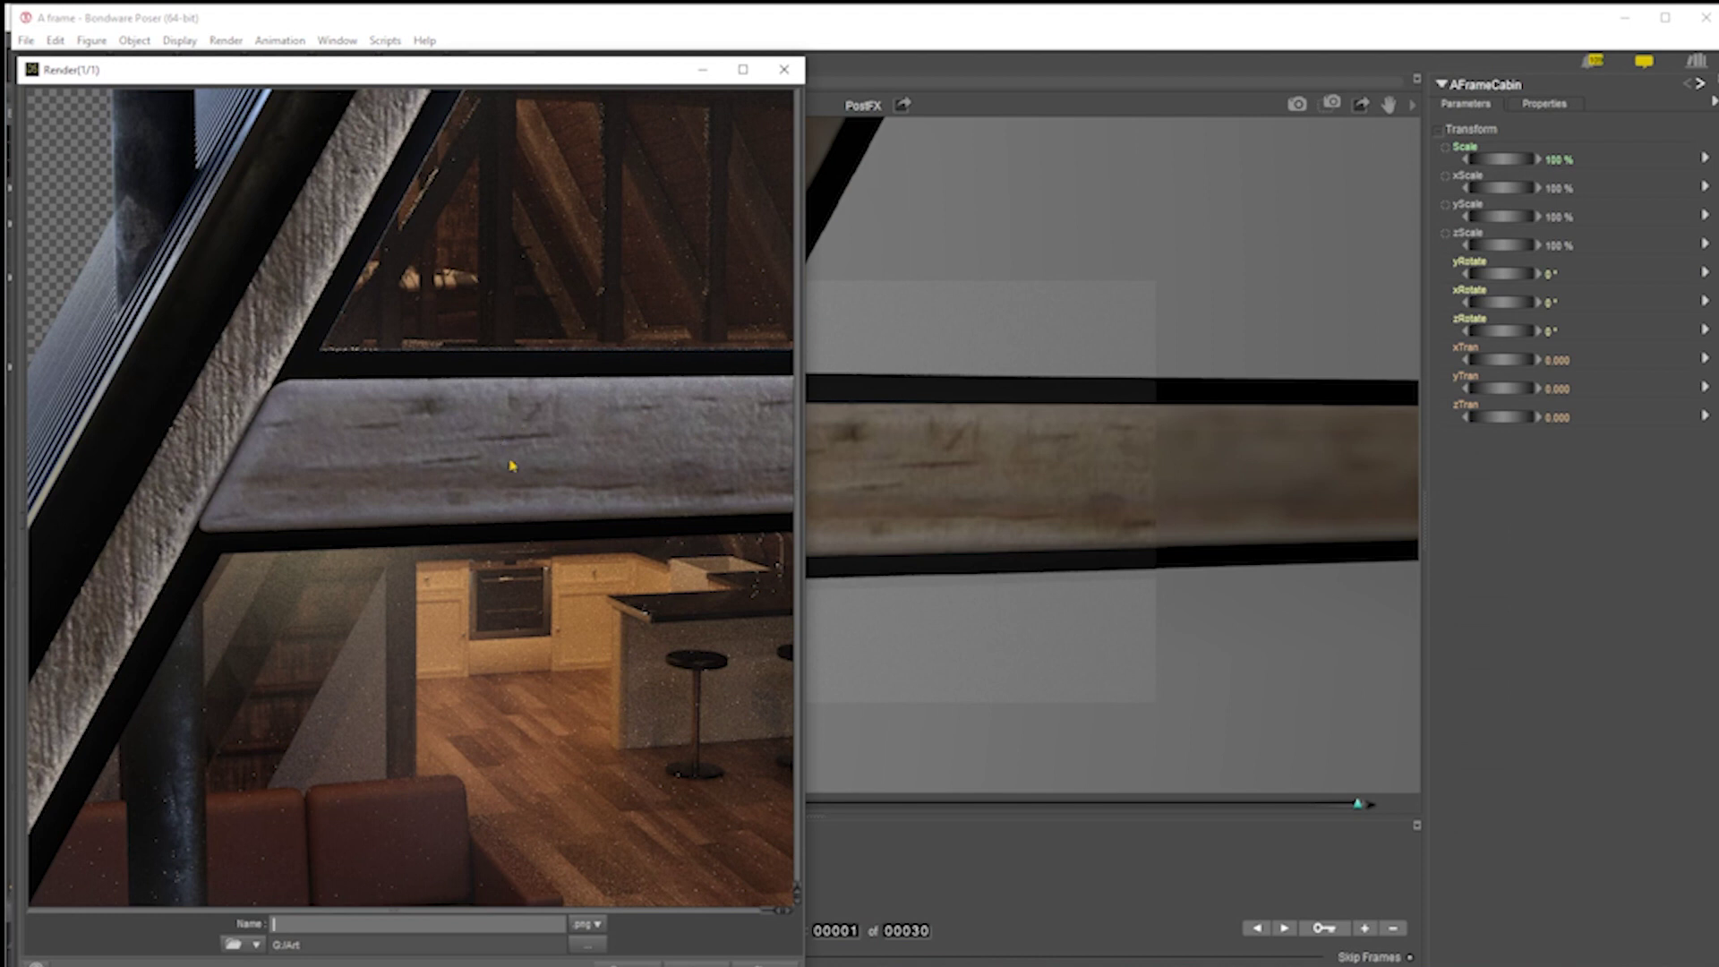
key("alt+Tab")
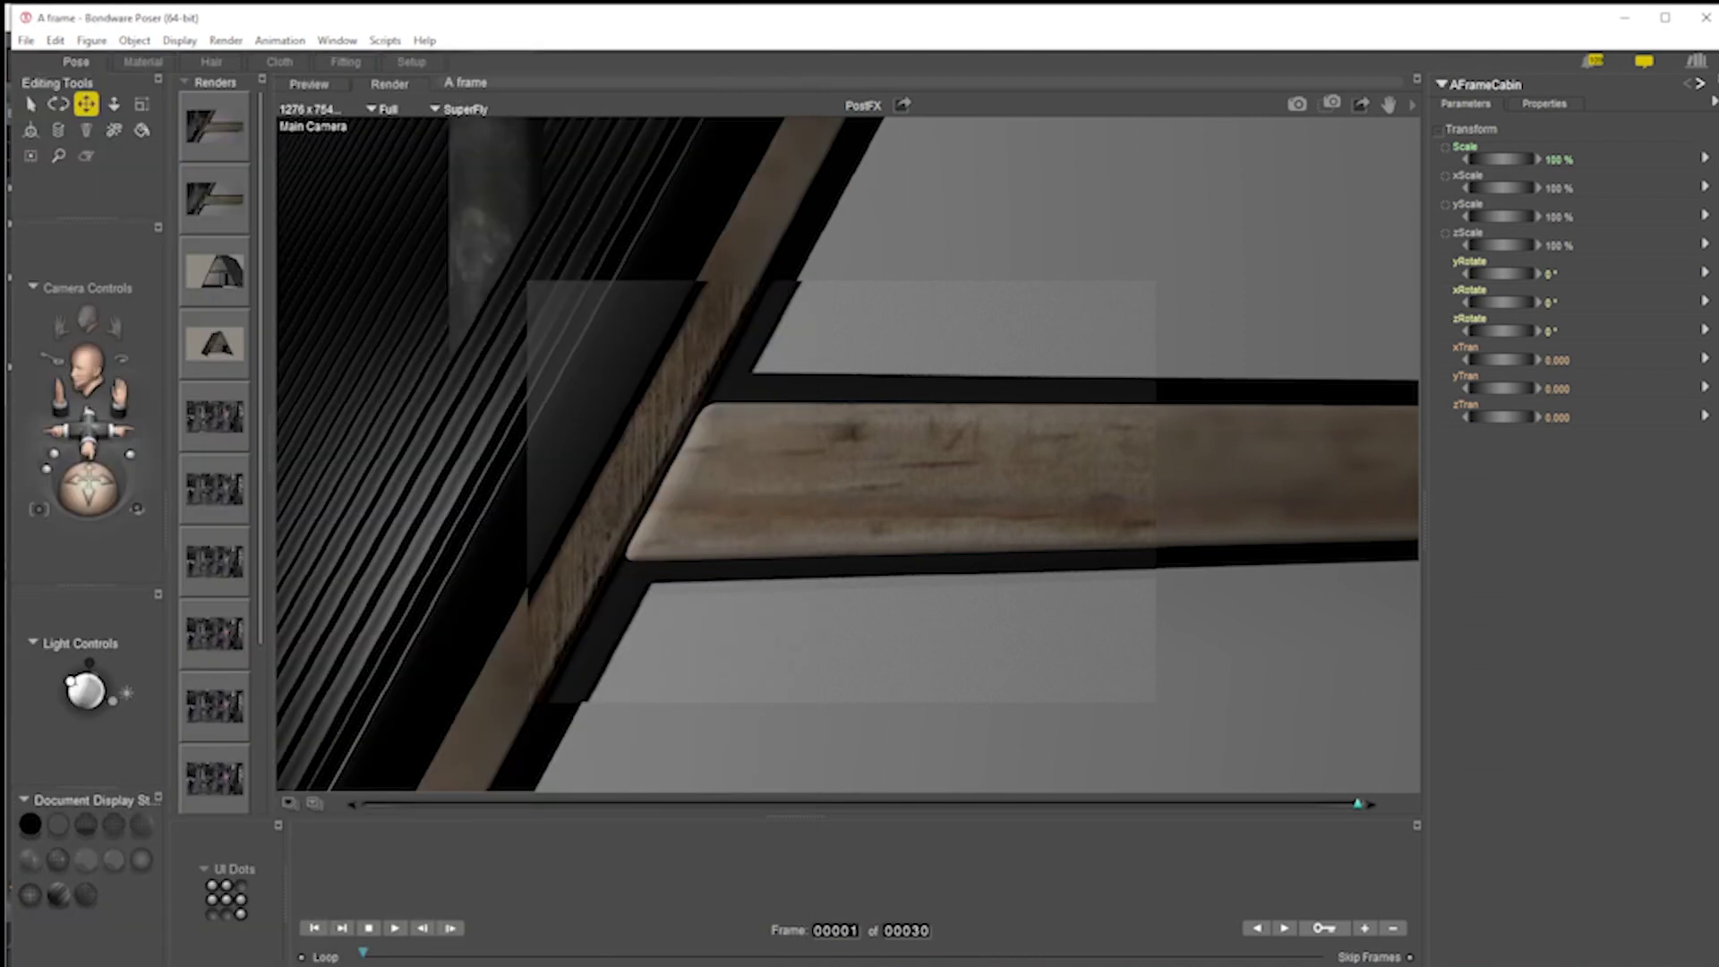
left_click(146, 62)
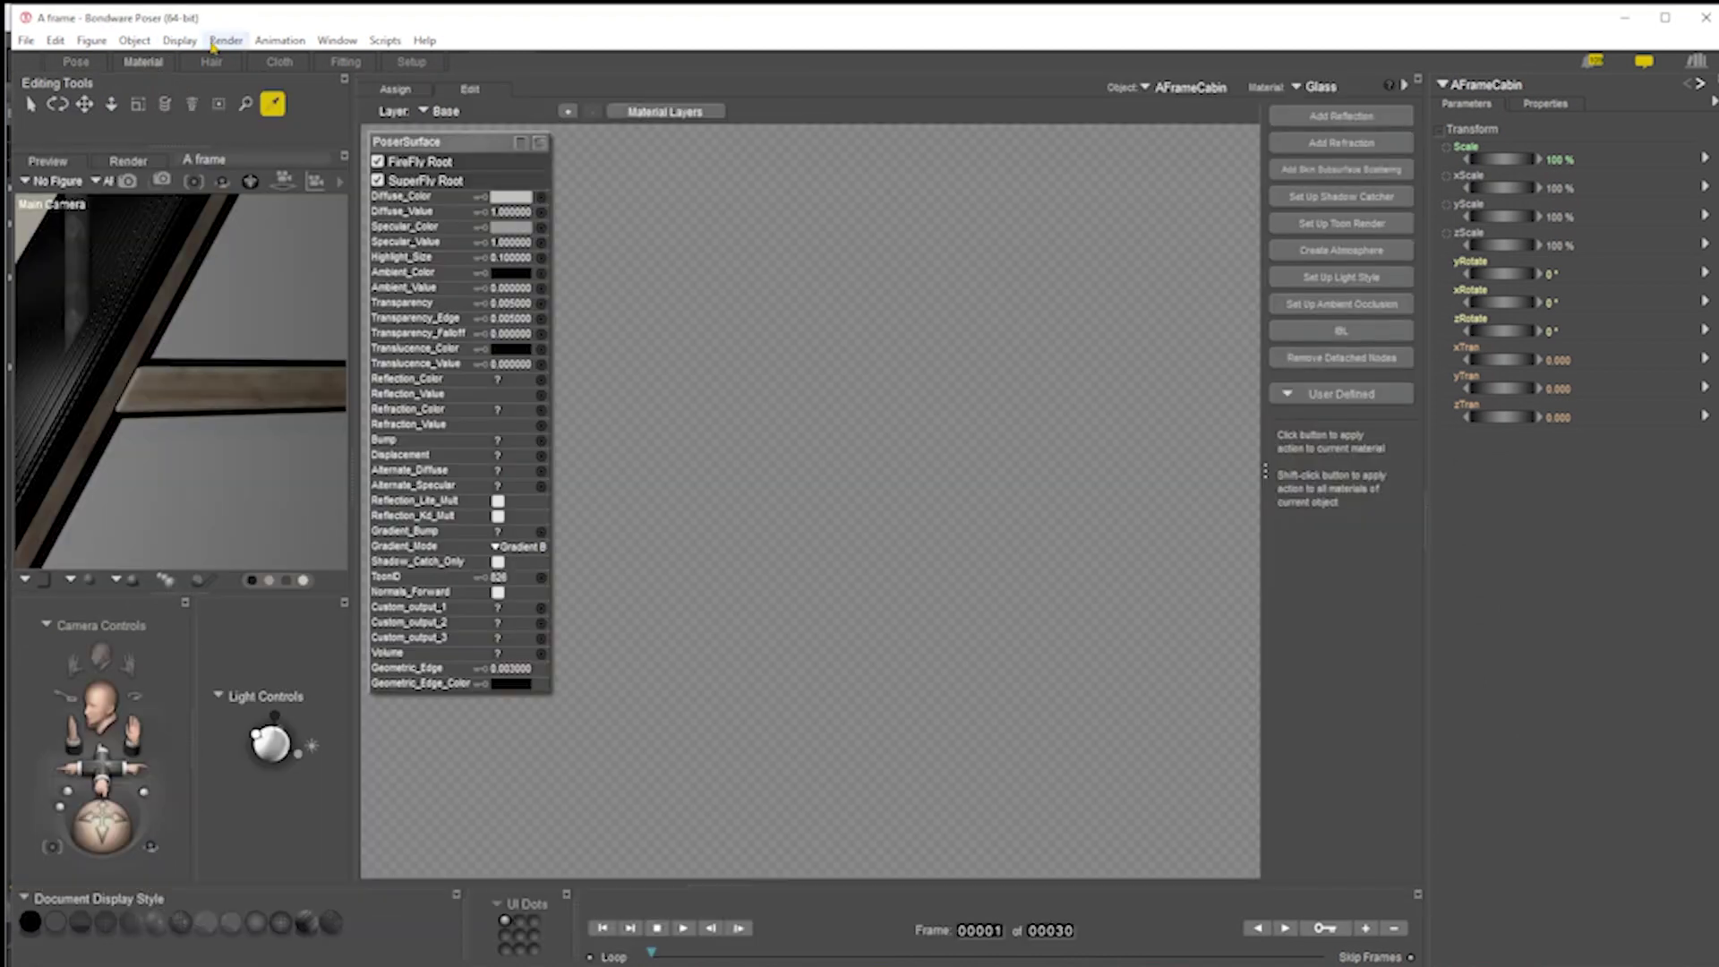
Try white as the A_Frame material's Diffuse_Color and return to the Pose room
left_click(213, 376)
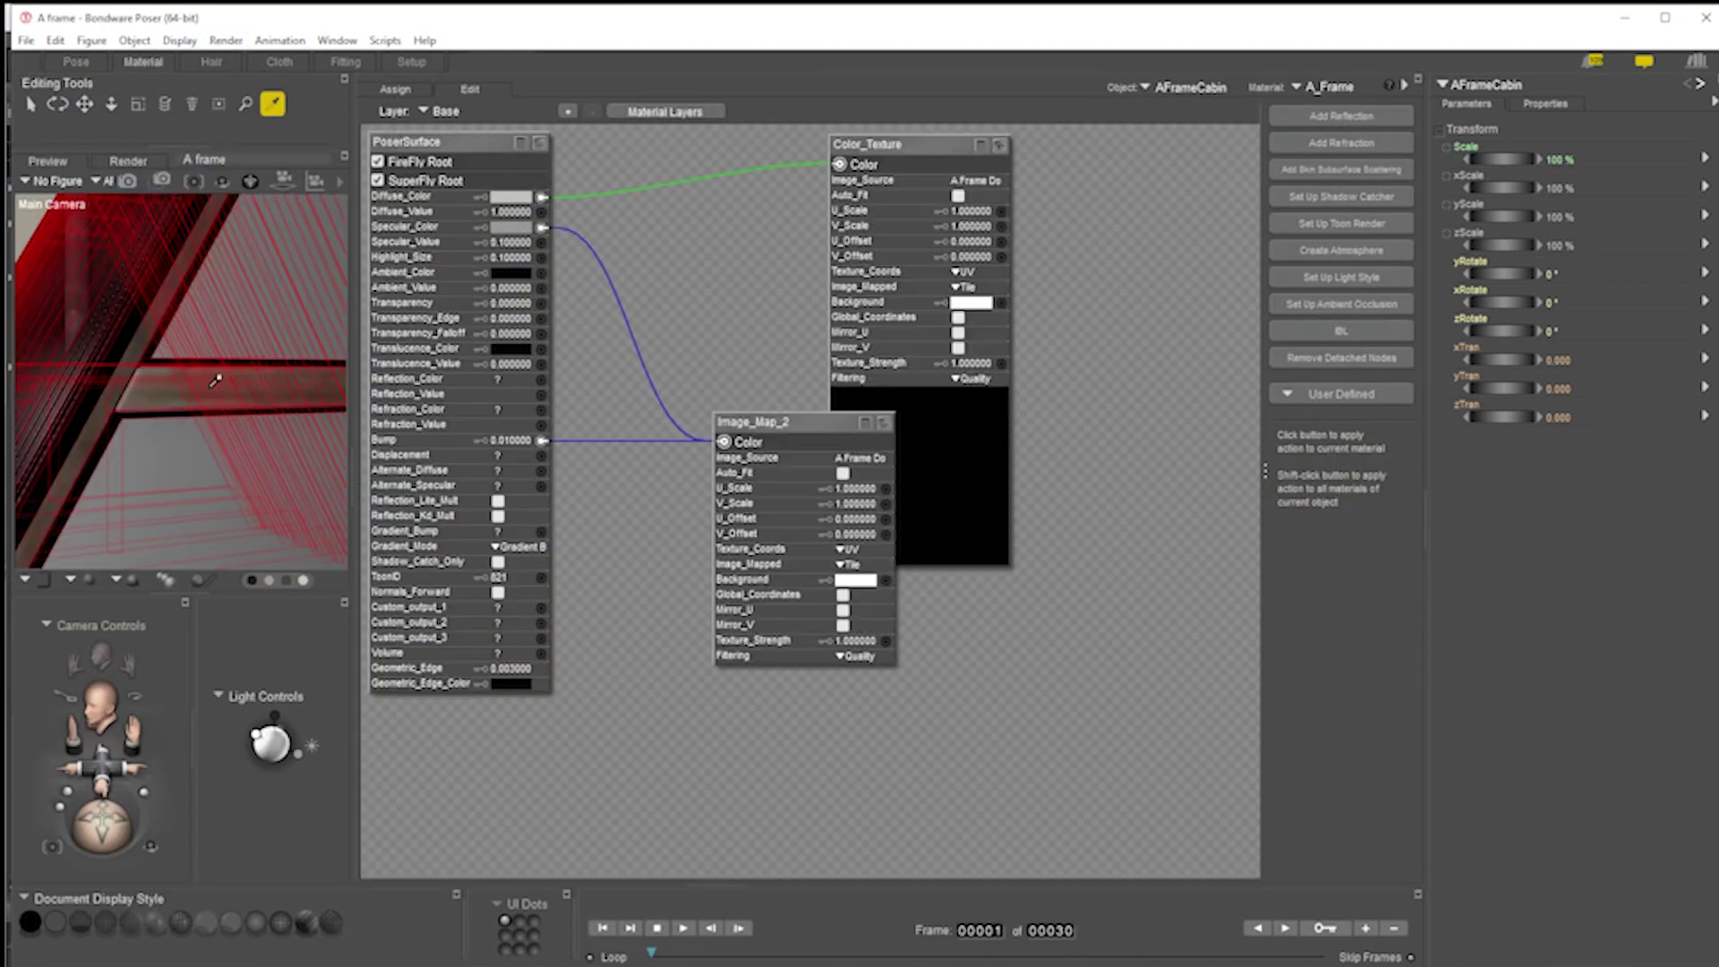
left_click(519, 198)
left_click(769, 199)
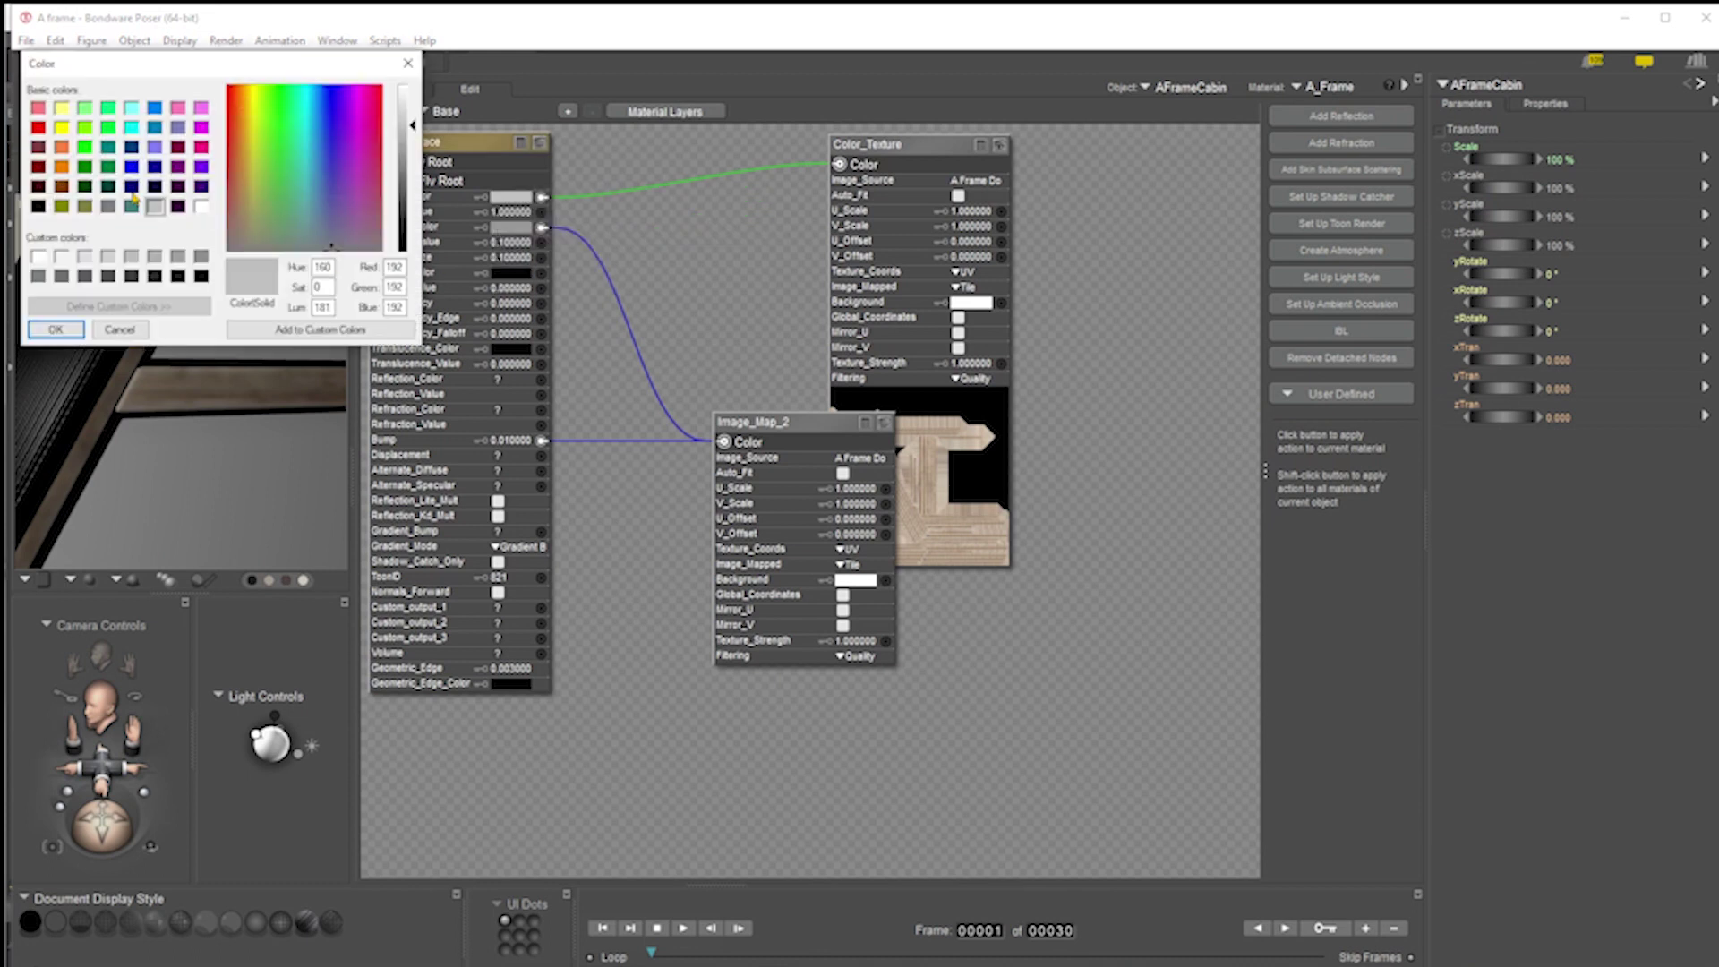
left_click(76, 331)
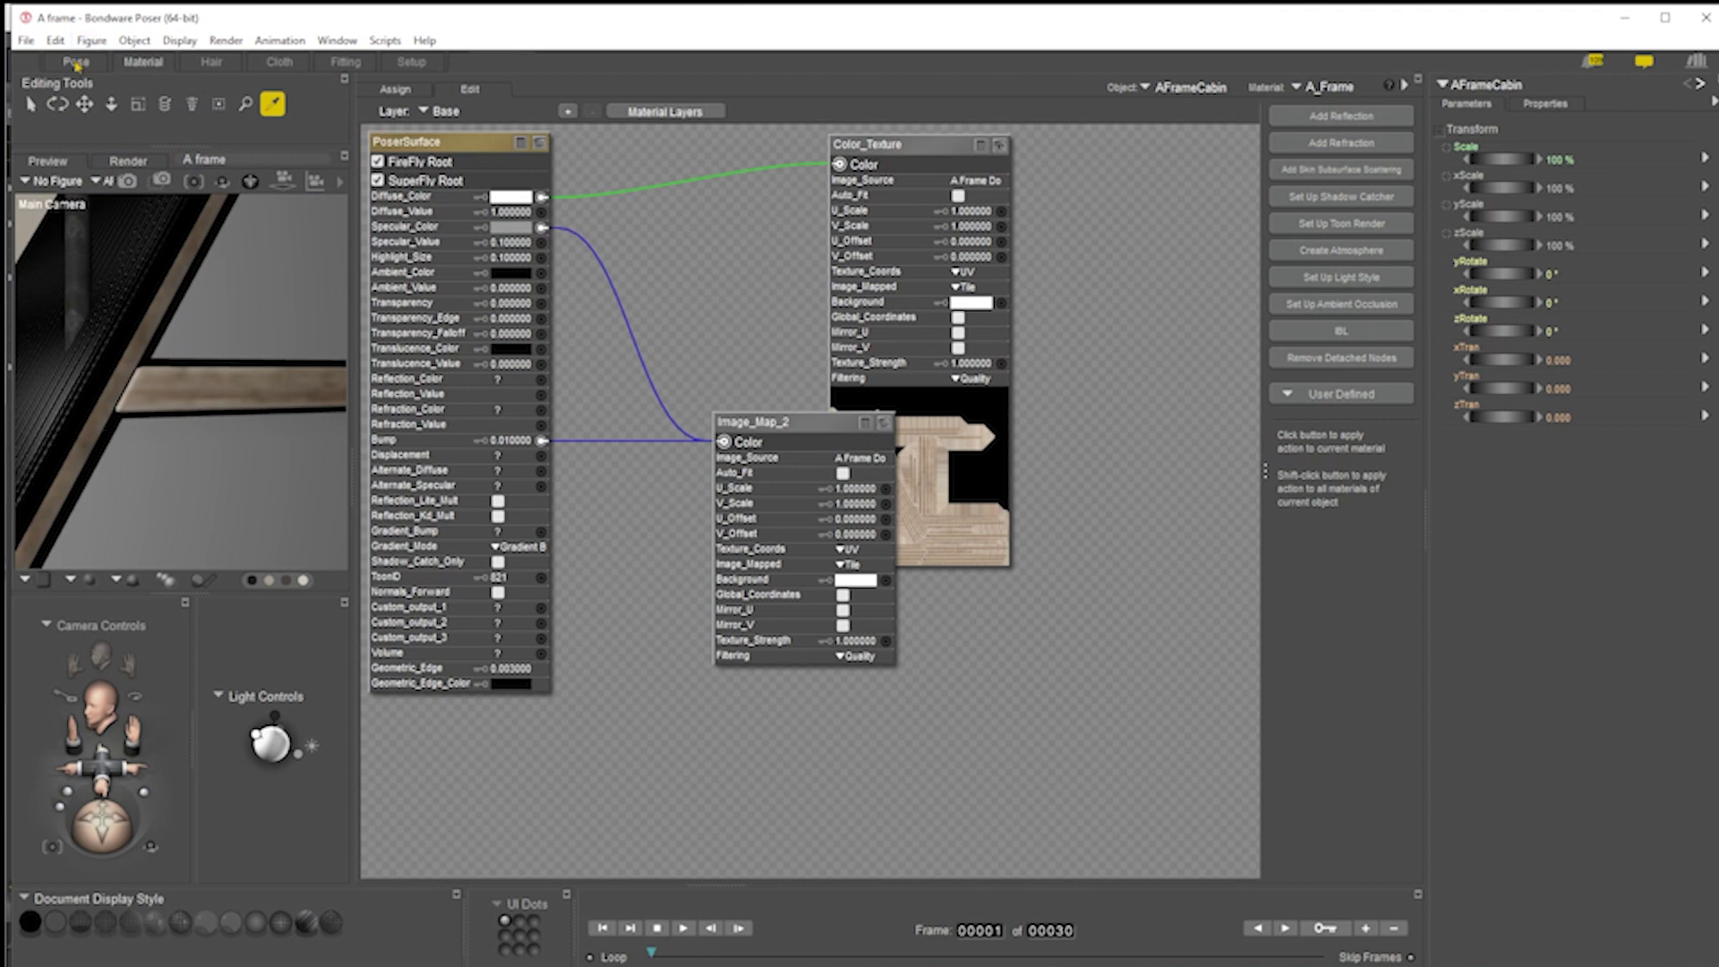
left_click(76, 62)
In DAZ Studio, check the RGB values of the A_Frame surface's Base Color and close the colour dialog without changes
left_click(1236, 102)
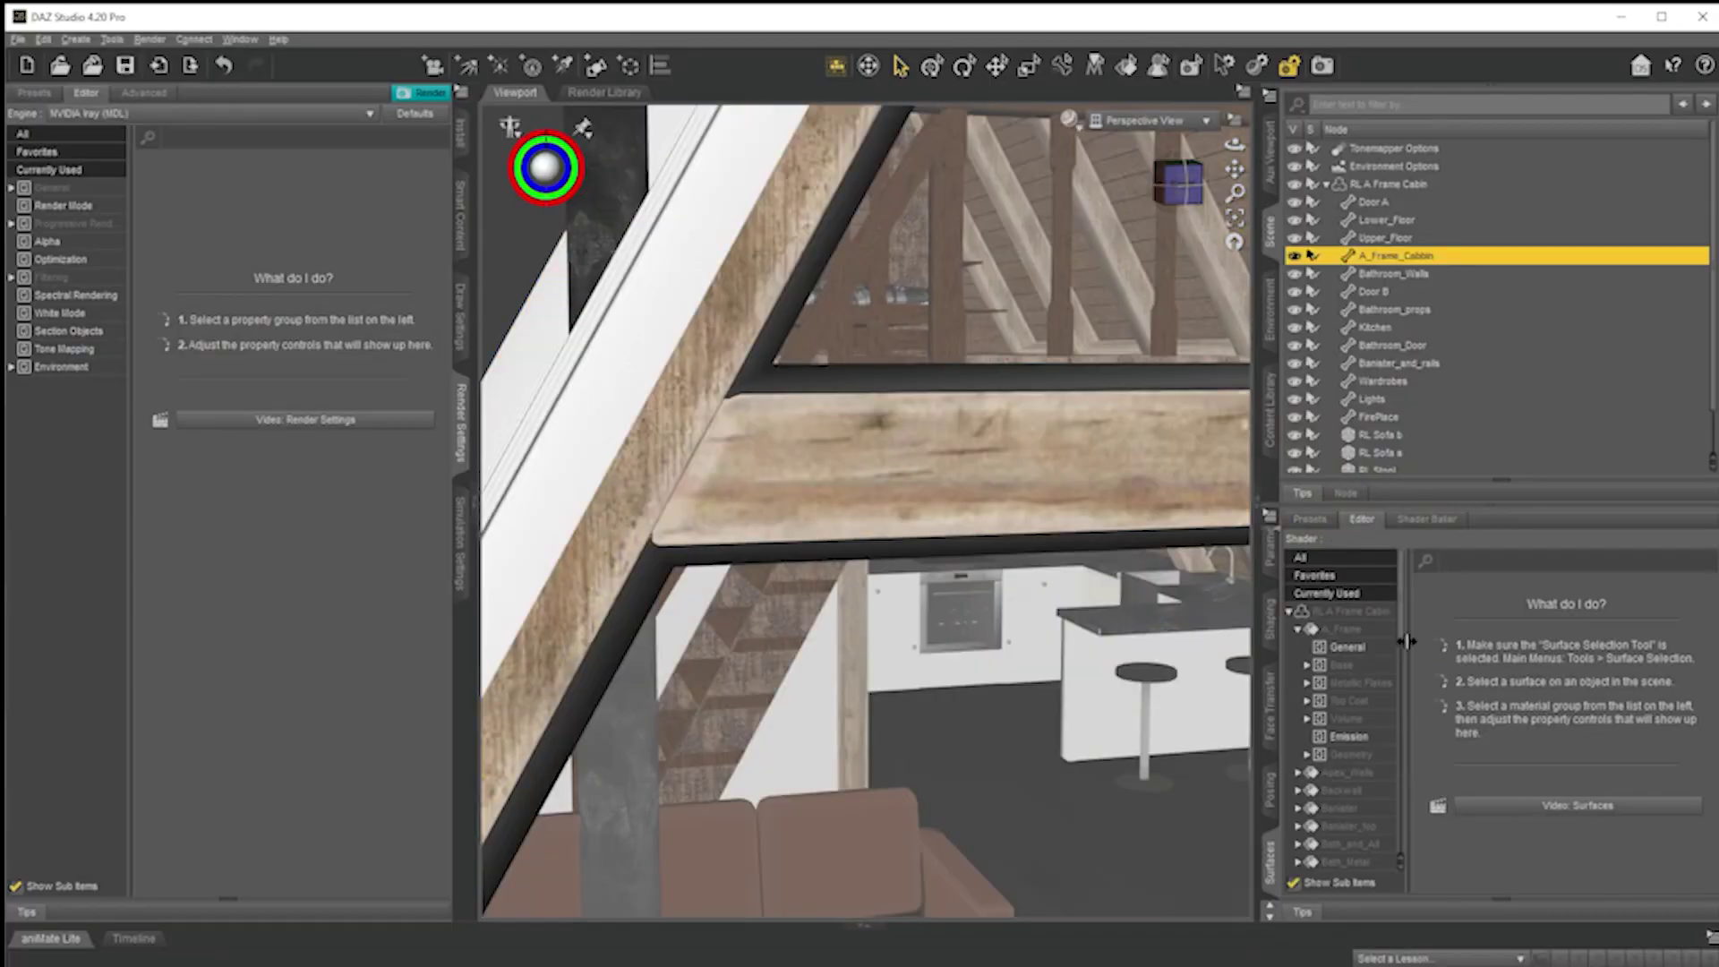
left_click(1350, 648)
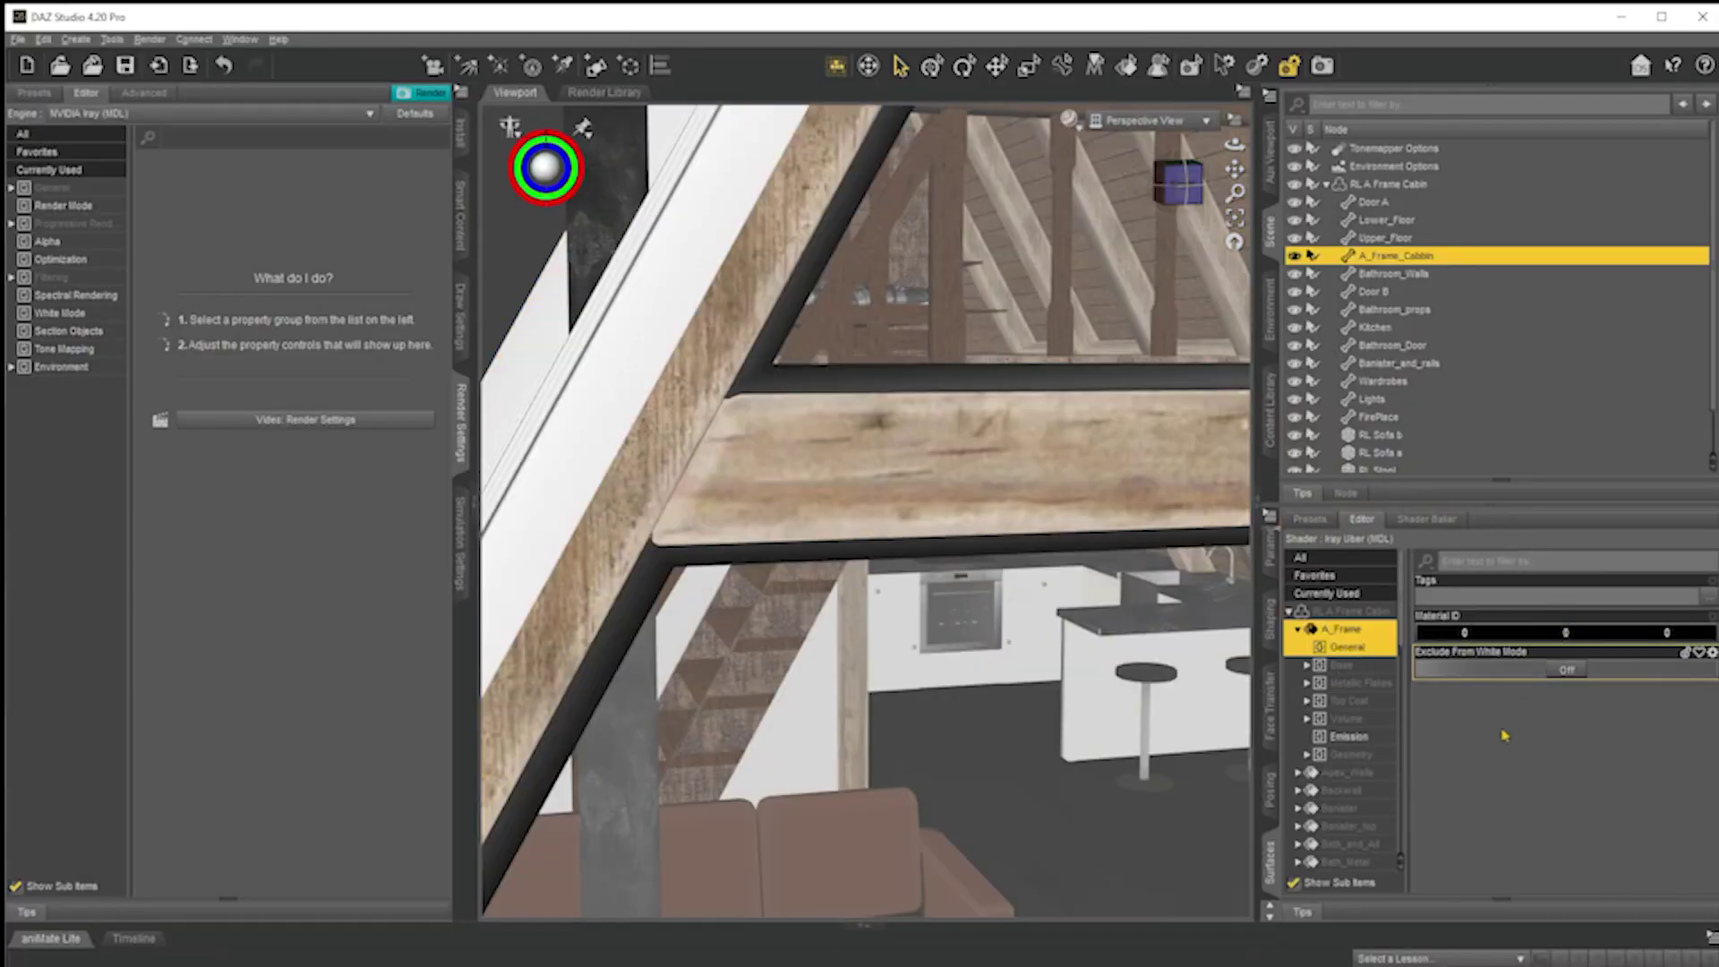
left_click(1347, 667)
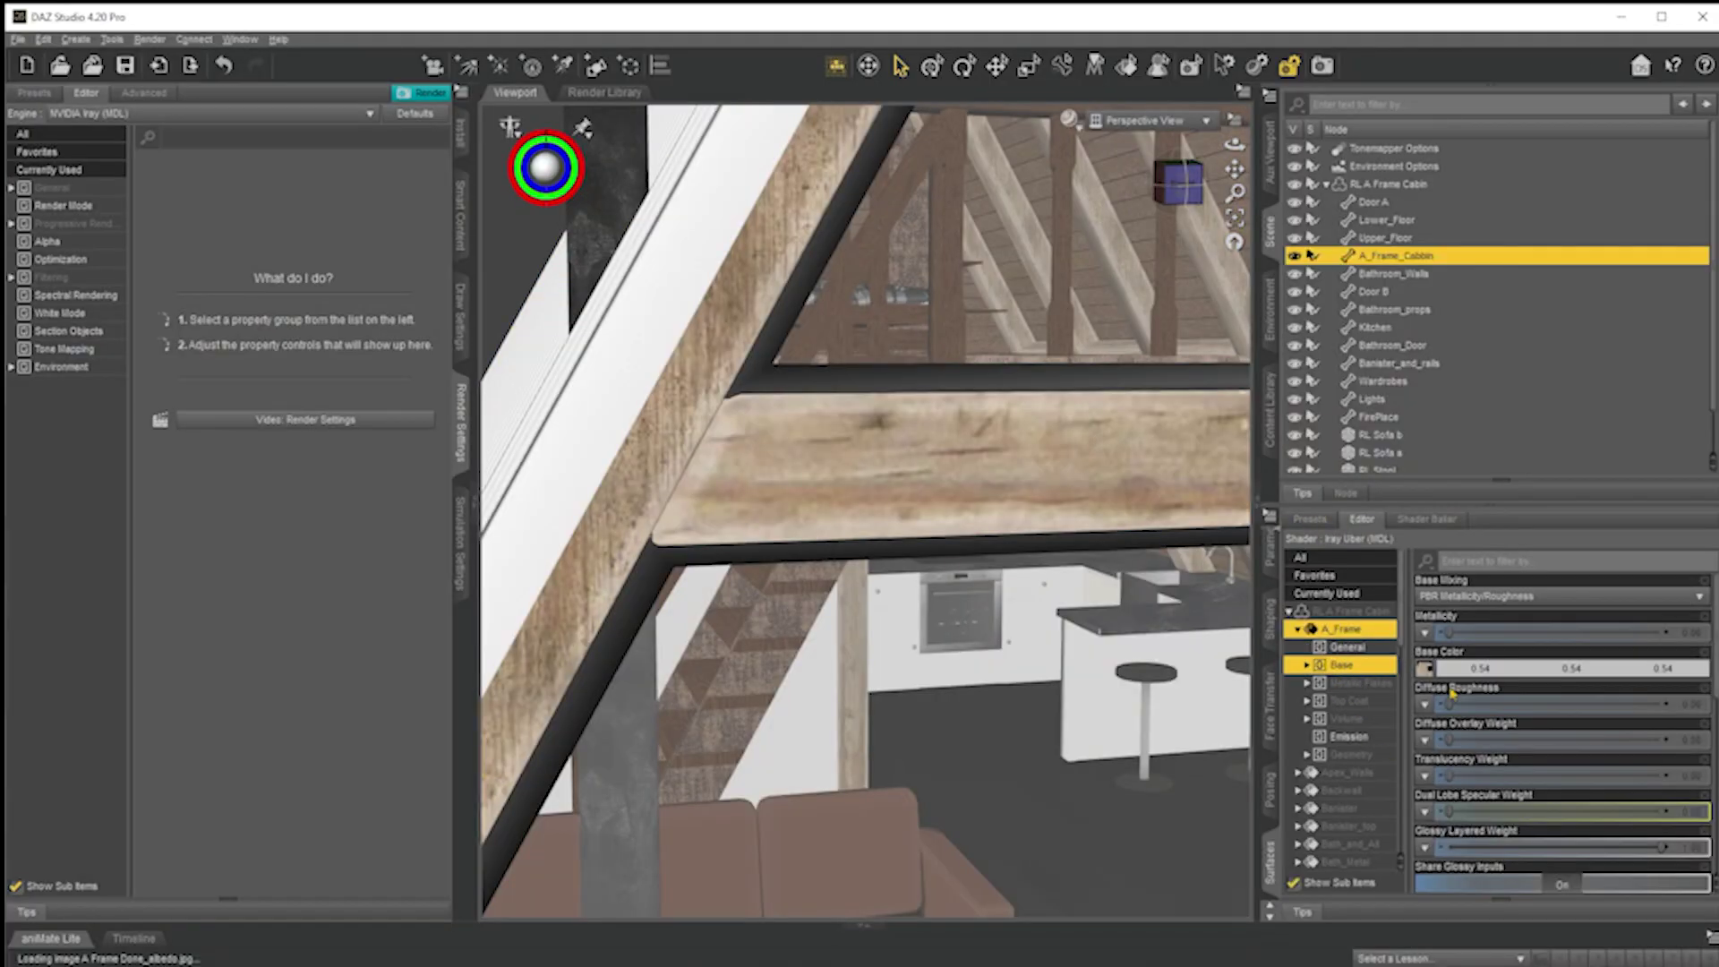
left_click(1535, 677)
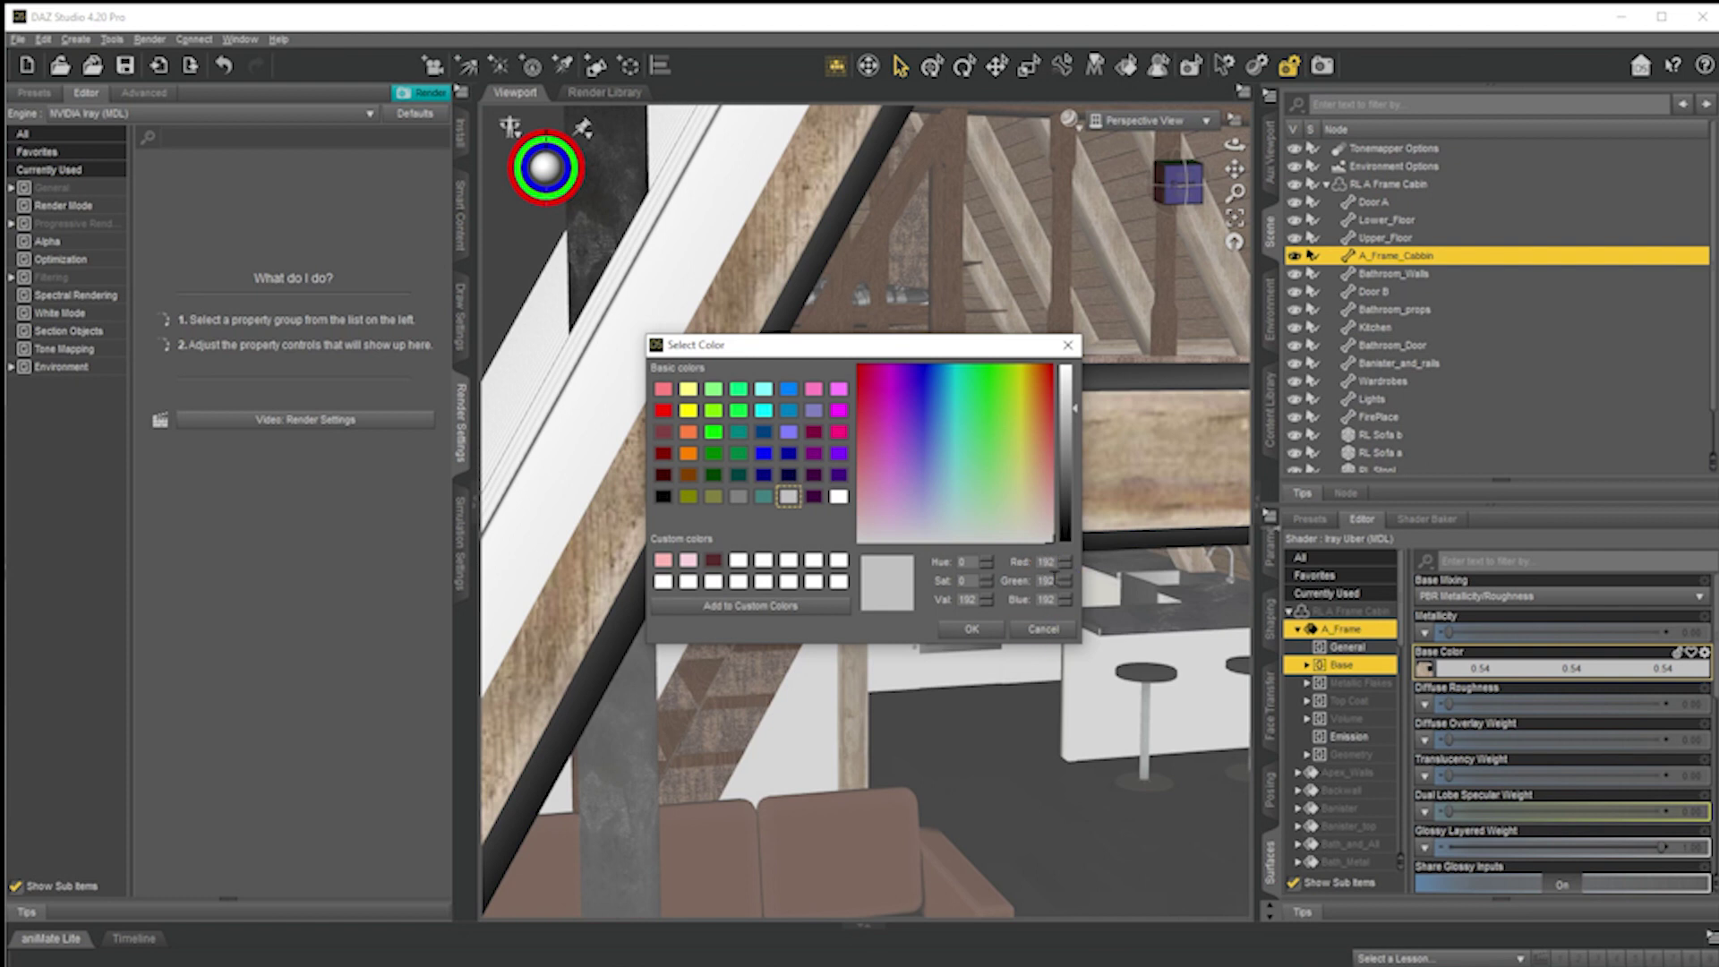
left_click(1042, 628)
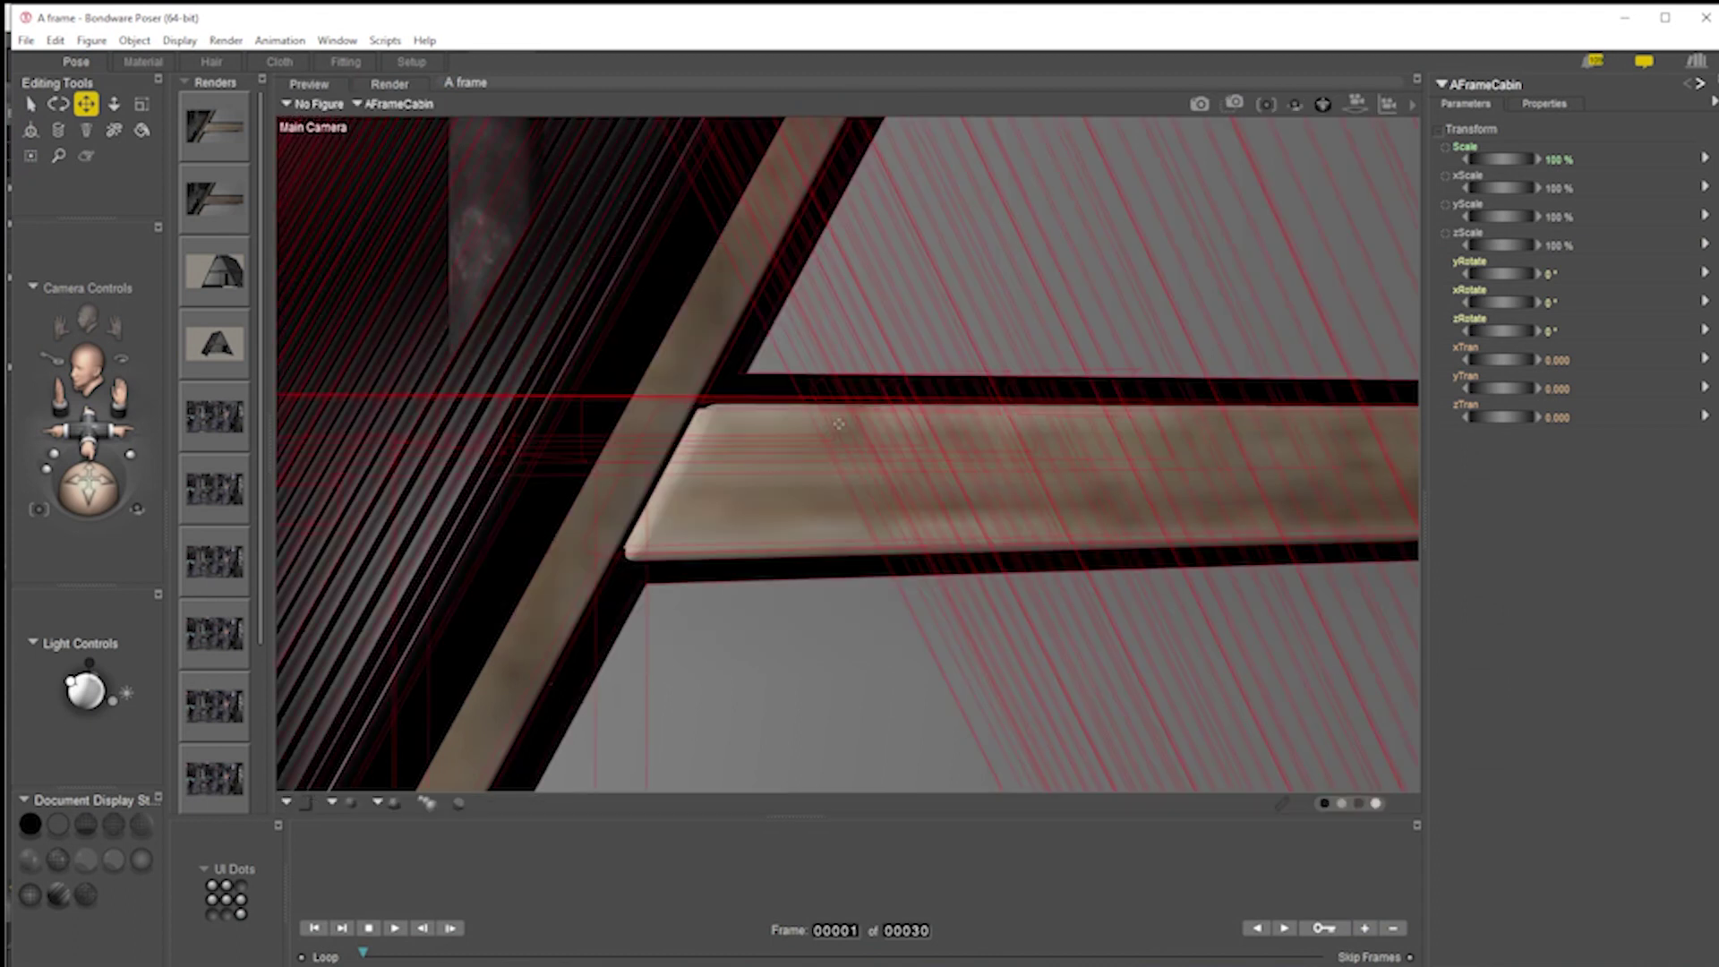
In Poser's Material room, set the A_Frame material's Diffuse_Color to RGB 192, 192, 192
left_click(143, 62)
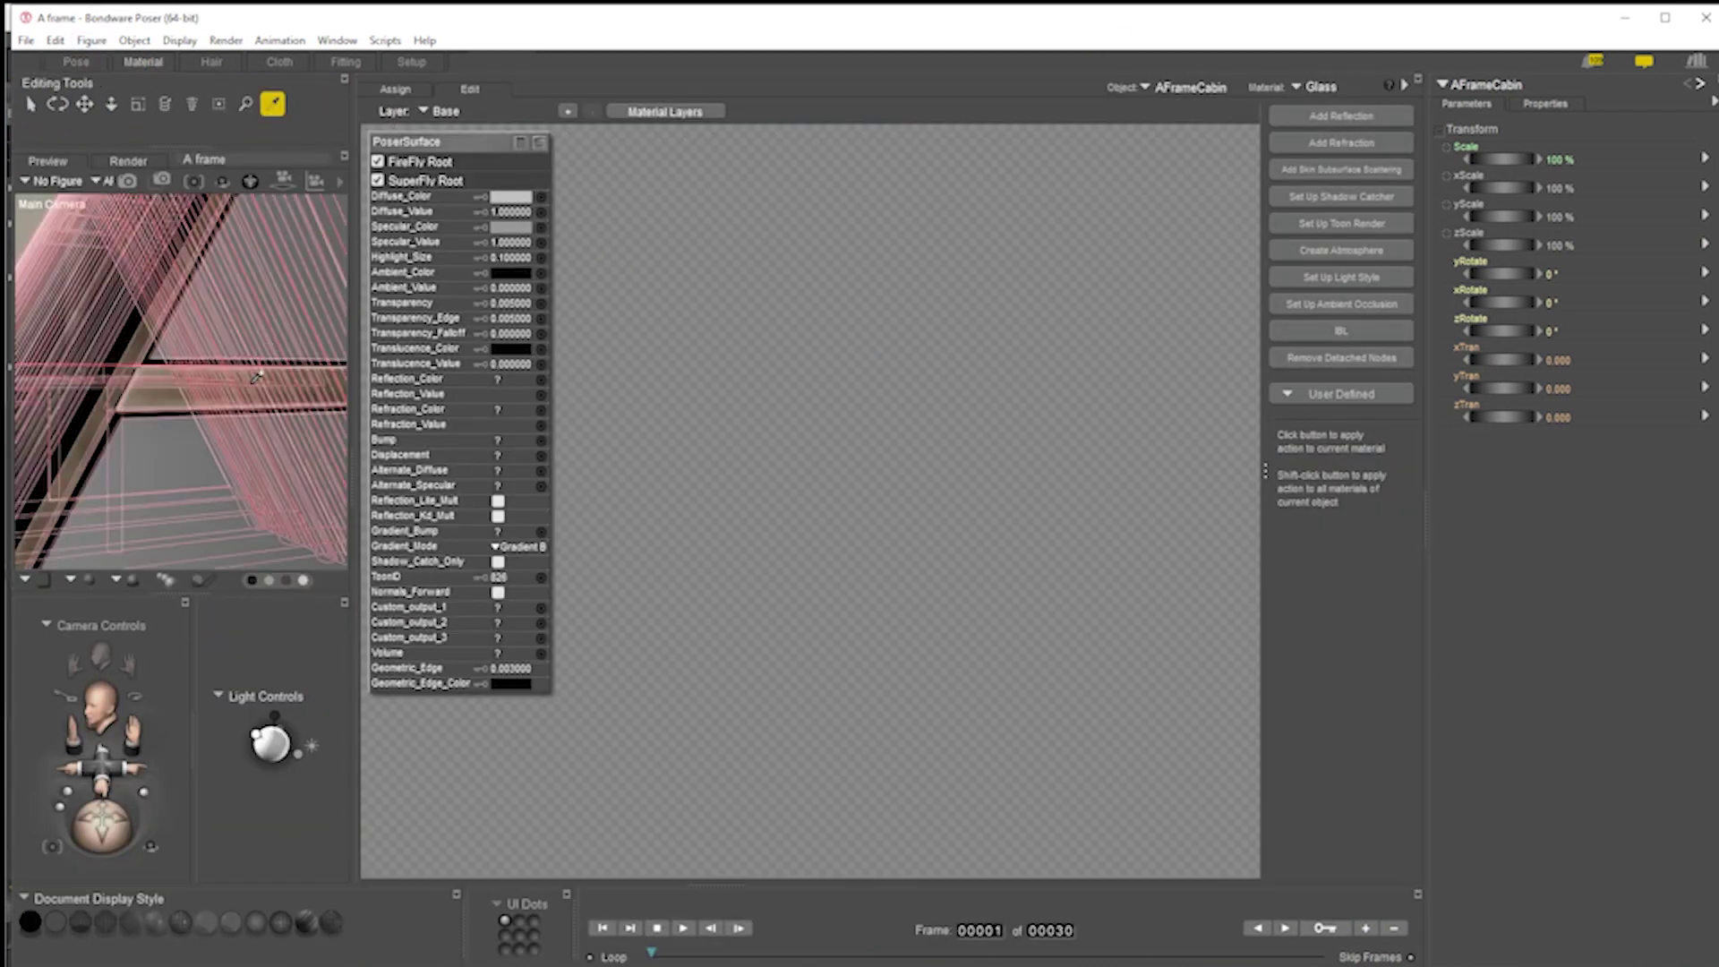
left_click(261, 348)
left_click(508, 197)
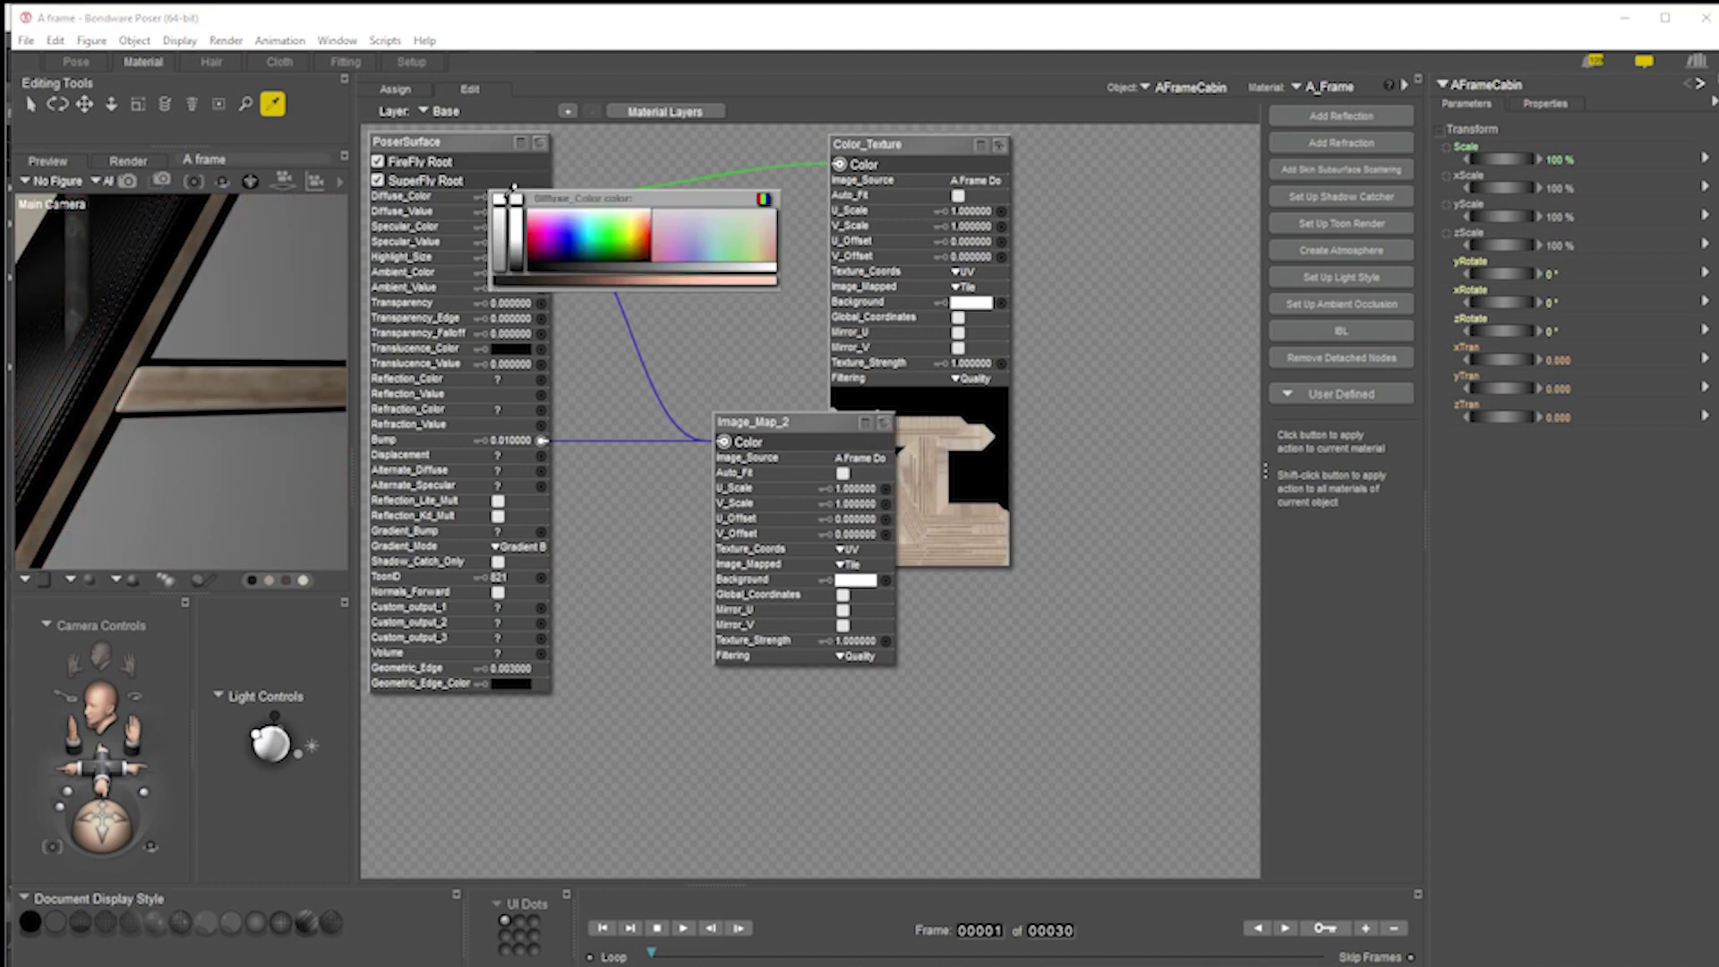
left_click(766, 196)
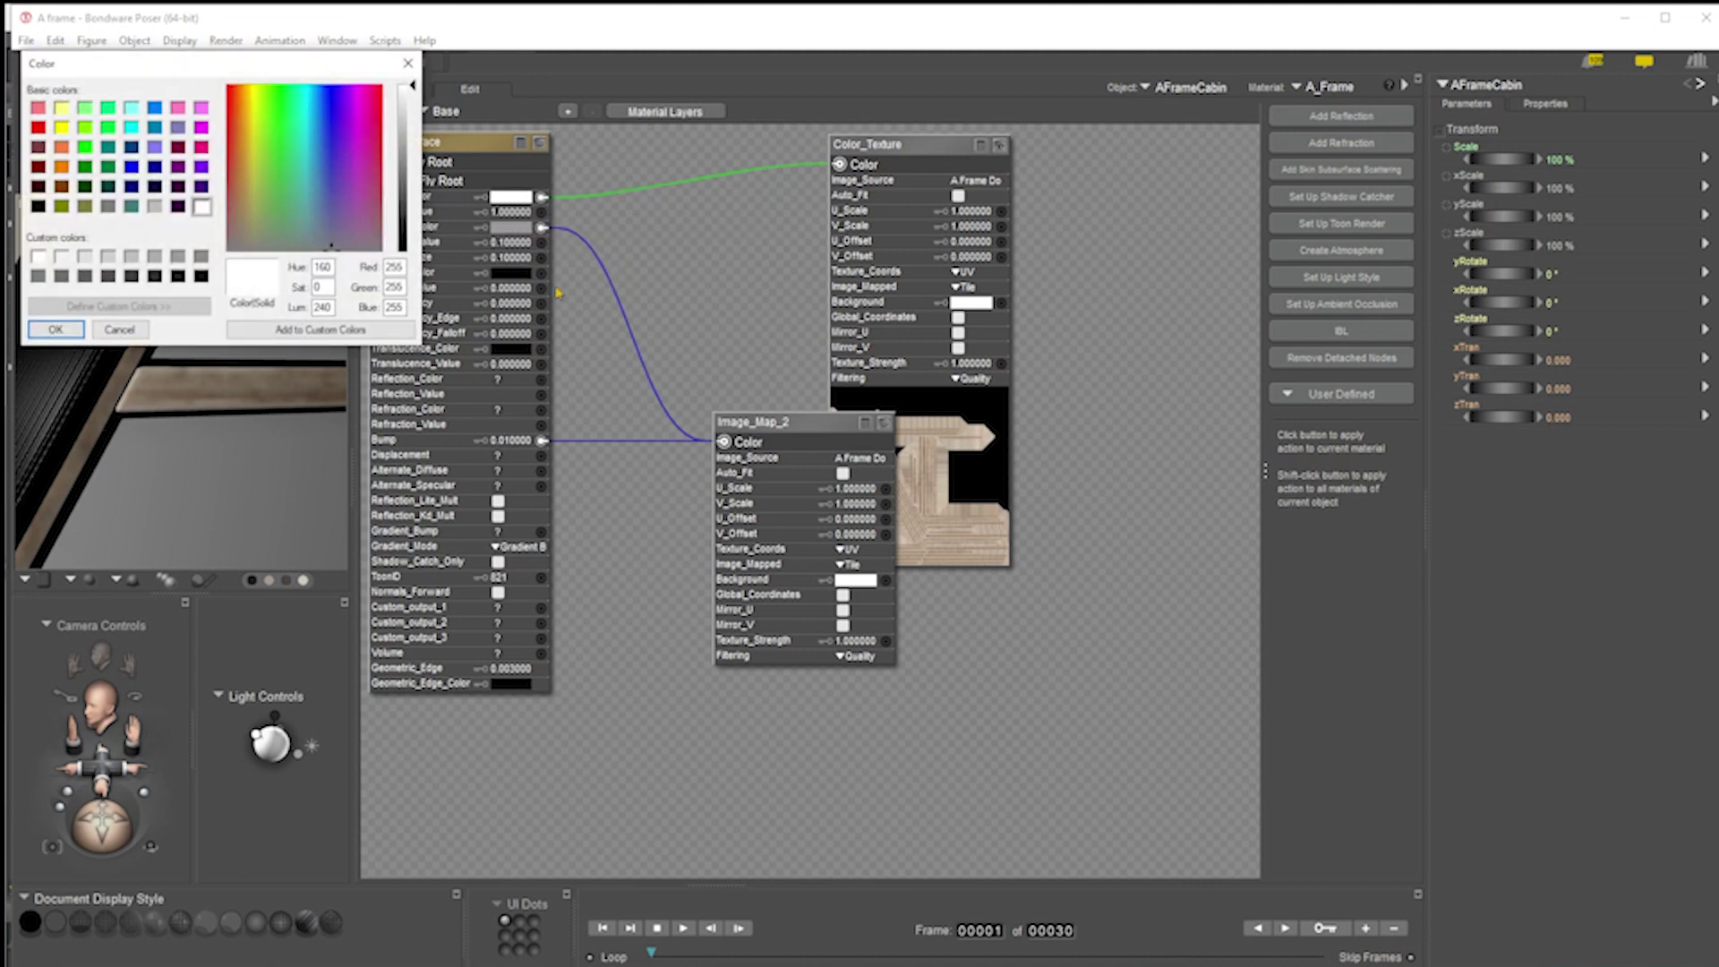
double_click(398, 268)
type("192")
key("Tab")
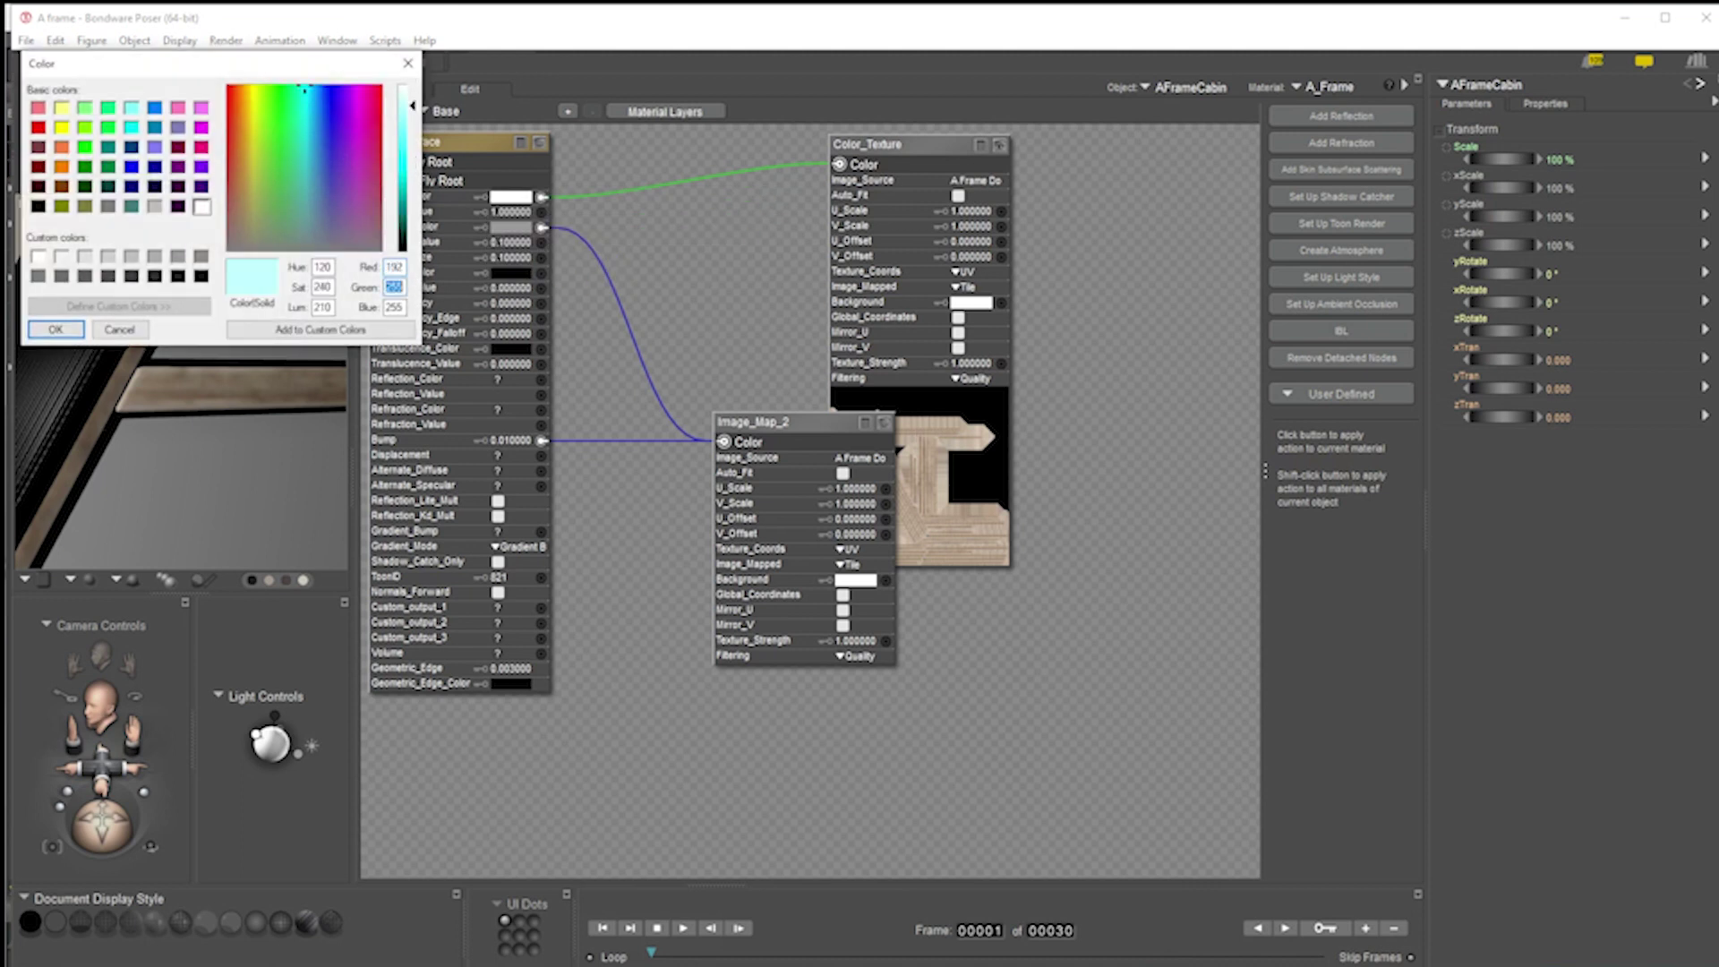
type("192")
key("Tab")
type("192")
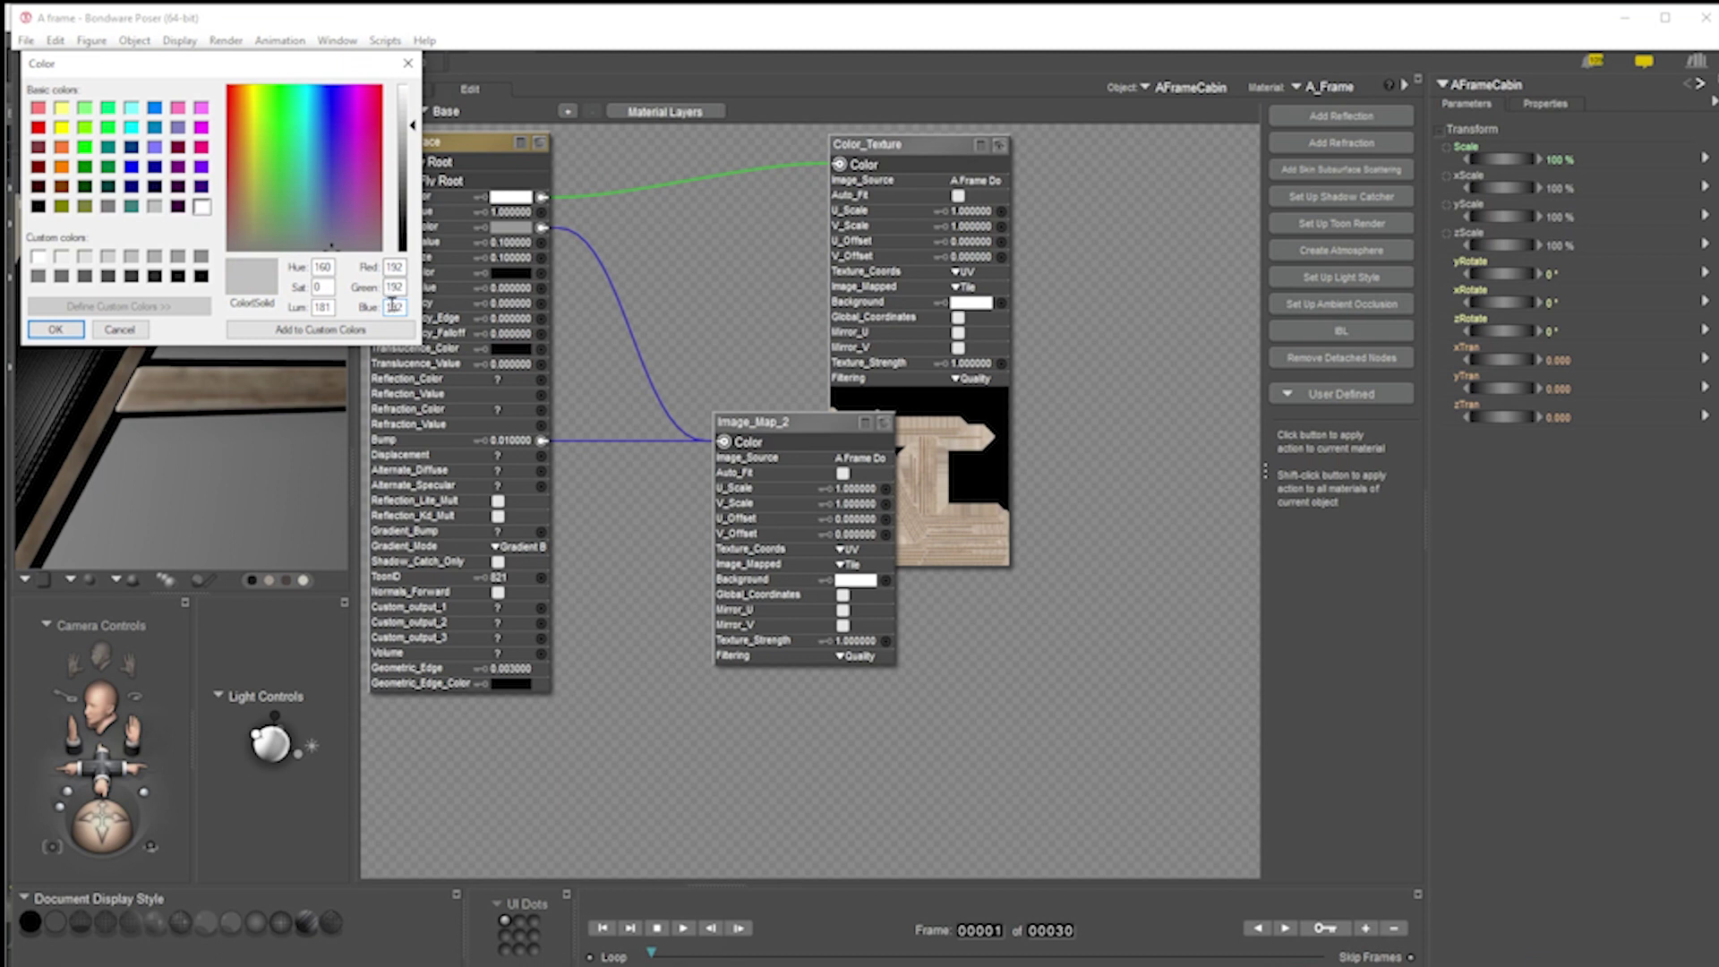
left_click(56, 332)
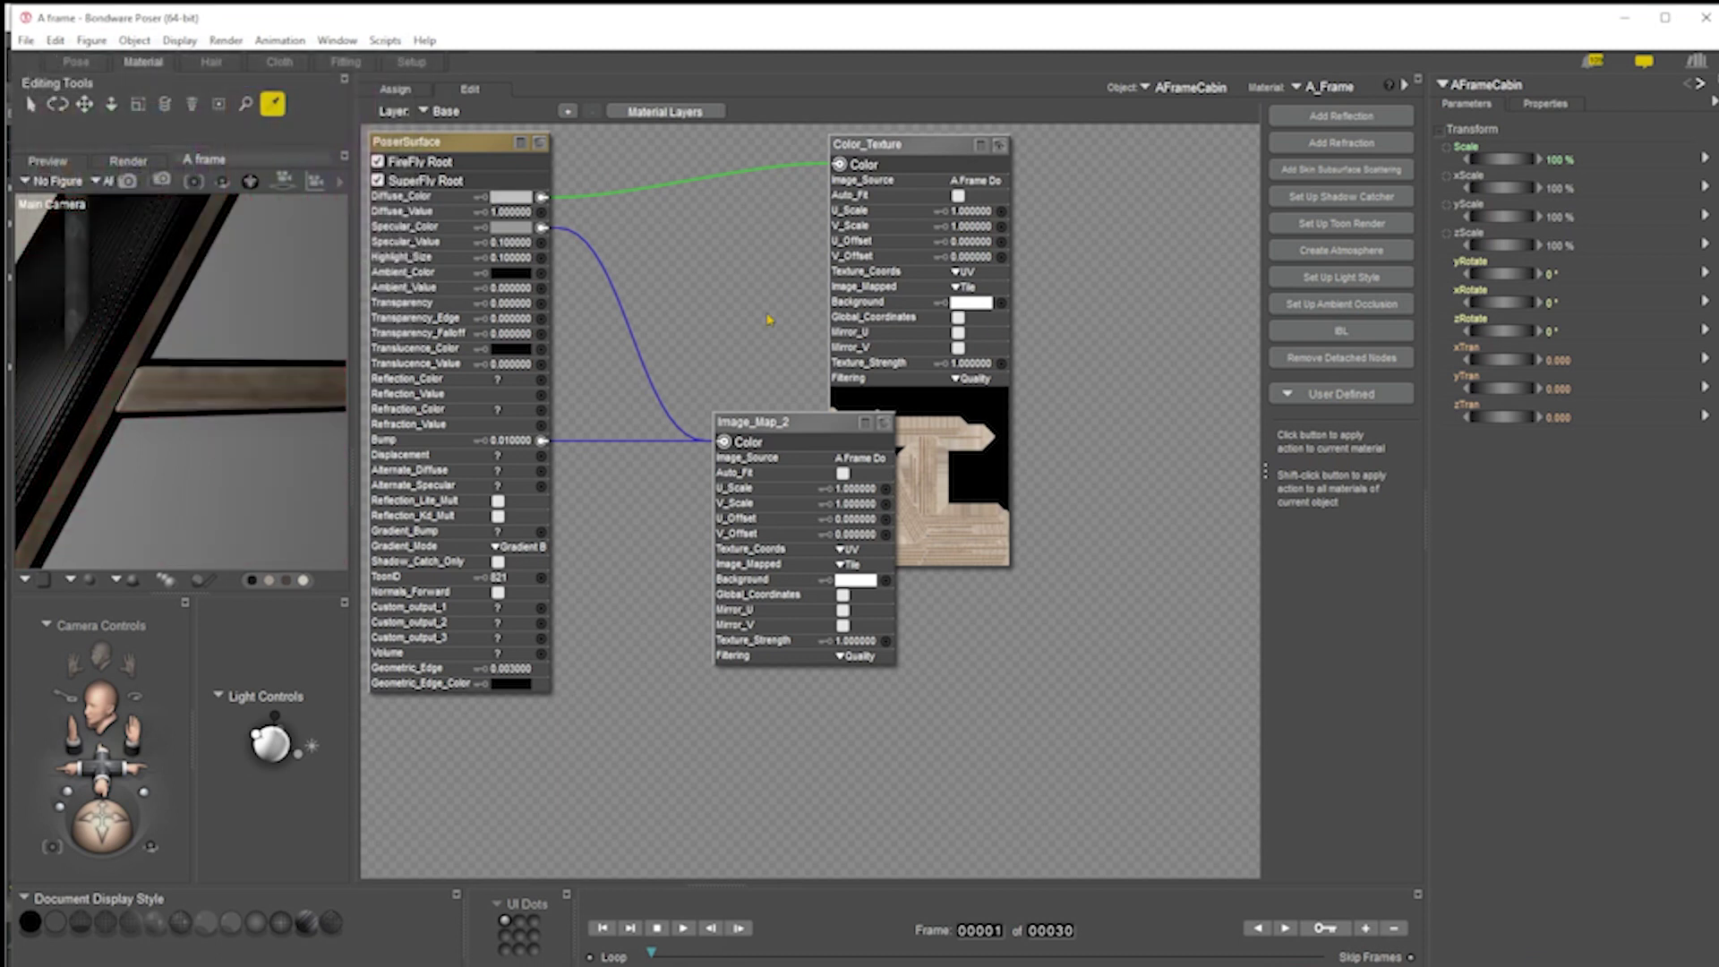
Render the beam joint again in DAZ Studio and compare it with the recent render in Poser's Pose room
left_click(76, 62)
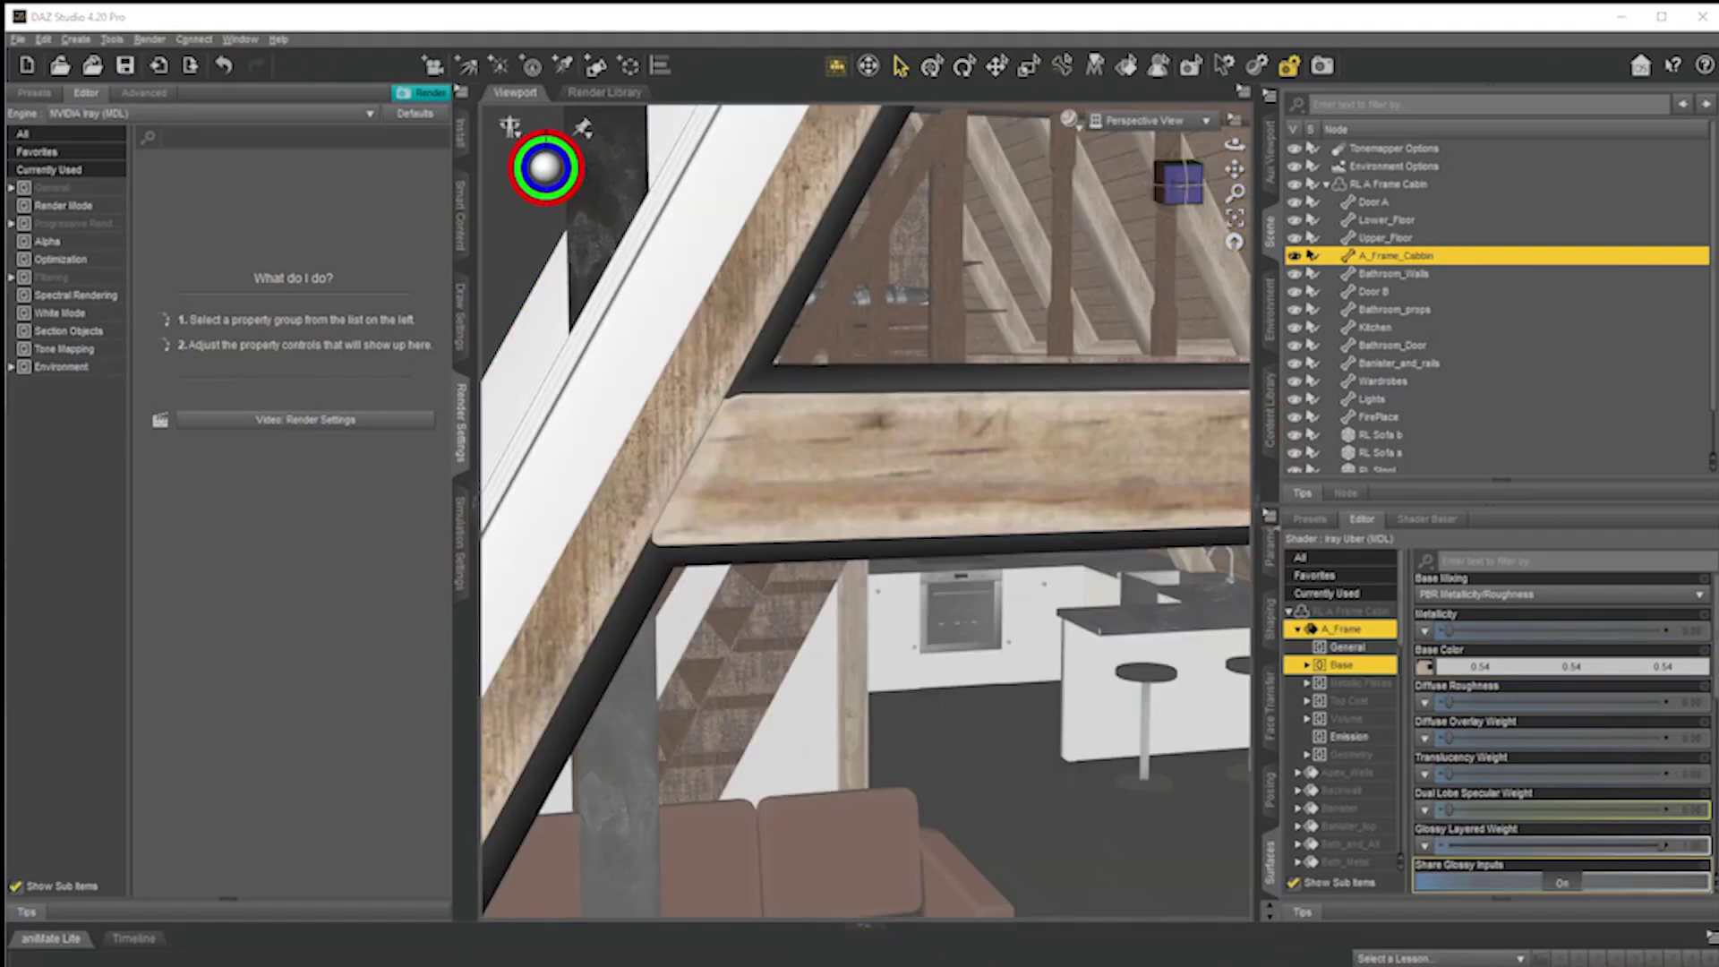
key("ctrl+r")
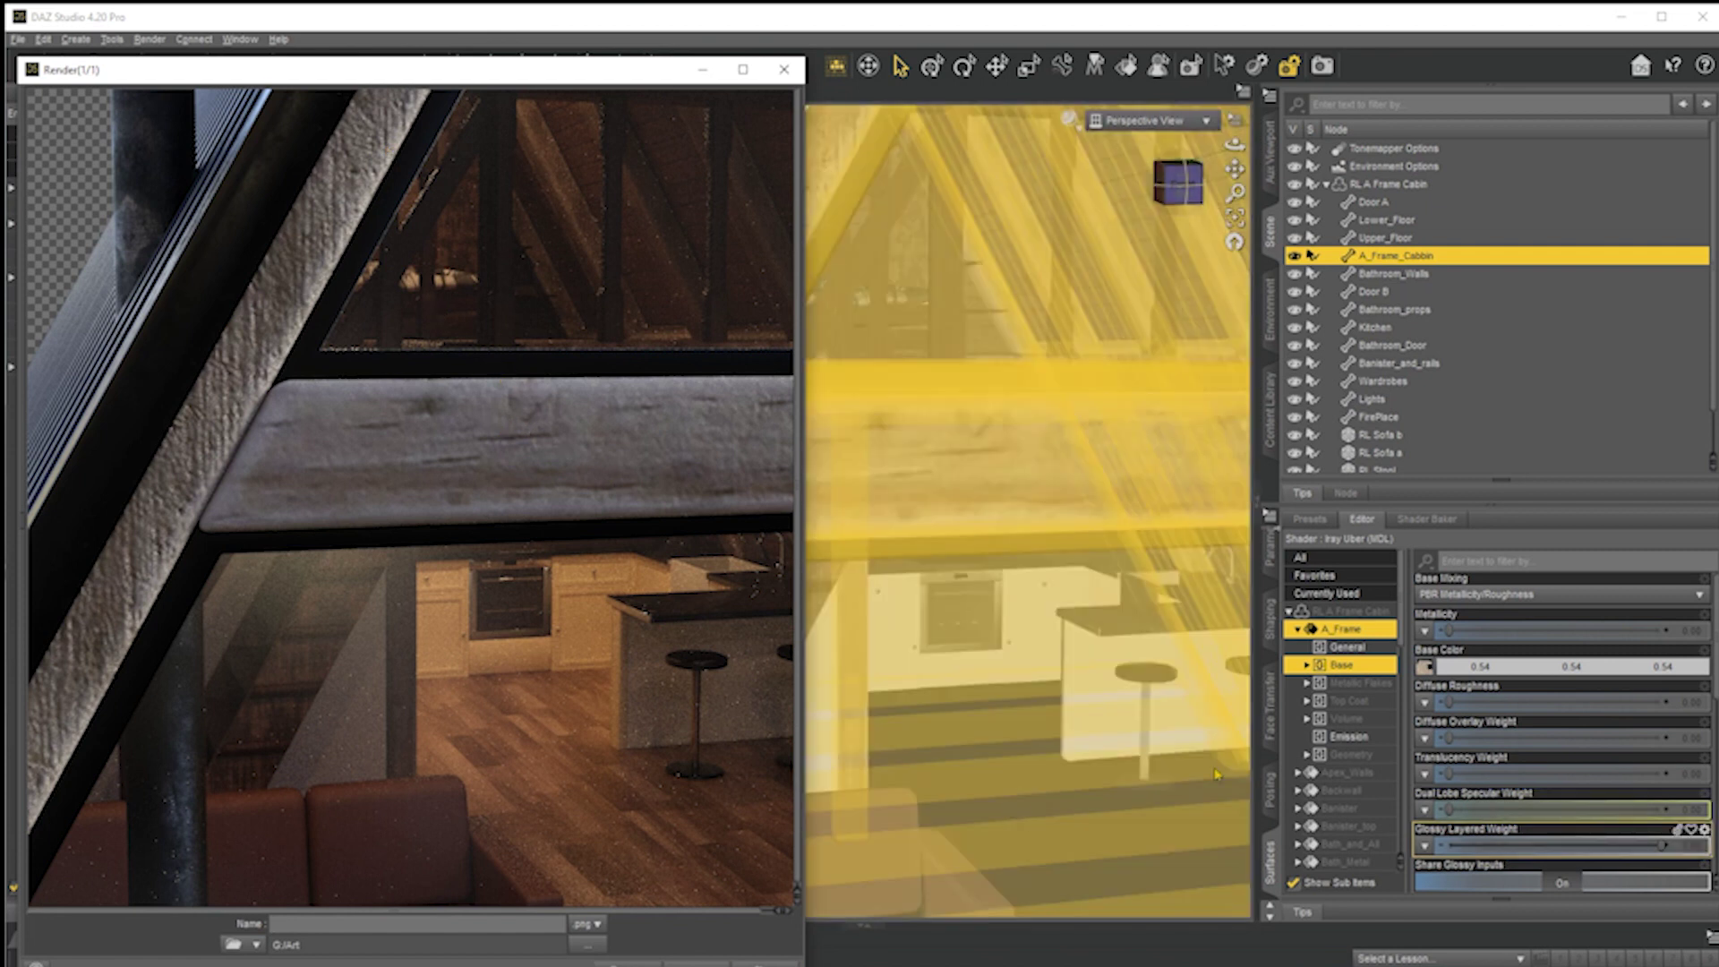
left_click(1278, 34)
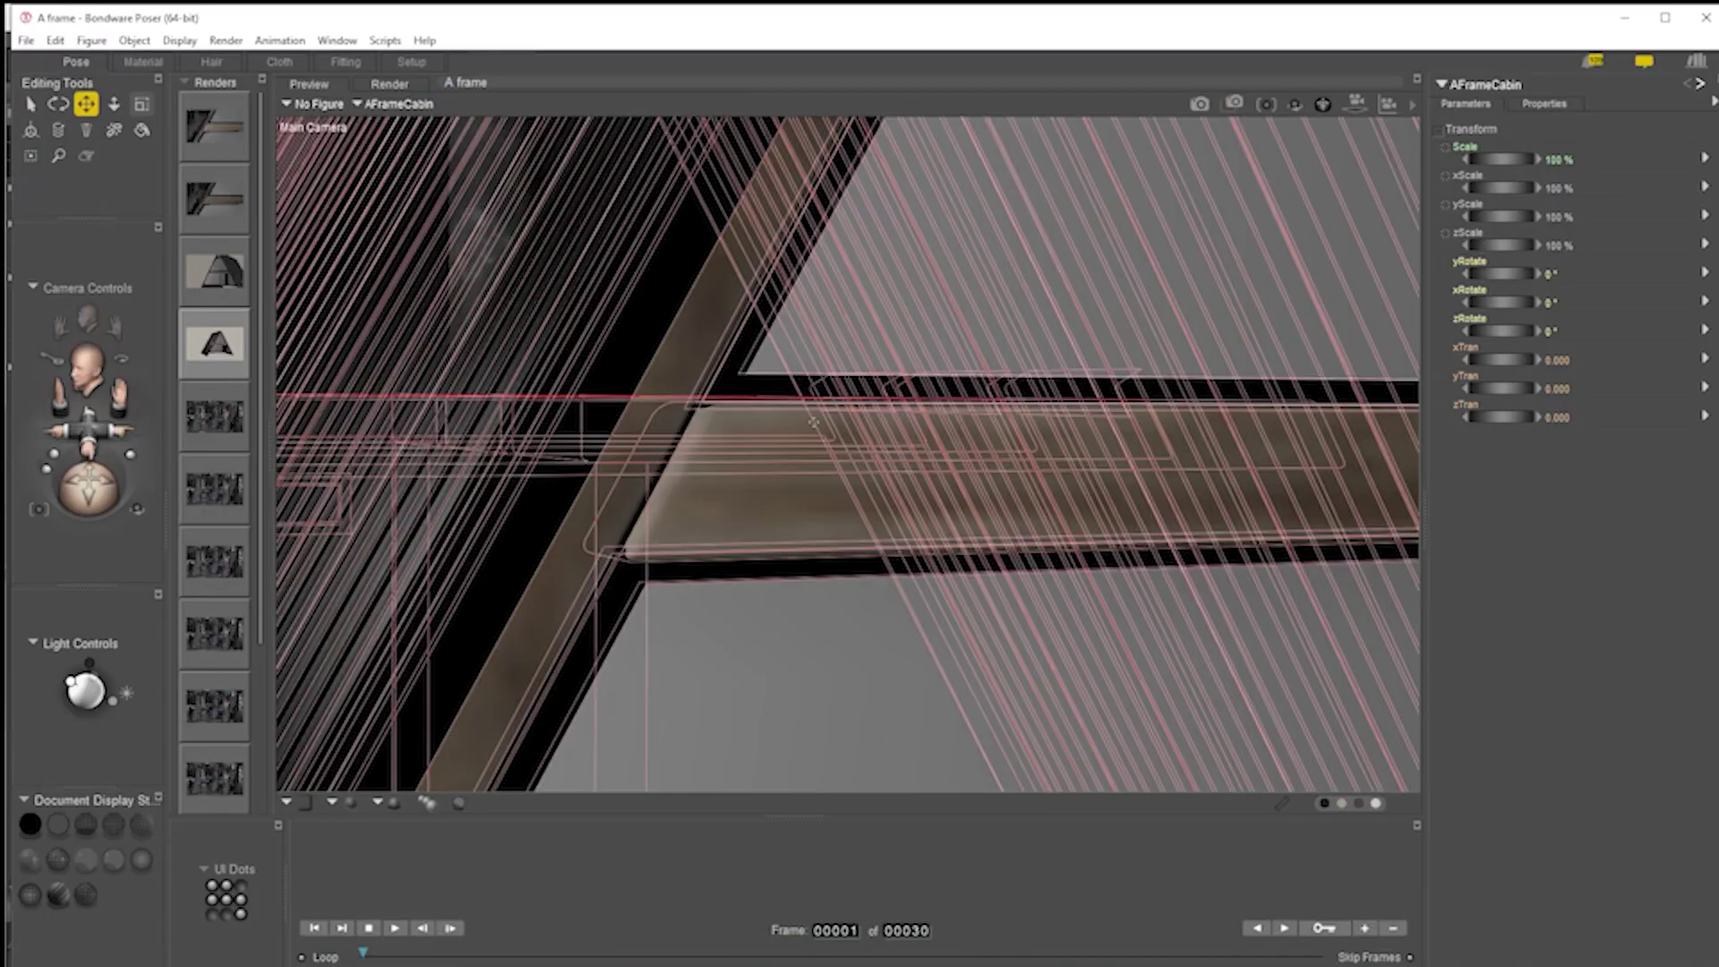
left_click(209, 151)
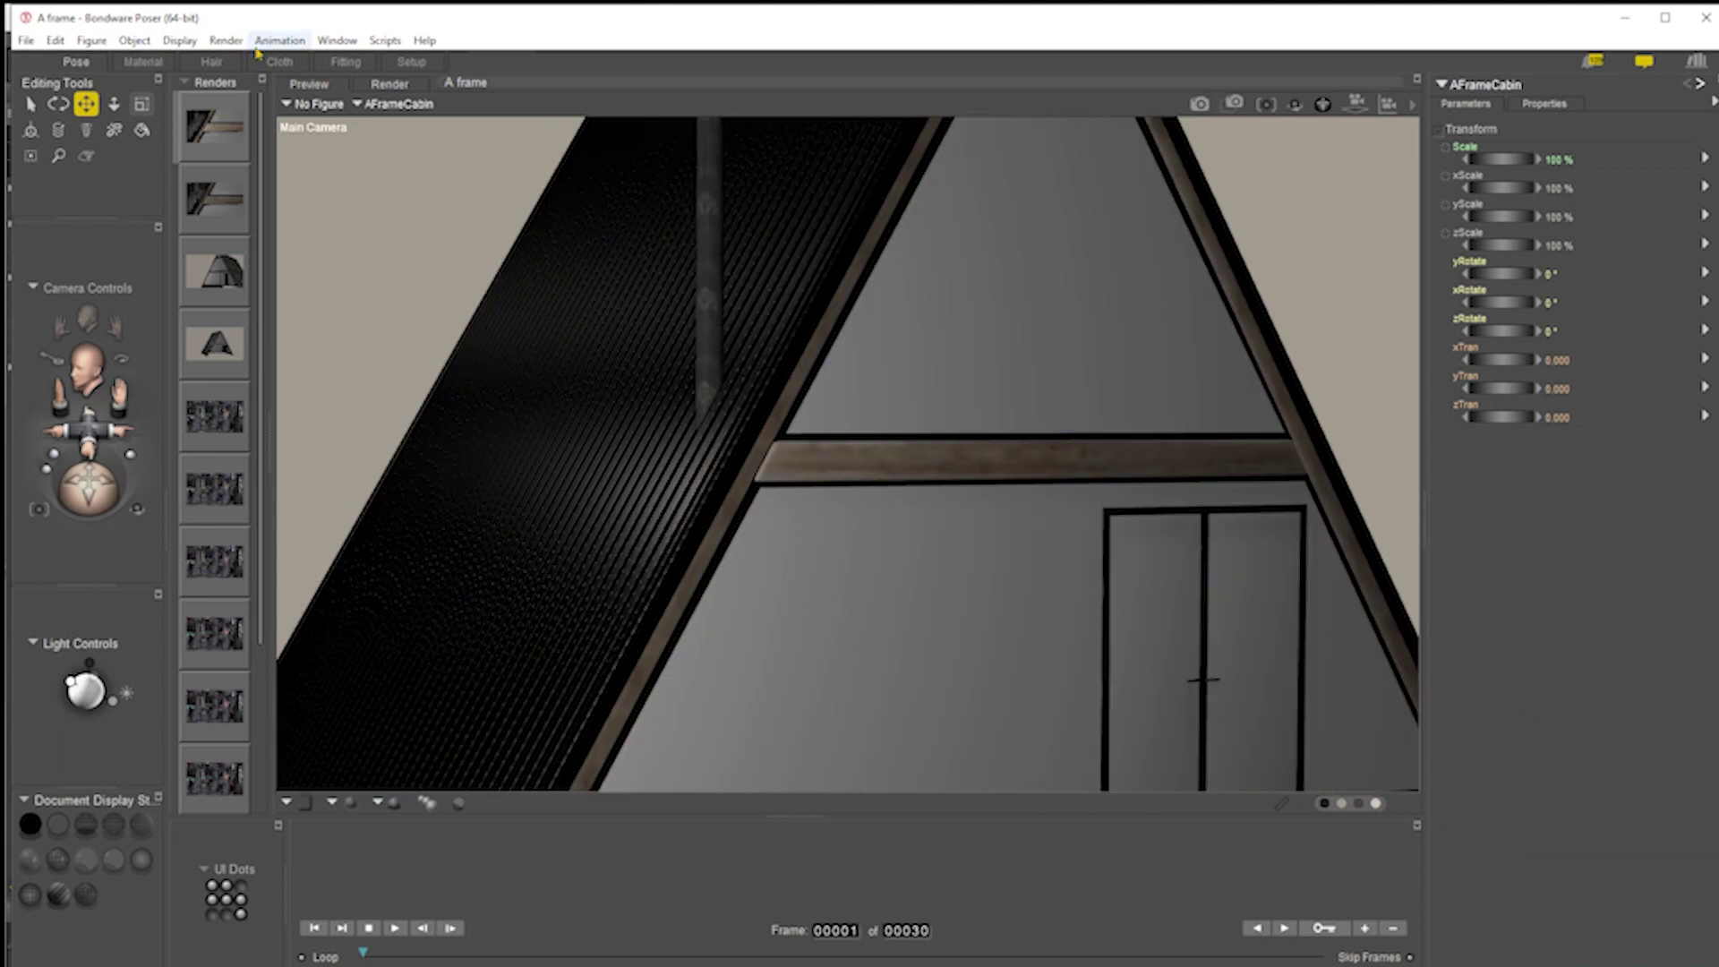
Open the Library as a floating window, shorten it to fit the screen and place it over the viewport
left_click(337, 41)
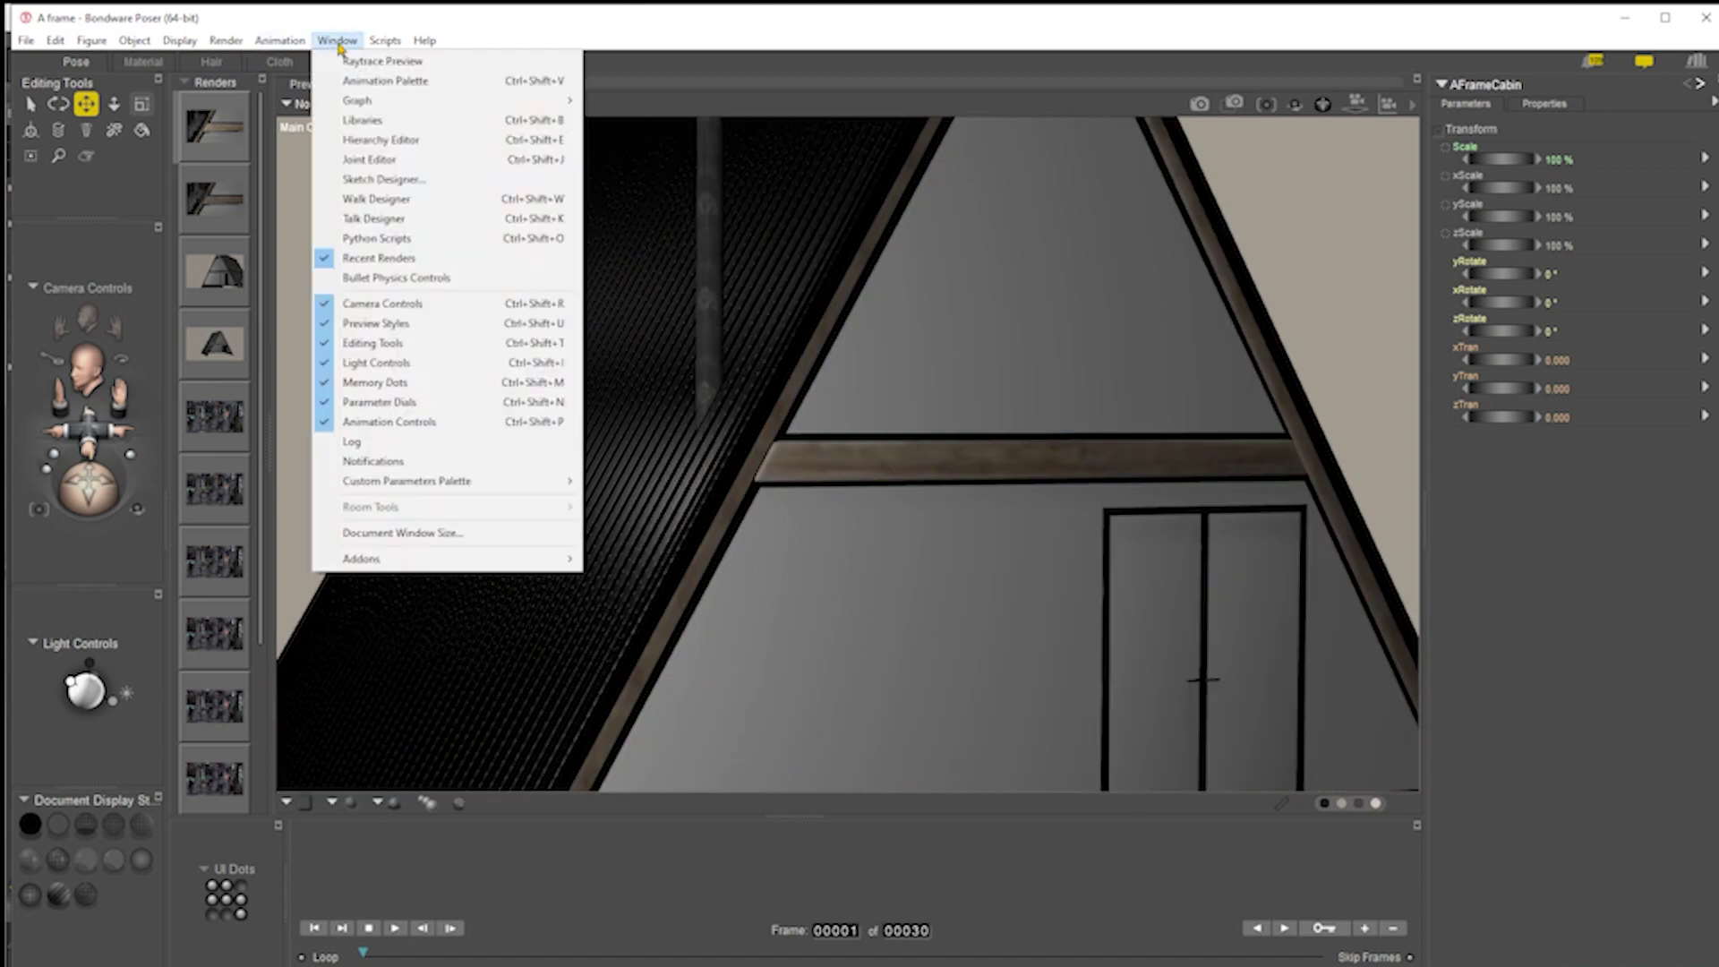
left_click(389, 120)
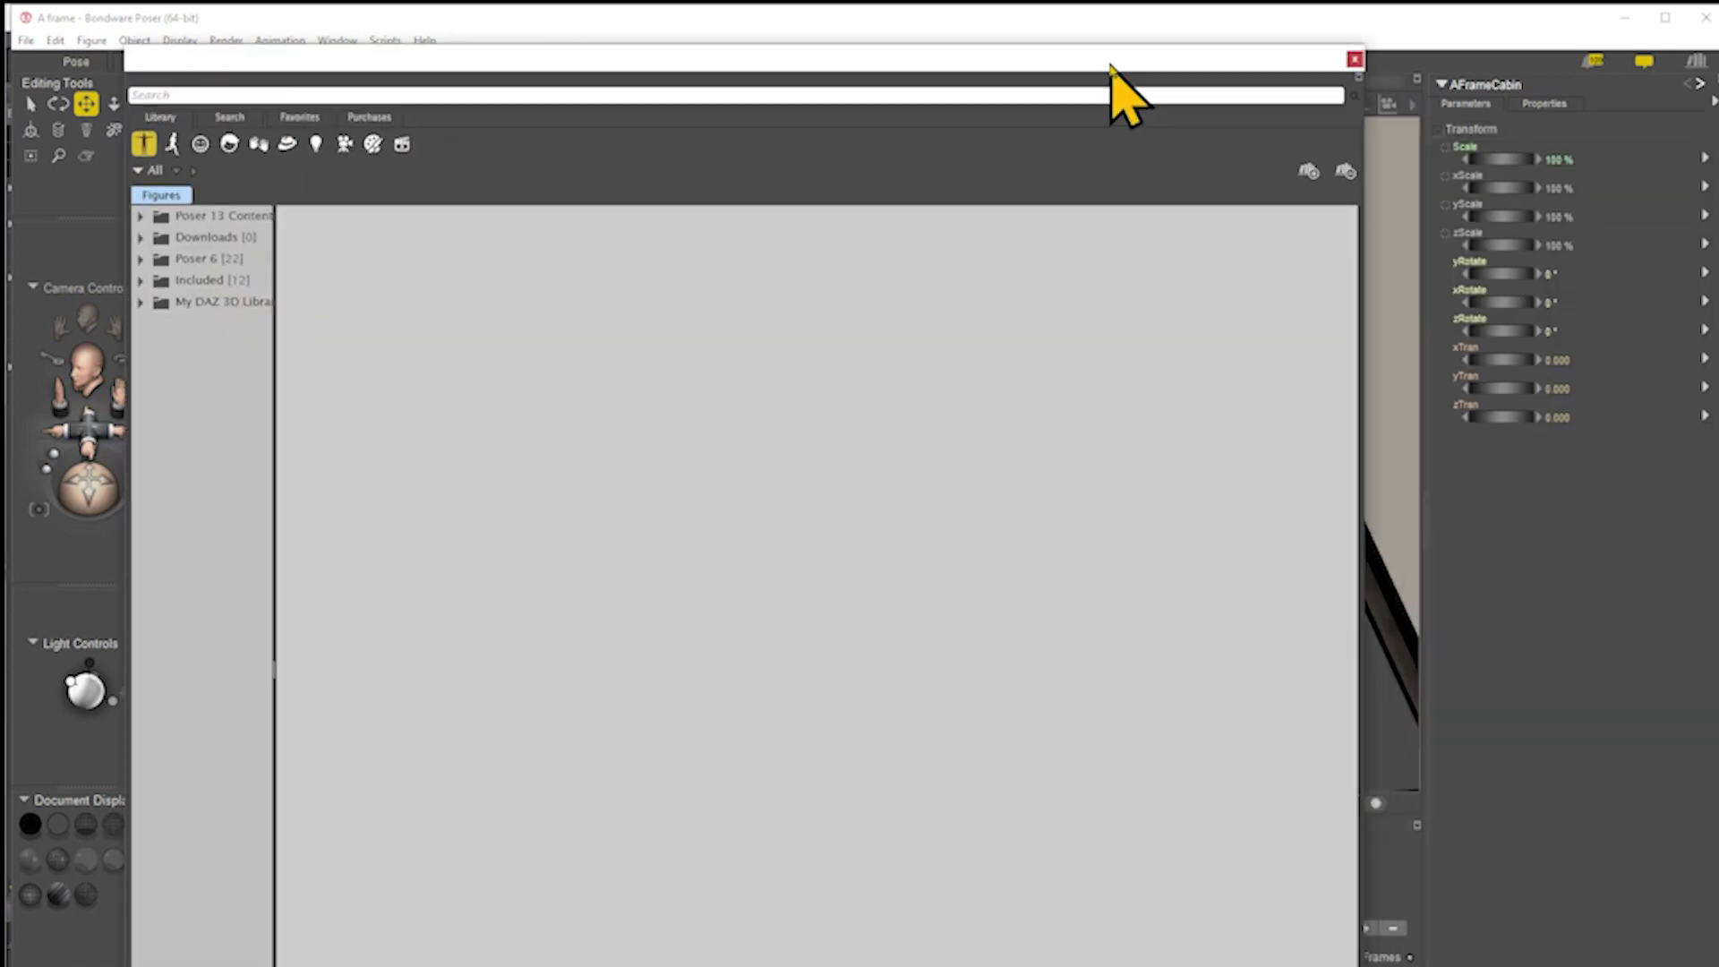
left_click_drag(1105, 57, 1222, 61)
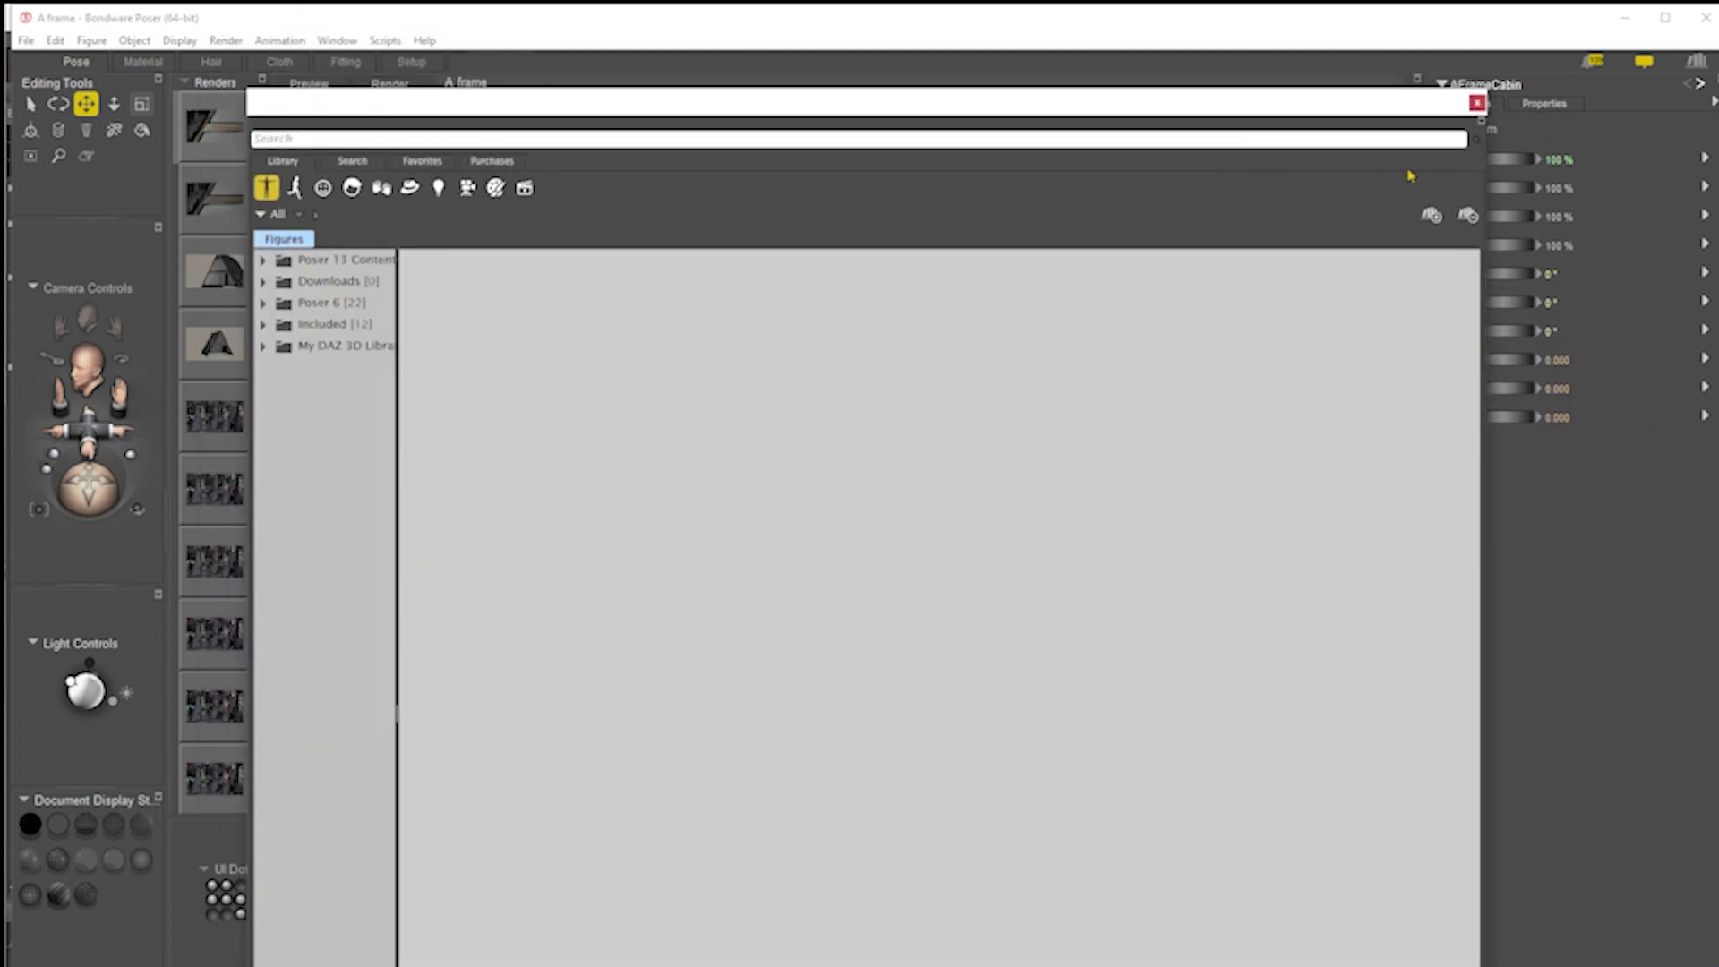
left_click_drag(474, 108, 675, 77)
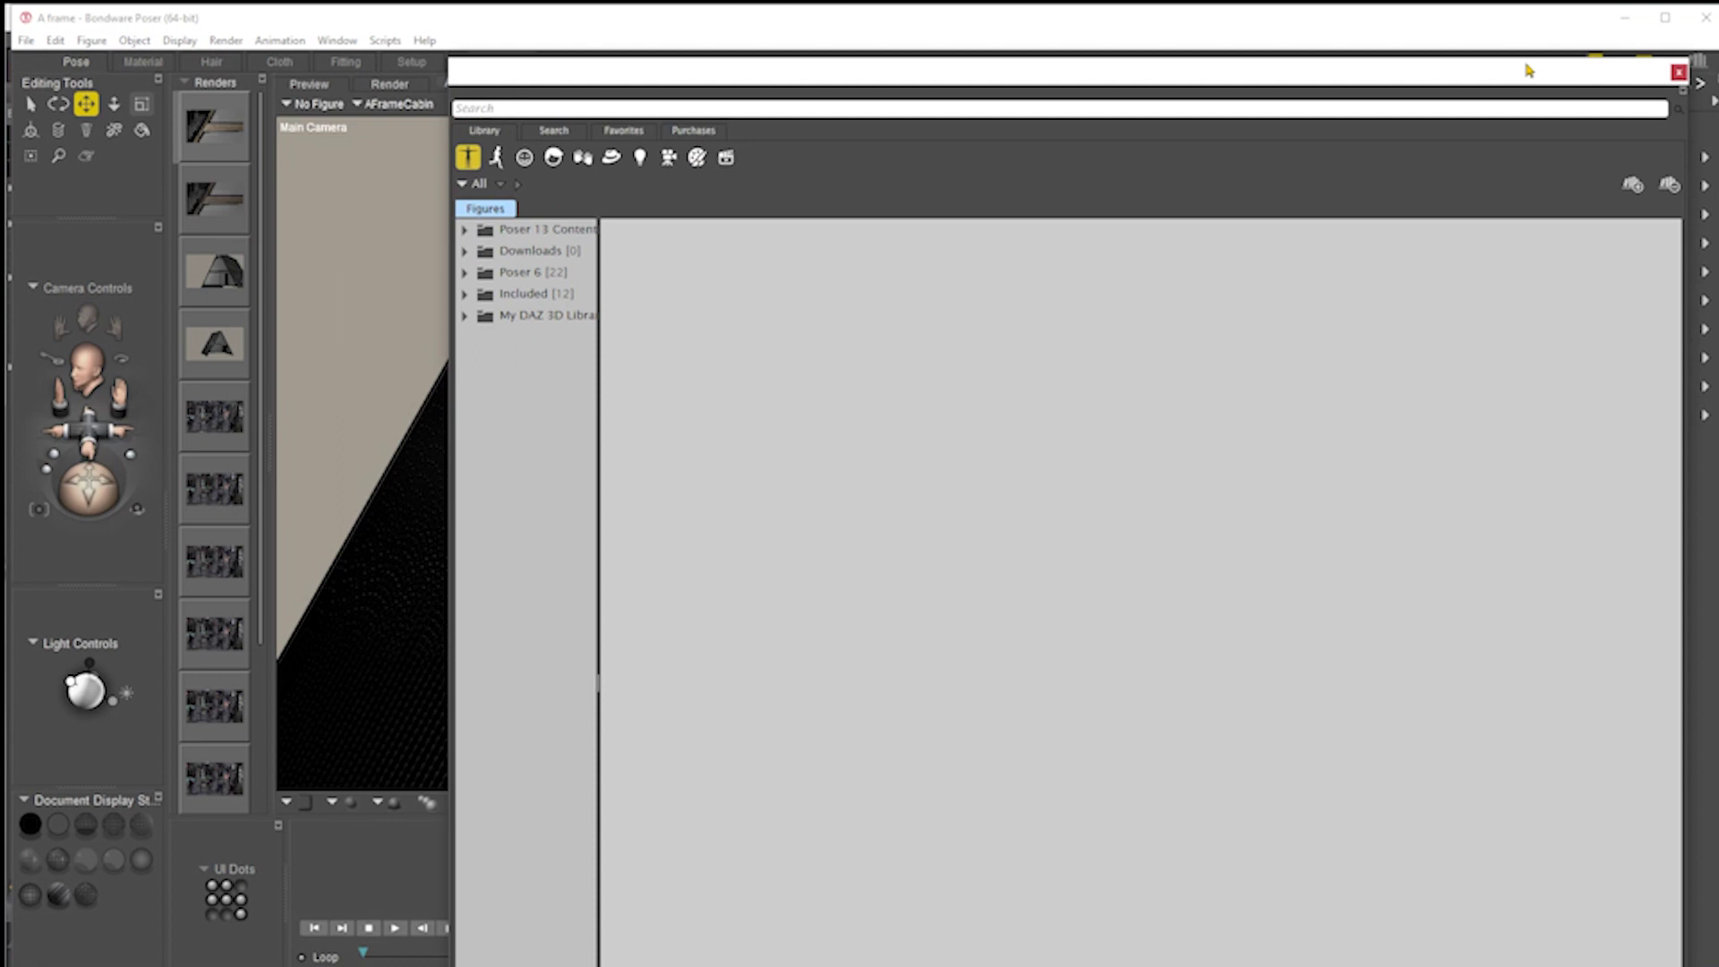
left_click_drag(1524, 61, 1337, 140)
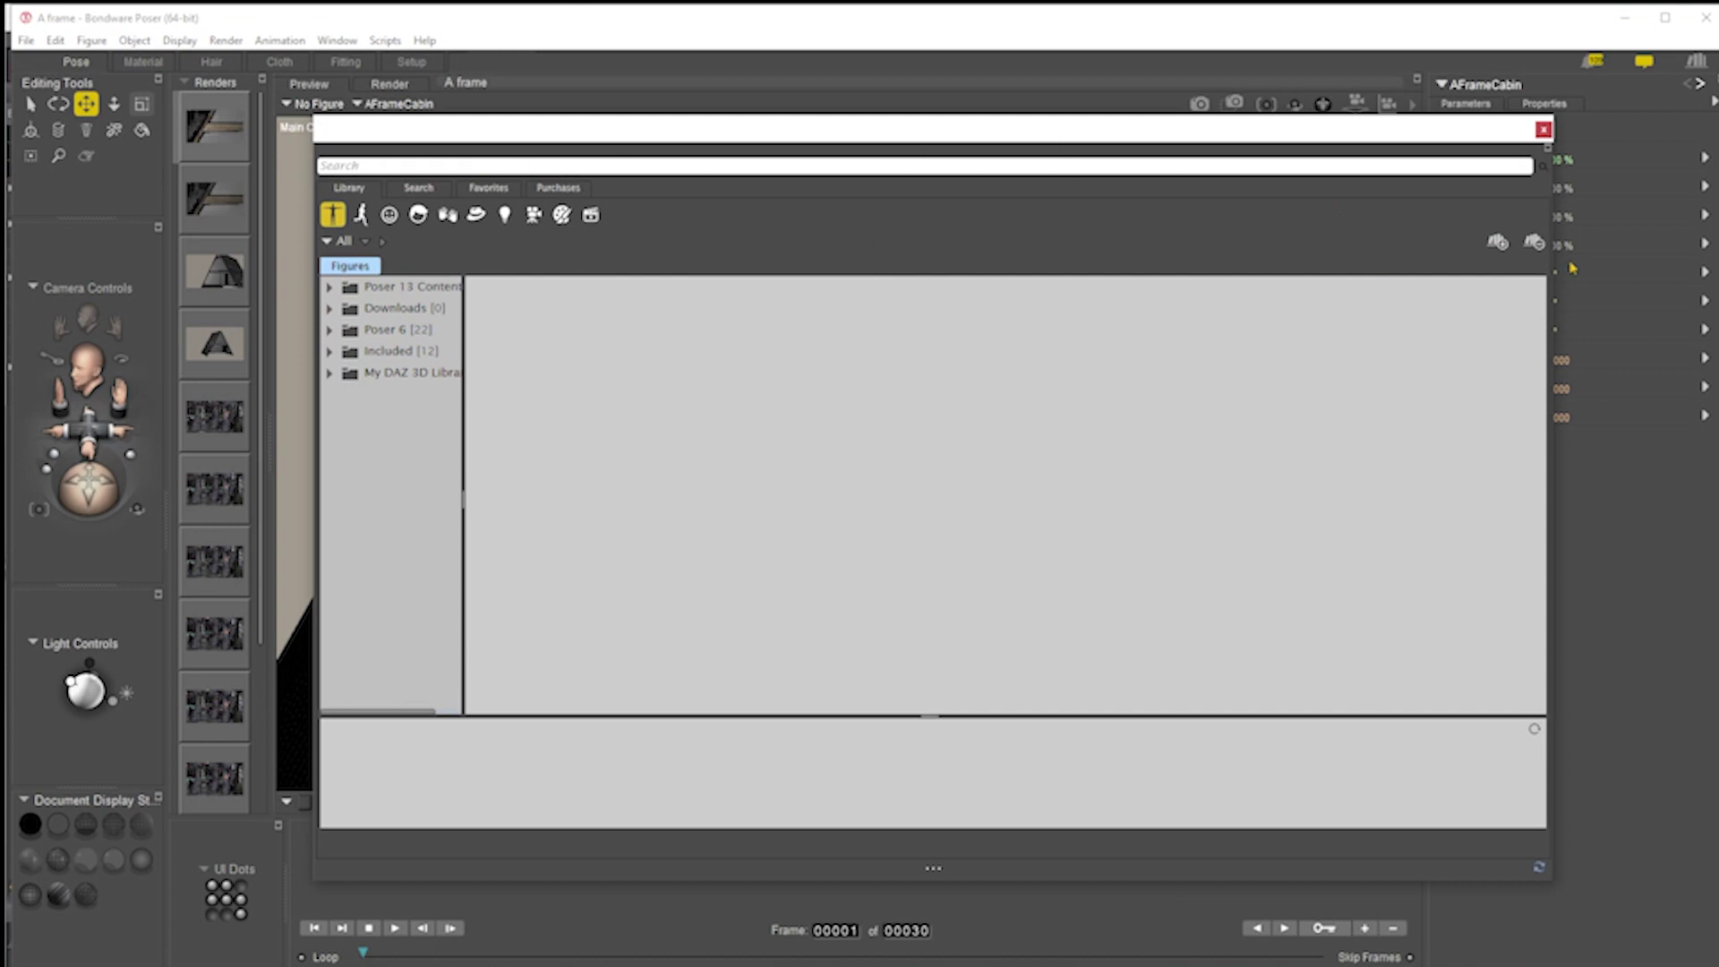
left_click(1547, 149)
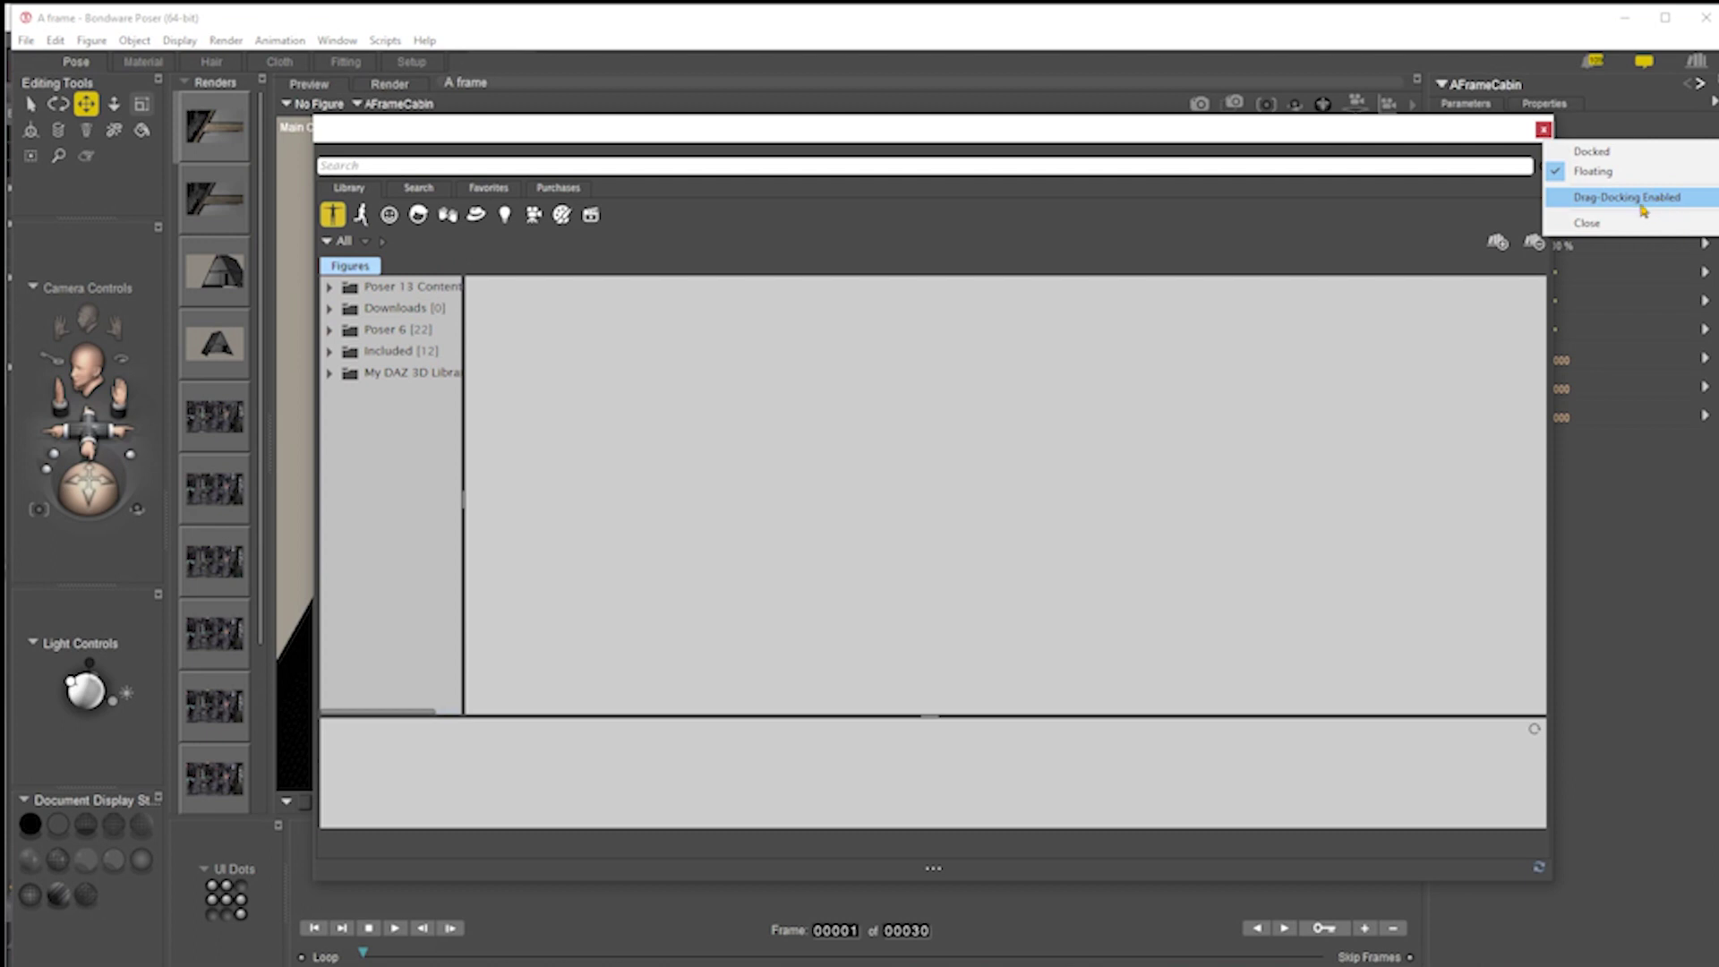
left_click(1259, 528)
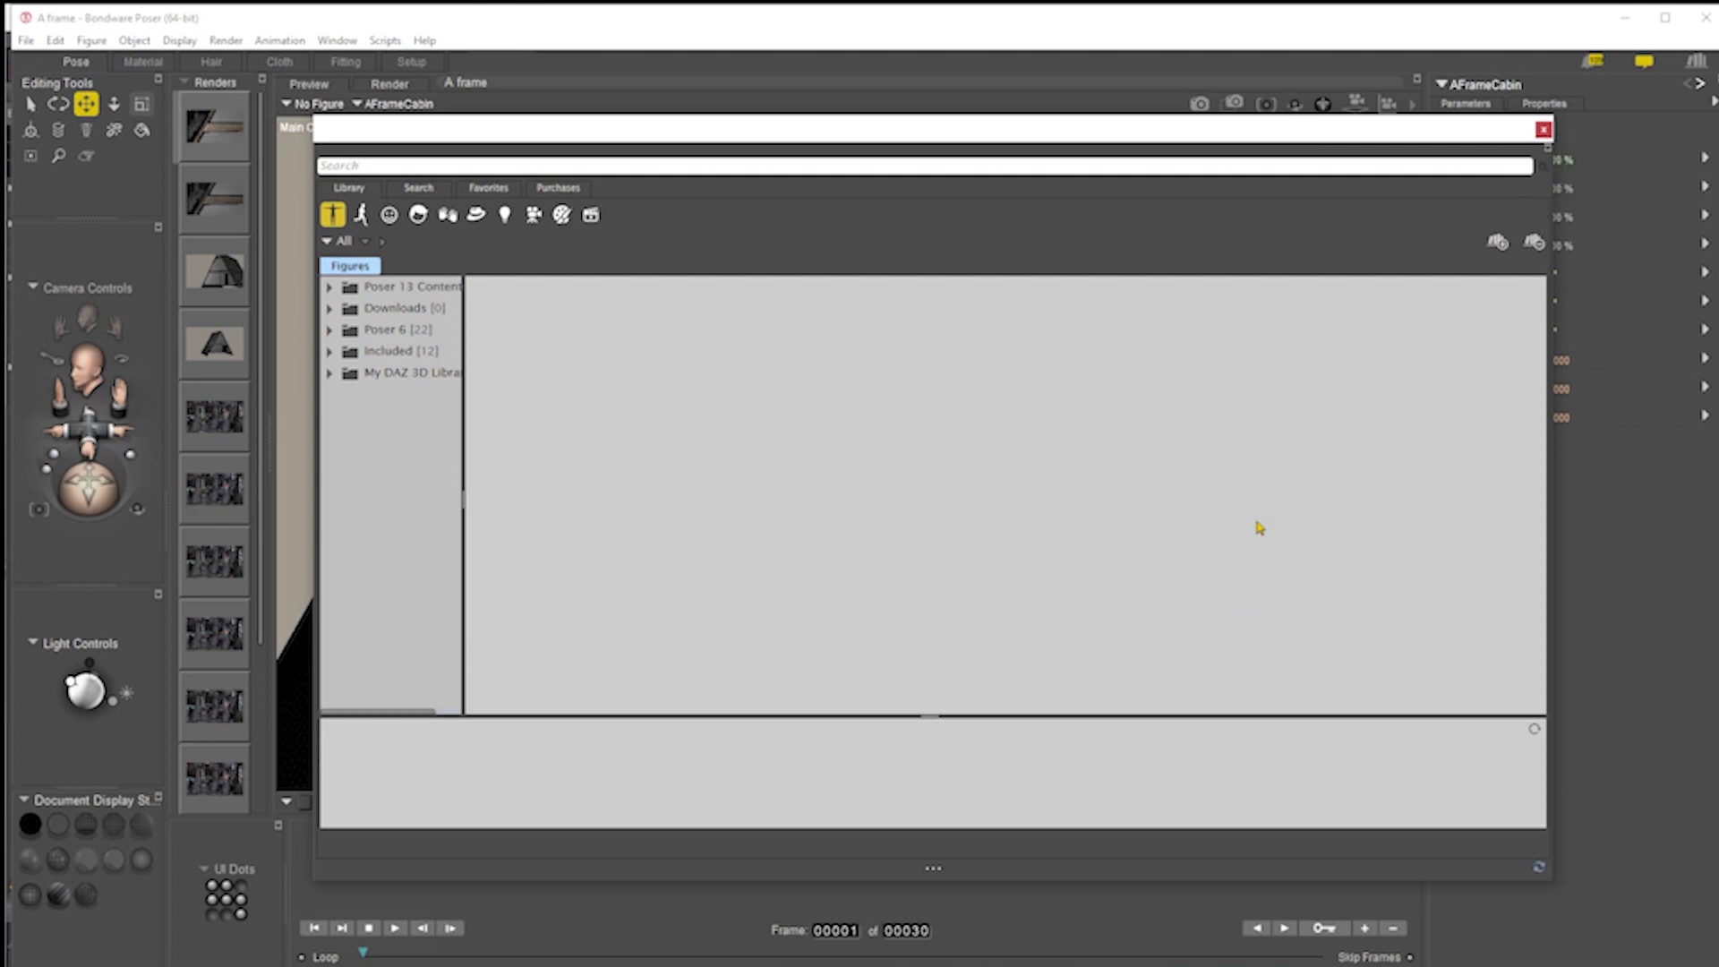
Switch the Library to Materials and open the VinceBagna folder in the Poser 6 runtime
left_click(561, 214)
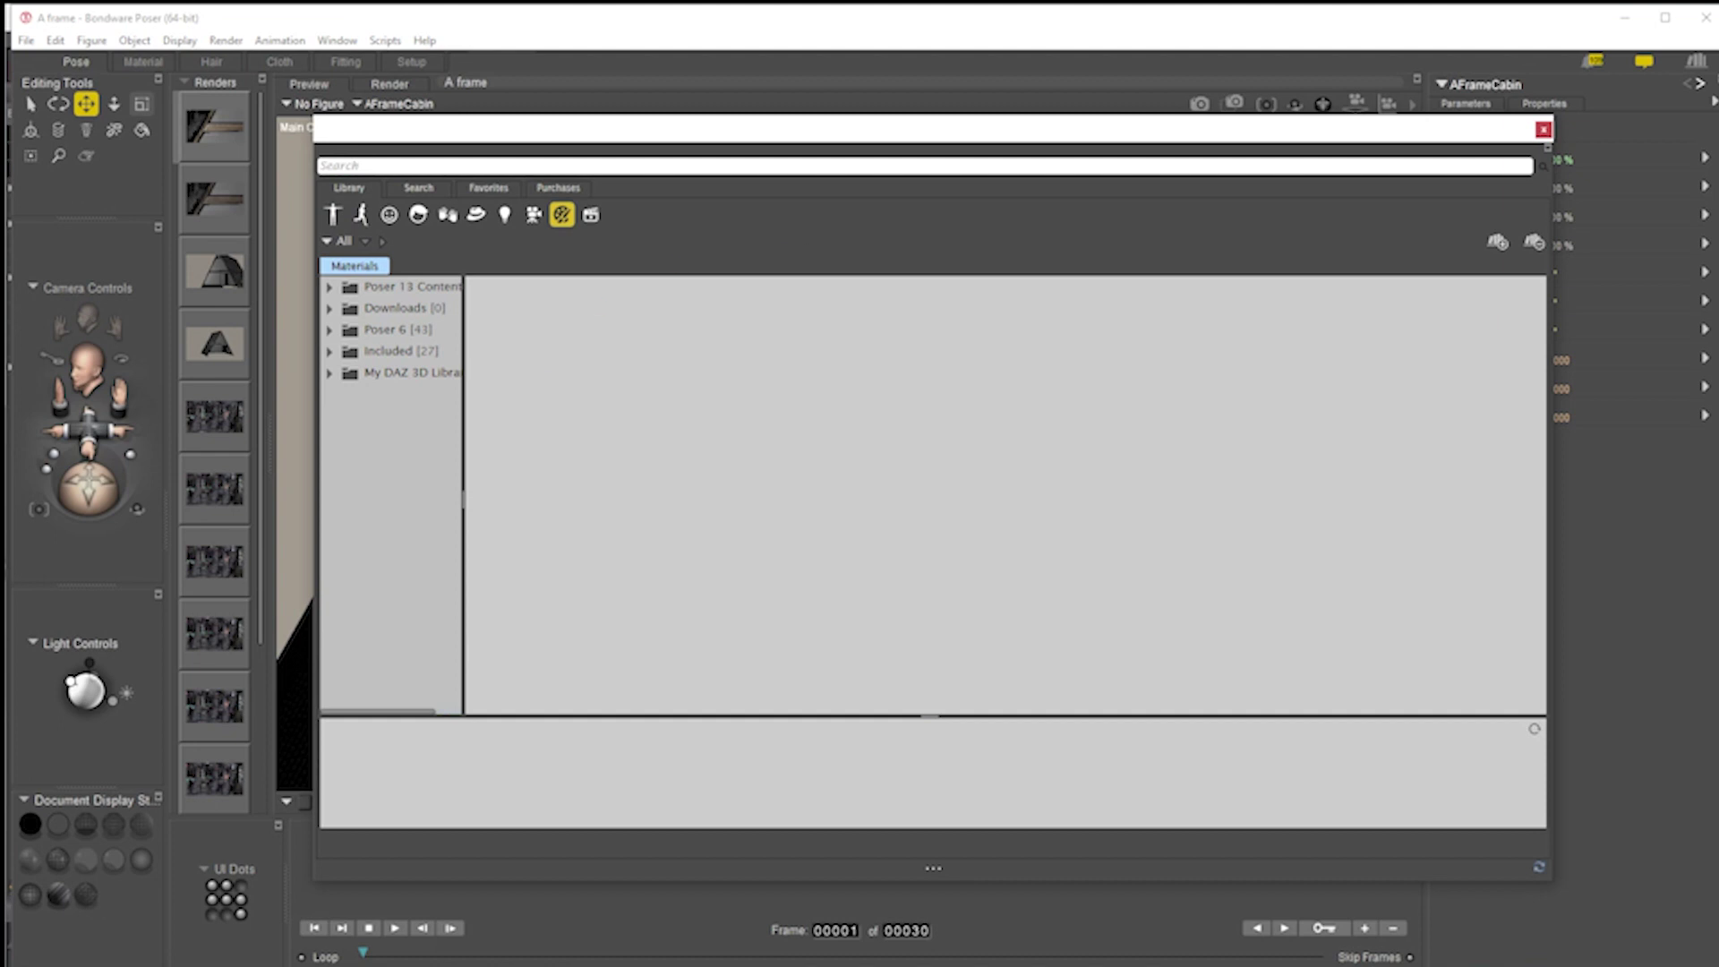
left_click(403, 329)
scroll(1452, 623, "down", 5)
left_click(1361, 658)
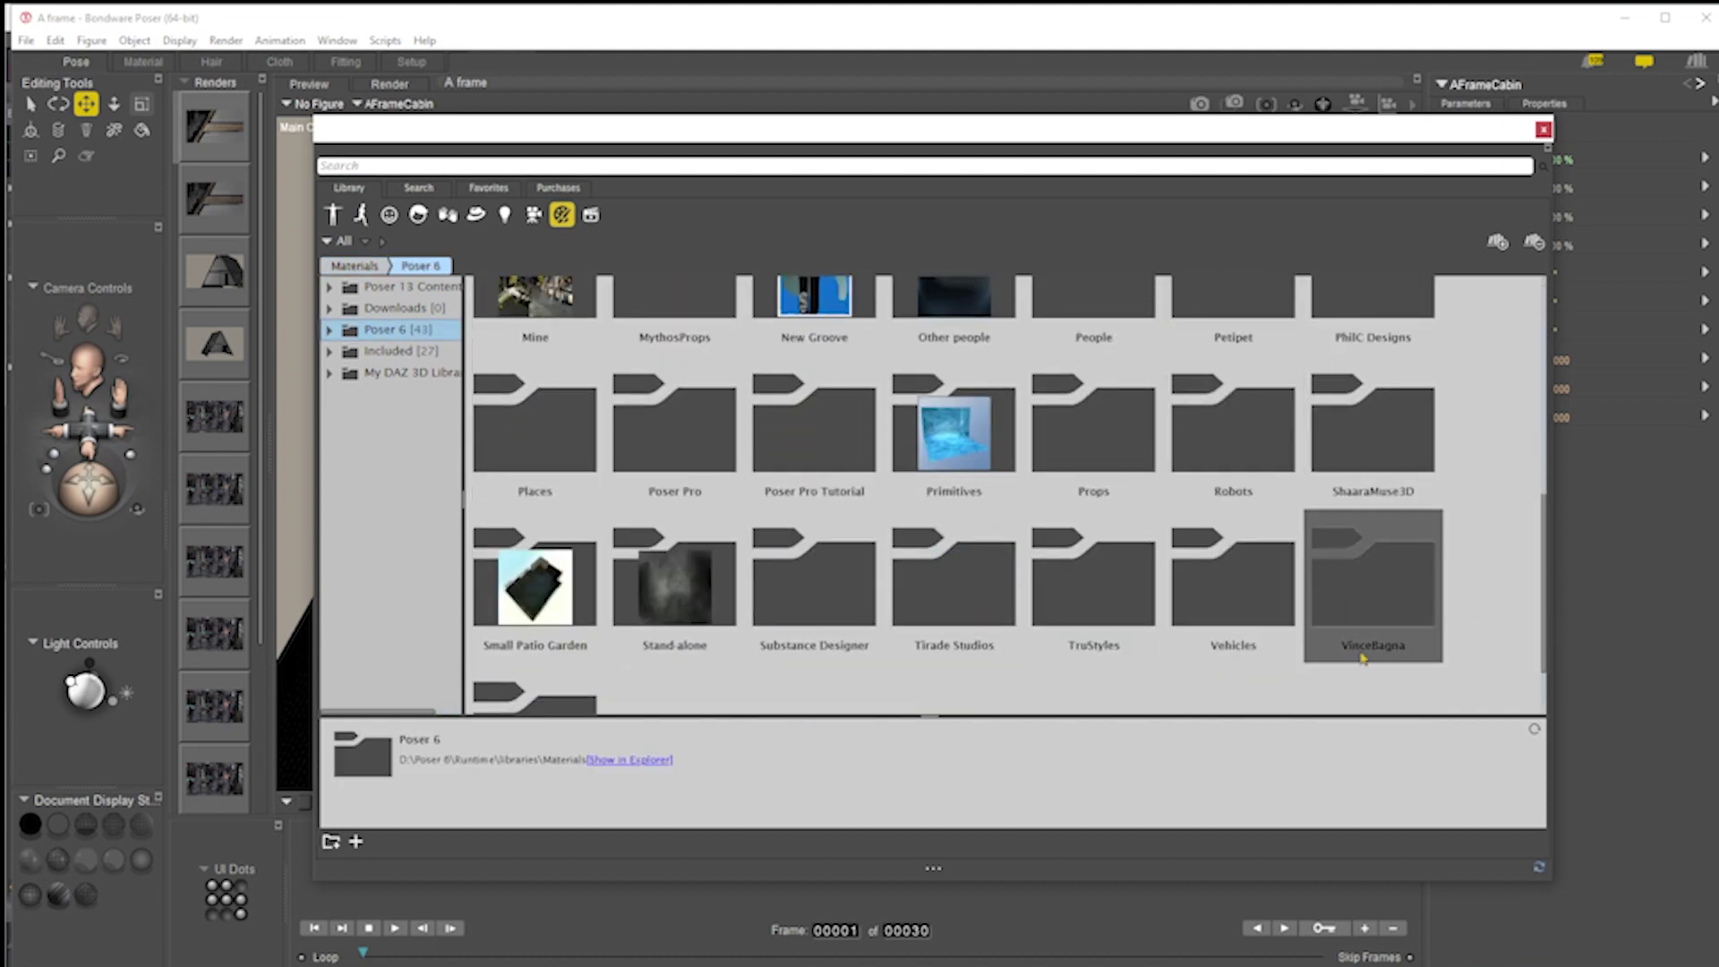
double_click(1371, 580)
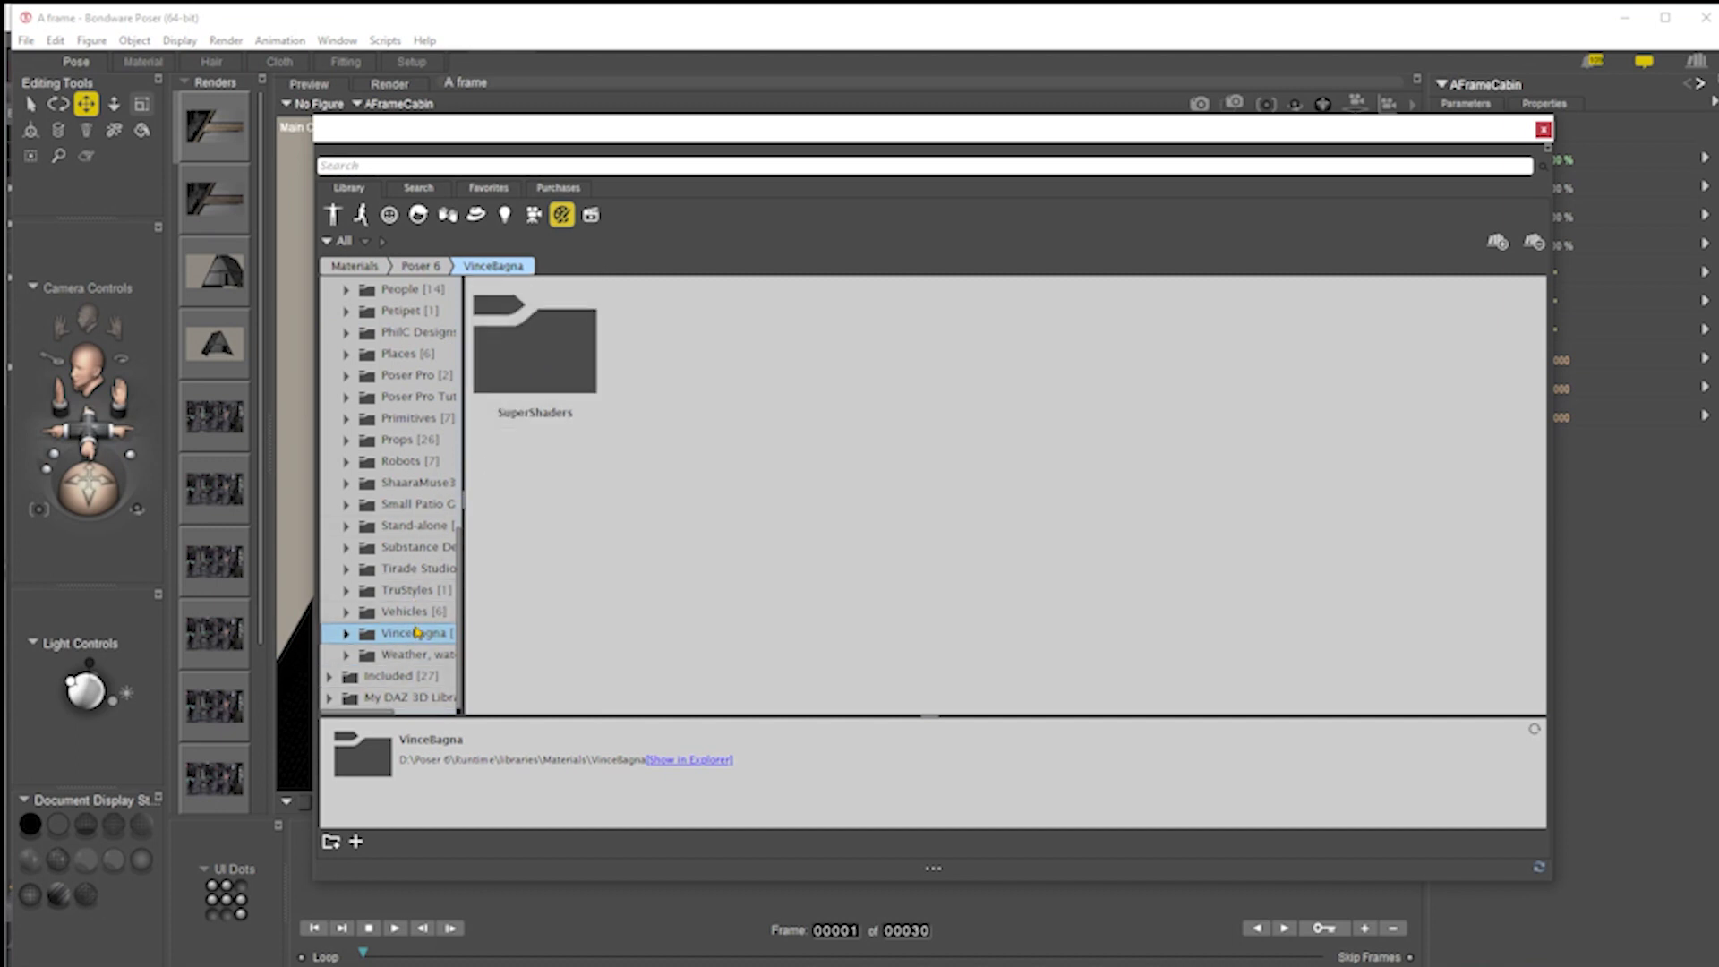
scroll(416, 632, "up", 2)
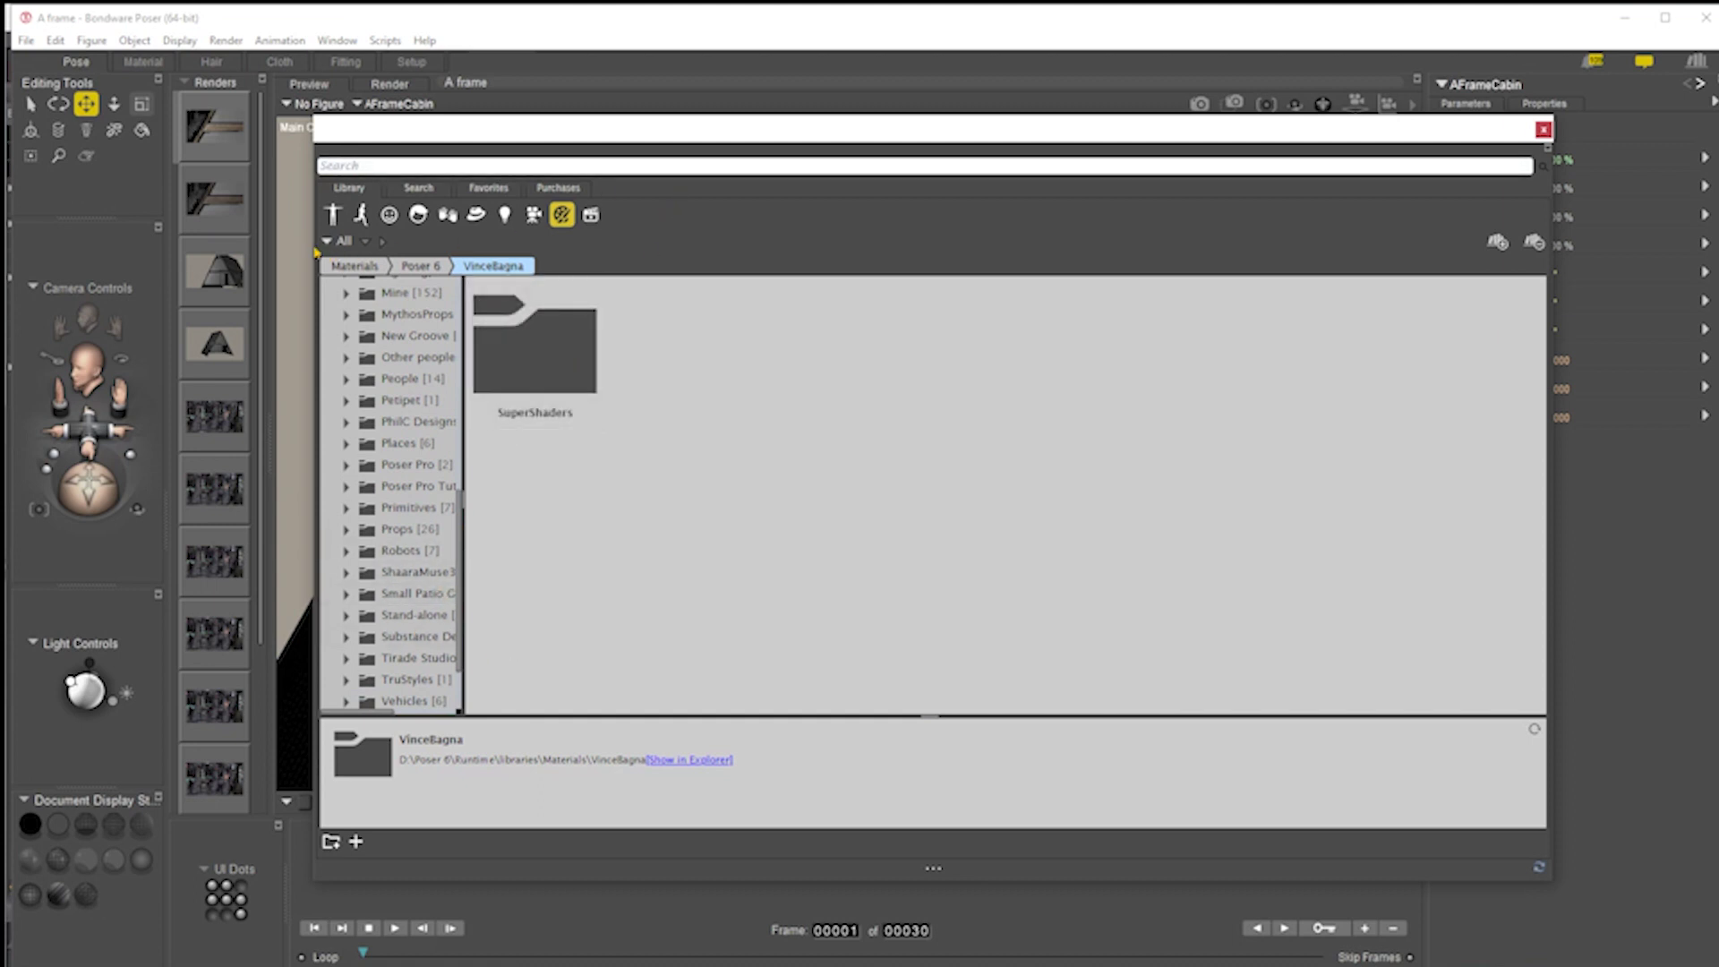
Widen the Library window and its folder tree so the full folder names are readable
left_click_drag(305, 244, 283, 245)
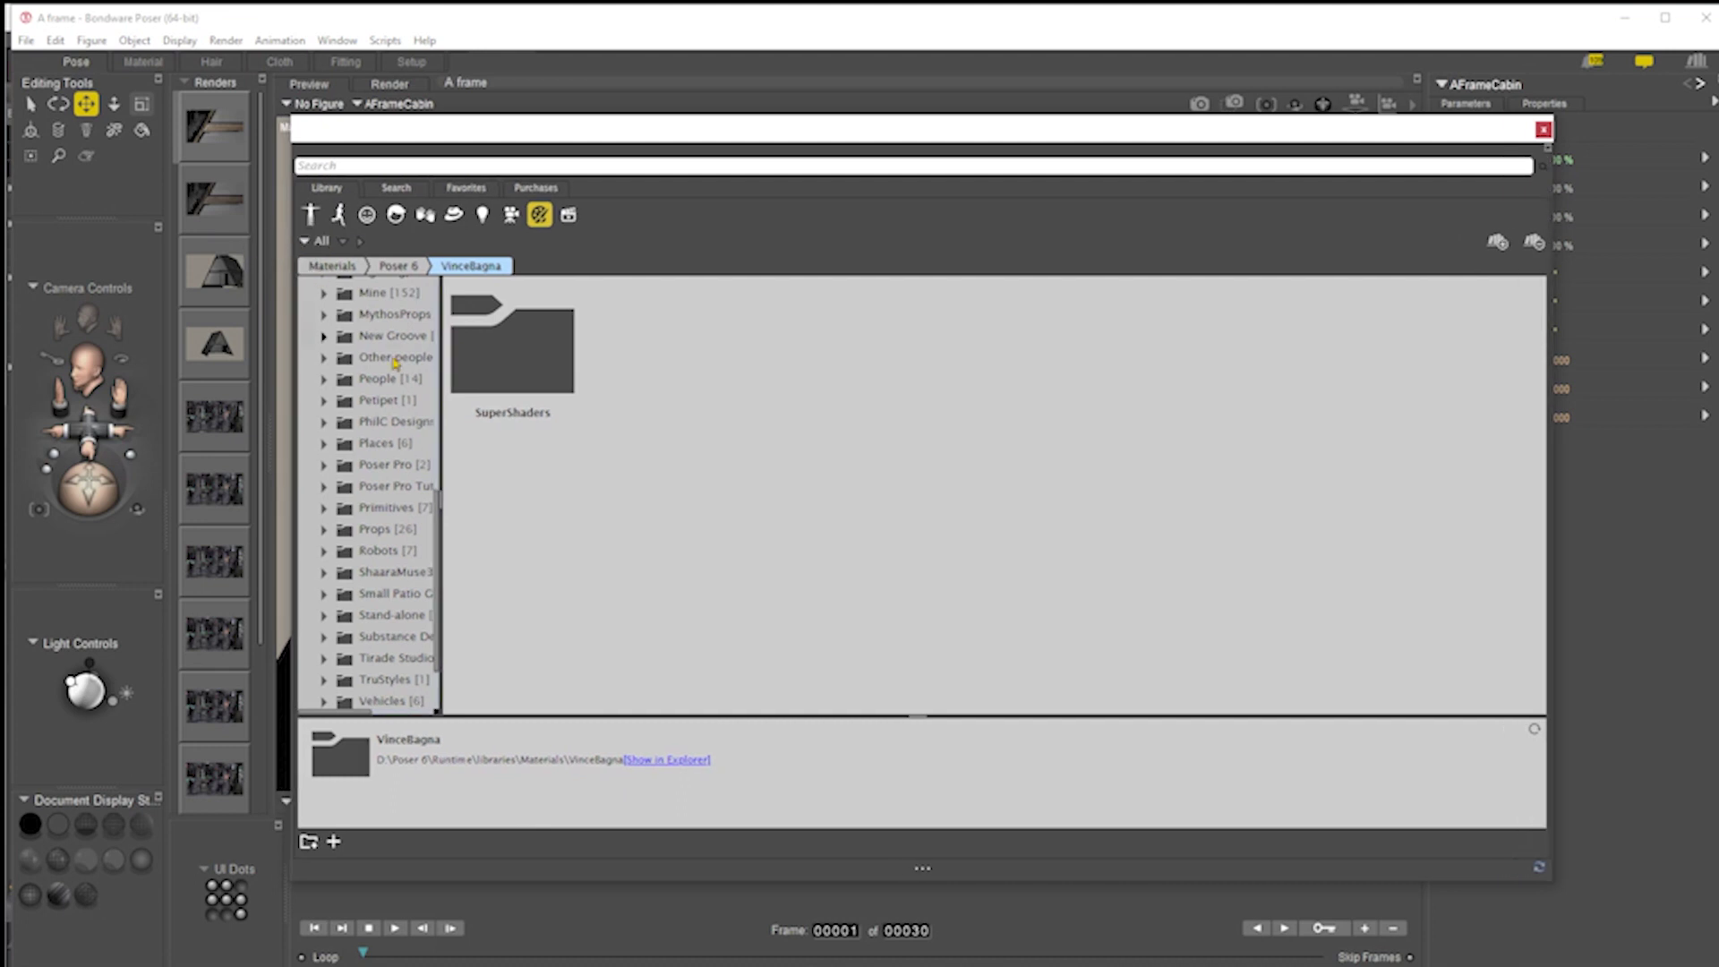
left_click_drag(438, 644, 600, 618)
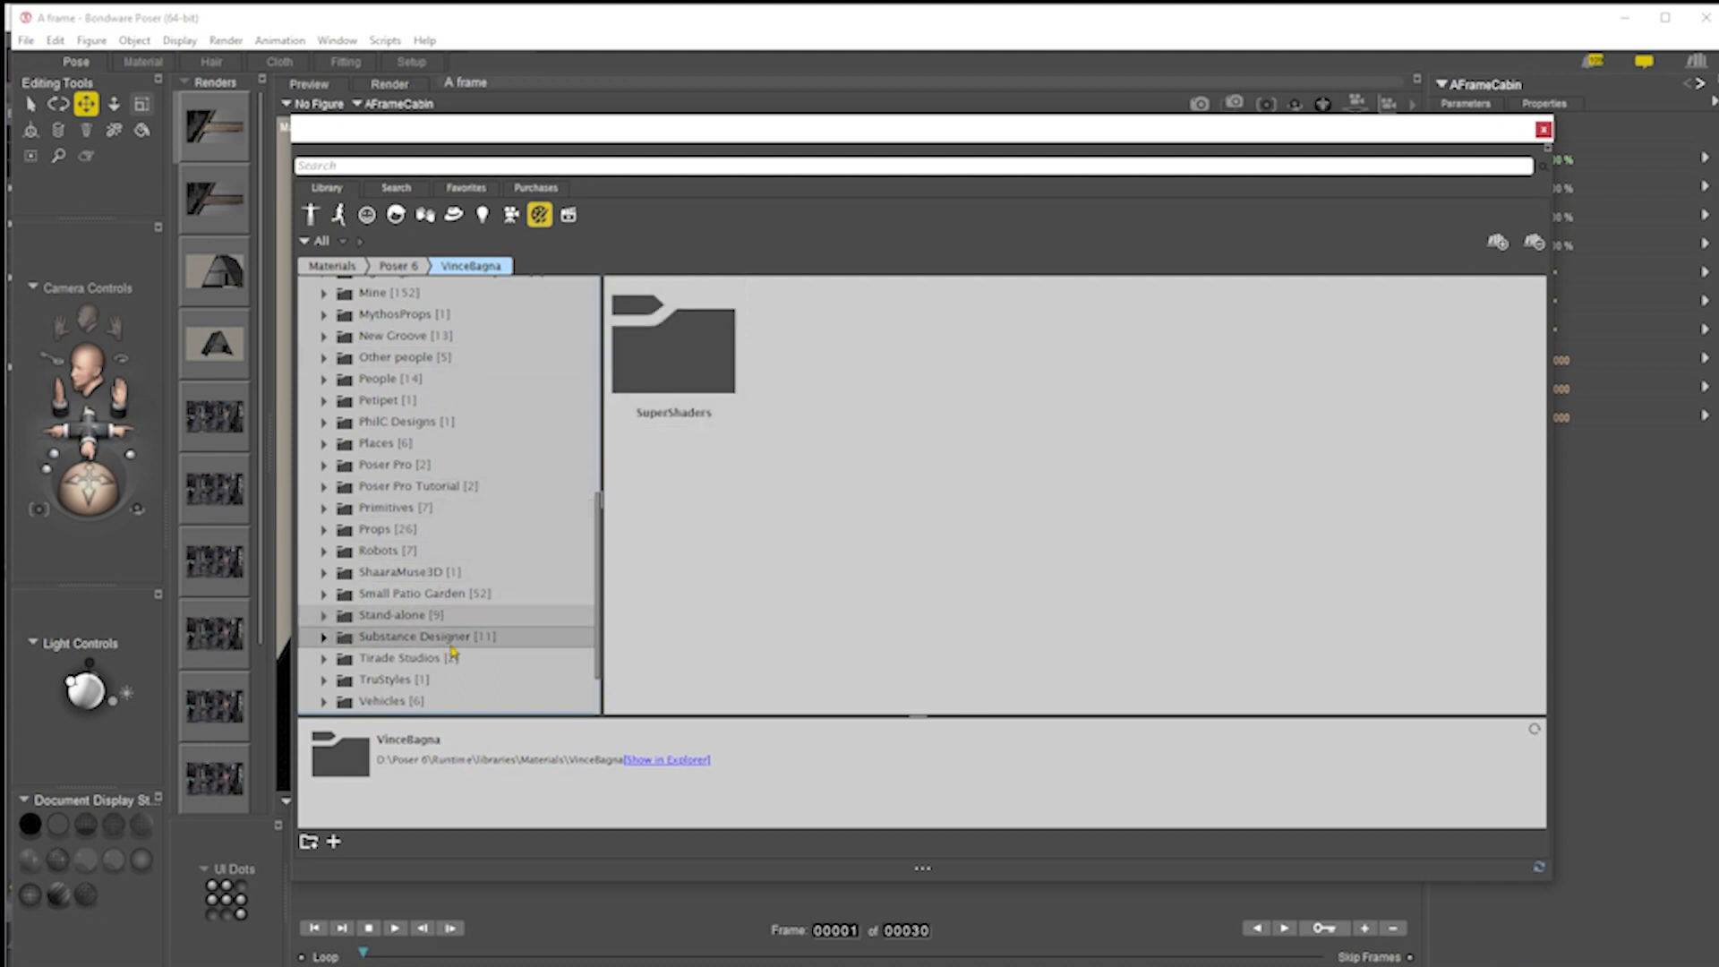
scroll(457, 649, "down", 3)
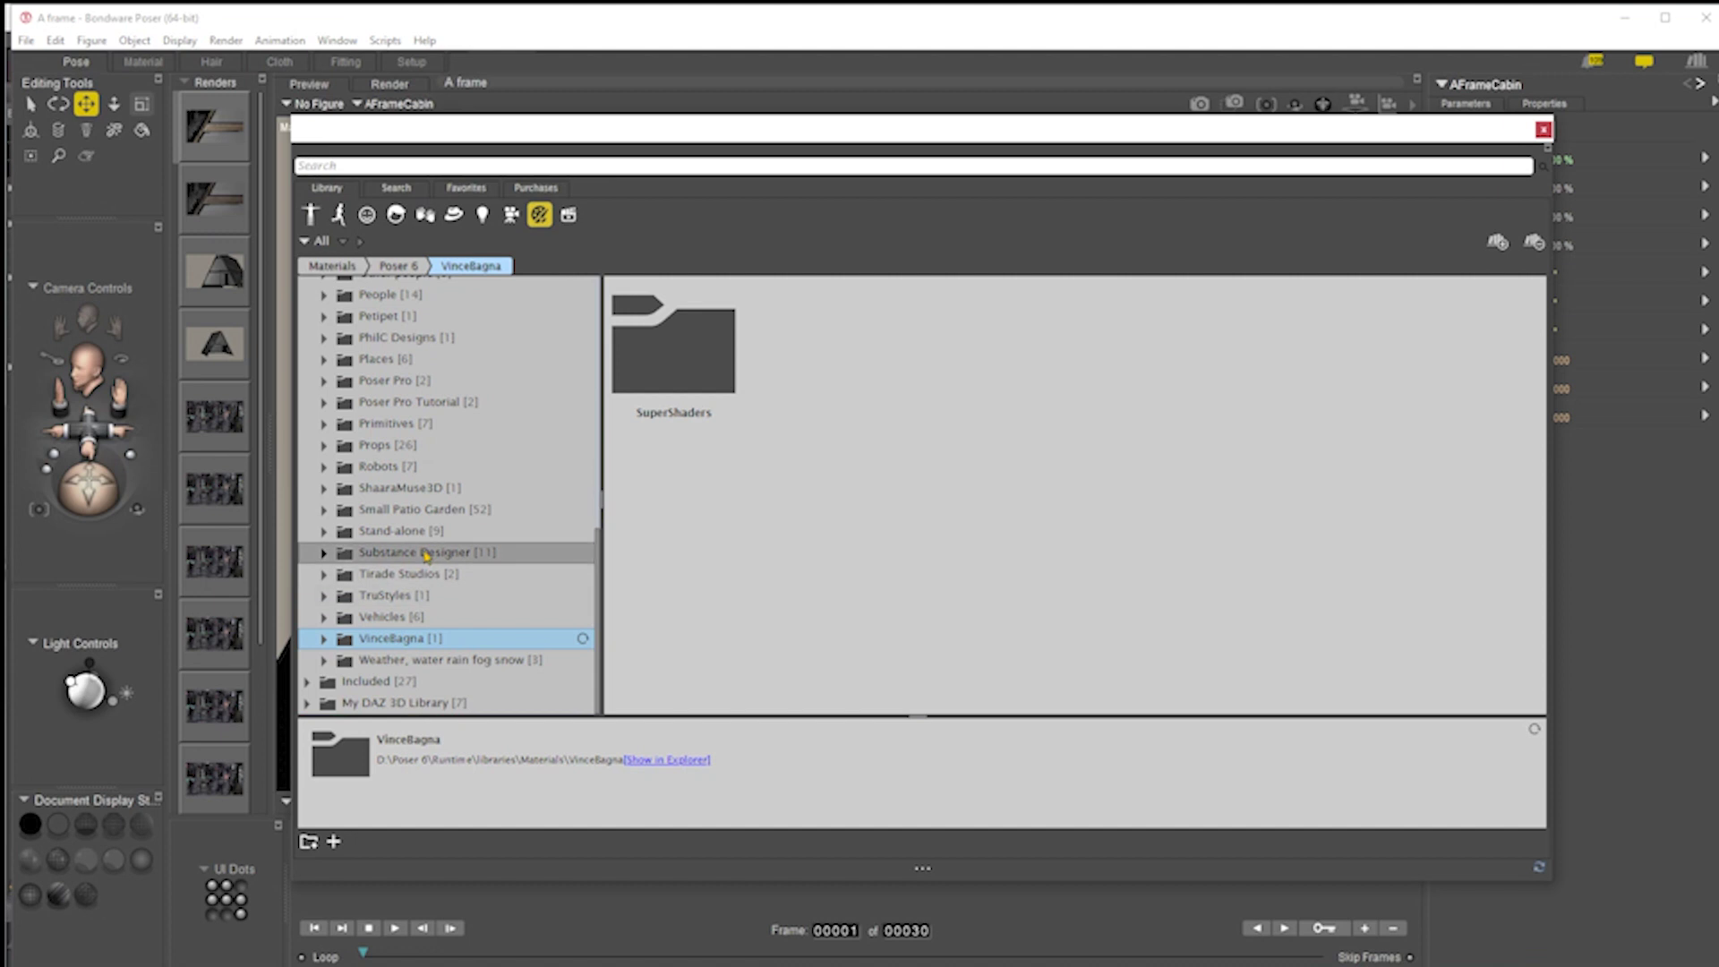
Open the Glass 2 material folder under Stand-alone and Architectural in the Poser 6 library
left_click(394, 530)
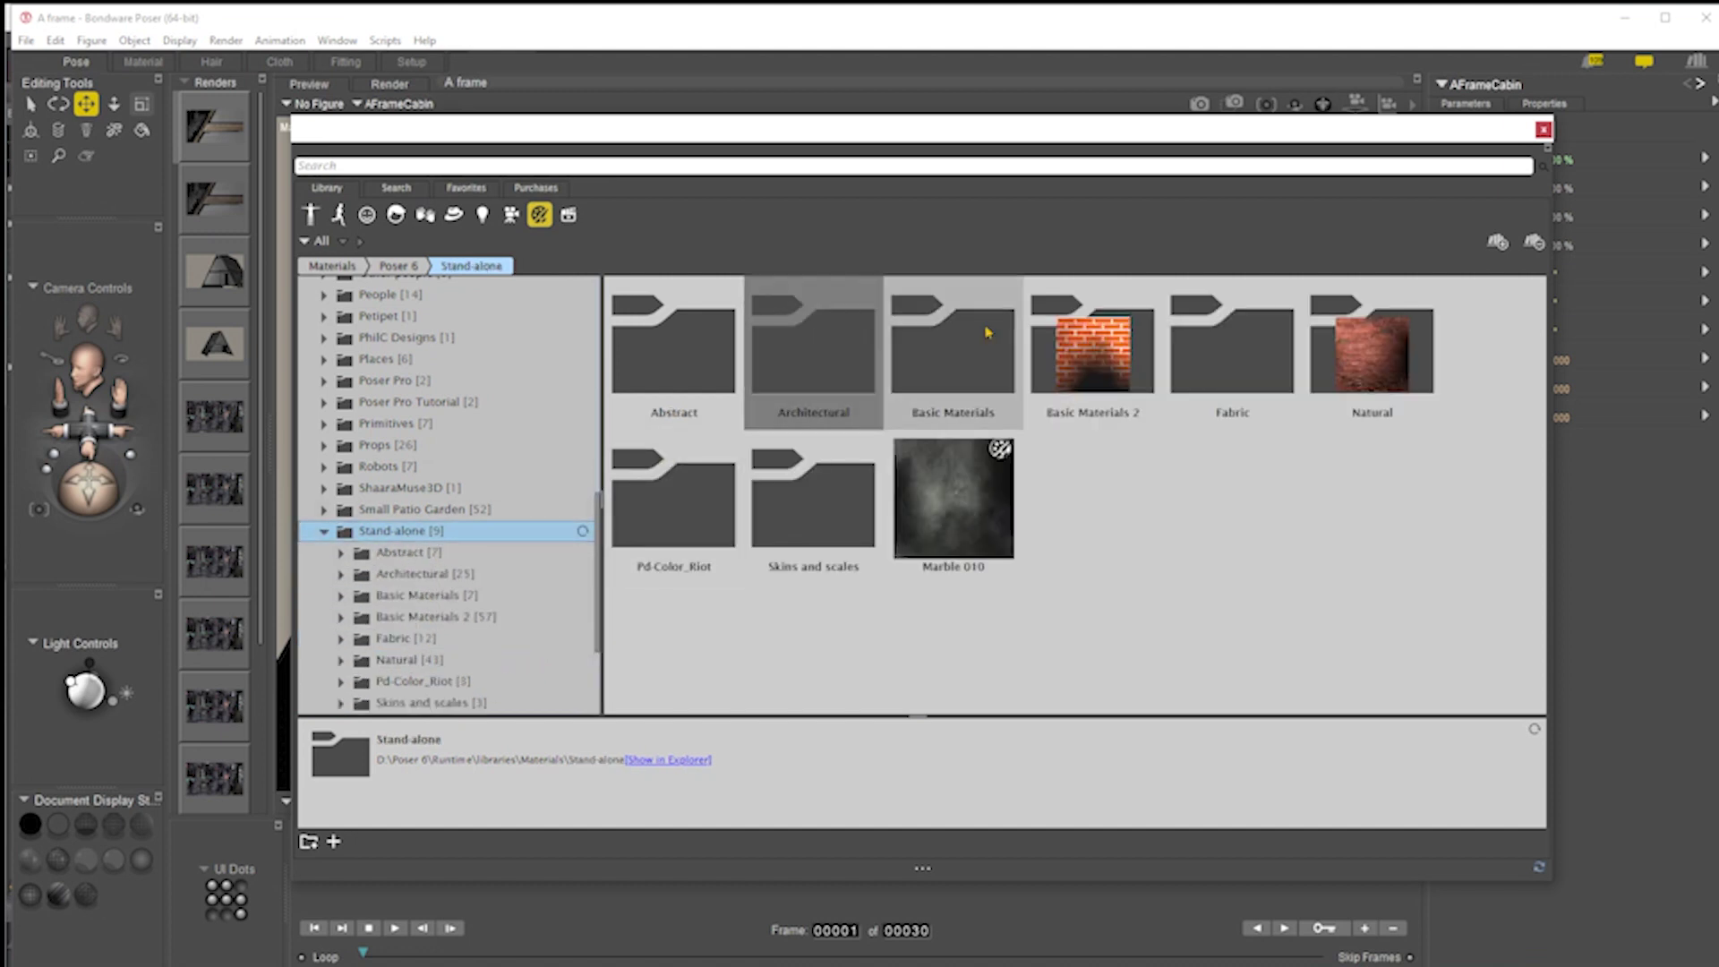
left_click(955, 351)
left_click(411, 573)
left_click(964, 508)
left_click(1099, 500)
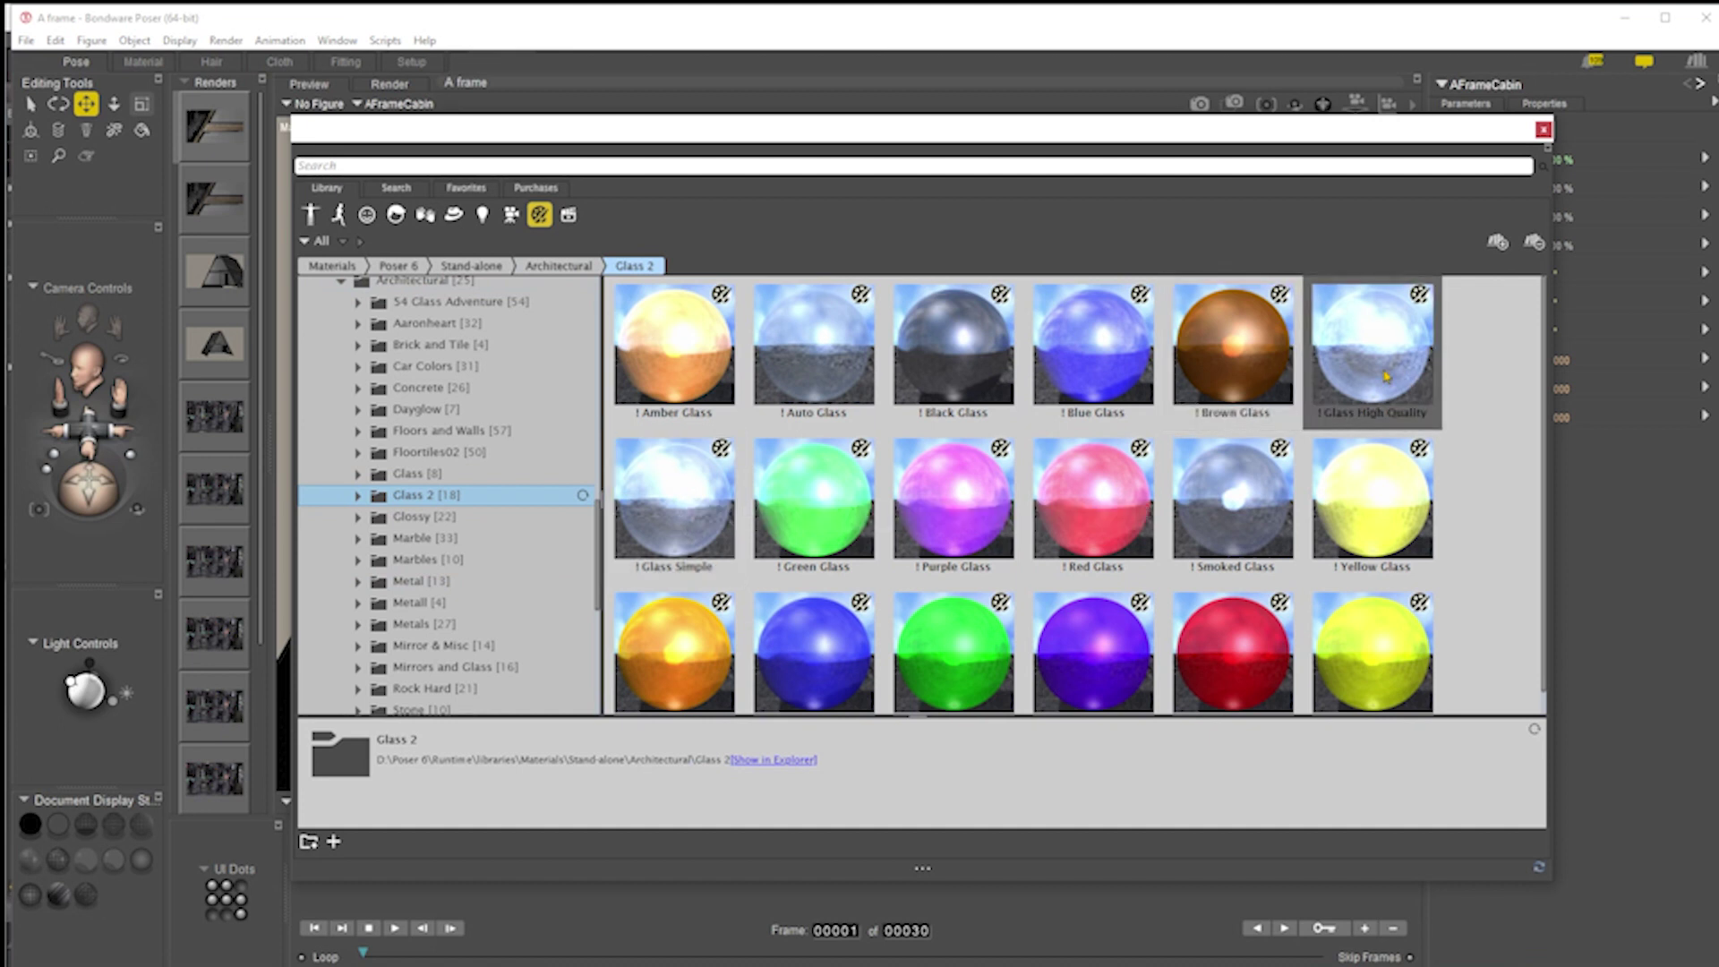
Apply the Glass Simple library material to the AFrameCabin prop's Glass material
left_click(697, 494)
double_click(703, 493)
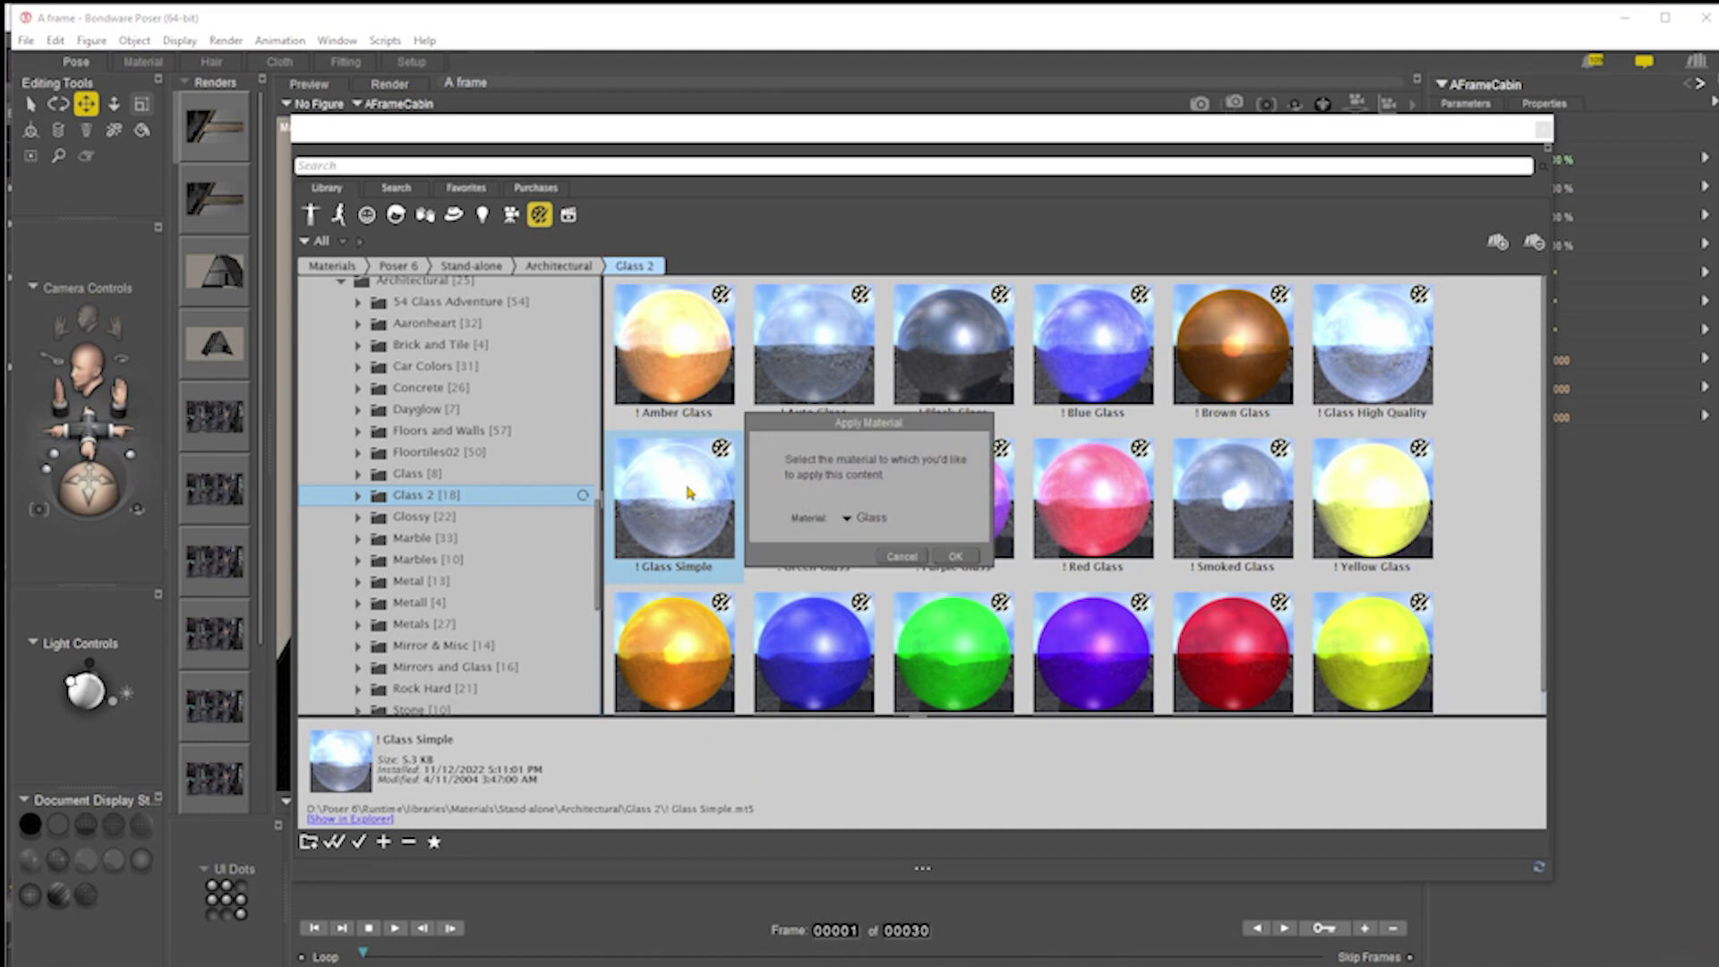
left_click(877, 517)
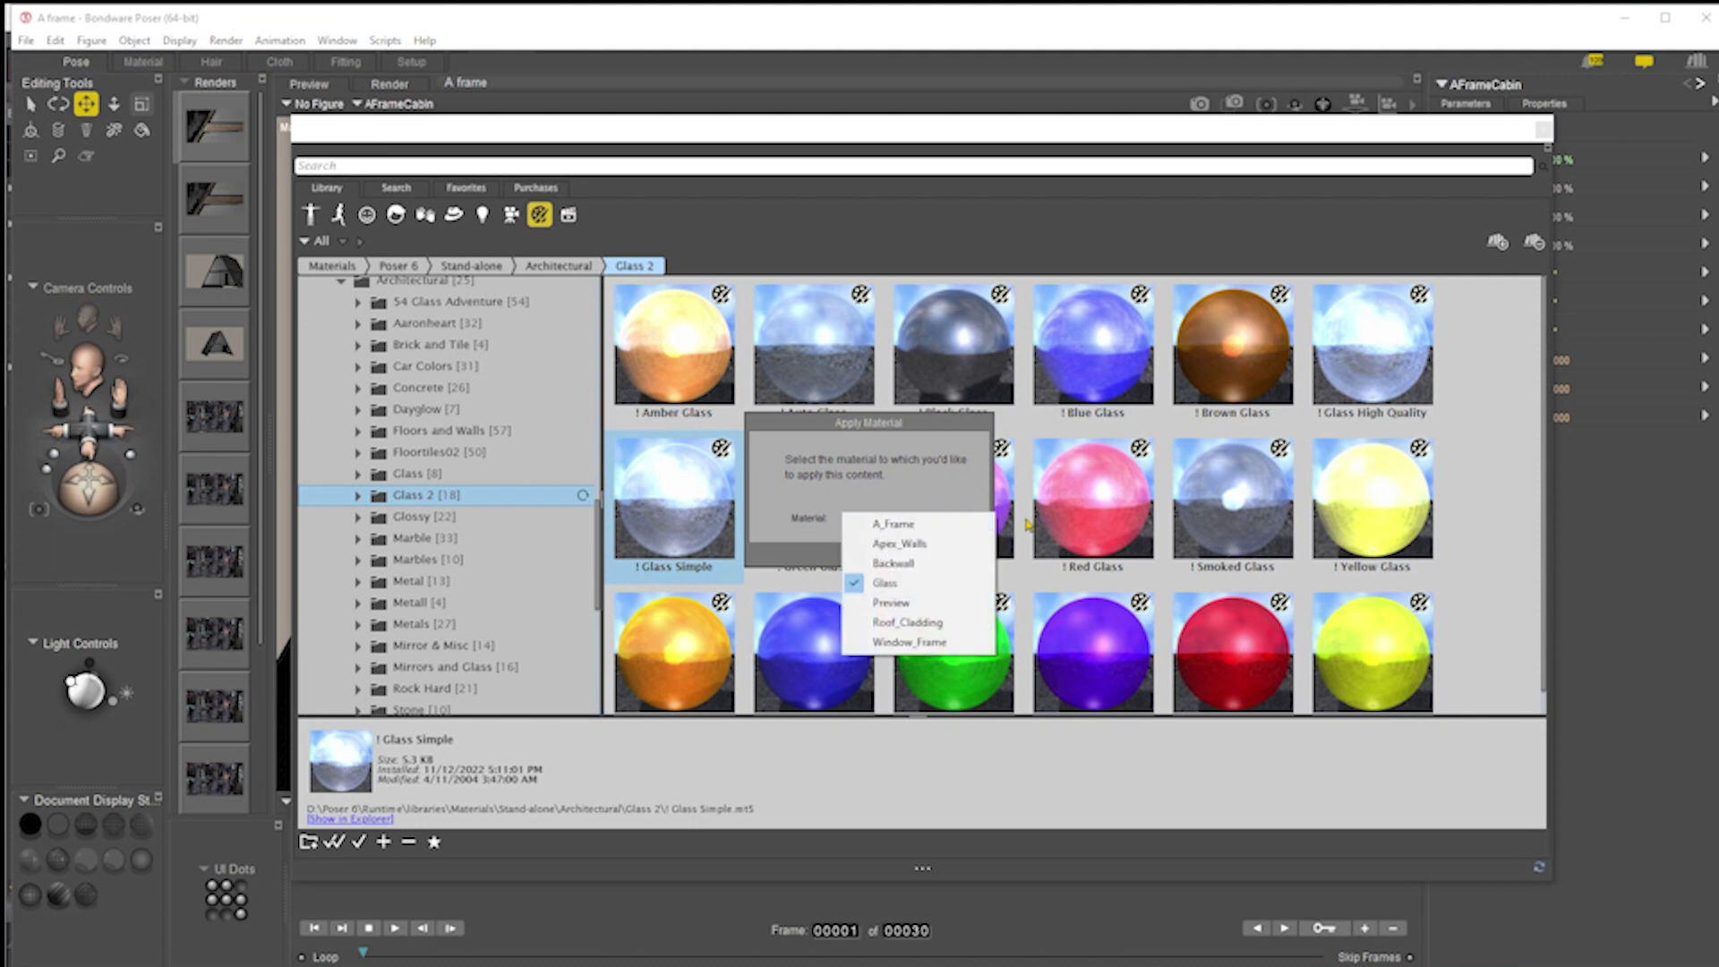
left_click(913, 587)
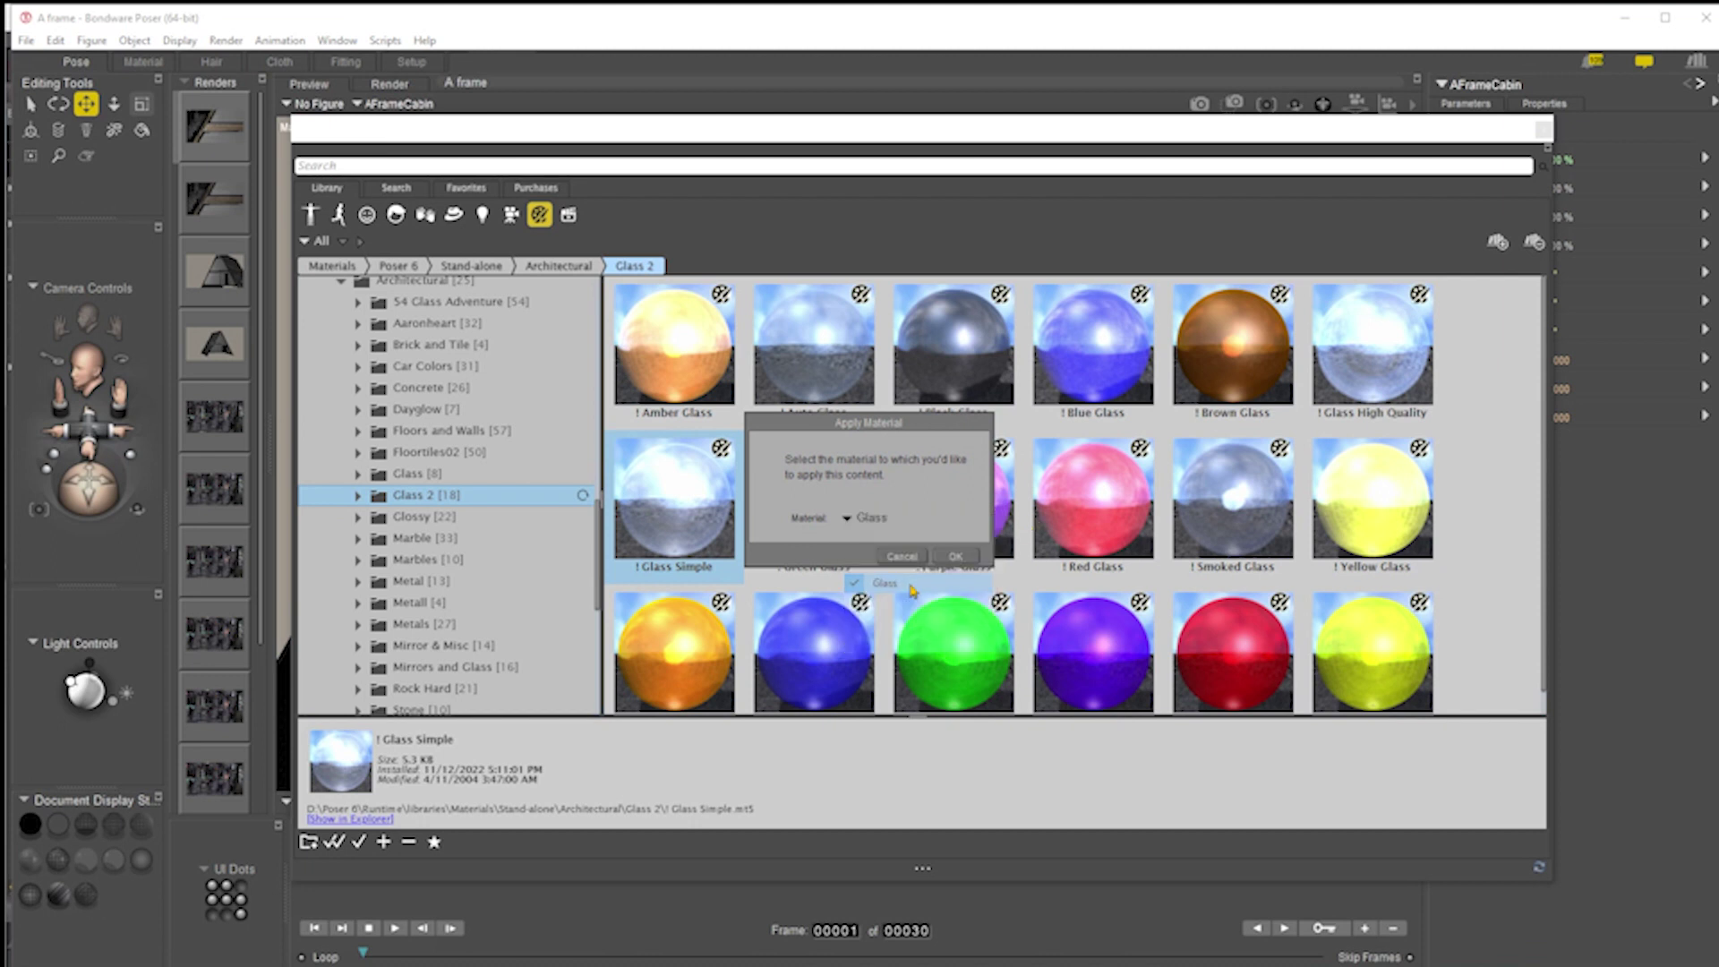
left_click(954, 557)
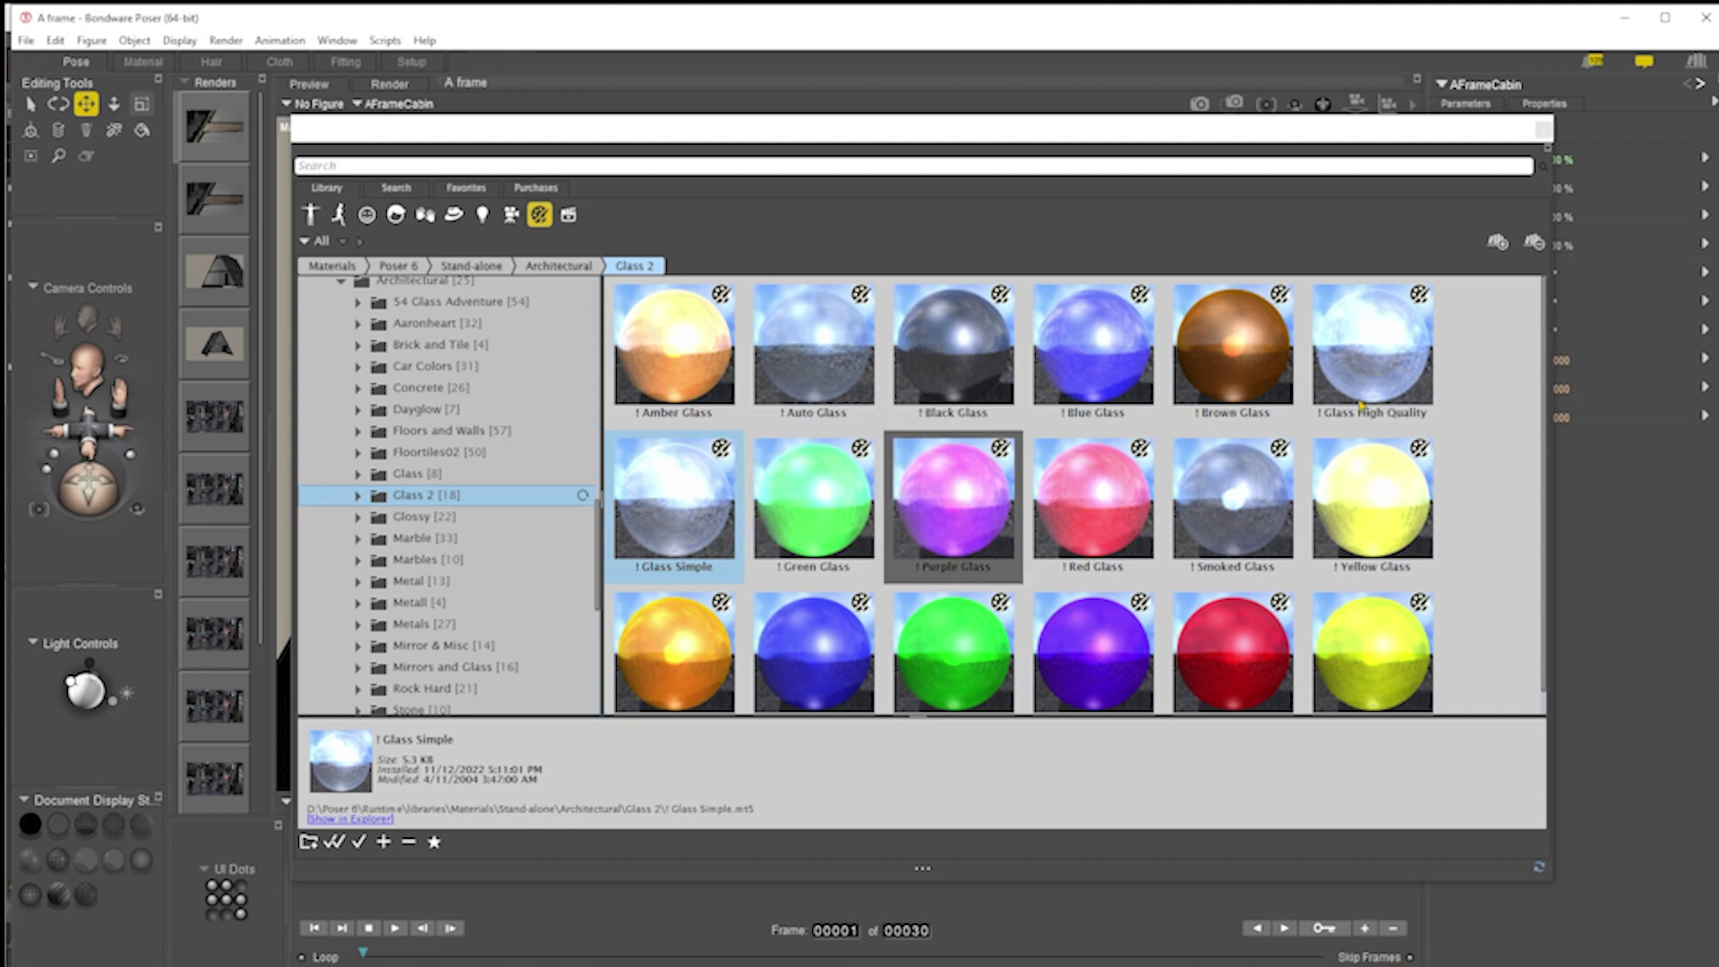
Move the Library aside and apply the Smoked Glass material to the AFrameCabin prop's Glass material
left_click(1543, 129)
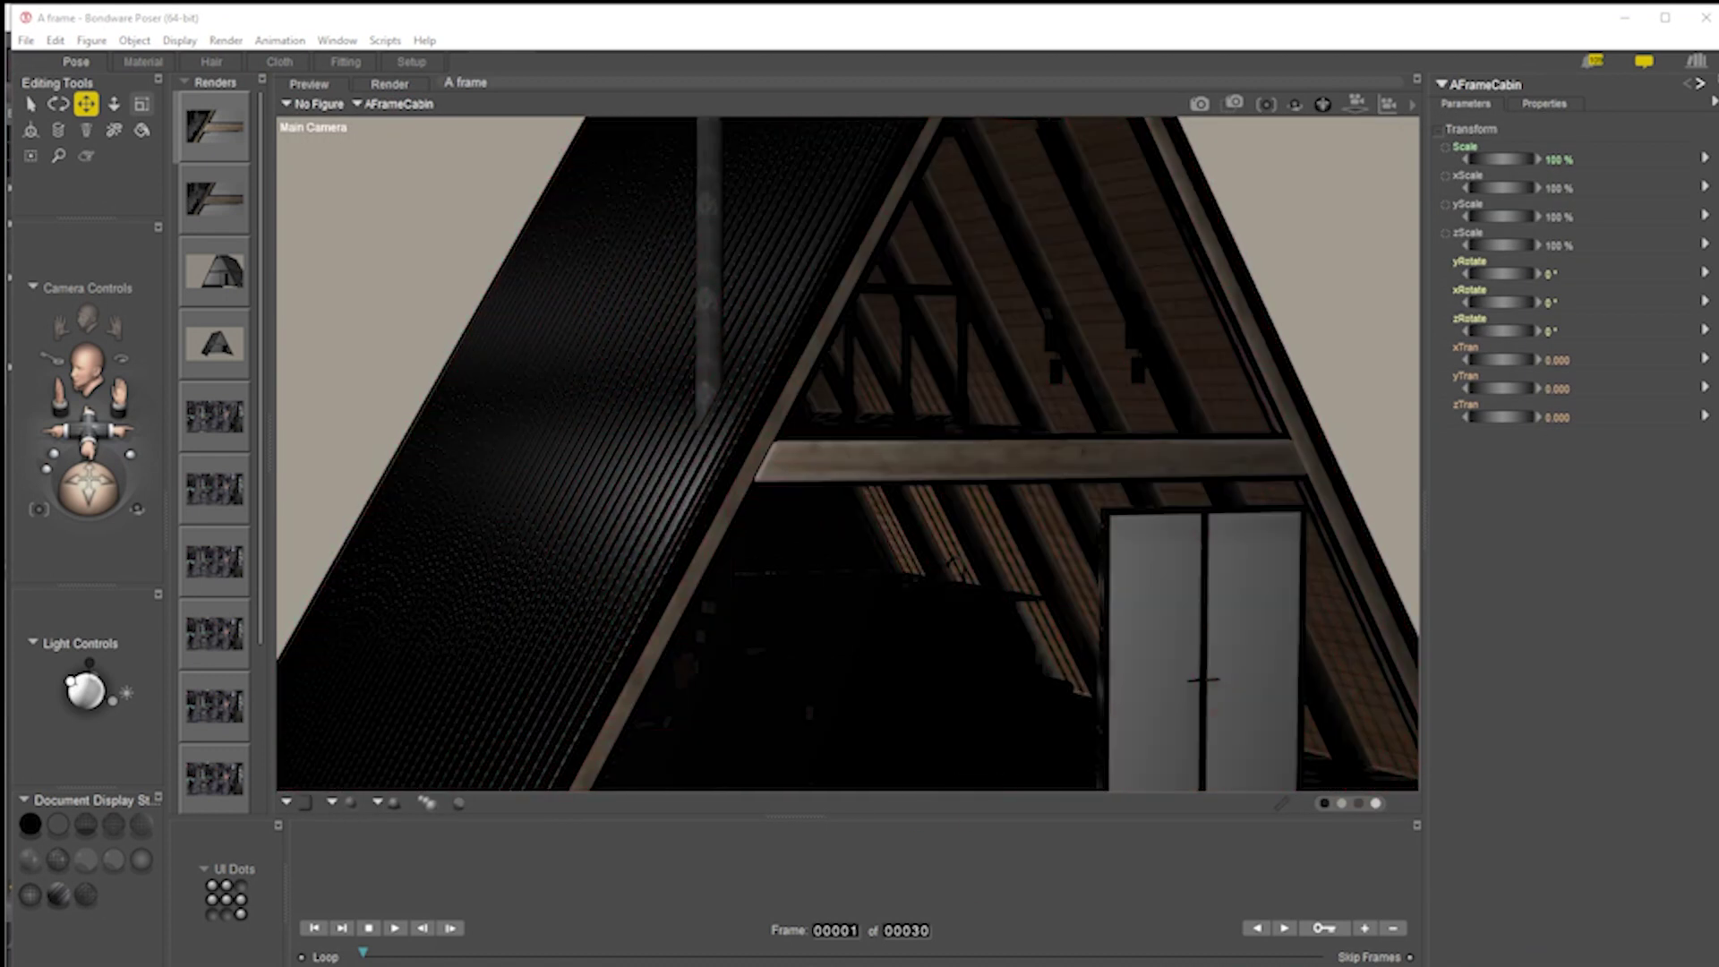
left_click_drag(1718, 121, 1425, 141)
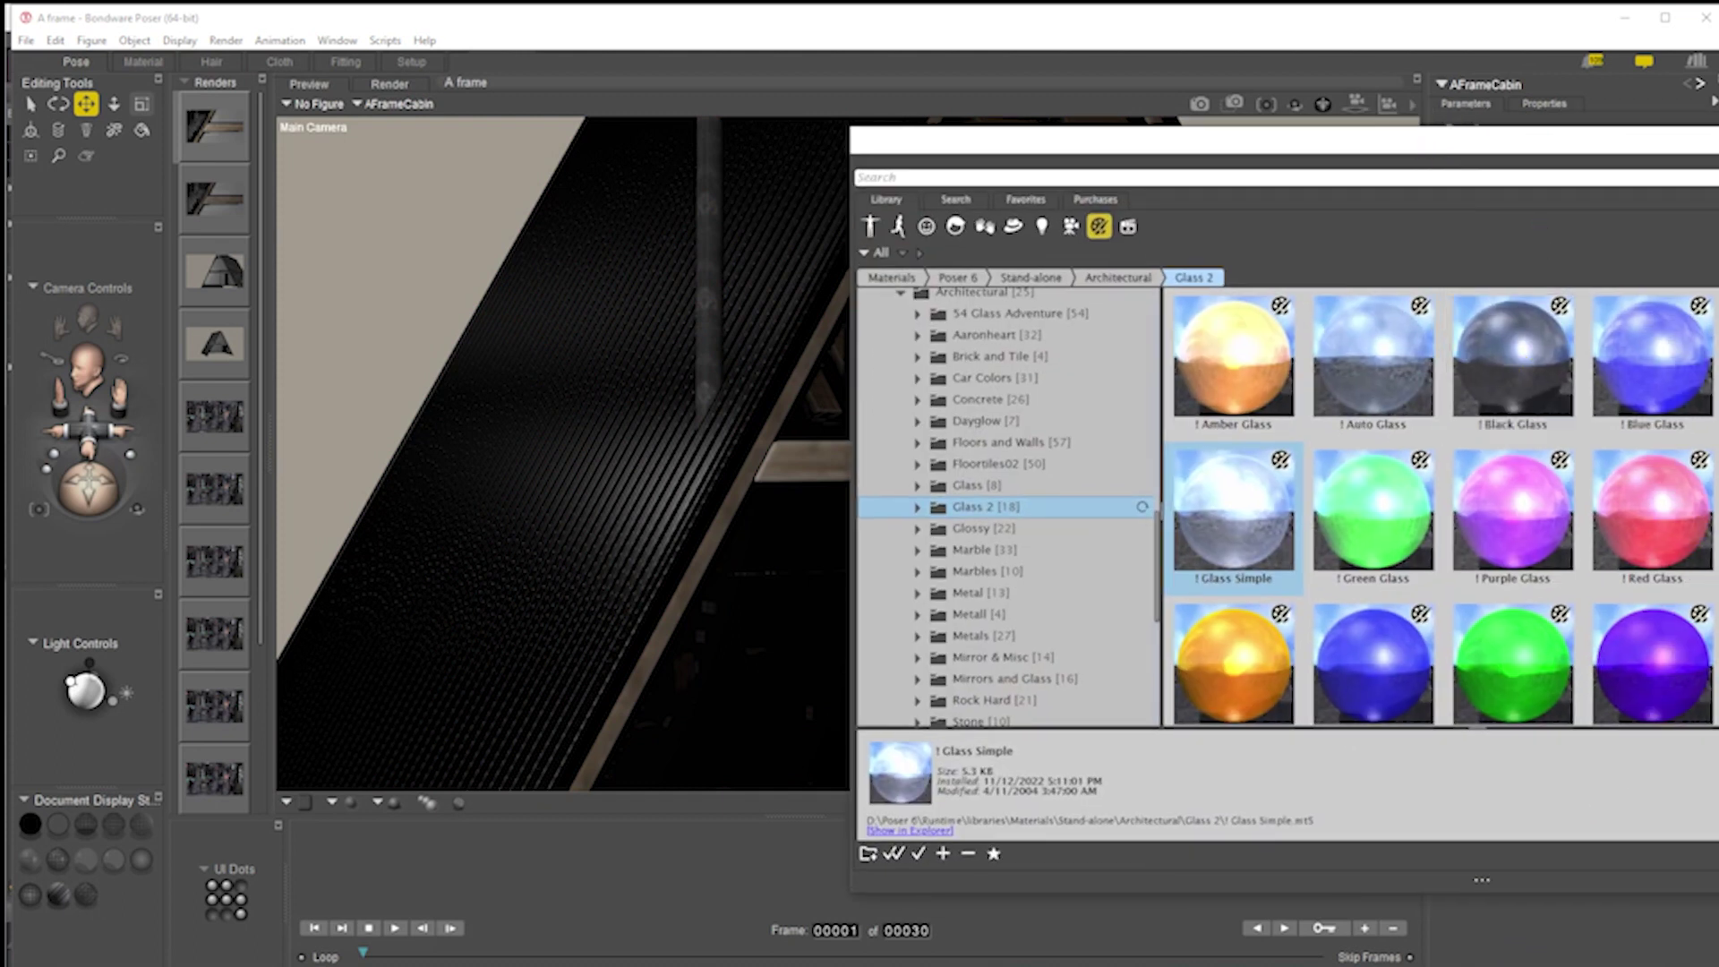
double_click(1718, 510)
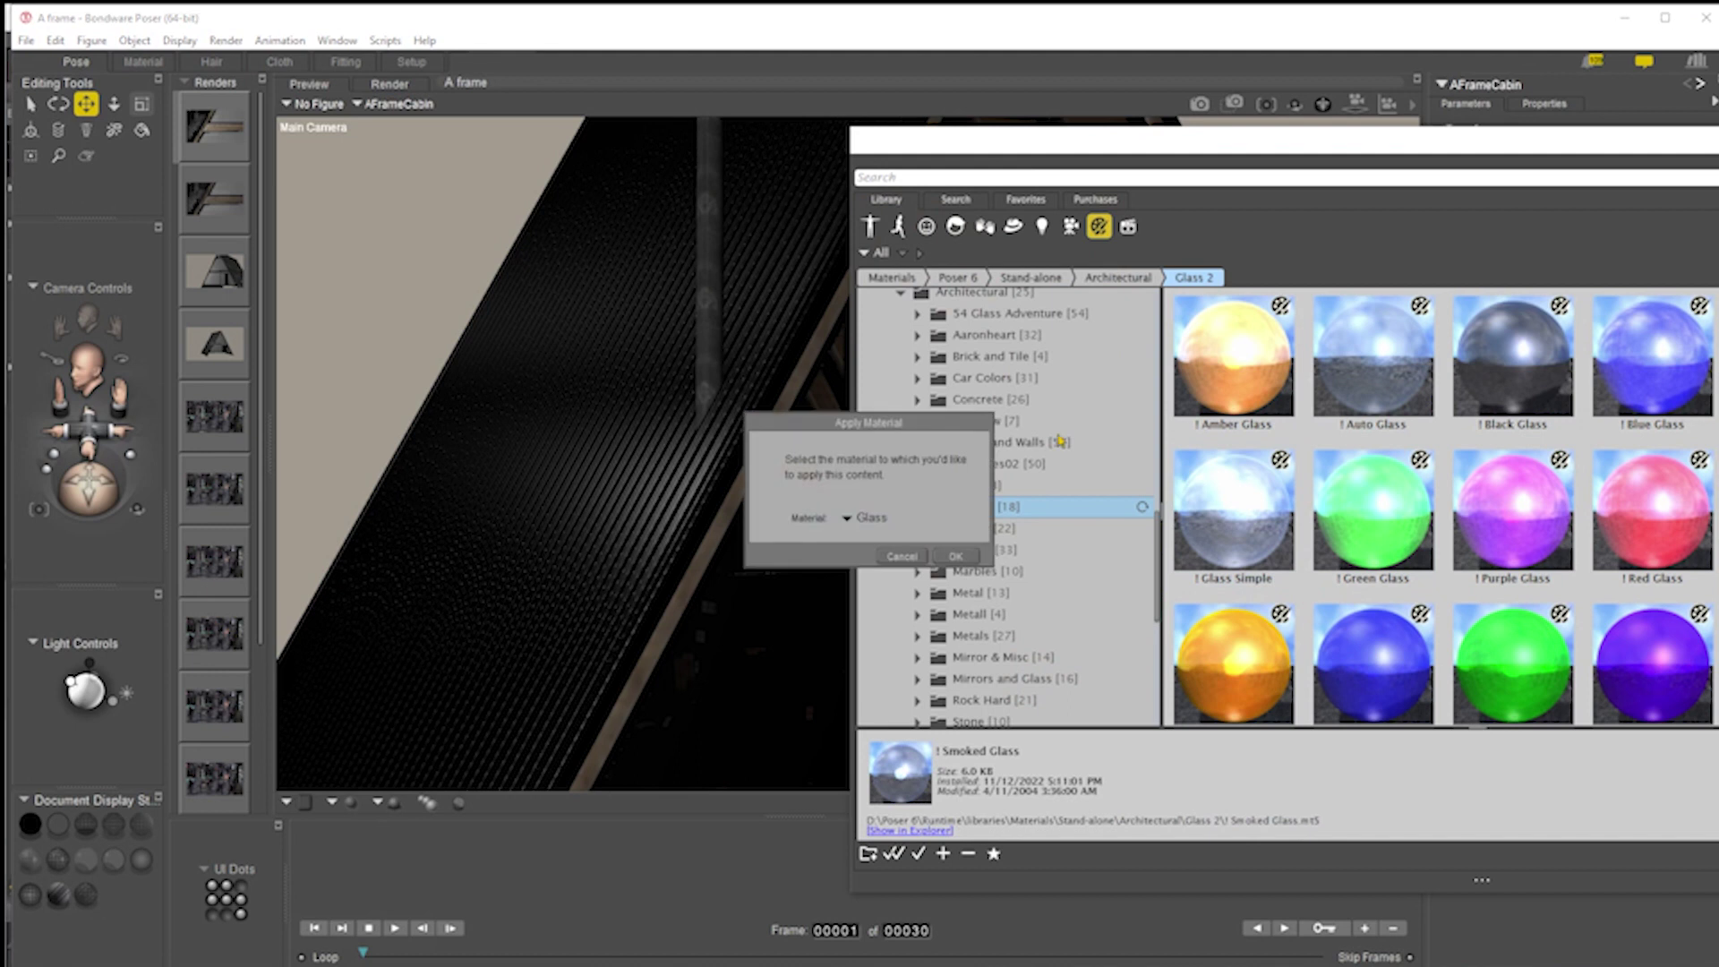
left_click(886, 524)
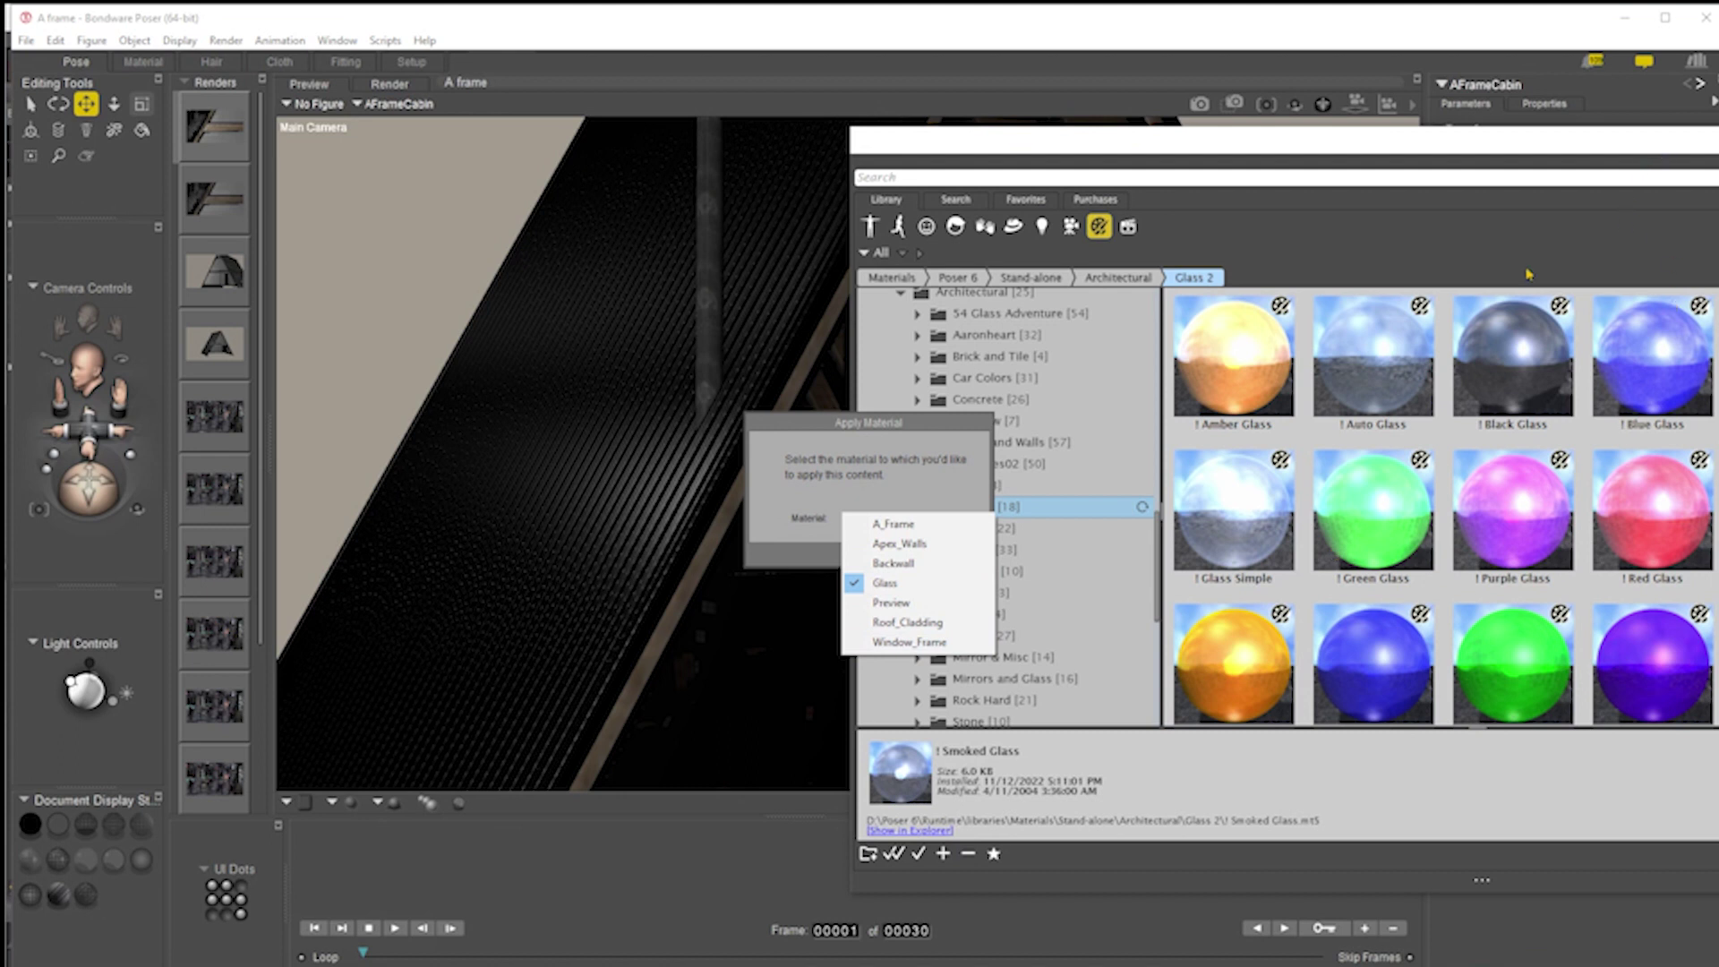
left_click(951, 430)
left_click(951, 556)
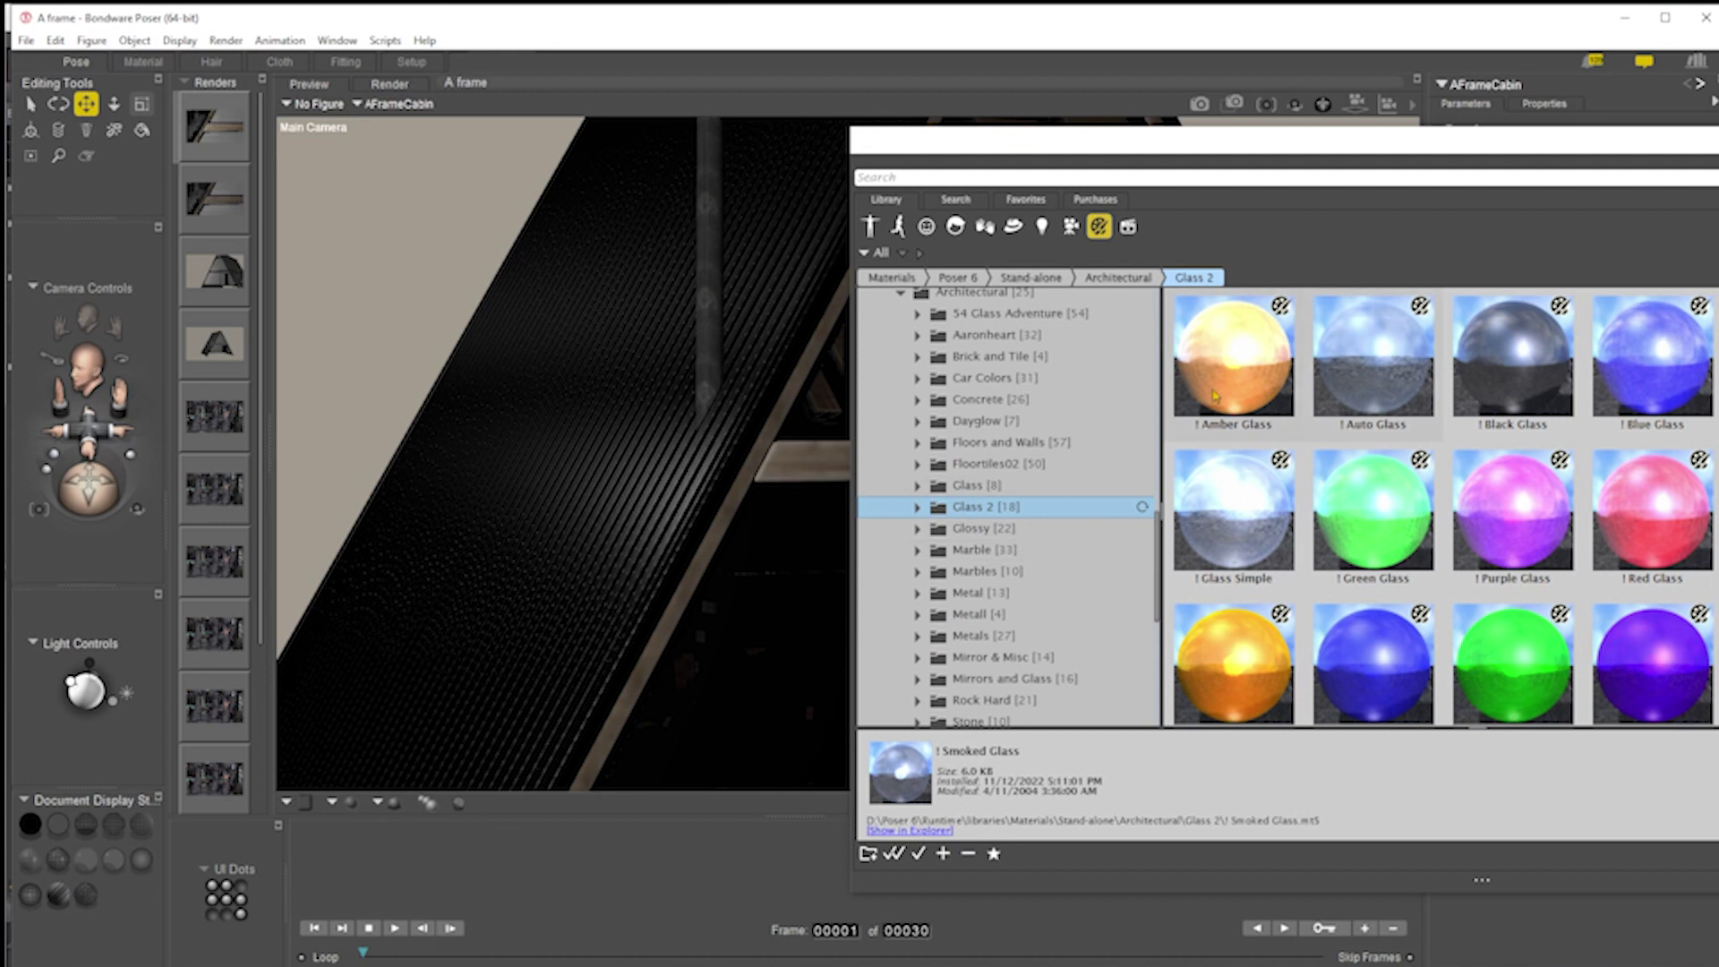
Uncover the cabin's doors, select DoorA and apply Smoked Glass to its Glass material
left_click_drag(1099, 157, 1718, 157)
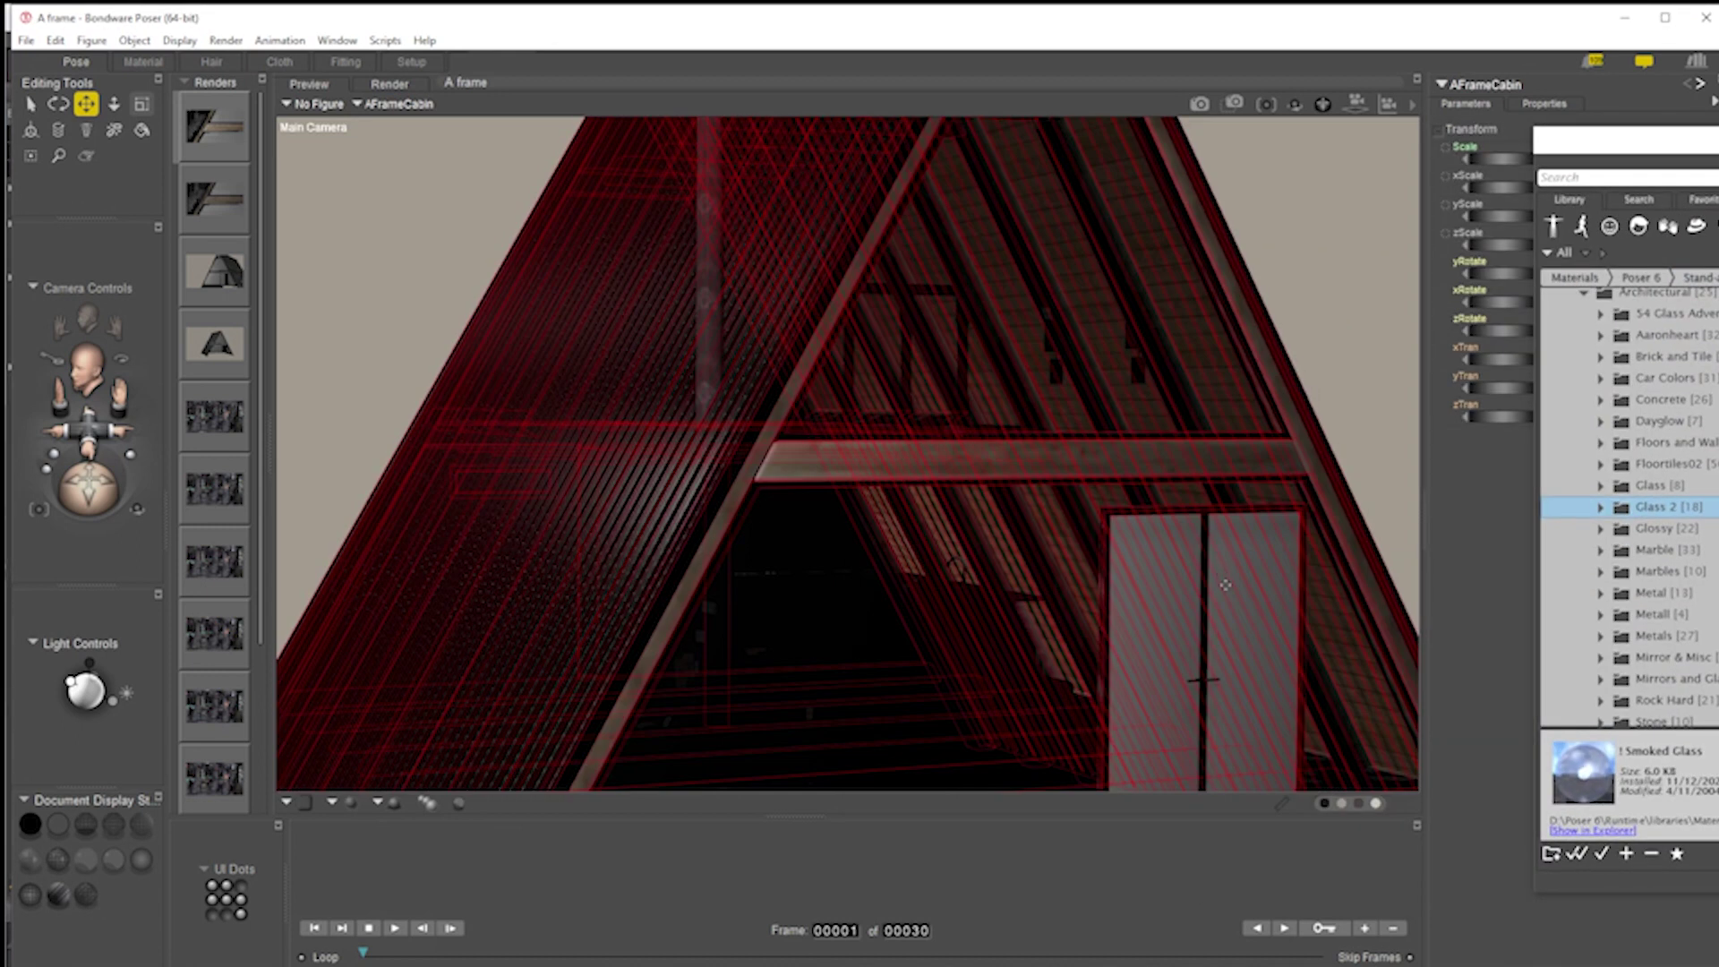
right_click(1254, 621)
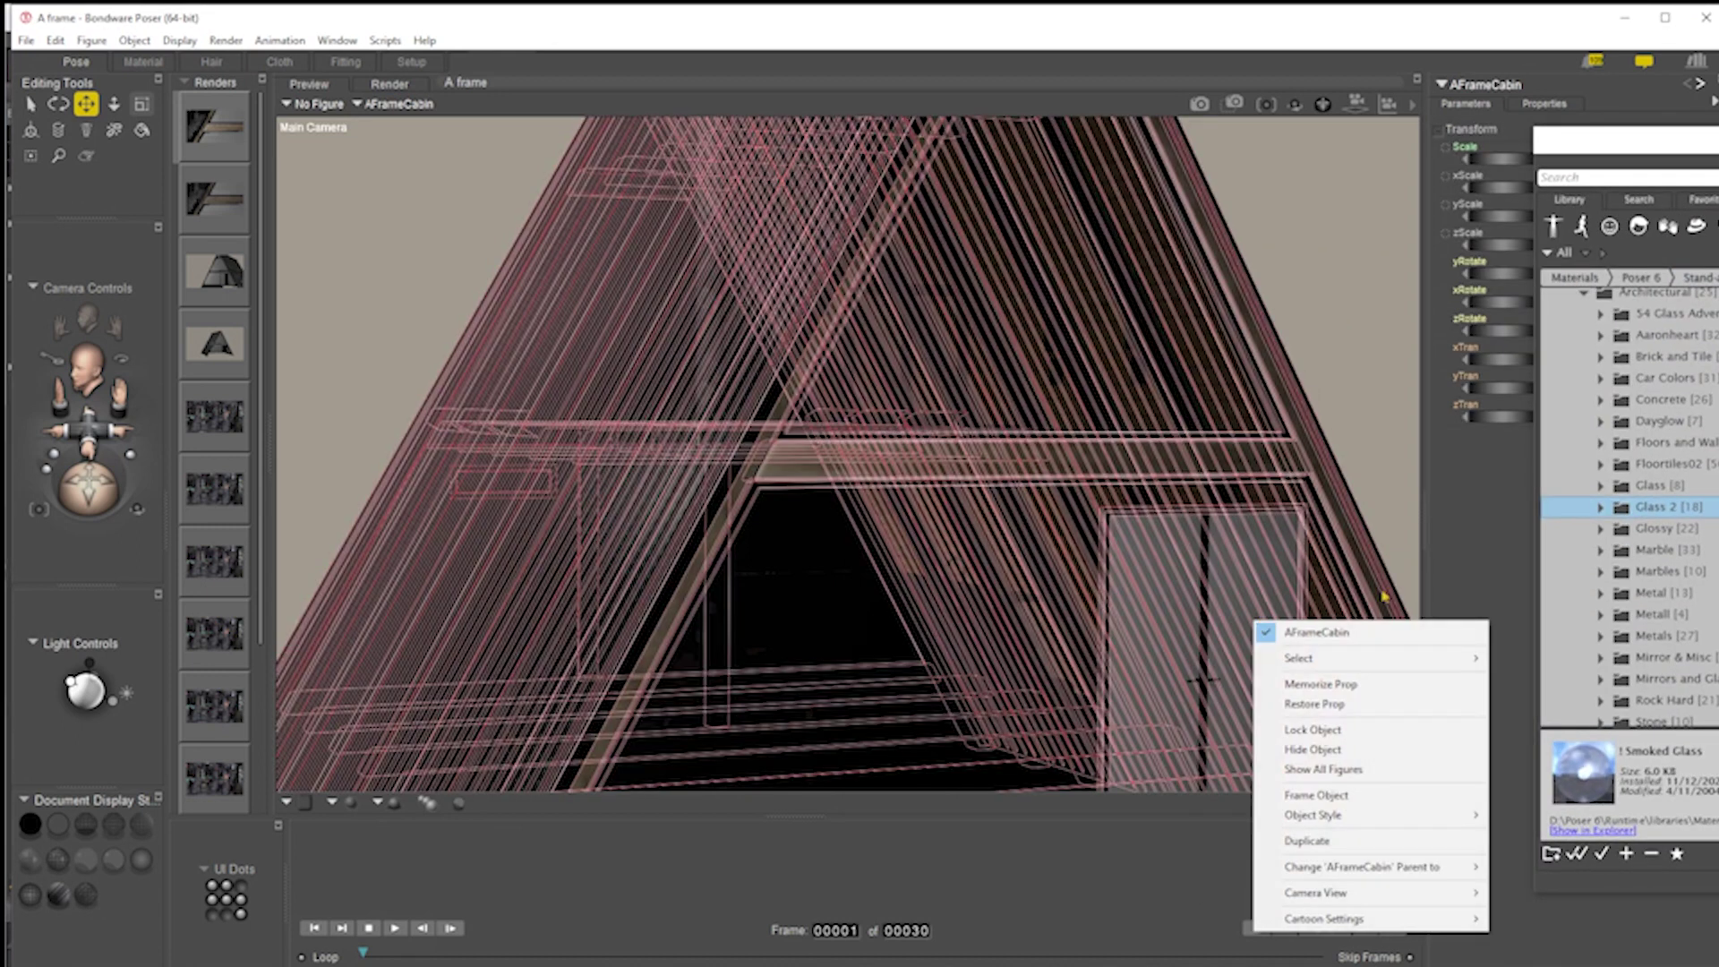
left_click(1530, 658)
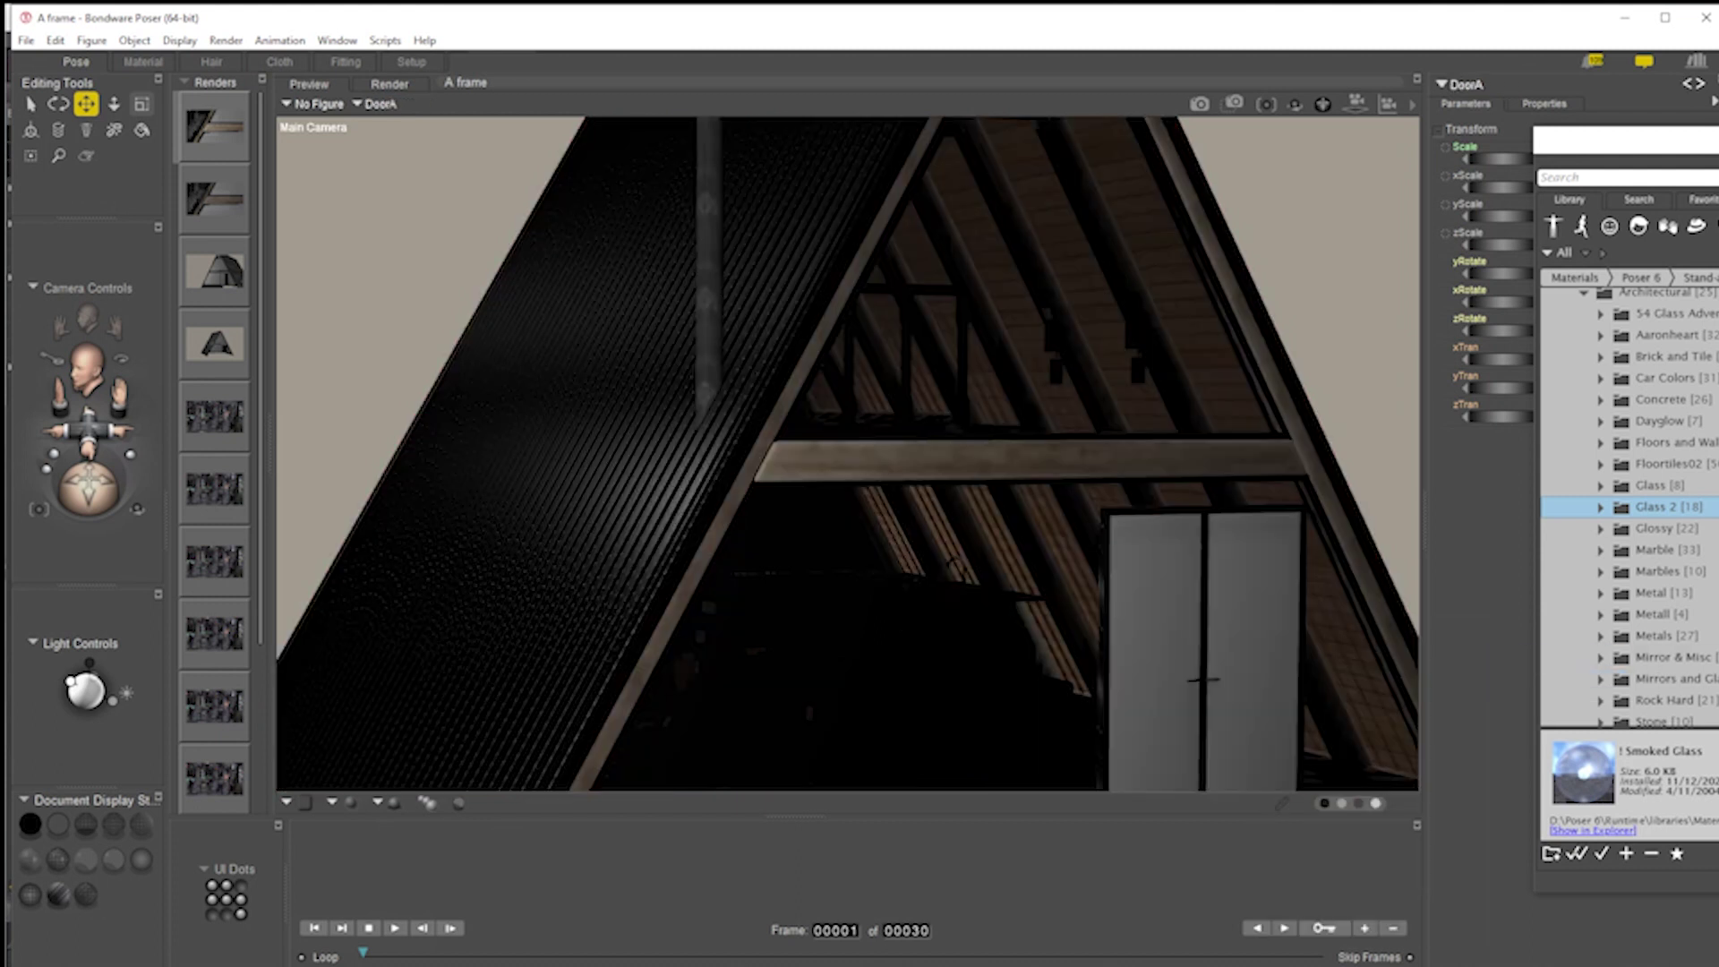
left_click(1600, 853)
left_click(934, 518)
left_click(937, 522)
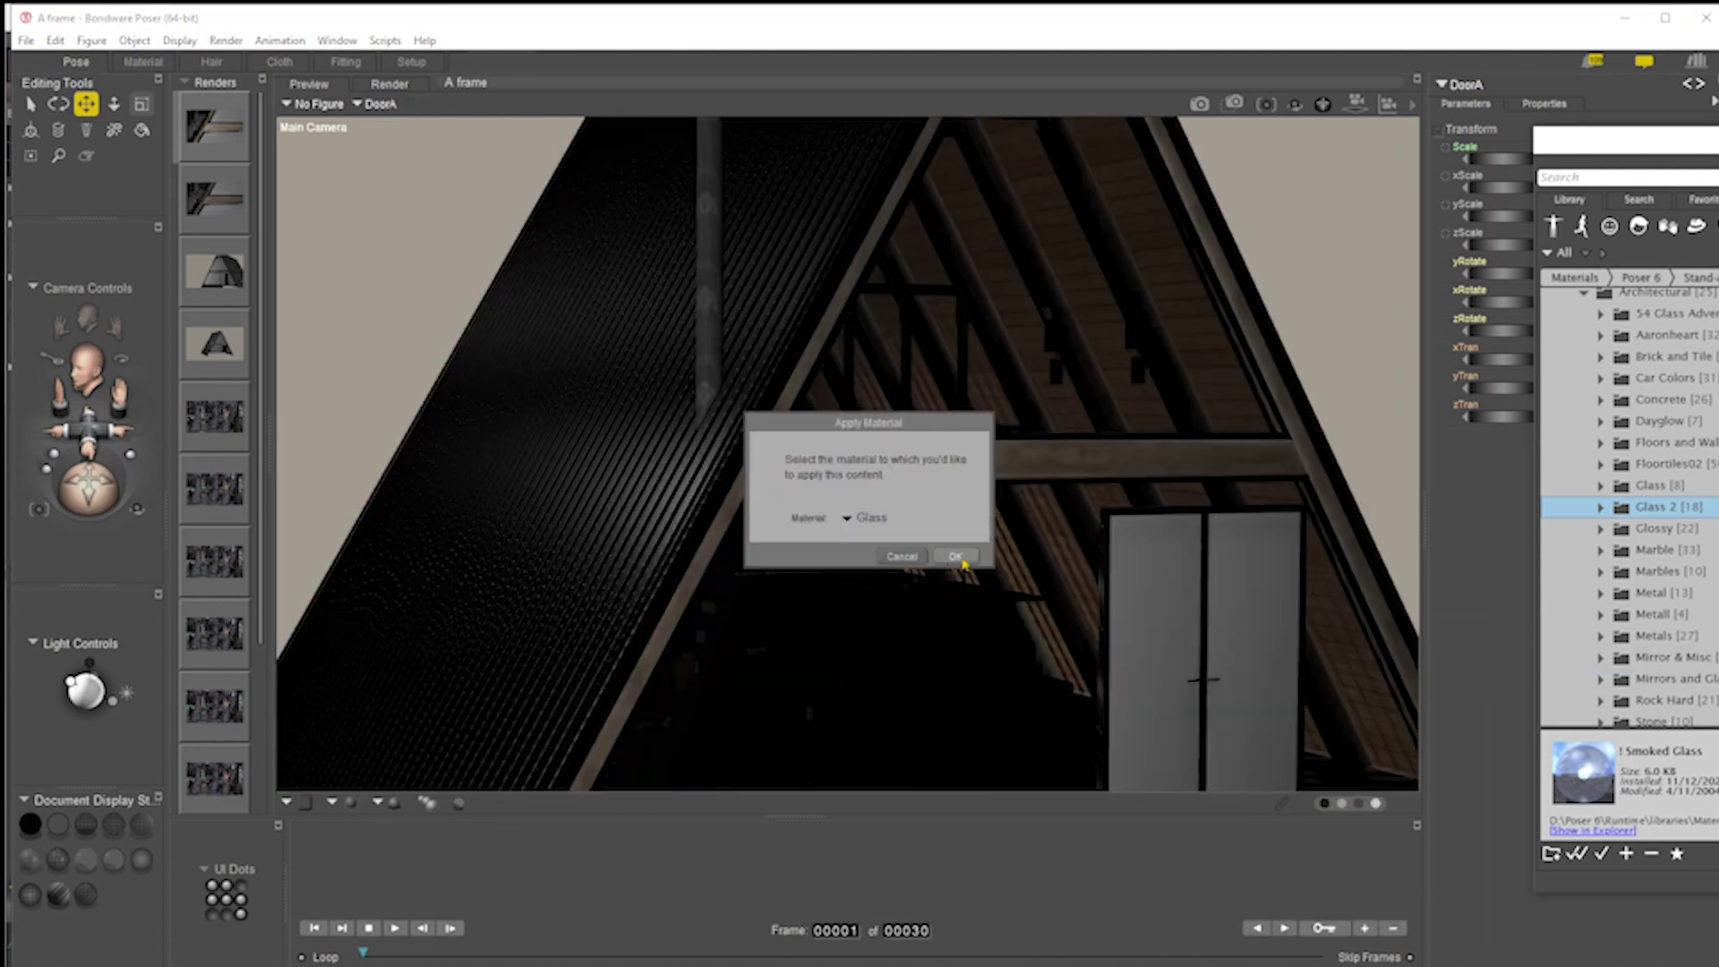
left_click(956, 556)
Select DoorB and apply Smoked Glass to its Glass material
right_click(1145, 602)
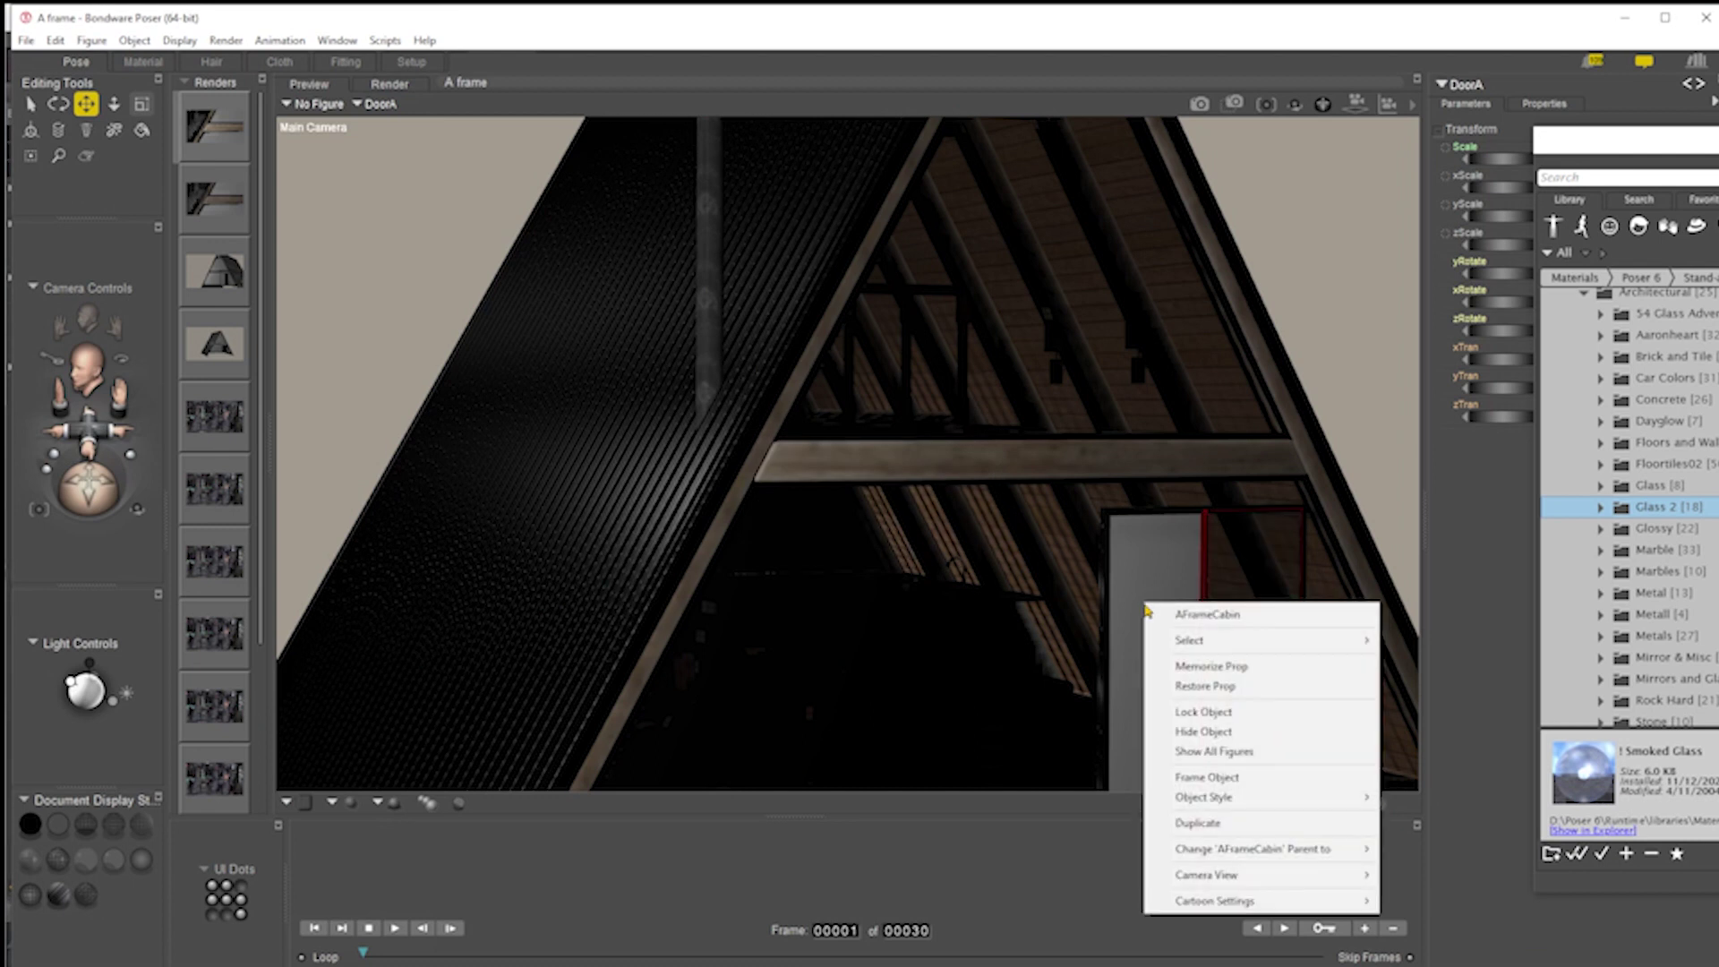
mouse_move(1196, 643)
left_click(1431, 641)
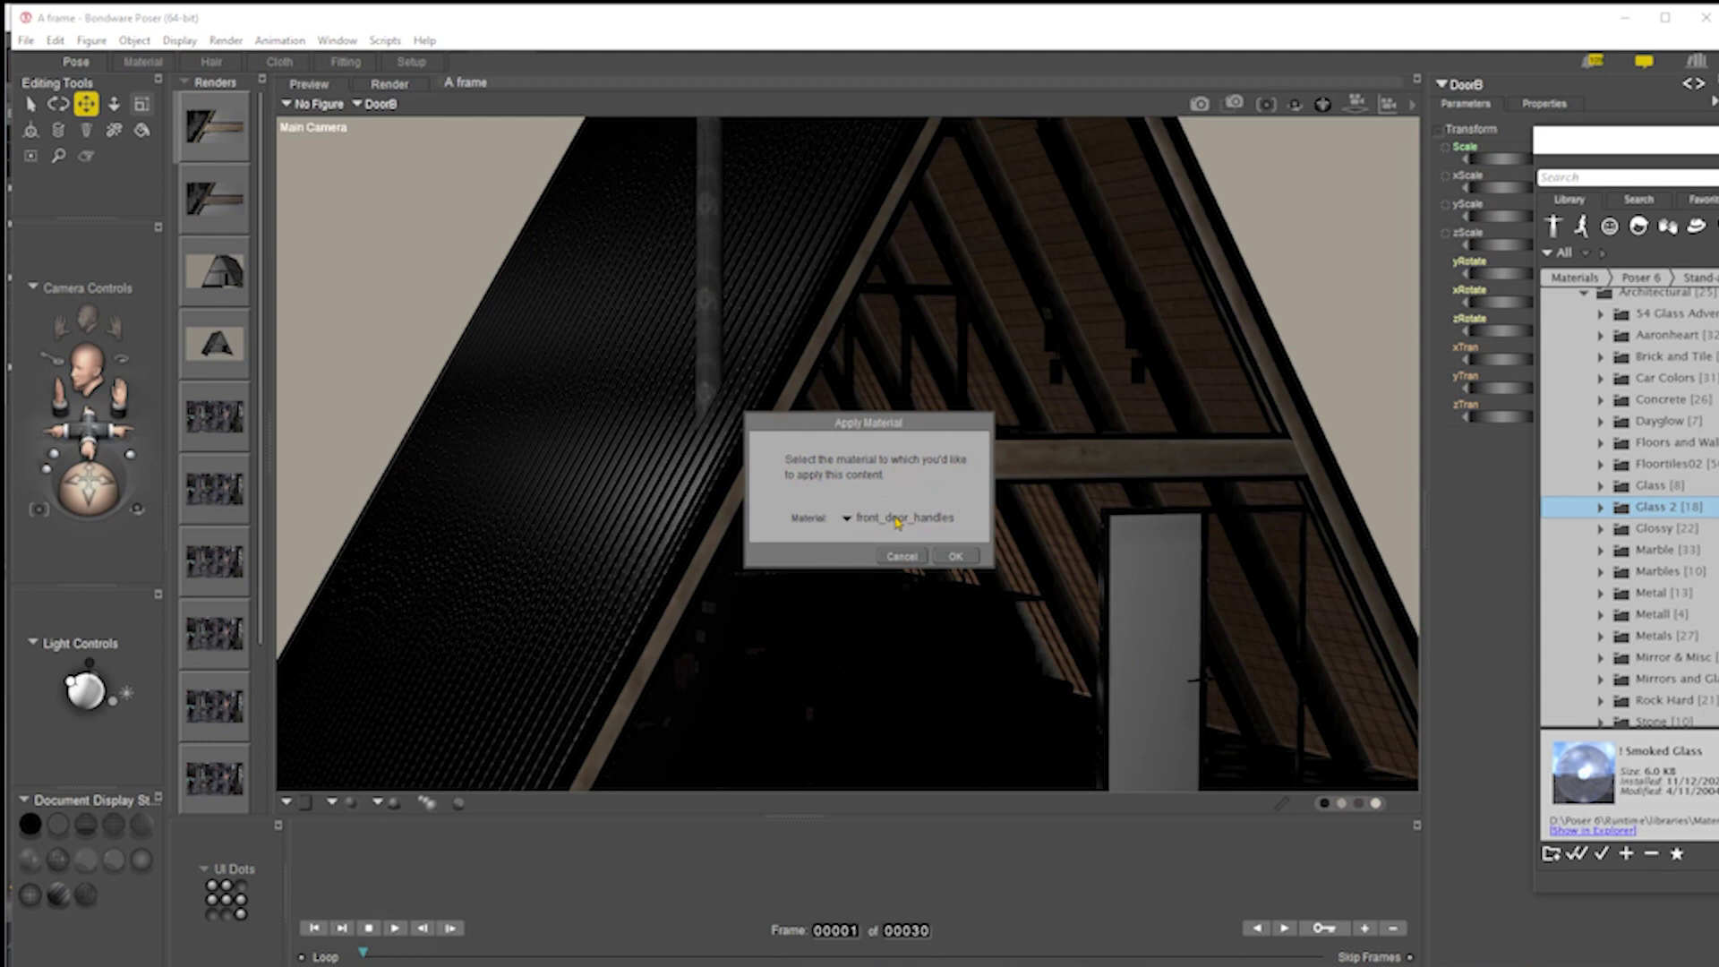
left_click(898, 519)
left_click(895, 524)
left_click(956, 557)
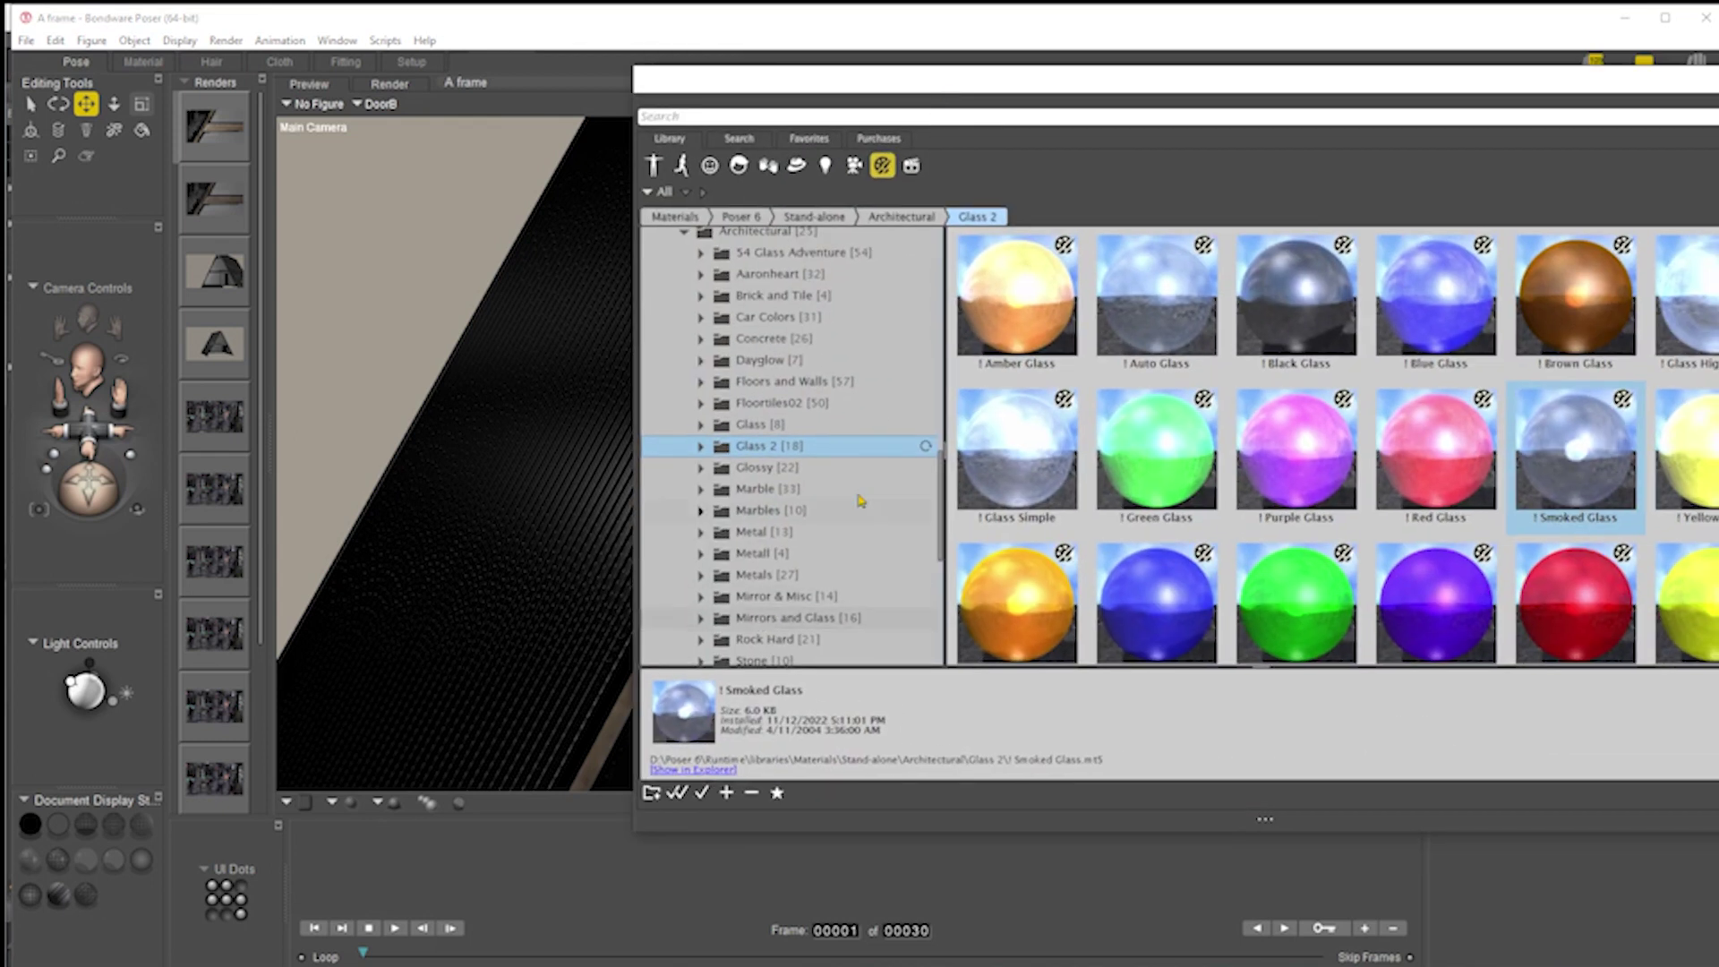
Browse the architectural metal folders and apply Chrome from Metals to DoorB's front_door_handles material
left_click(770, 532)
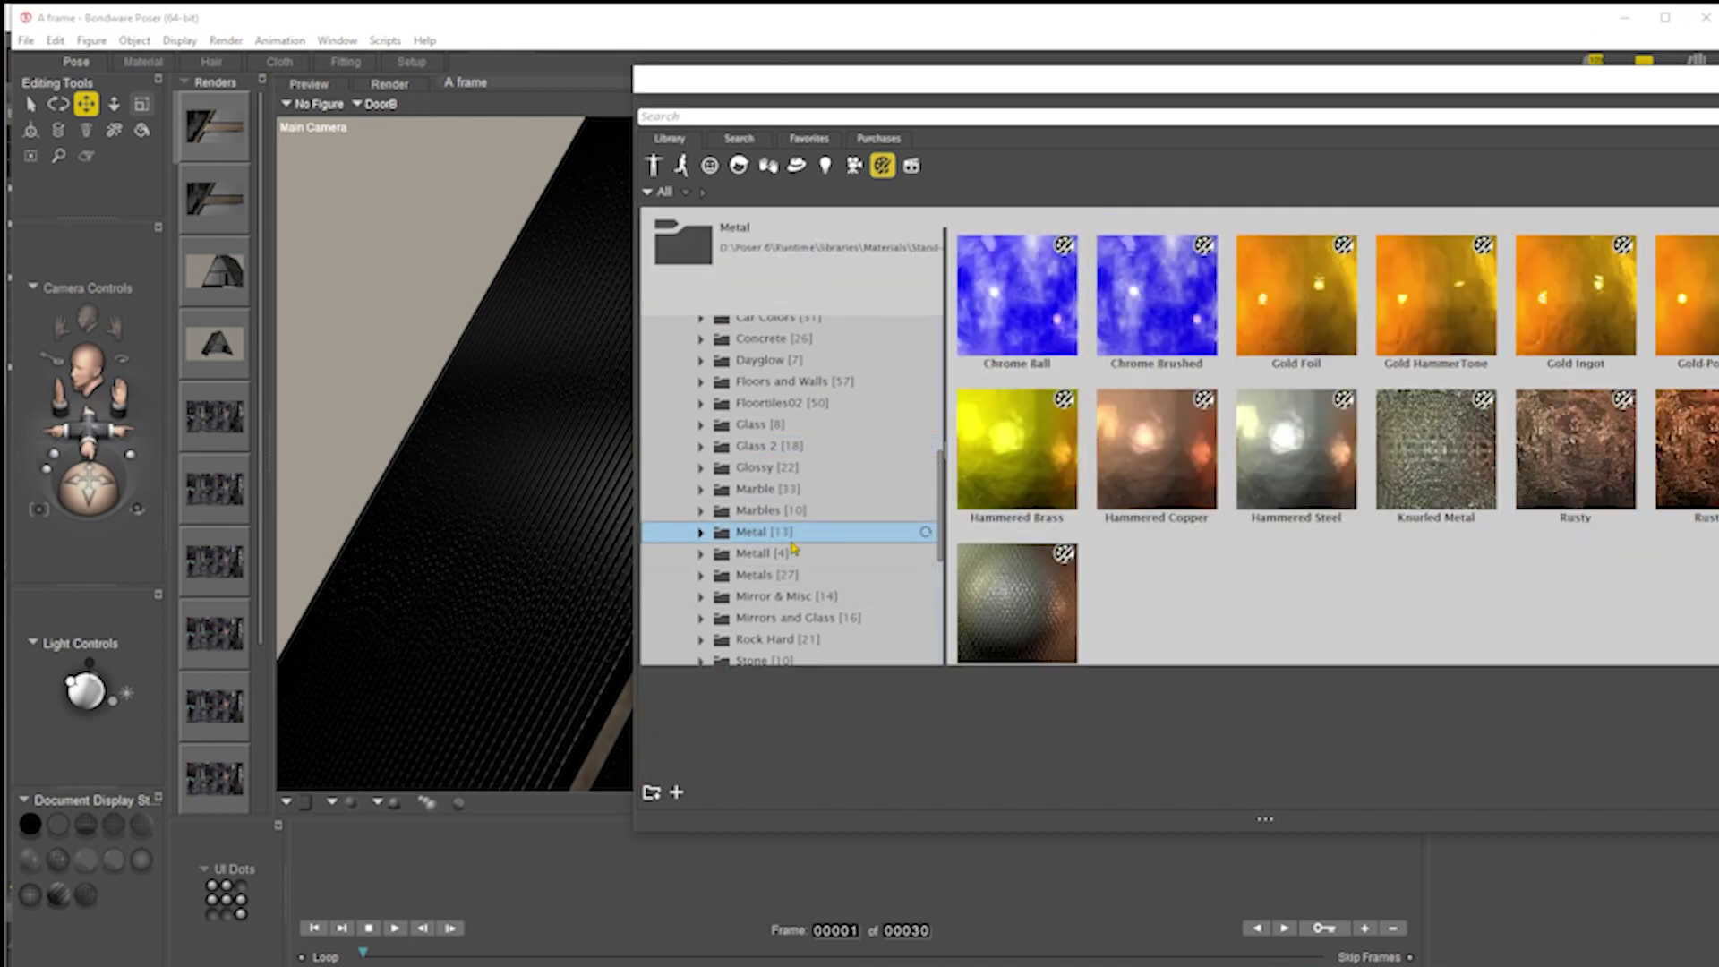
left_click(760, 553)
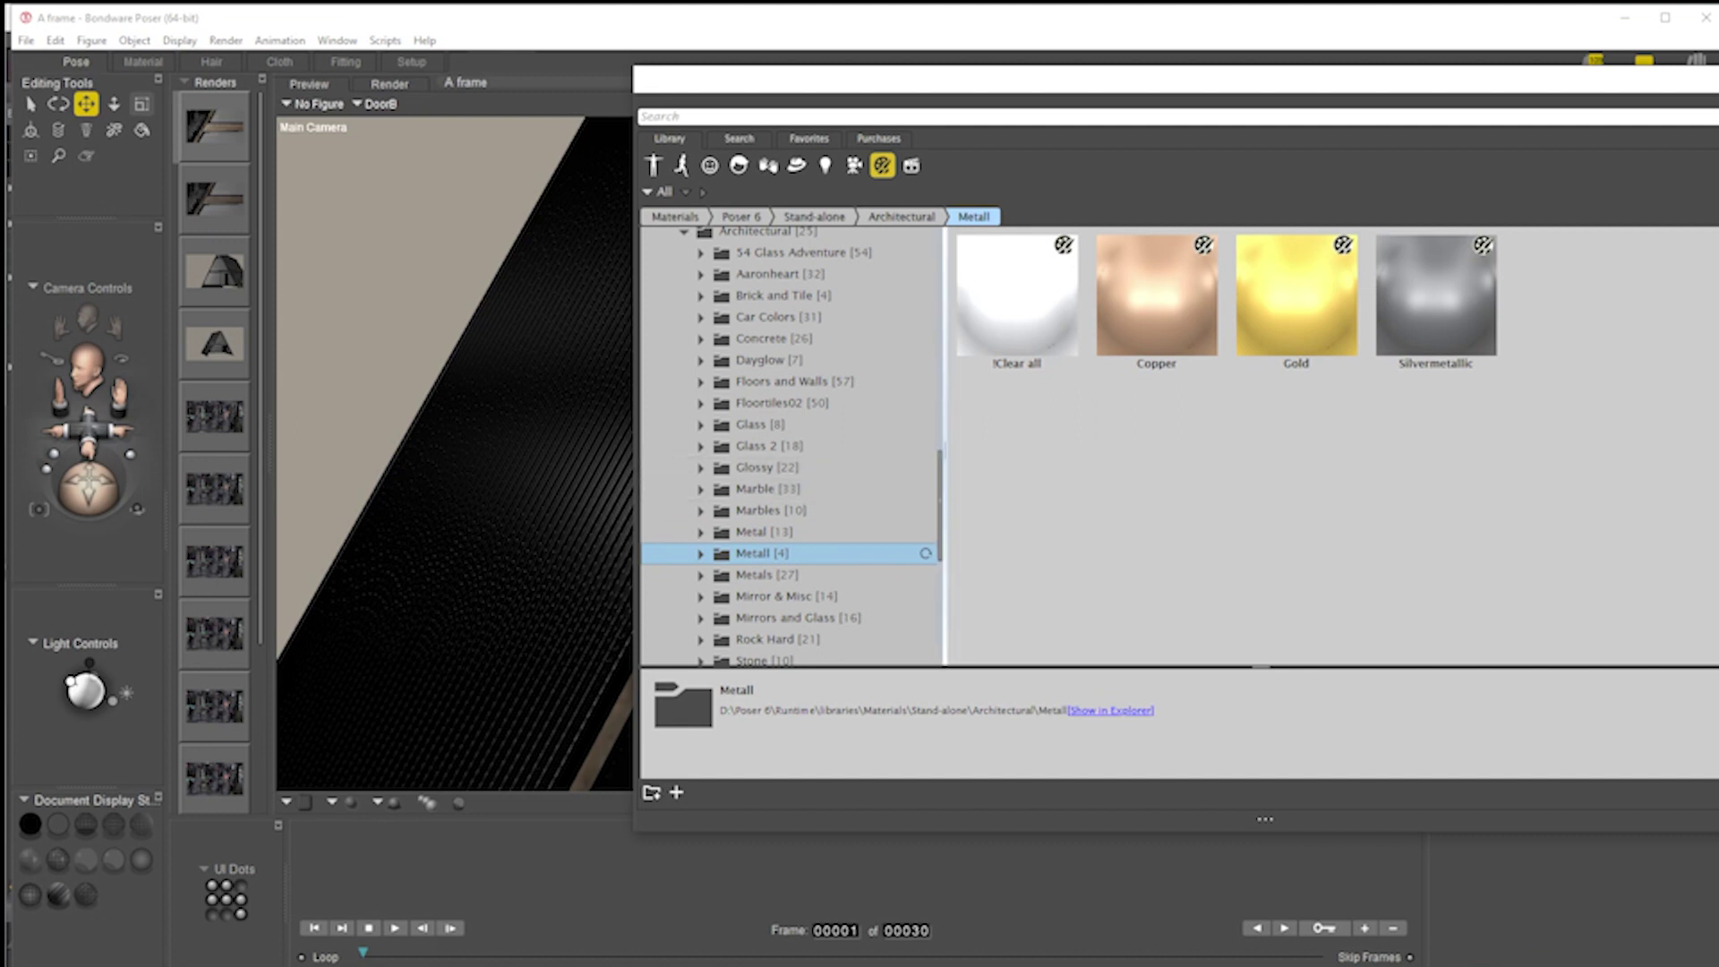
left_click(821, 574)
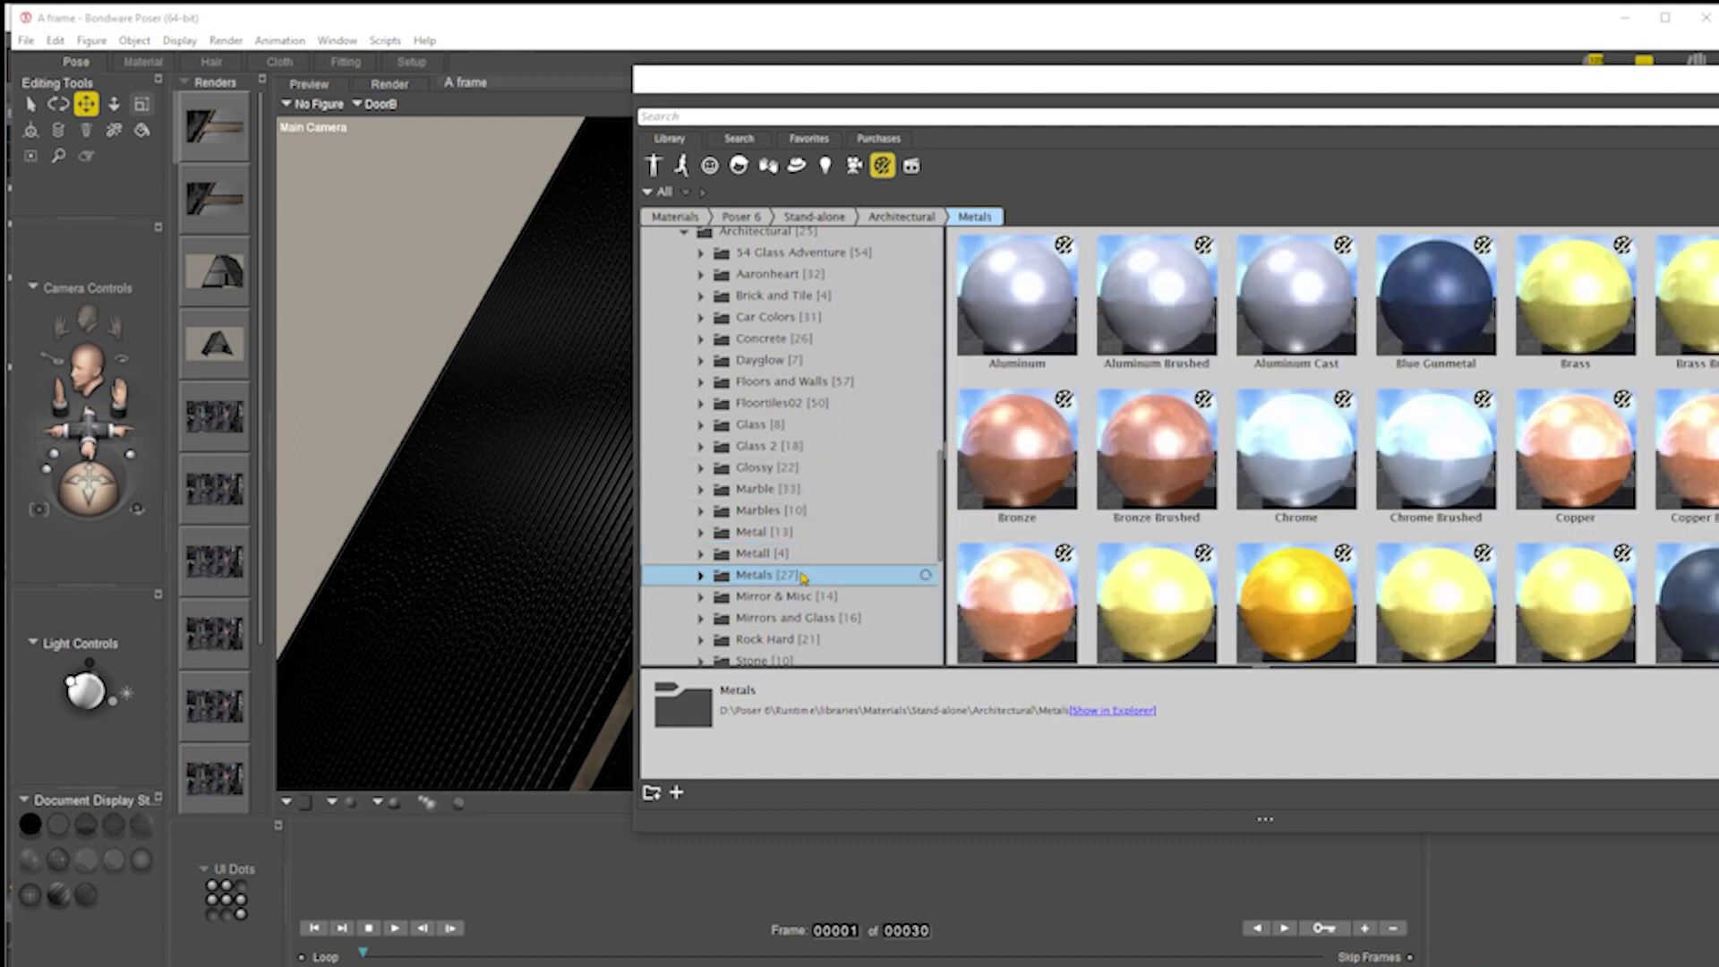
scroll(1432, 402, "down", 3)
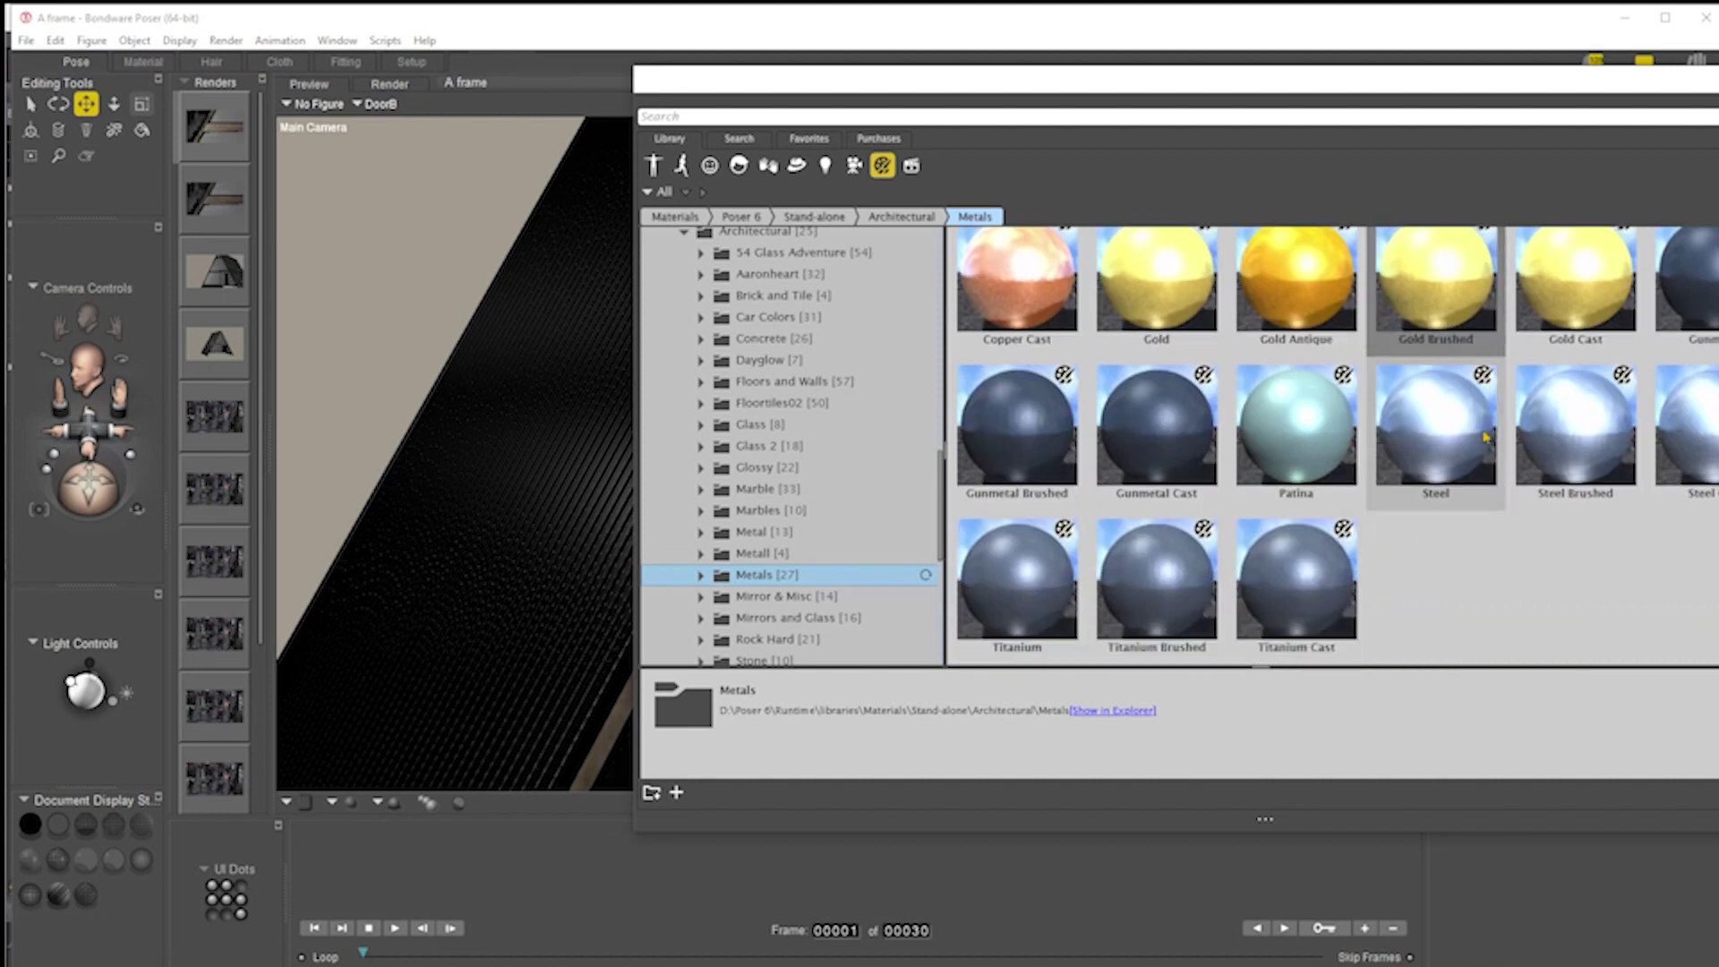
scroll(1299, 385, "up", 3)
double_click(1300, 385)
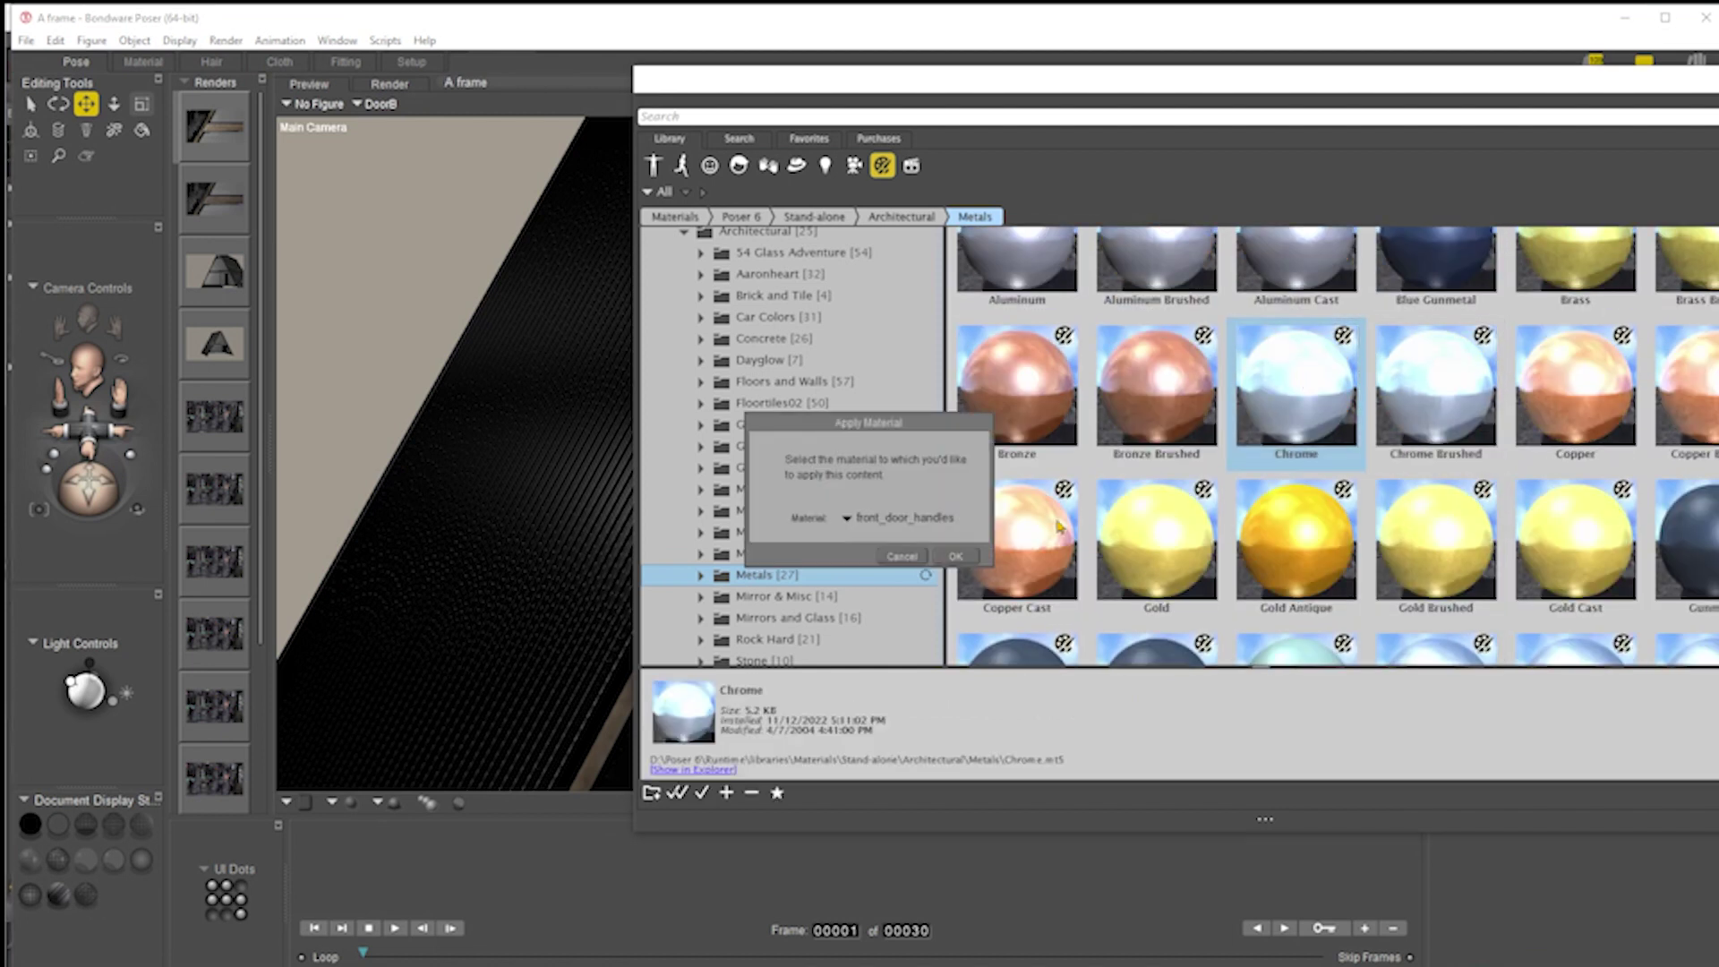
left_click(955, 556)
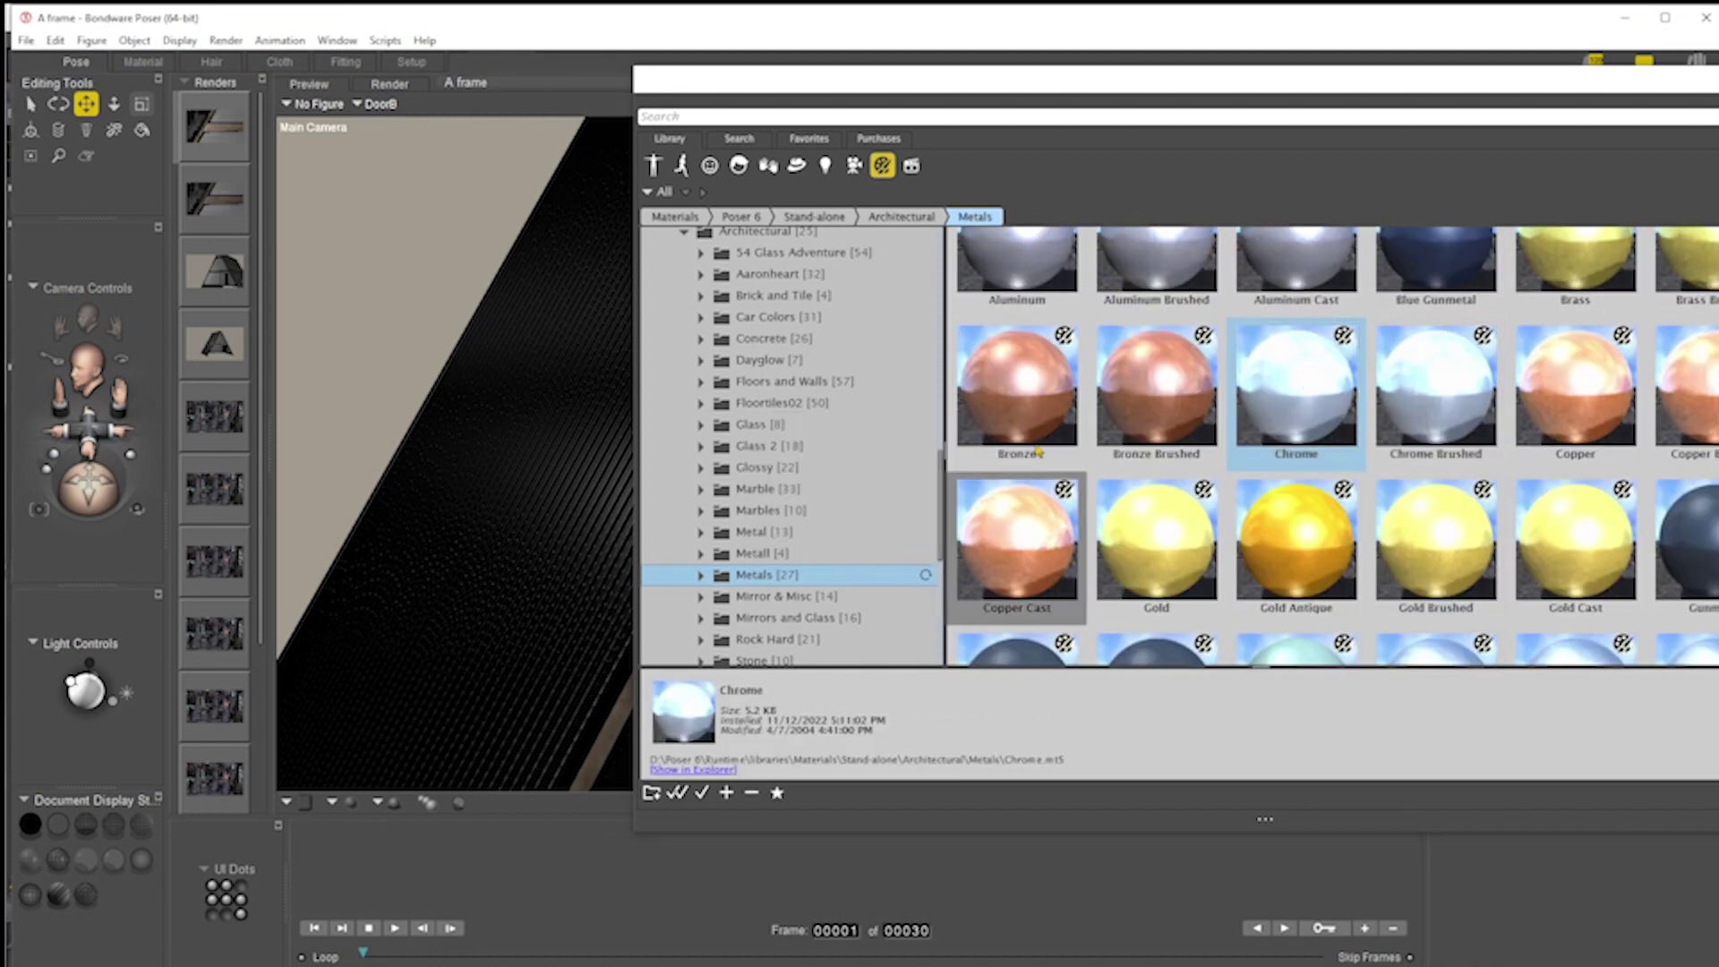
Select DoorA, apply Chrome to its front_door_handles material and render the cabin
left_click(1287, 85)
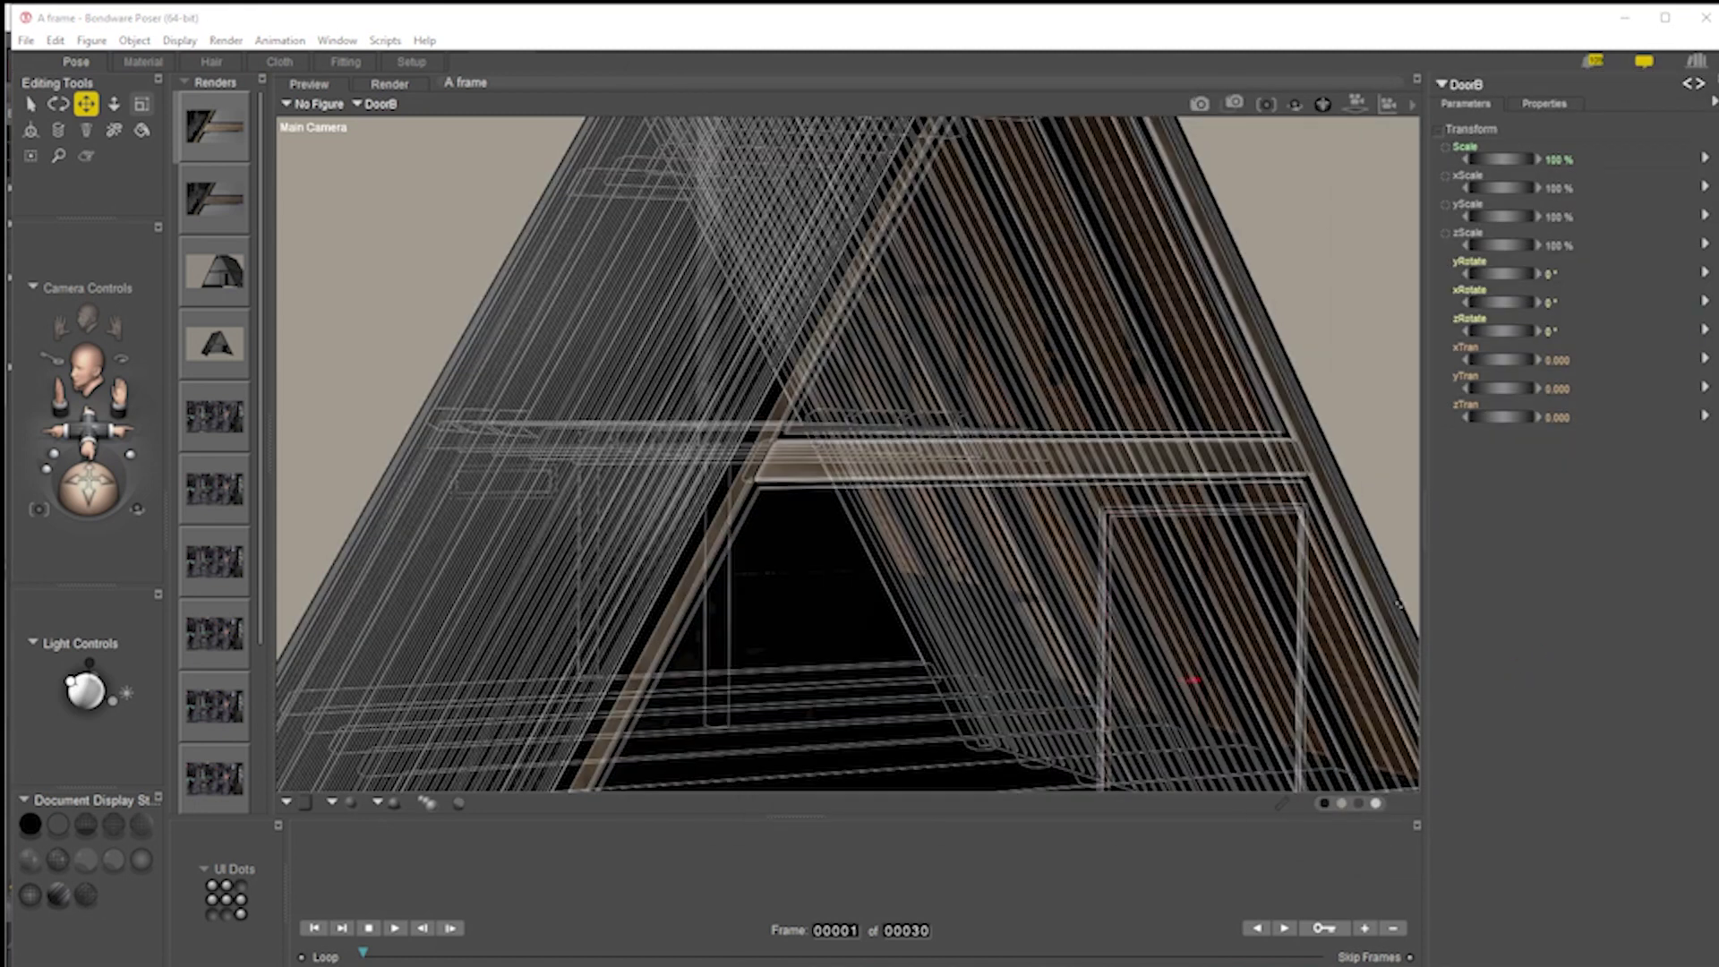
right_click(1271, 592)
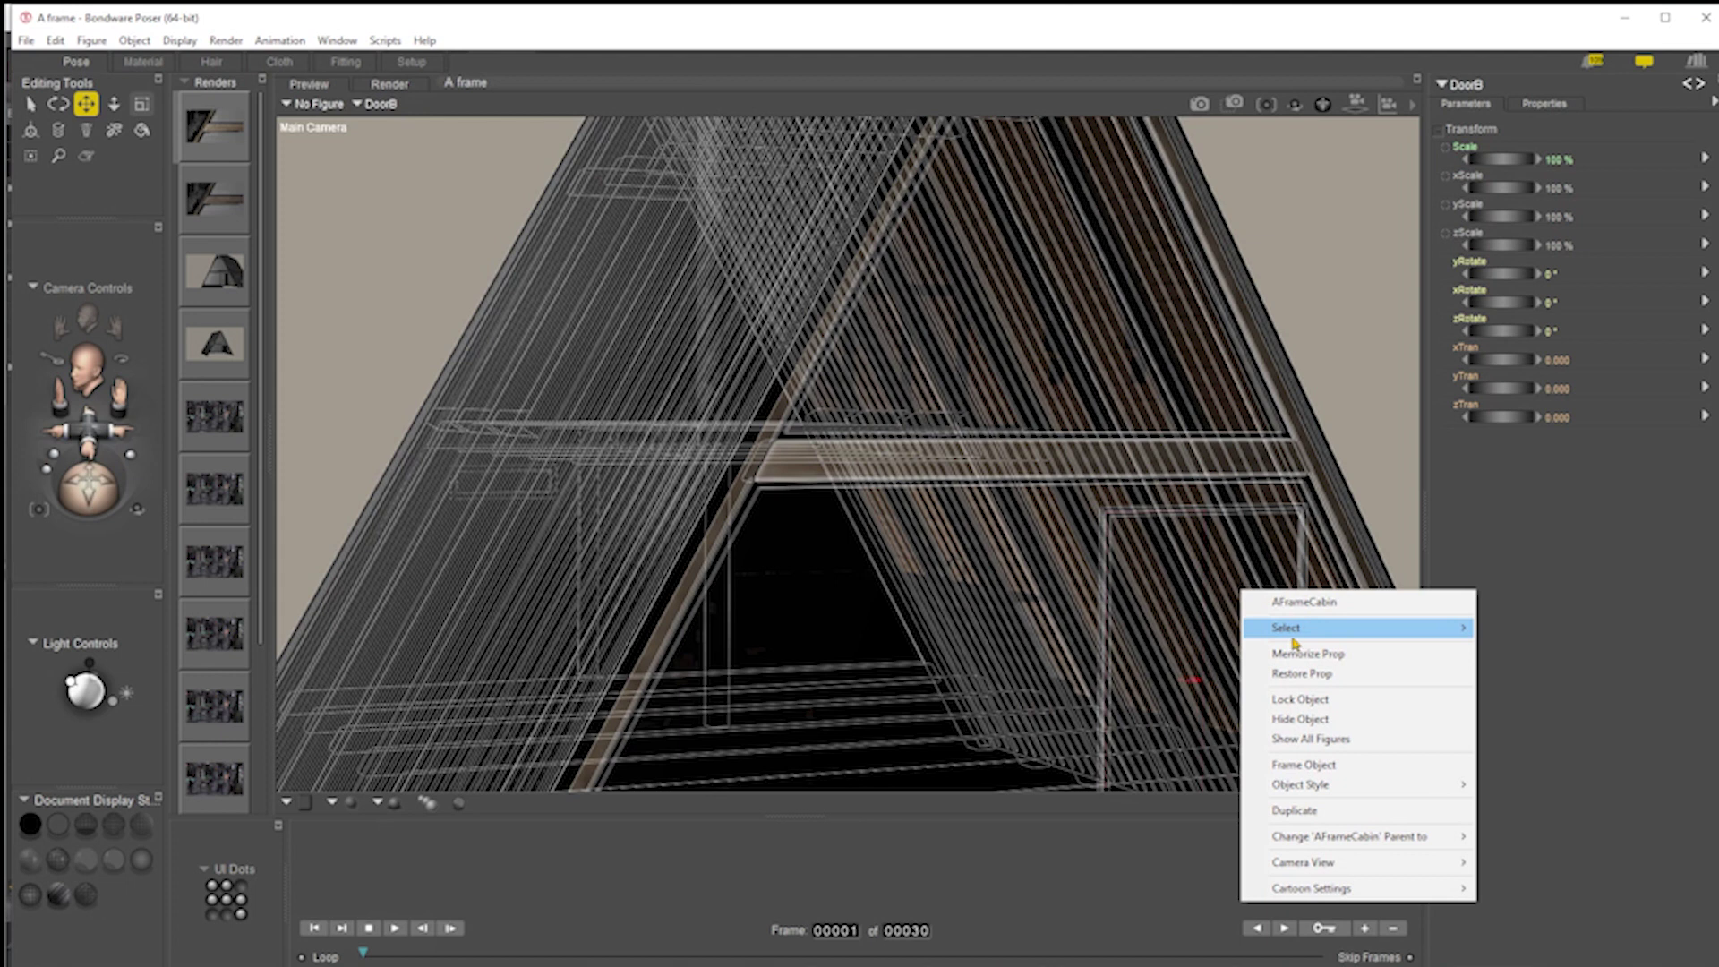
mouse_move(1349, 631)
left_click(1569, 635)
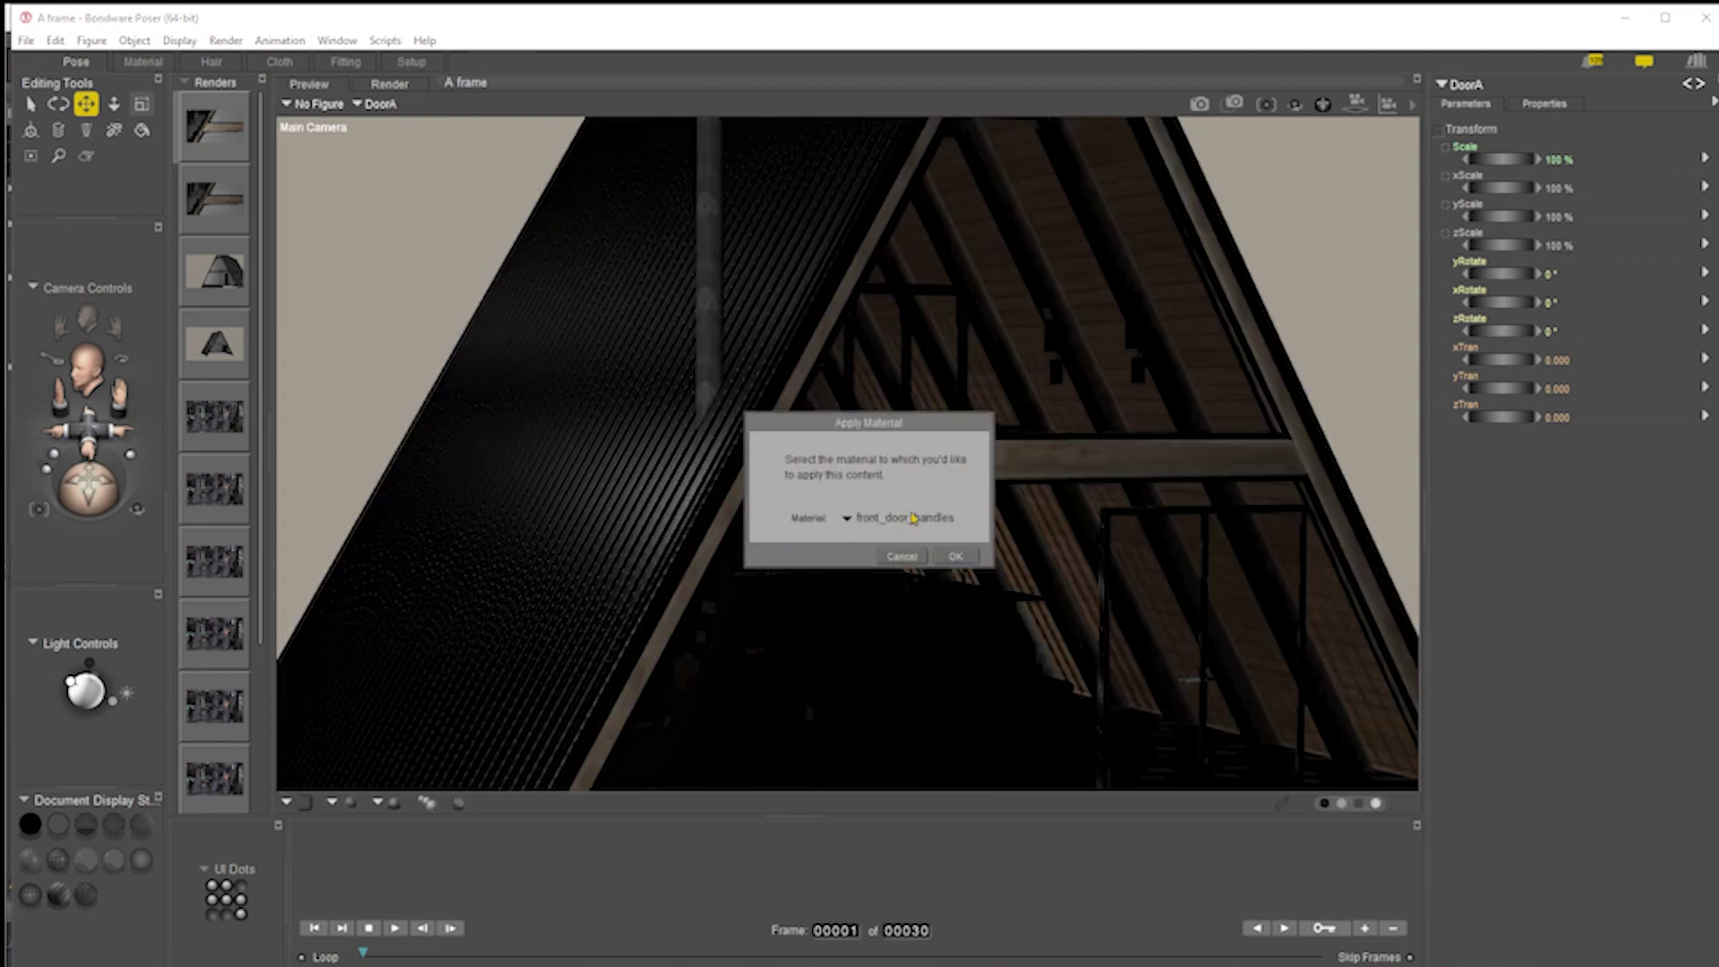
left_click(955, 555)
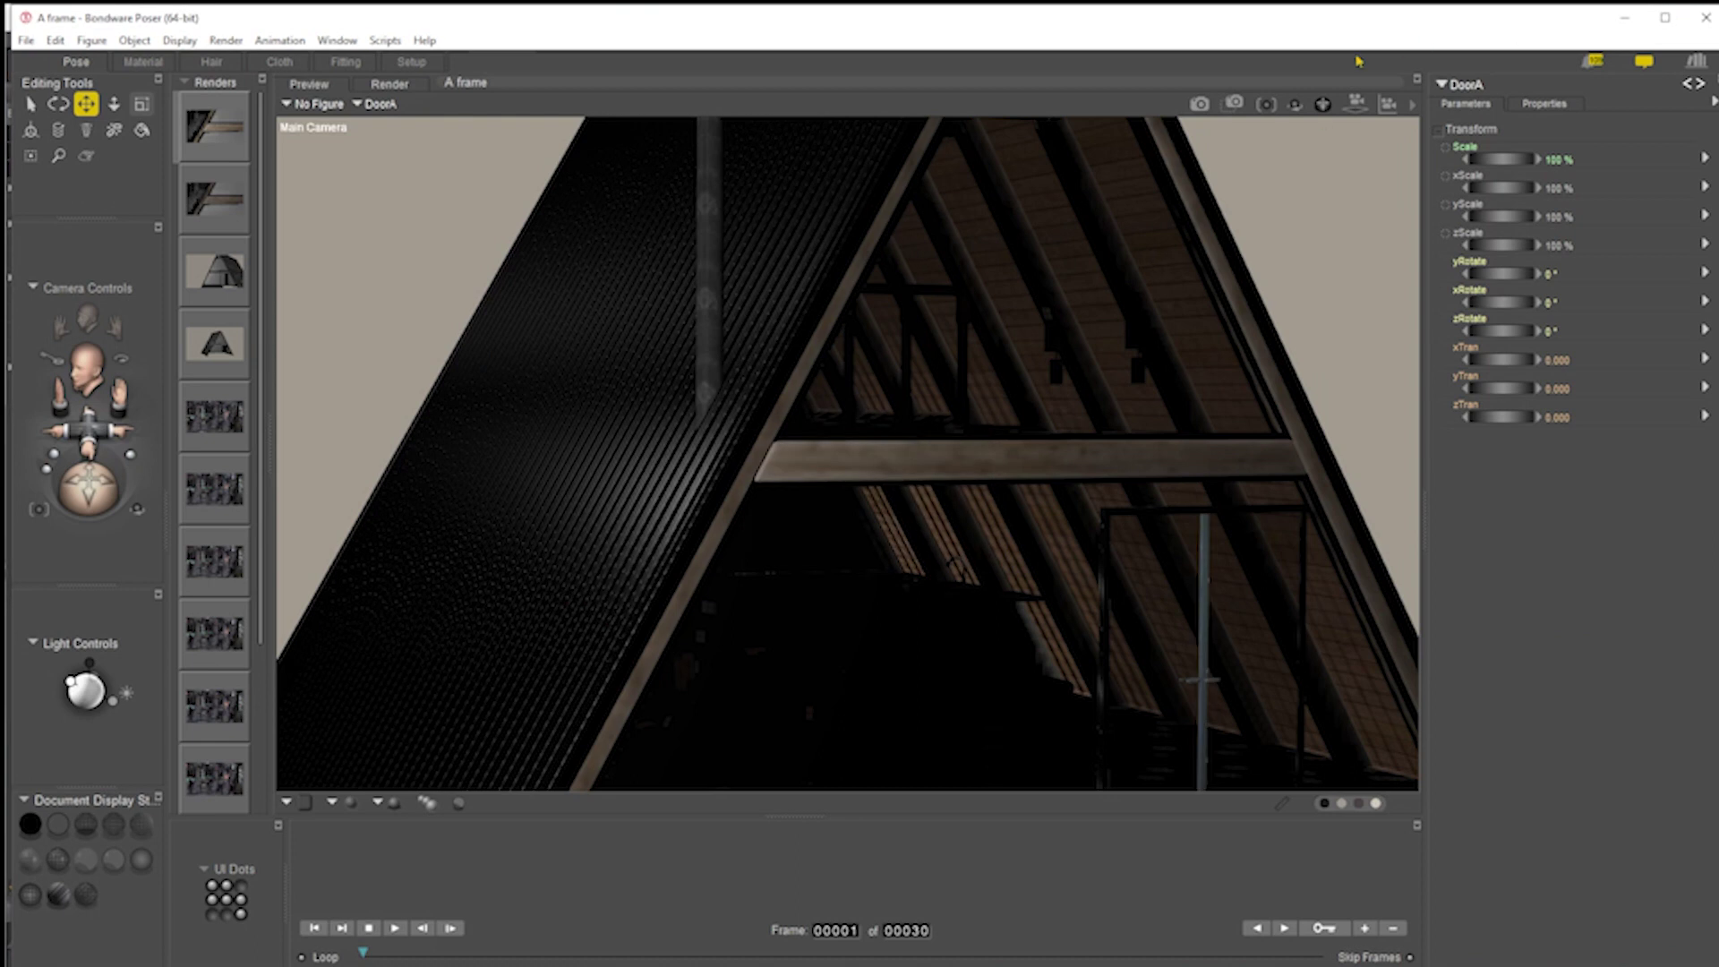
left_click(1199, 104)
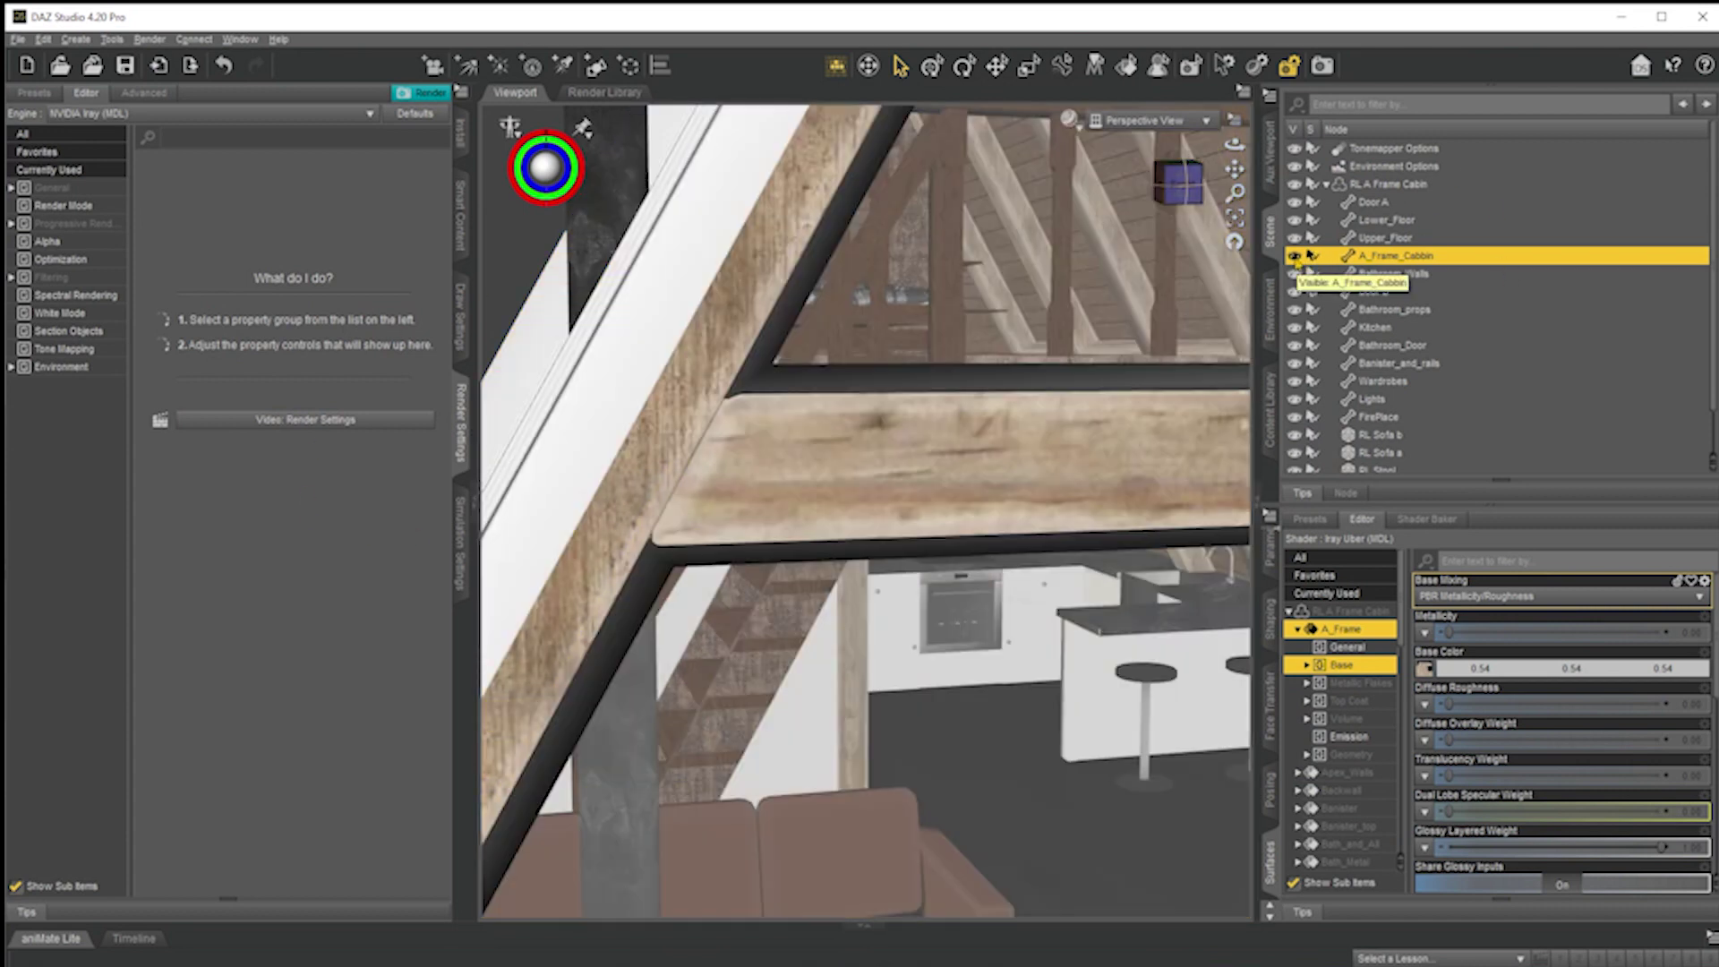
In DAZ Studio, hide the A_Frame_Cabbin part and reframe the view on the cabin's interior
left_click(1503, 239, "ctrl")
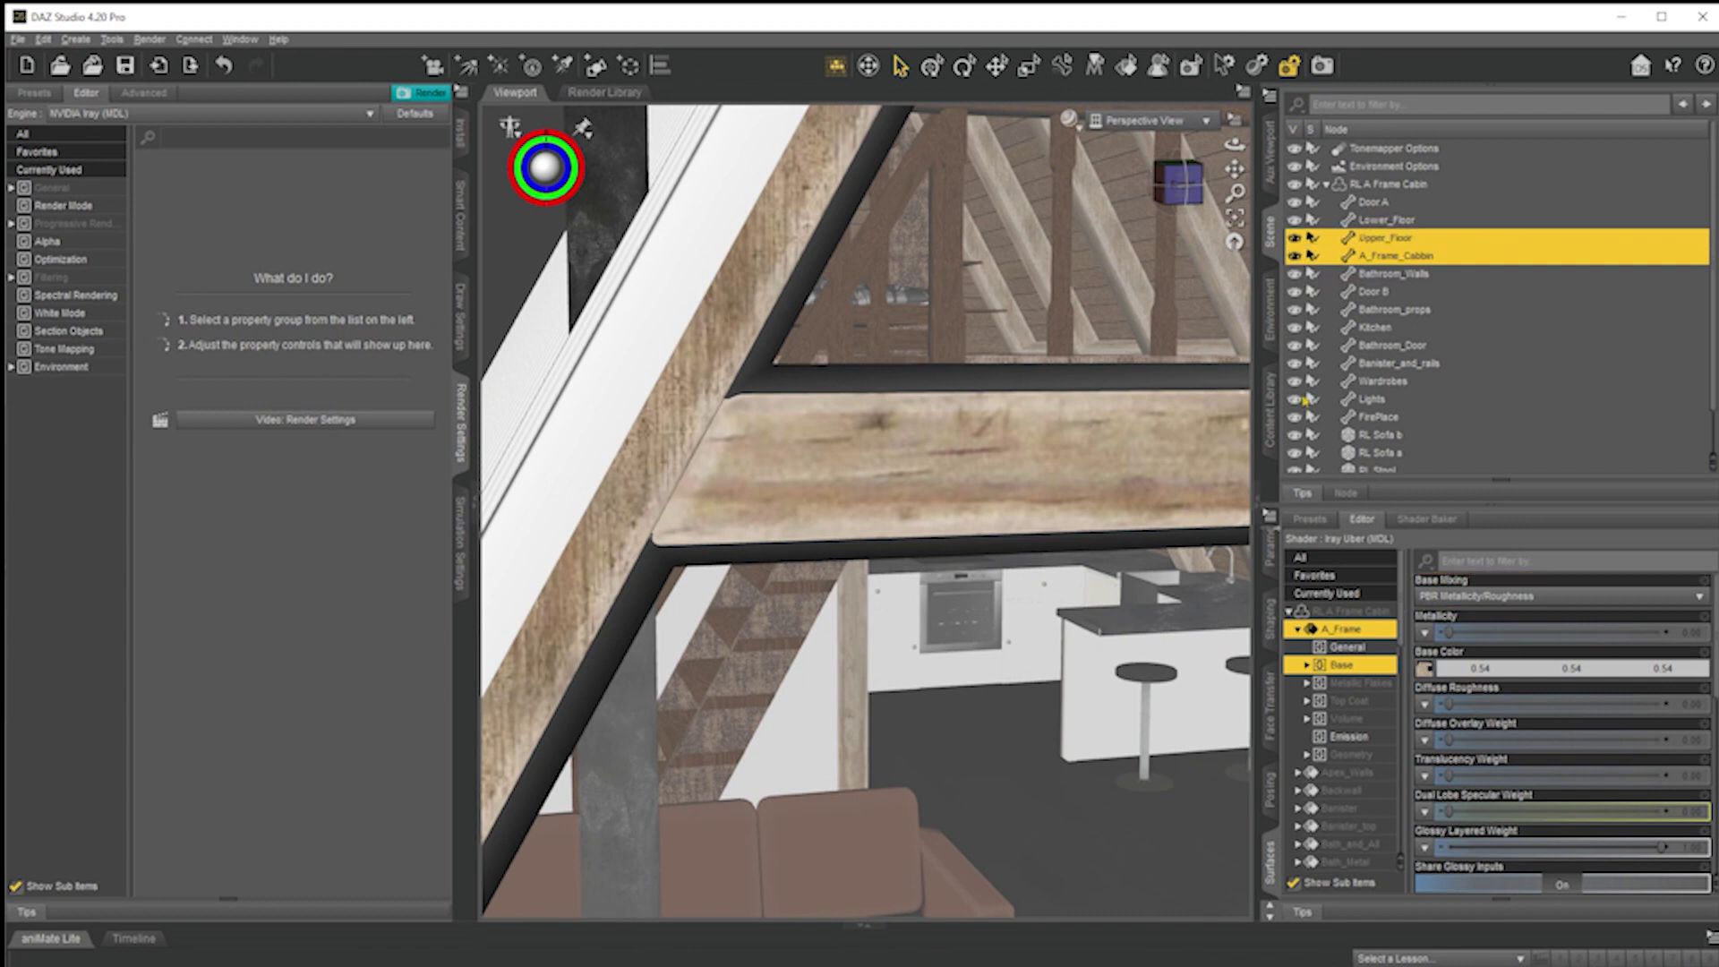
left_click(1294, 256)
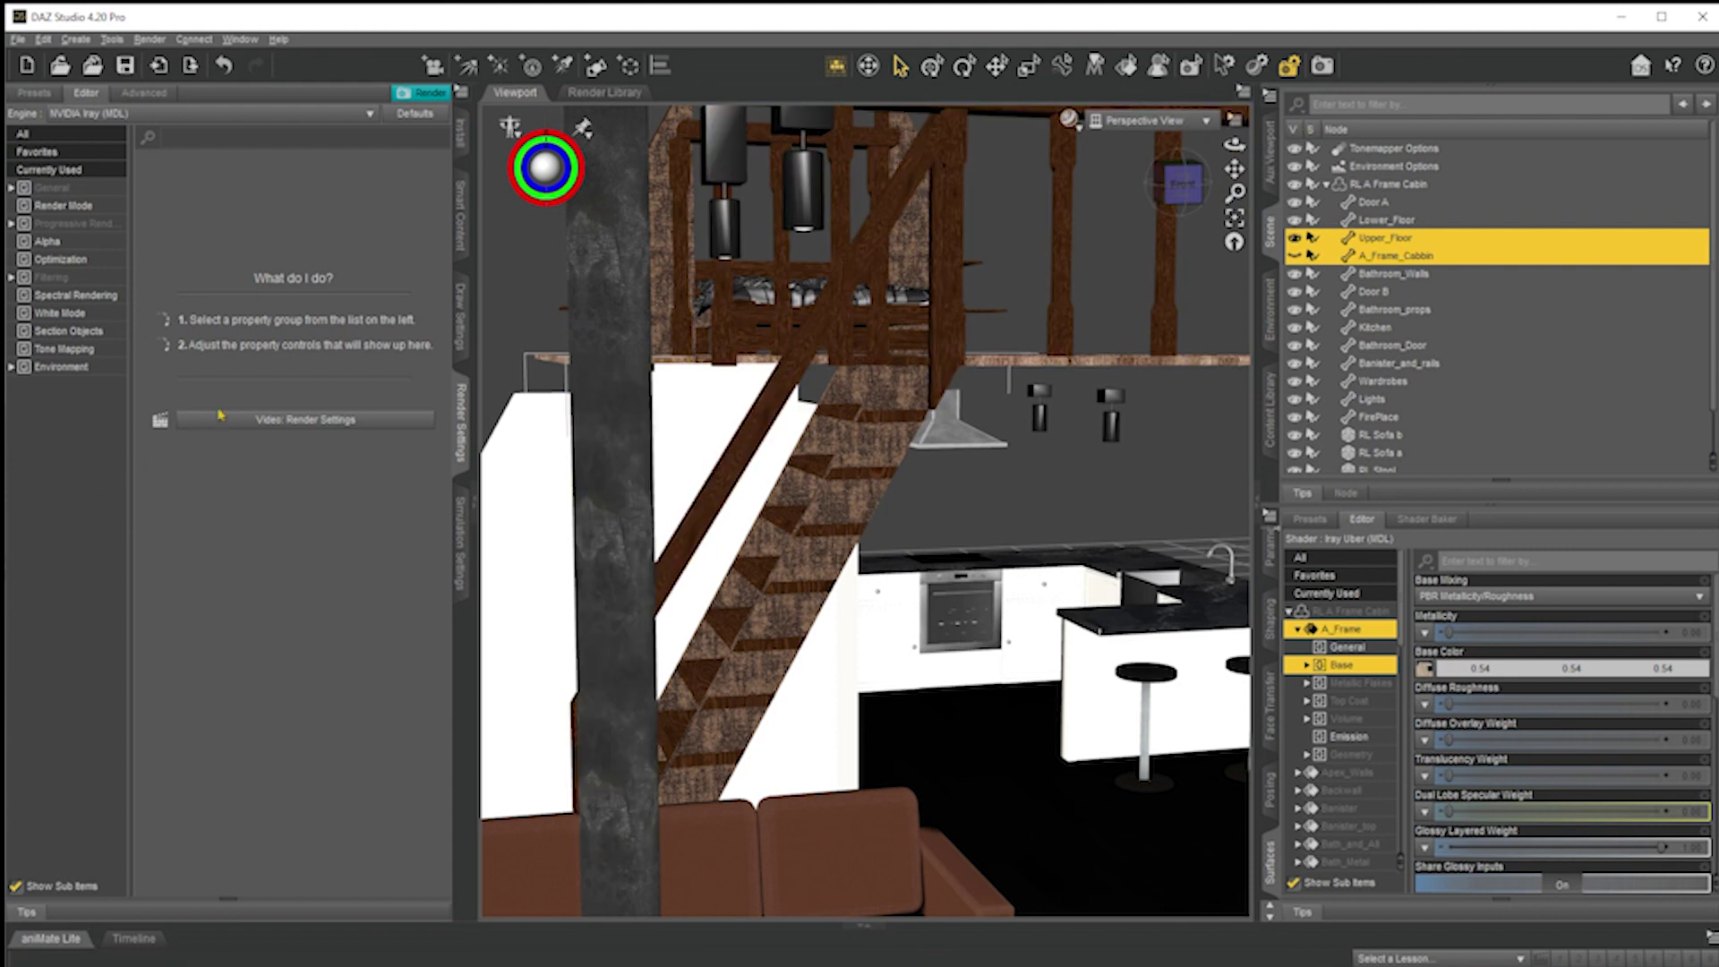
left_click_drag(1180, 179, 1704, 162)
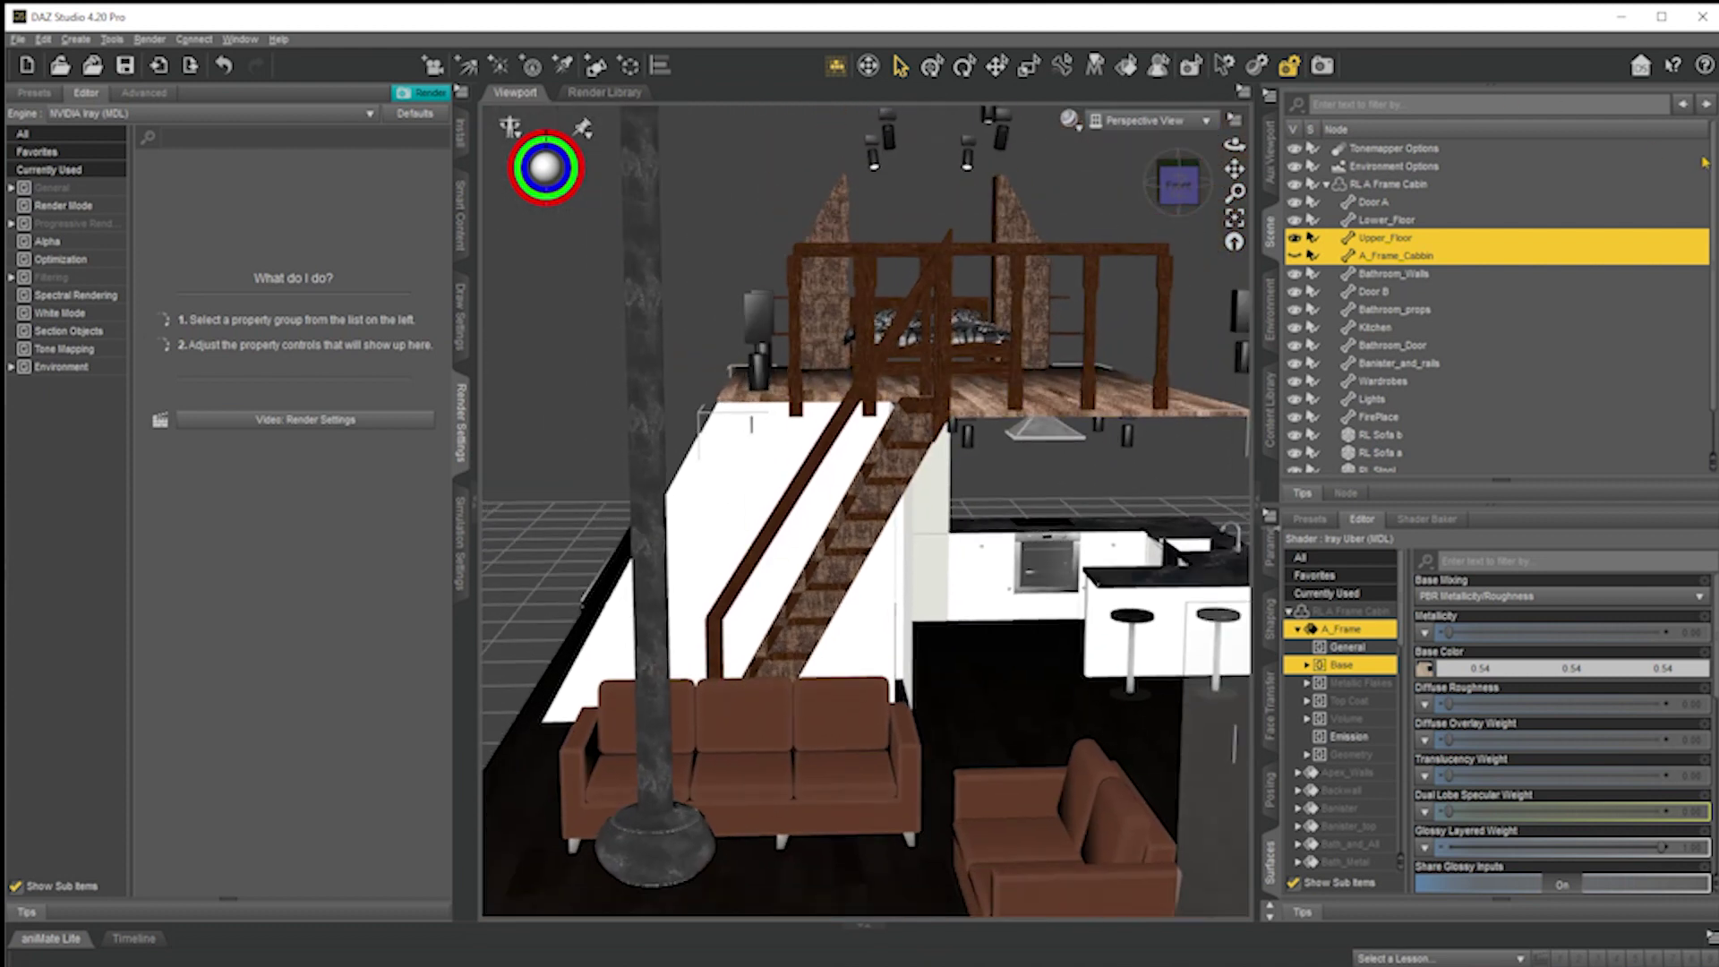
Select the Lights part and display the material settings of the Lower_Floor surface
left_click(967, 161)
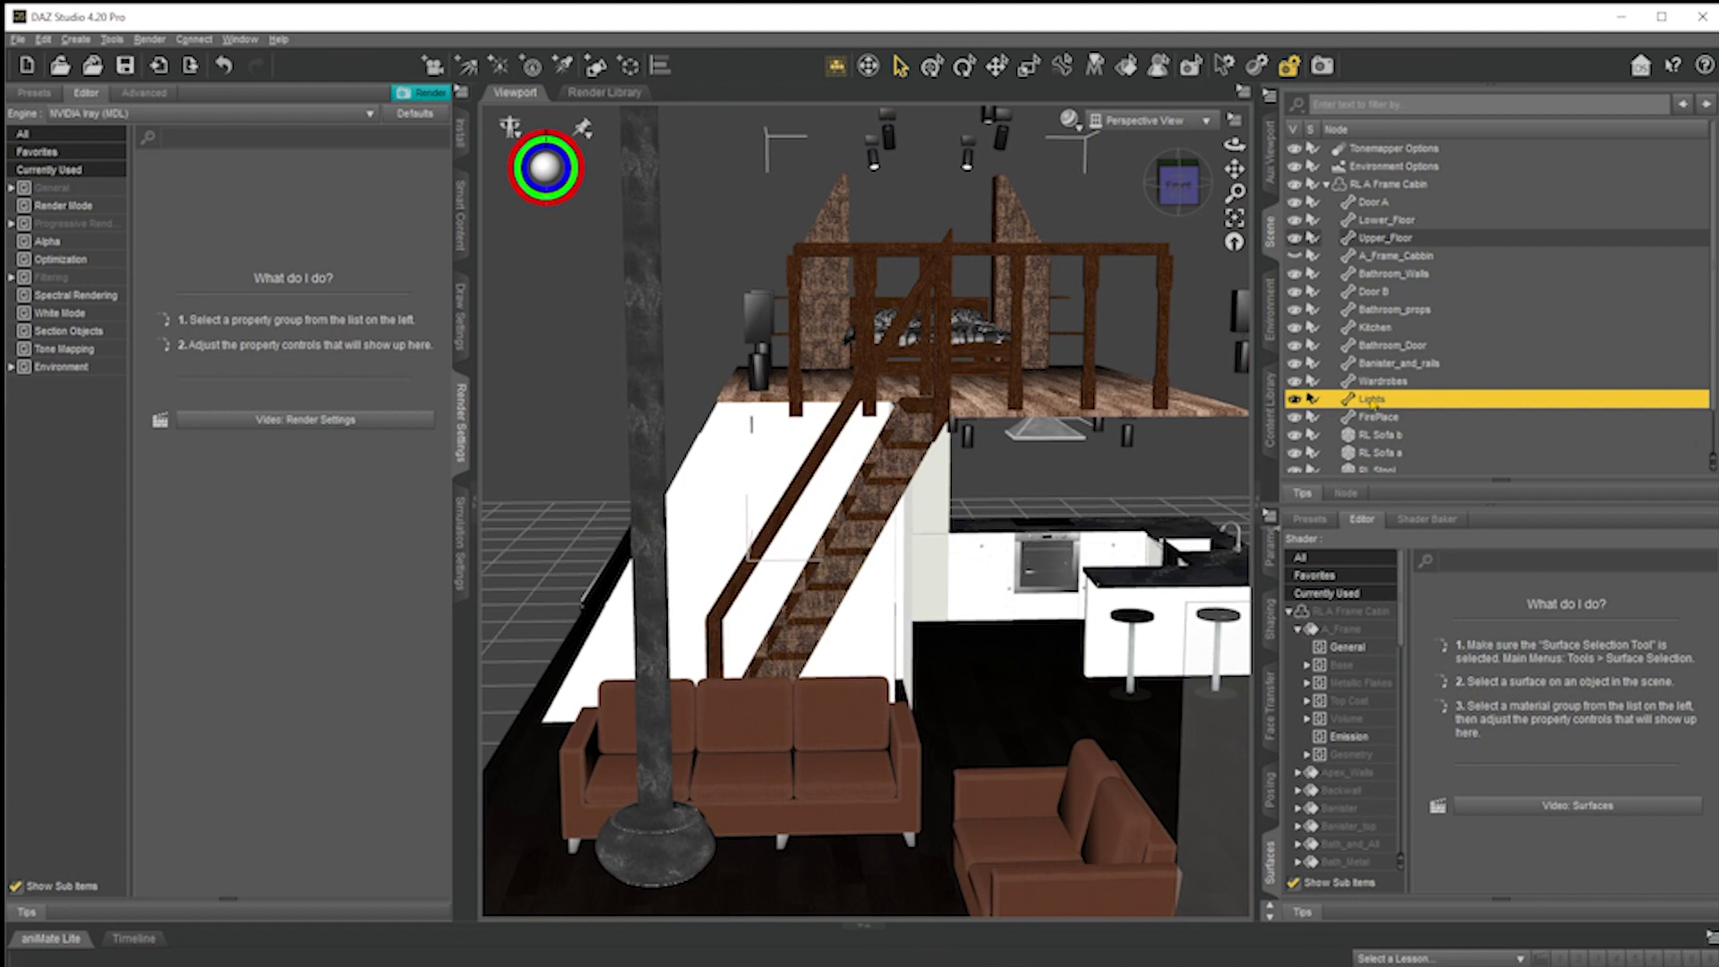
scroll(1383, 775, "down", 8)
scroll(1383, 775, "down", 3)
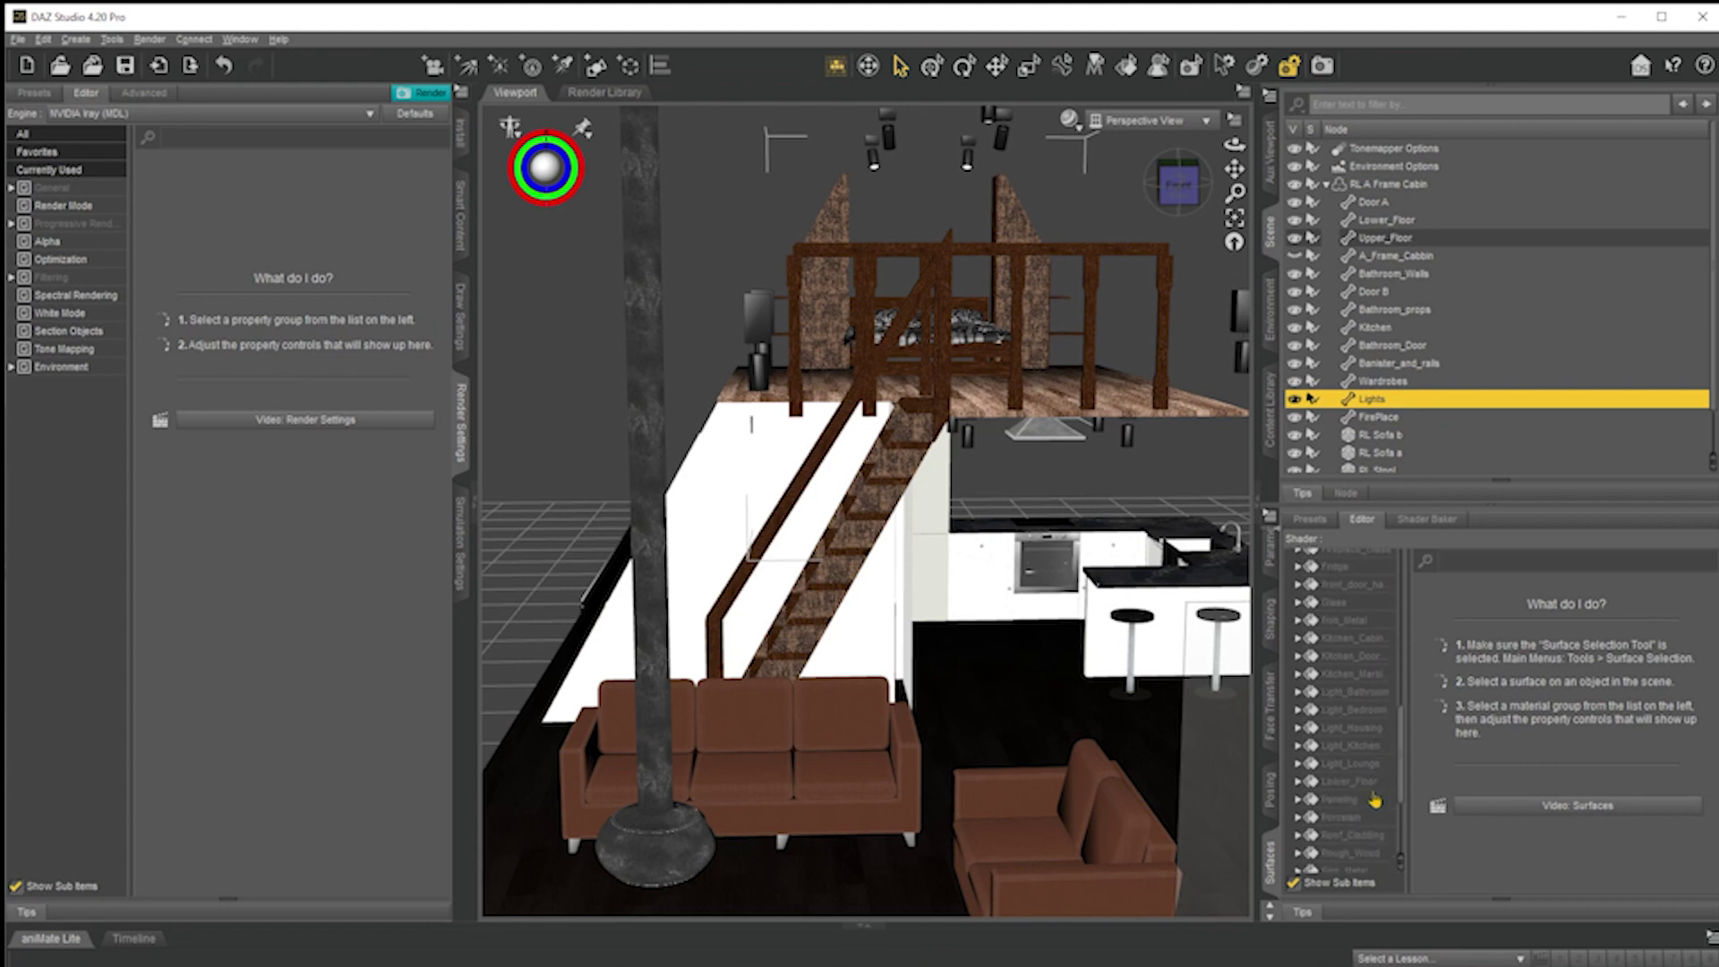
left_click(1349, 781)
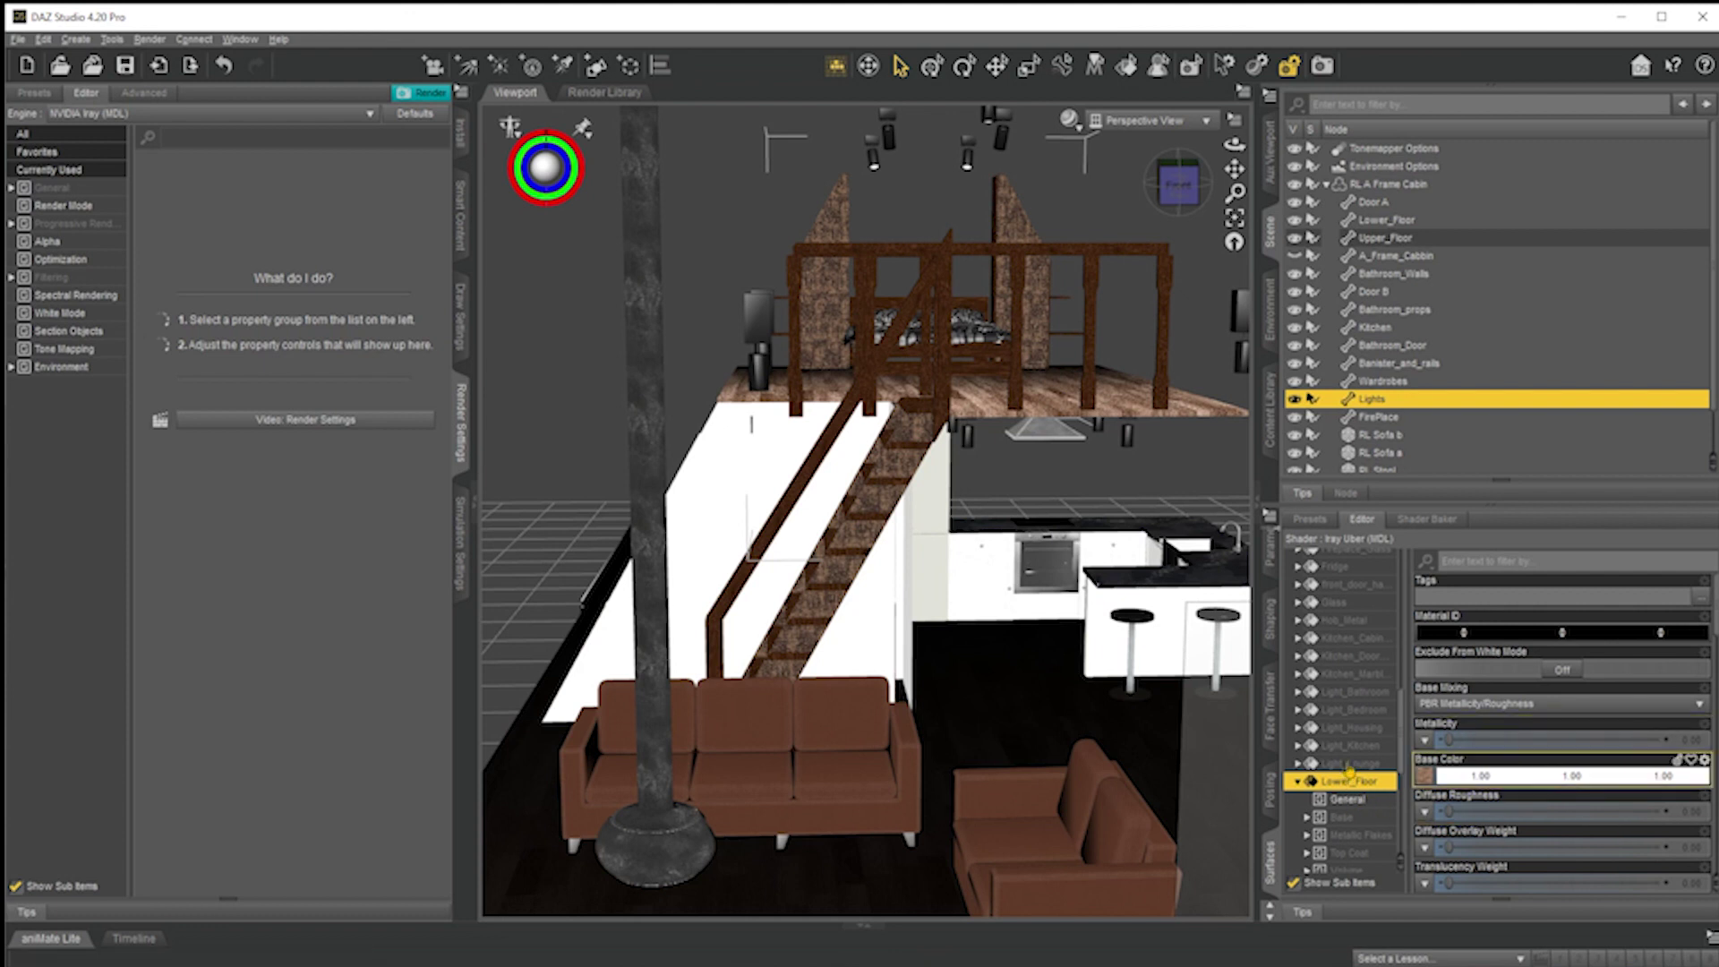
Examine the Base and Emission settings of the Light_Lounge surface, including emission temperature, two-sided light and luminance
left_click(1349, 764)
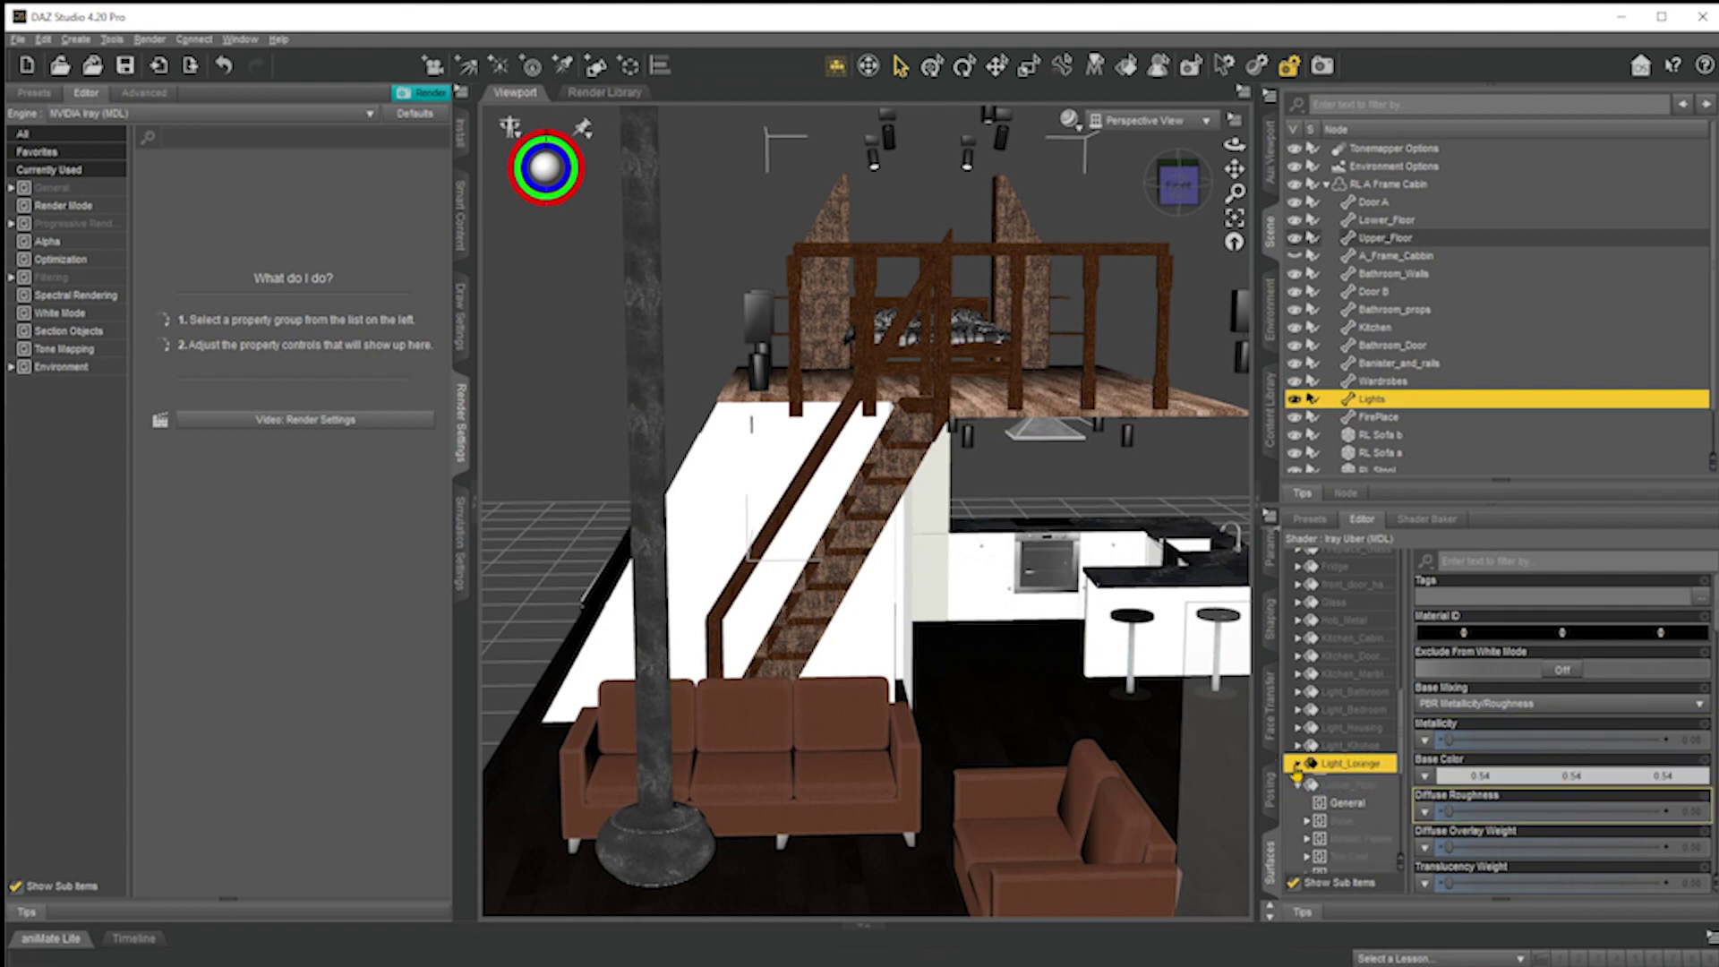
left_click(1360, 781)
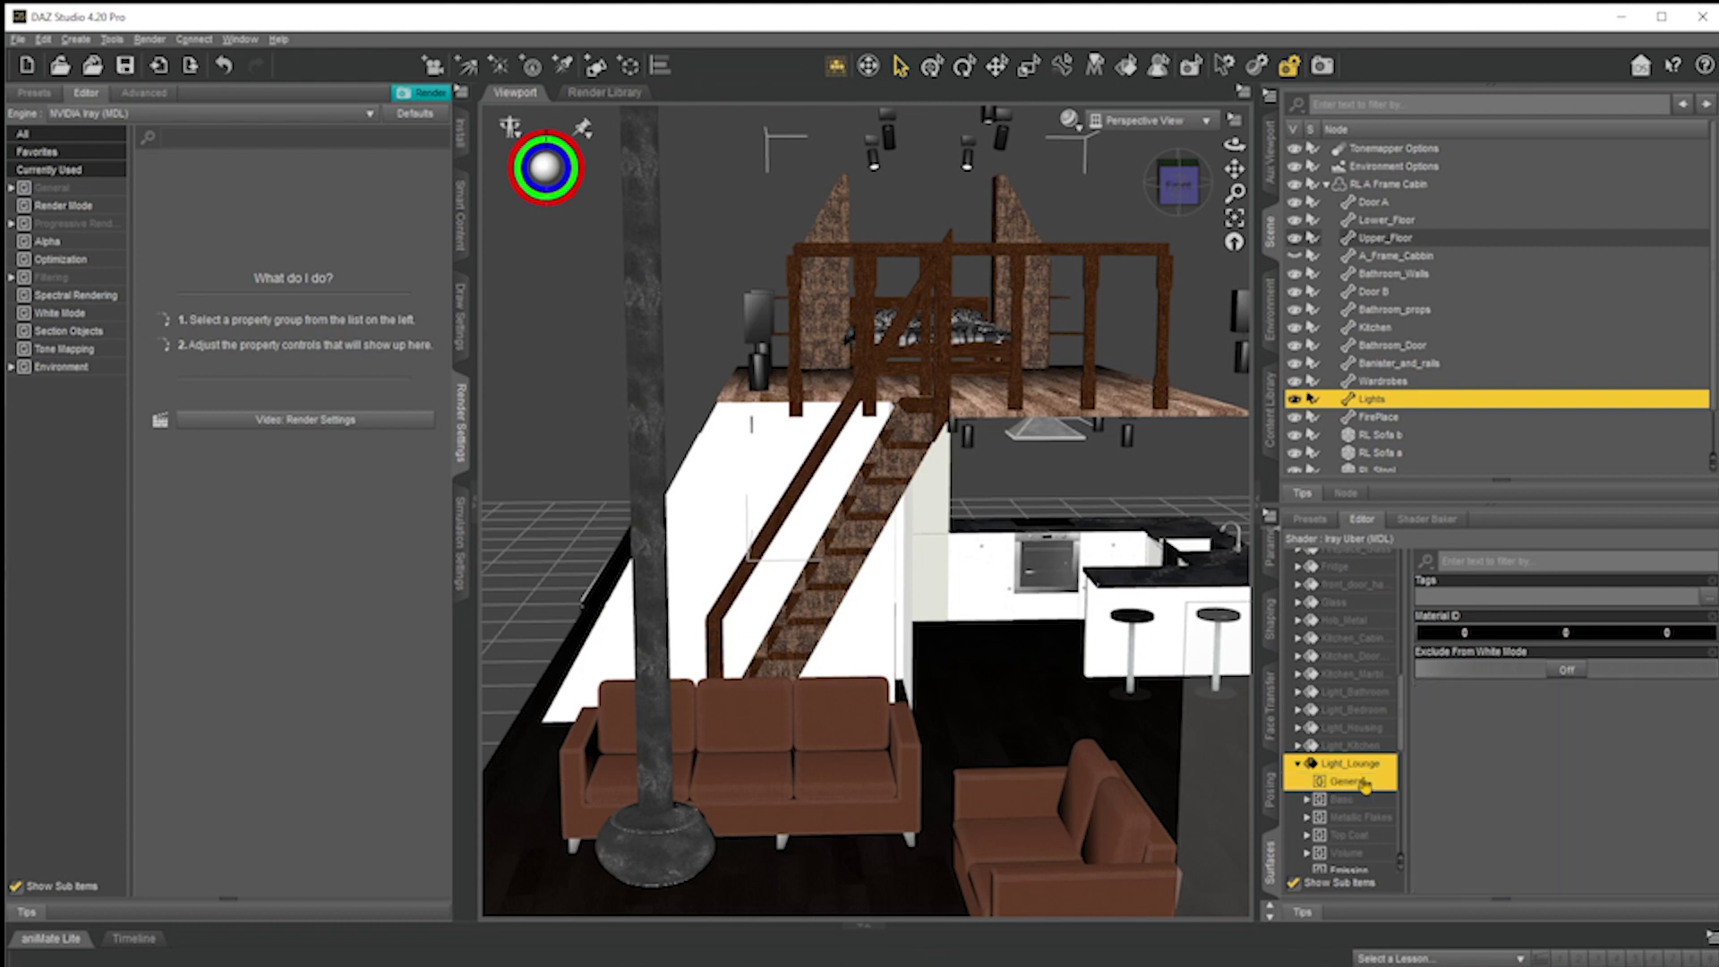
left_click(1307, 799)
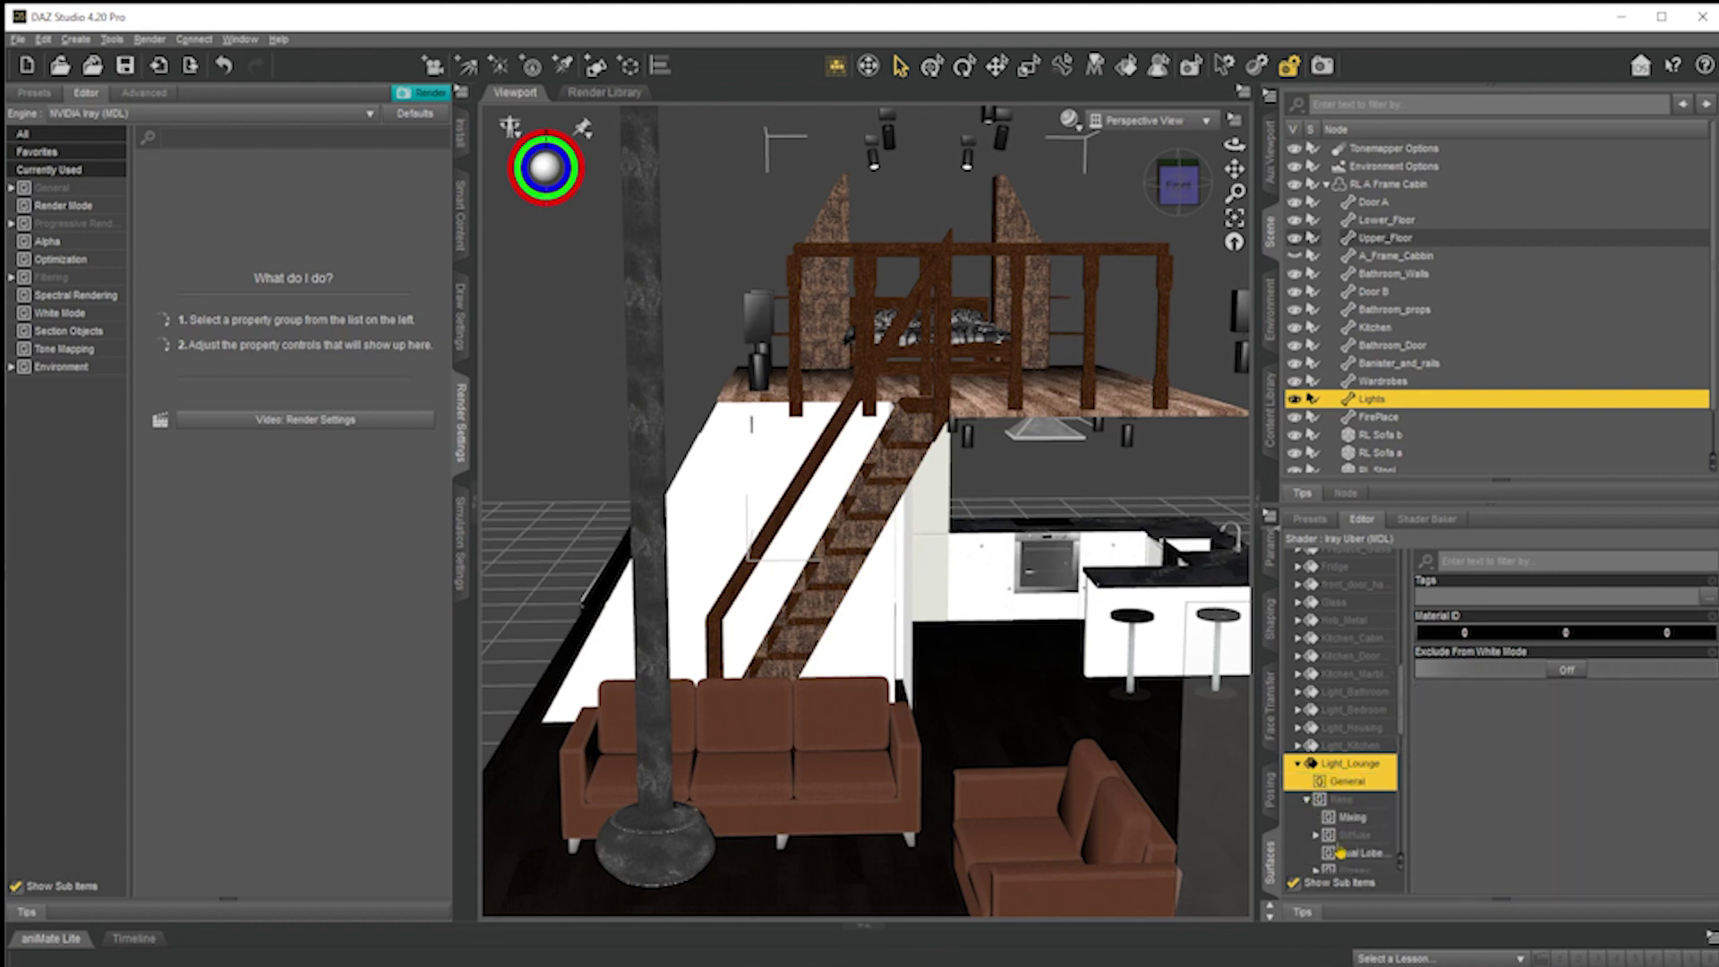
left_click(1343, 799)
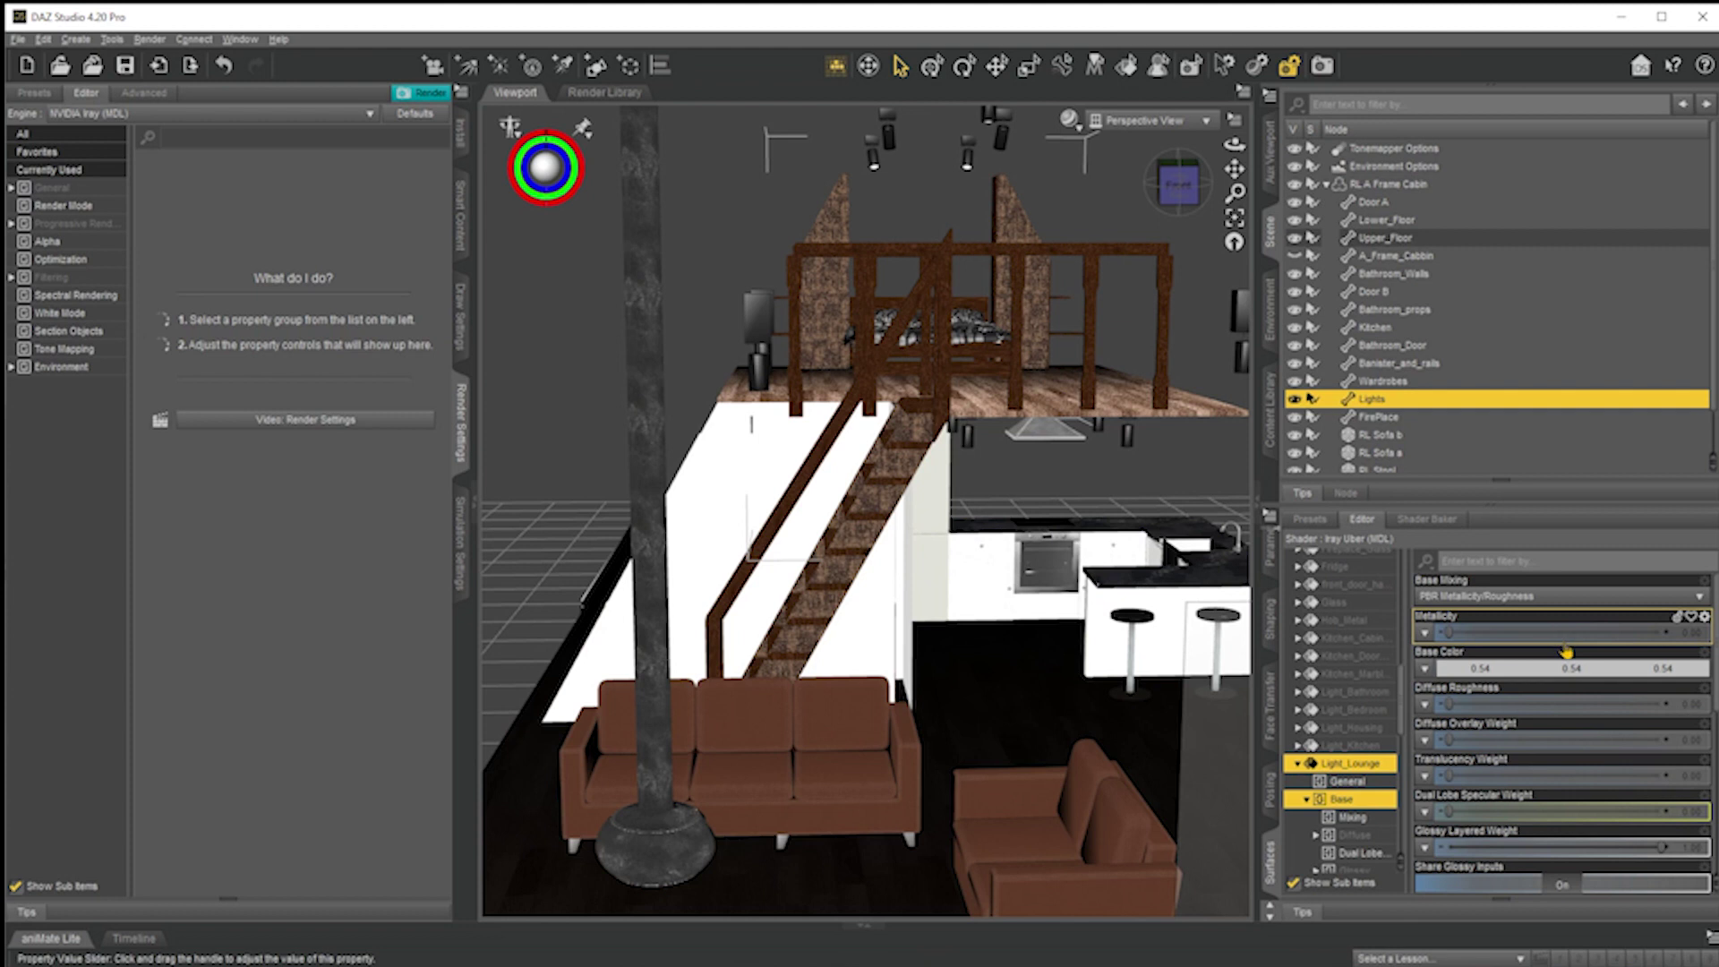
scroll(1587, 707, "down", 5)
scroll(1587, 709, "down", 1)
scroll(1360, 835, "down", 3)
scroll(1360, 835, "down", 3)
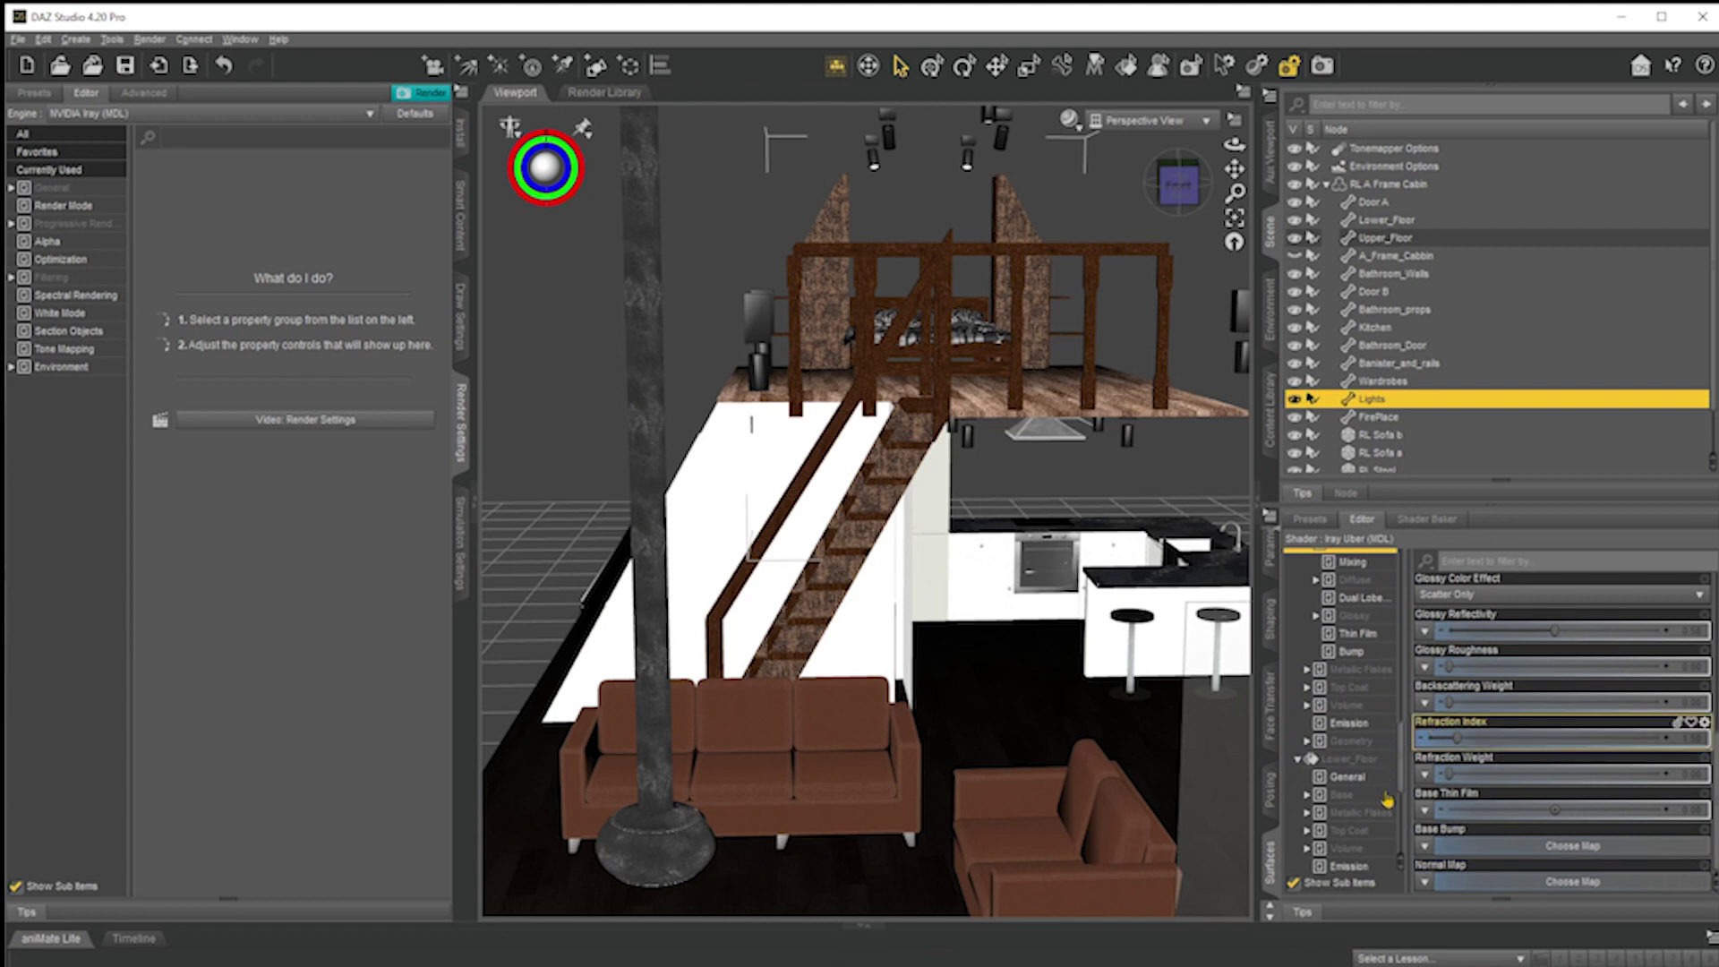
left_click(1336, 726)
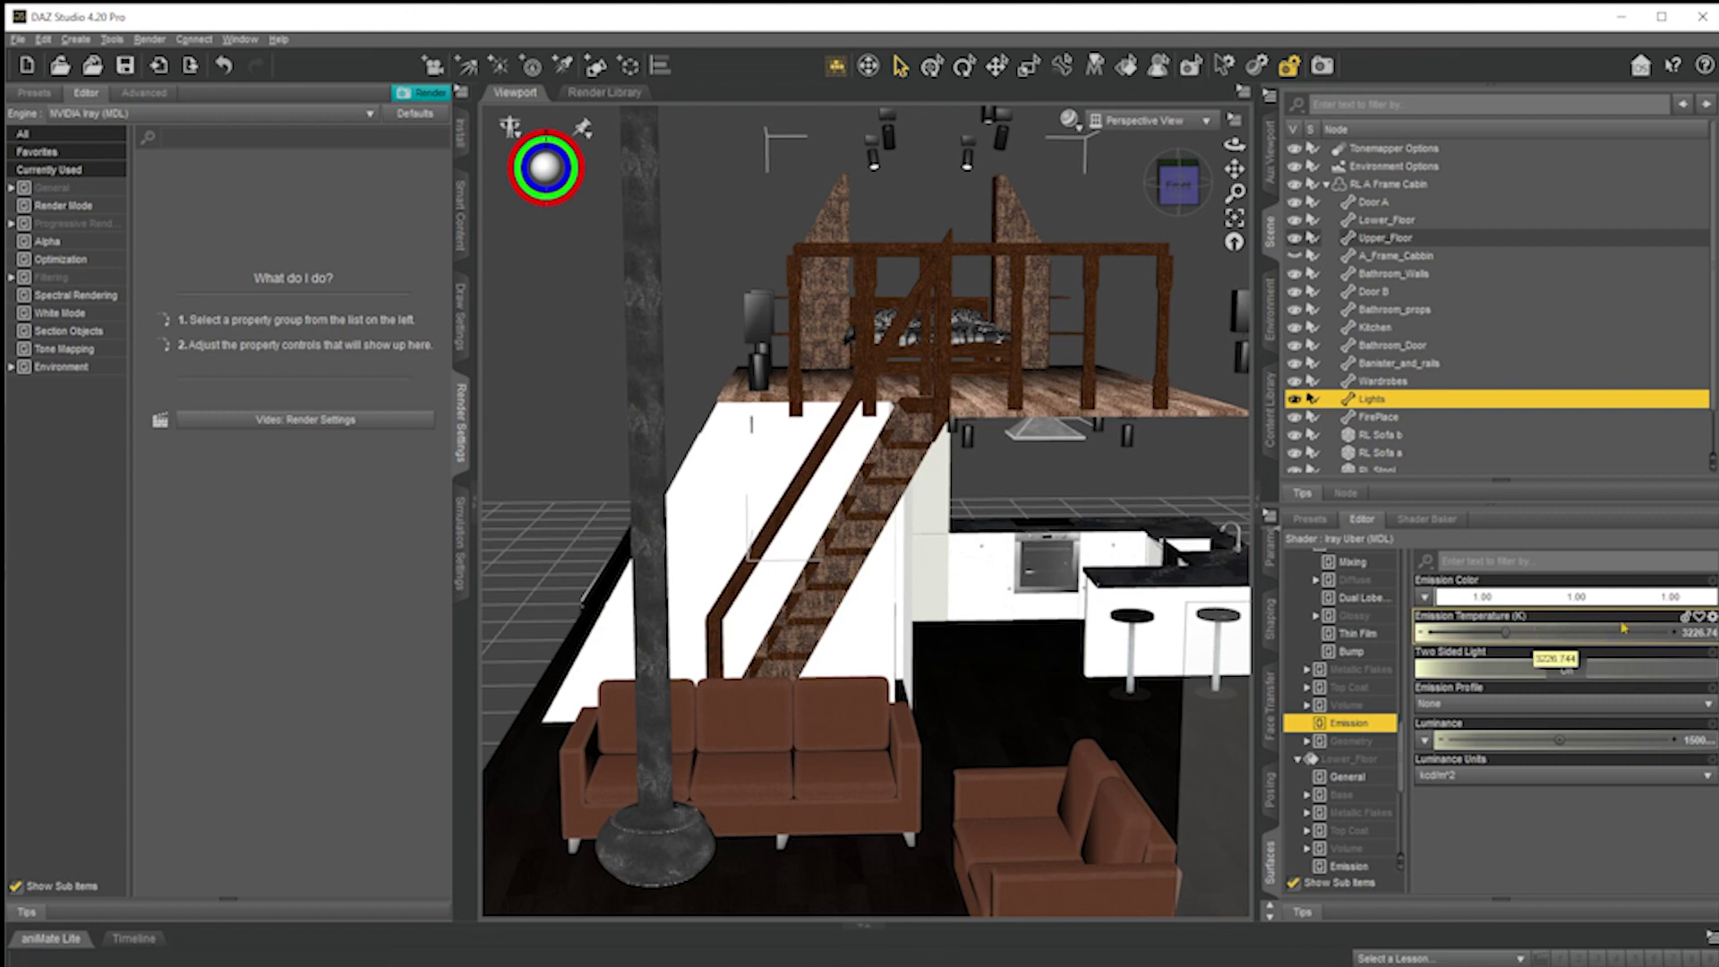
mouse_move(1556, 647)
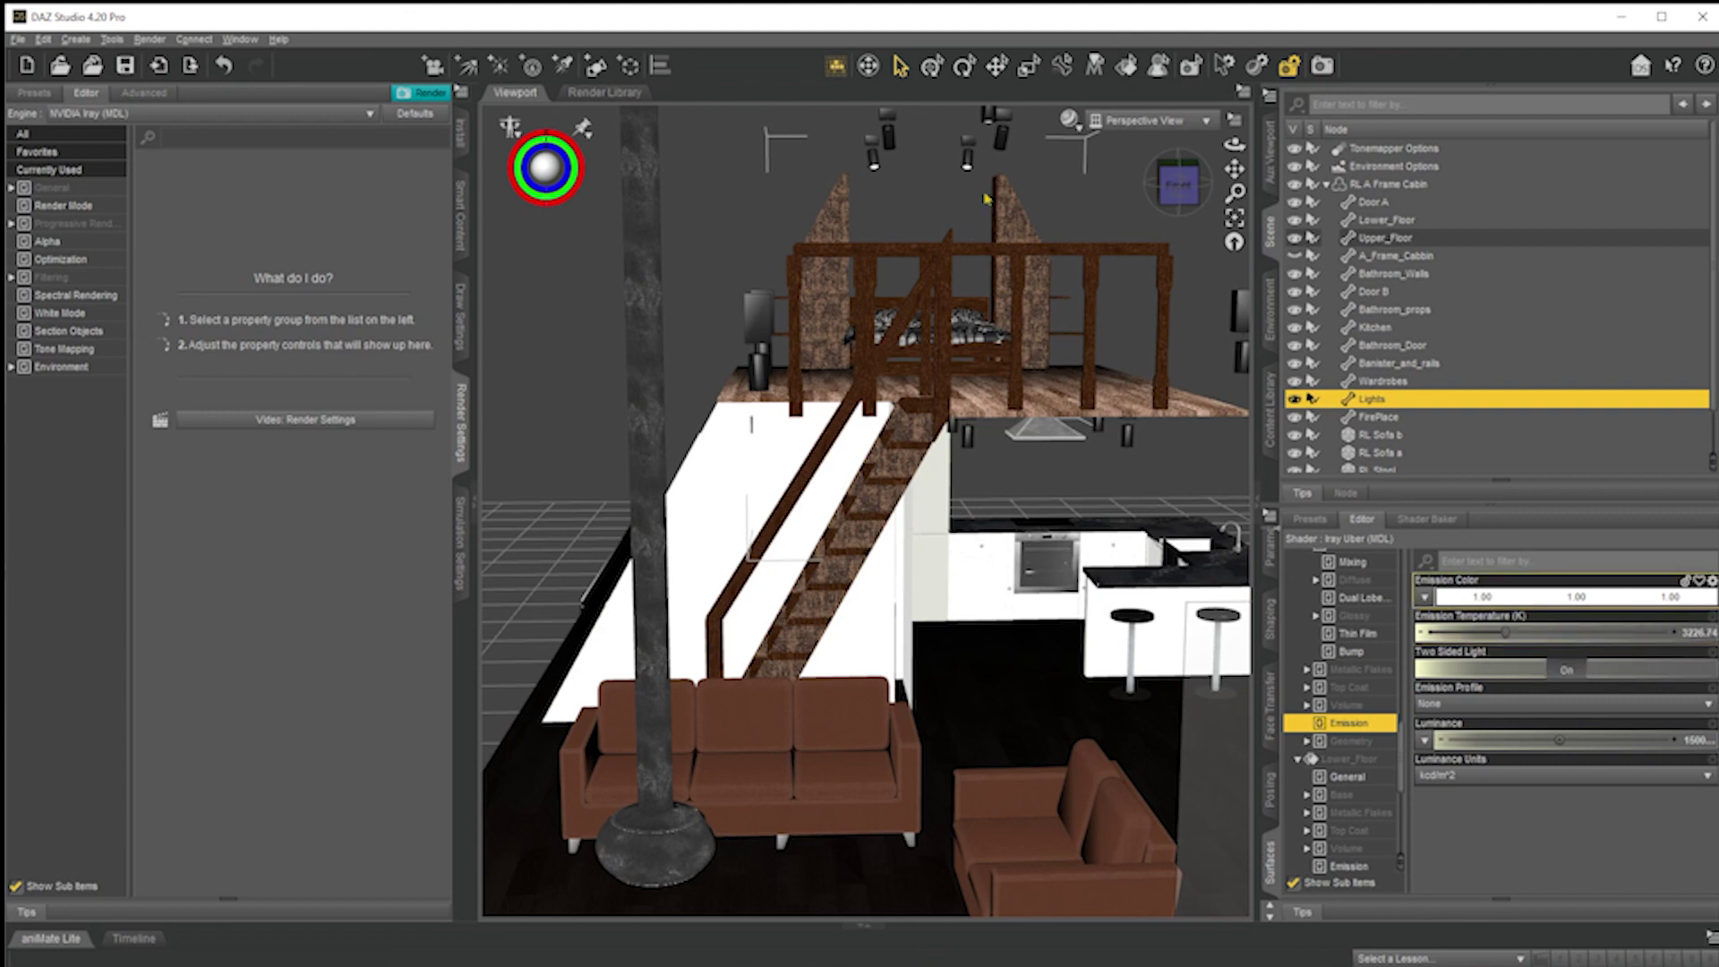
Switch to Poser, select the AFrameCabin part and make it invisible
left_click(1622, 17)
left_click(1027, 350)
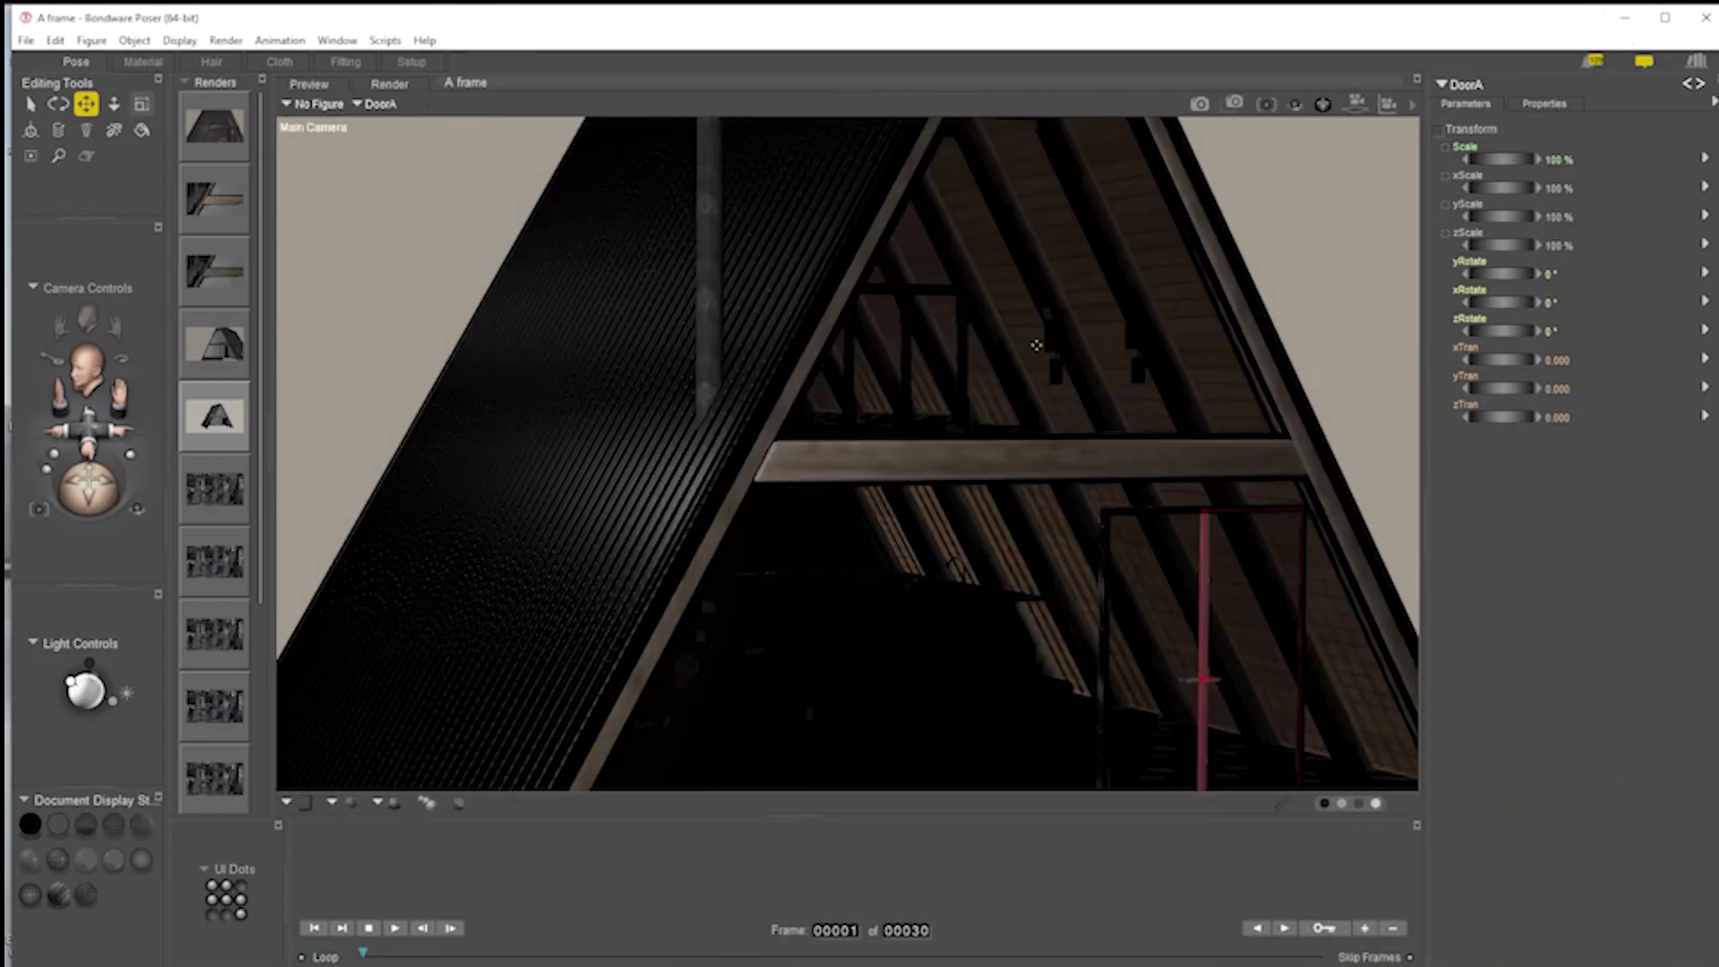
left_click(595, 209)
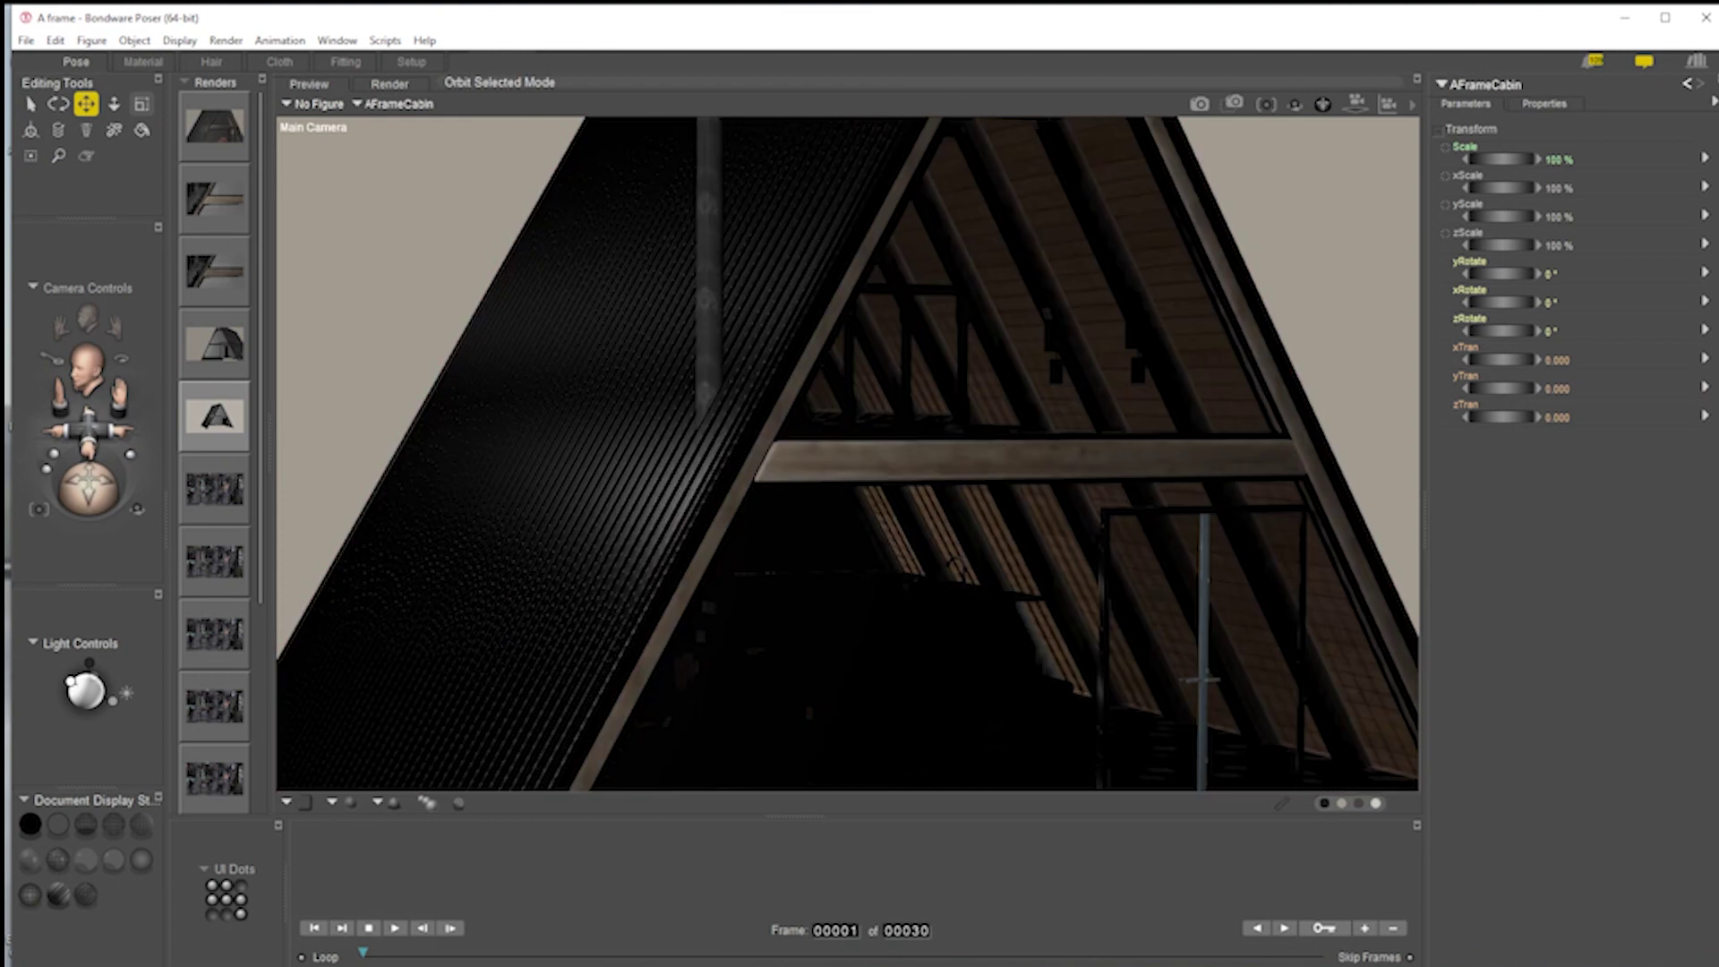
left_click(1548, 105)
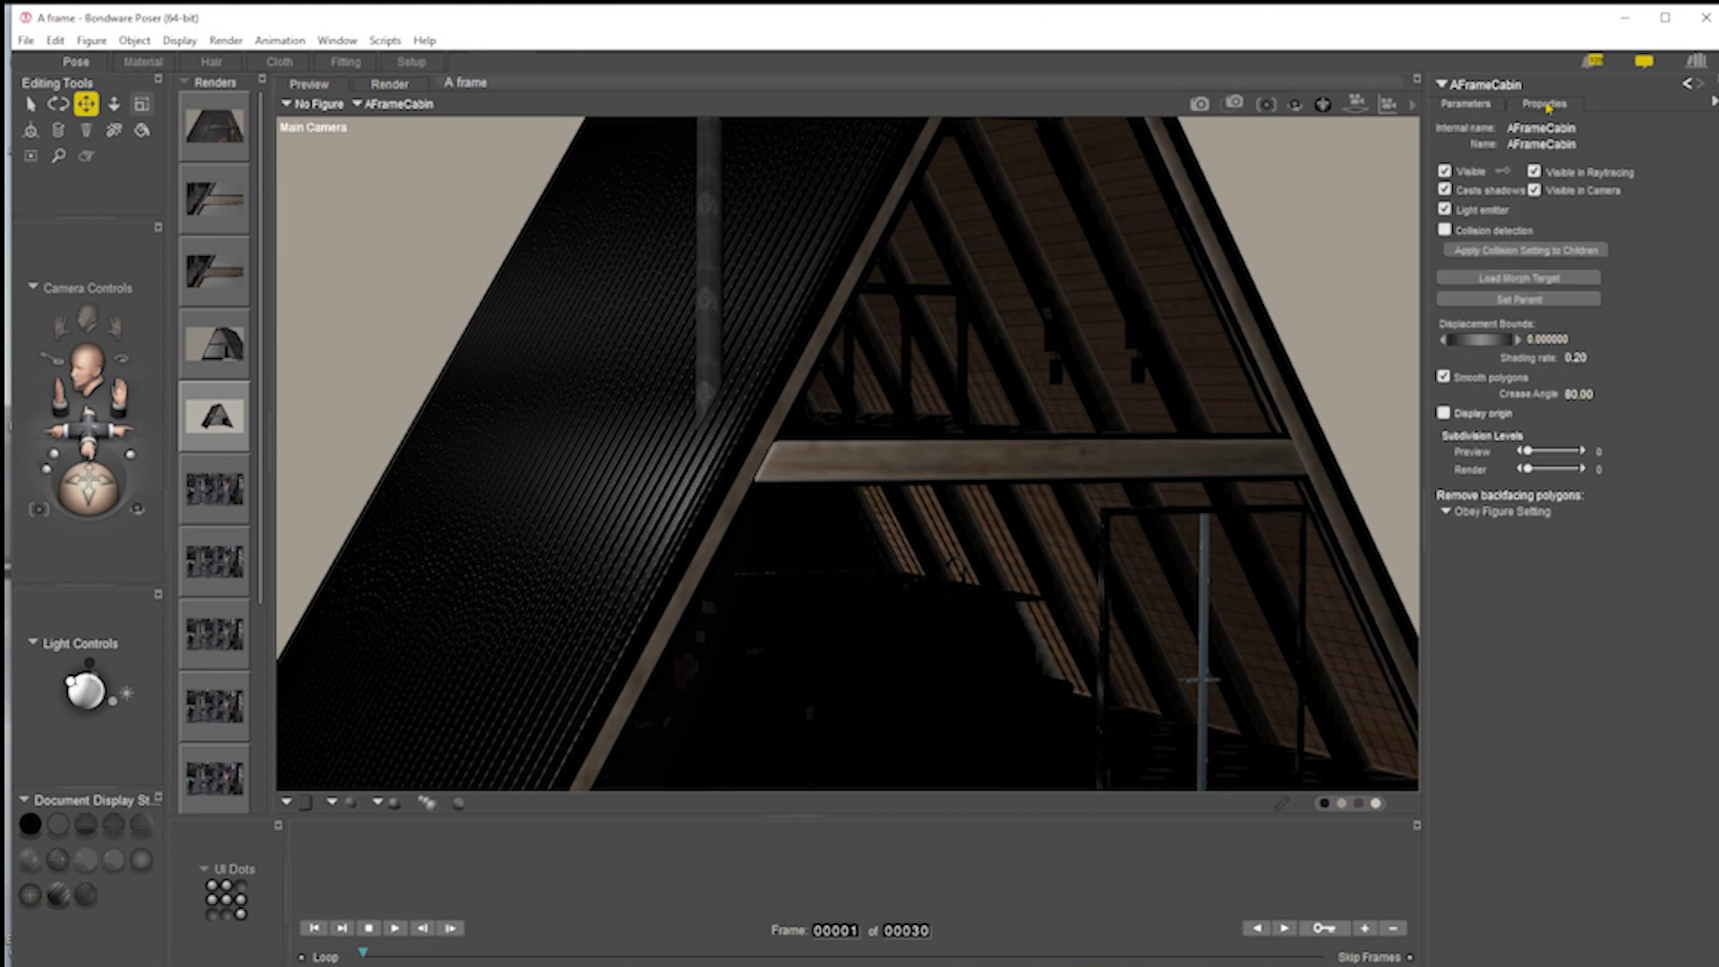
left_click(1443, 172)
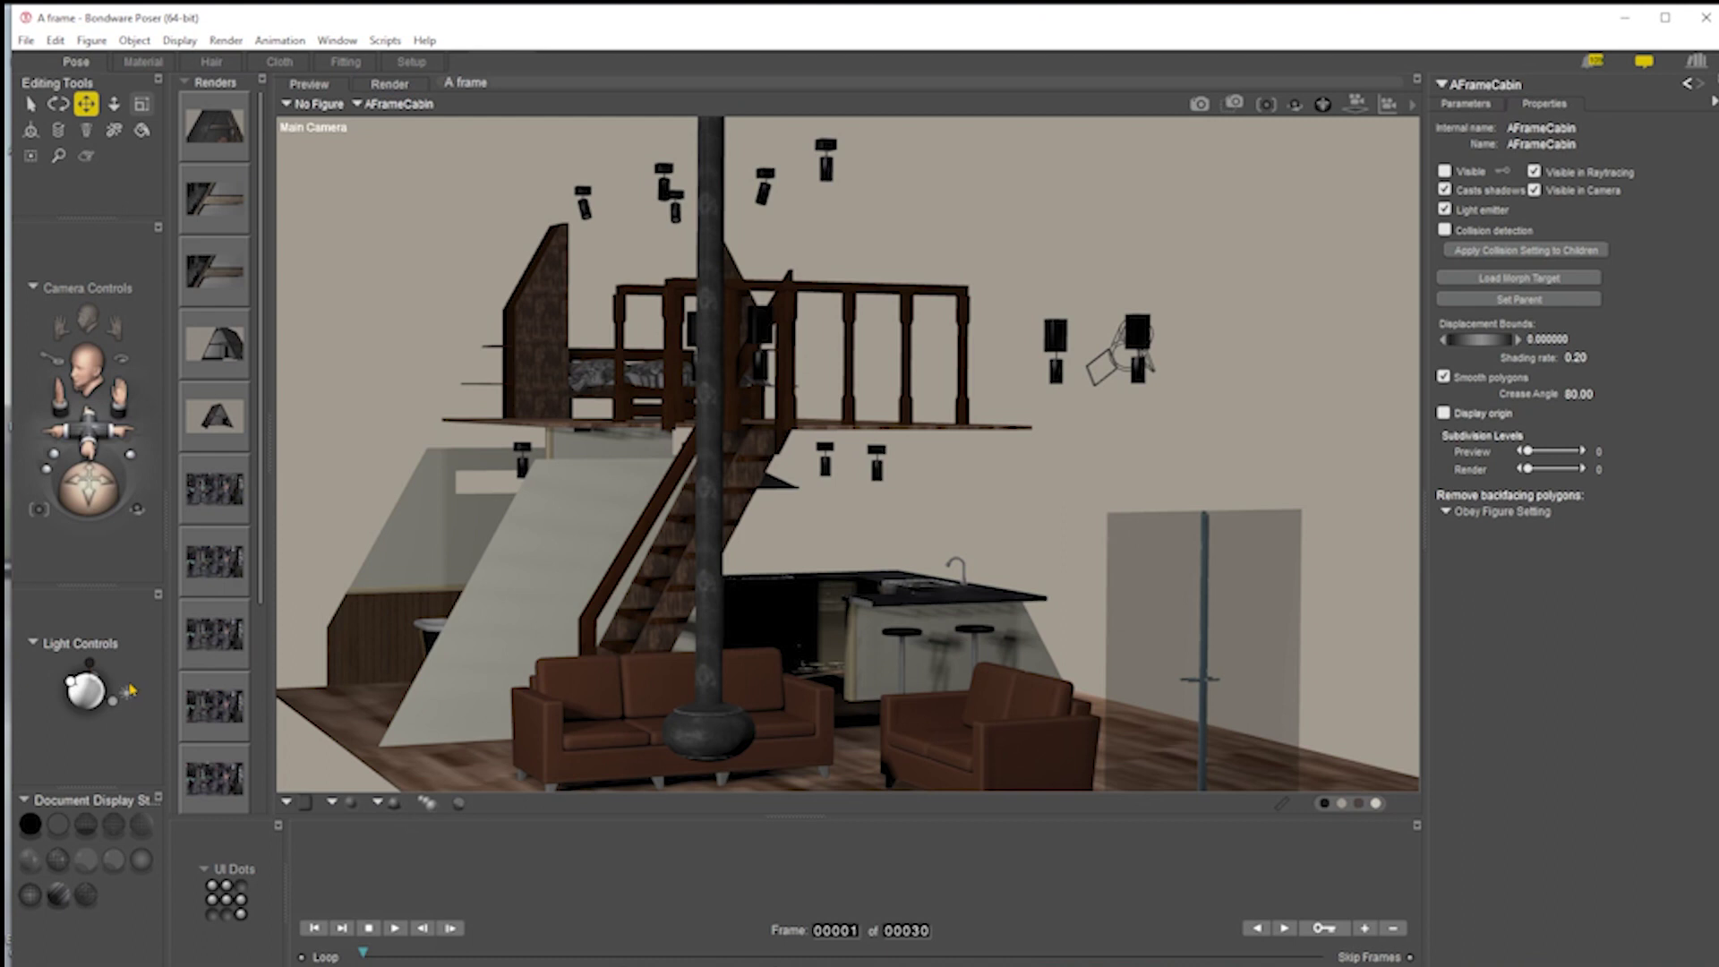
Delete all lights from the Poser scene with the deleteLights utility script
left_click(385, 40)
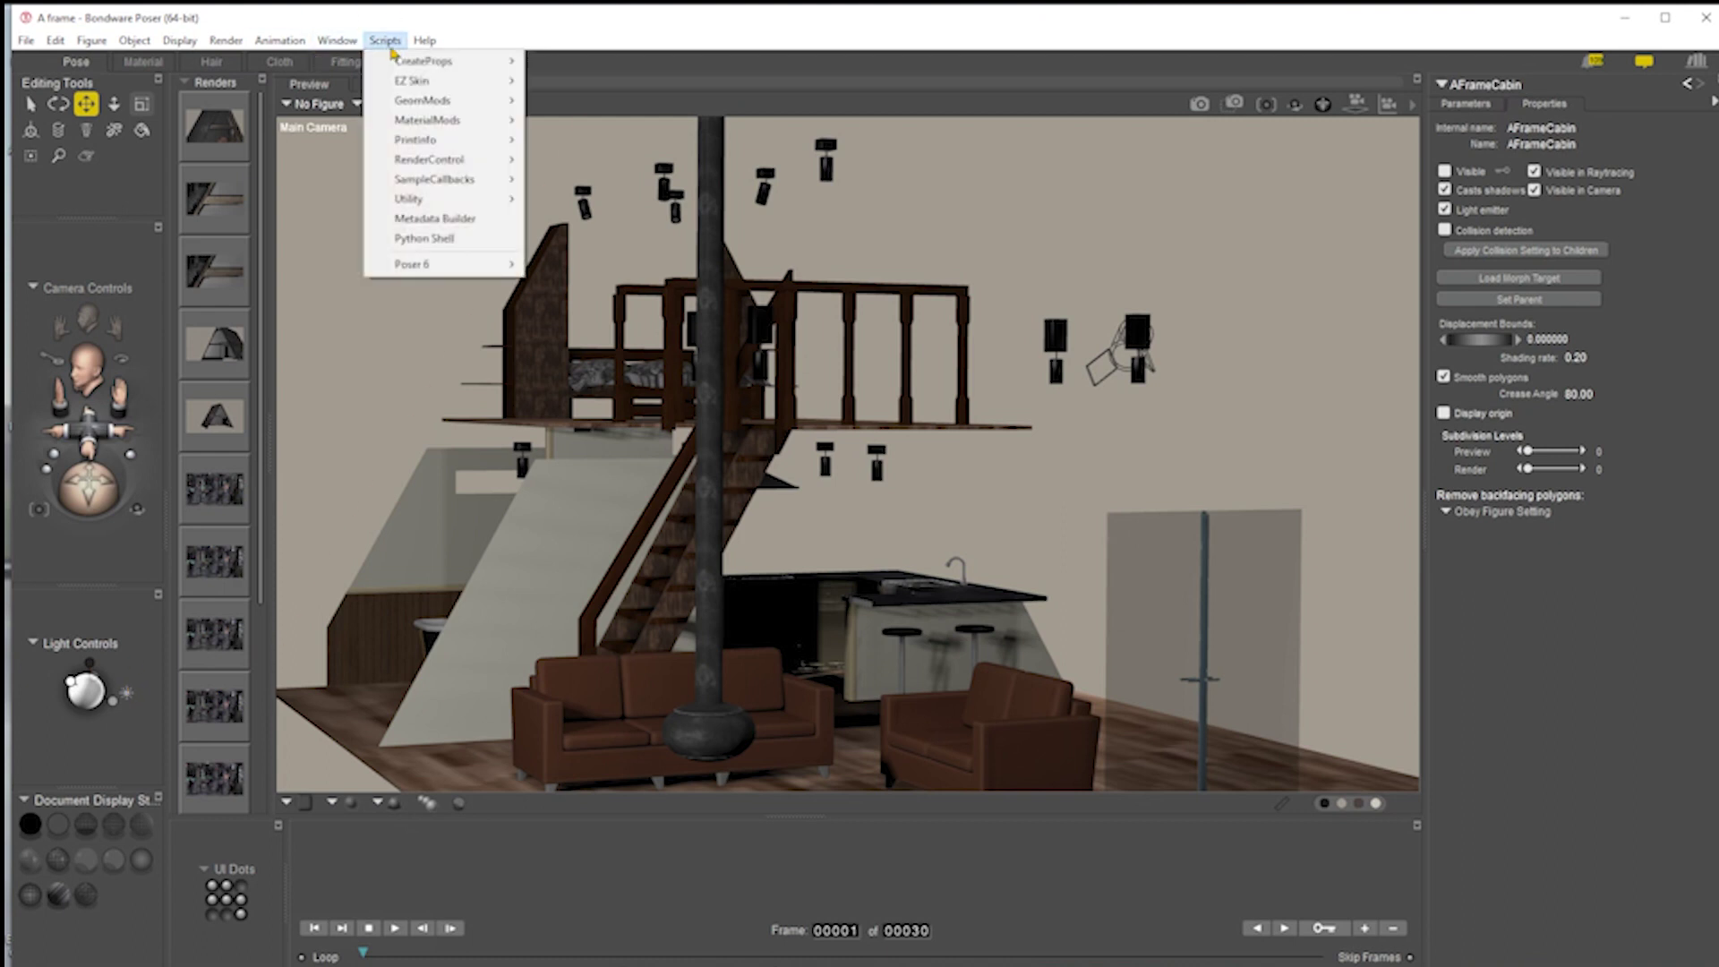
mouse_move(430, 206)
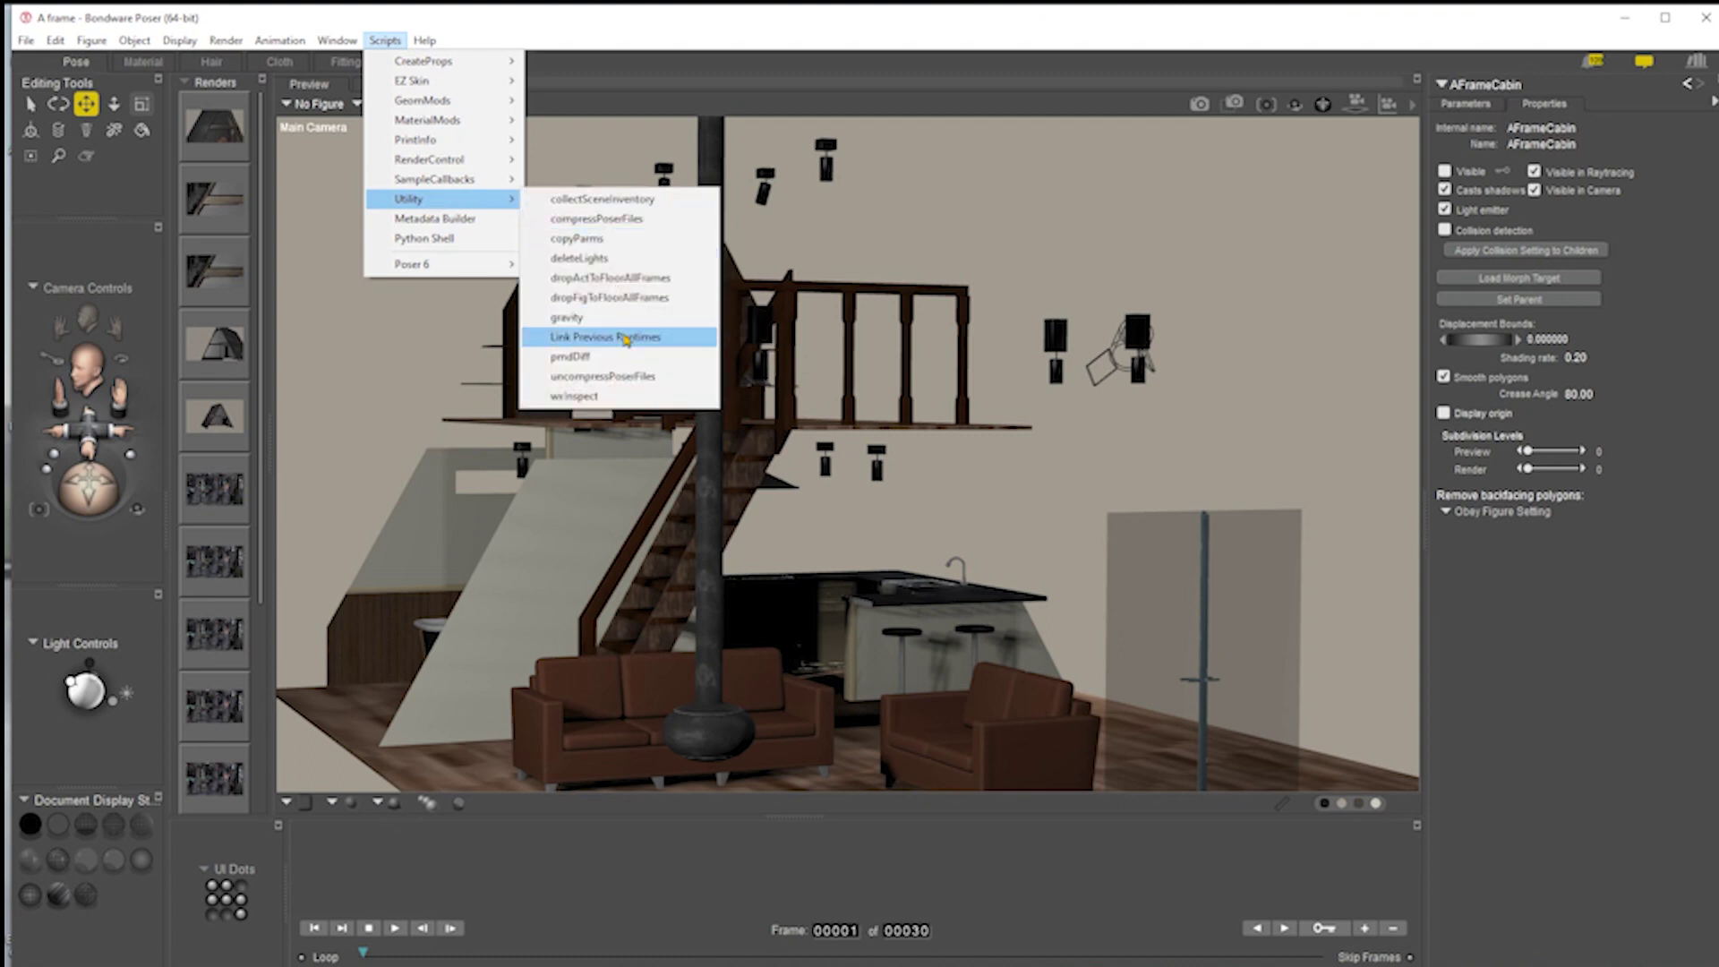
left_click(587, 258)
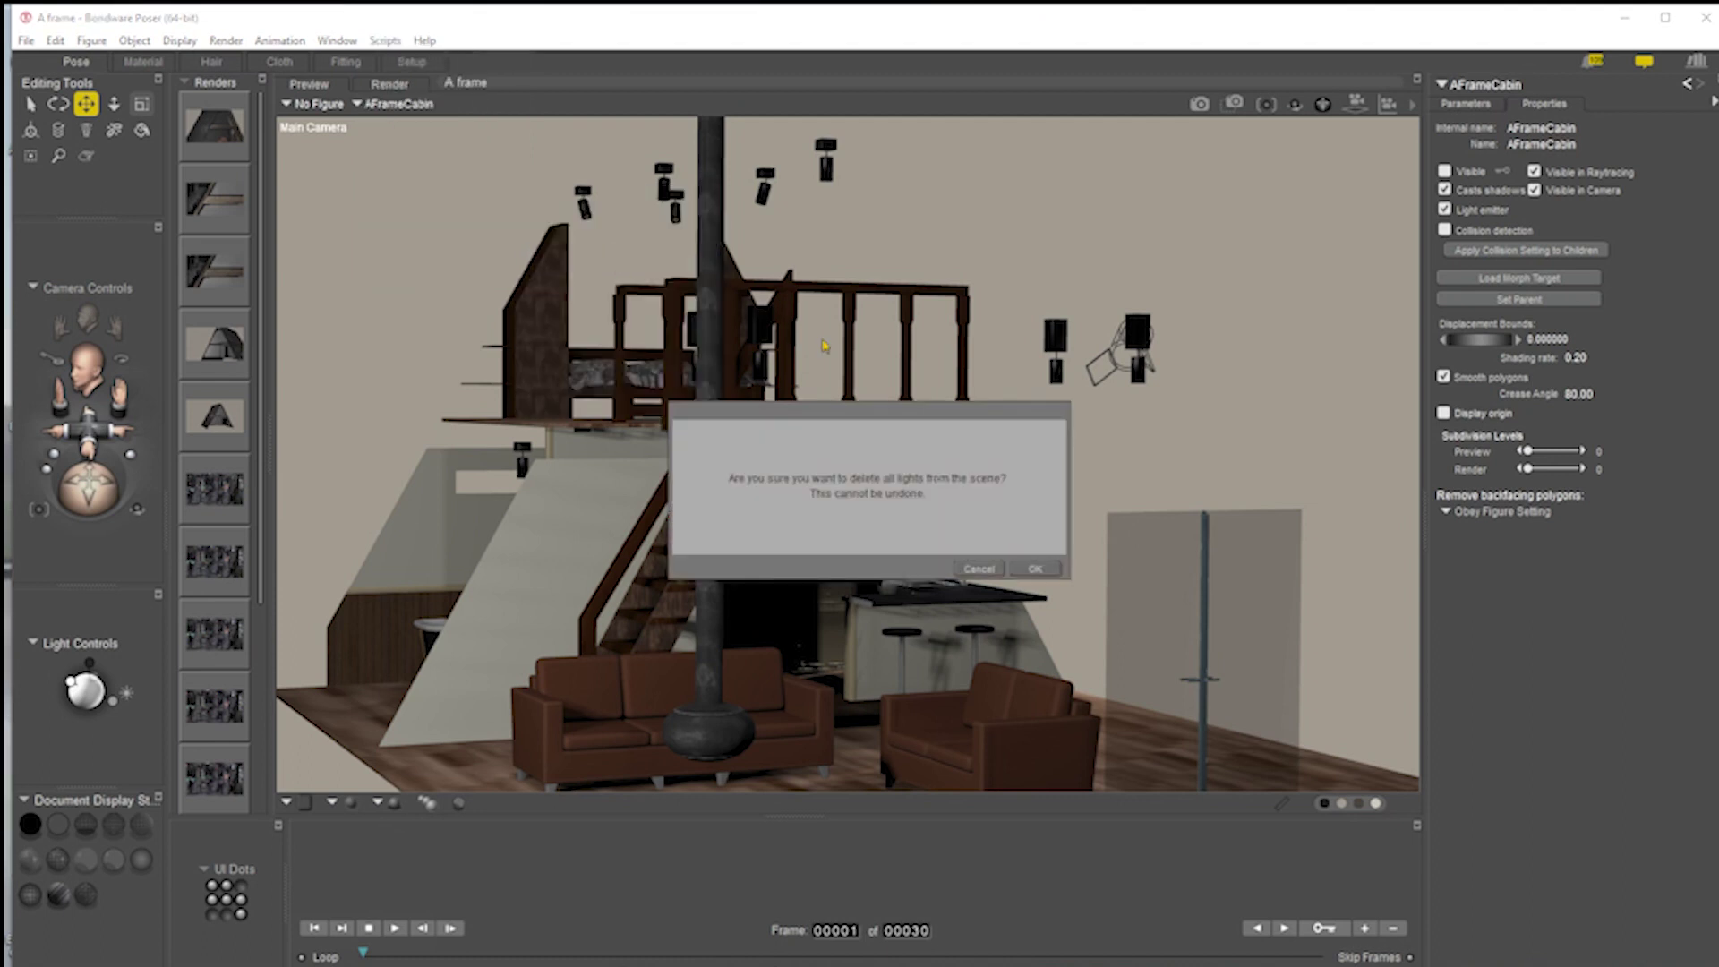
left_click(1035, 568)
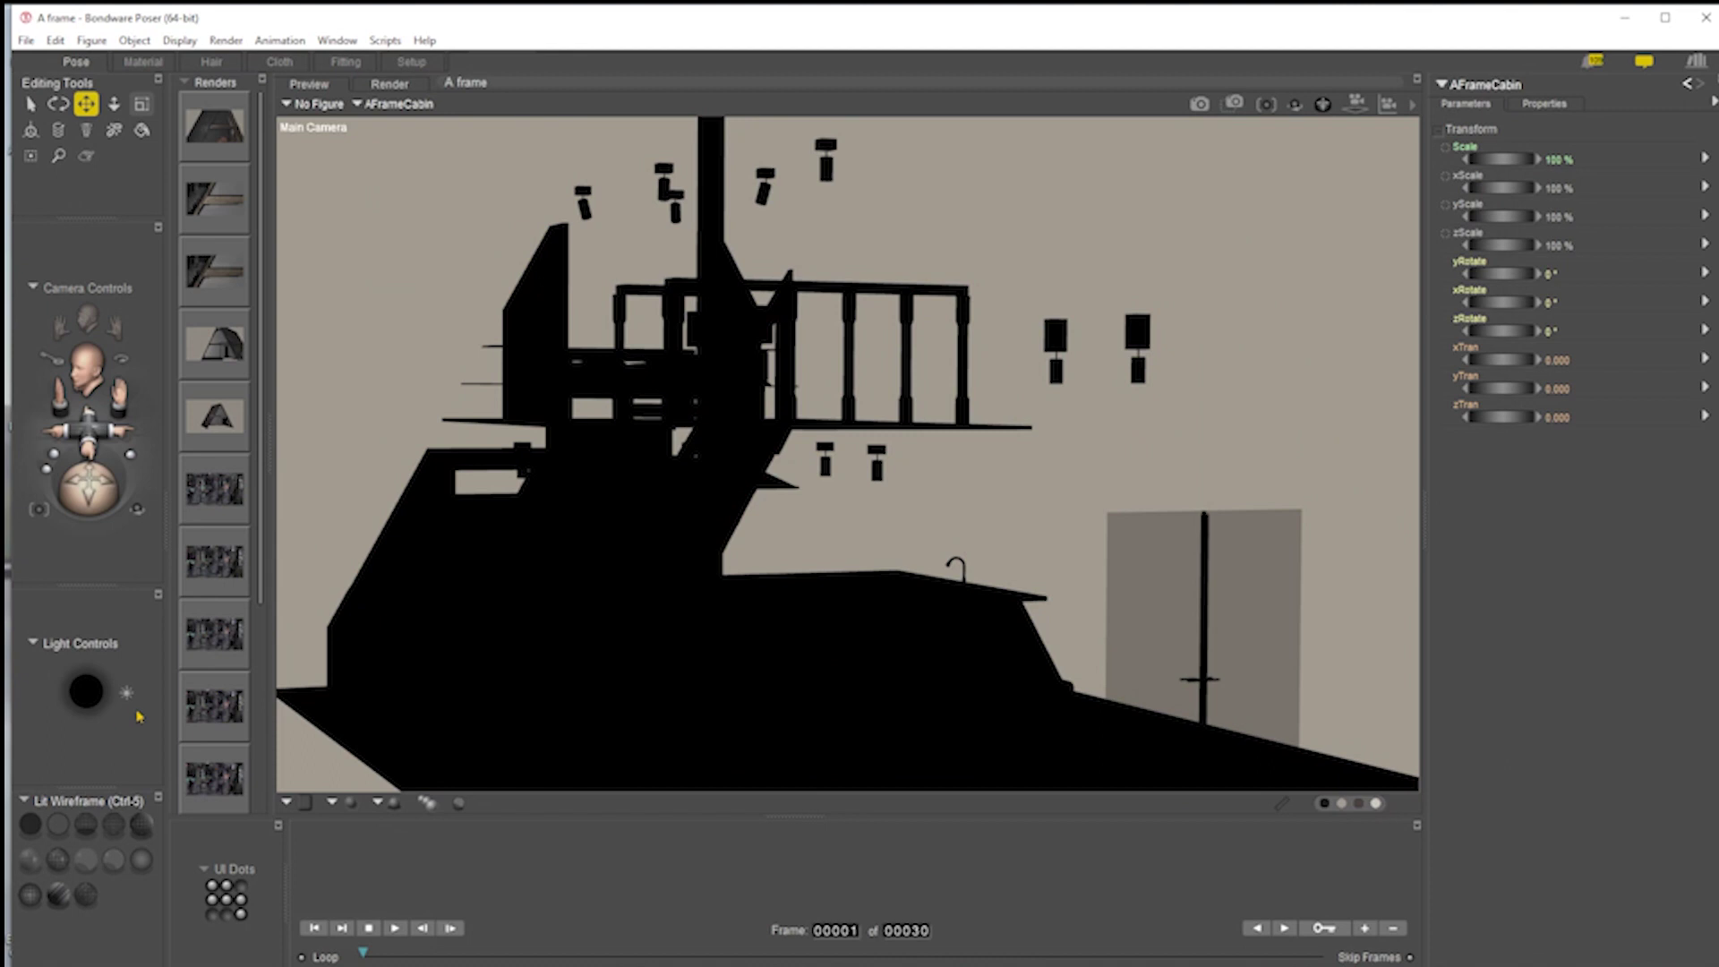
Create a new infinite light and turn off its shadows
left_click(126, 693)
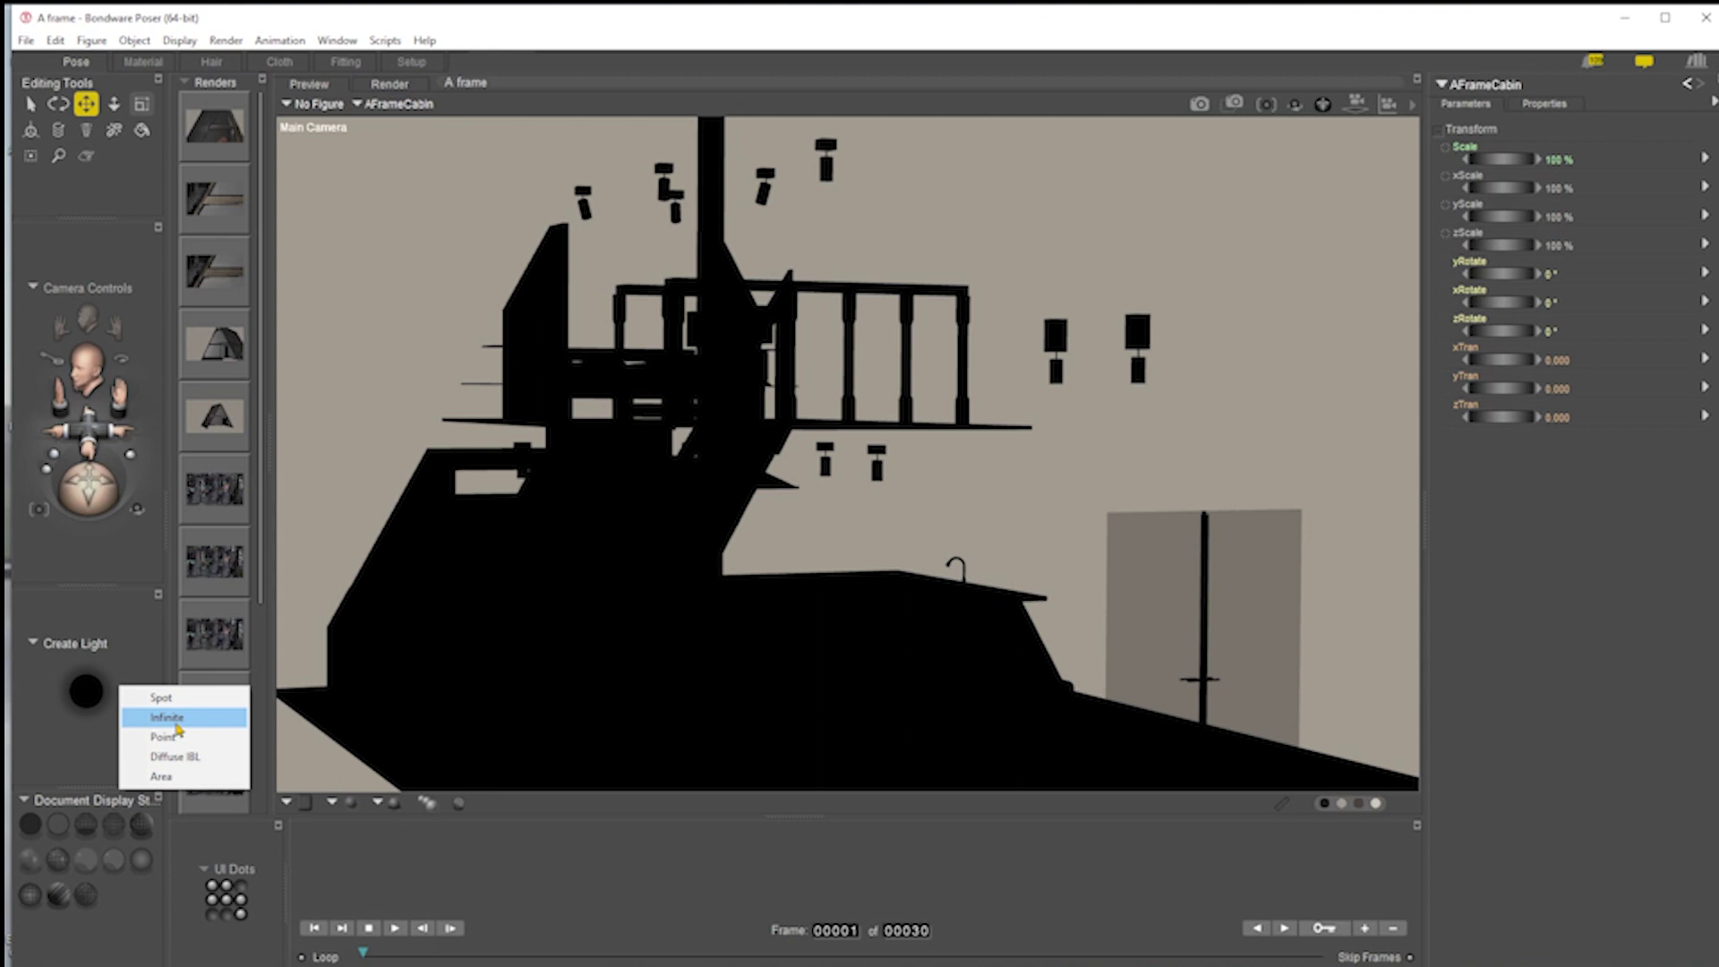
left_click(175, 721)
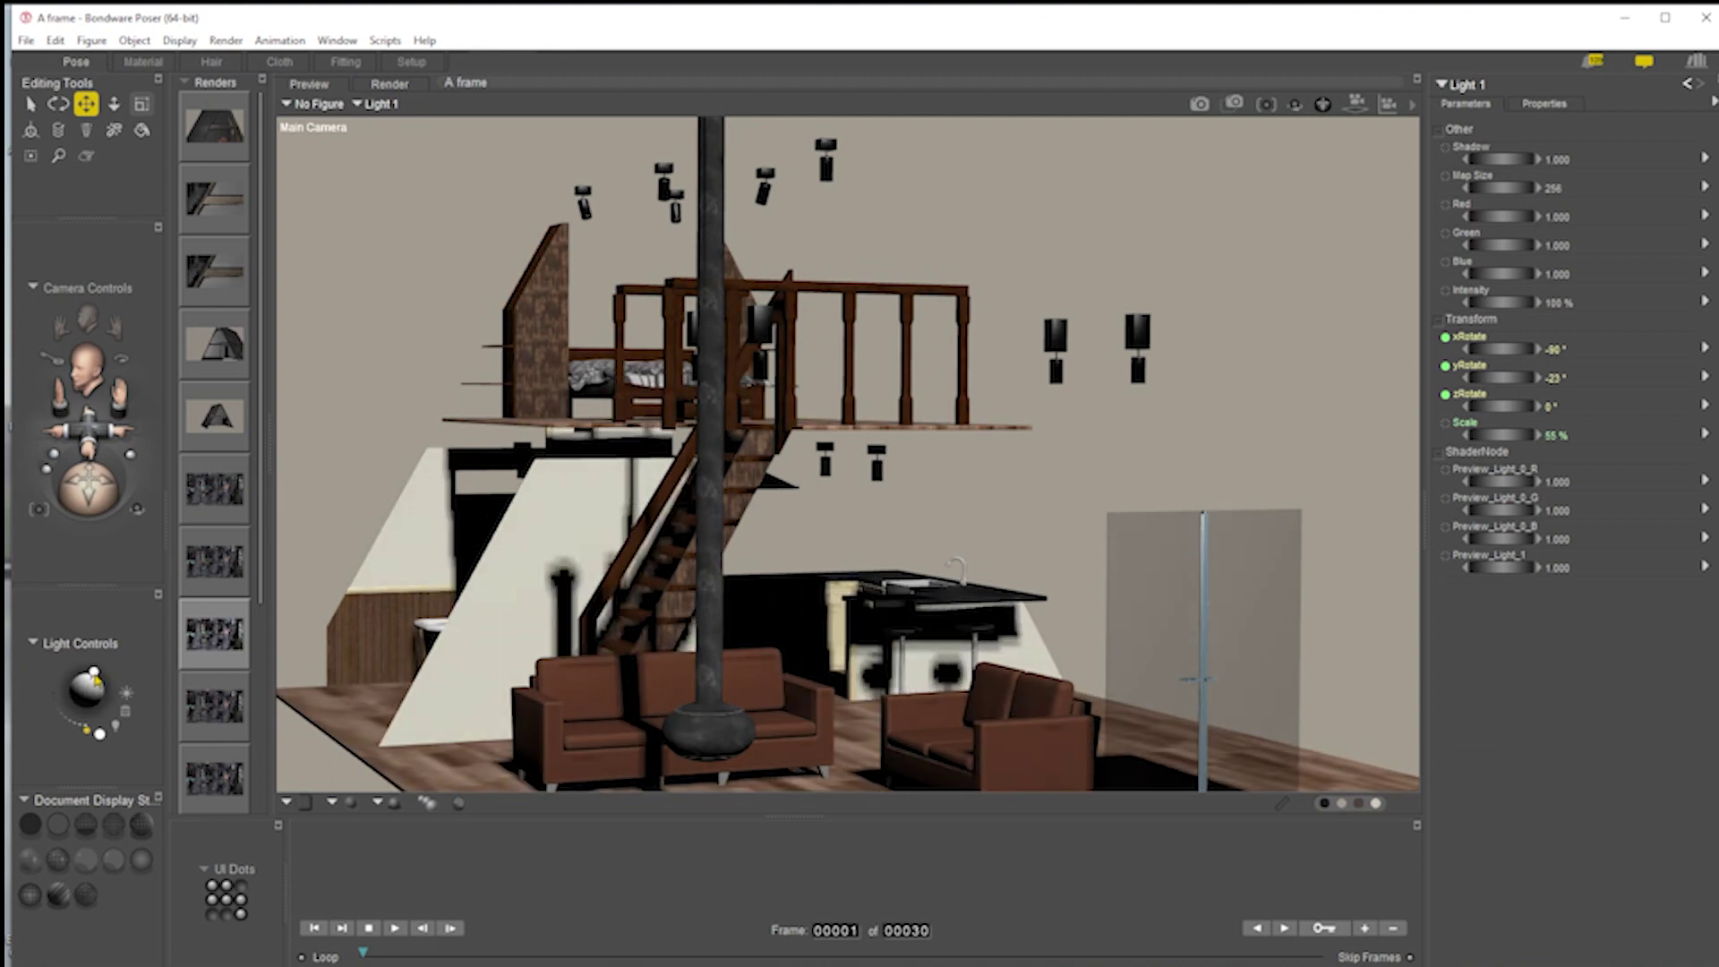
left_click(1557, 107)
left_click(1440, 205)
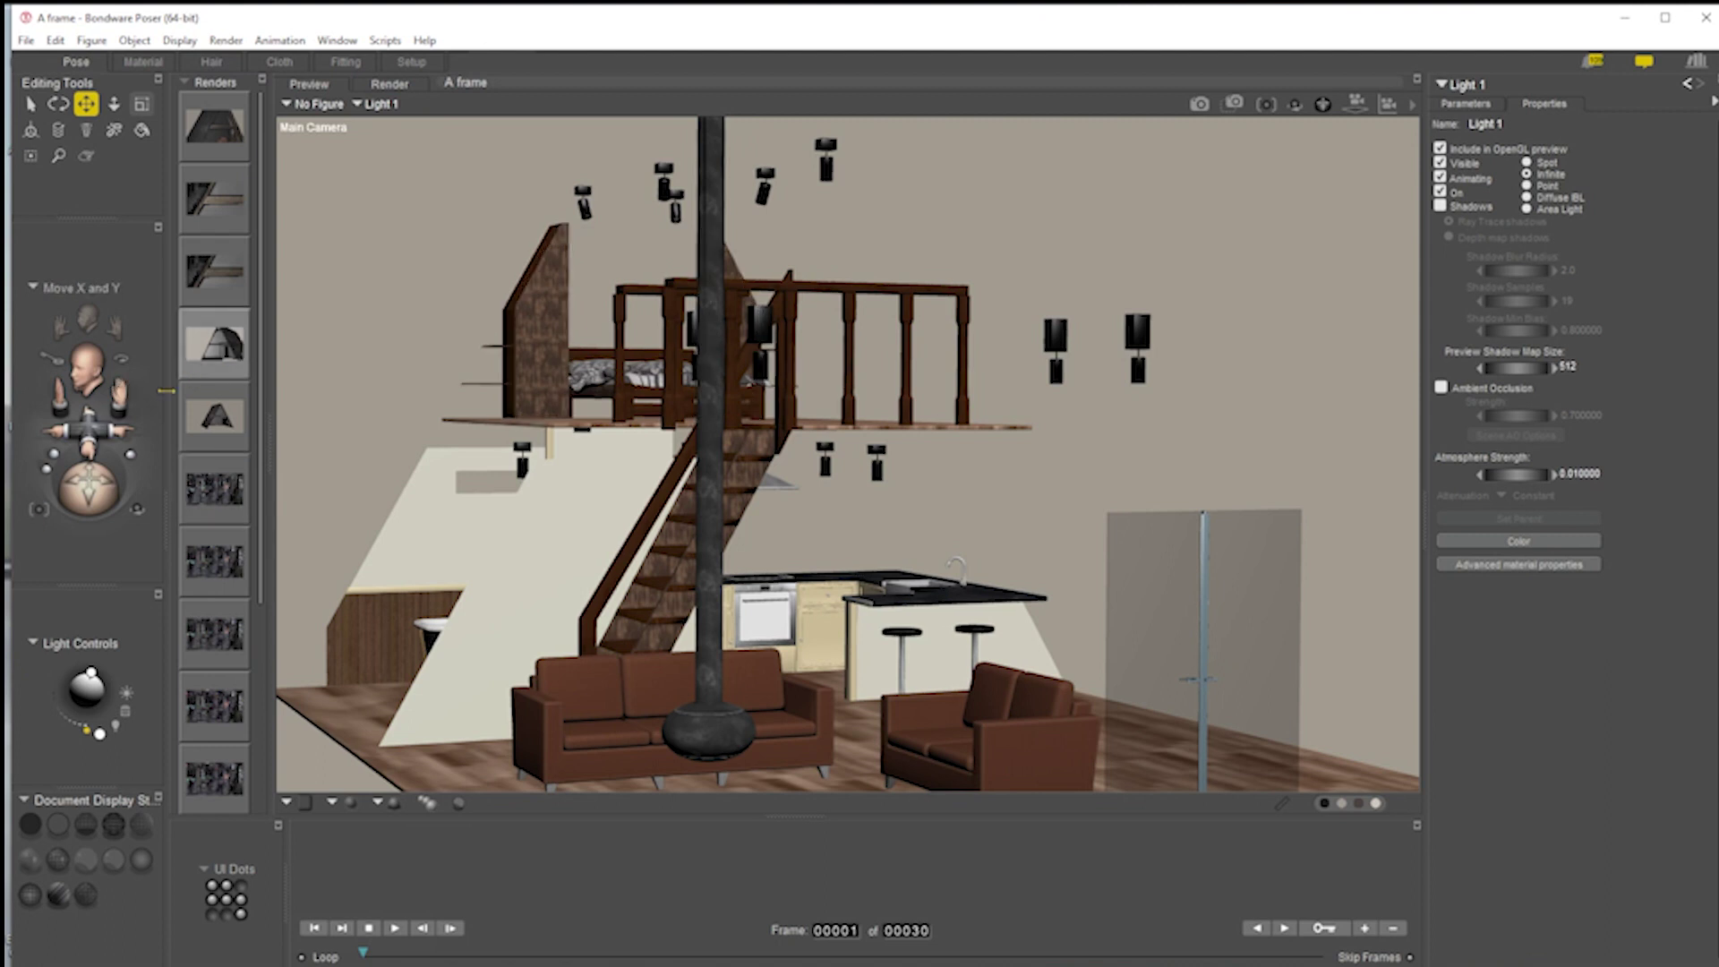
Select the Lights prop at the ceiling spotlights and display its Light_Lounge material in the Material room
left_click(825, 168)
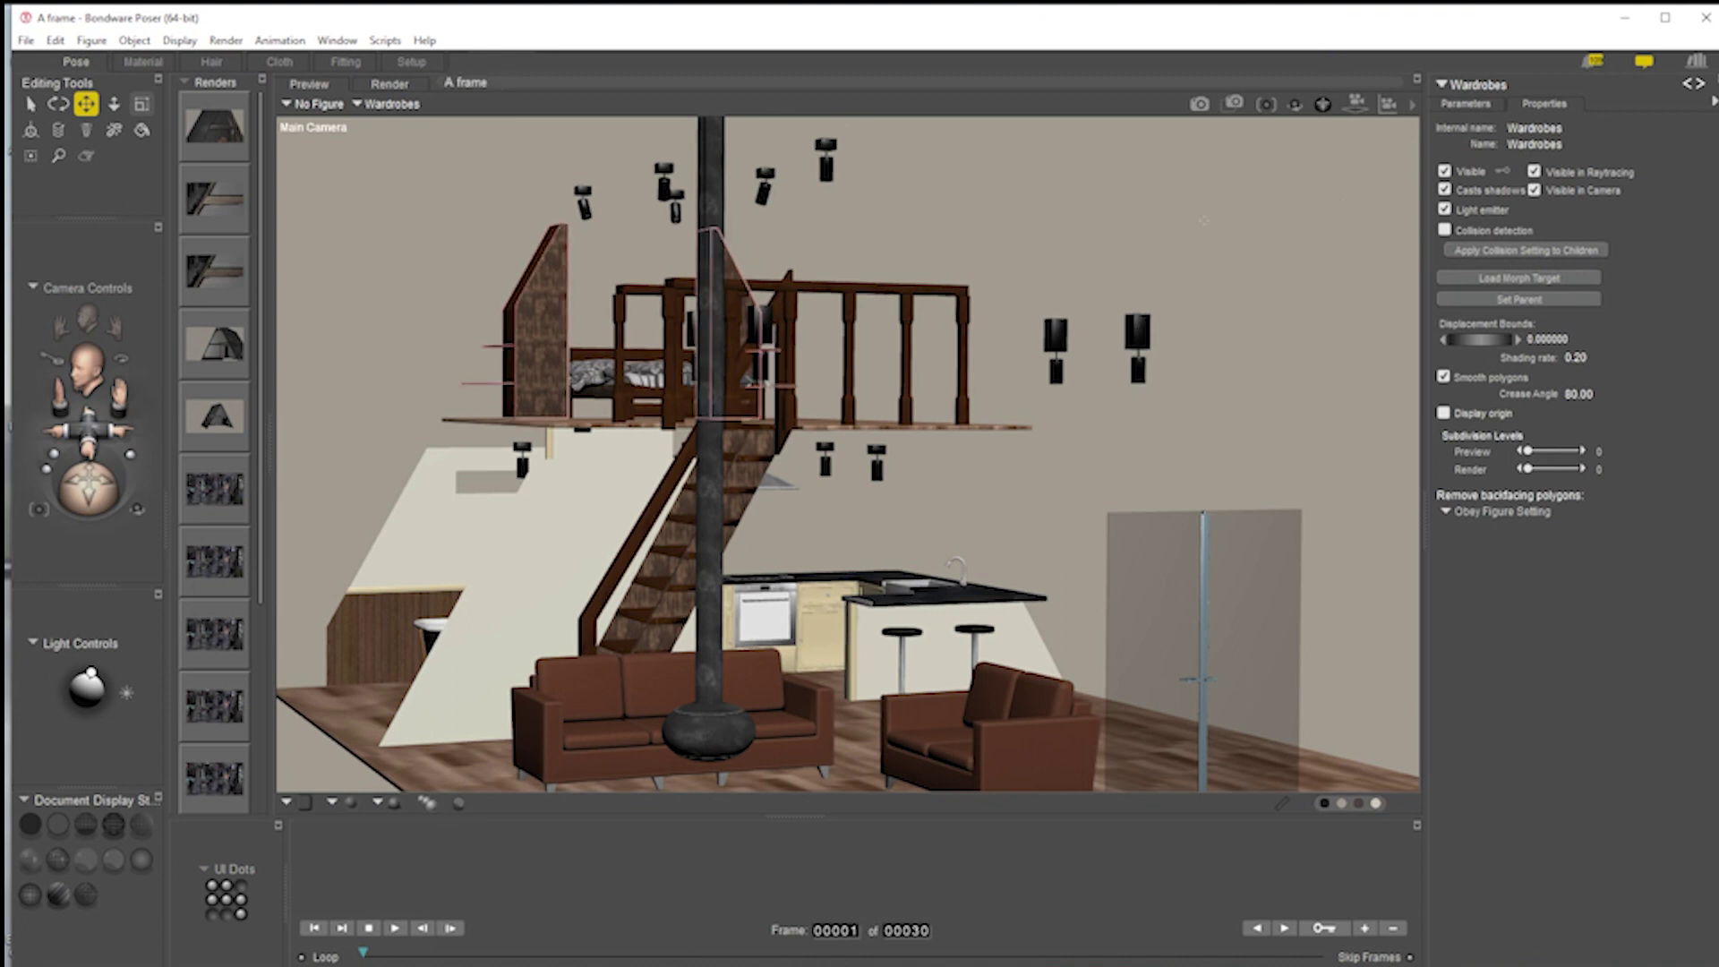
right_click(833, 147)
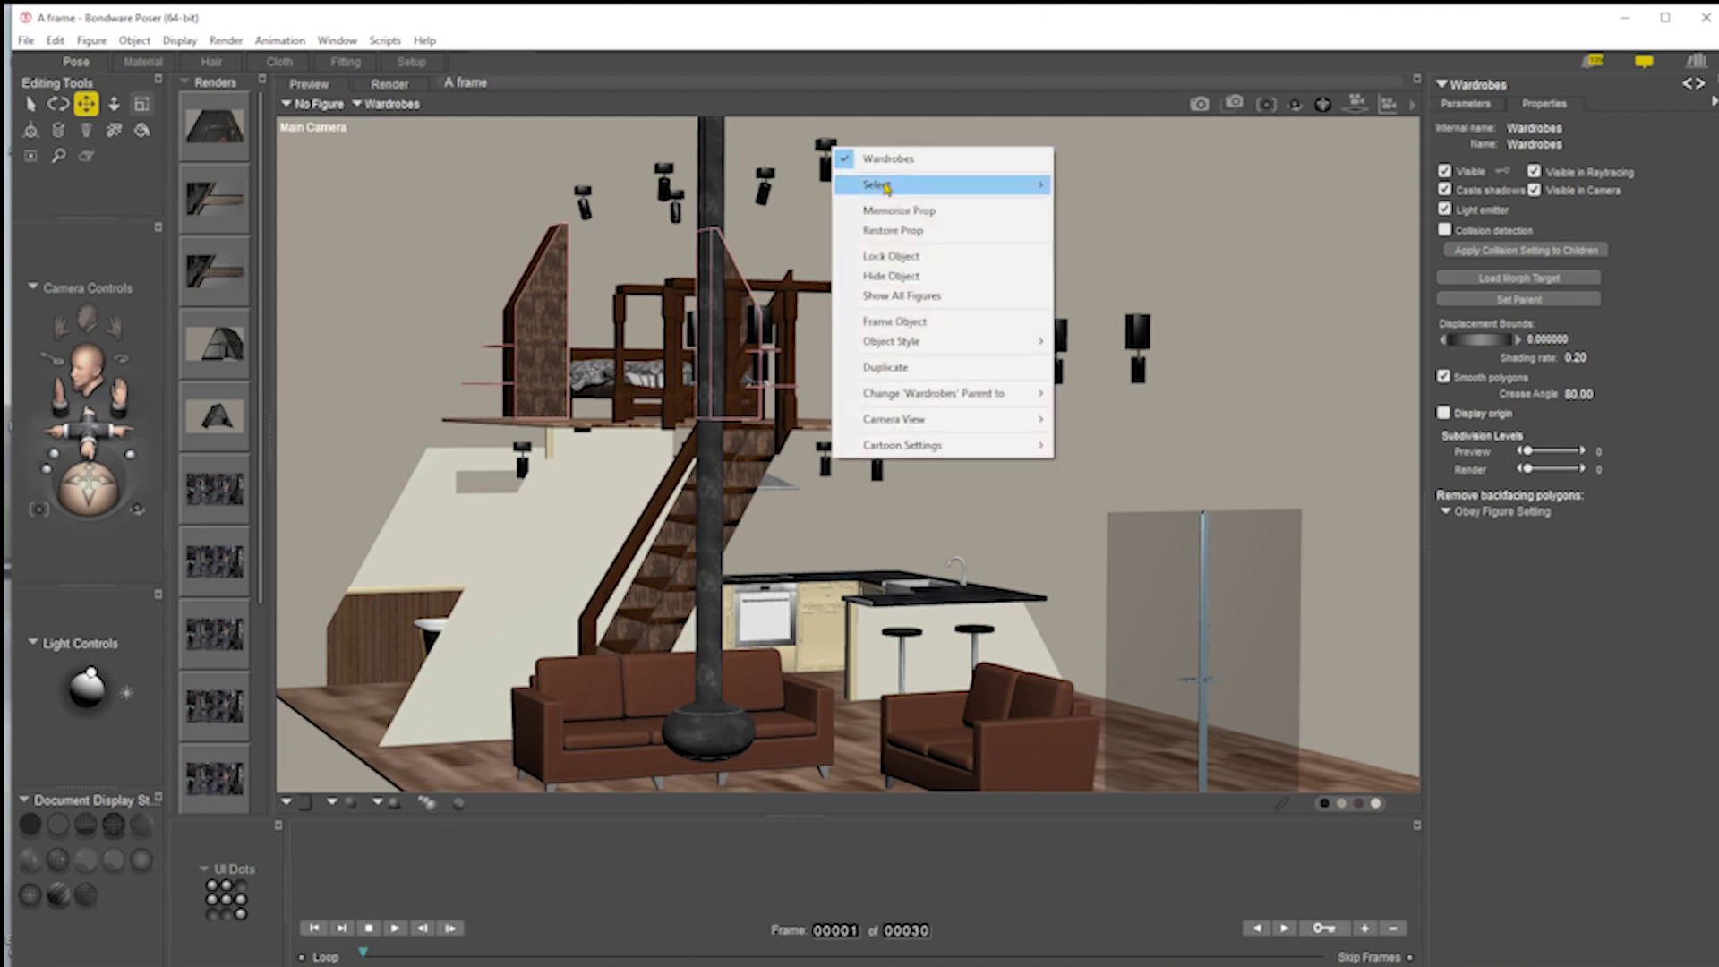
mouse_move(1043, 184)
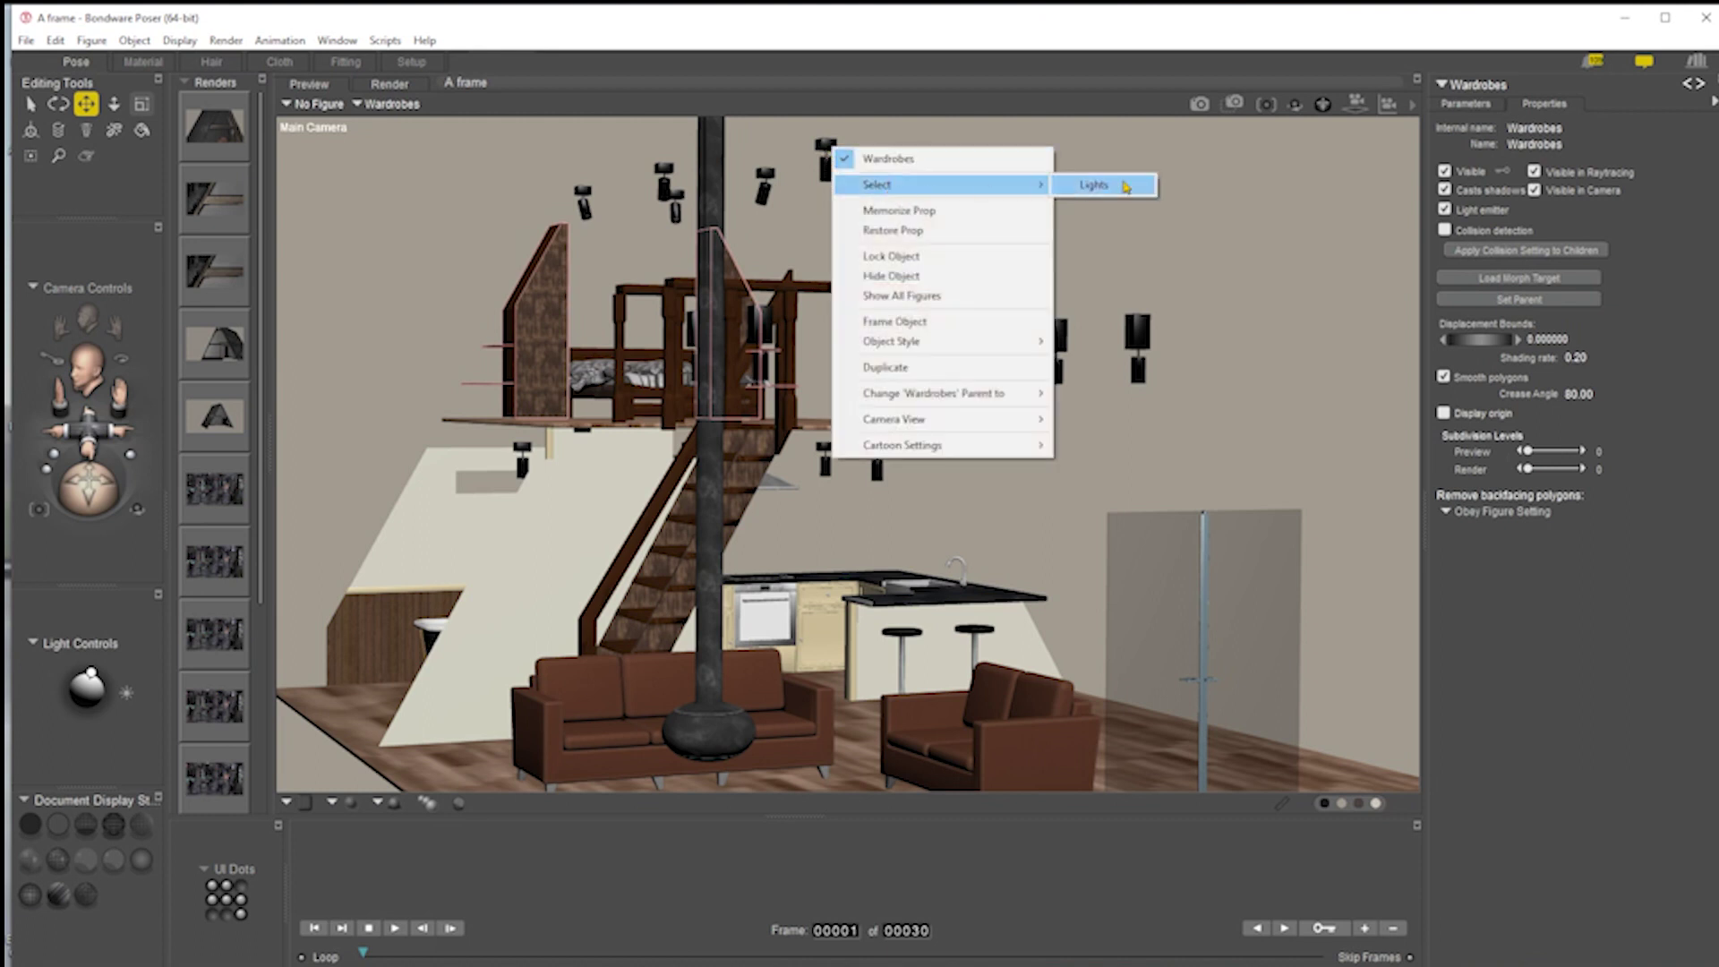
left_click(1125, 186)
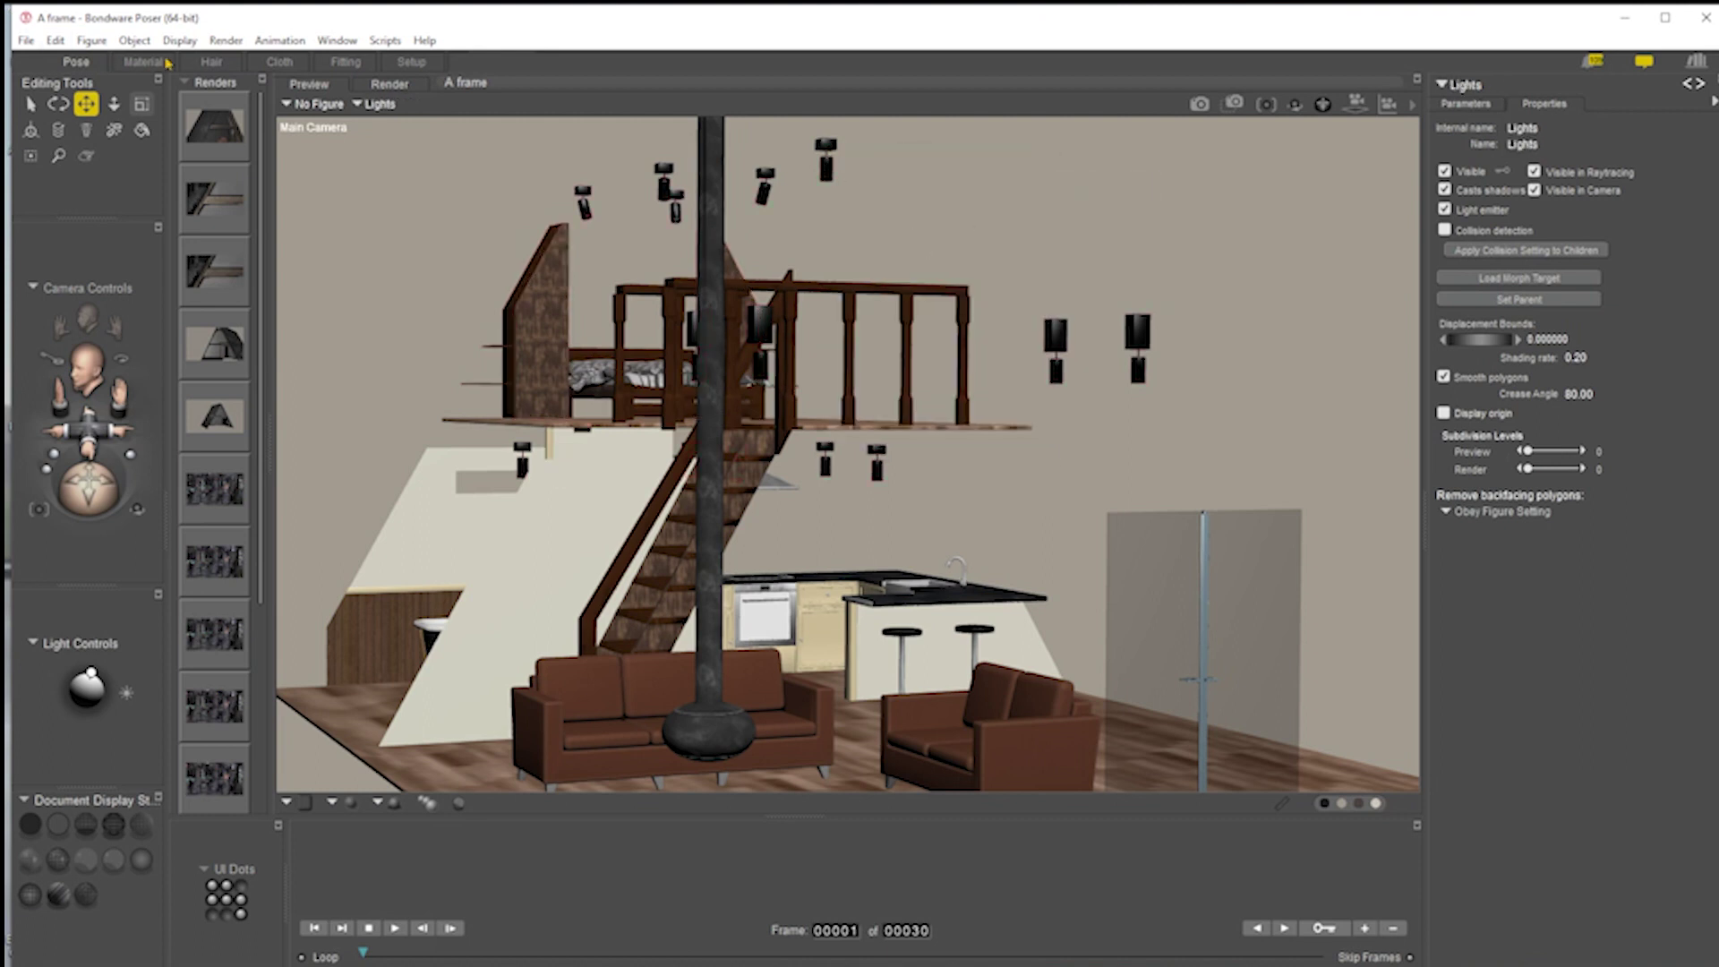
left_click(143, 60)
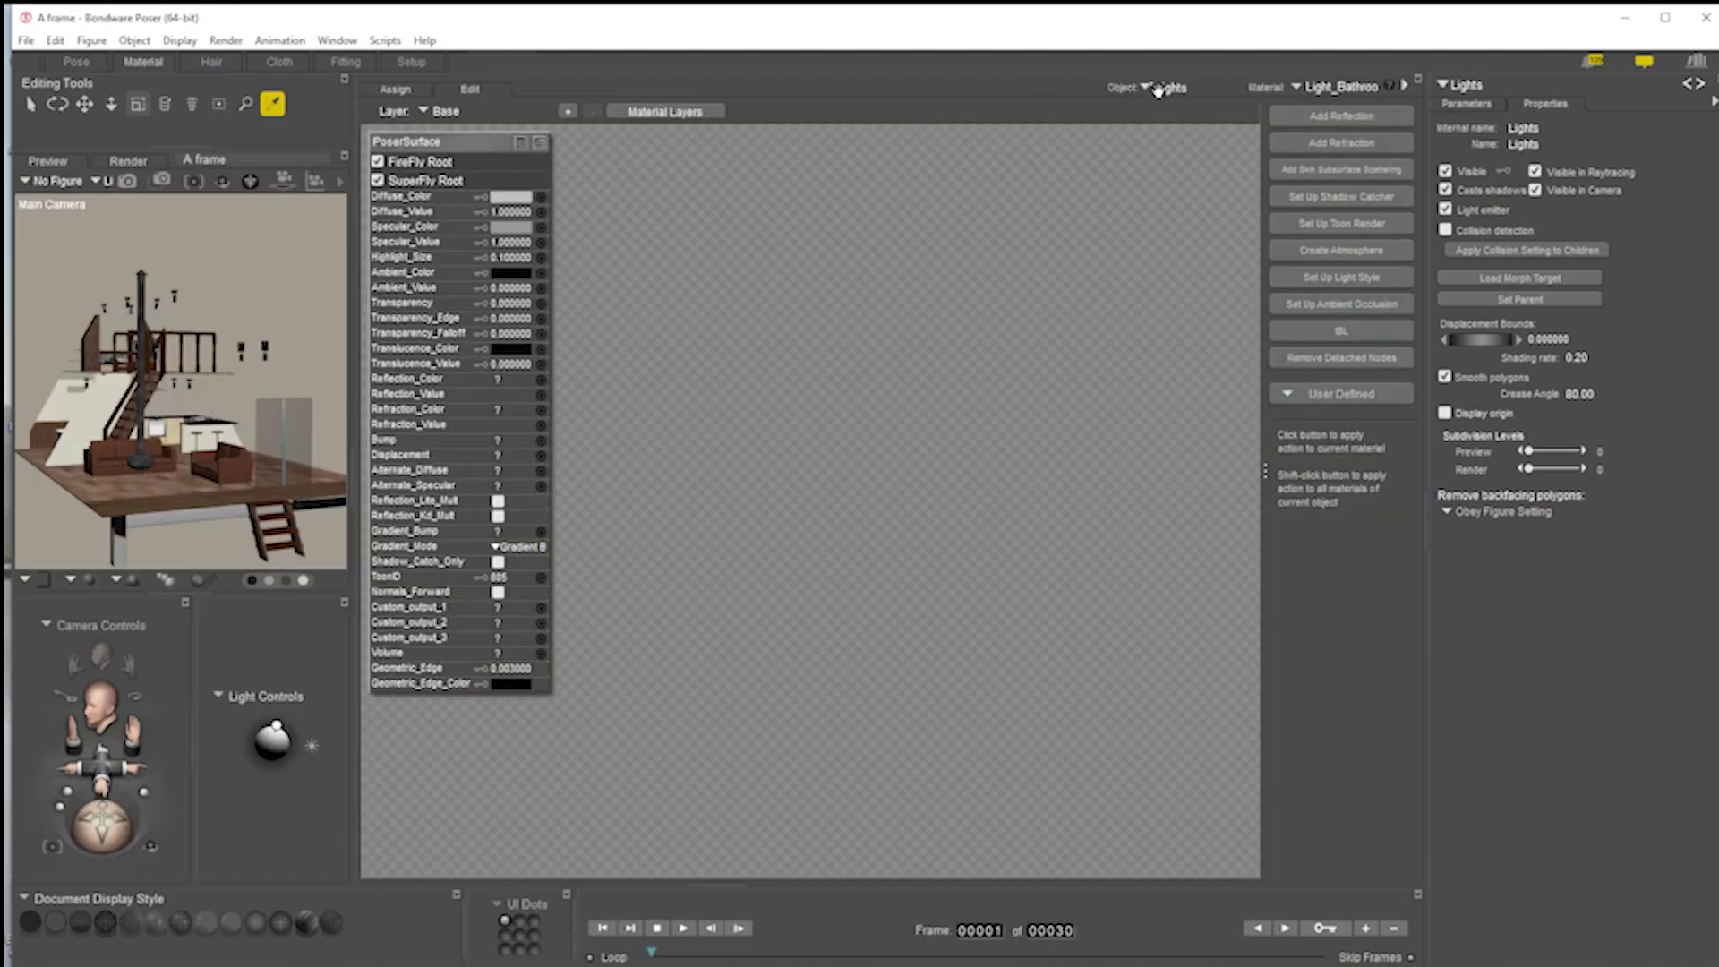
left_click(1354, 89)
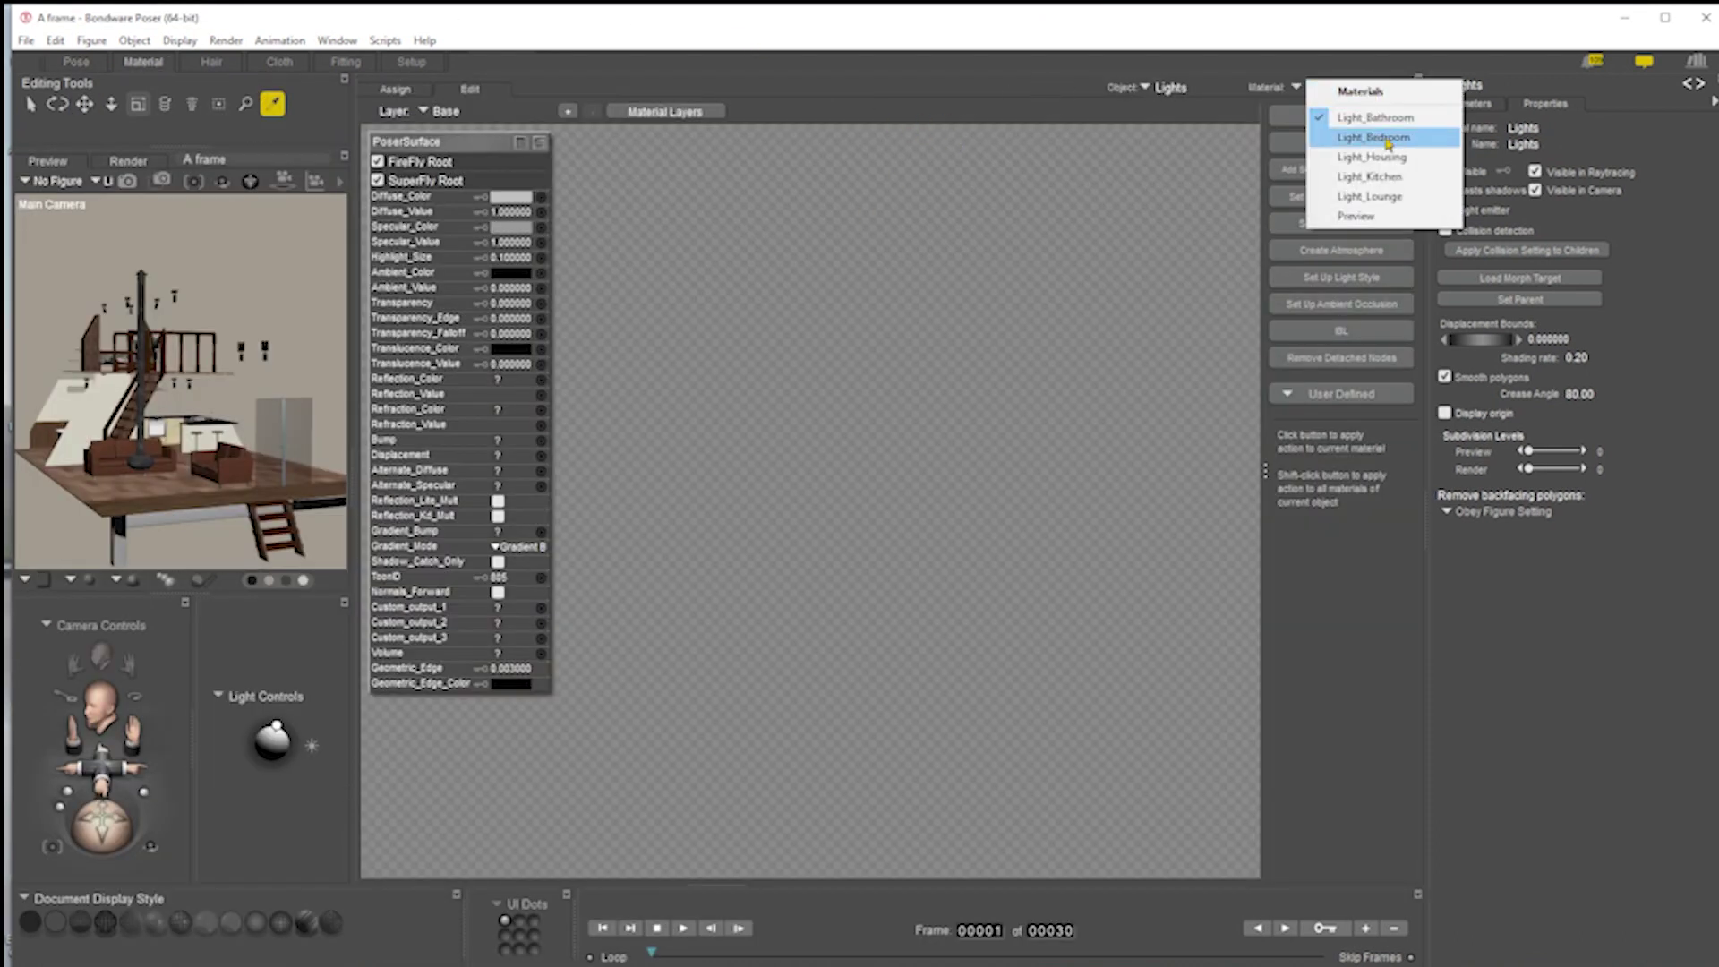
left_click(1369, 196)
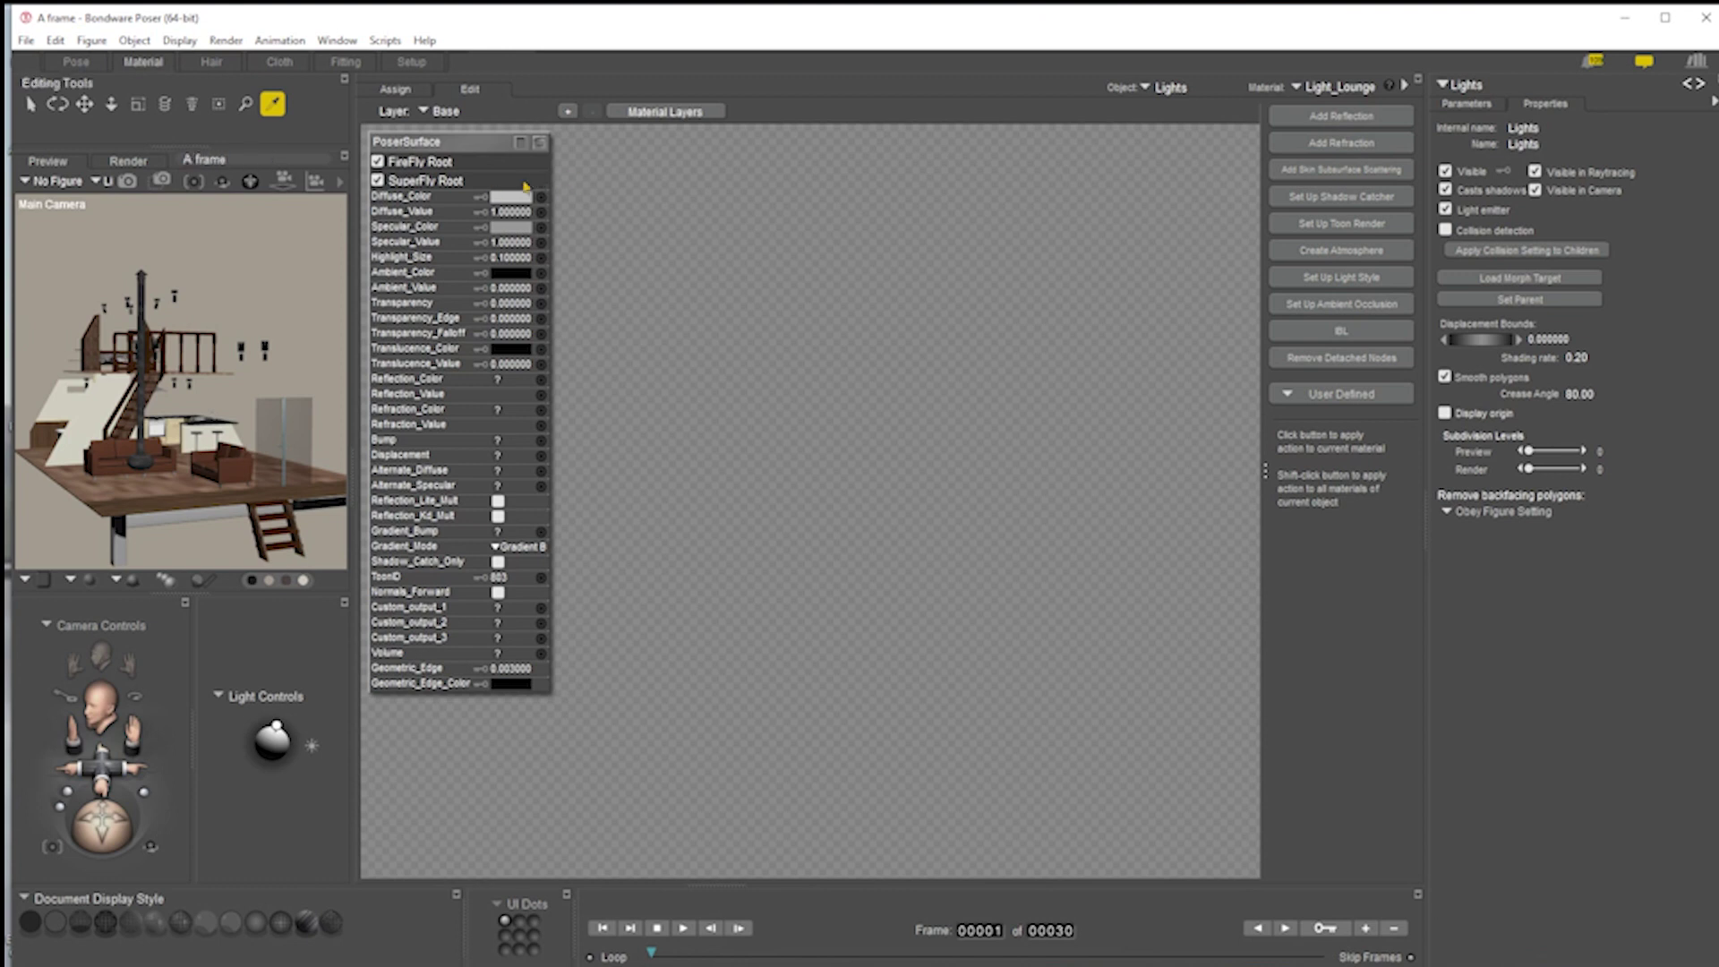
Switch to DAZ Studio, bring the ceiling spotlights into view and select the second RL A Frame Cabin's Lights part
left_click(76, 62)
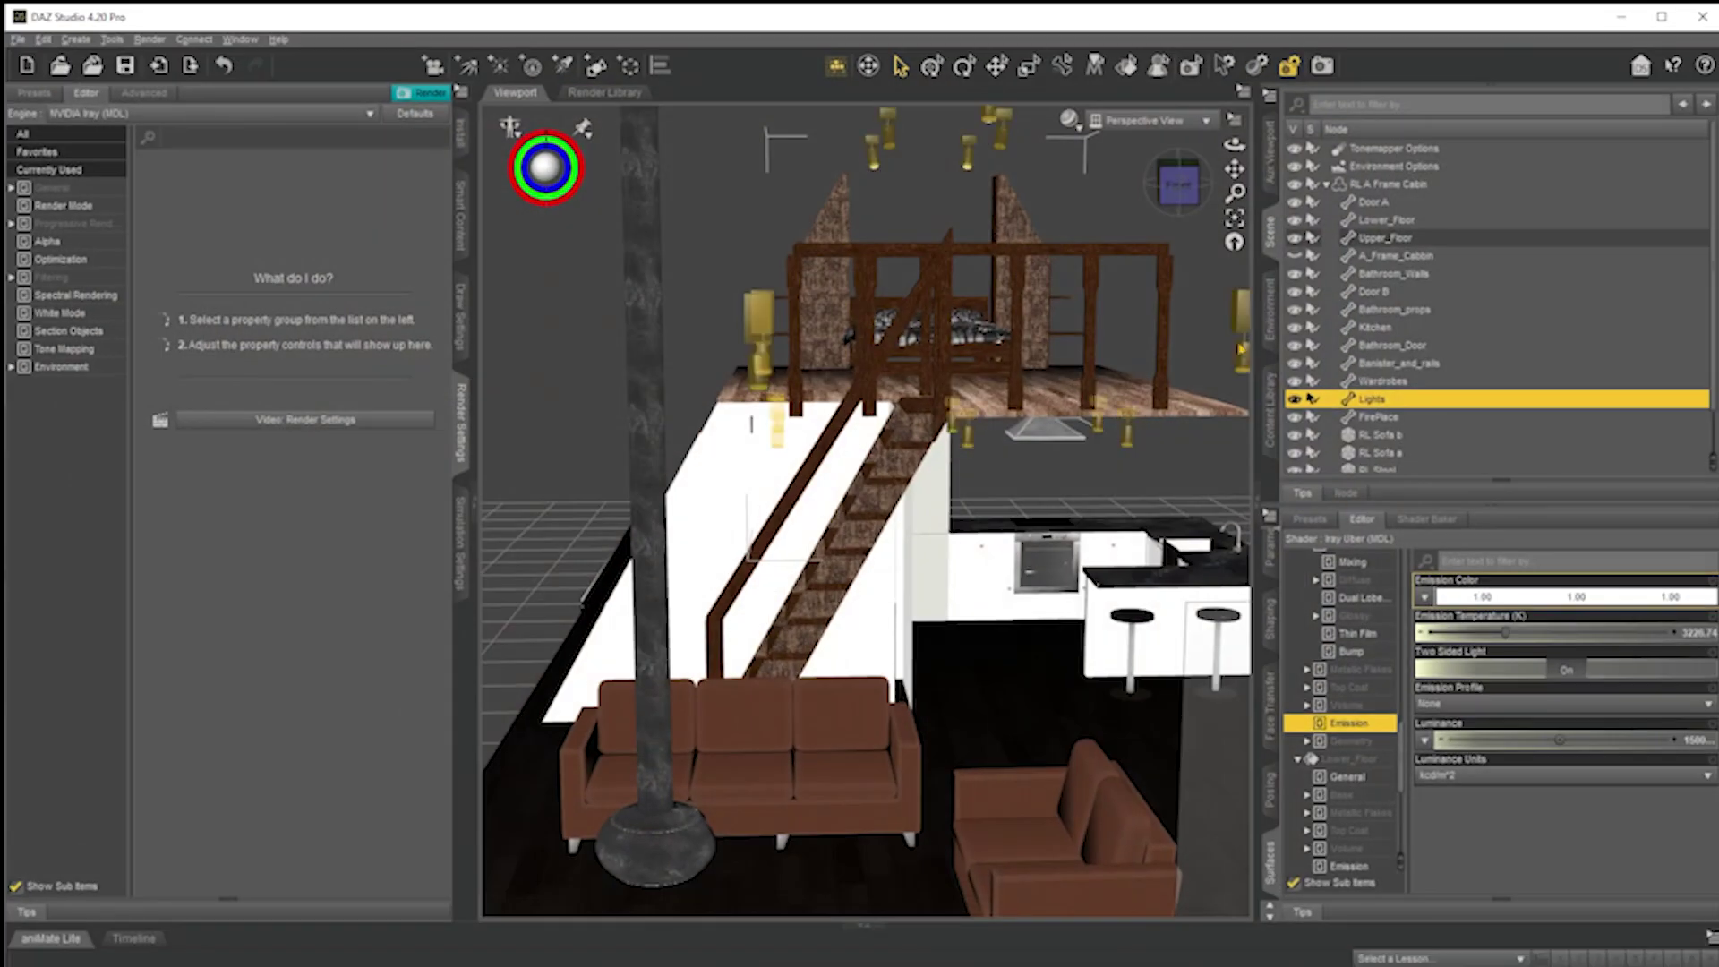
scroll(1522, 391, "down", 1)
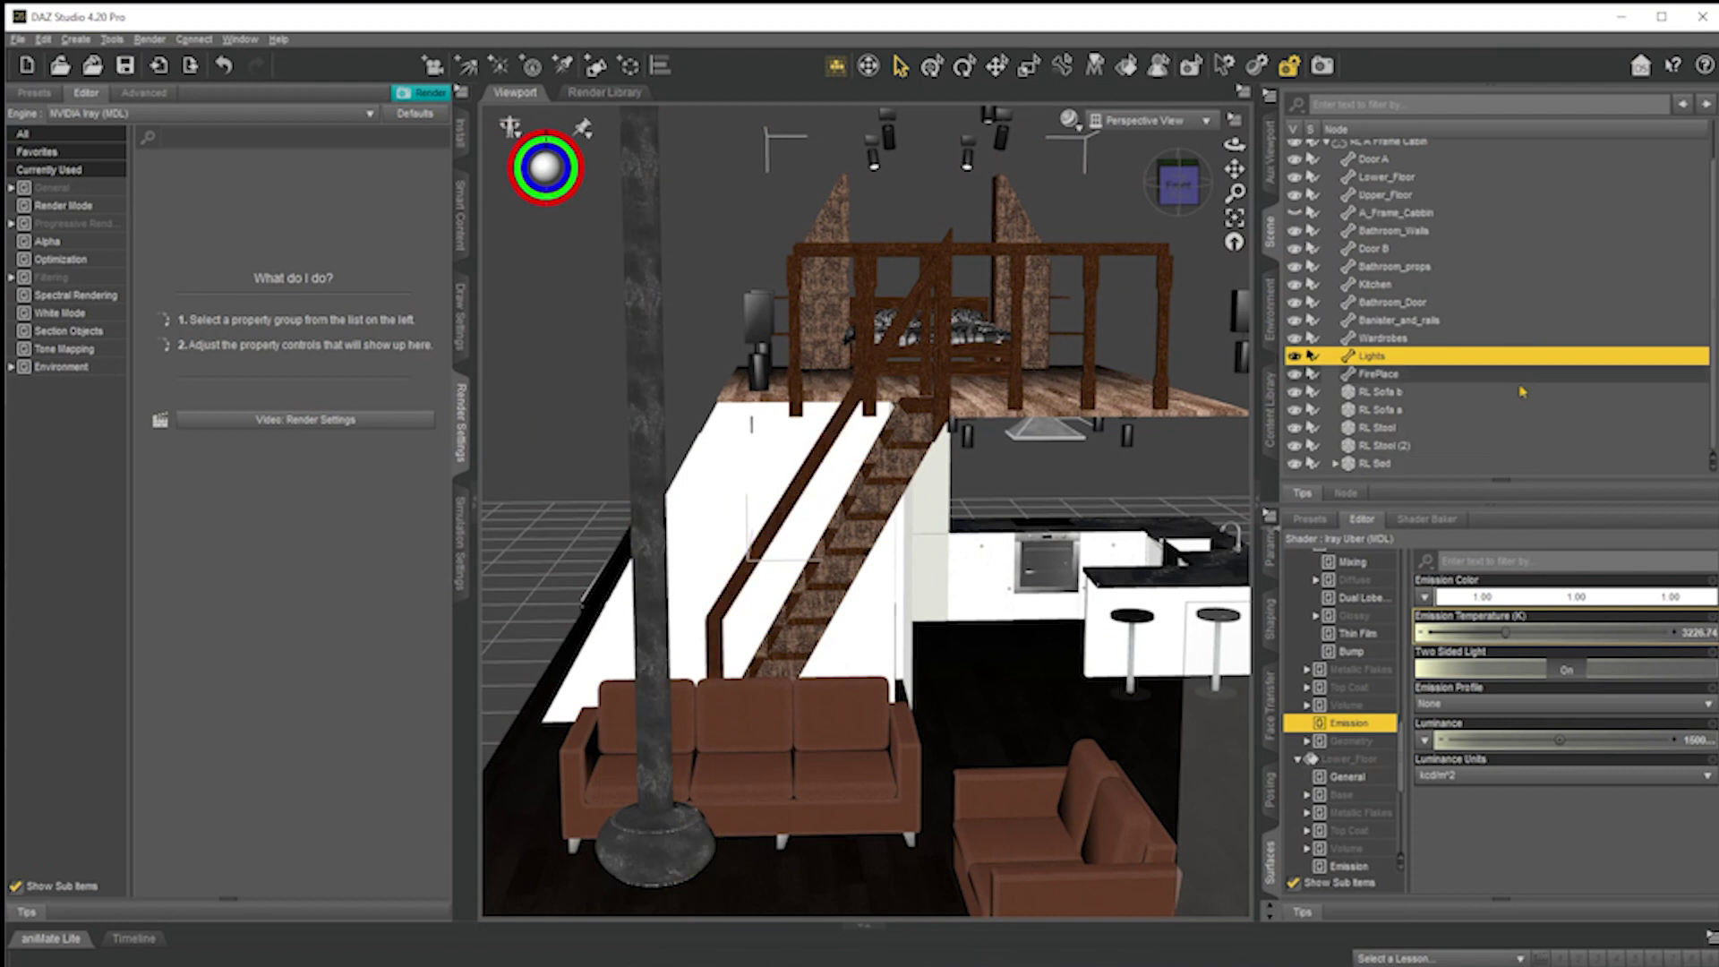
scroll(1519, 383, "up", 2)
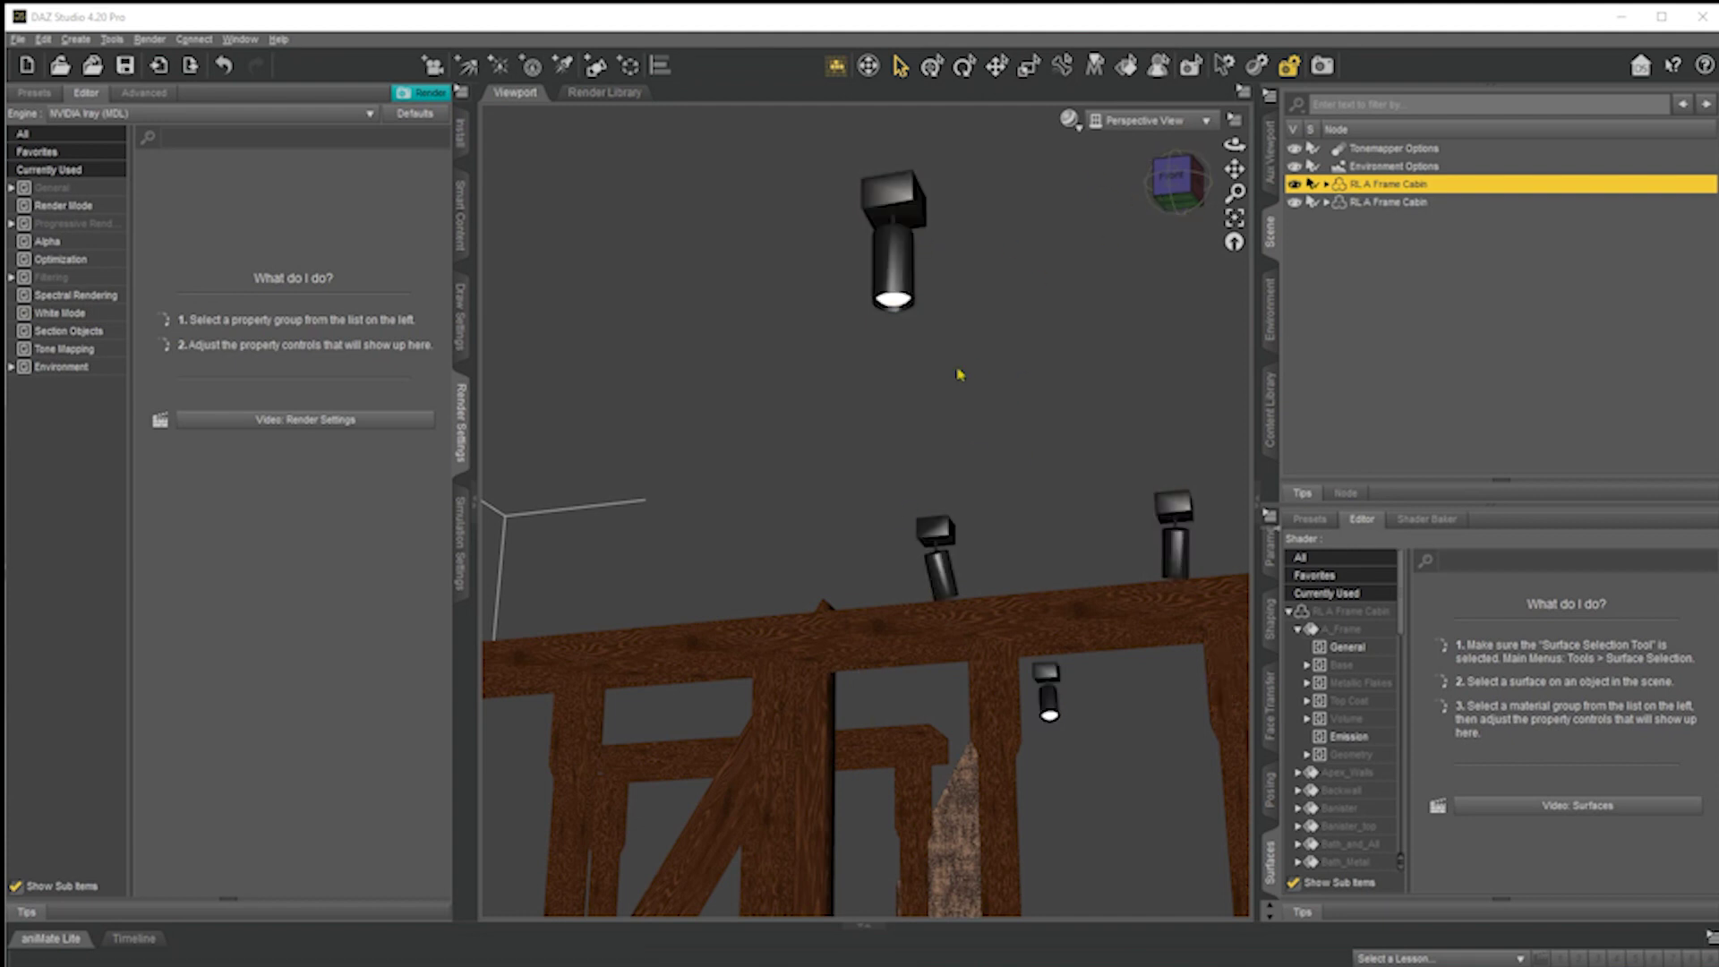
scroll(959, 374, "down", 8)
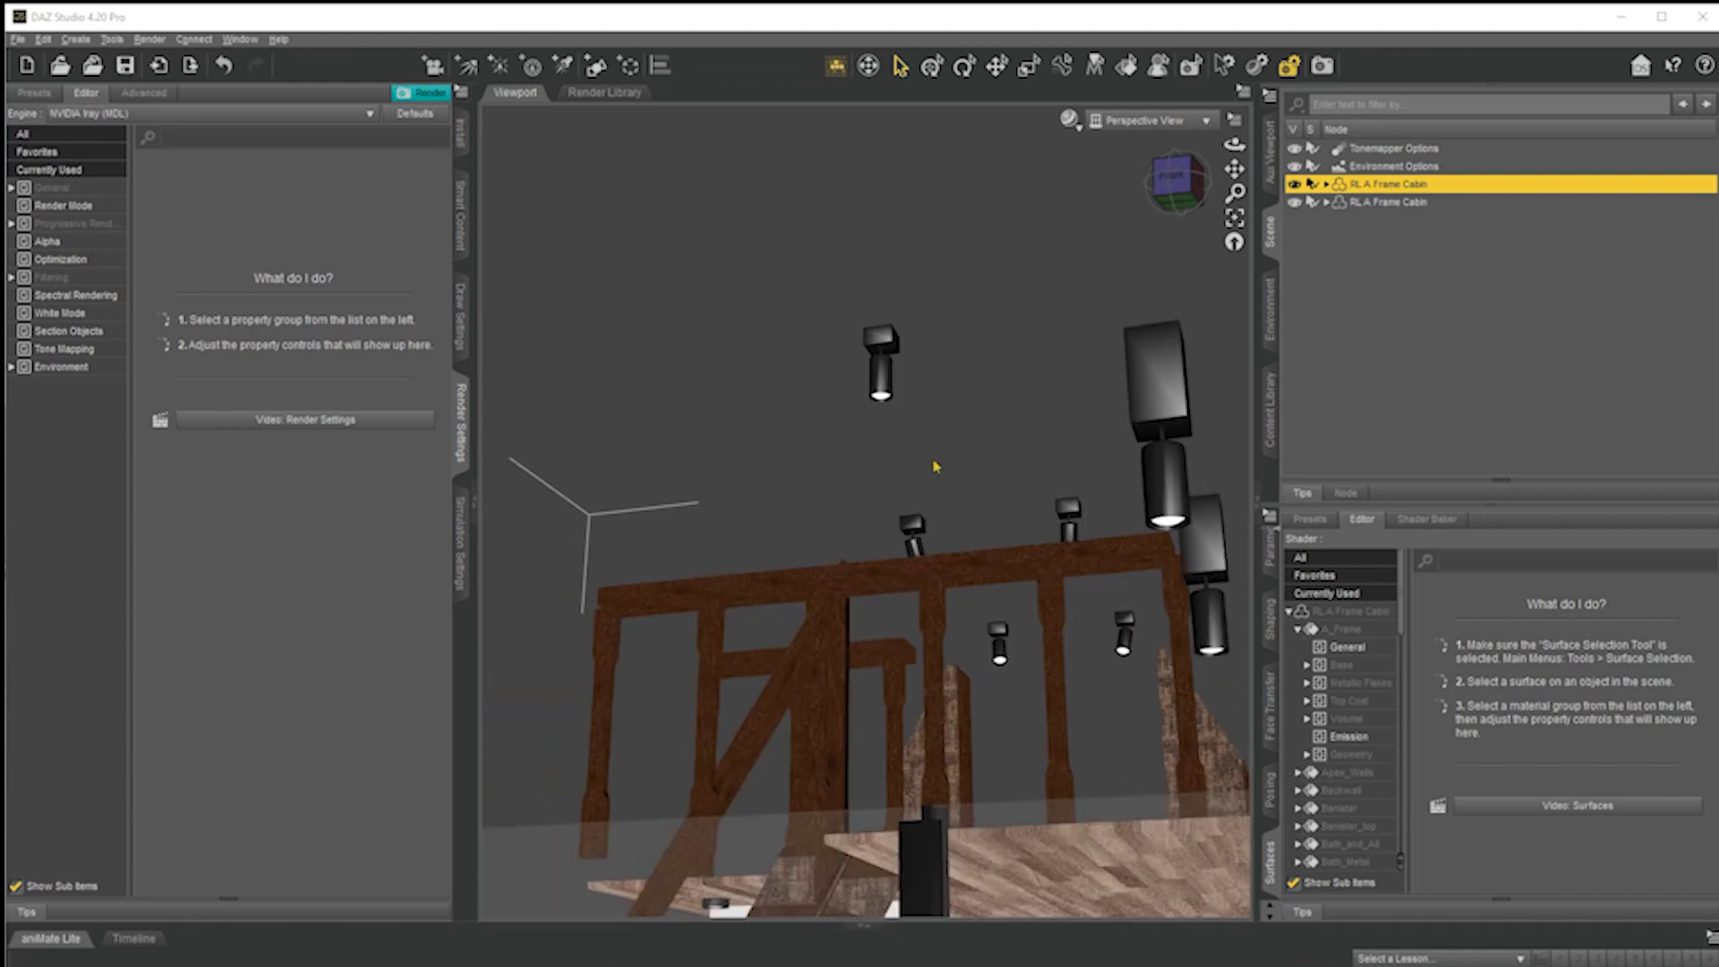
scroll(935, 466, "down", 6)
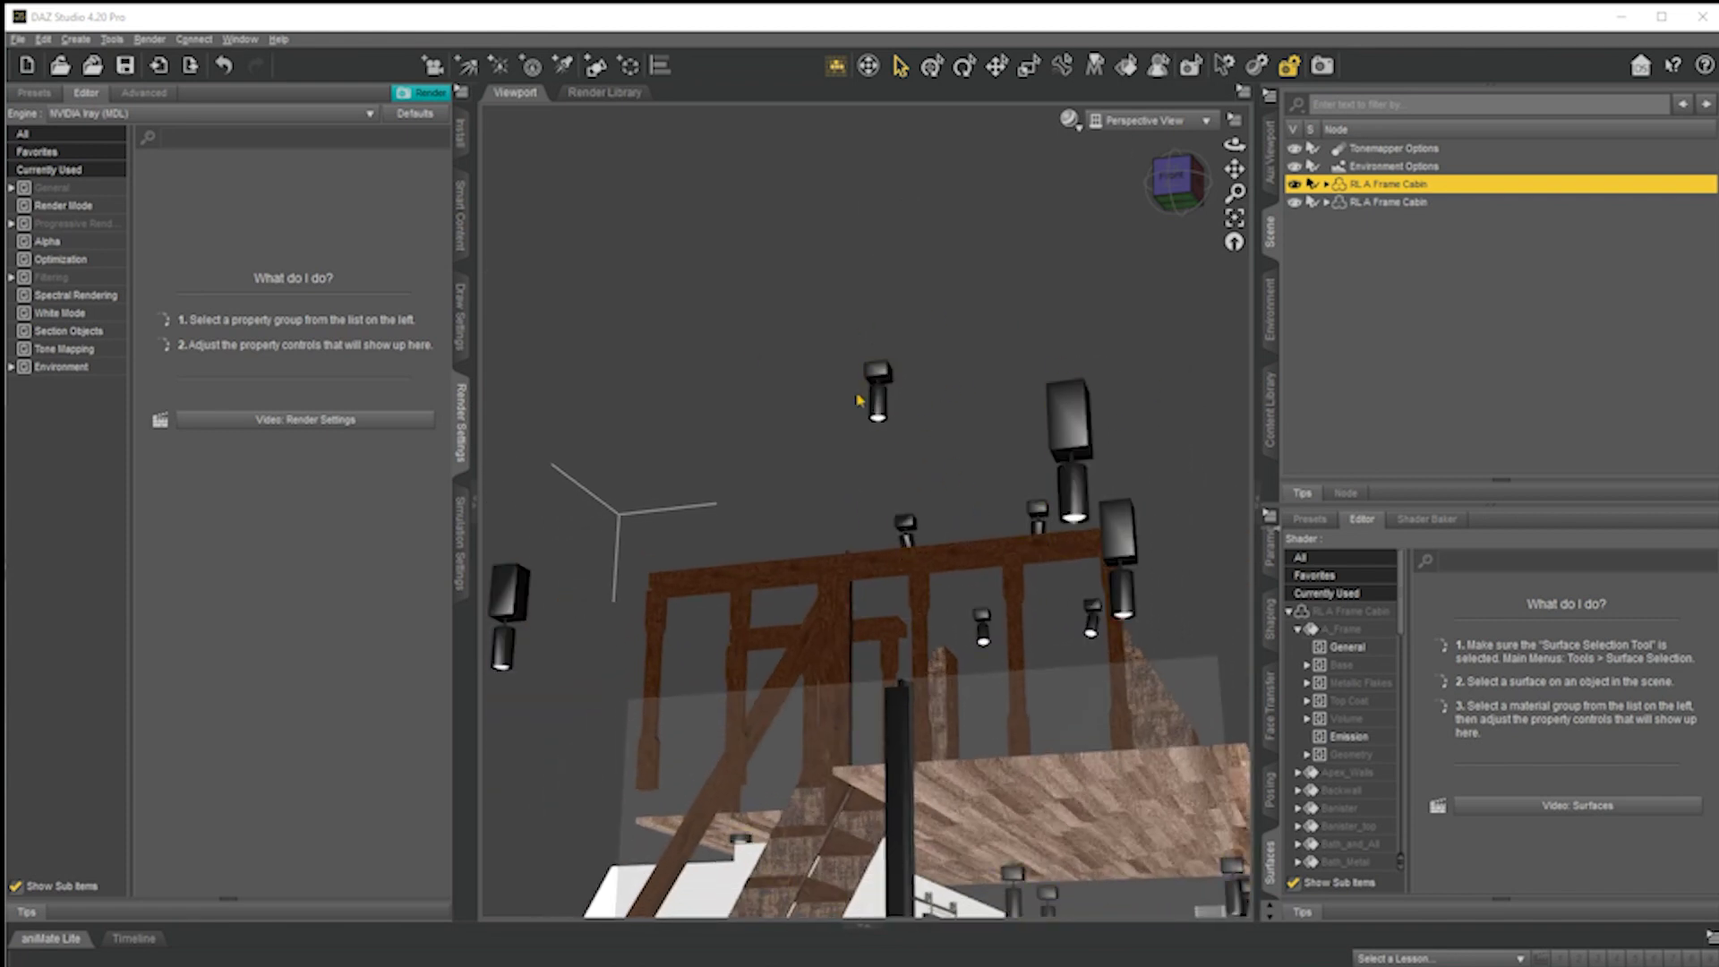
left_click(878, 408)
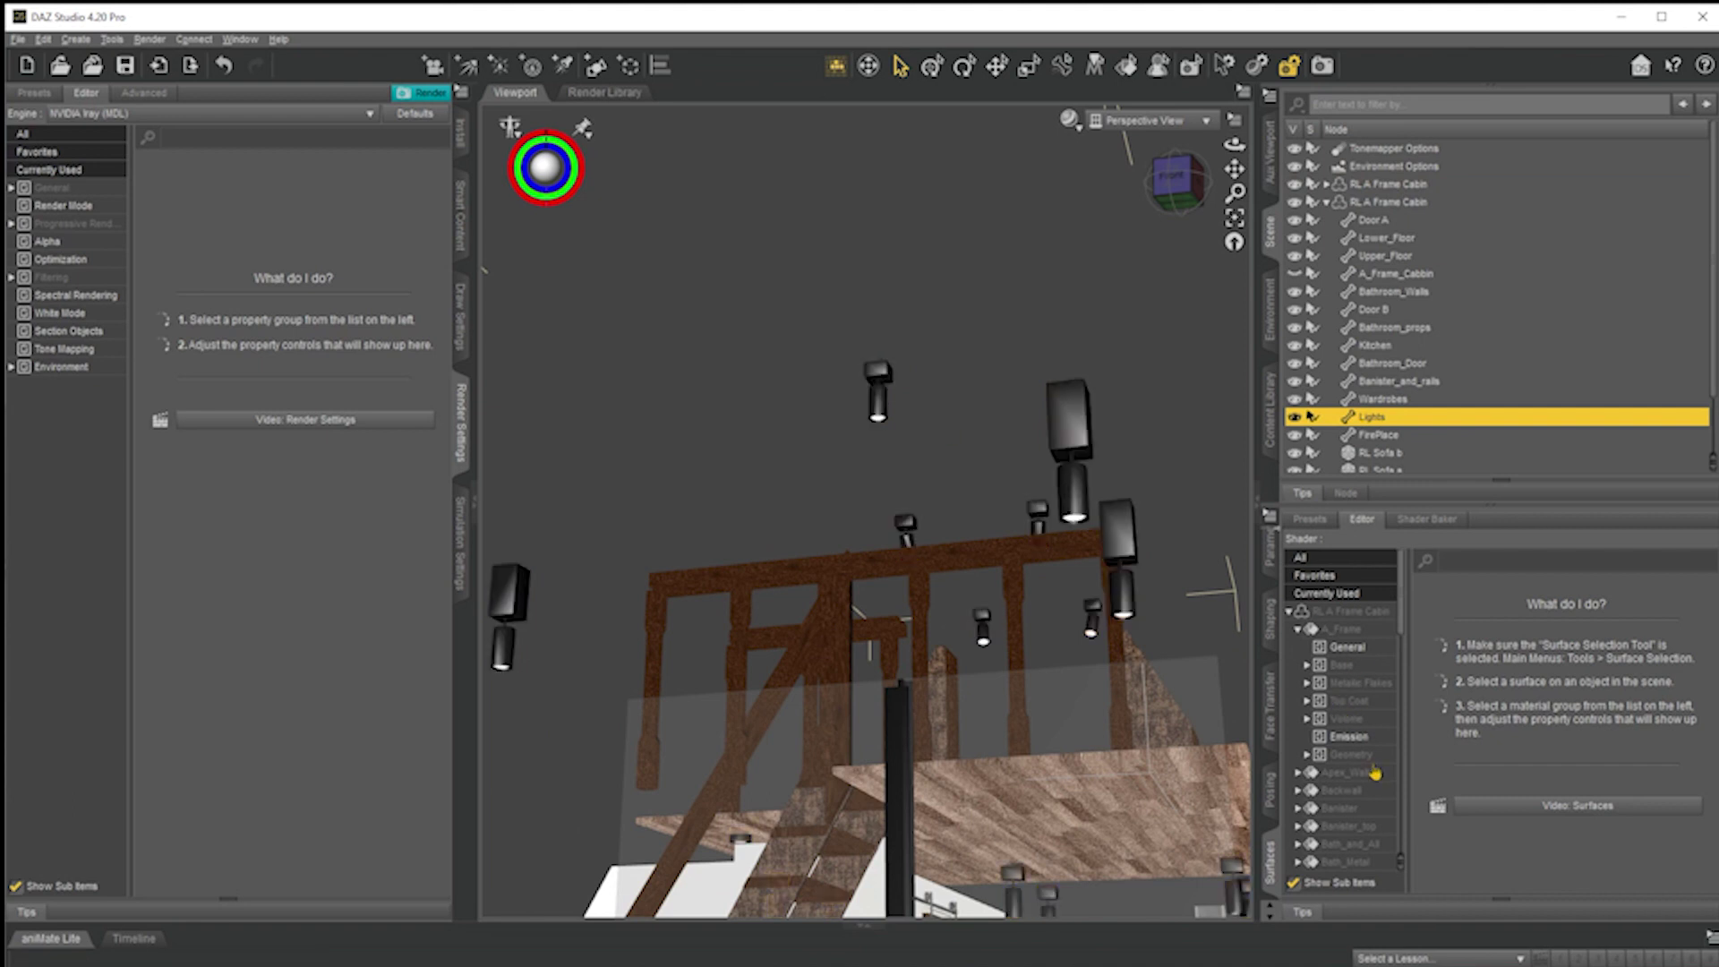
Collapse the A_Frame surface group and locate the light surfaces in the cabin's surface list
left_click(1297, 631)
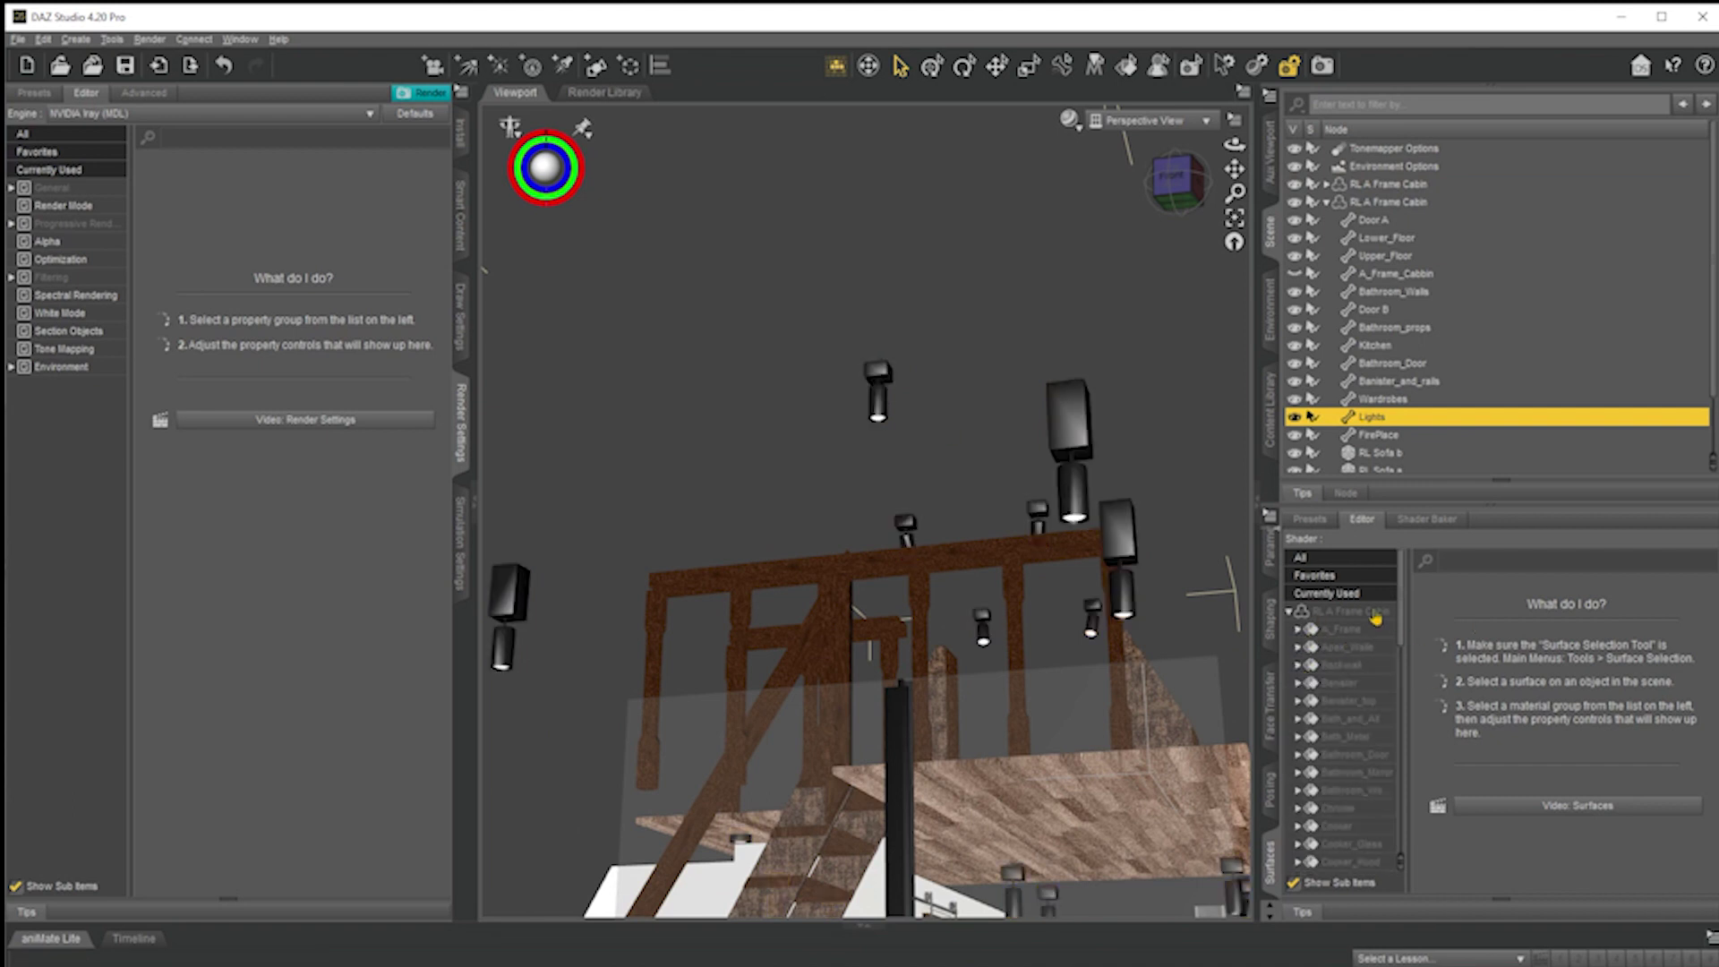
scroll(1369, 805, "down", 5)
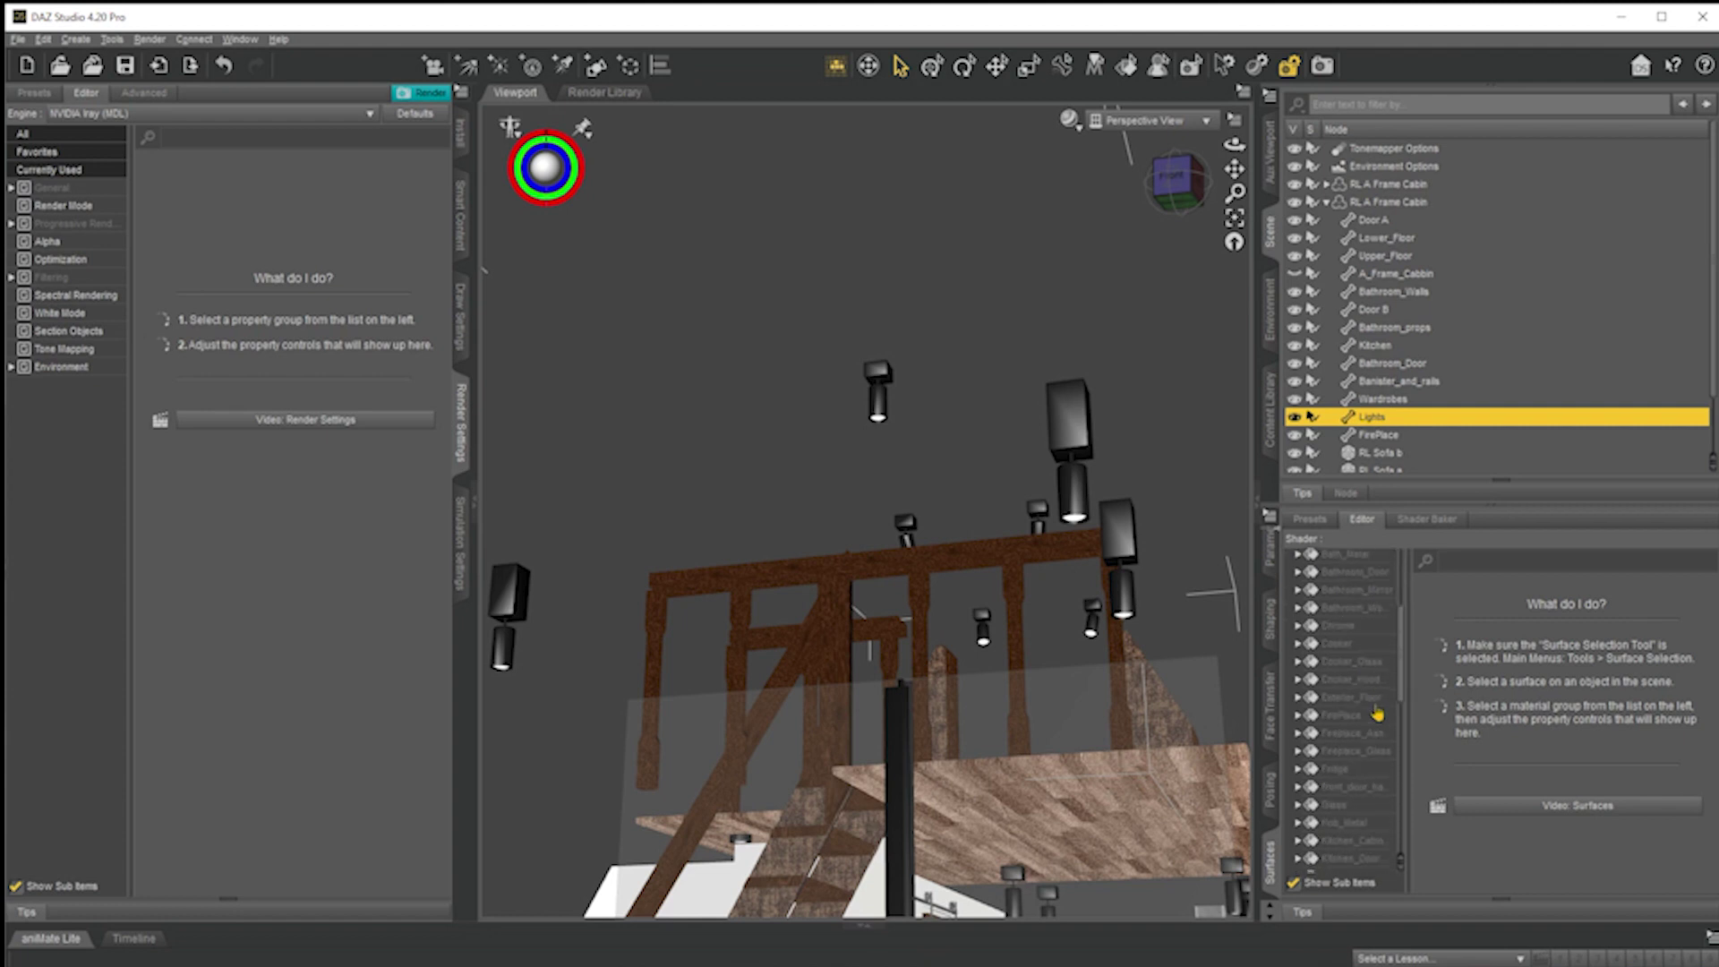
scroll(1361, 626, "up", 6)
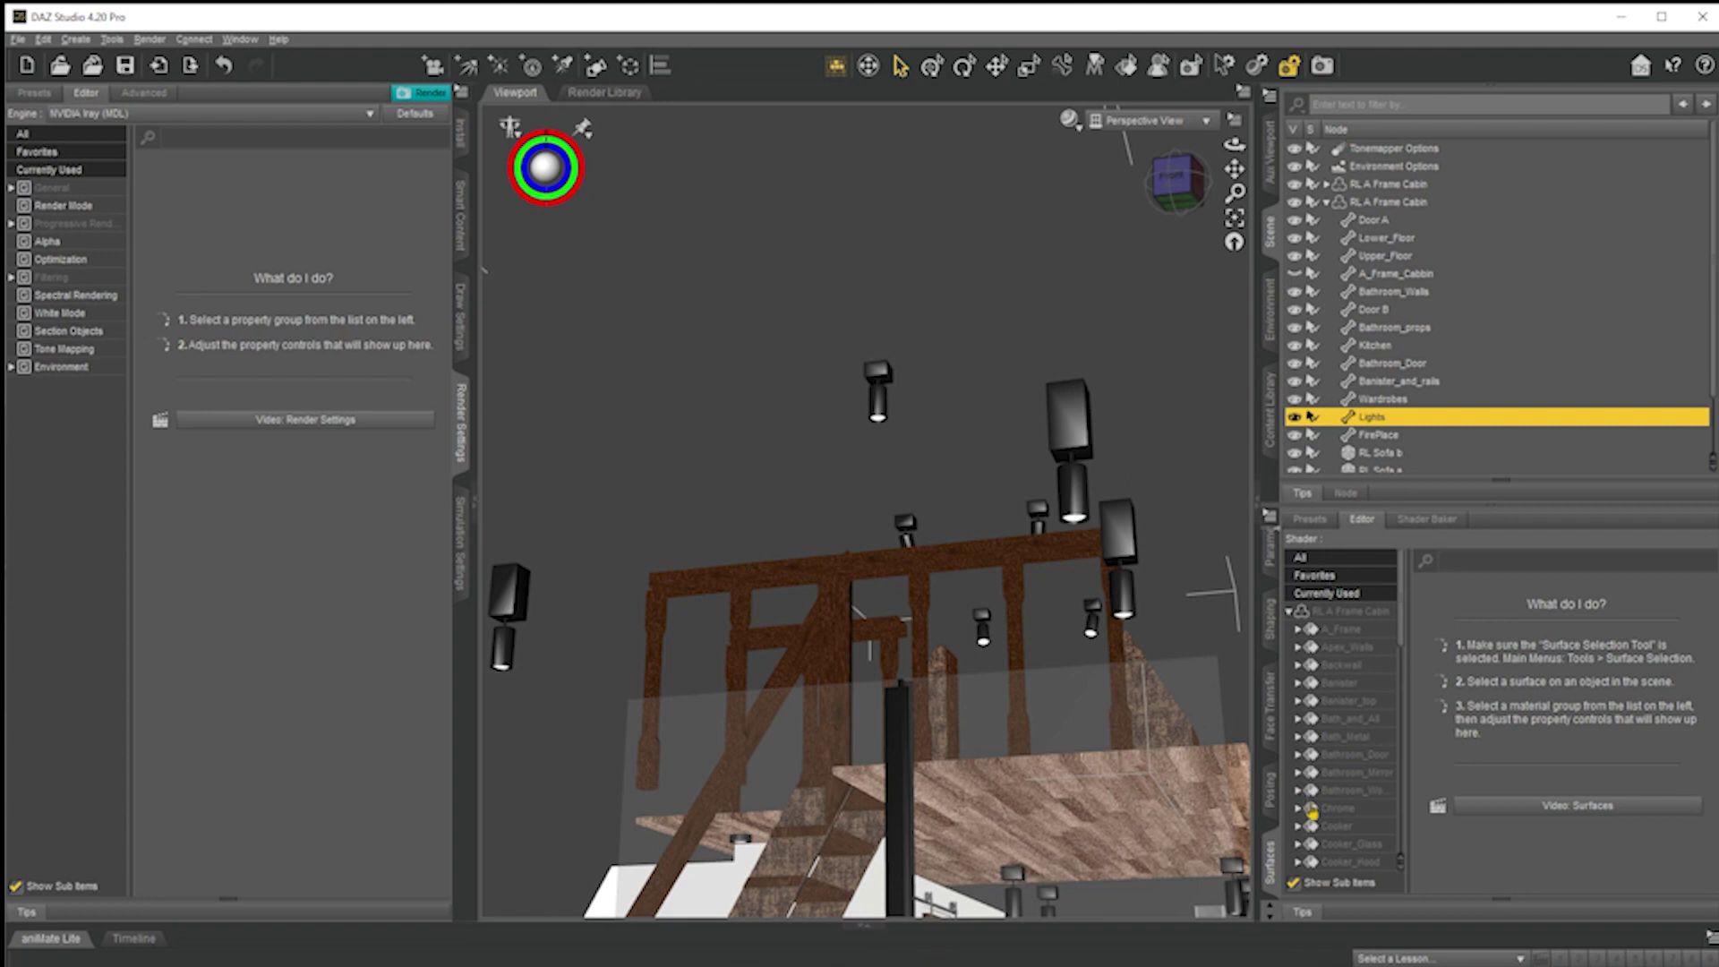
scroll(1351, 729, "down", 2)
scroll(1354, 736, "down", 4)
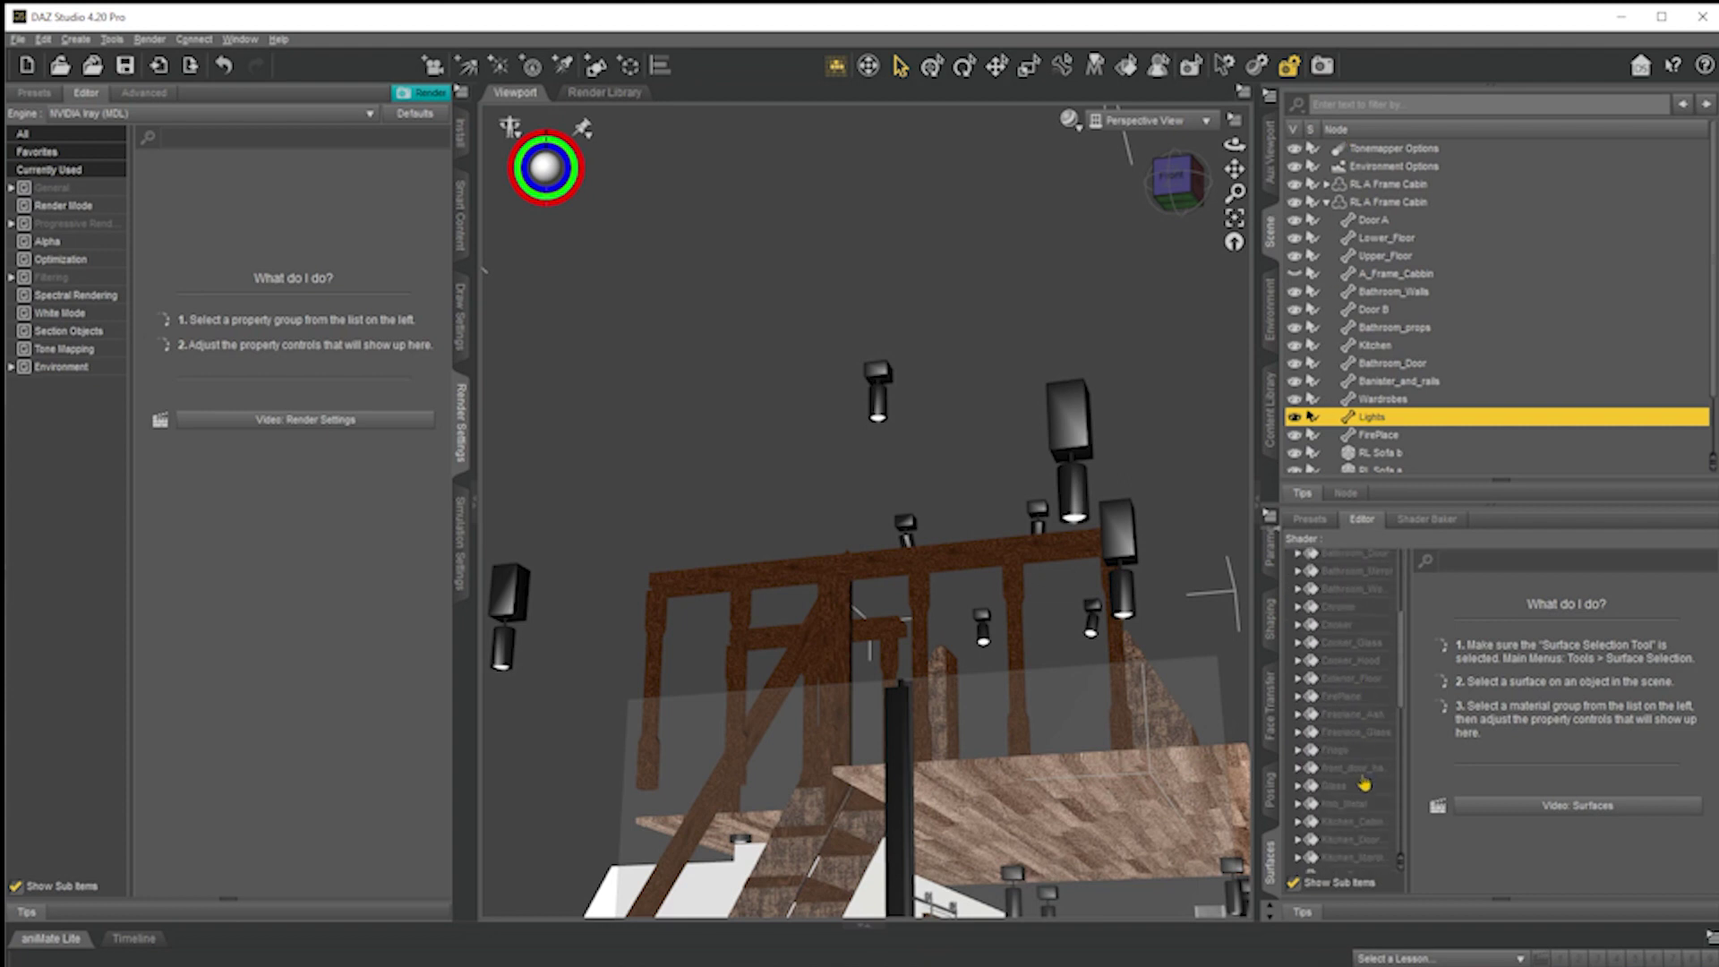
left_click(1347, 805)
left_click(1347, 805)
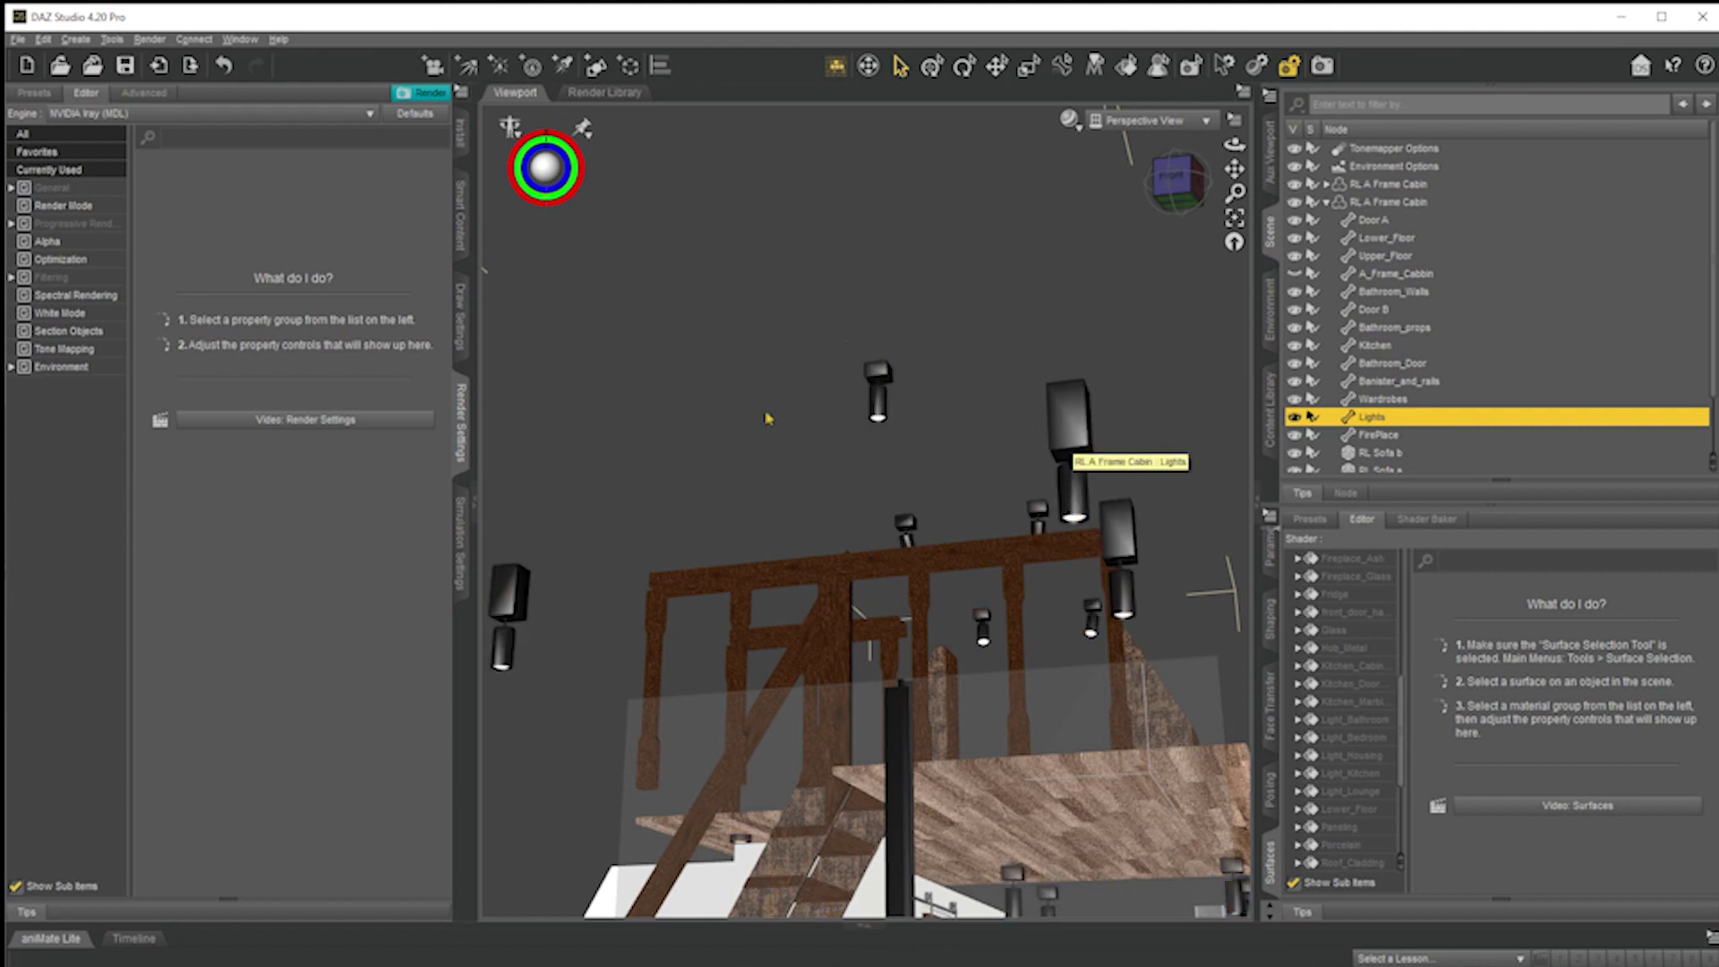
Examine the ceiling spotlights up close, focusing on the housing and glowing lens of a single fixture
left_click_drag(1084, 555, 943, 487, "alt")
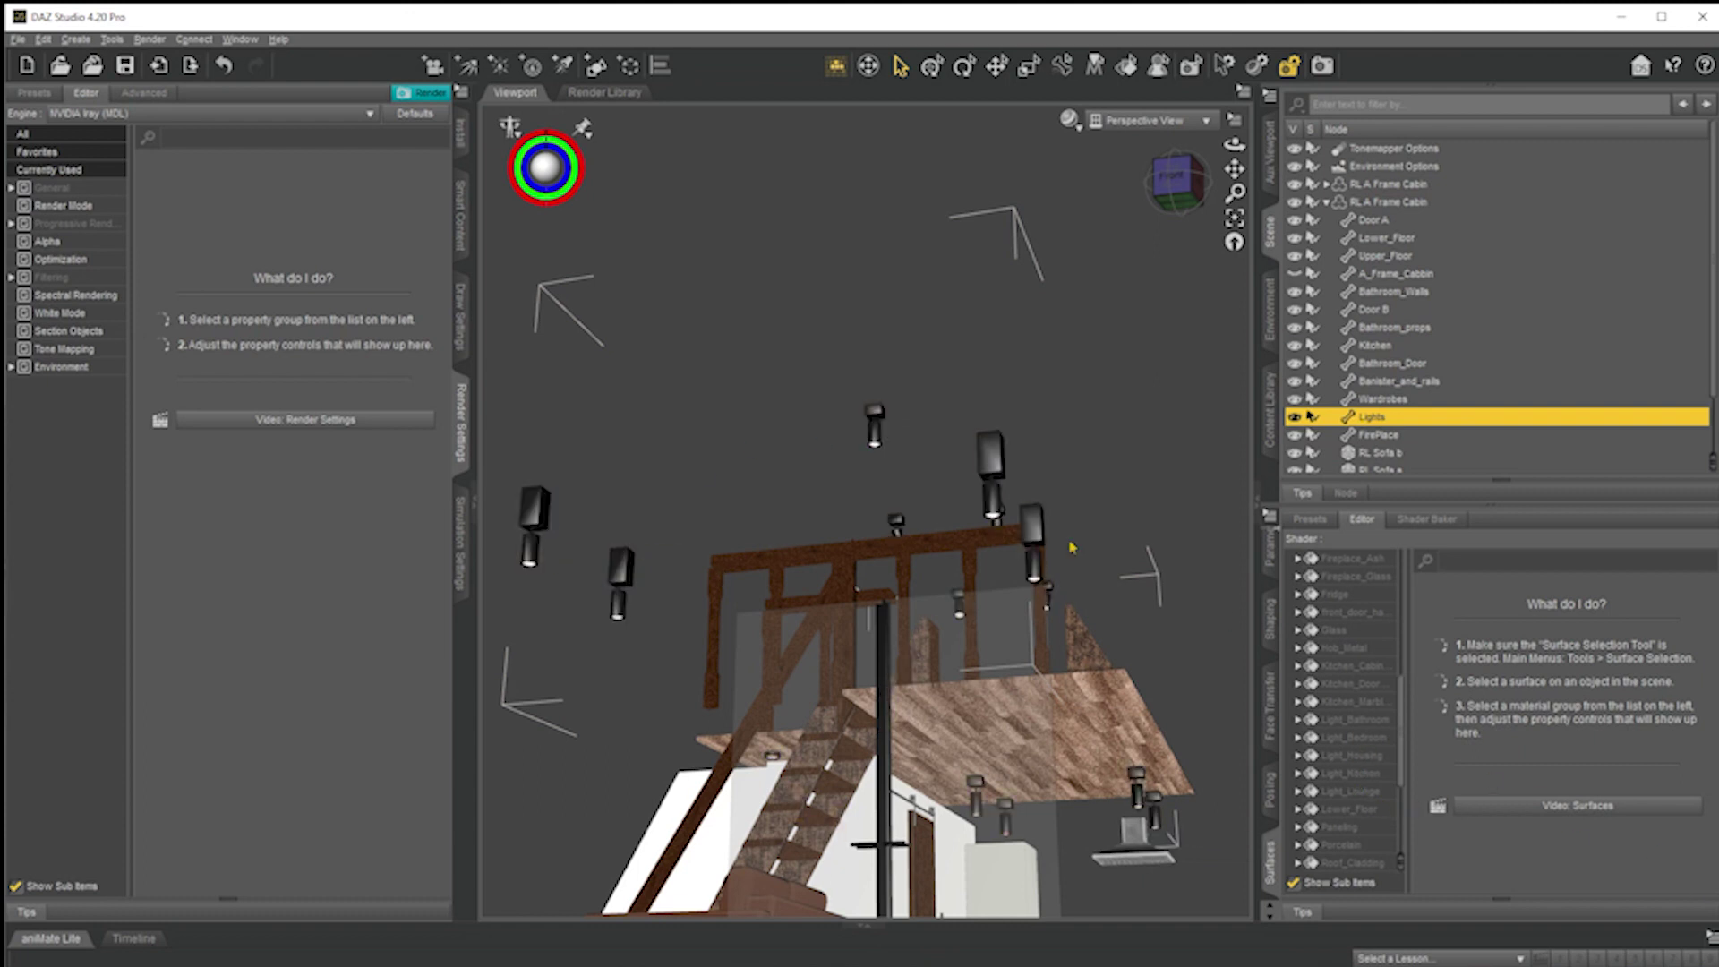
scroll(909, 464, "up", 5)
scroll(910, 456, "up", 10)
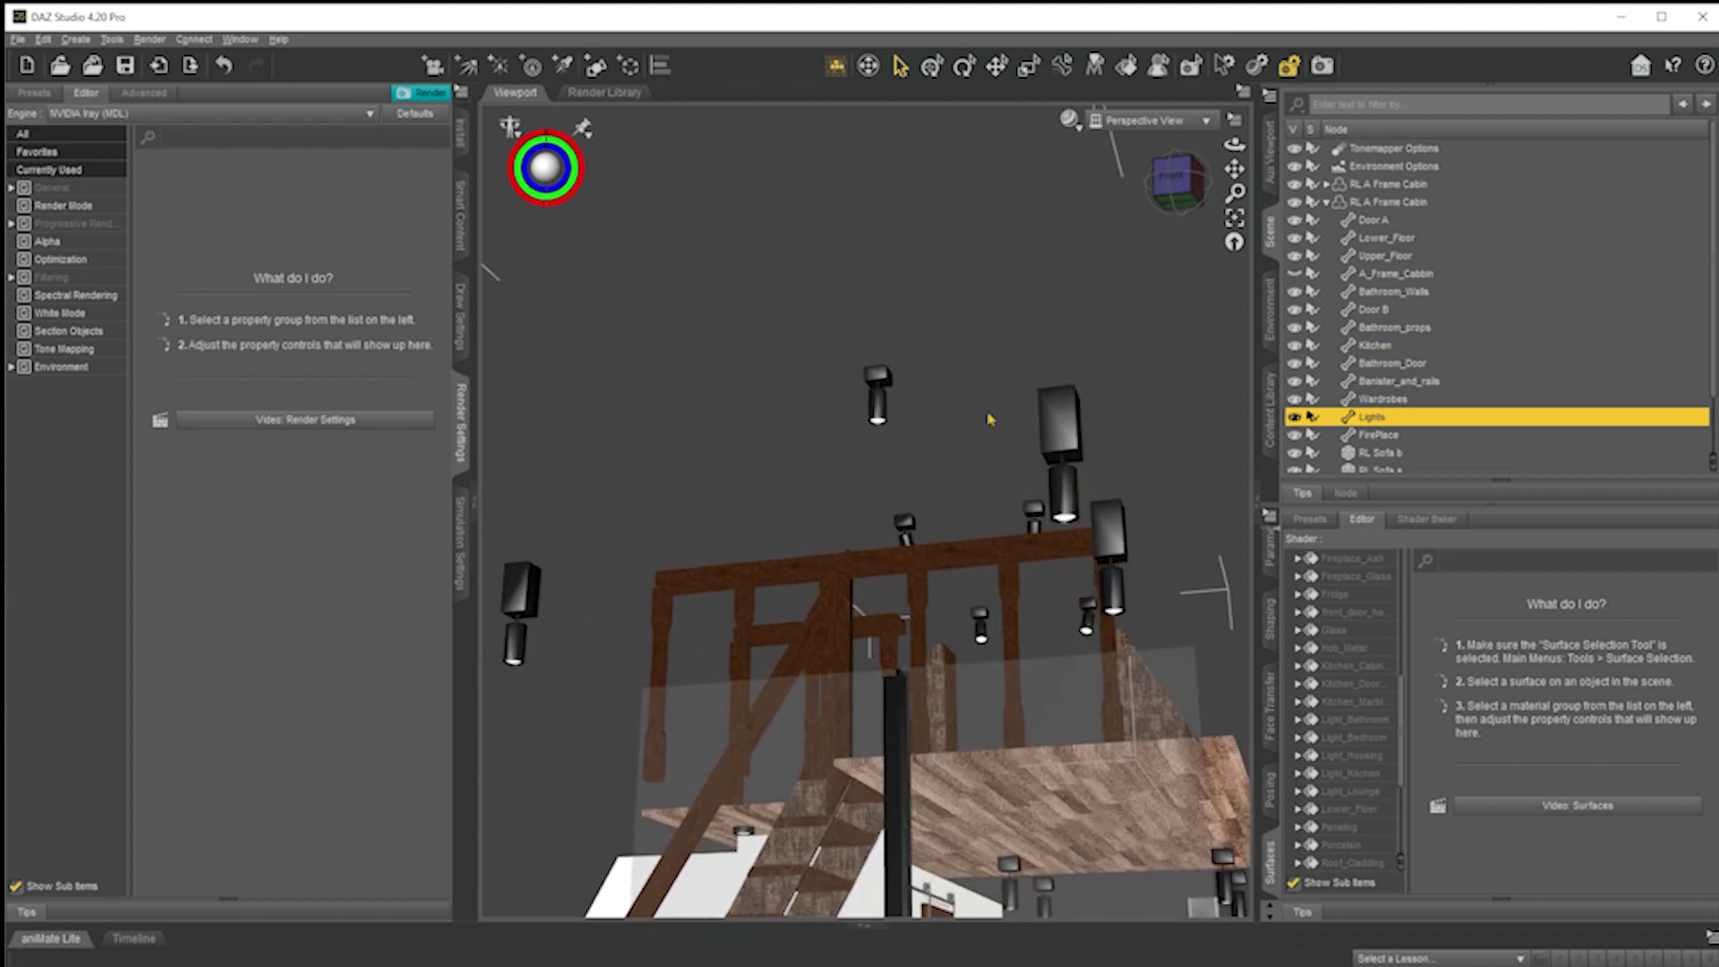
left_click(887, 339)
scroll(888, 268, "up", 6)
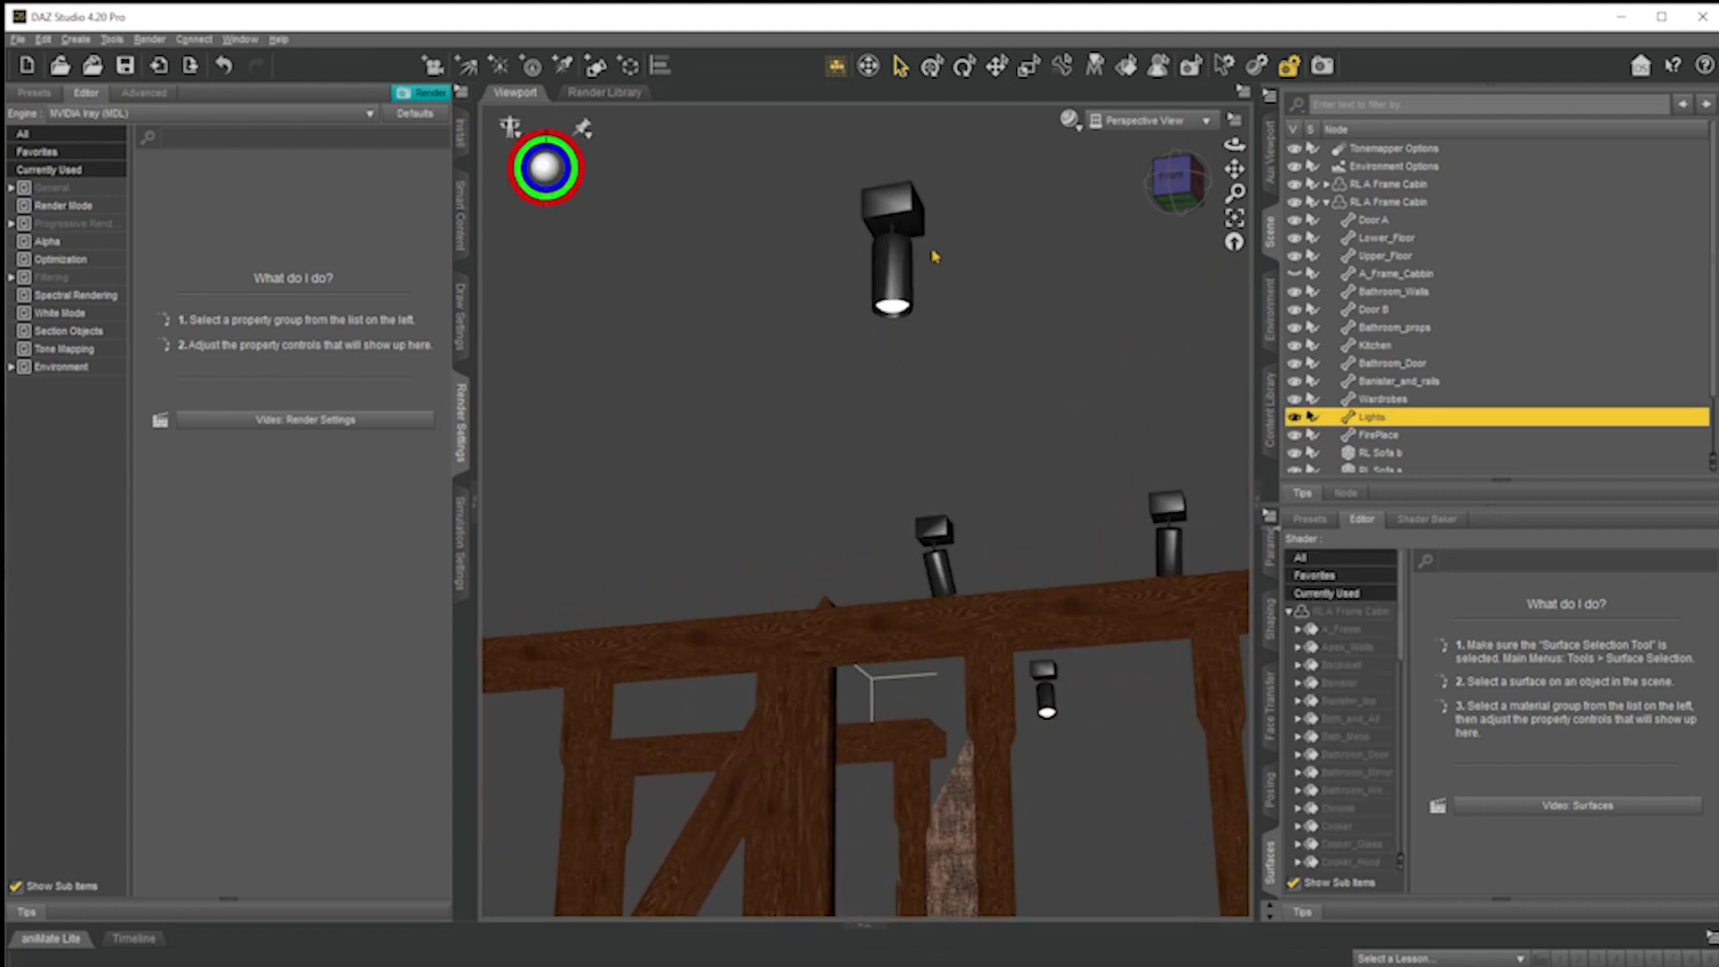
left_click_drag(1234, 169, 1233, 276)
left_click_drag(1178, 195, 1188, 246)
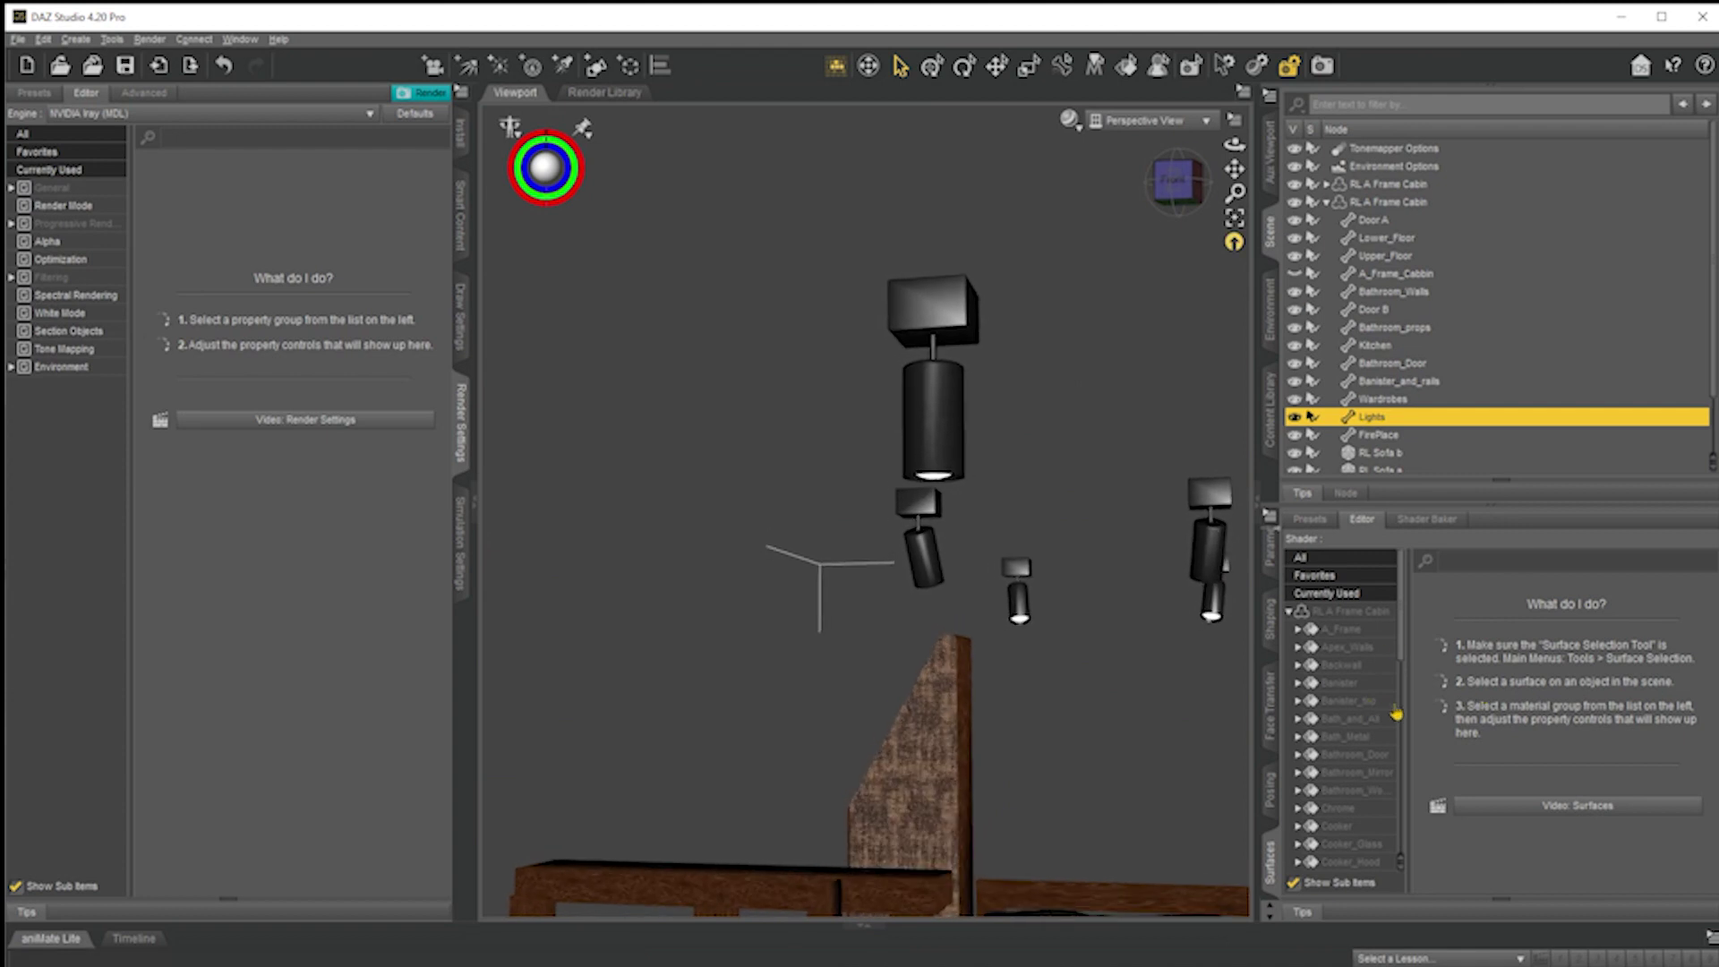
Select the Light_Bathroom surface and inspect its Emission settings, including the full Luminance value
scroll(1370, 792, "down", 4)
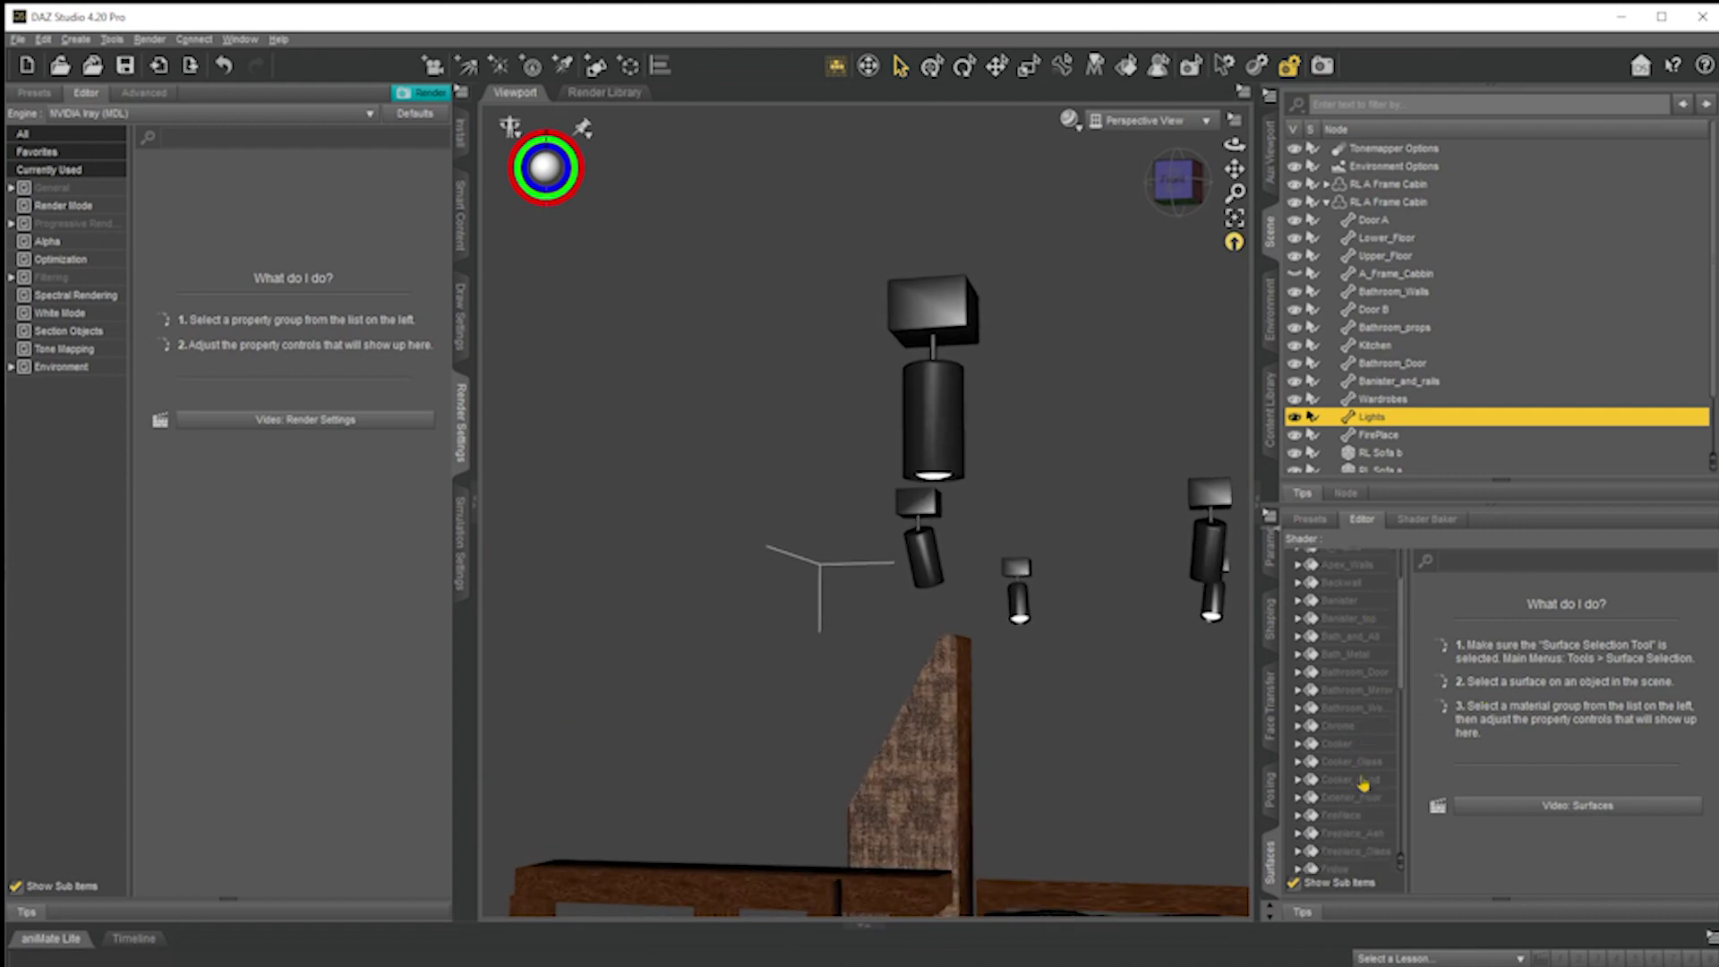
scroll(1363, 785, "down", 3)
scroll(1352, 852, "down", 2)
scroll(1351, 846, "down", 2)
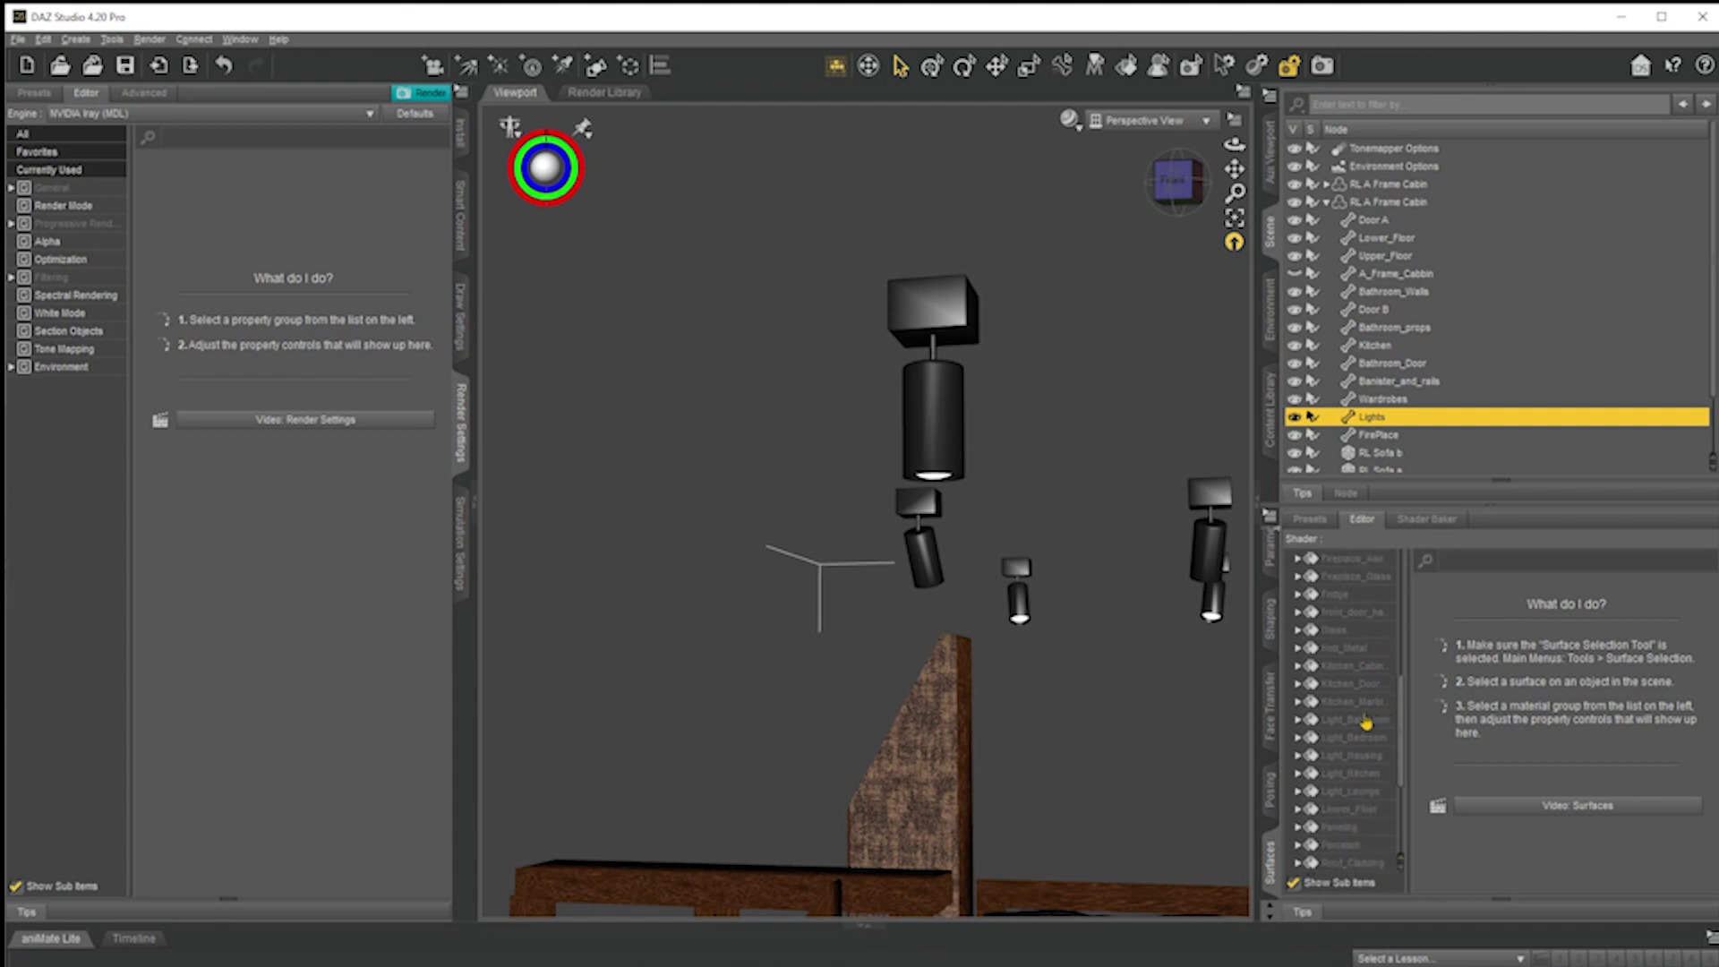
left_click(1356, 723)
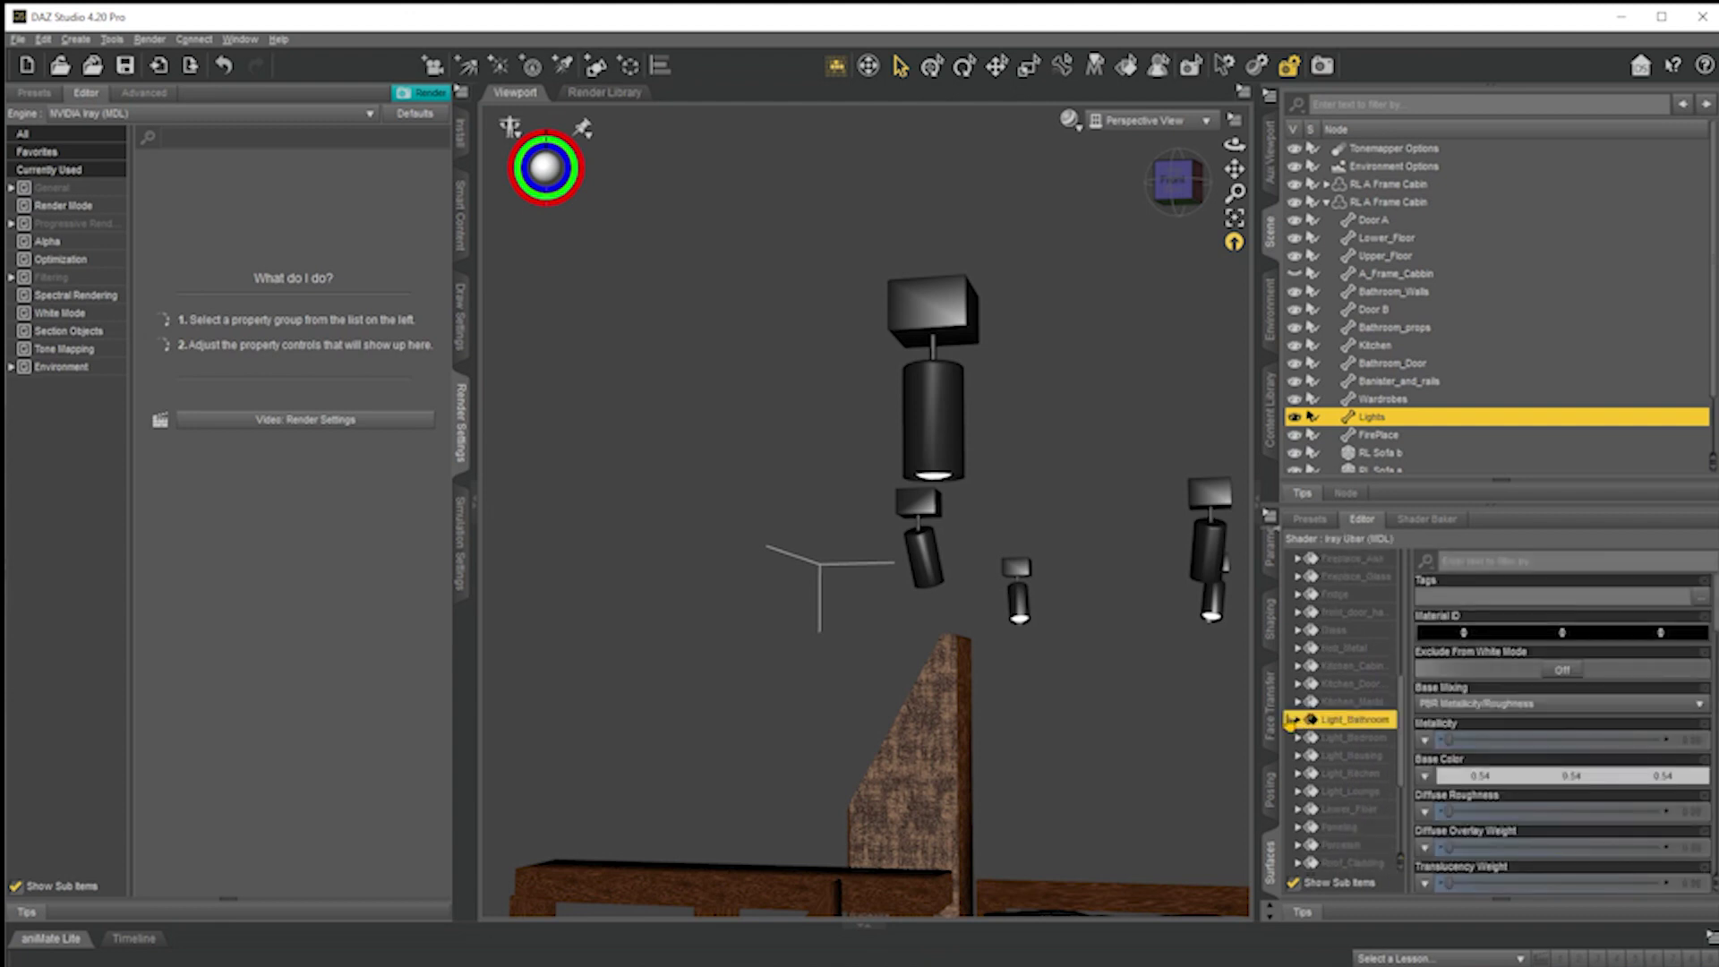
left_click(1299, 722)
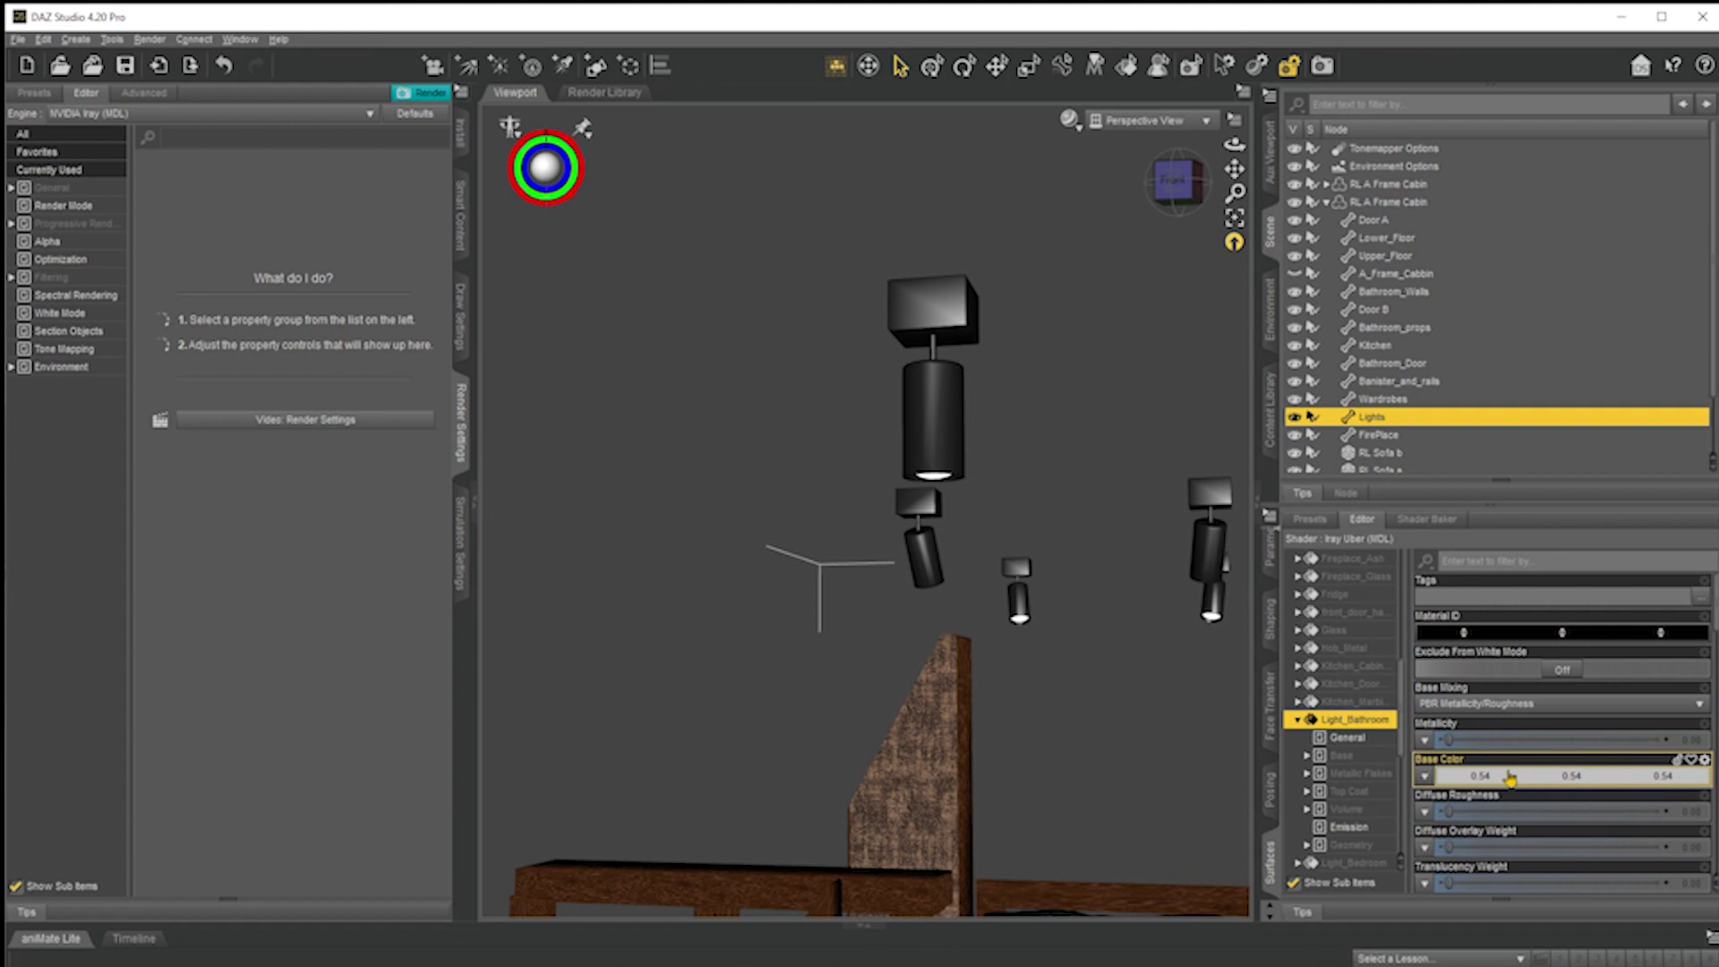
left_click(1361, 832)
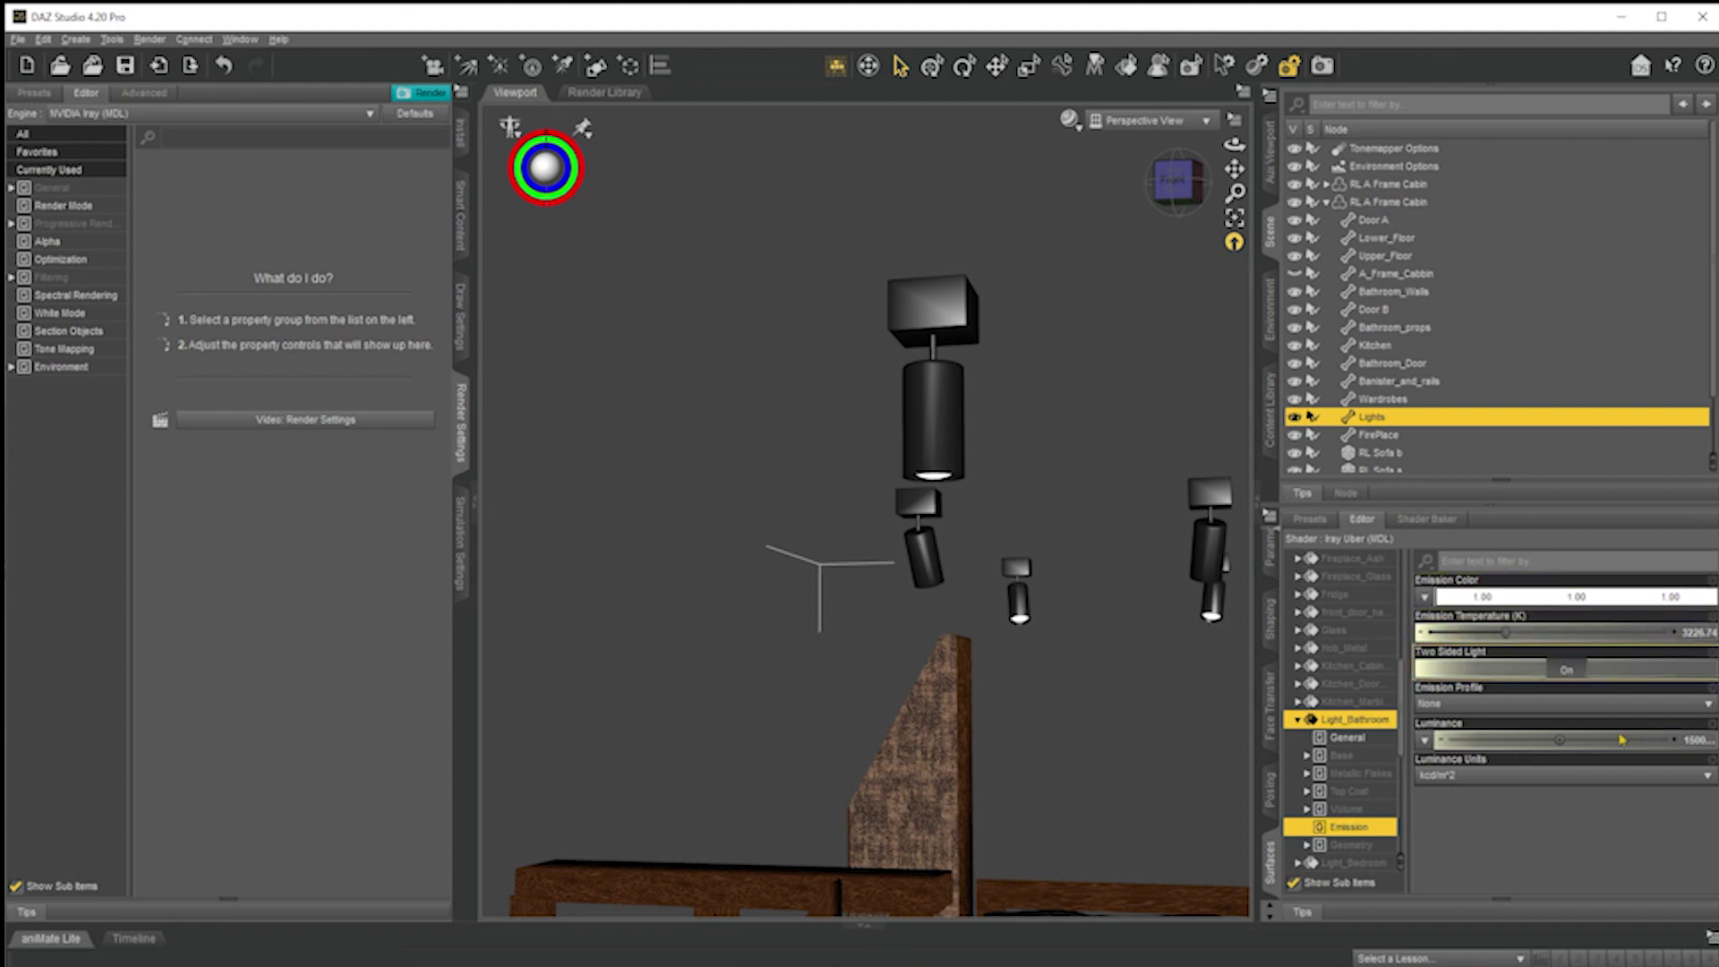
left_click(1692, 743)
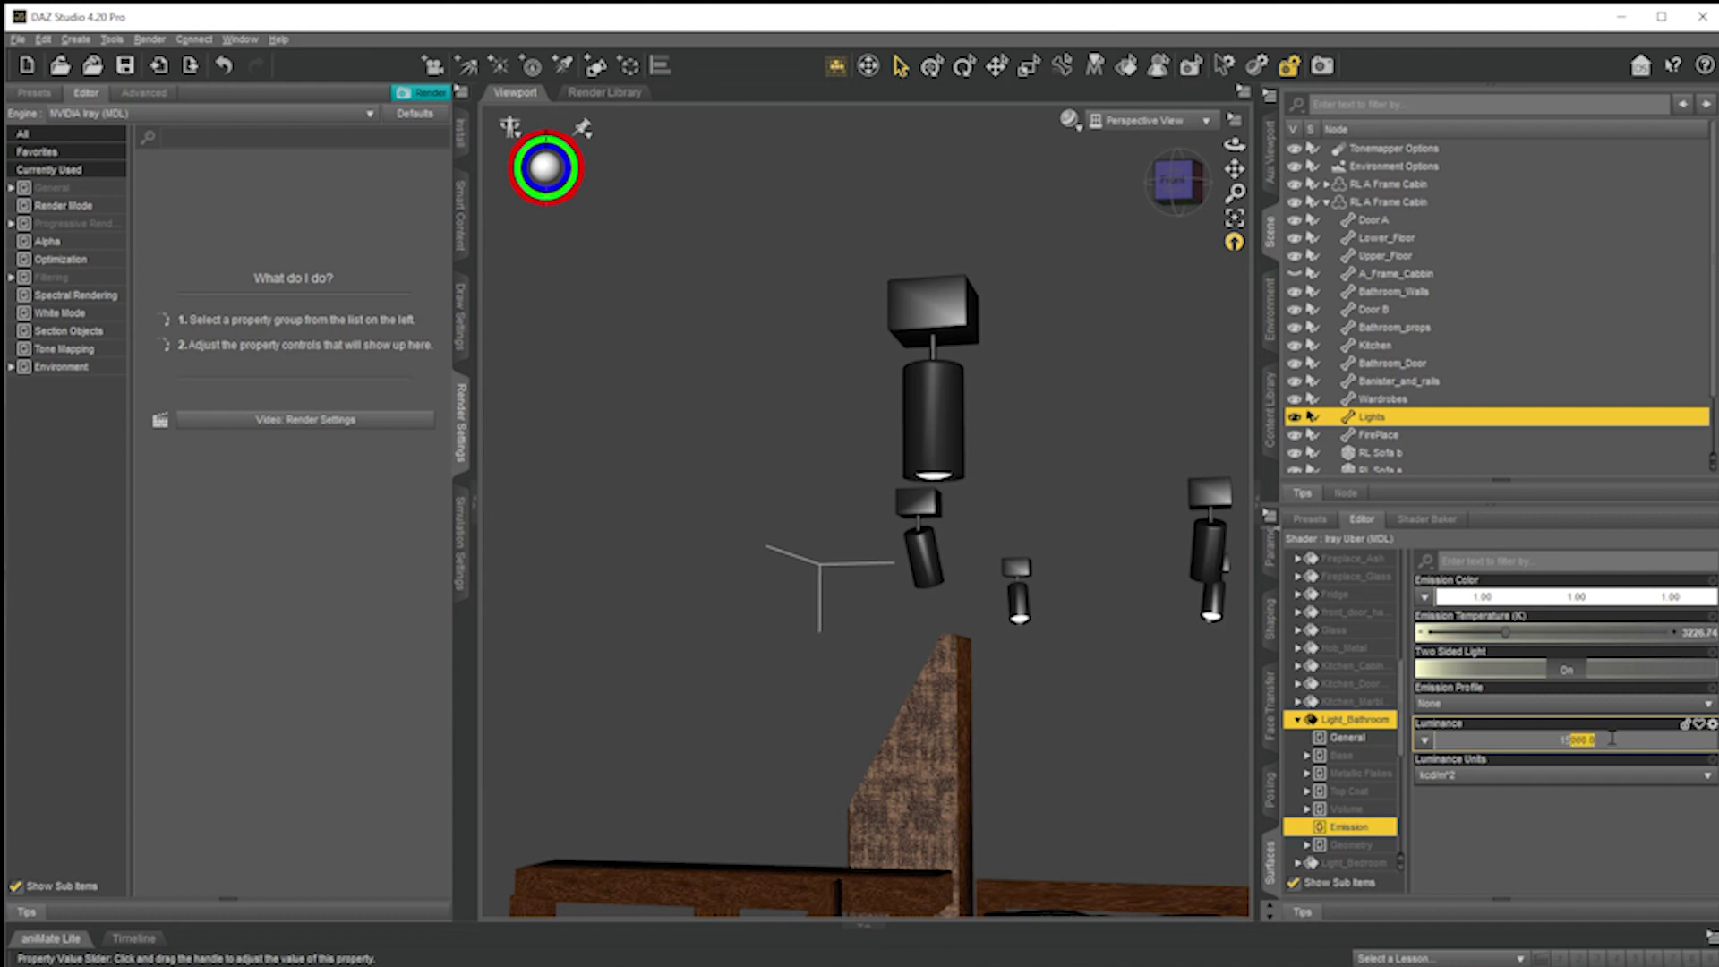
key("Return")
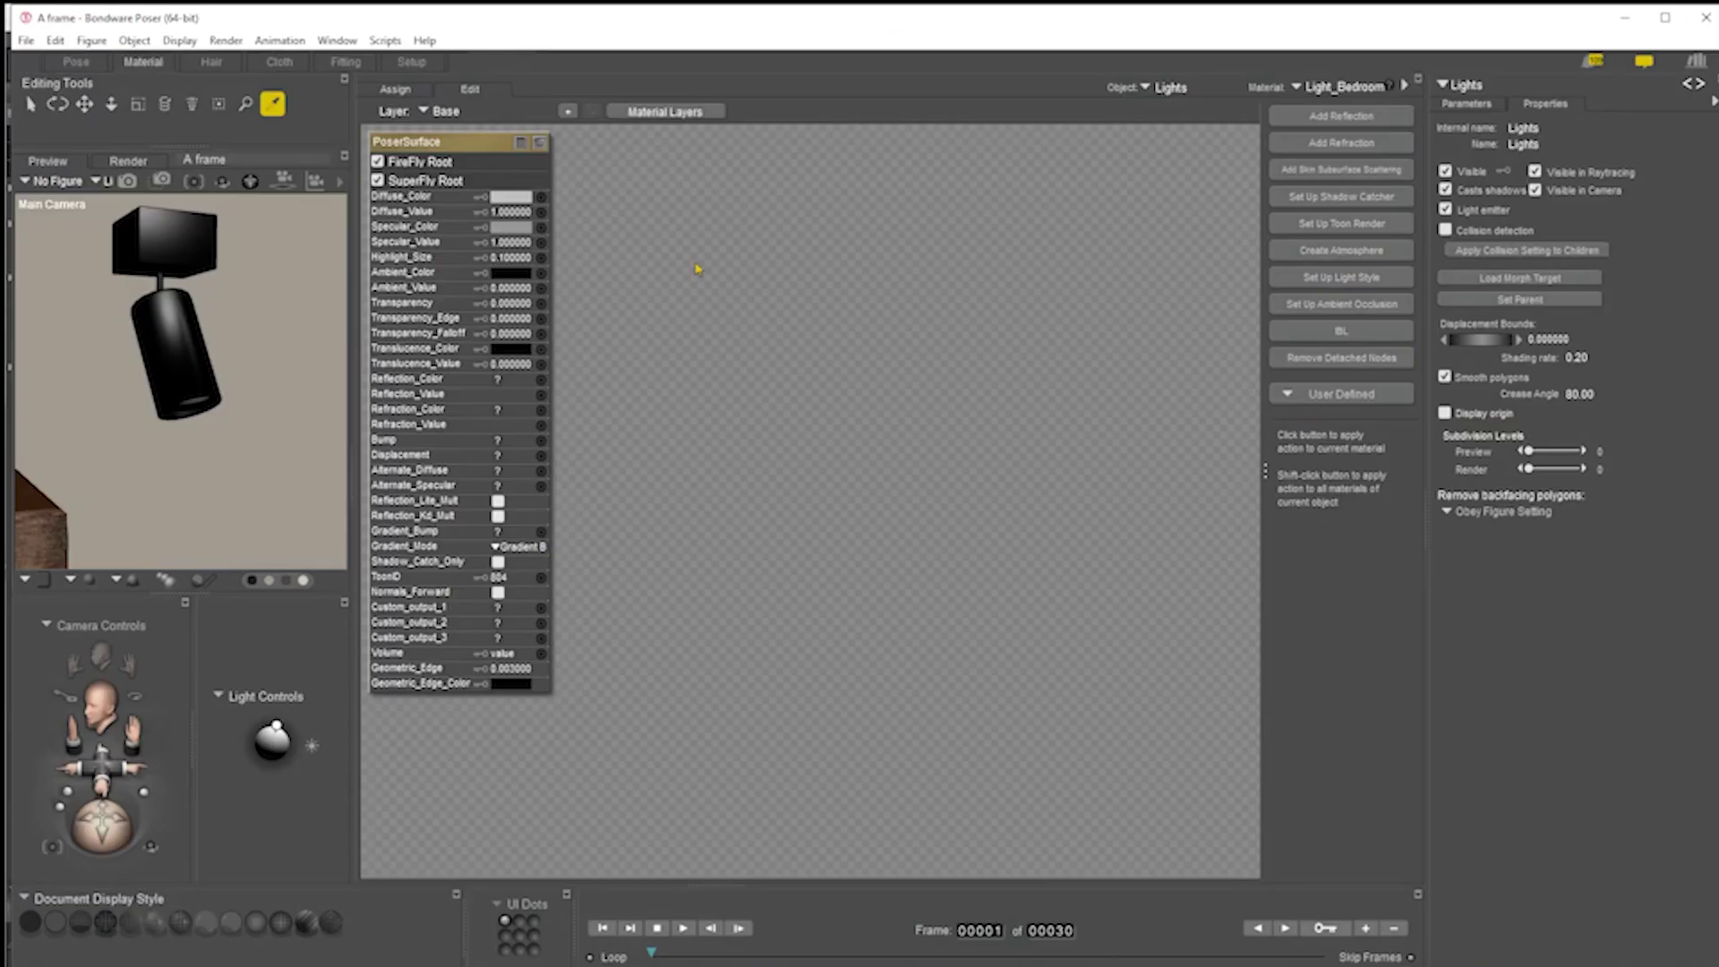
Switch to Poser and reframe the ceiling spotlight in the Pose room's Main Camera view
left_click(82, 62)
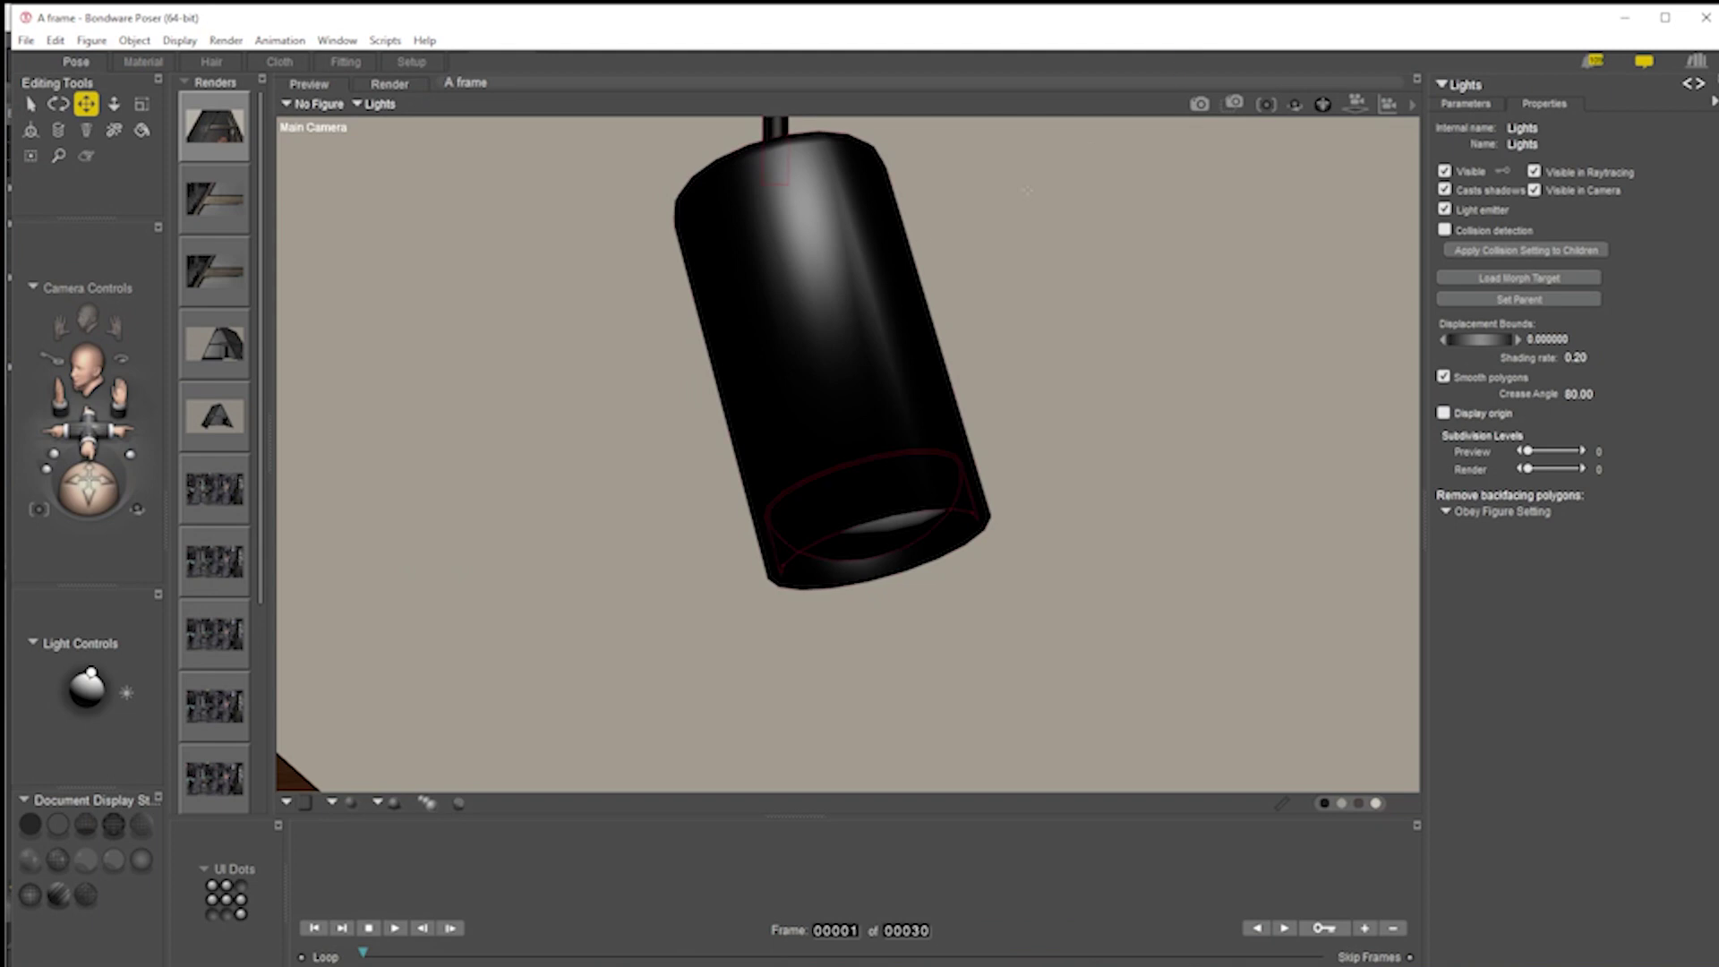
left_click(627, 340)
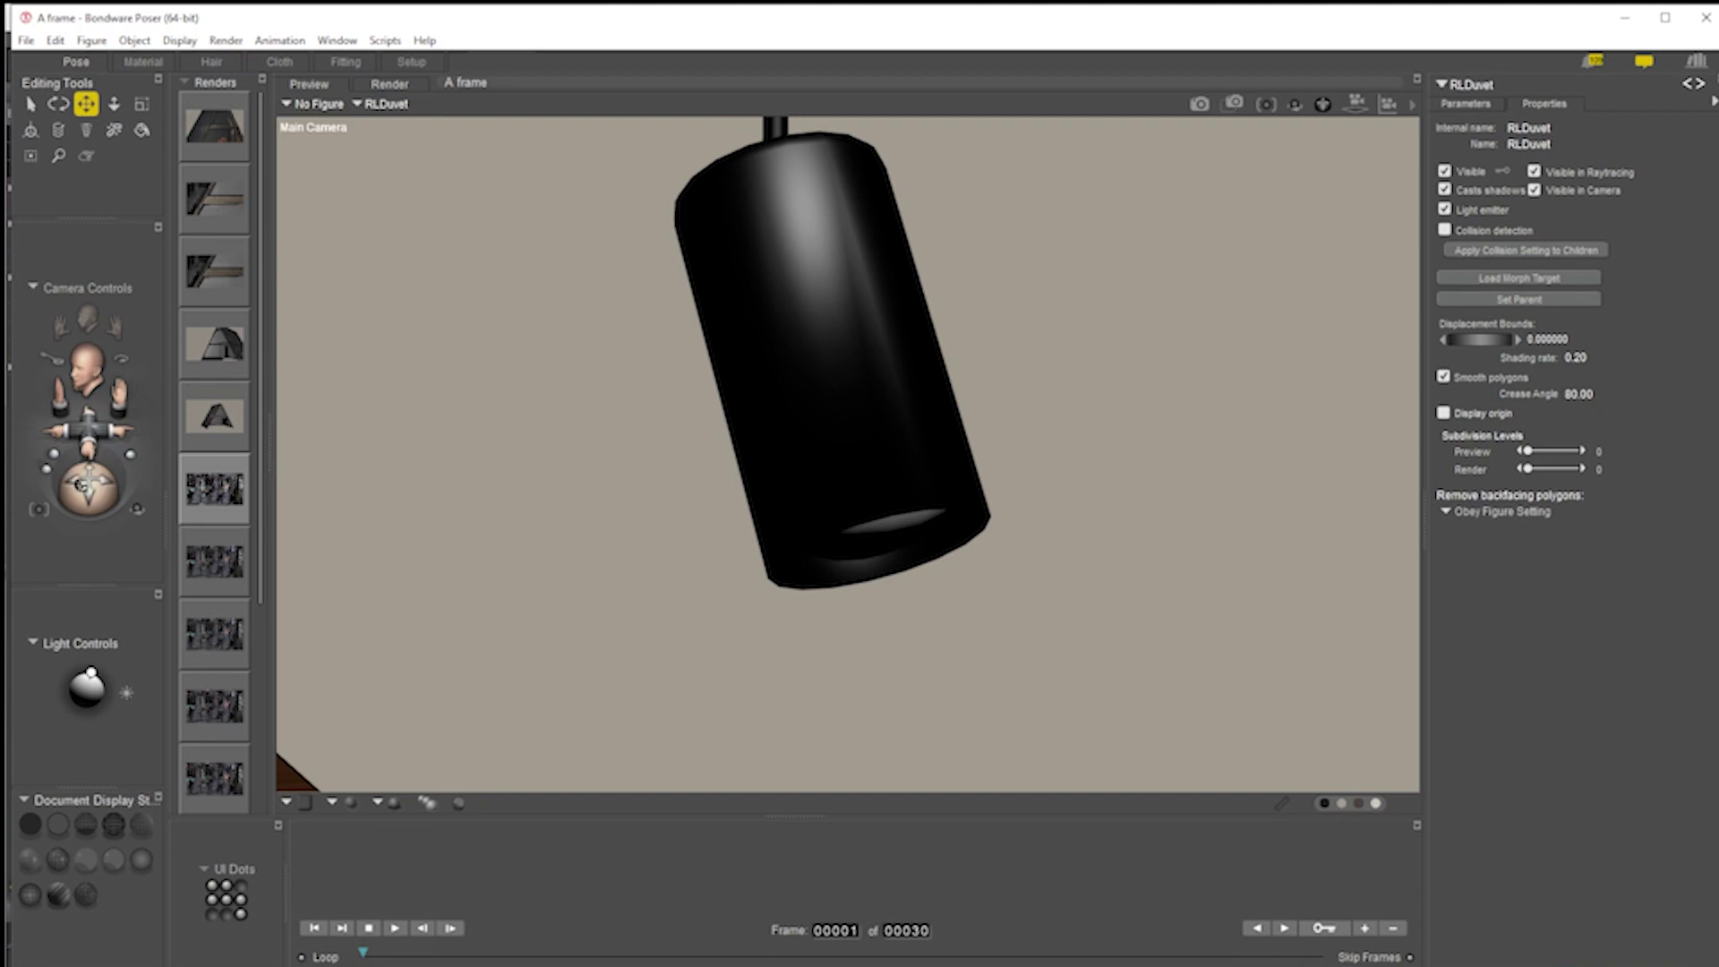
mouse_move(89, 445)
left_mouse_down()
mouse_move(87, 530)
mouse_move(87, 443)
left_mouse_up()
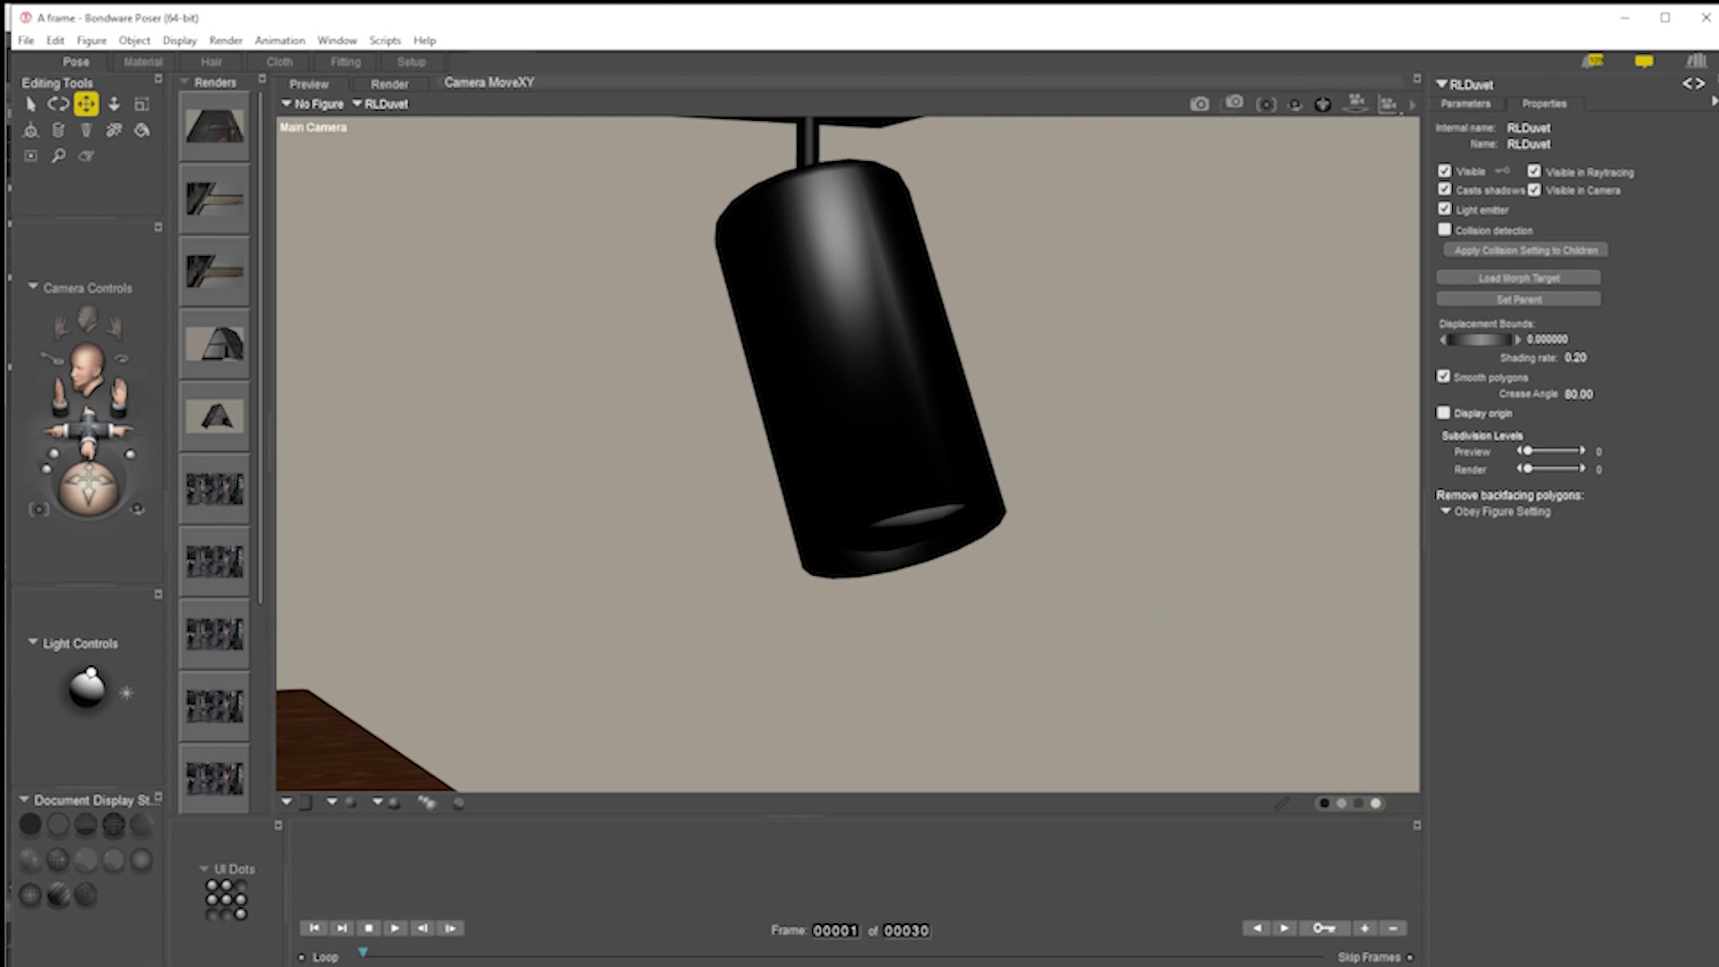
left_click(1413, 105)
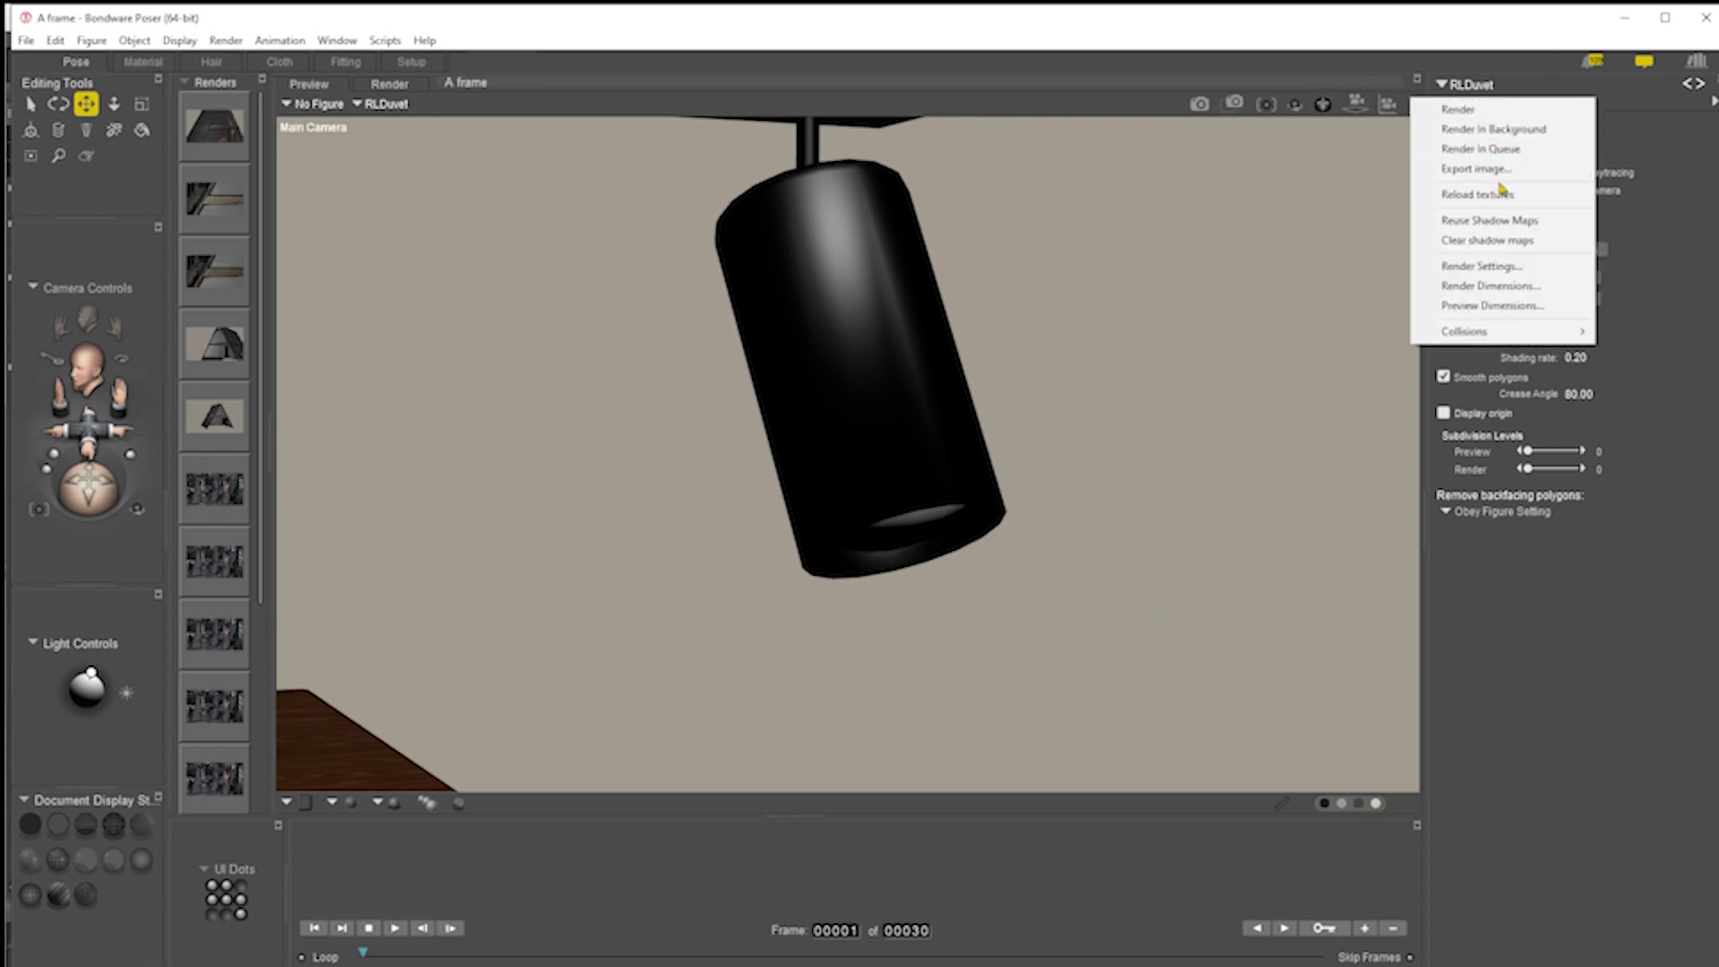
Return to the Material room, select the ceiling spotlight and display the Lights prop's Light_Bedroom material
left_click(143, 61)
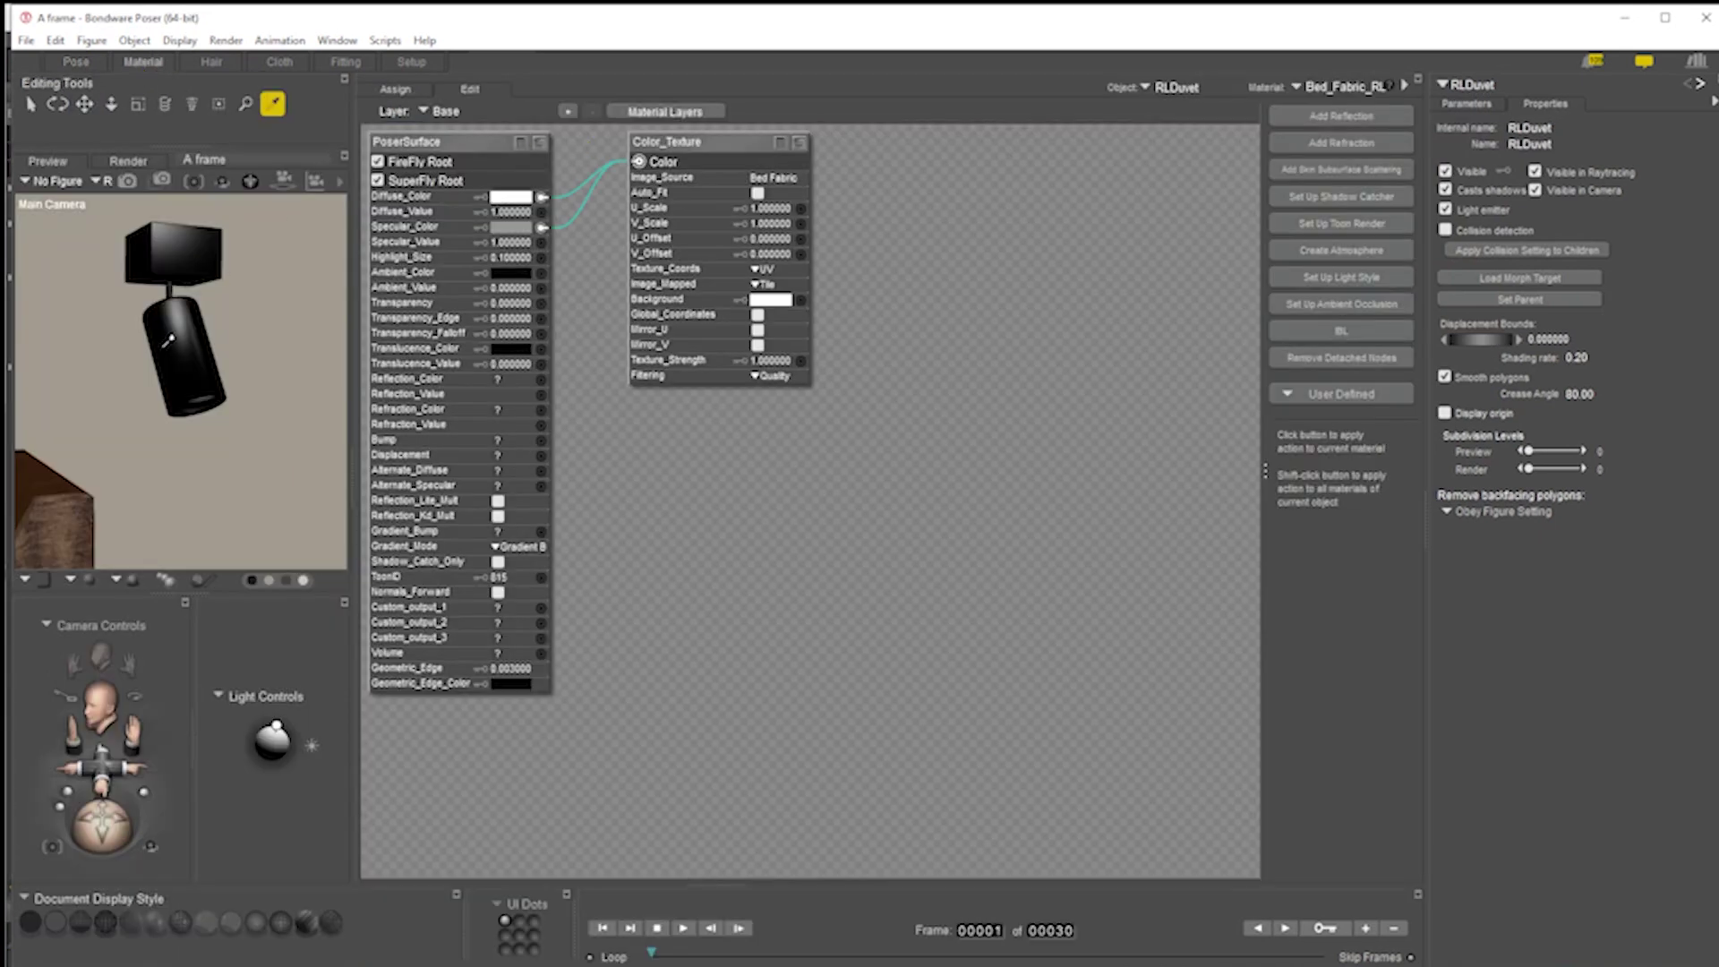
left_click(189, 338)
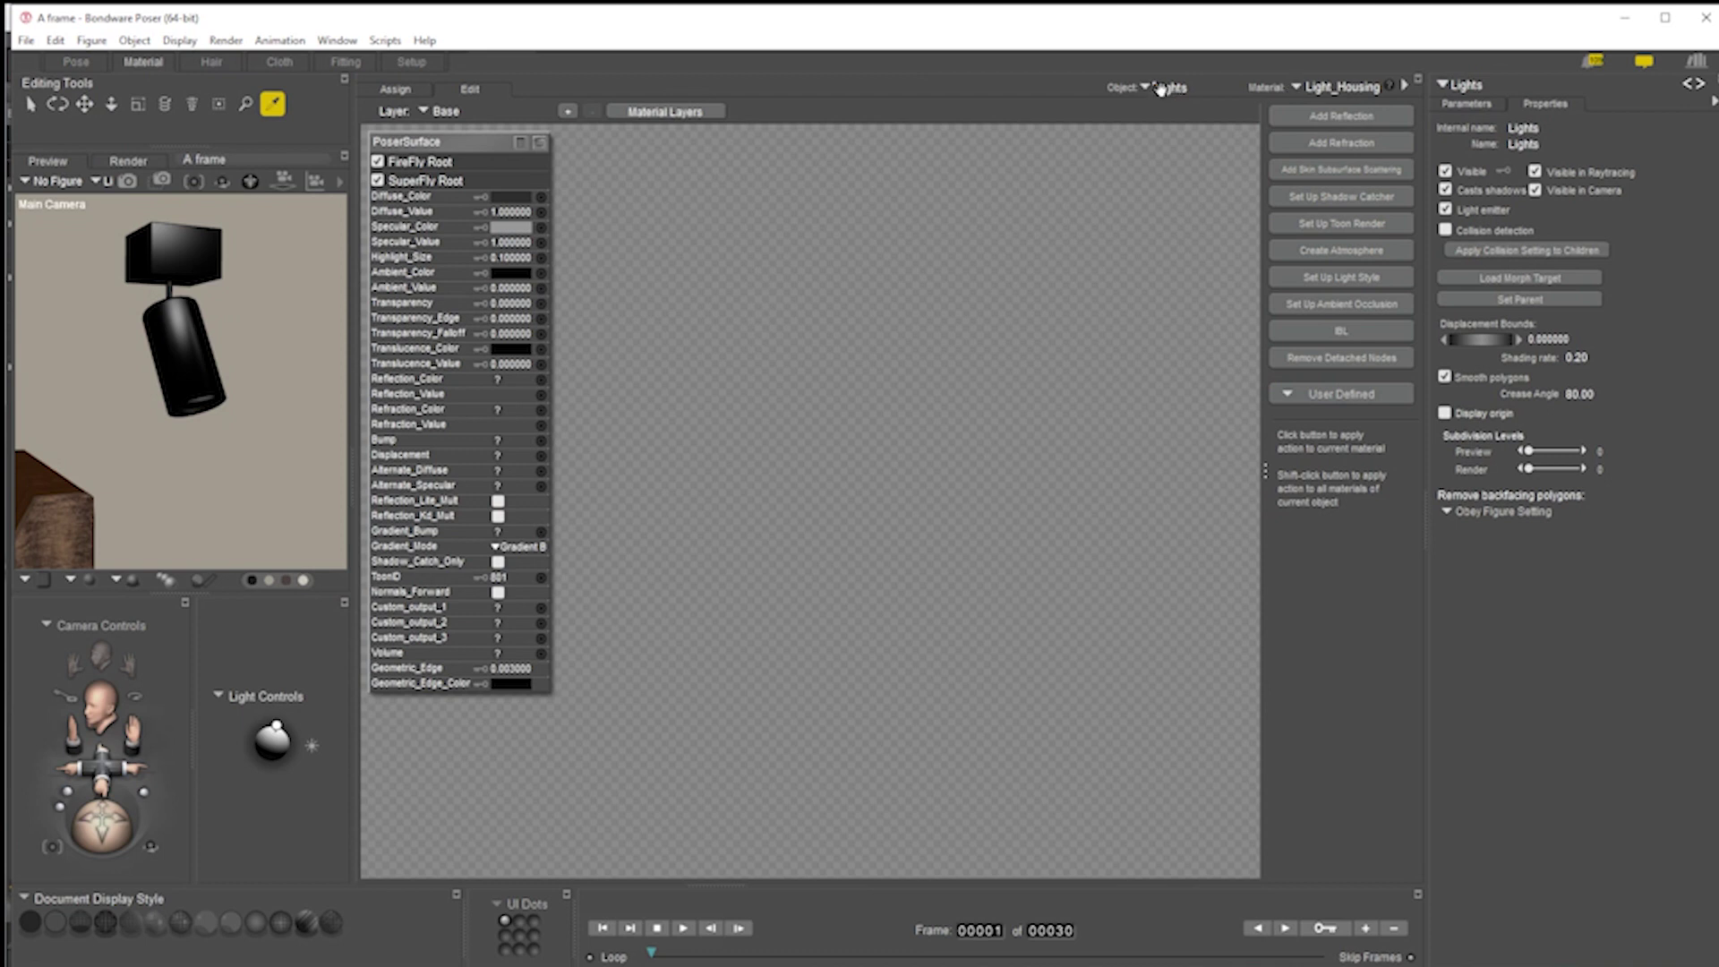
left_click(1352, 86)
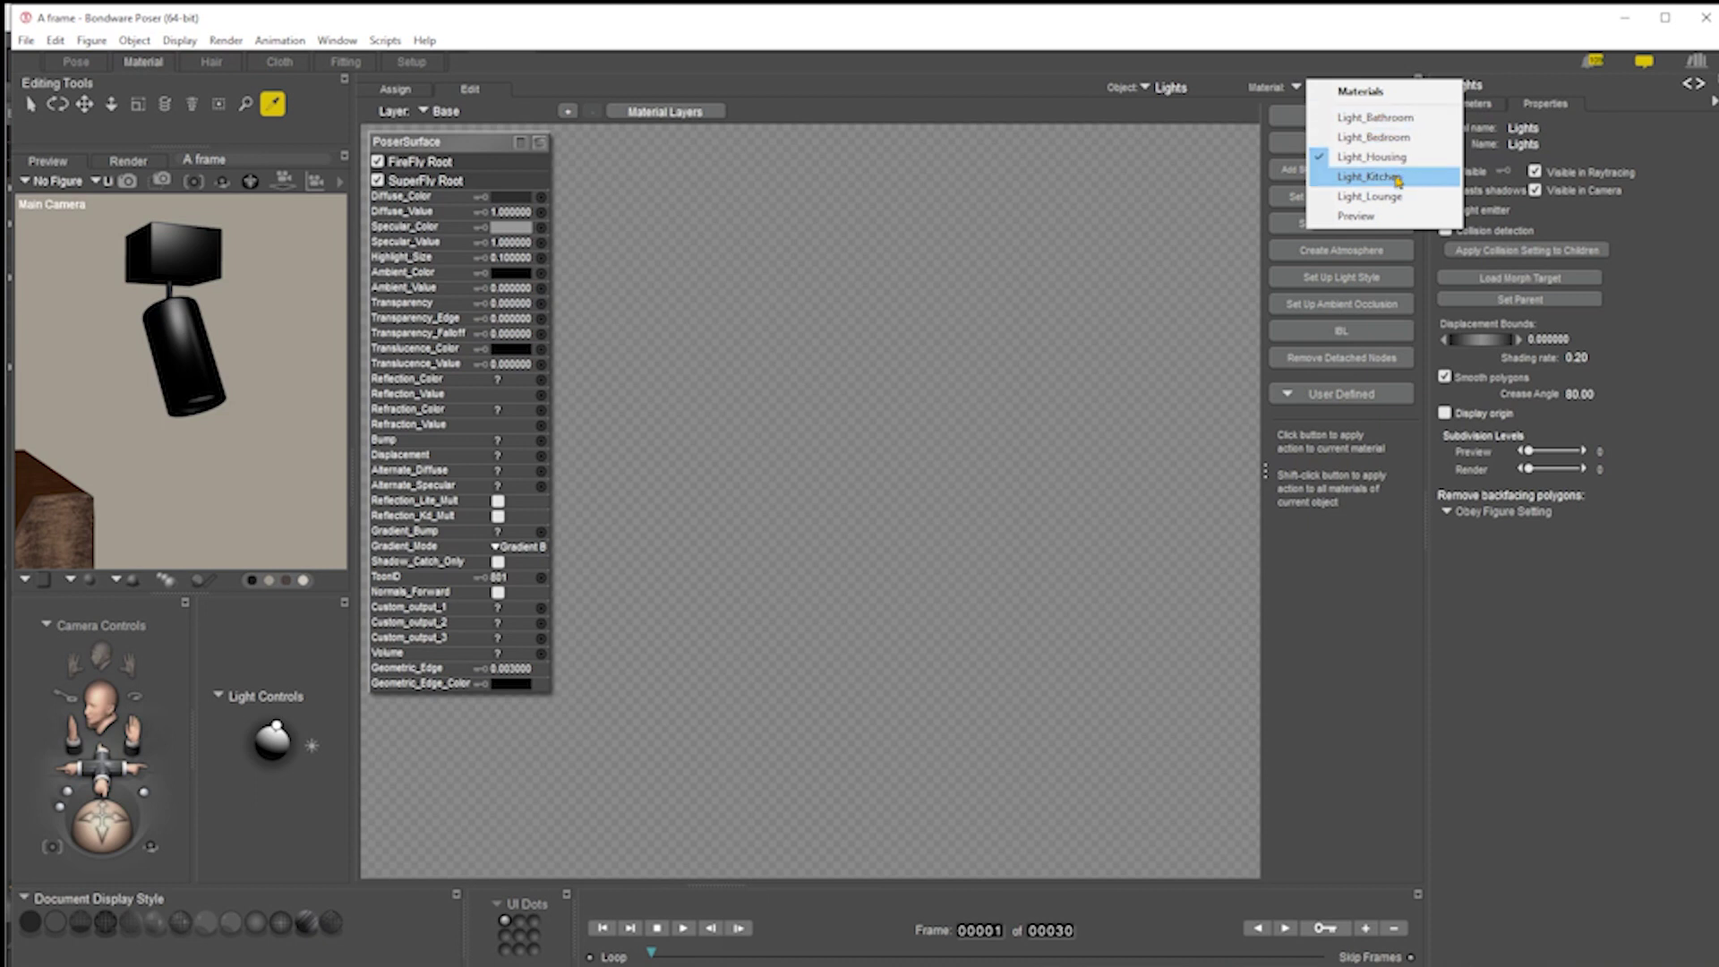
left_click(1406, 139)
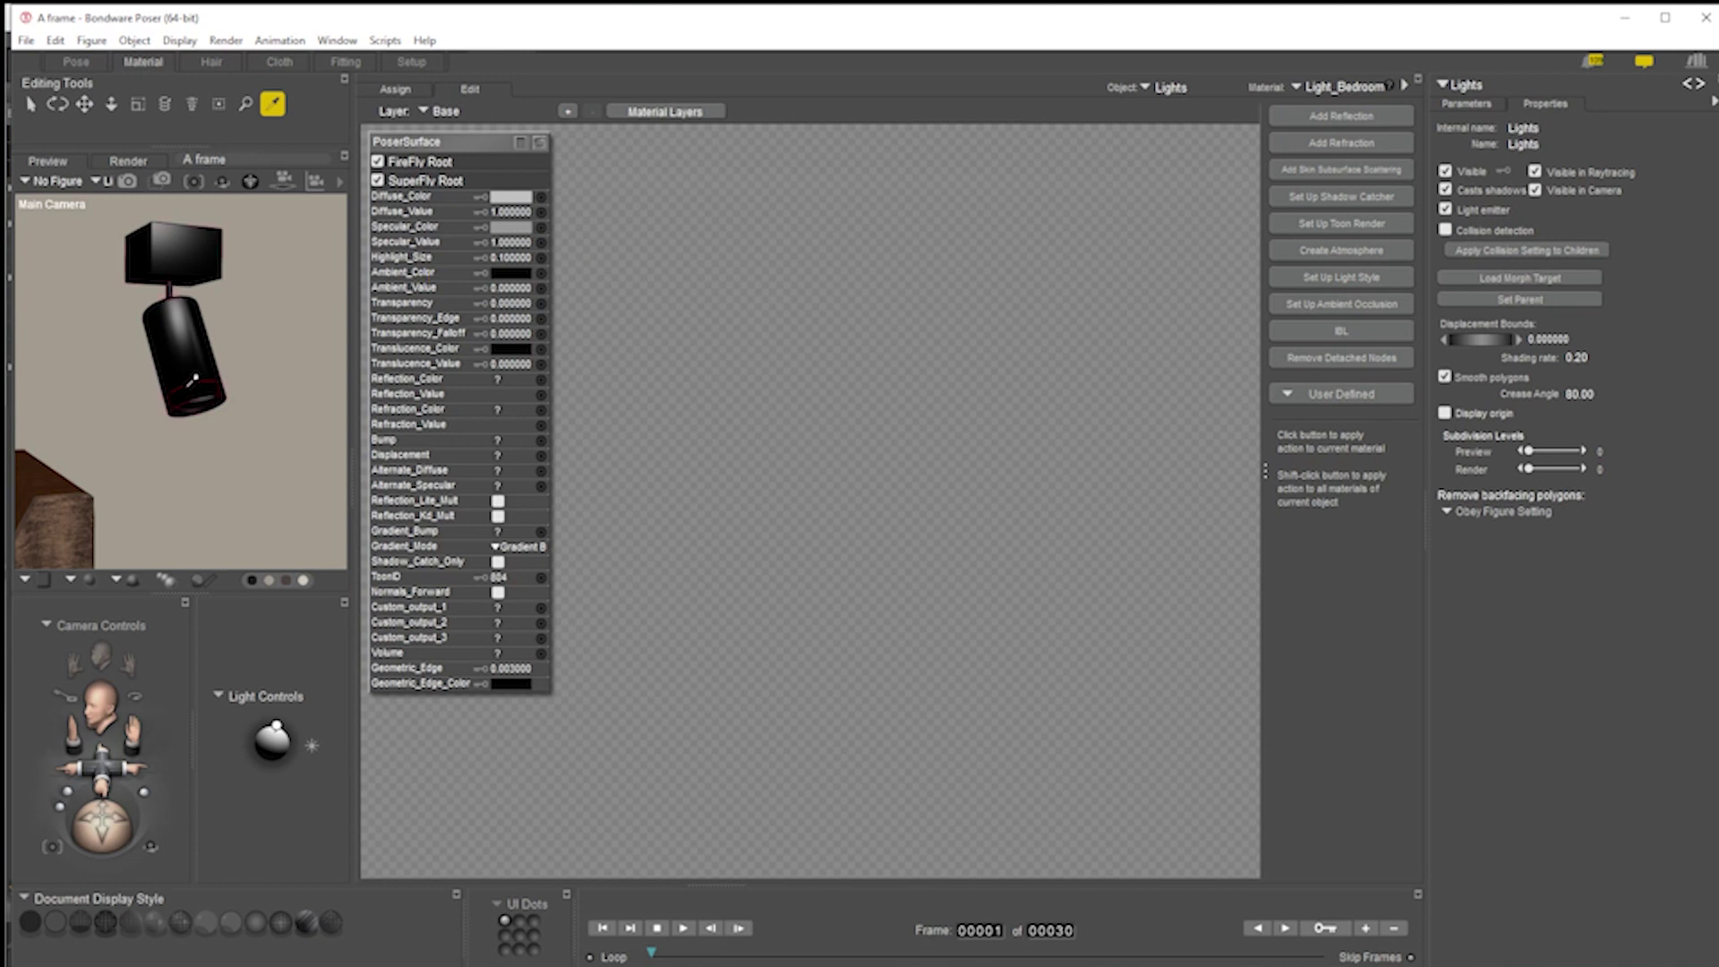
Give the Light_Bedroom material a pale yellow Ambient_Color and an Ambient_Value of 1
left_click(517, 275)
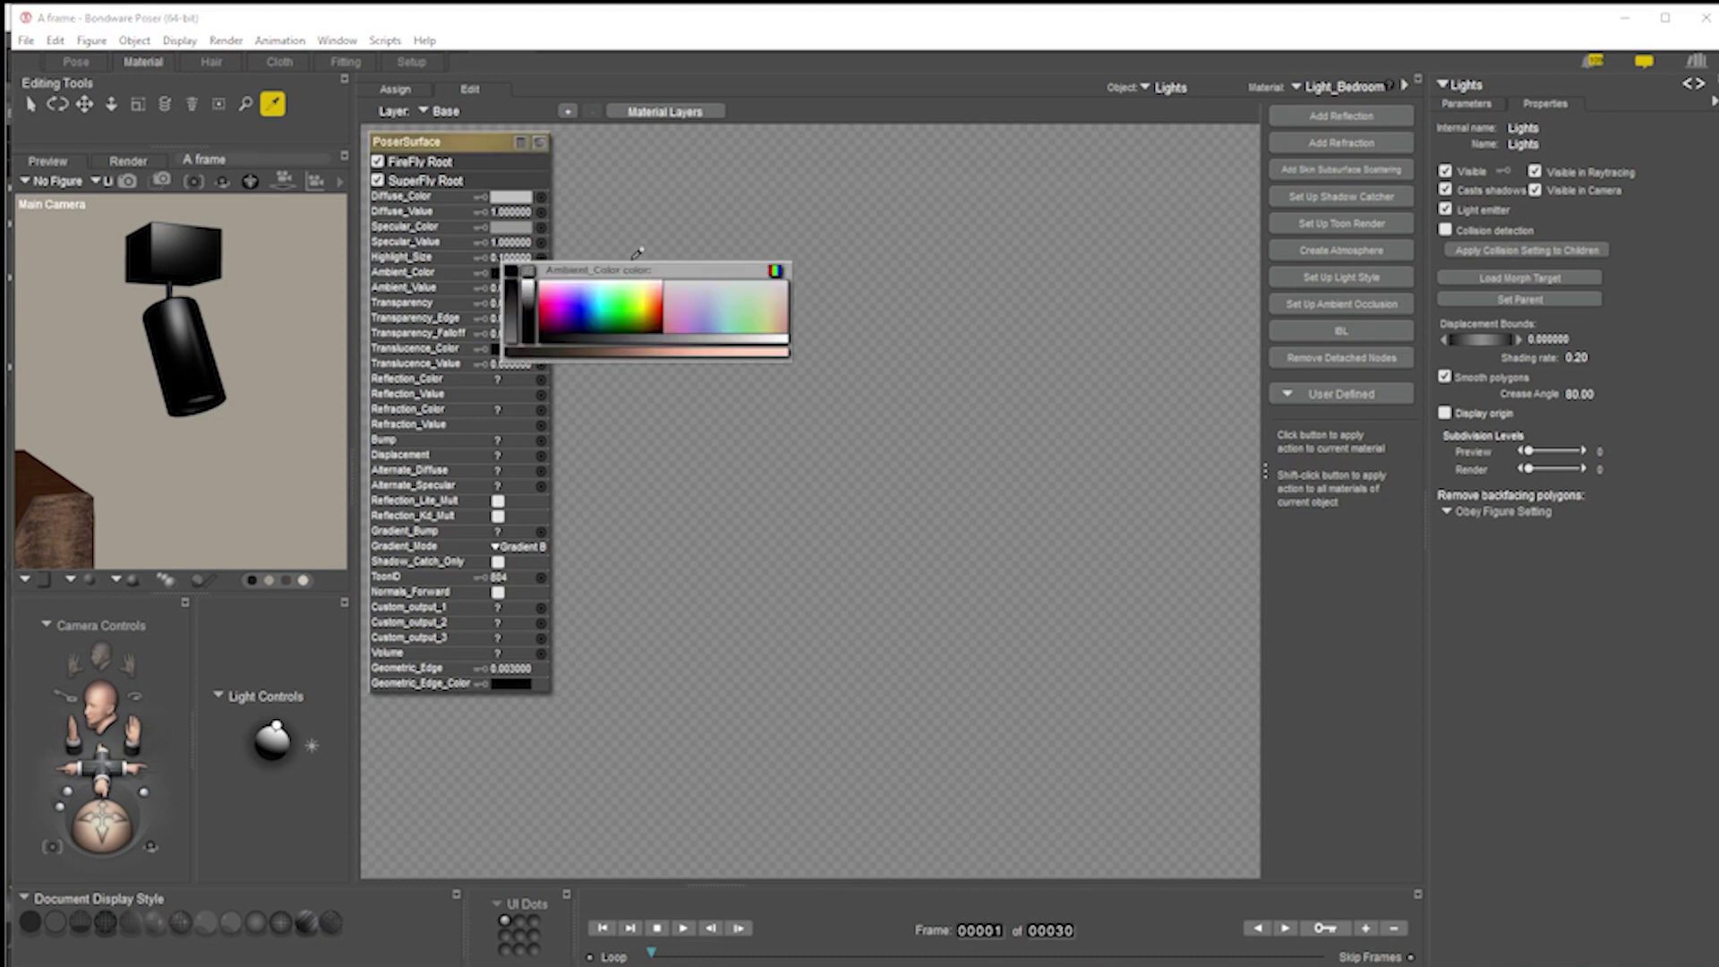
left_click(646, 280)
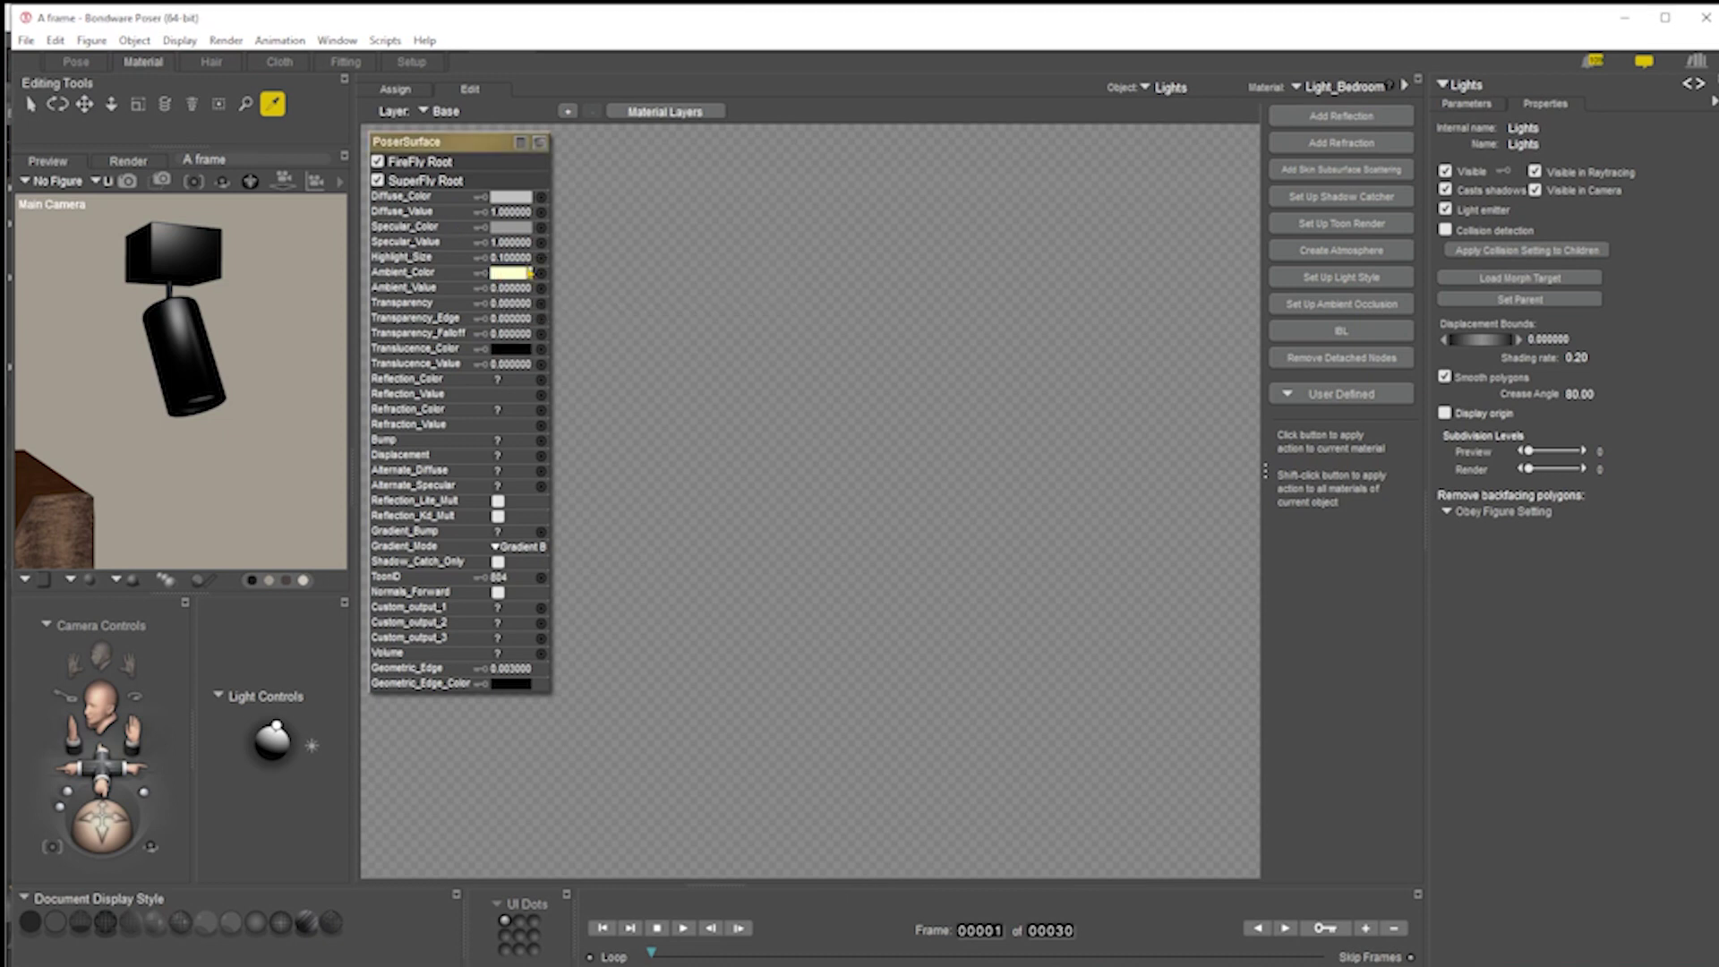
left_click(506, 289)
type("1")
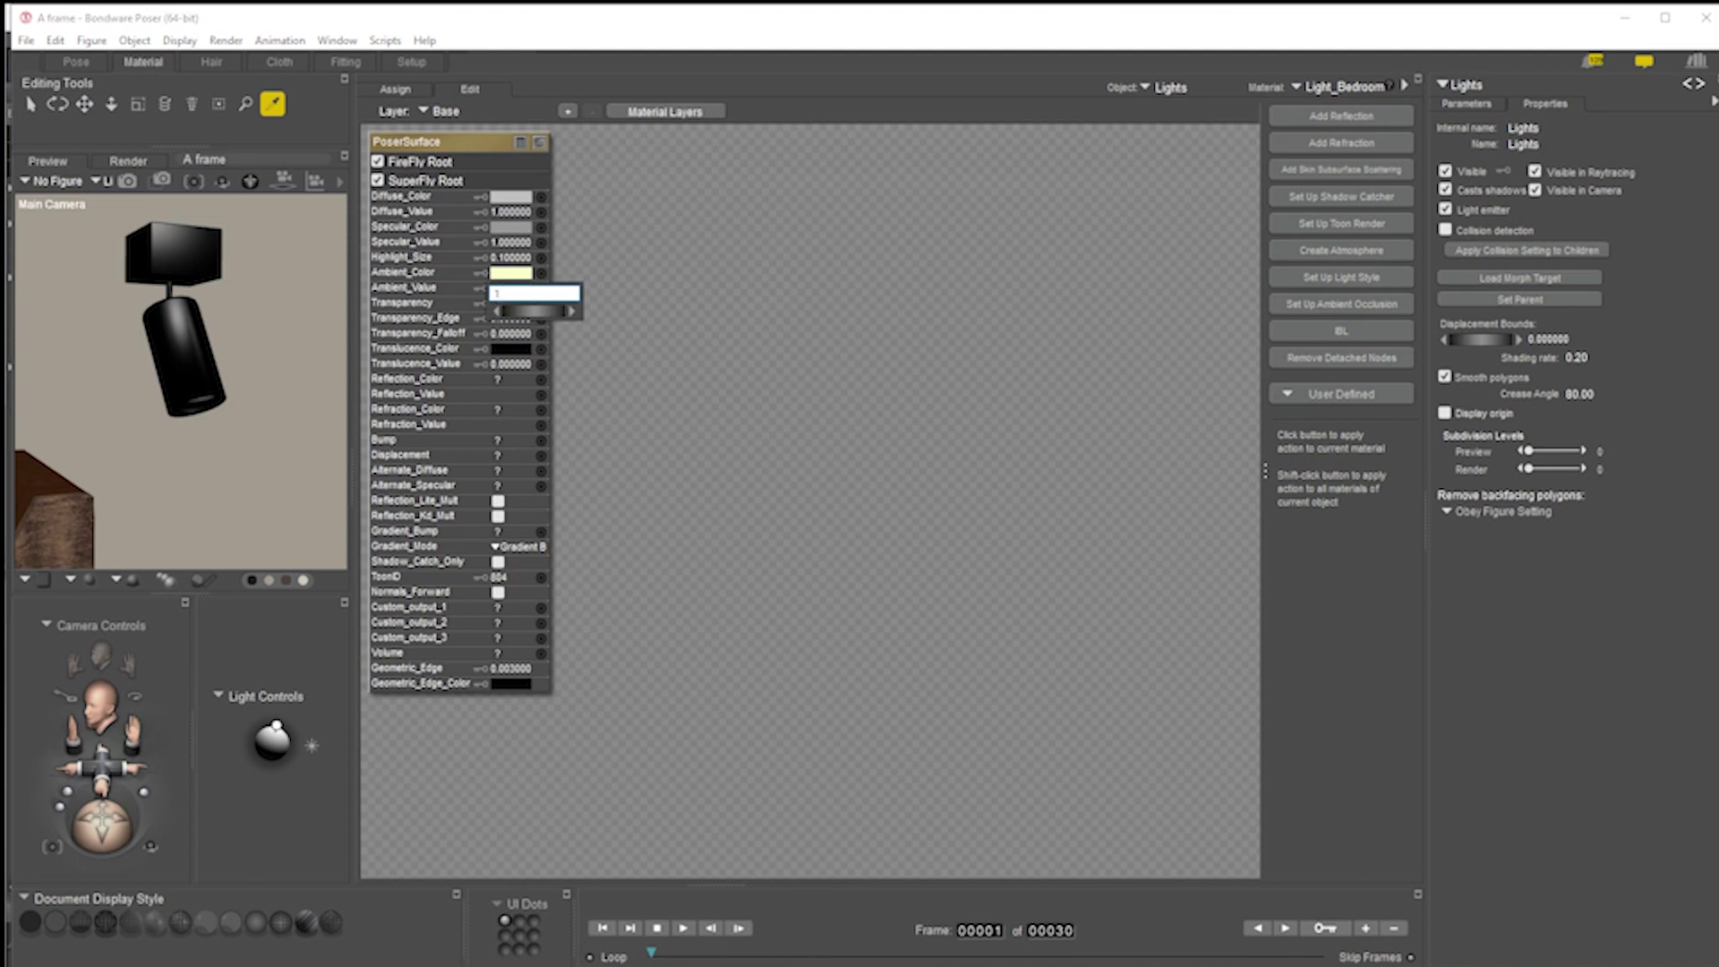
key("Return")
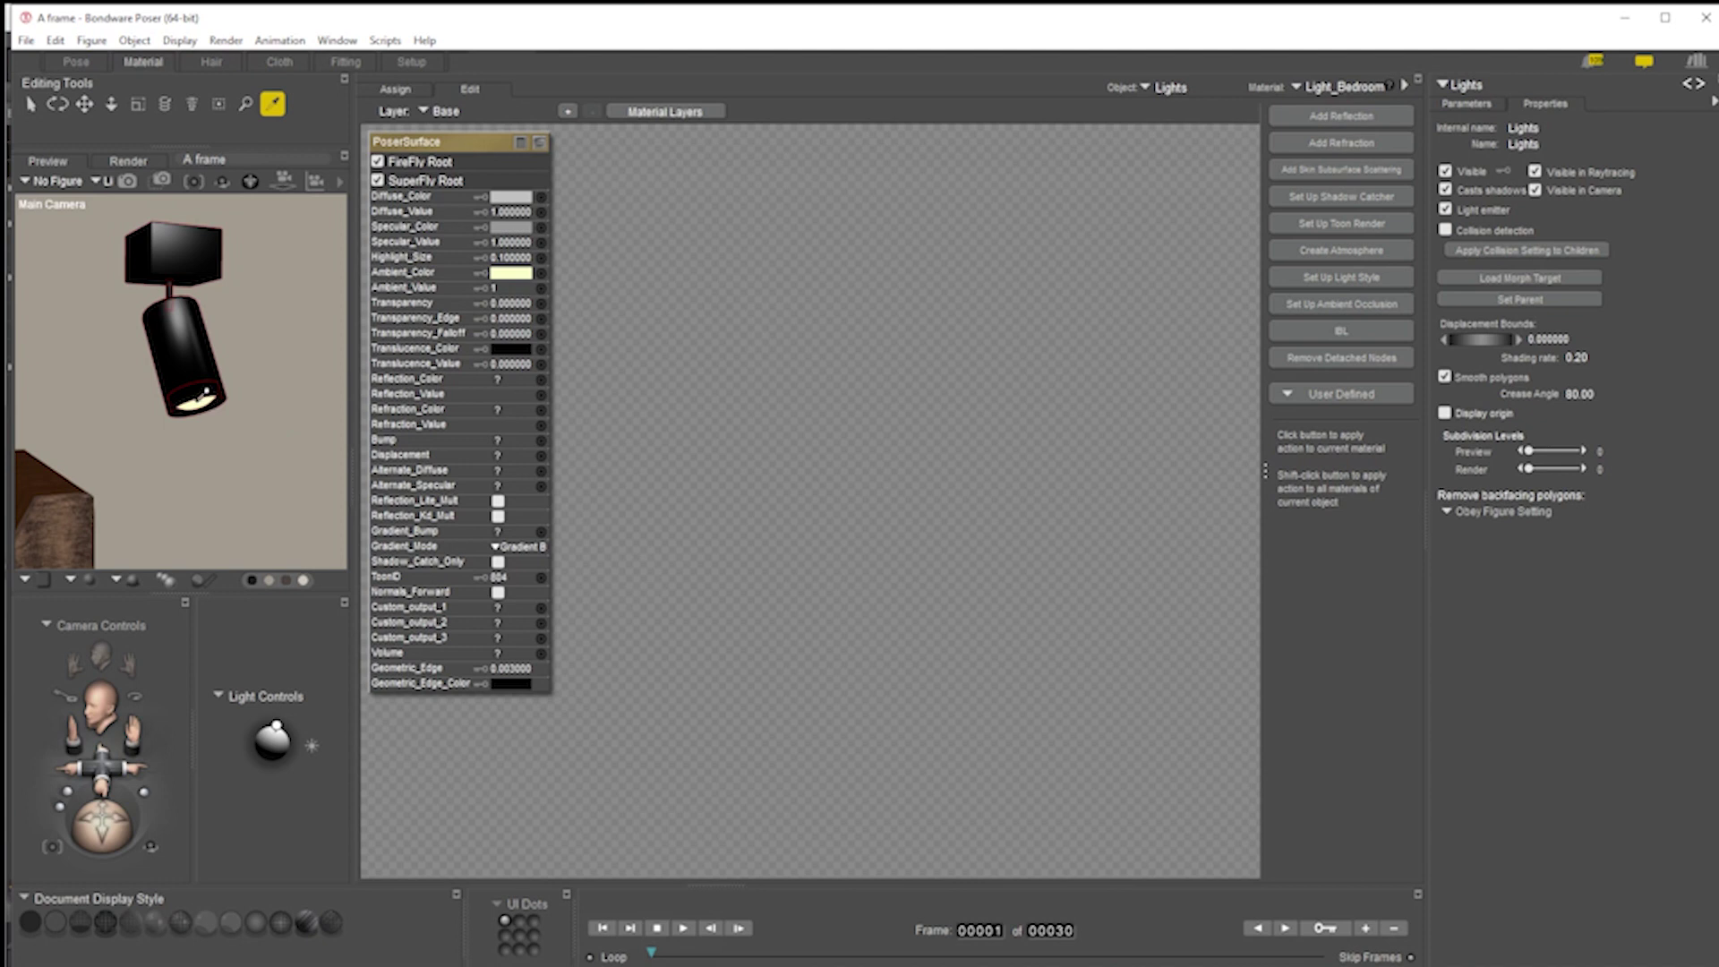
Try an Ambient_Value of 100 on the Light_Bedroom material and set it back to 1
left_click(506, 294)
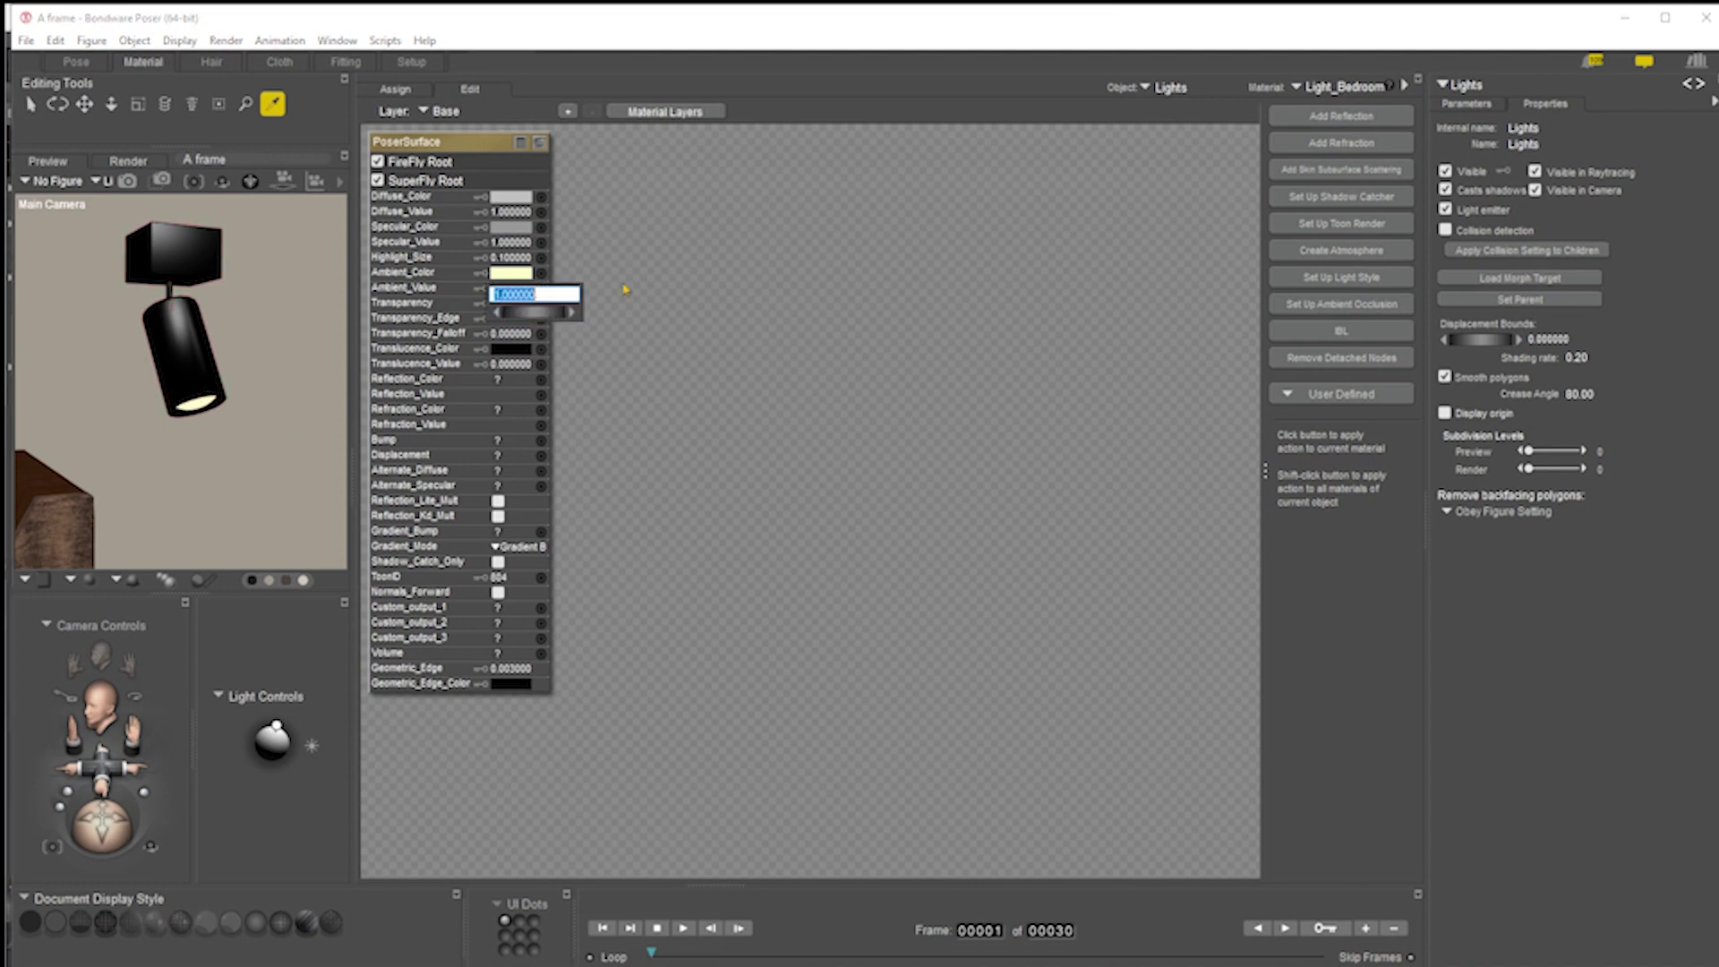
type("100")
key("Return")
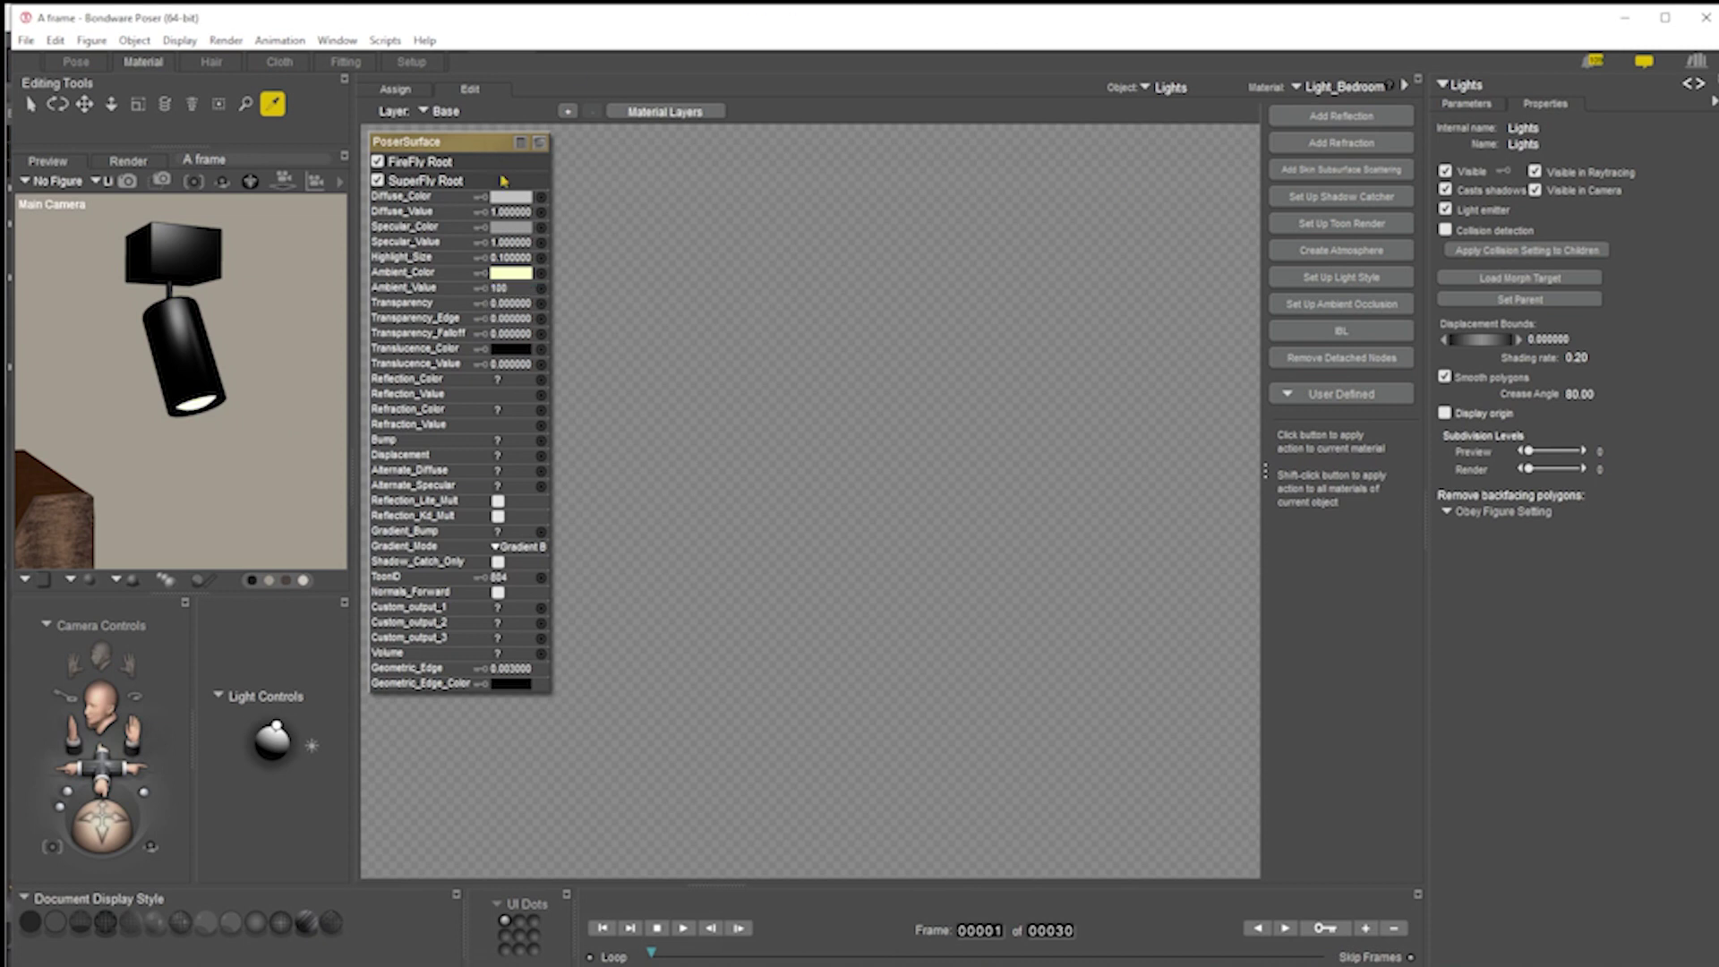
left_click(499, 288)
type("1")
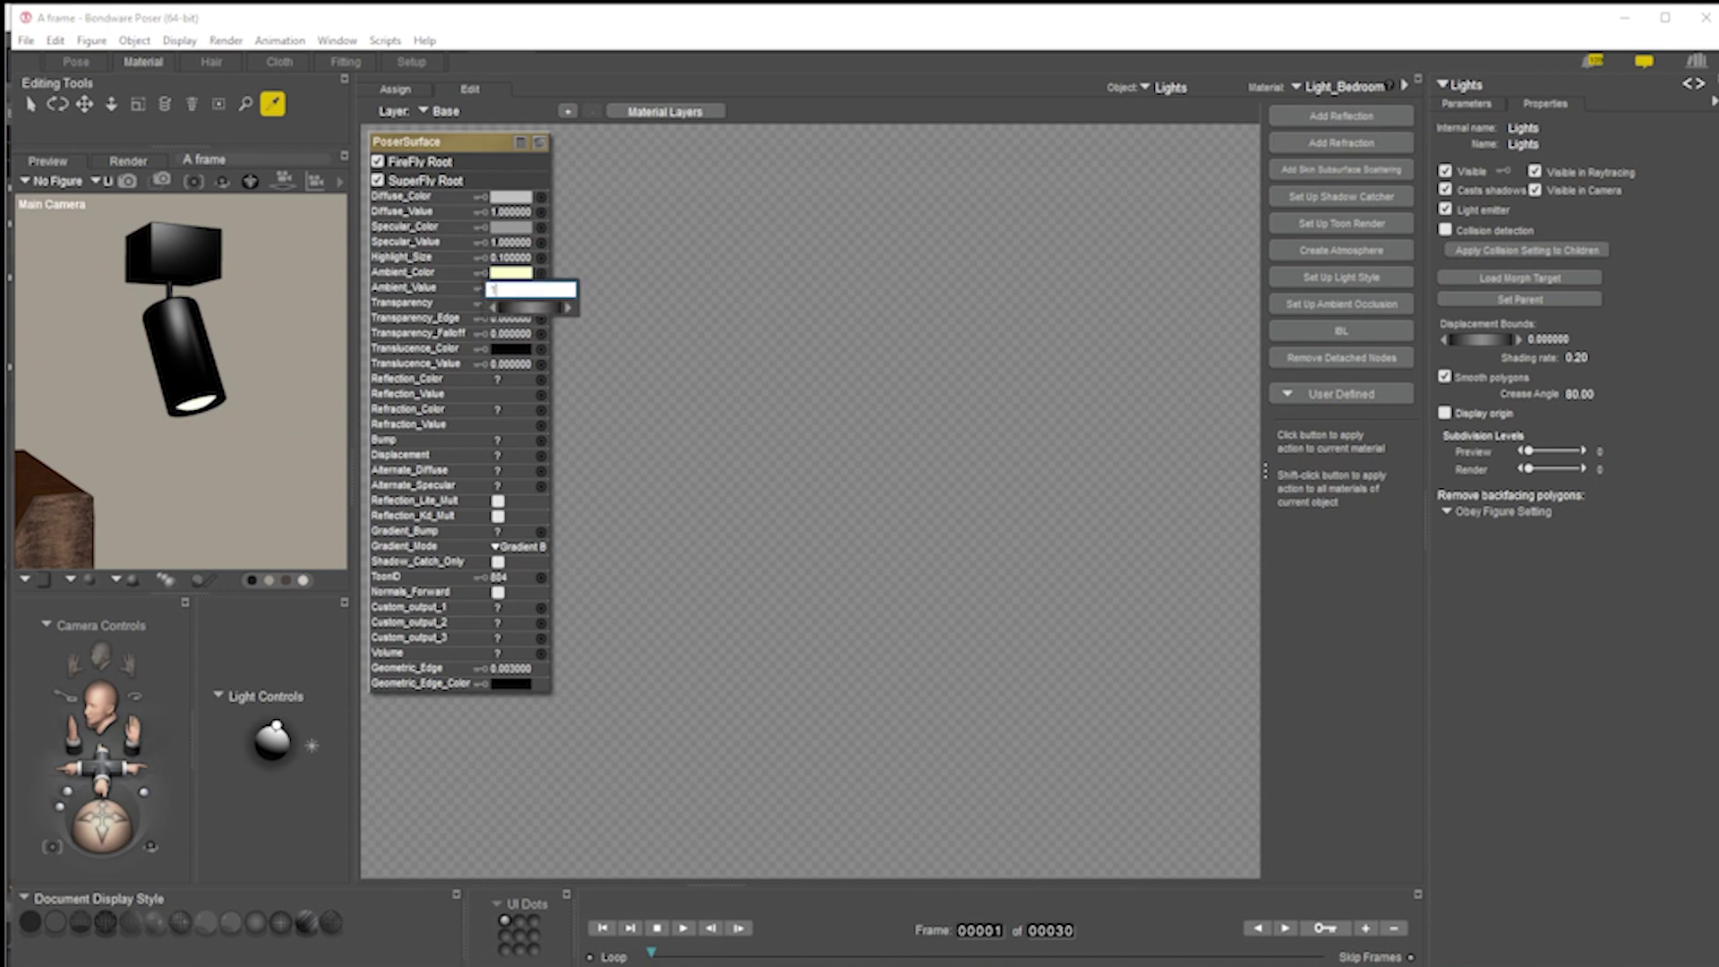
key("Return")
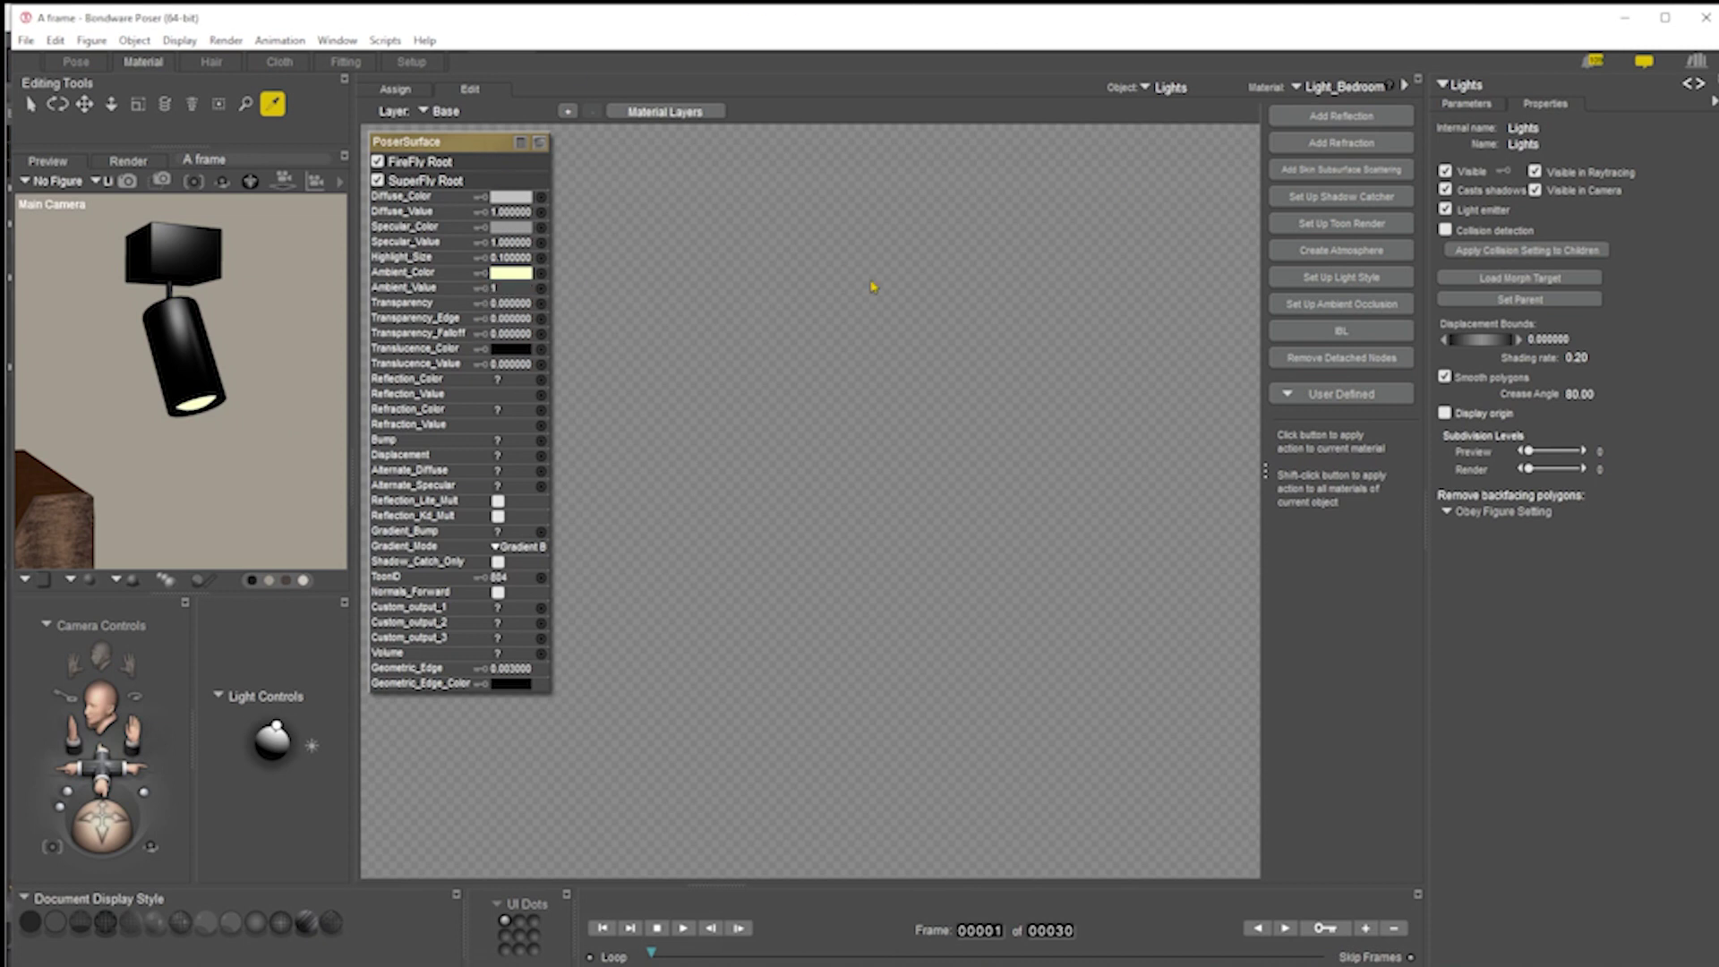
Add Light_Bedroom's pale yellow Ambient_Color (red 250, green 254, blue 199) to the custom colors
left_click(511, 278)
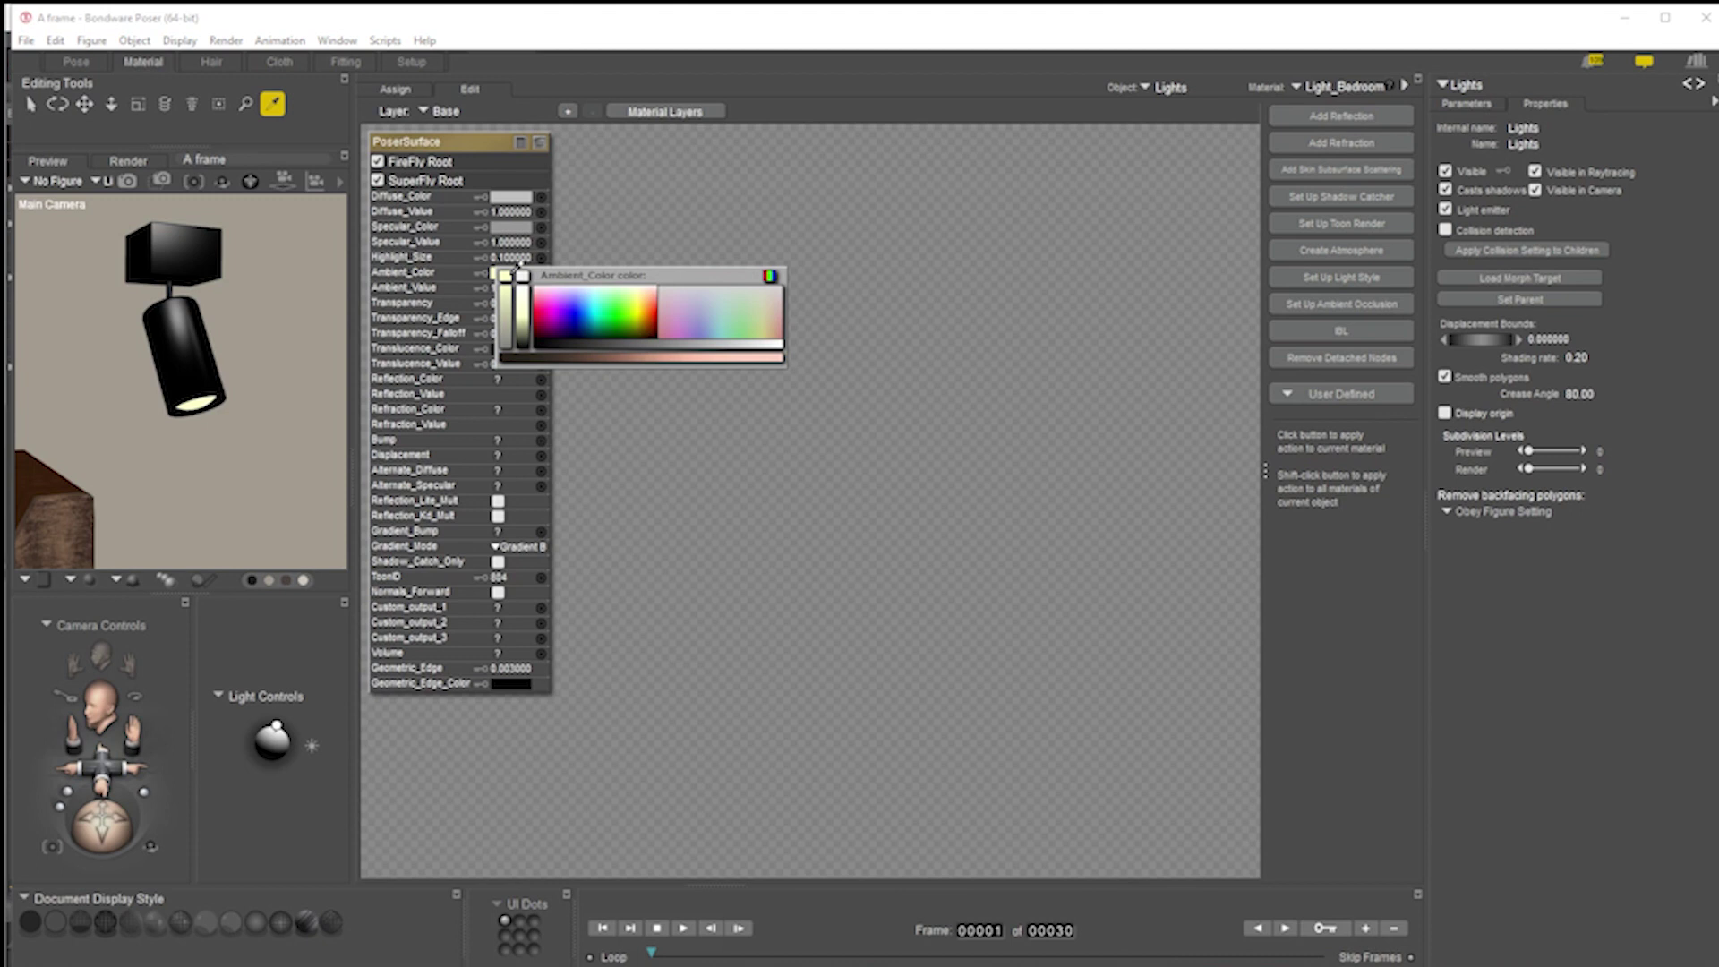
left_click(769, 275)
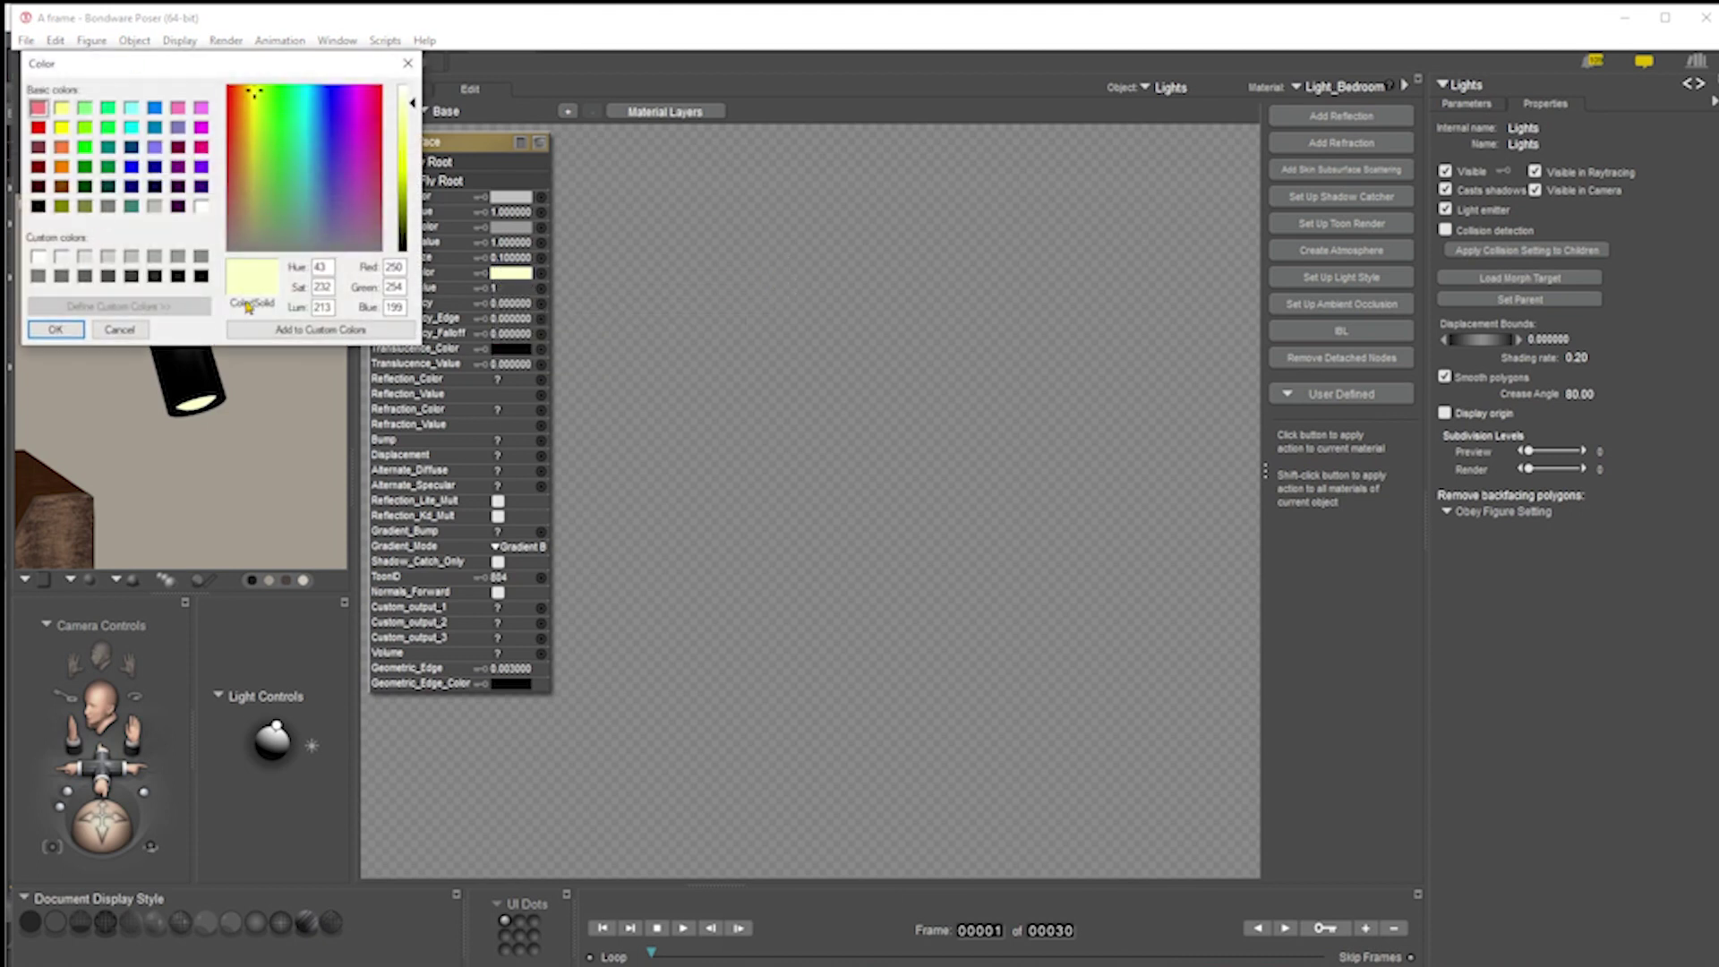
left_click(302, 330)
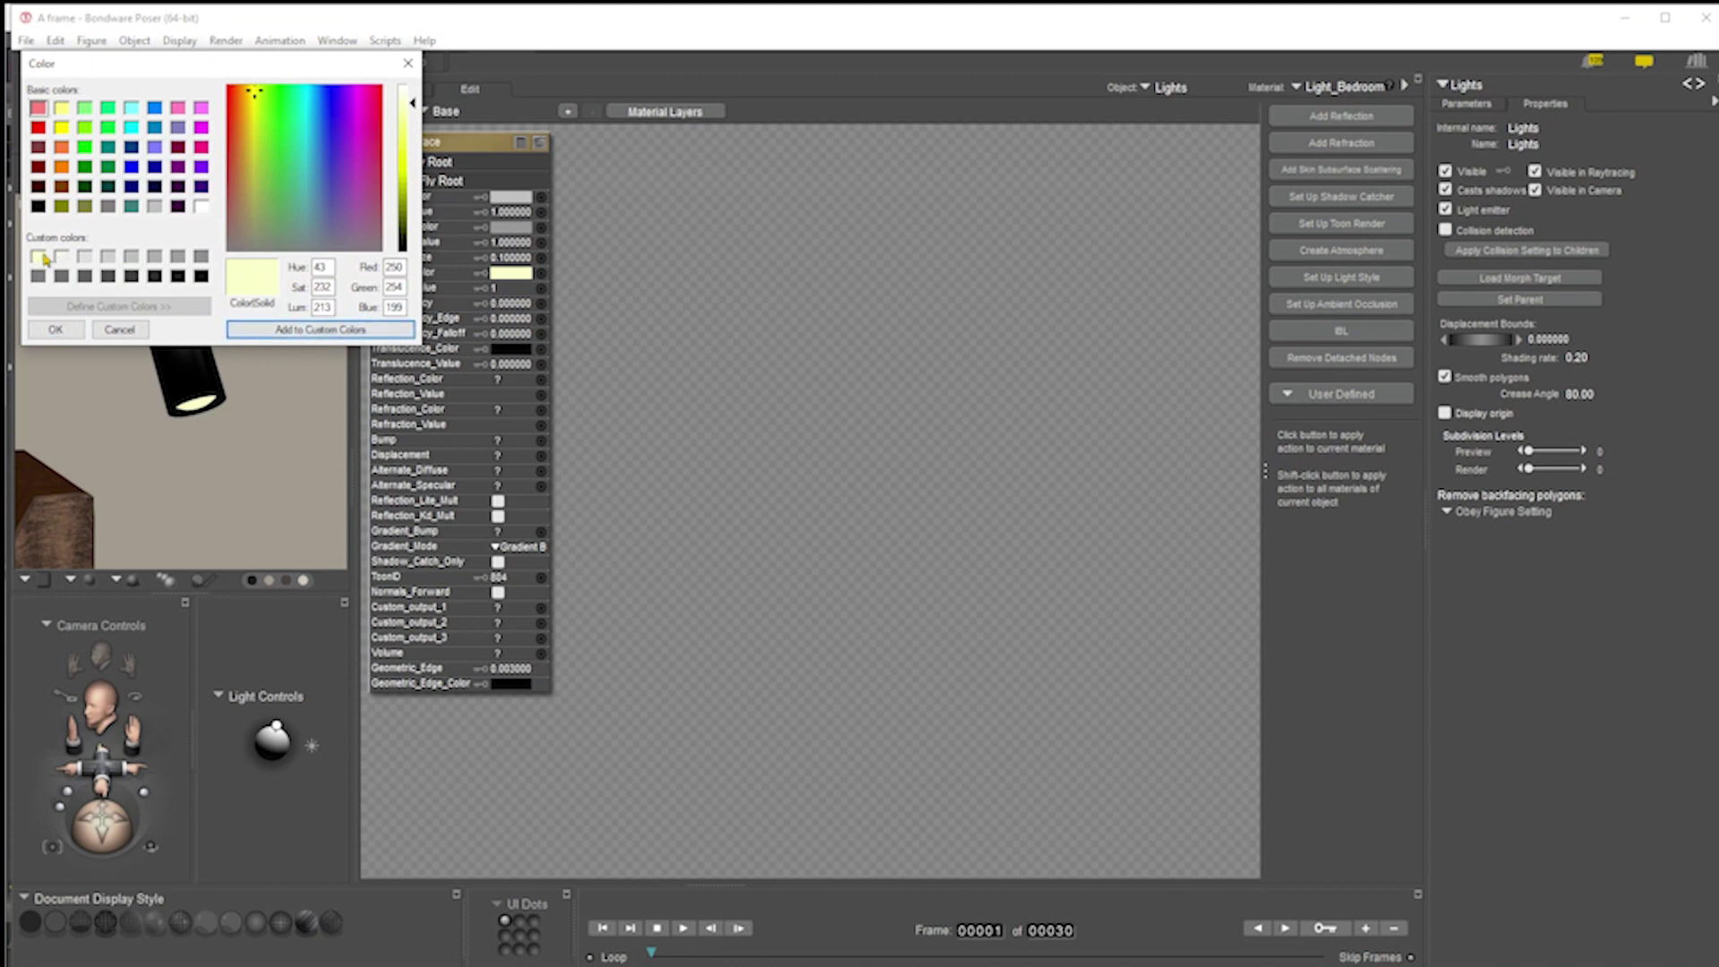
Accept the ambient colour and rename the Light_Bedroom material's PoserSurface node to Light
left_click(49, 330)
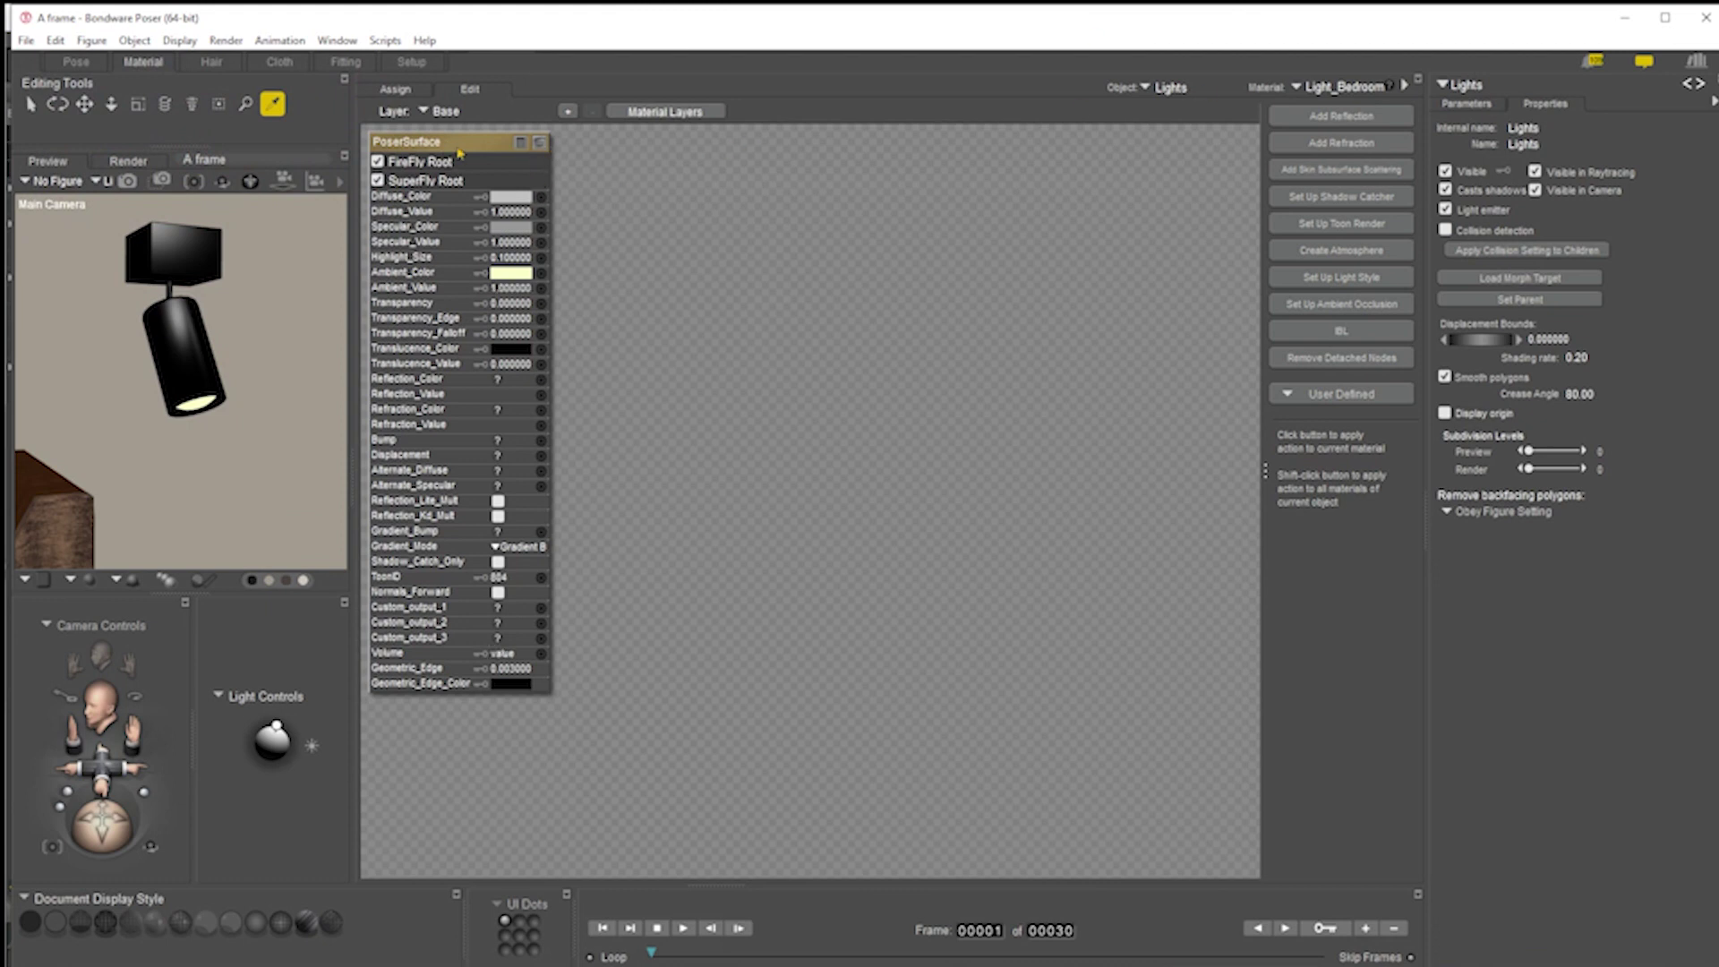
double_click(458, 144)
key("Return")
double_click(432, 143)
type("Li")
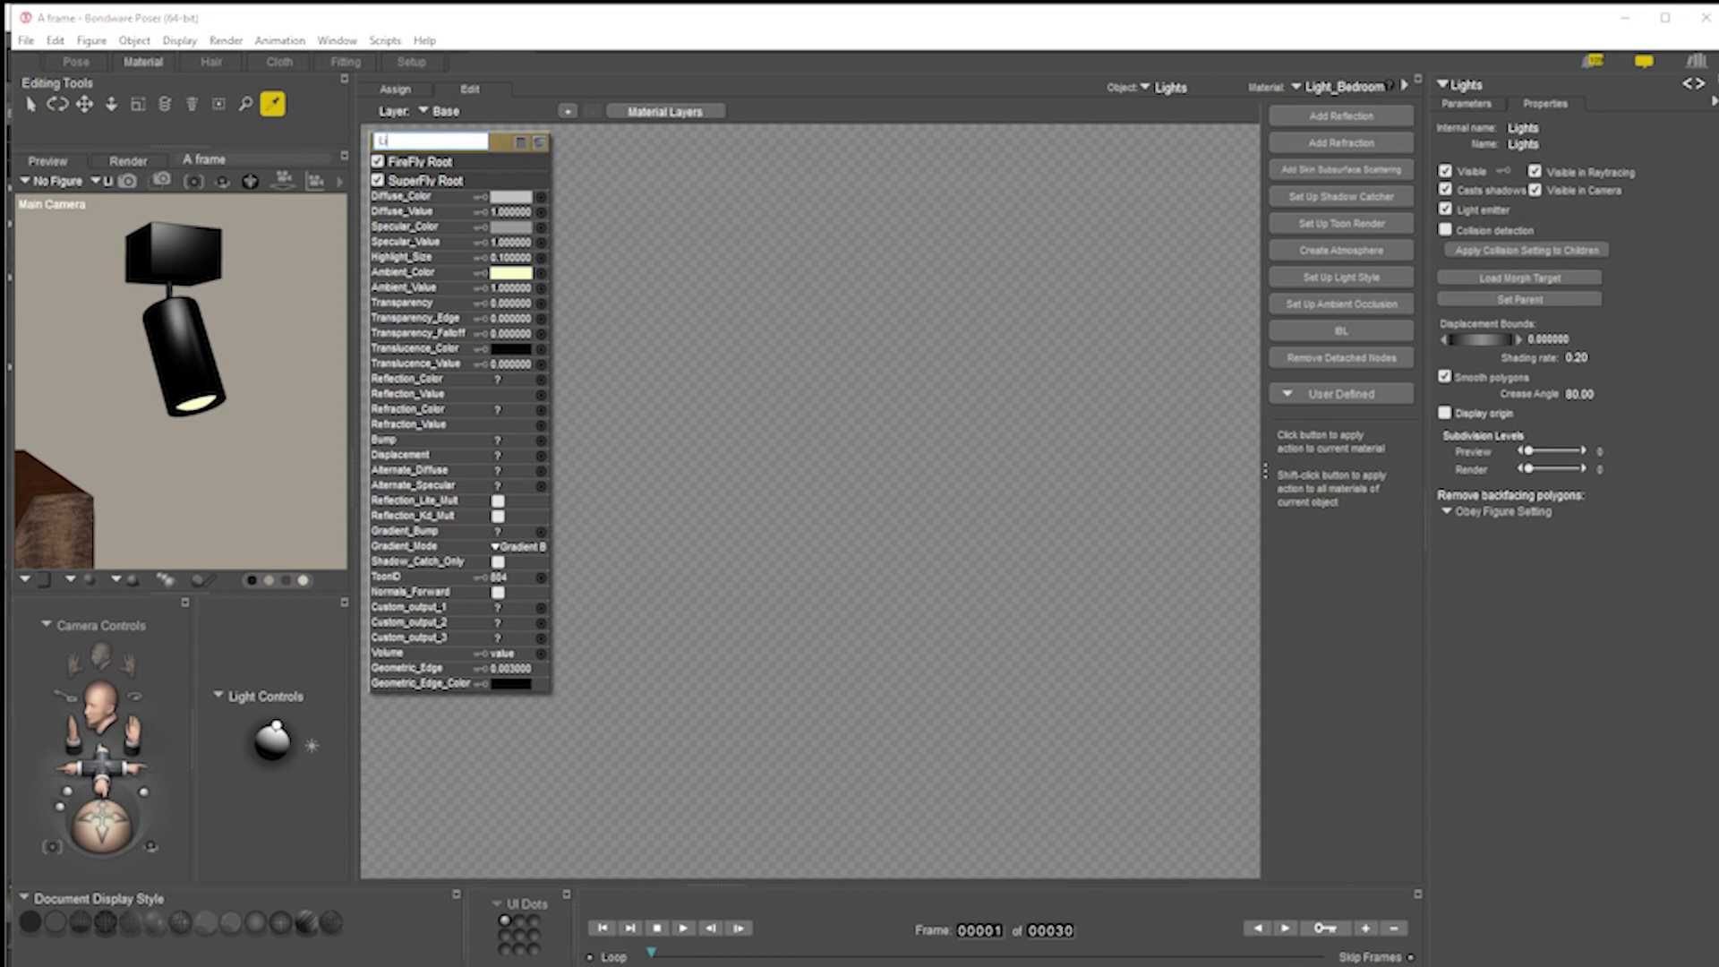
type("ght")
key("Return")
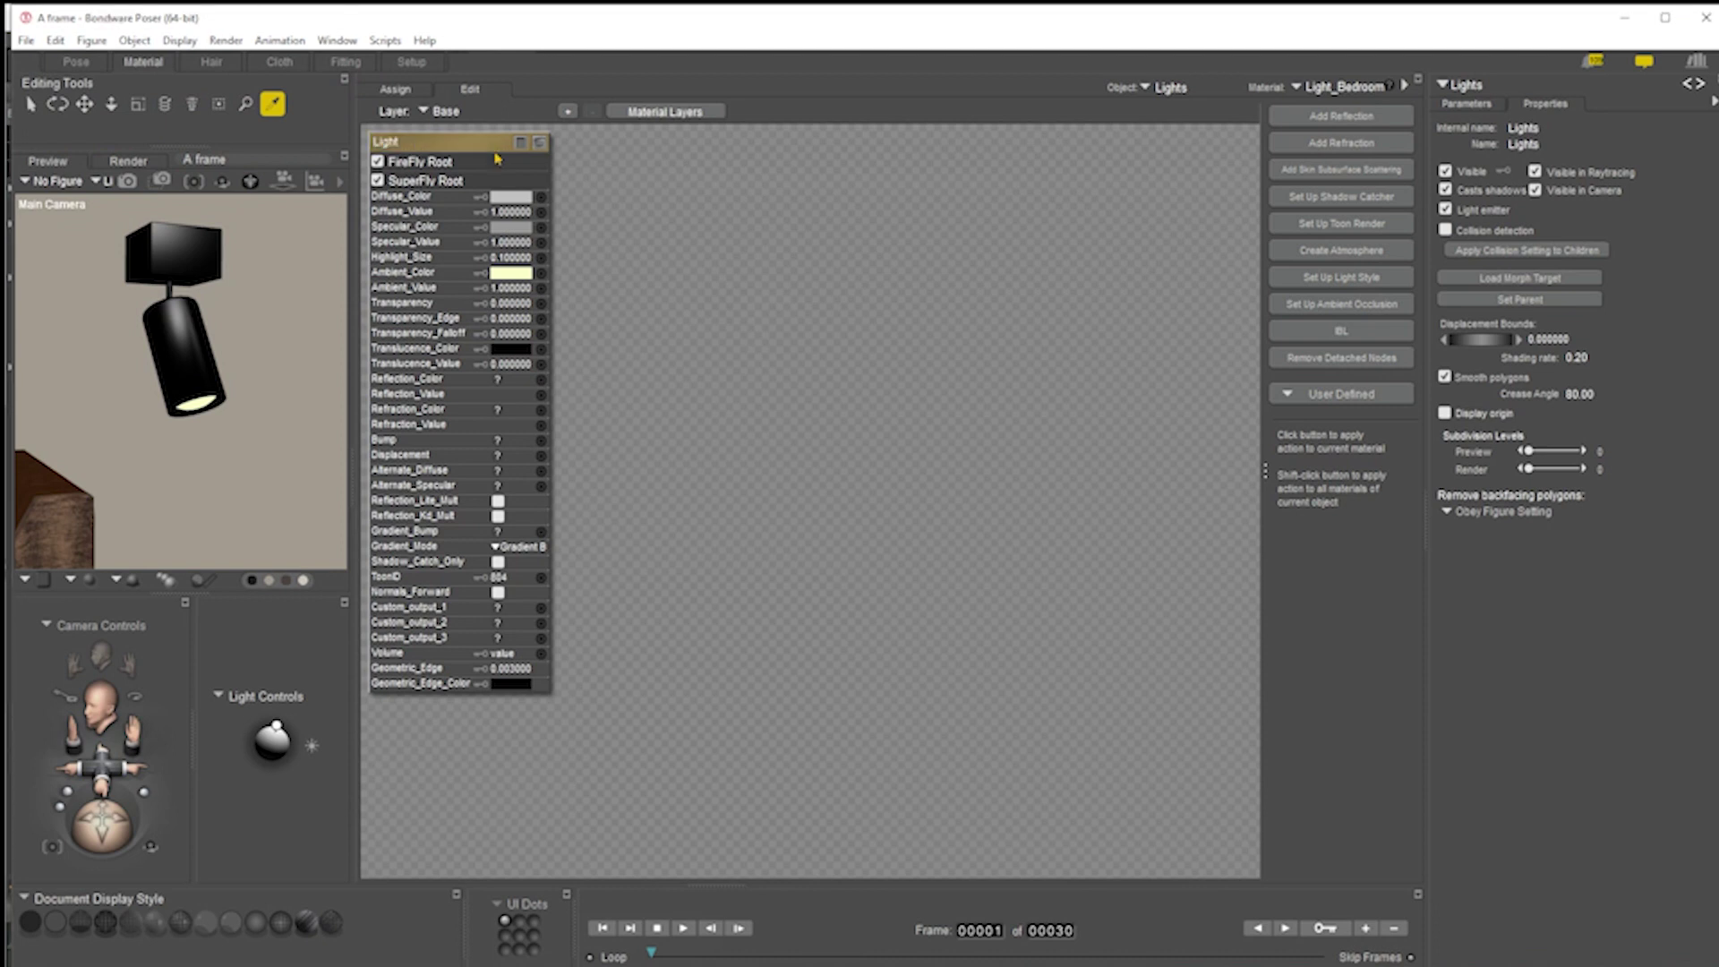
Copy the Light node from Light_Bedroom and display the Lights prop's Light_Bathroom material
right_click(439, 143)
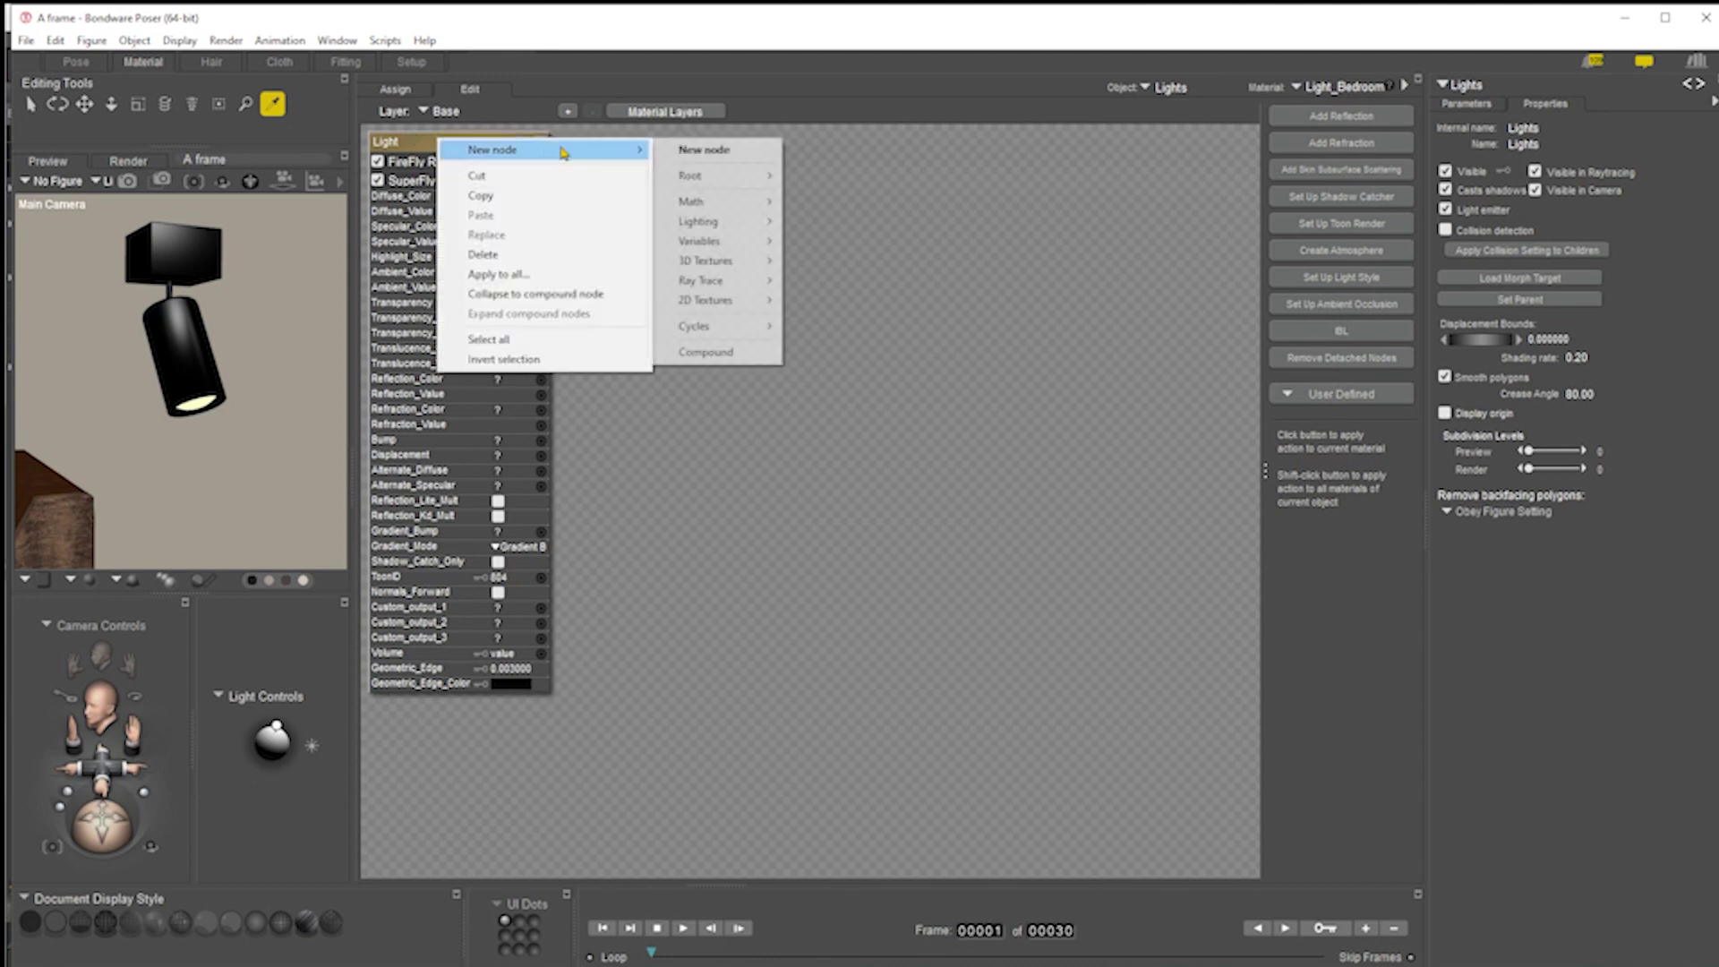
left_click(513, 197)
left_click(1352, 86)
left_click(1399, 122)
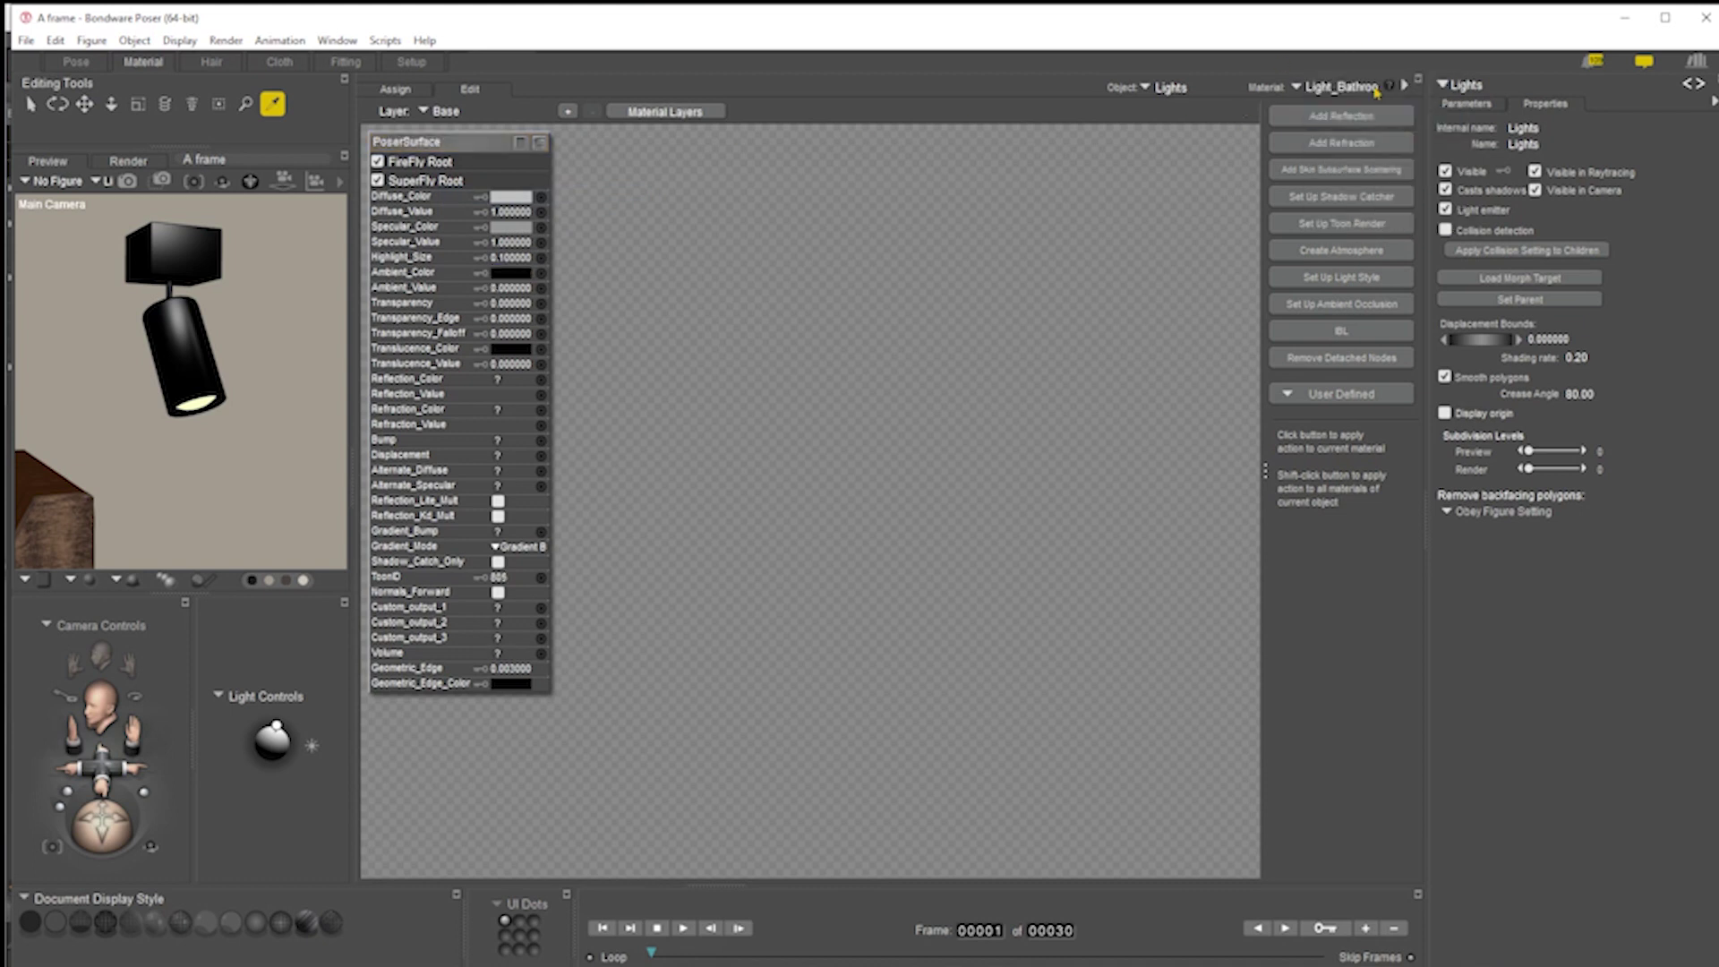
right_click(483, 143)
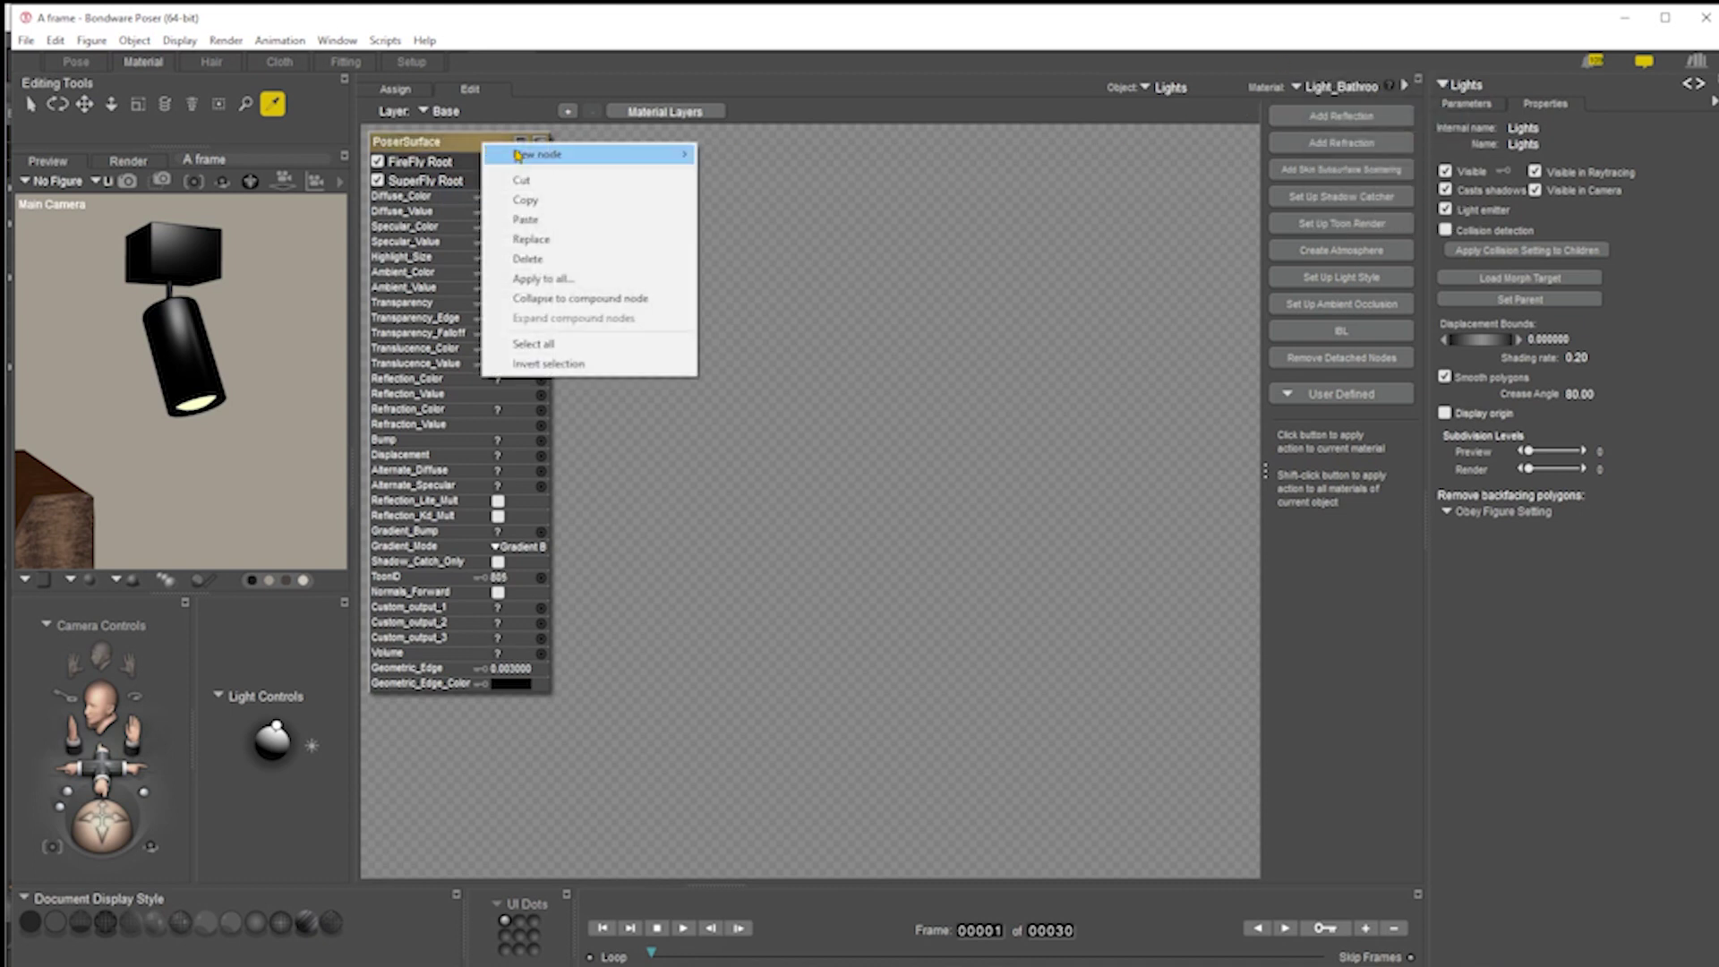
left_click(542, 223)
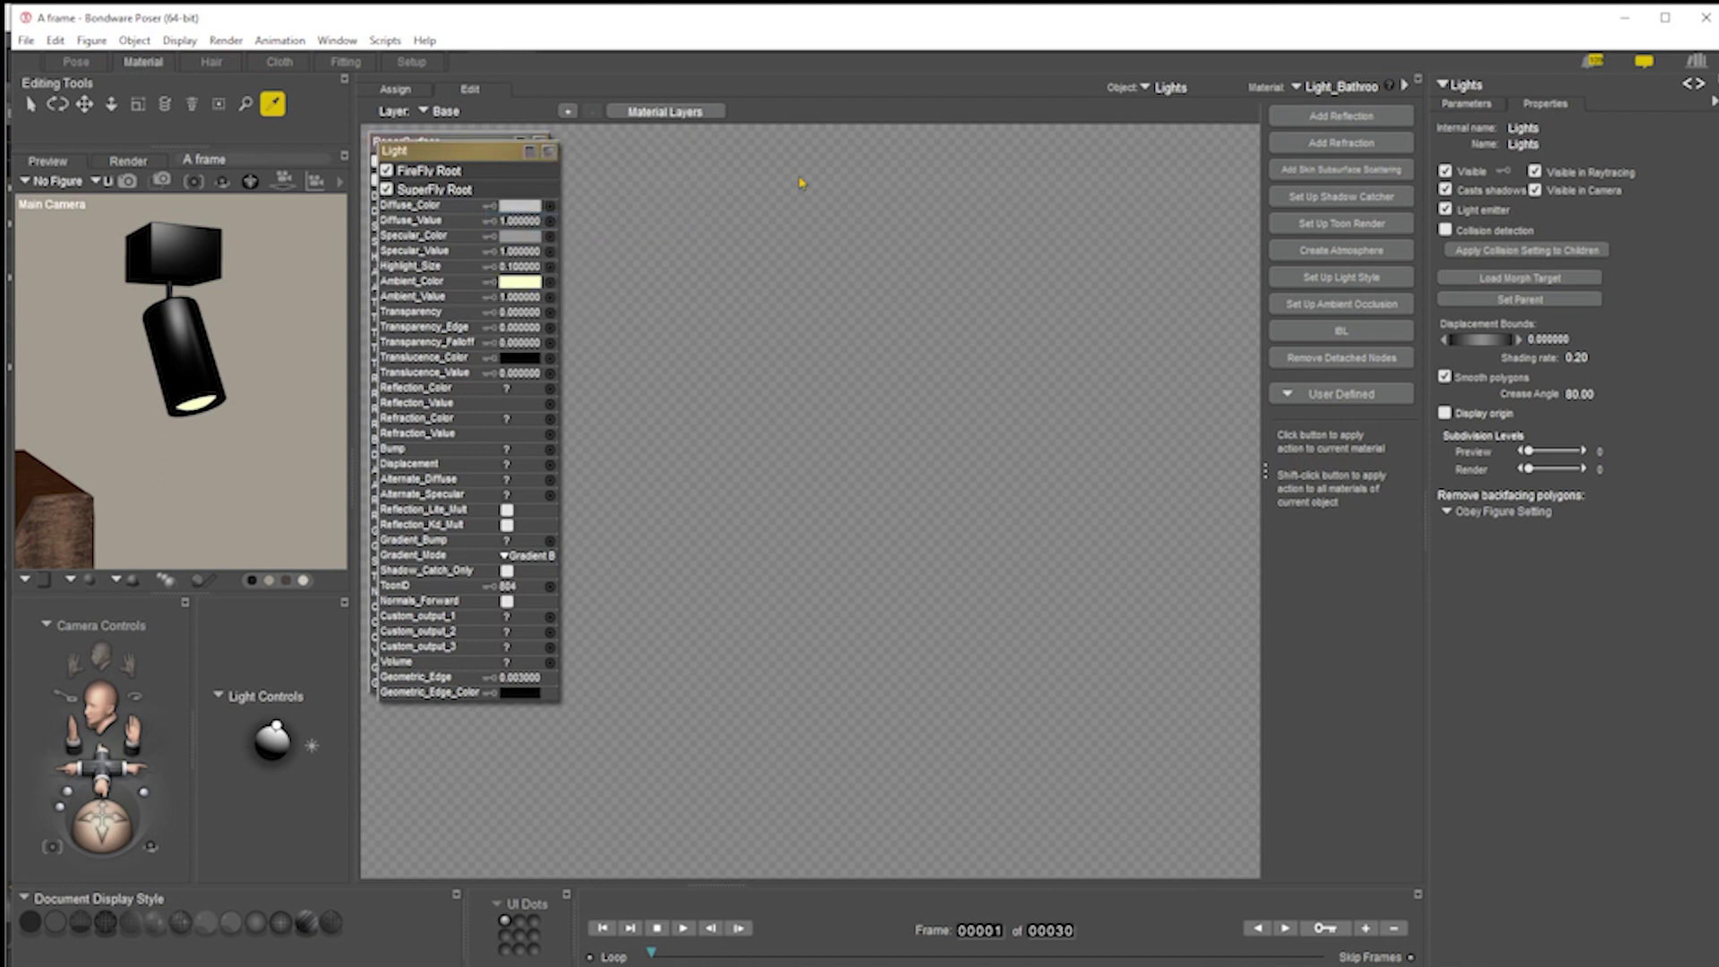
key("Delete")
Replace the Light_Bathroom material's PoserSurface node with the copied Light node
right_click(445, 152)
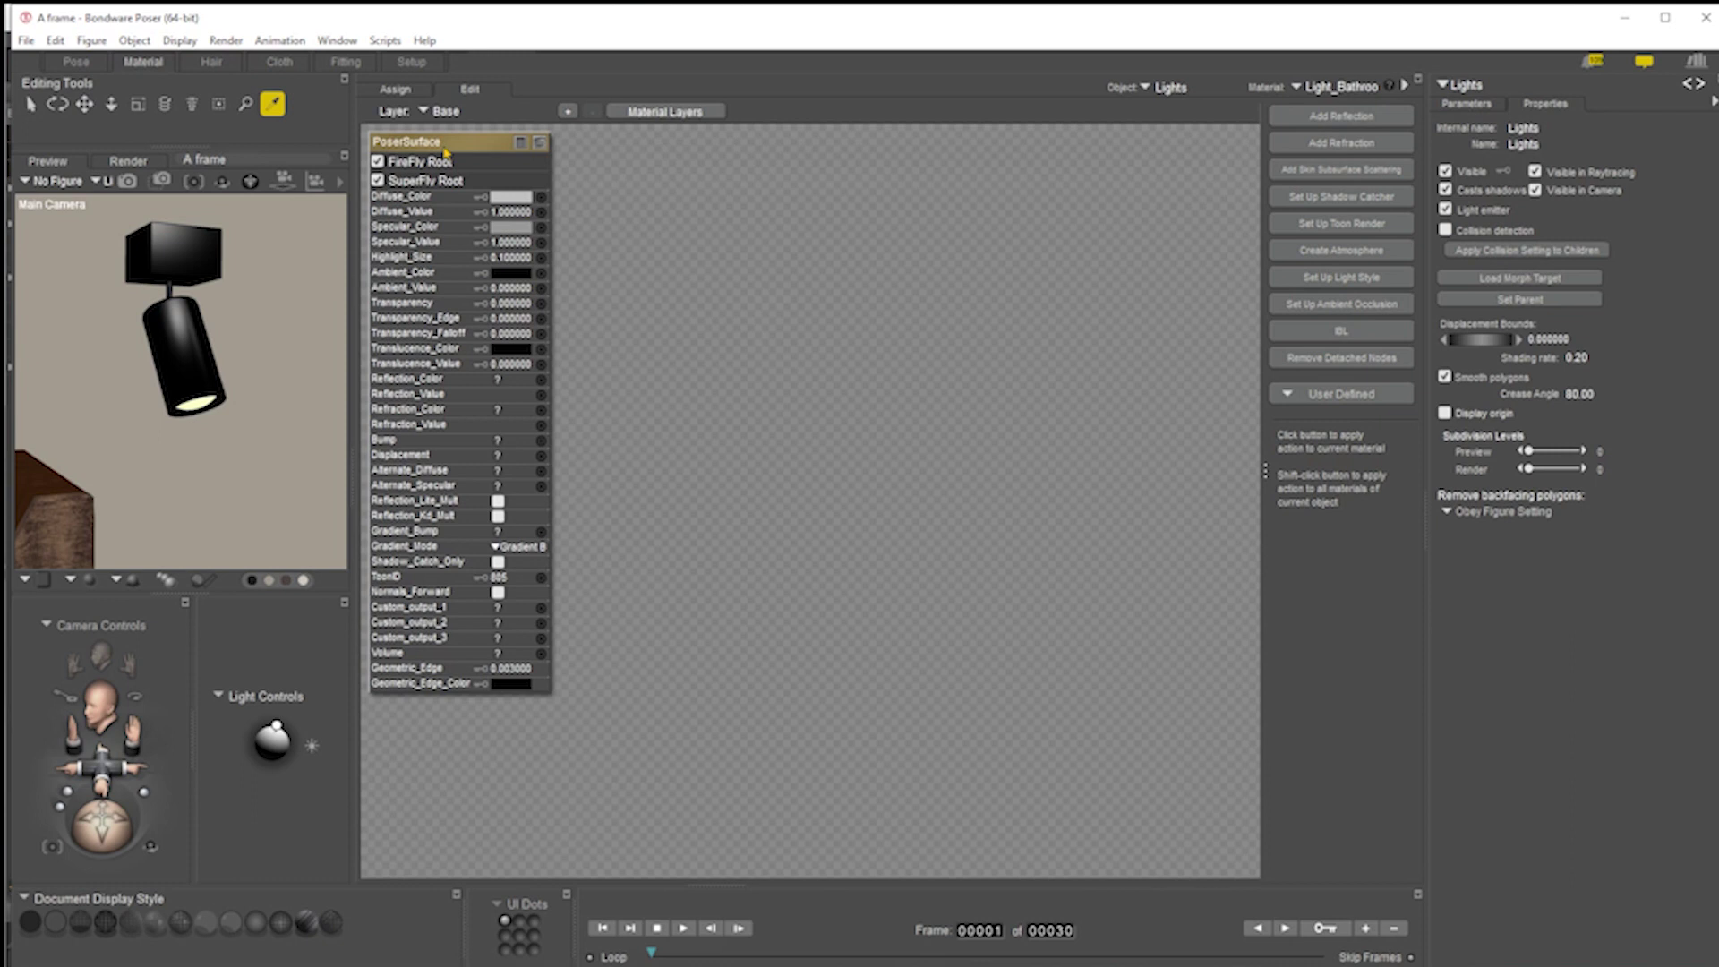
left_click(553, 249)
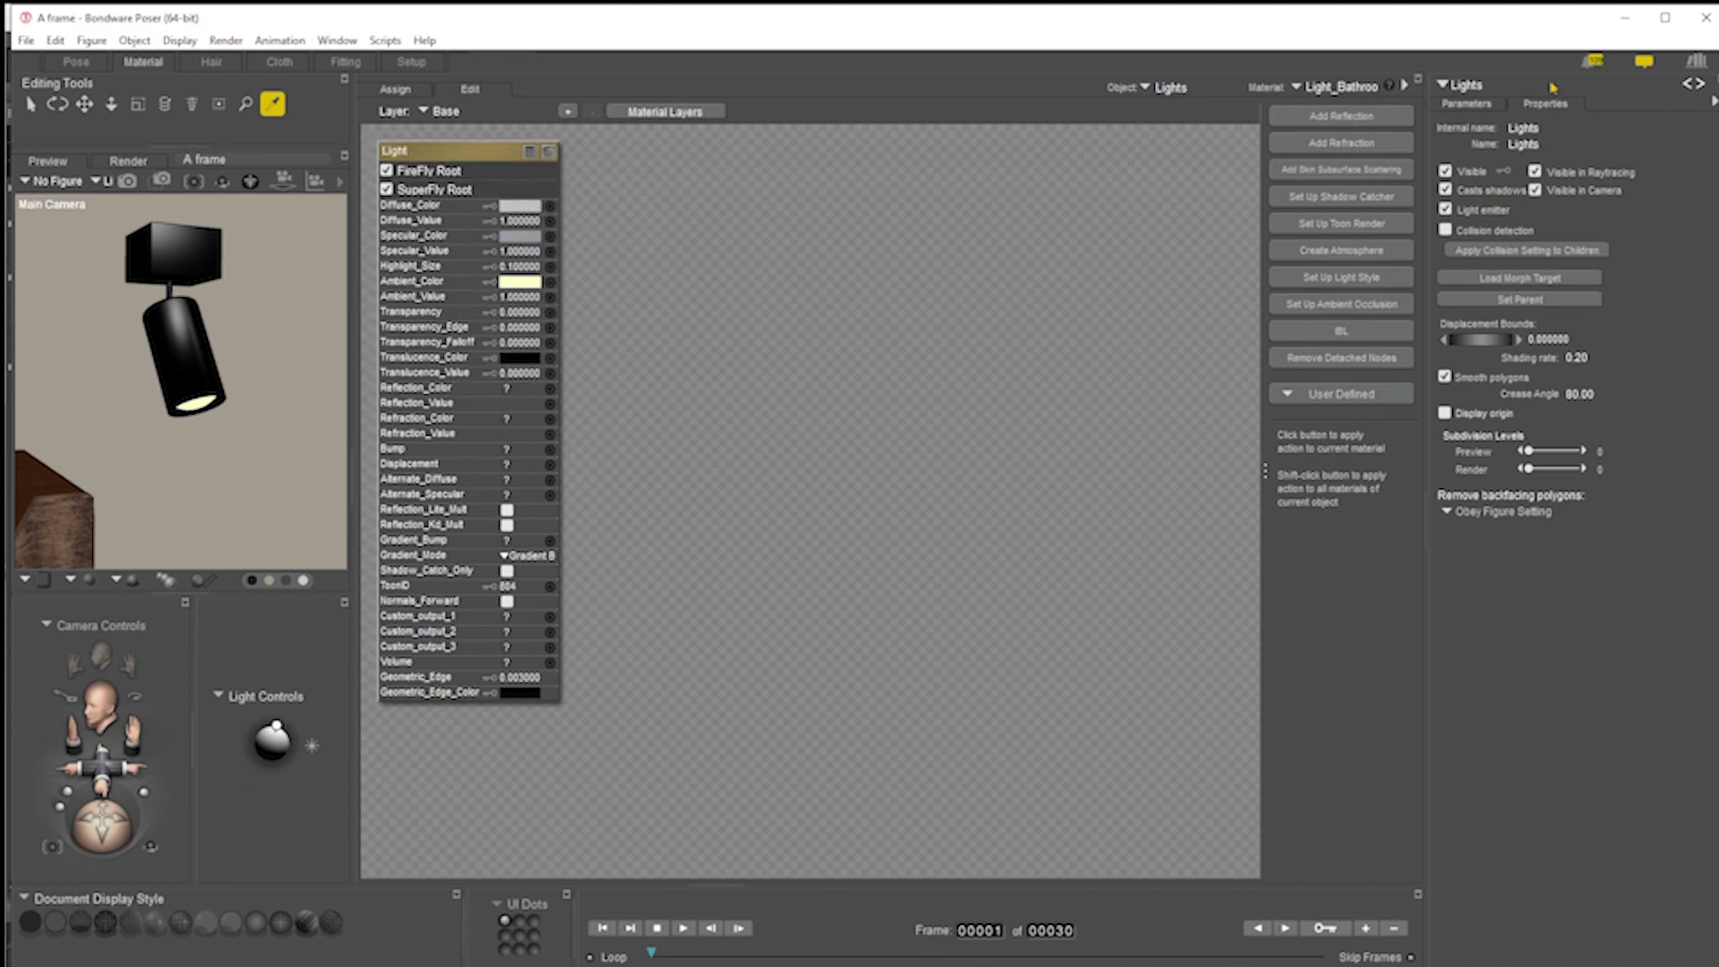
List the Lights prop's materials to choose another light surface
left_click(1329, 89)
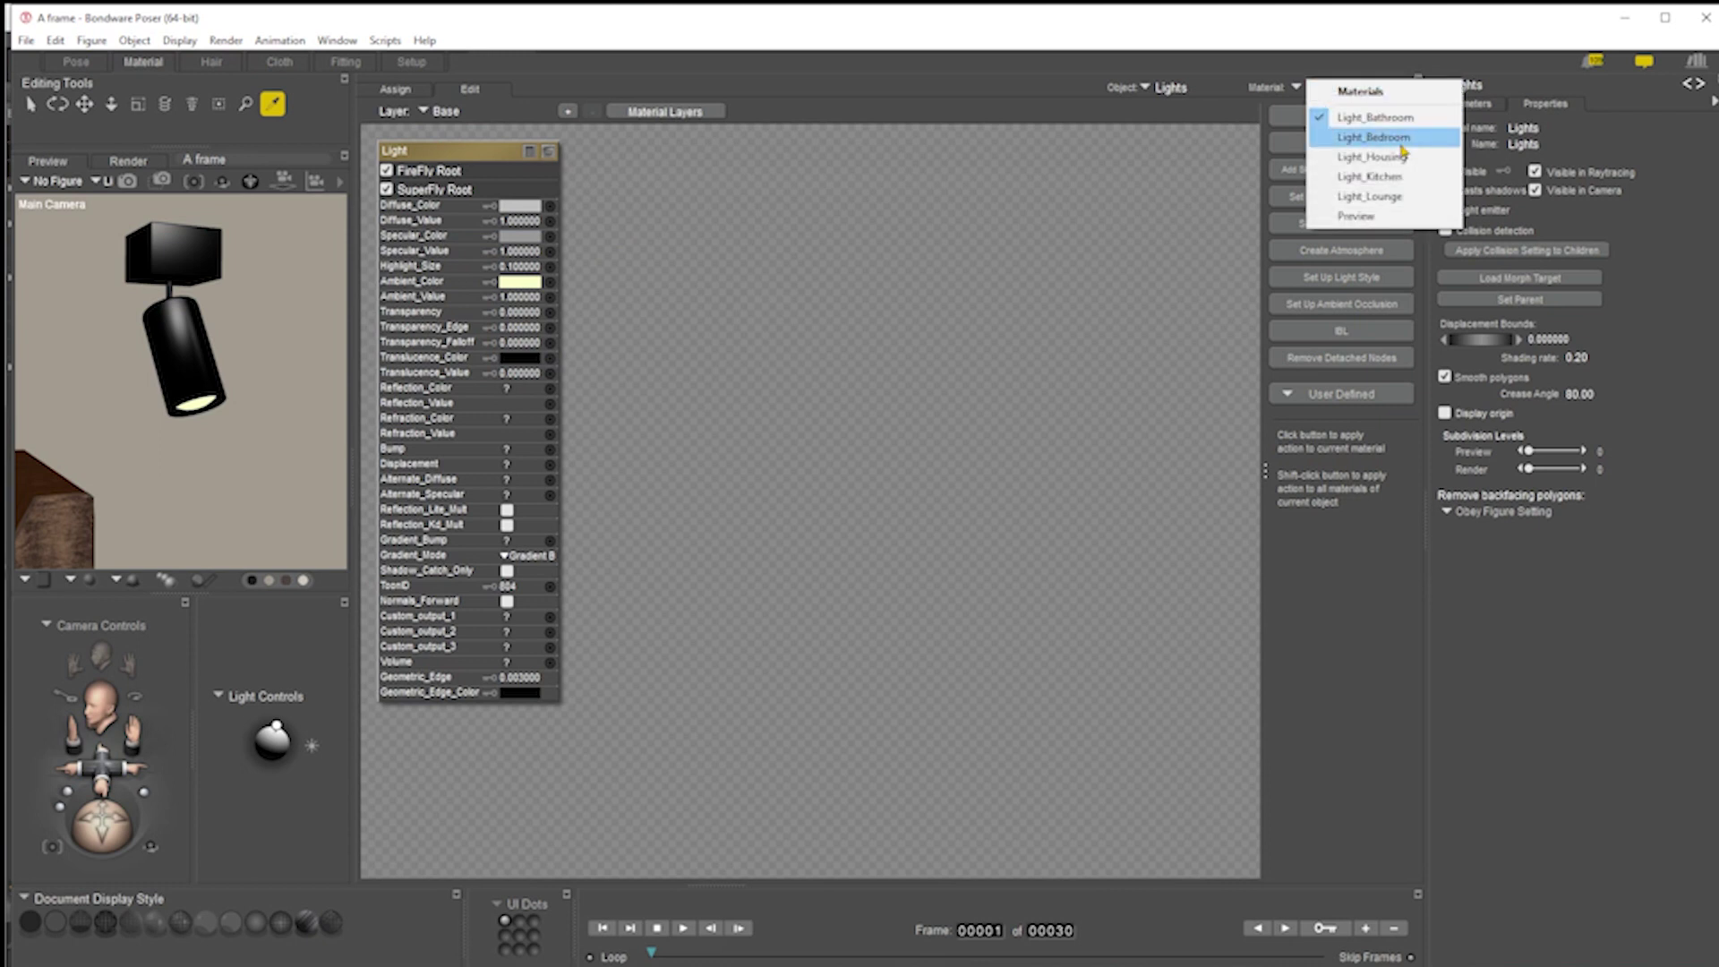
Replace the root node of the Lights prop's Light_Kitchen material with the copied Light node
left_click(1352, 134)
left_click(1359, 89)
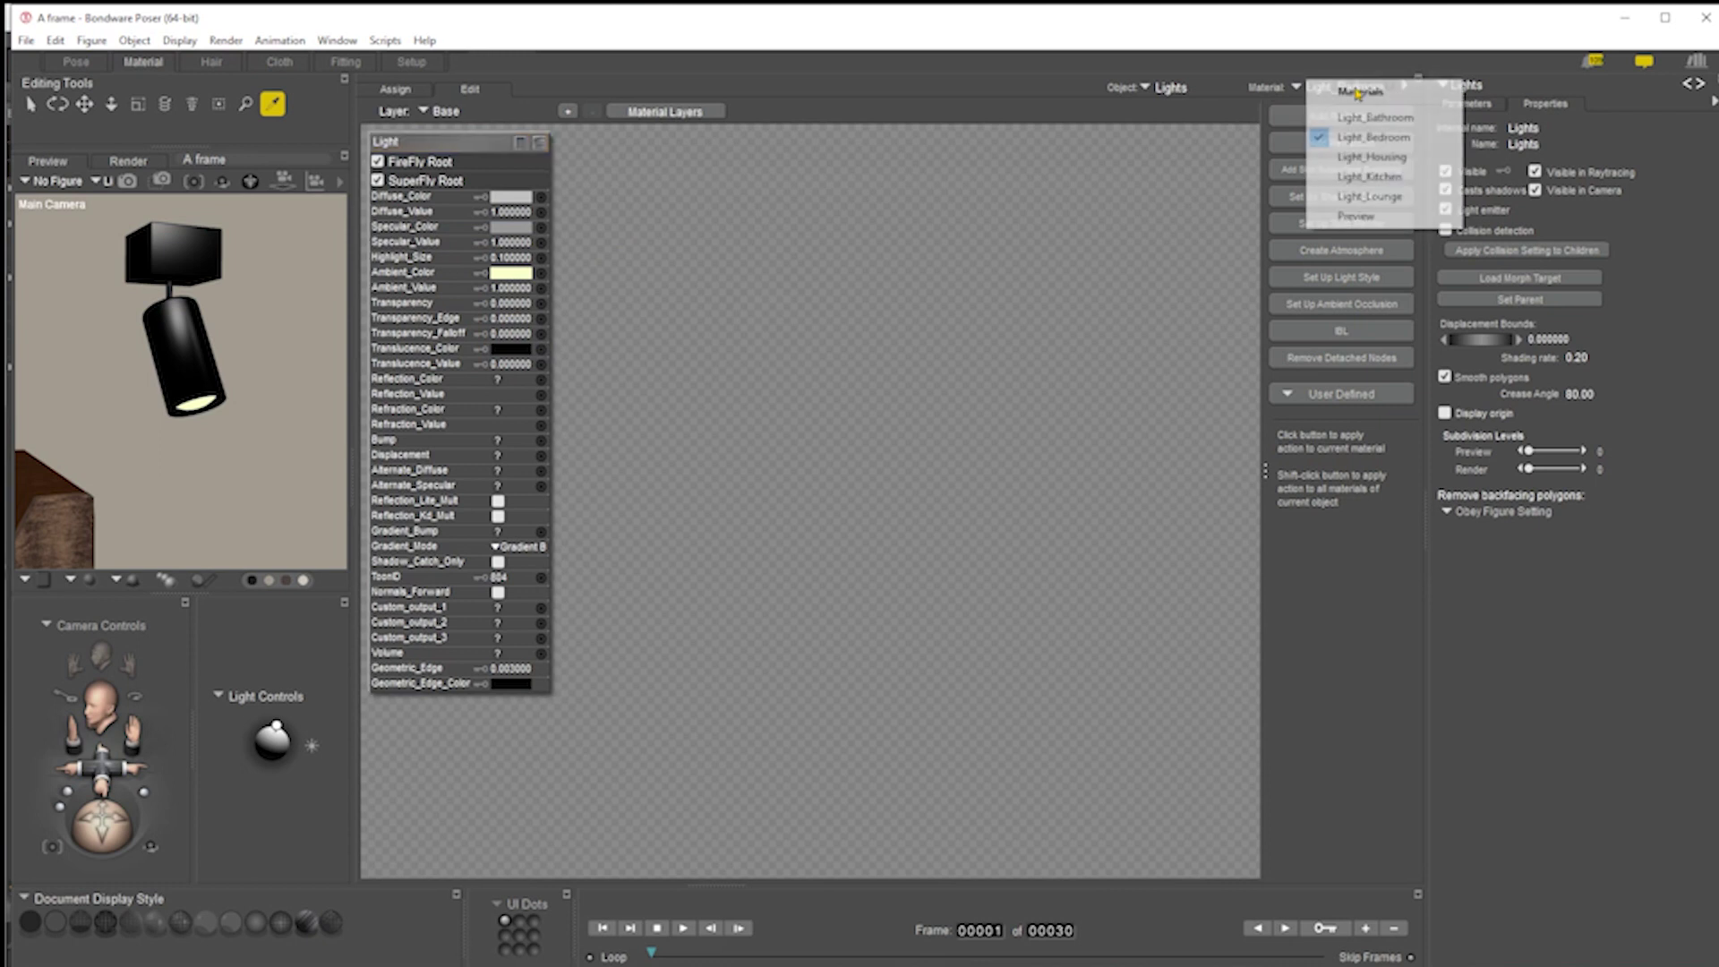
left_click(1387, 150)
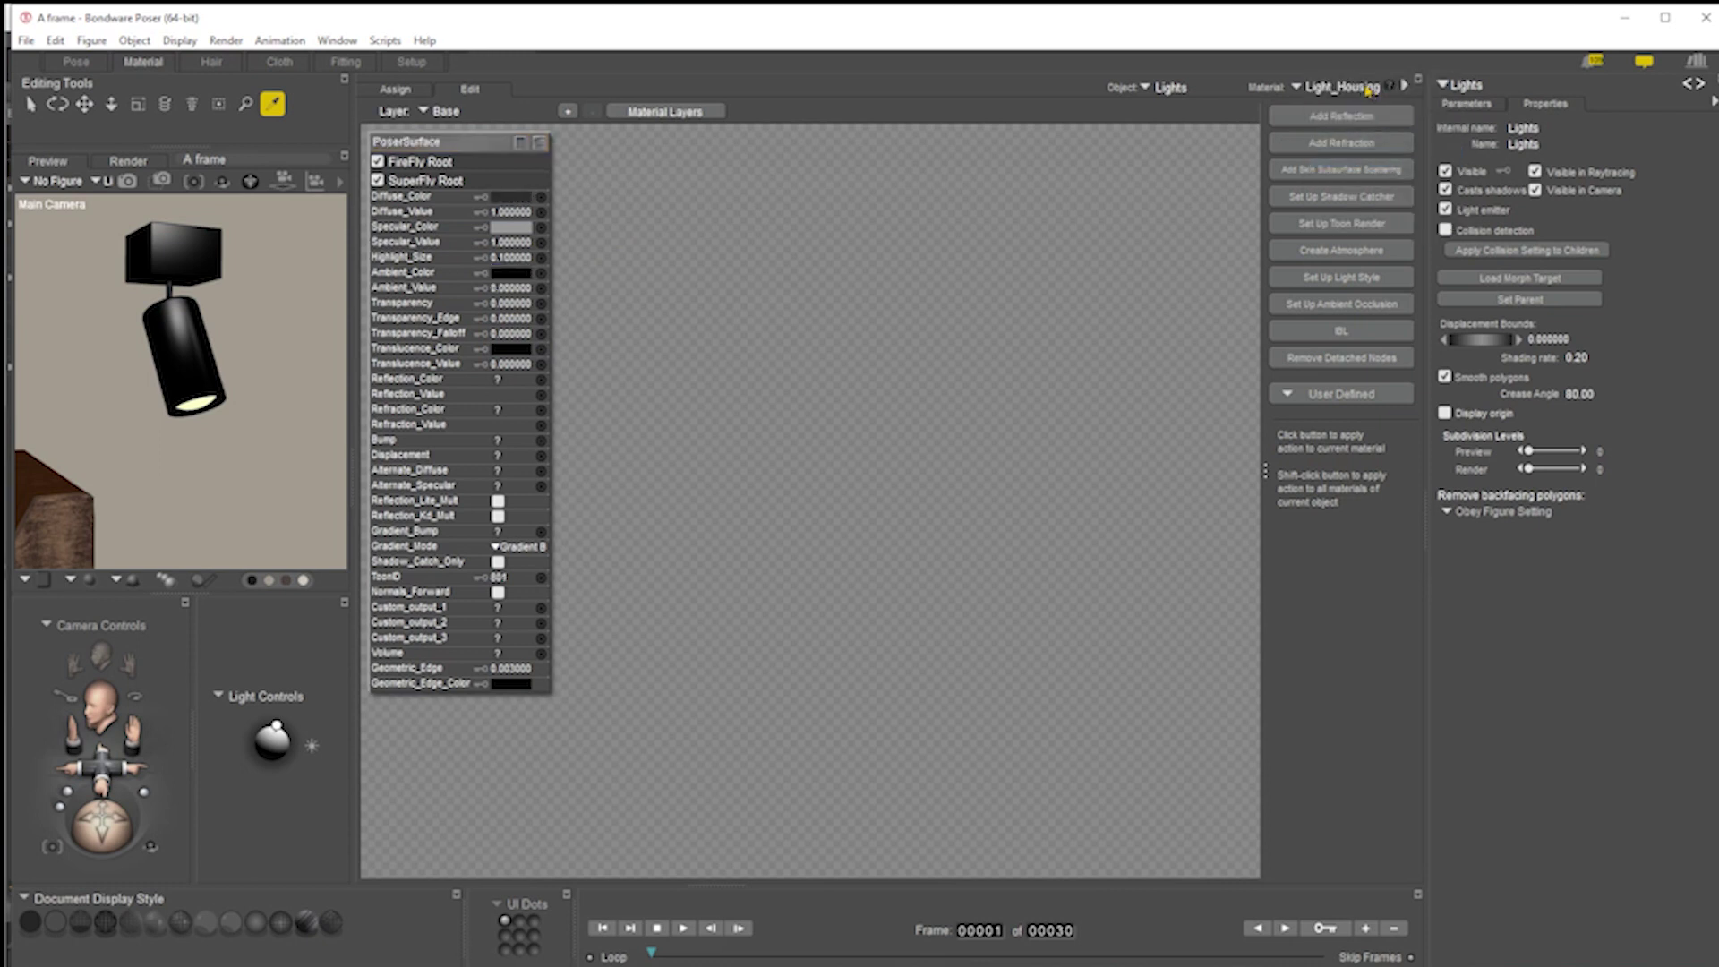
left_click(1370, 89)
left_click(1390, 179)
left_click(481, 151)
right_click(480, 146)
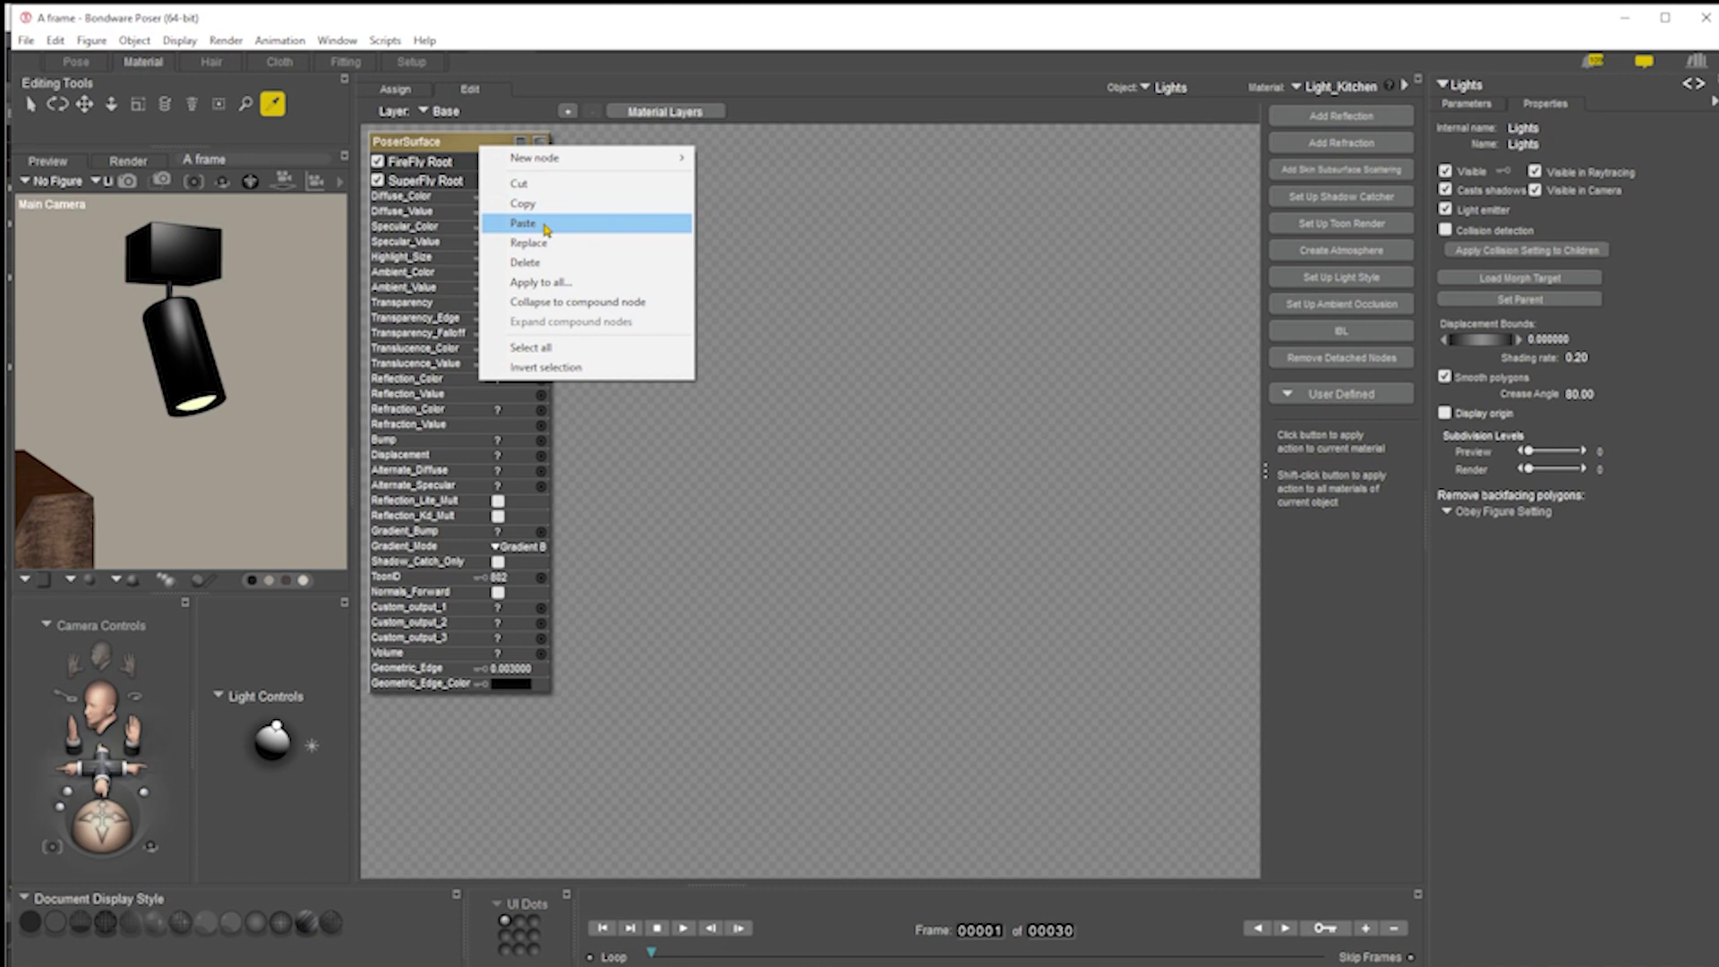
left_click(439, 143)
right_click(438, 143)
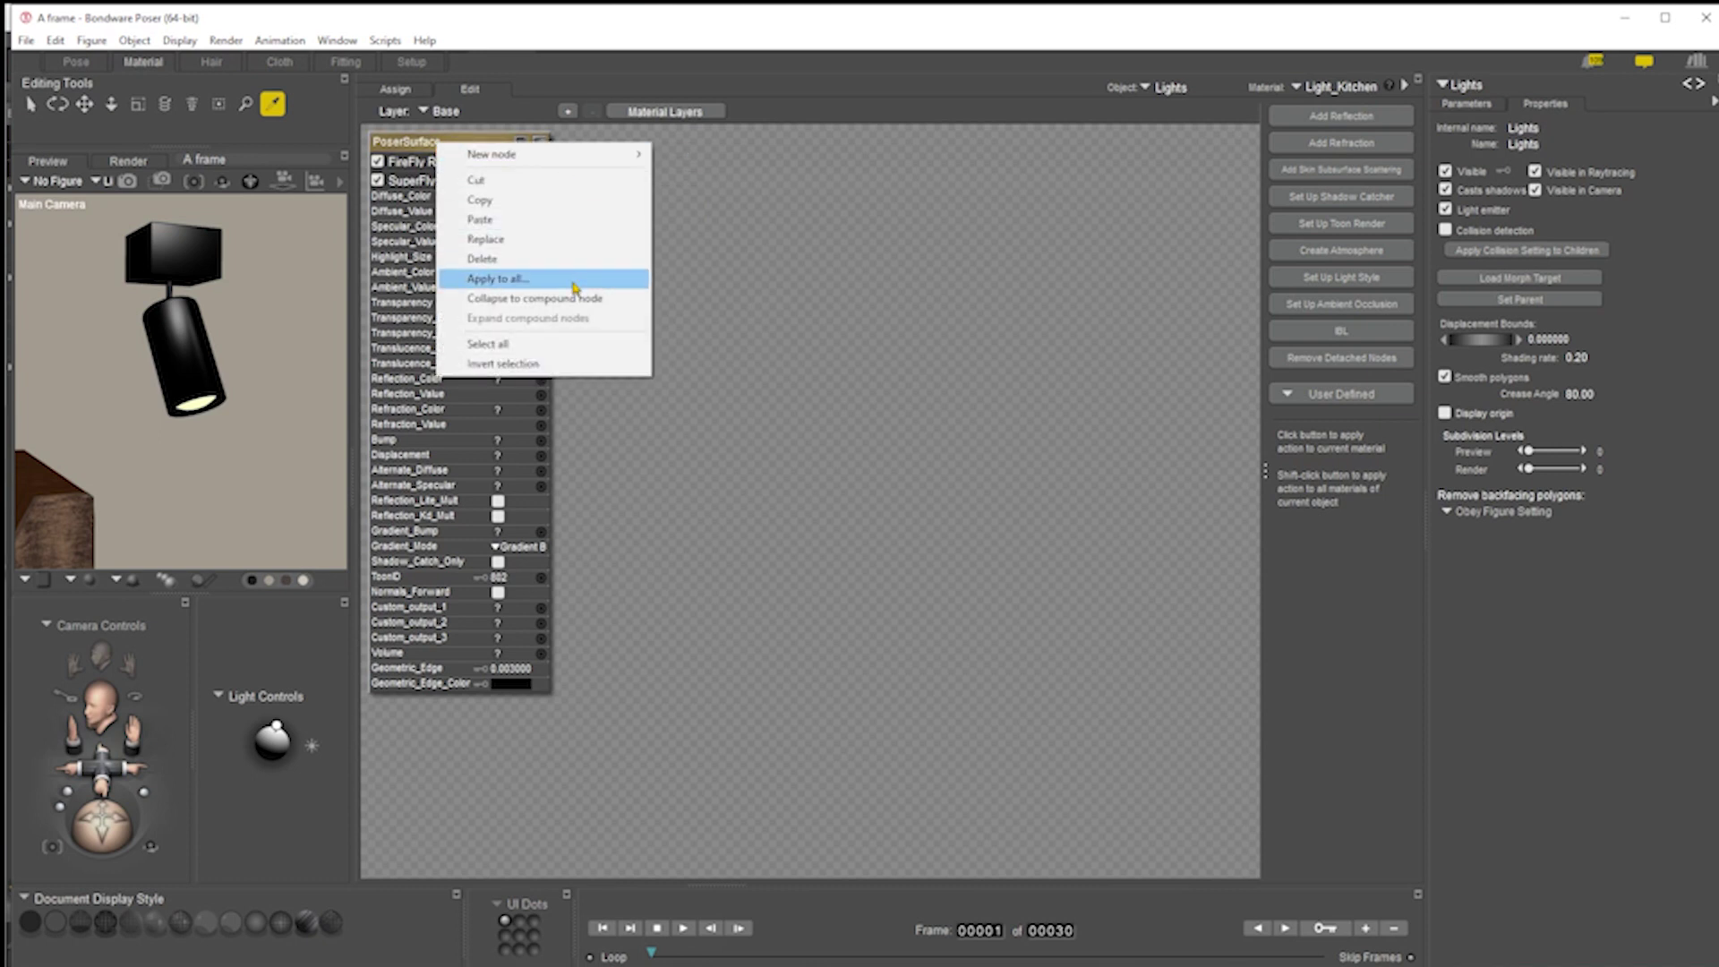
left_click(546, 238)
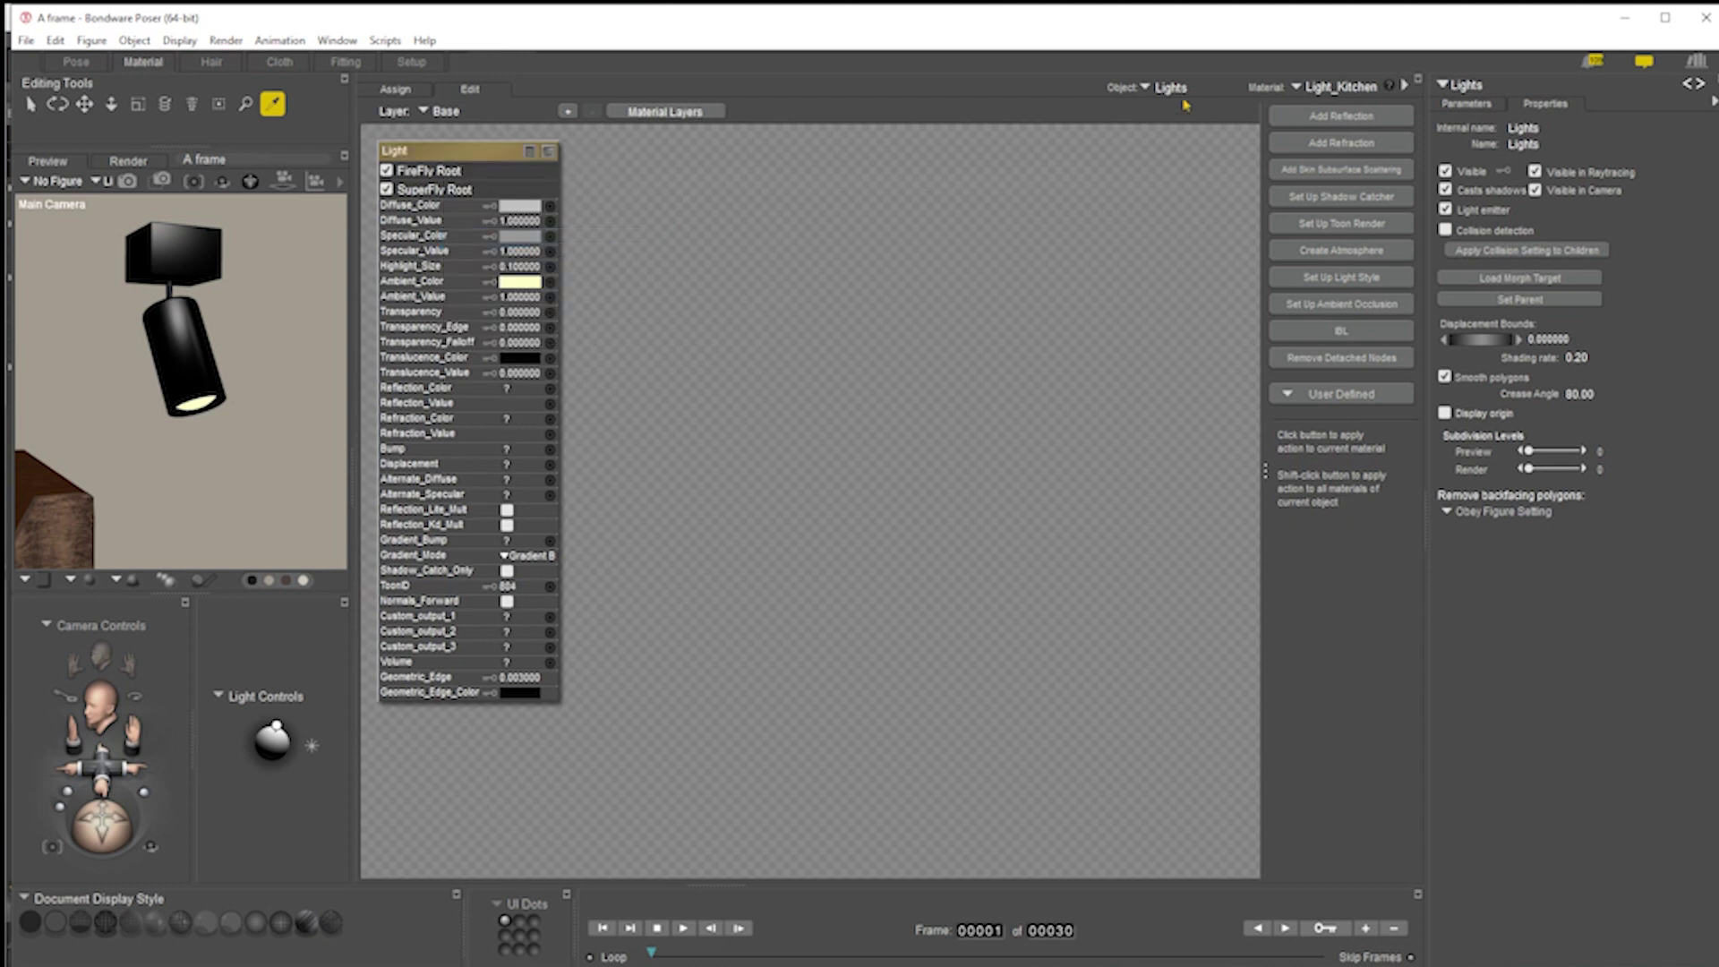
Replace the root node of the Light_Lounge material with the copied Light node
left_click(1340, 84)
left_click(1356, 197)
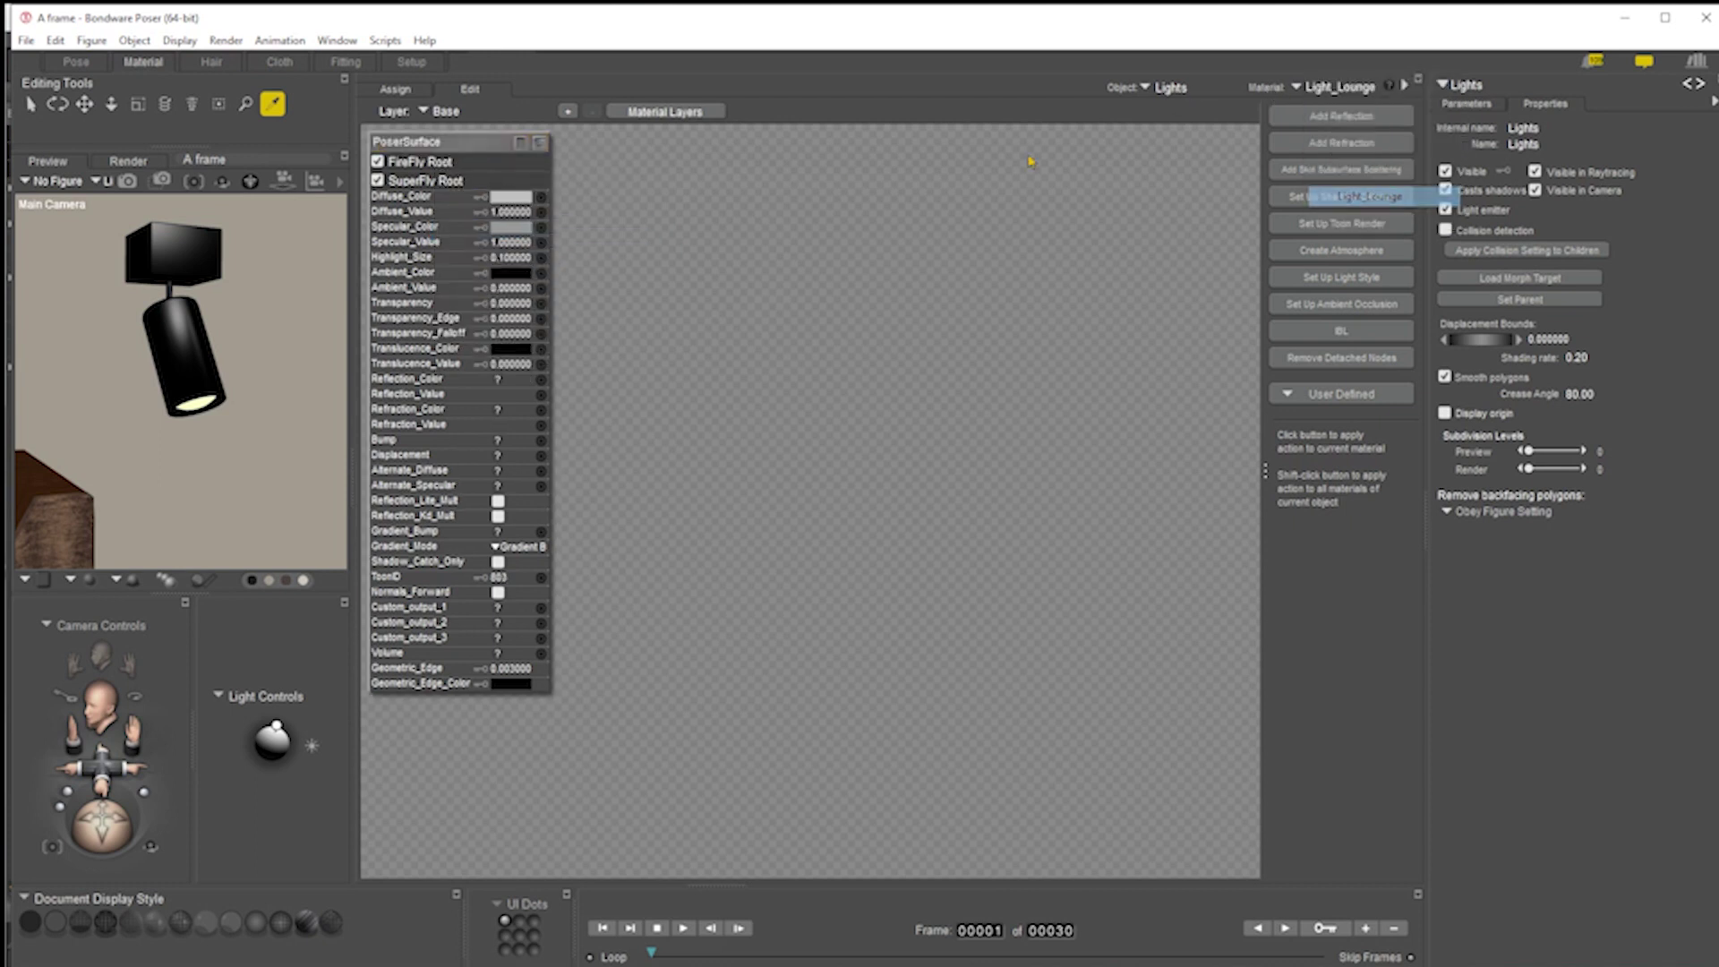
left_click(463, 144)
right_click(465, 145)
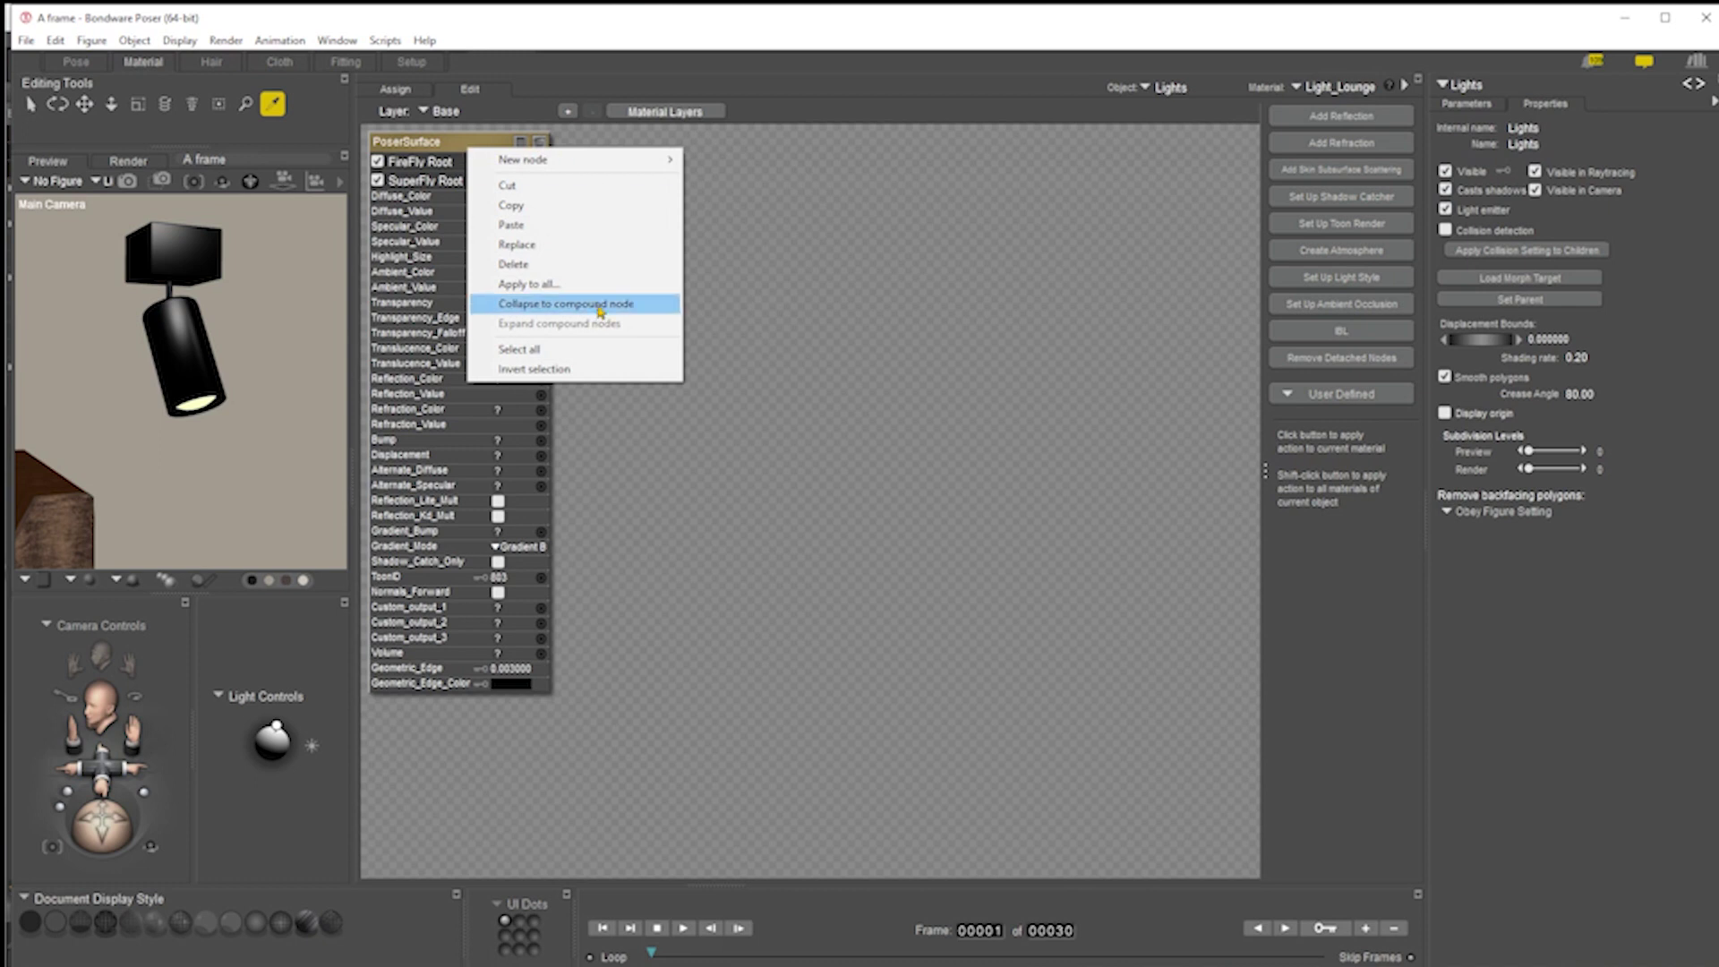
left_click(578, 244)
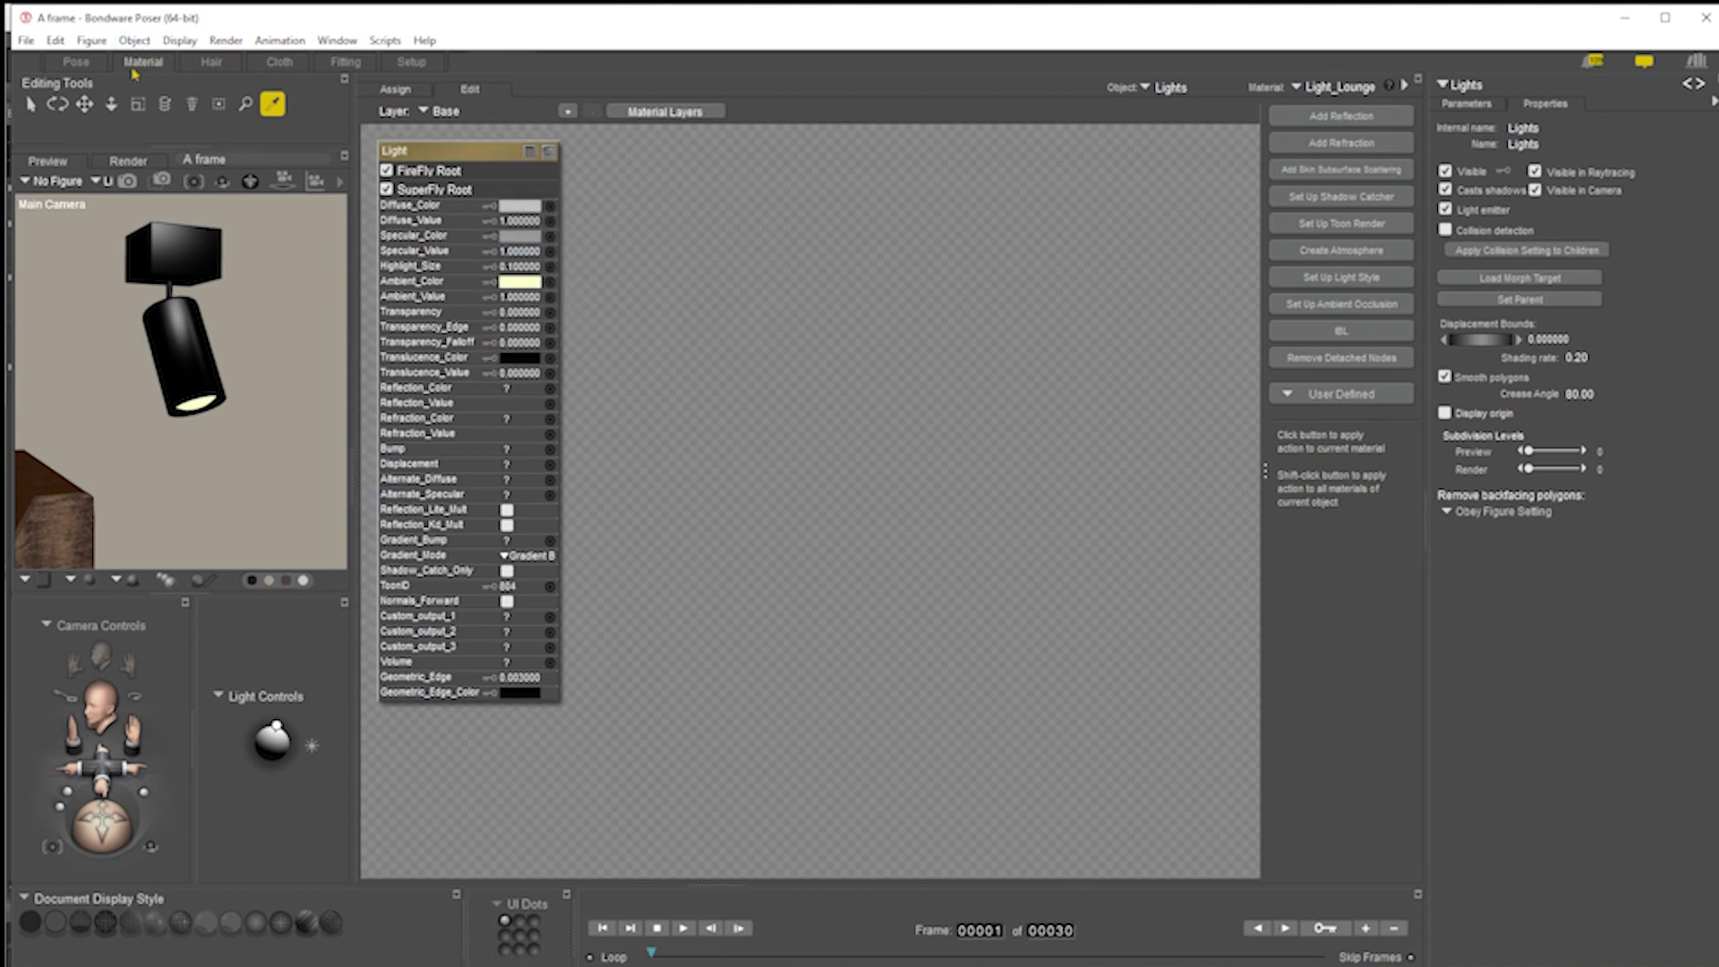
Return to the Pose room and switch off Light 1
left_click(77, 62)
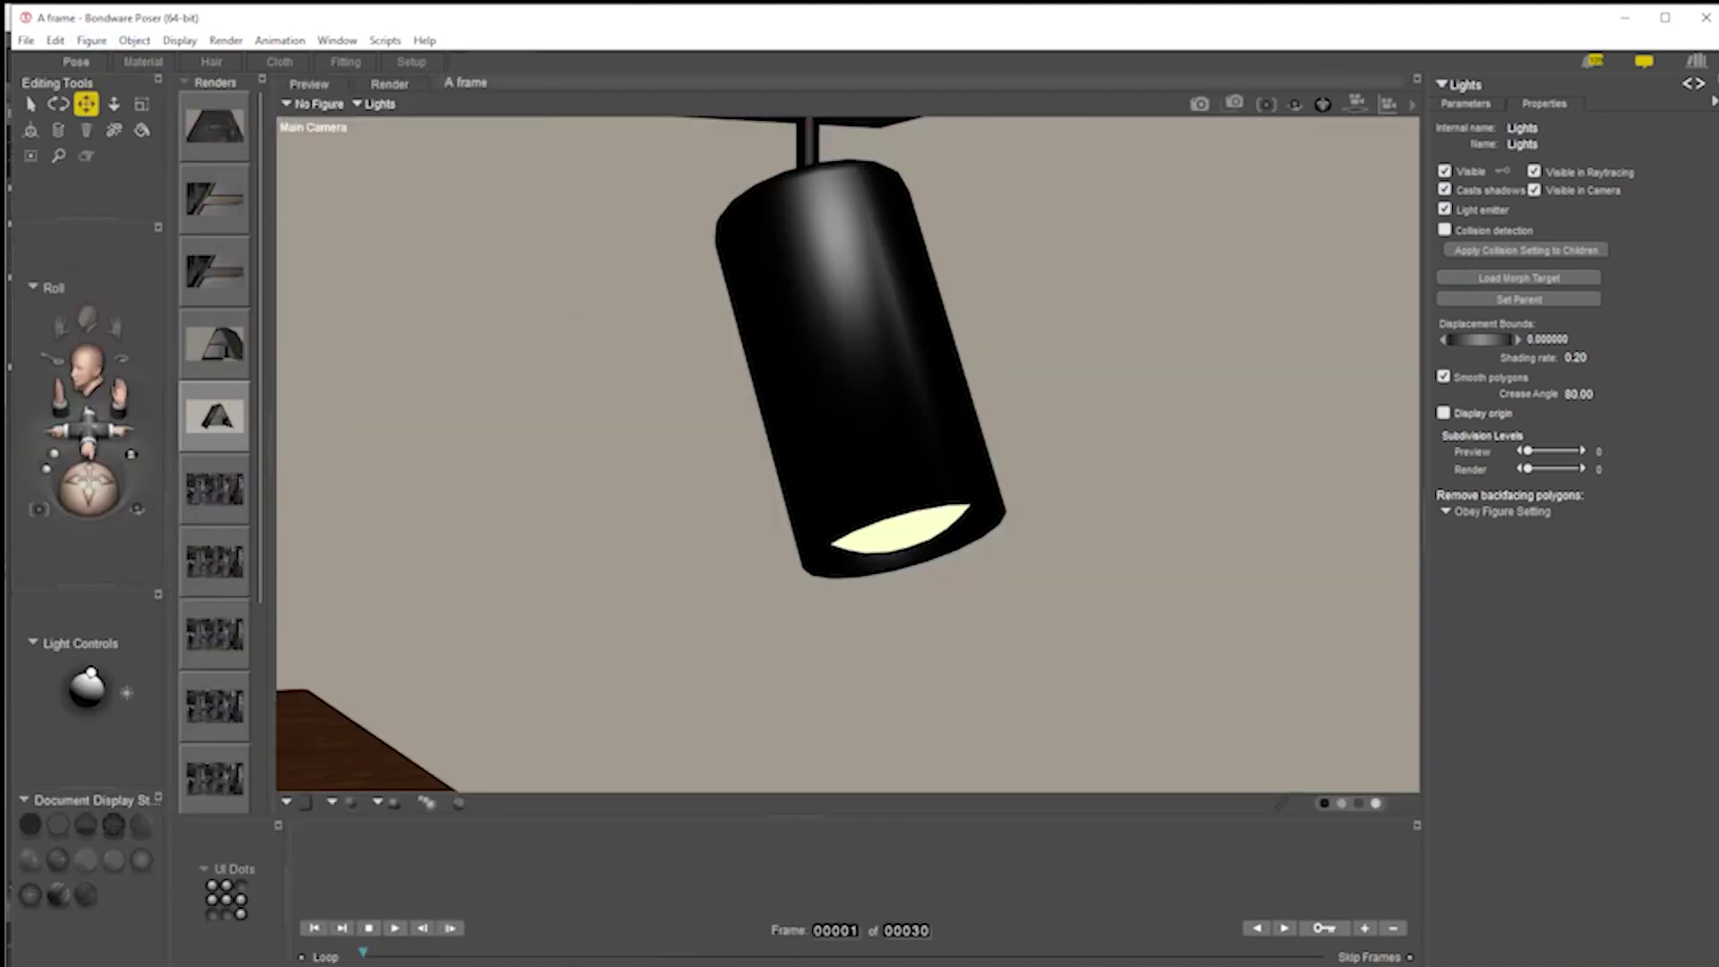
left_click_drag(88, 433, 82, 469)
left_click(88, 435)
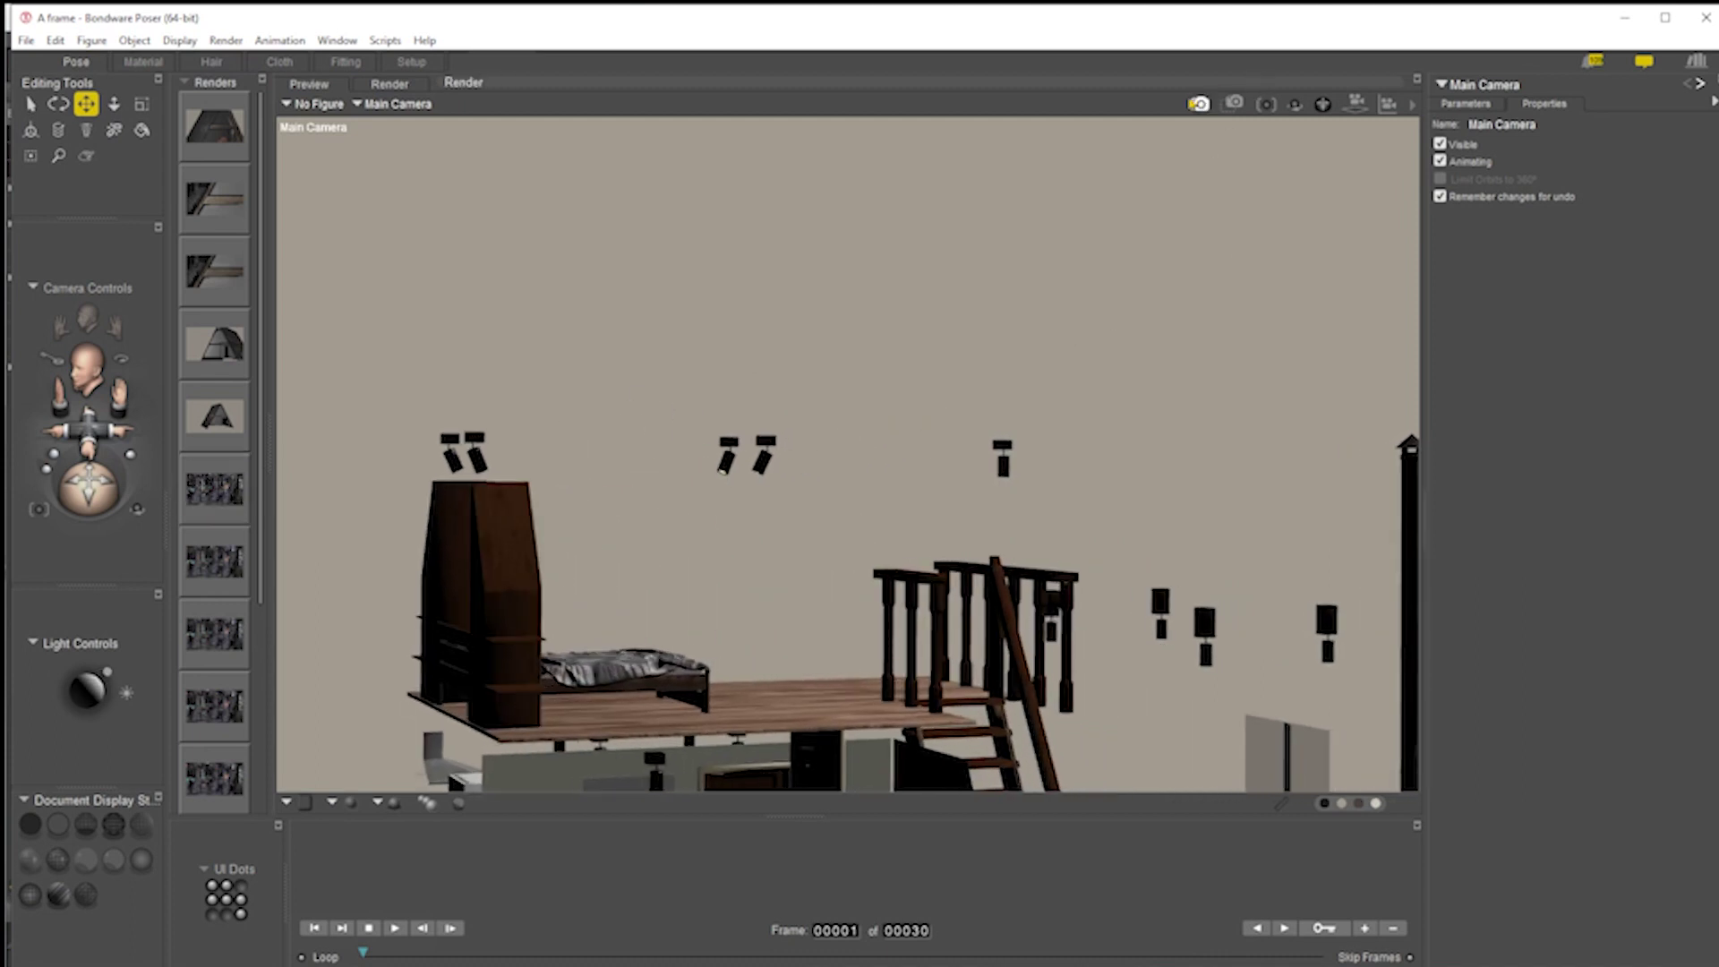
left_click(1204, 105)
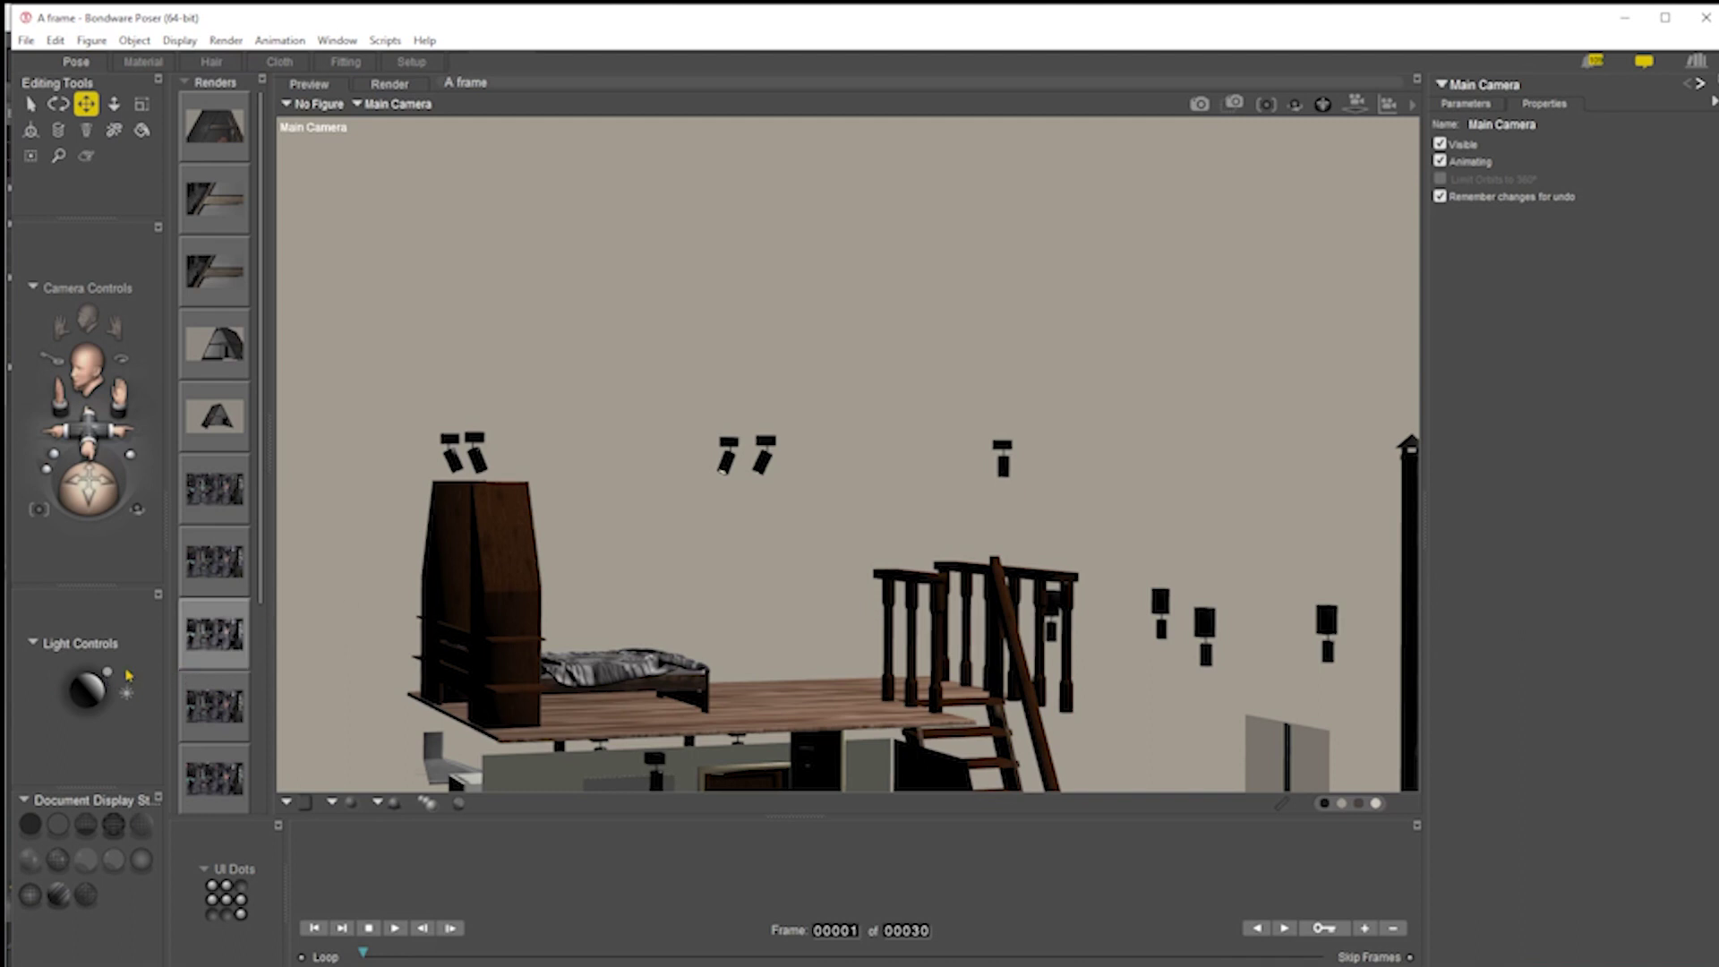
left_click(1483, 83)
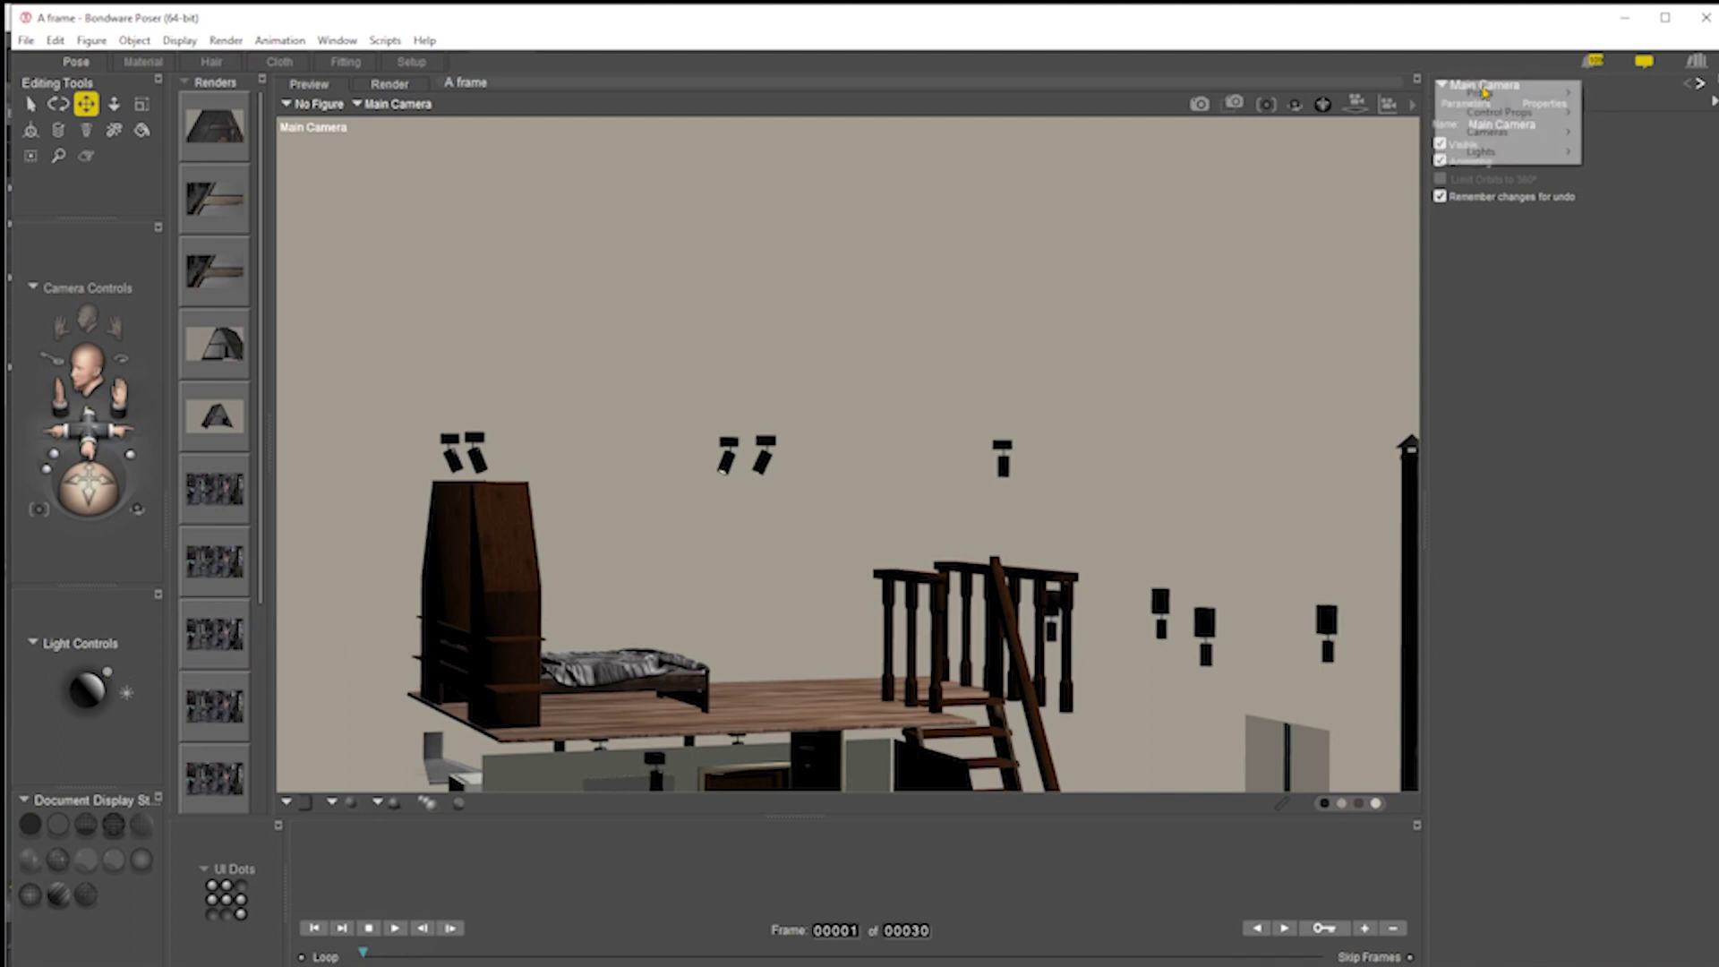
mouse_move(1500, 151)
left_click(1622, 152)
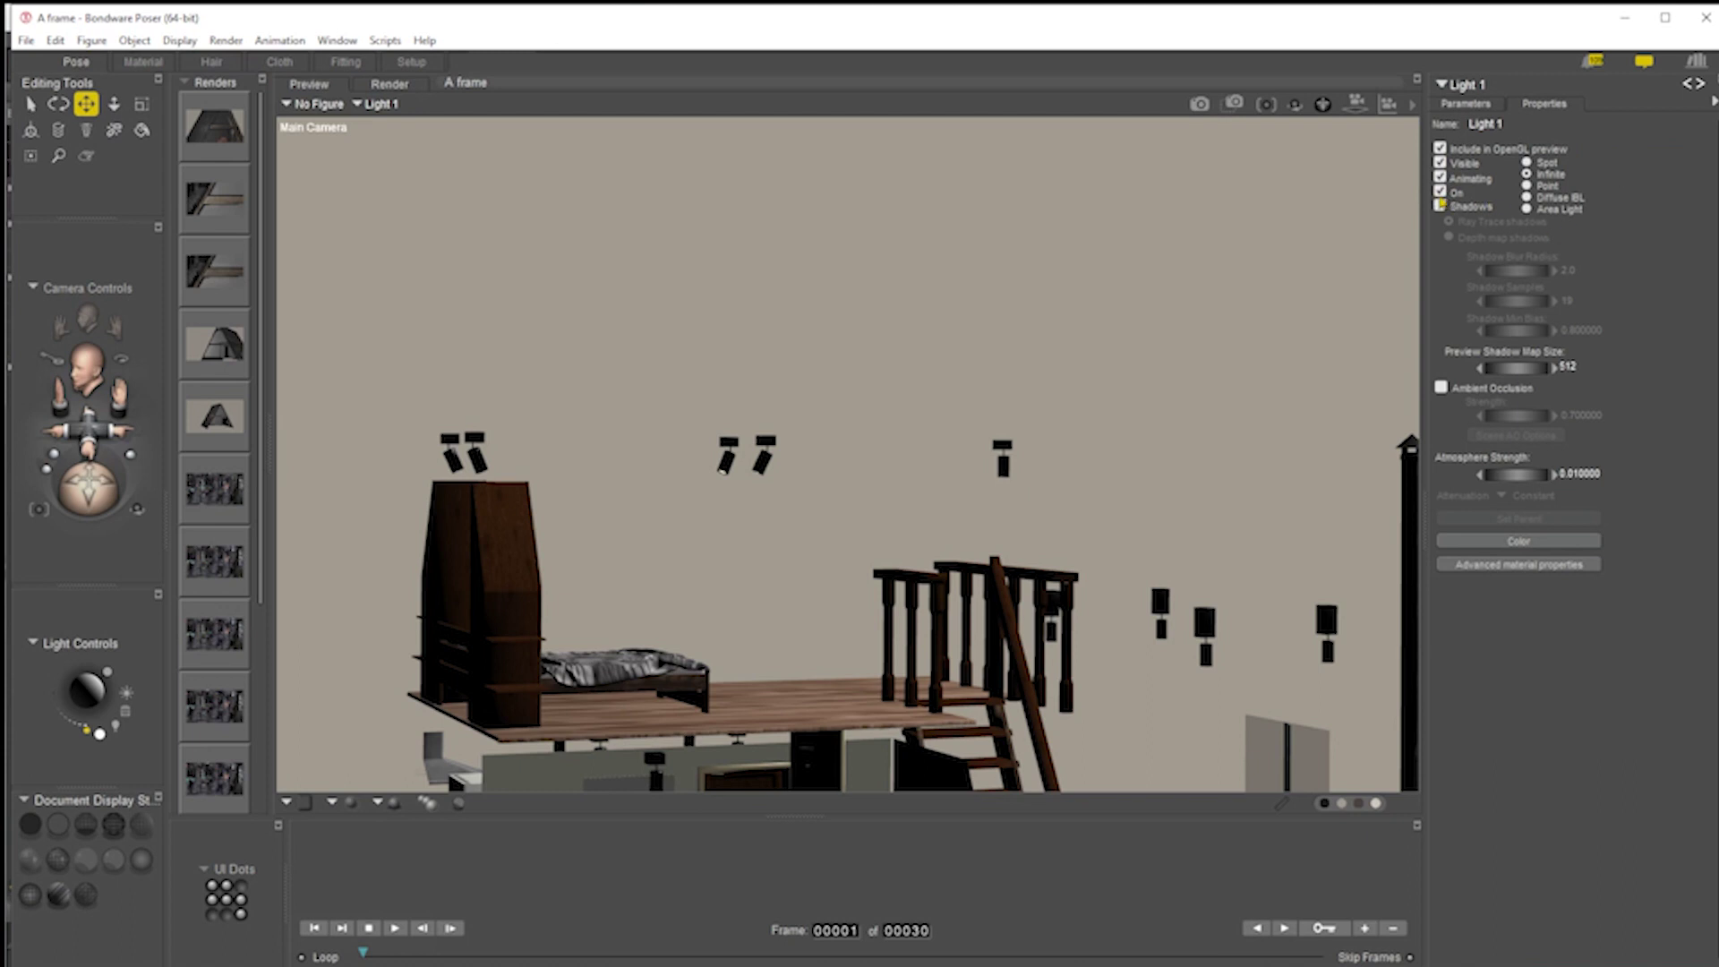
left_click(1439, 192)
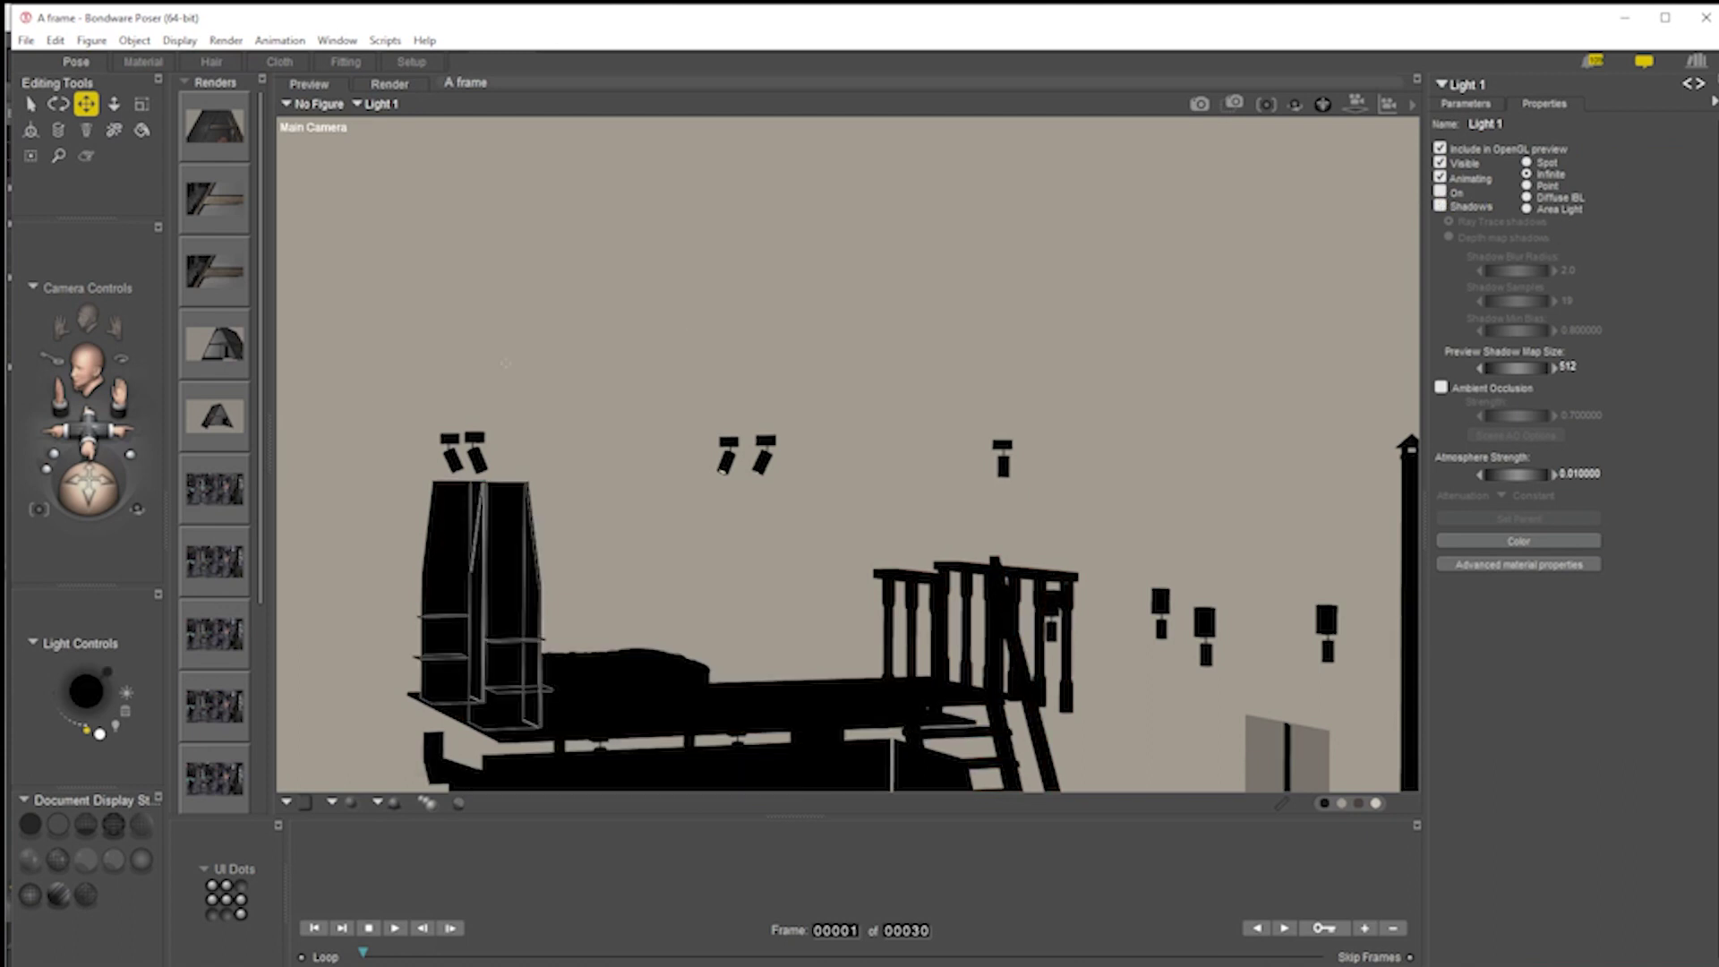
Render the loft from a raised angle with the Main Camera
left_click_drag(1322, 105, 1337, 75)
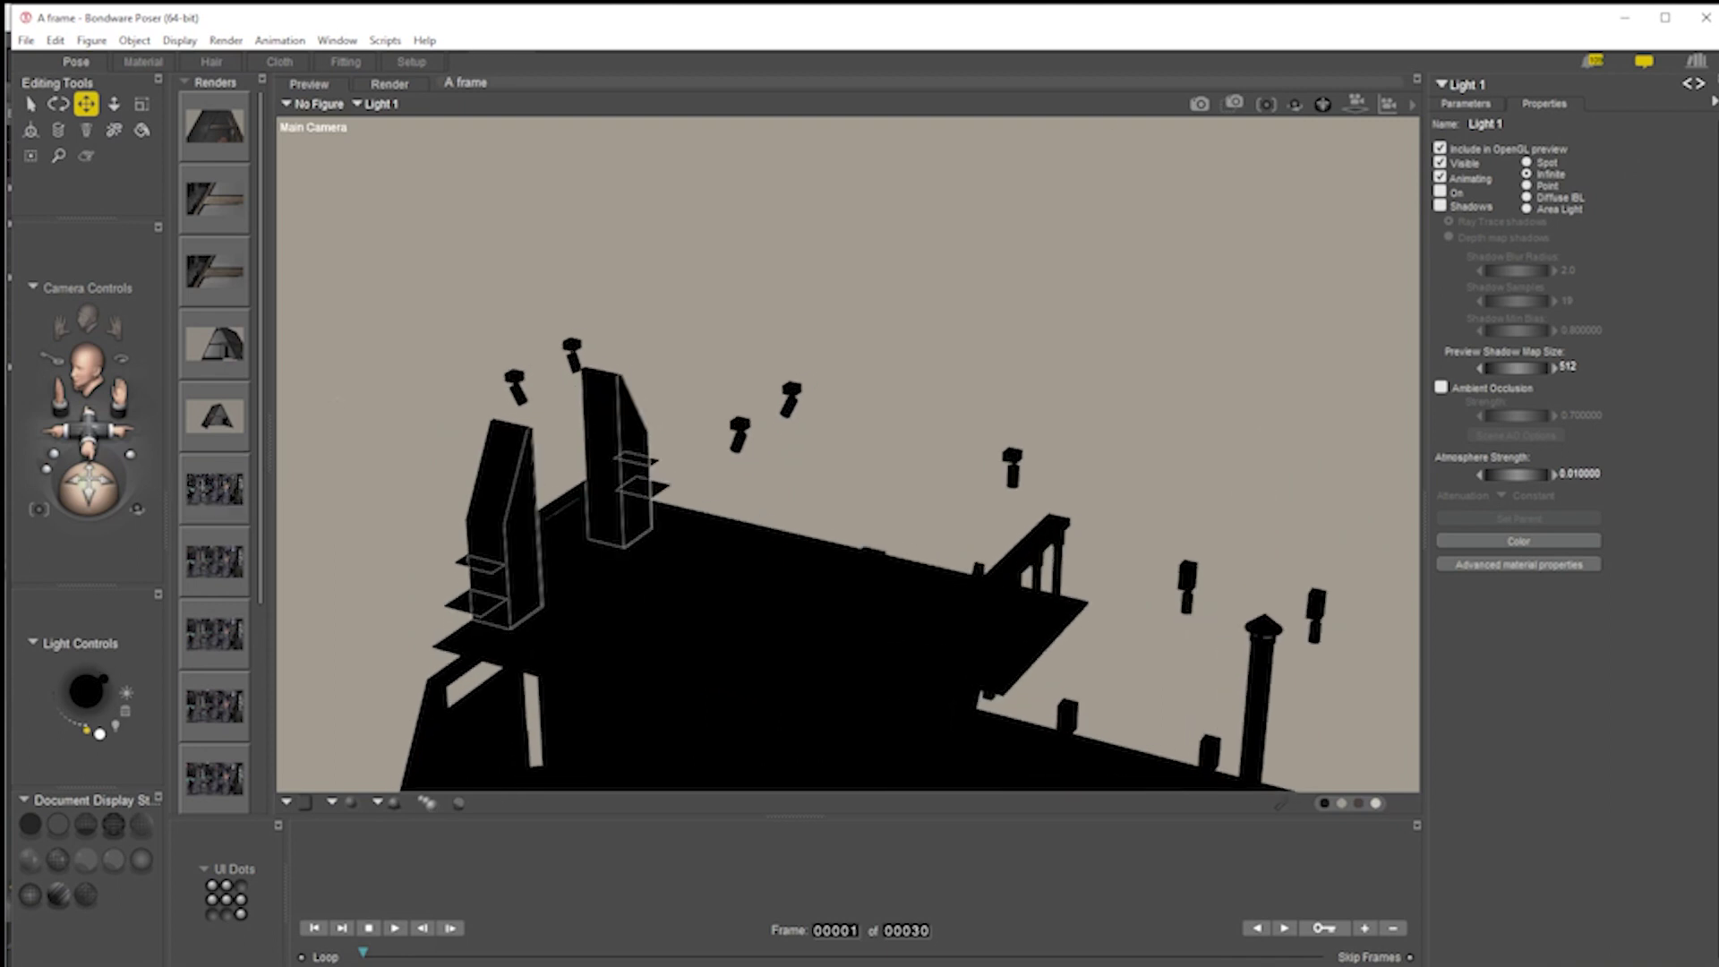
left_click(1201, 105)
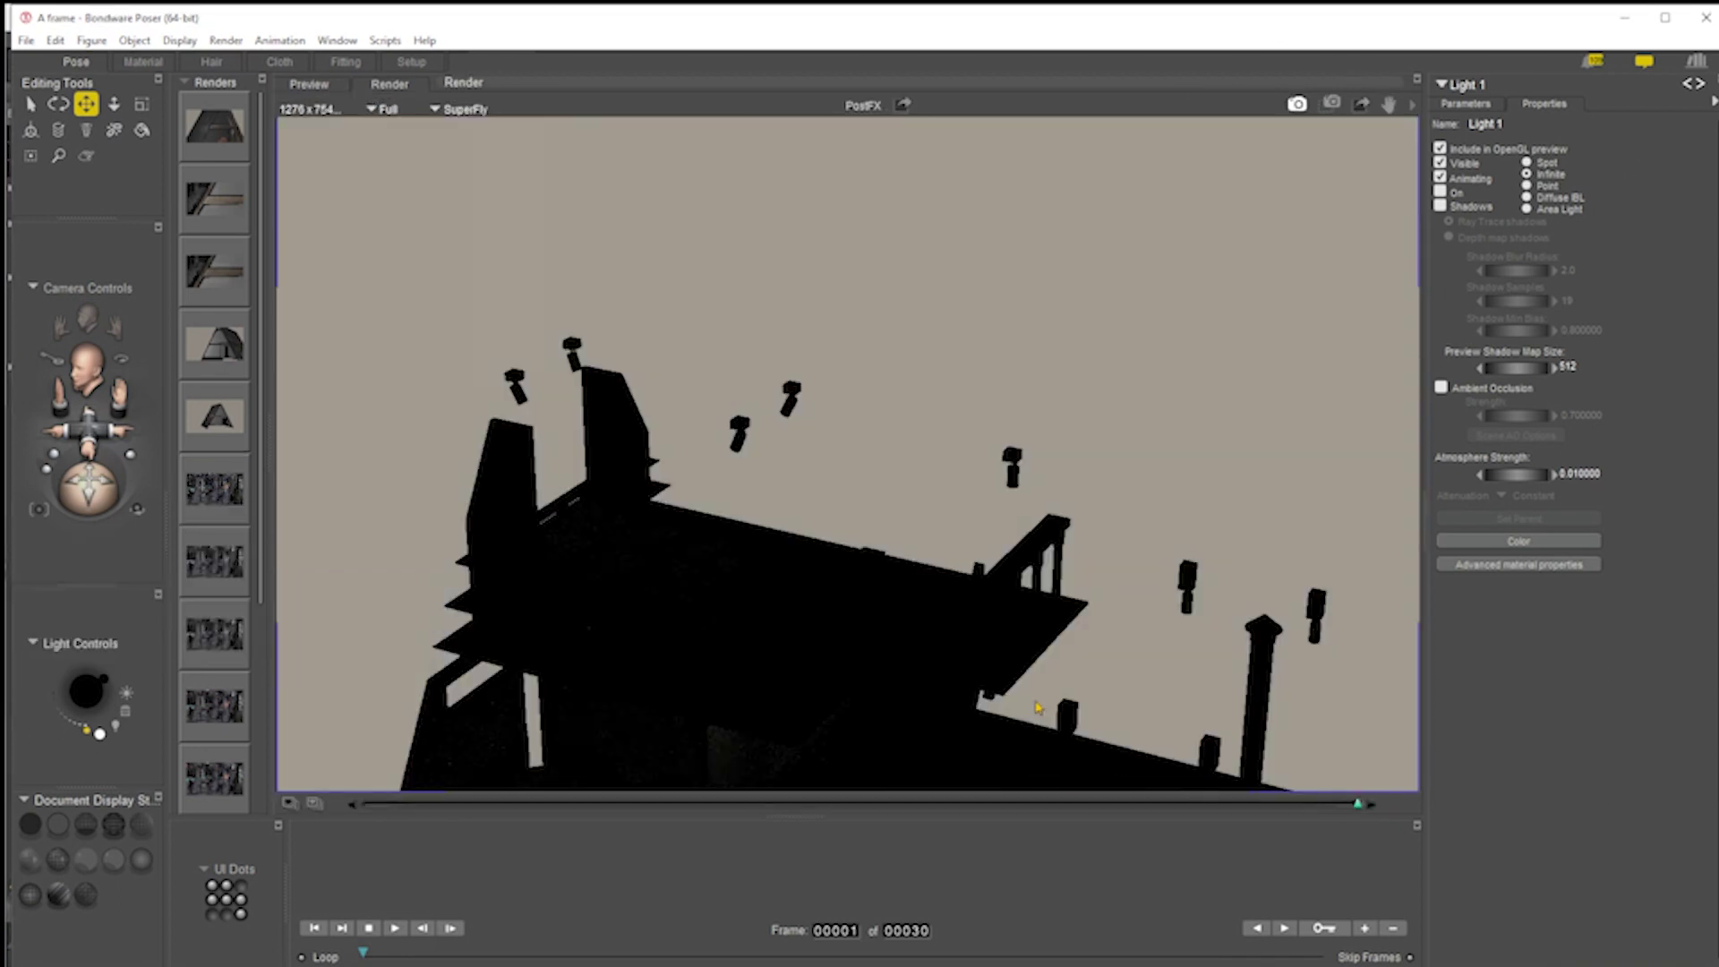
left_click(214, 634)
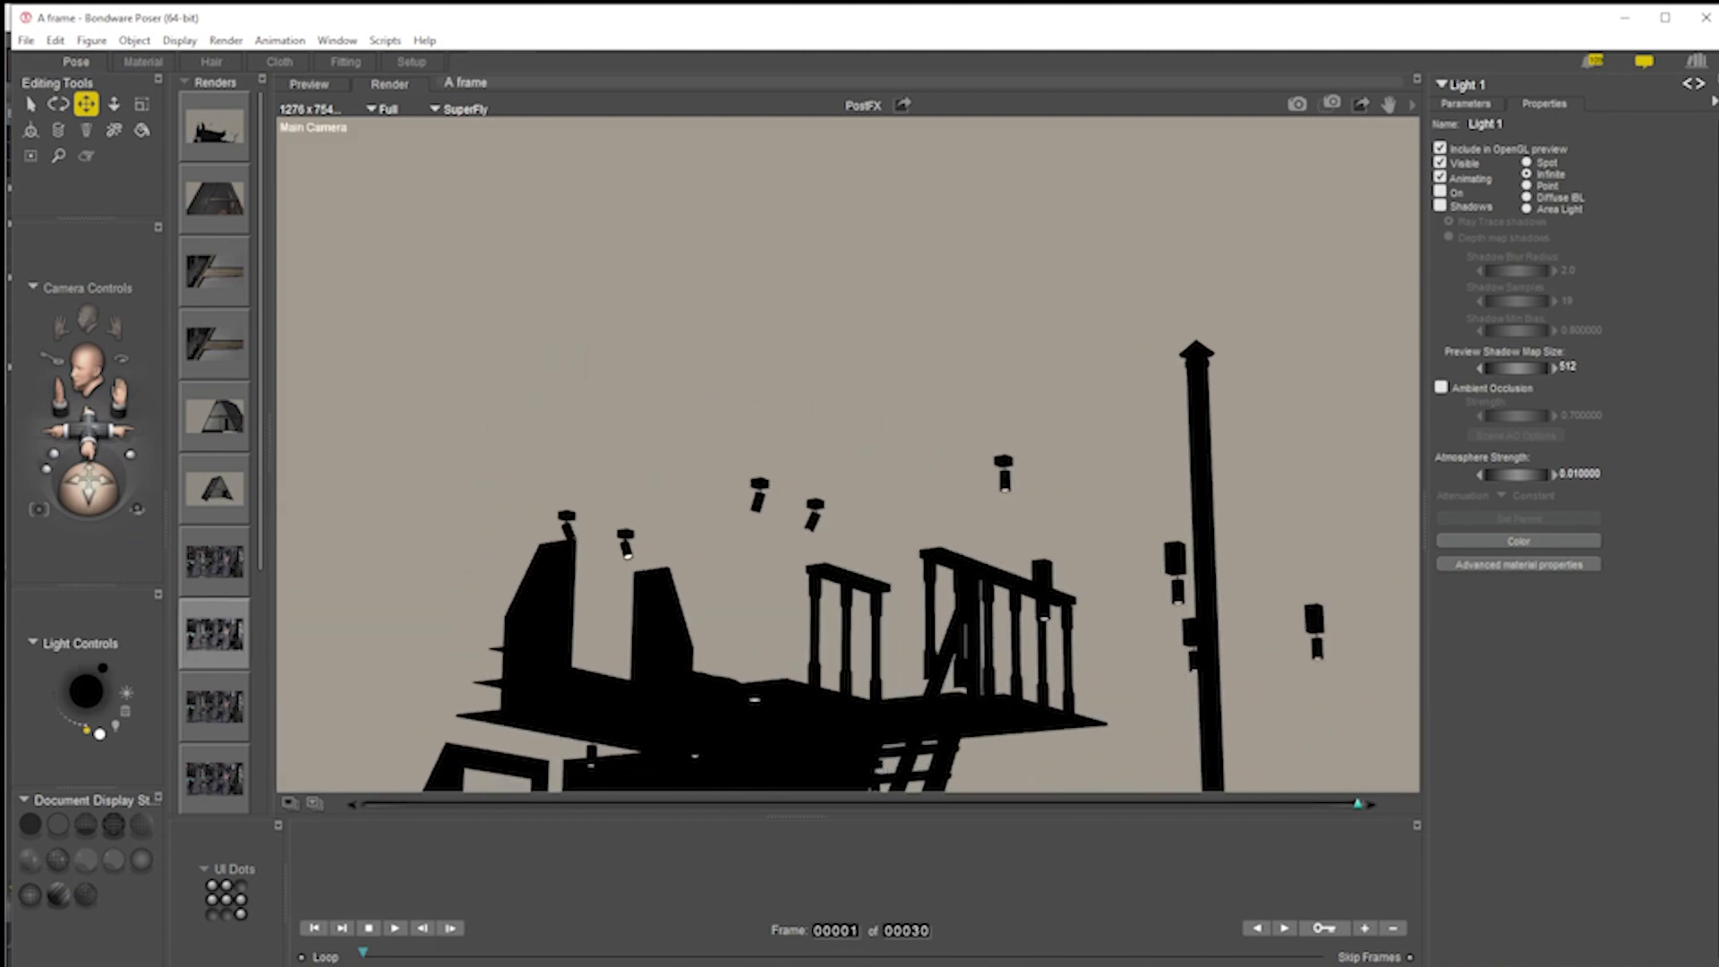
left_click_drag(88, 488, 88, 484)
In the Material room, set the Ambient_Value of the Lights prop's Light_Bedroom material to 100
left_click(144, 62)
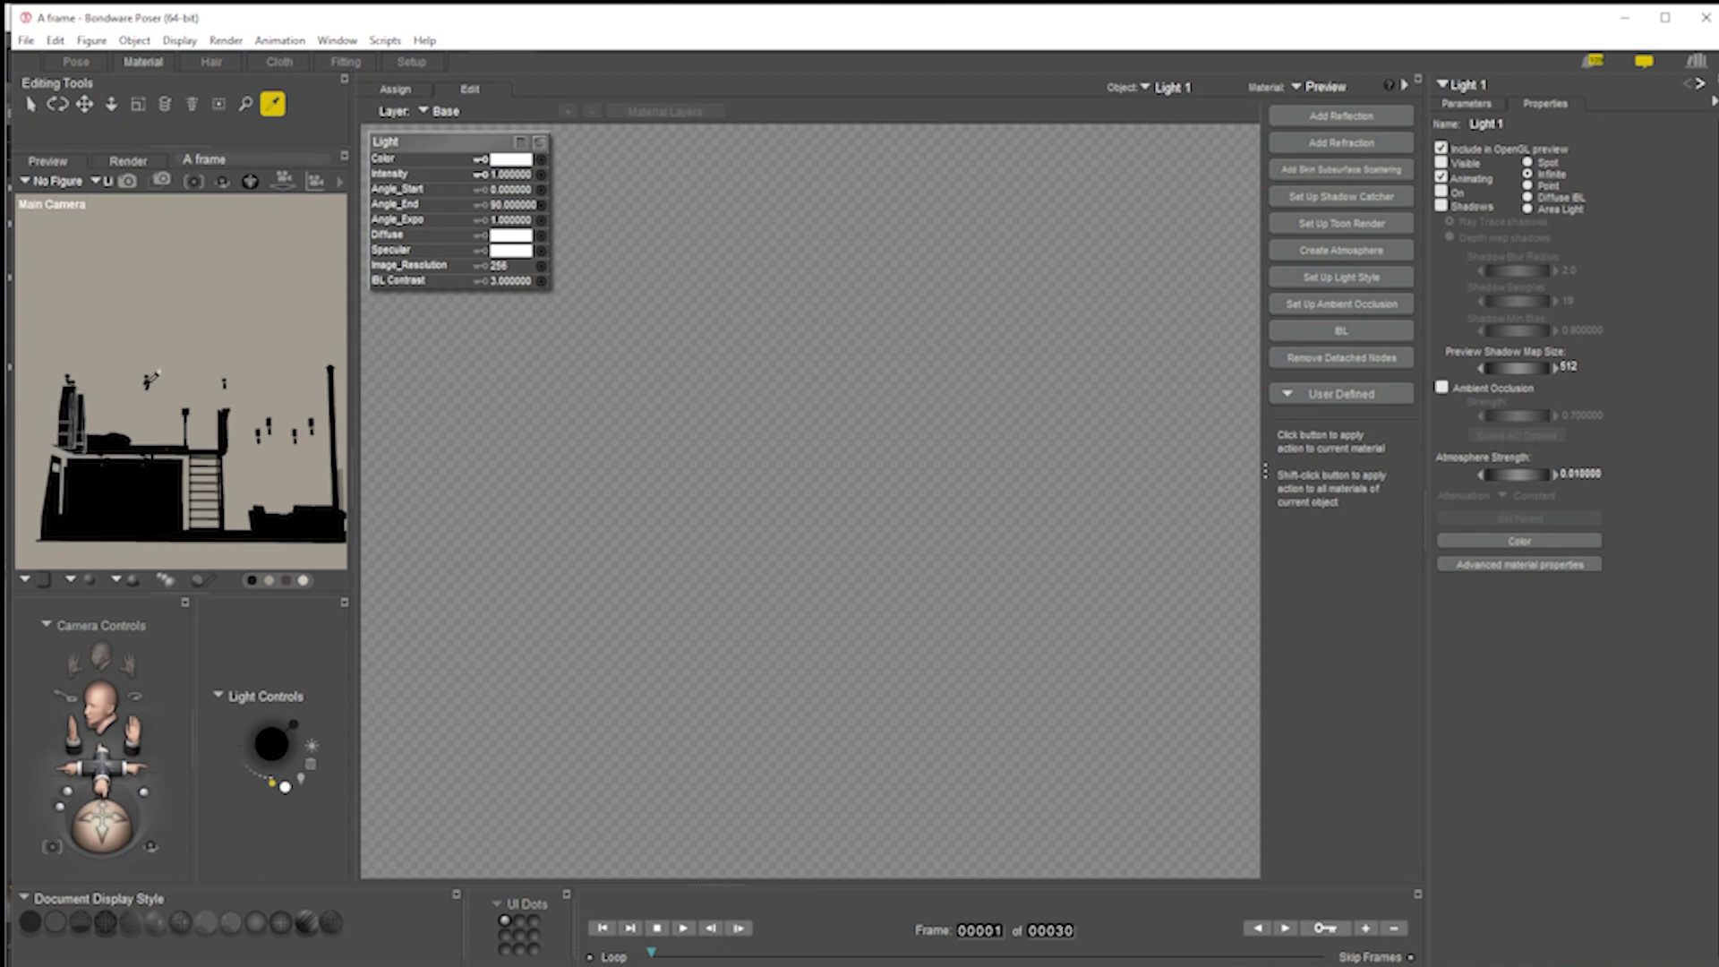
left_click(149, 380)
left_click(1479, 87)
left_click(1363, 83)
left_click(1363, 82)
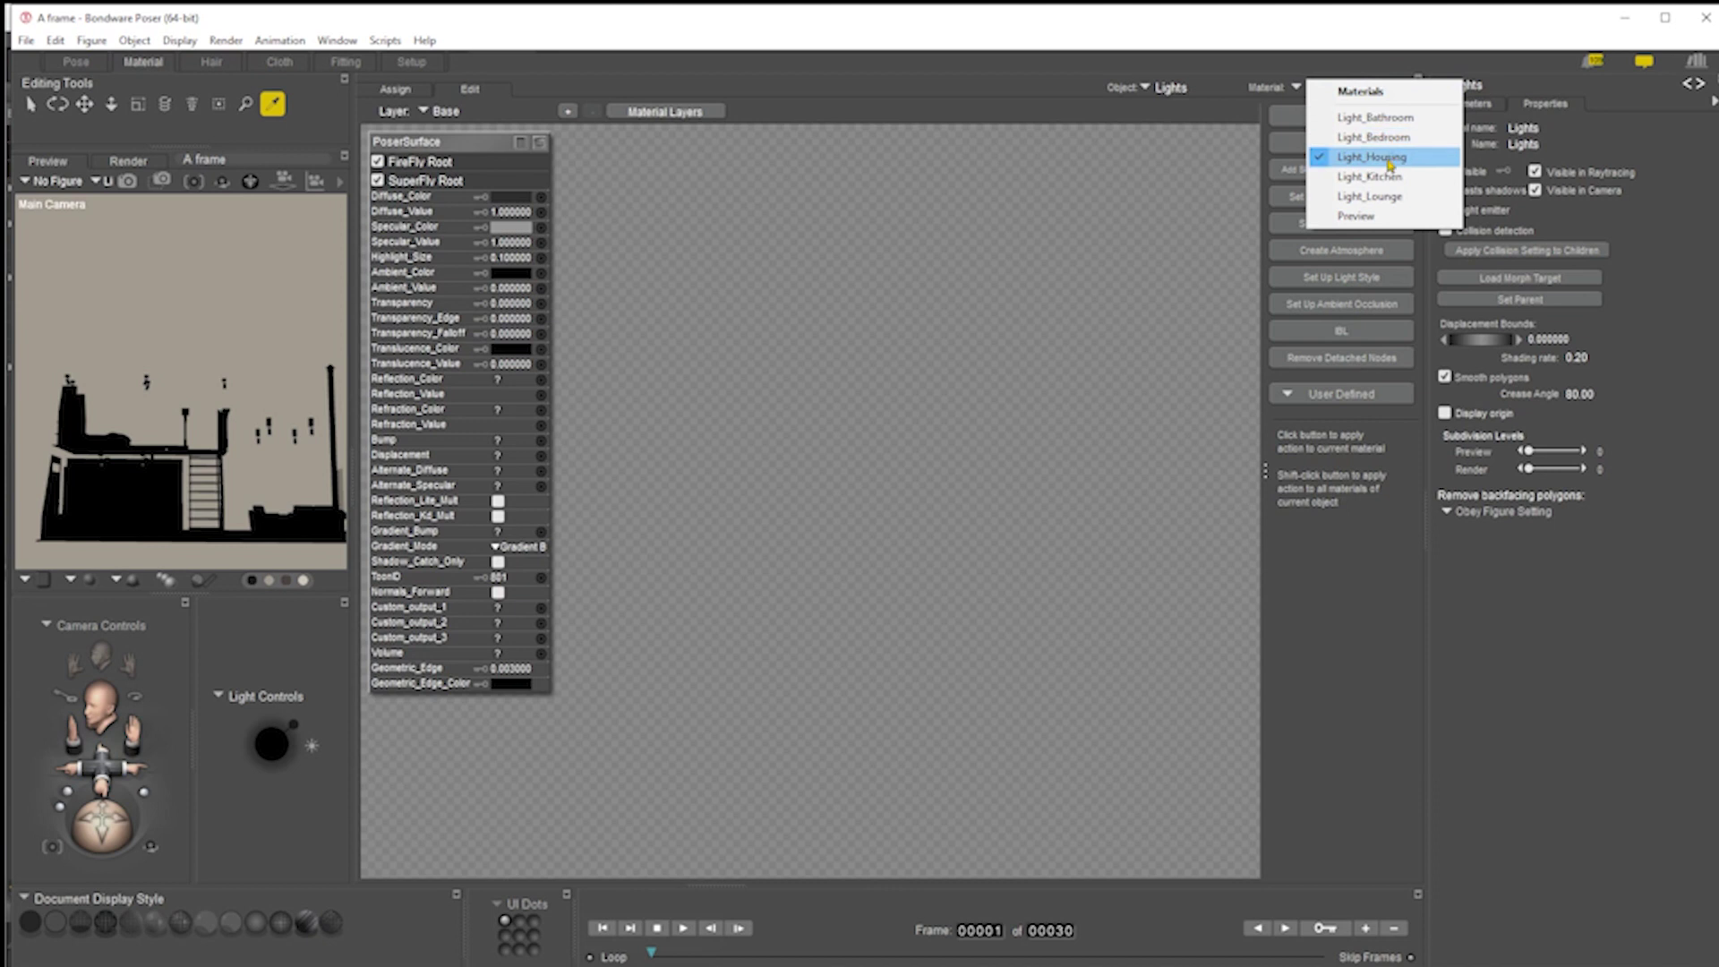
left_click(1373, 137)
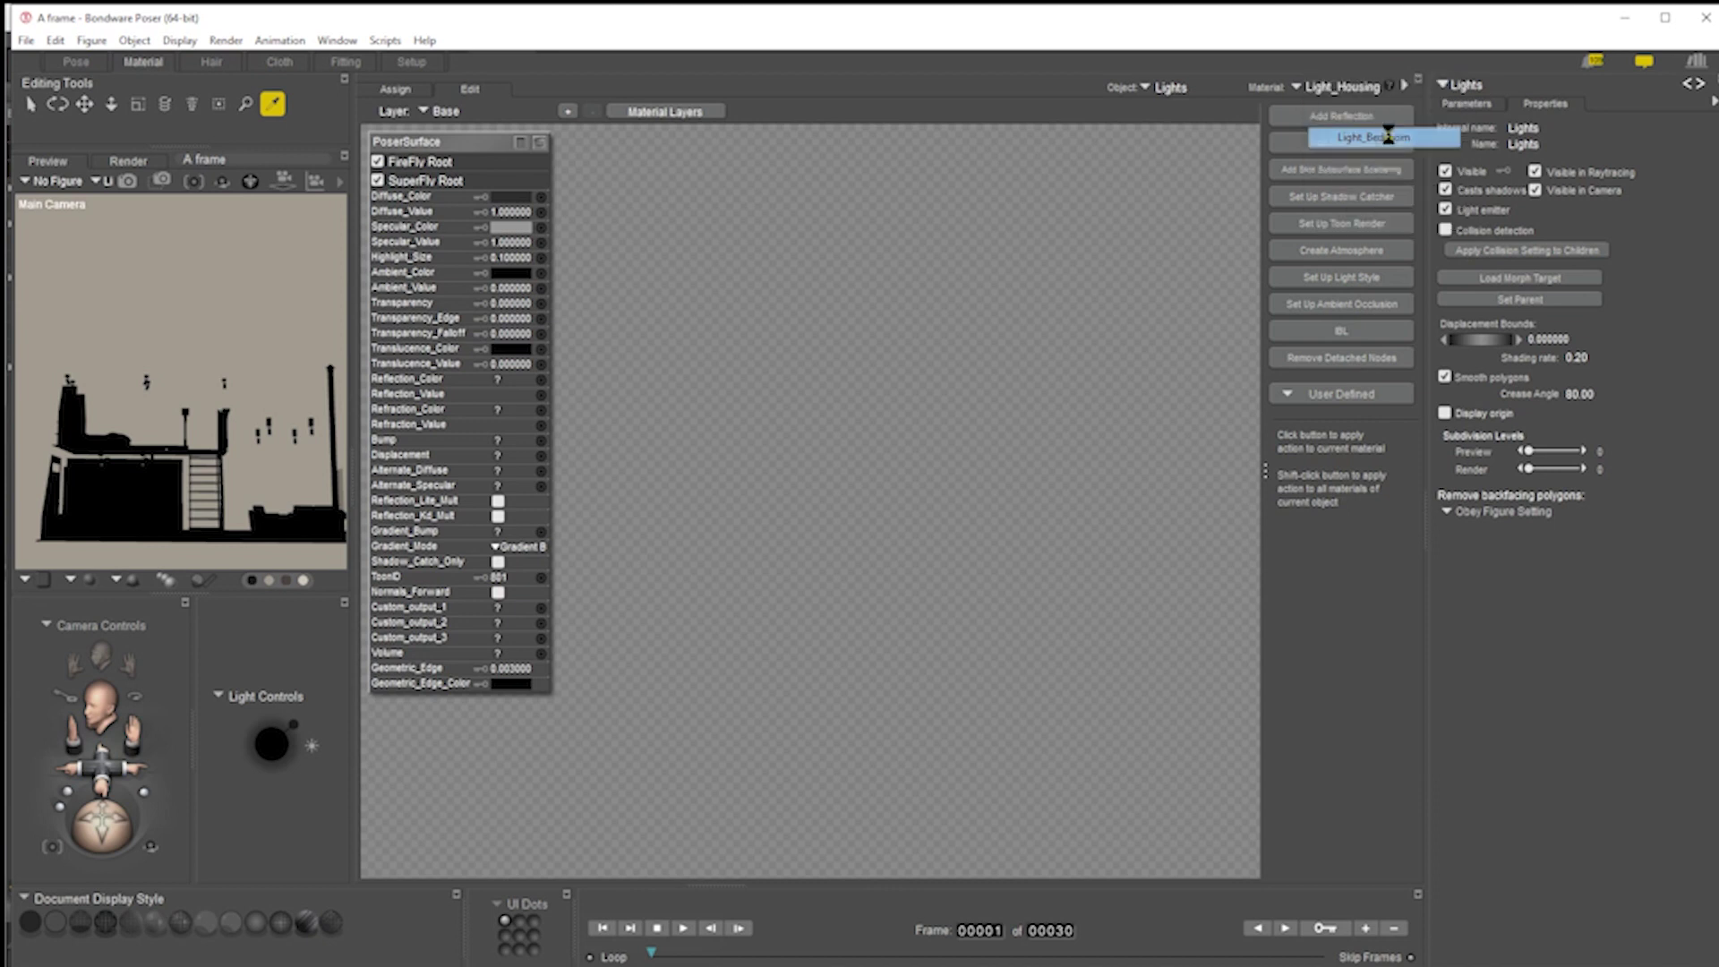
left_click(512, 289)
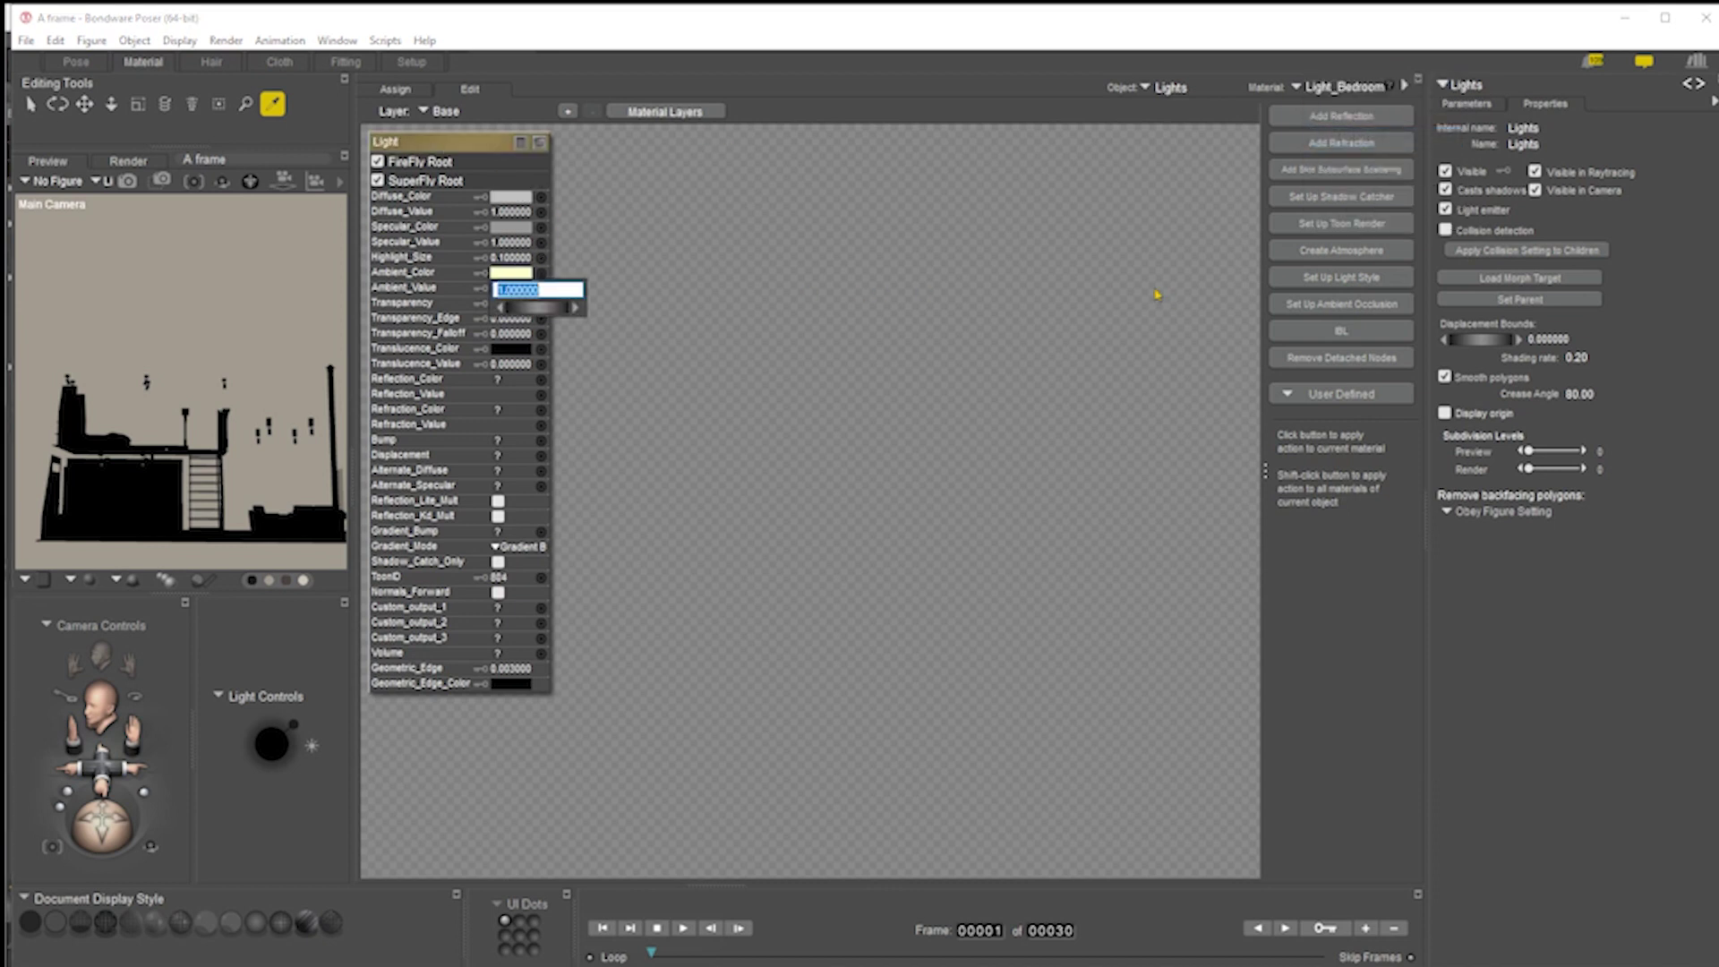
type("1")
key("Return")
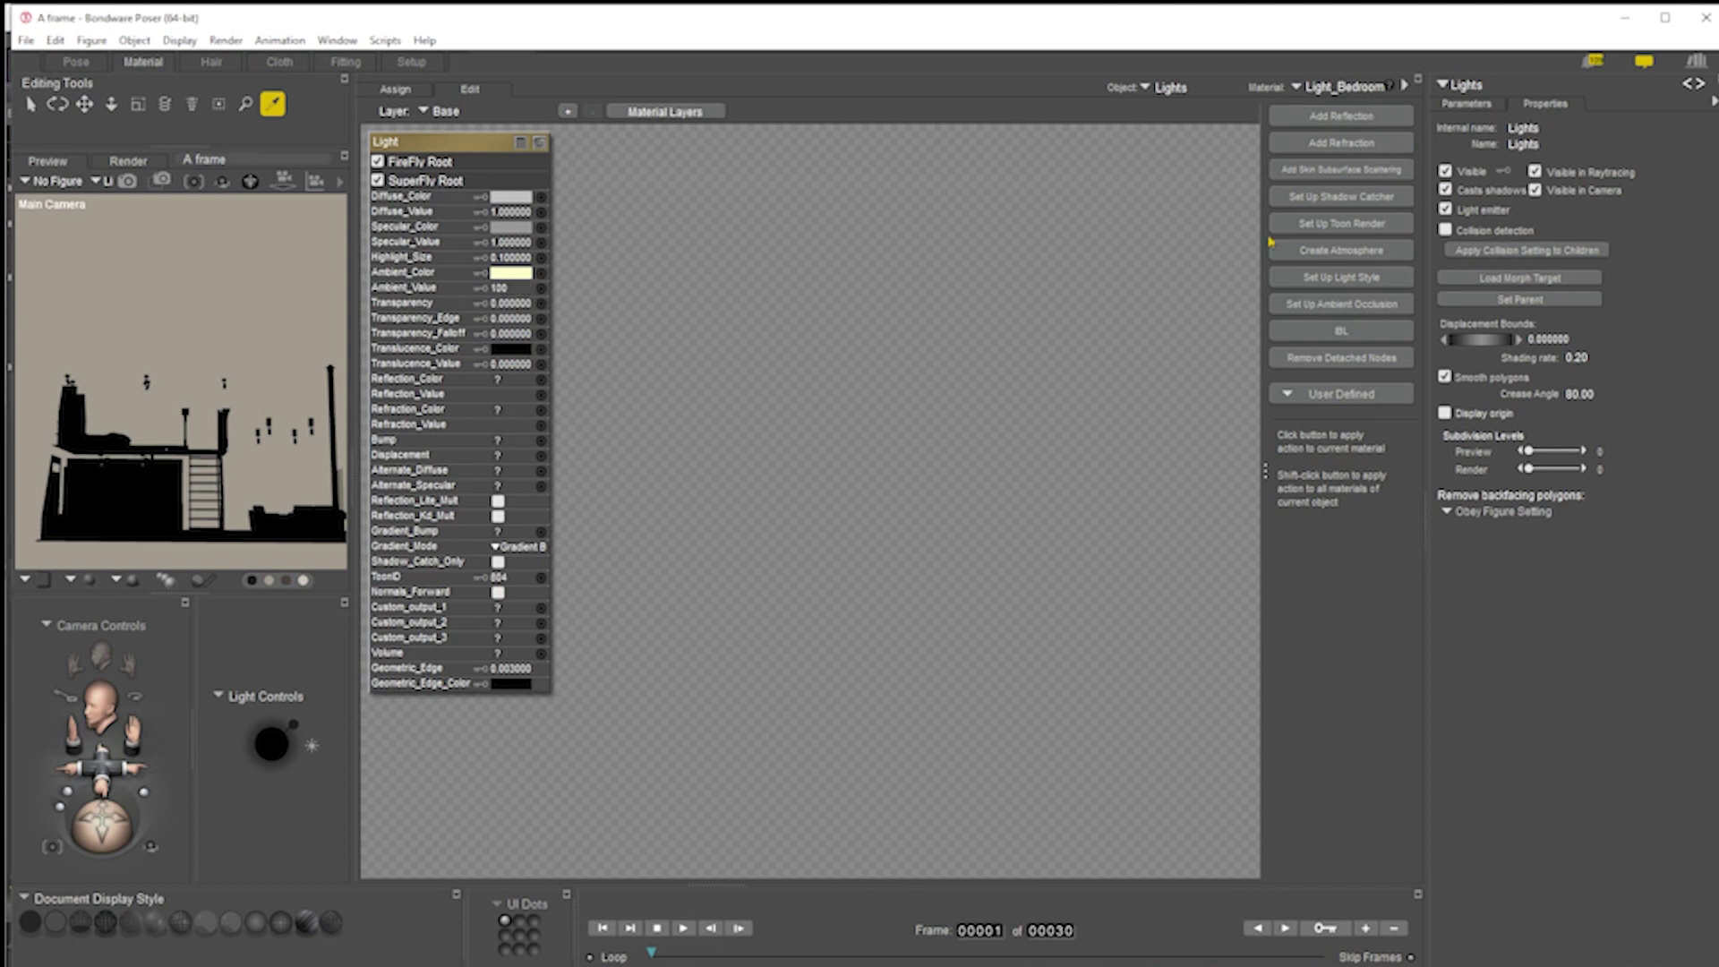
Go back to the Pose room and area-render the bedroom platform with its spotlights and ladder
left_click(79, 61)
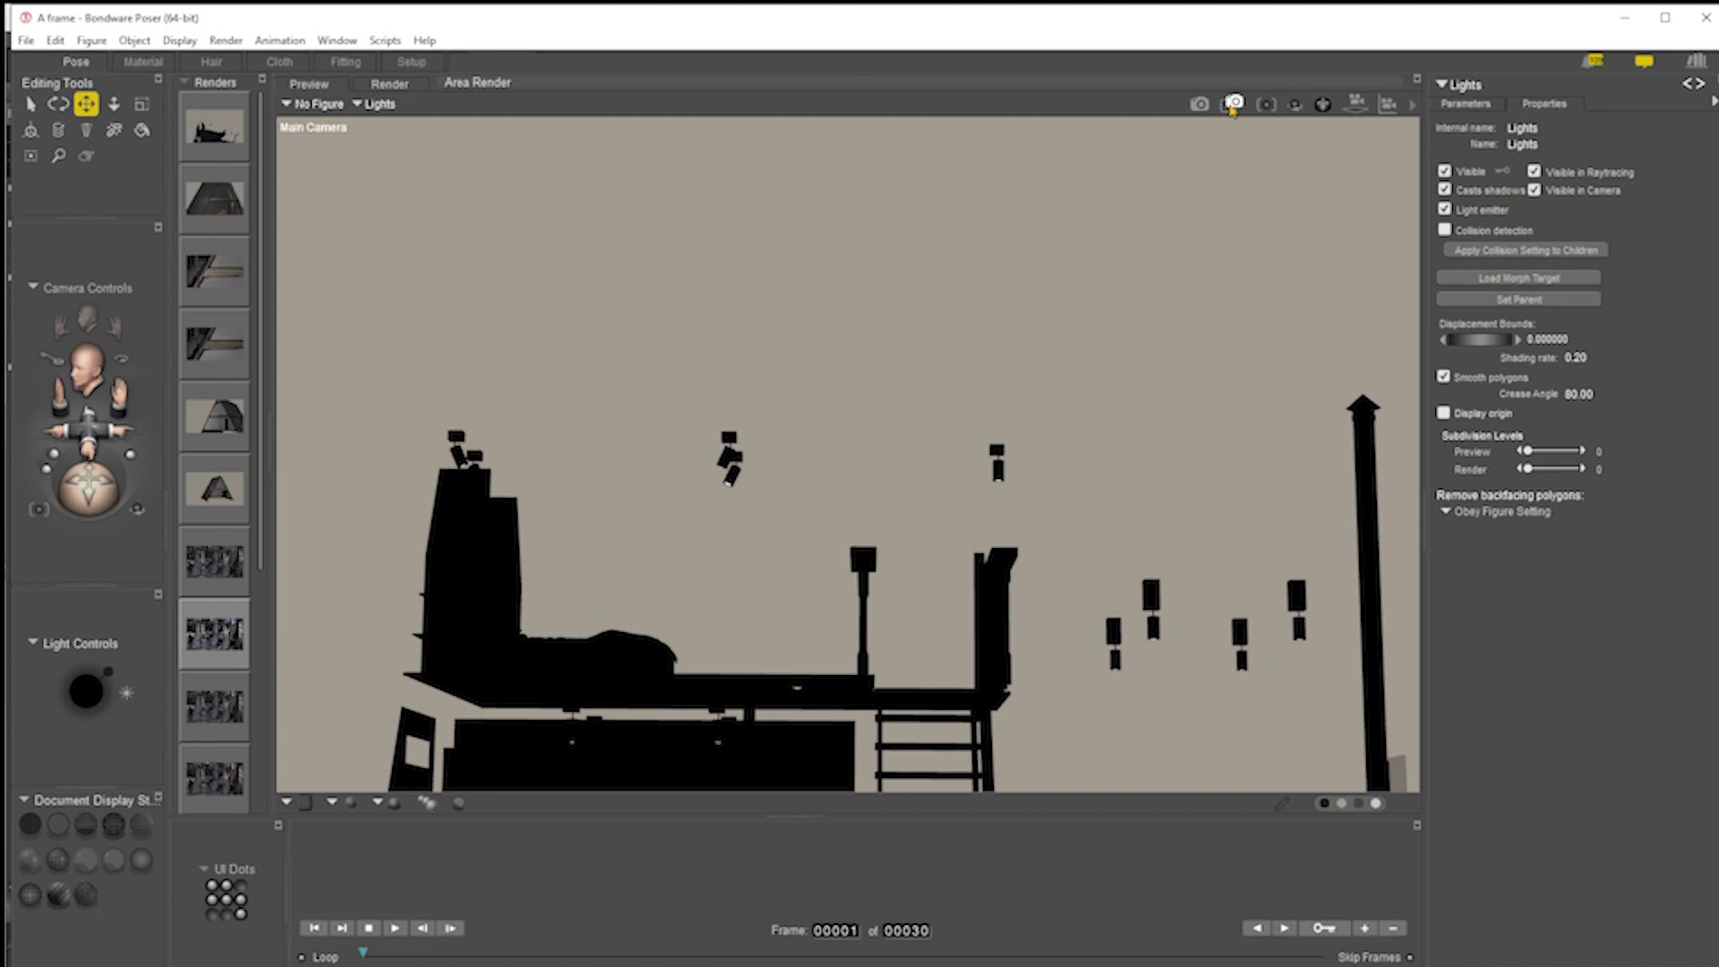
left_click_drag(395, 333, 1093, 744)
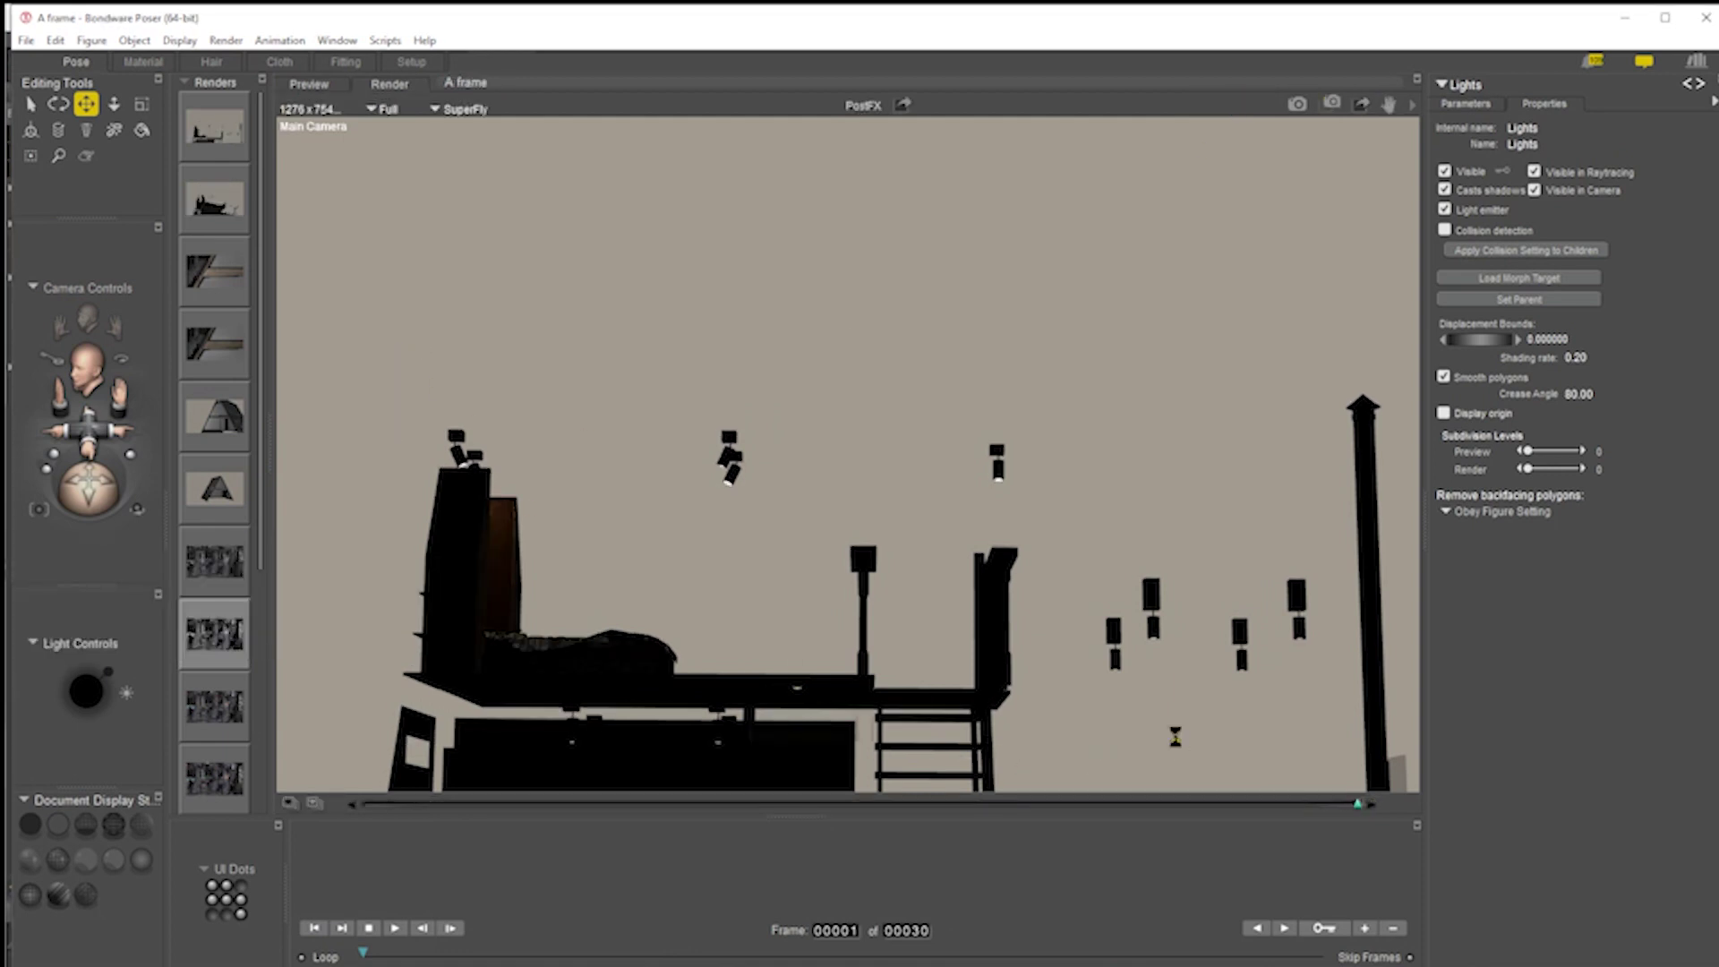
left_click(215, 488)
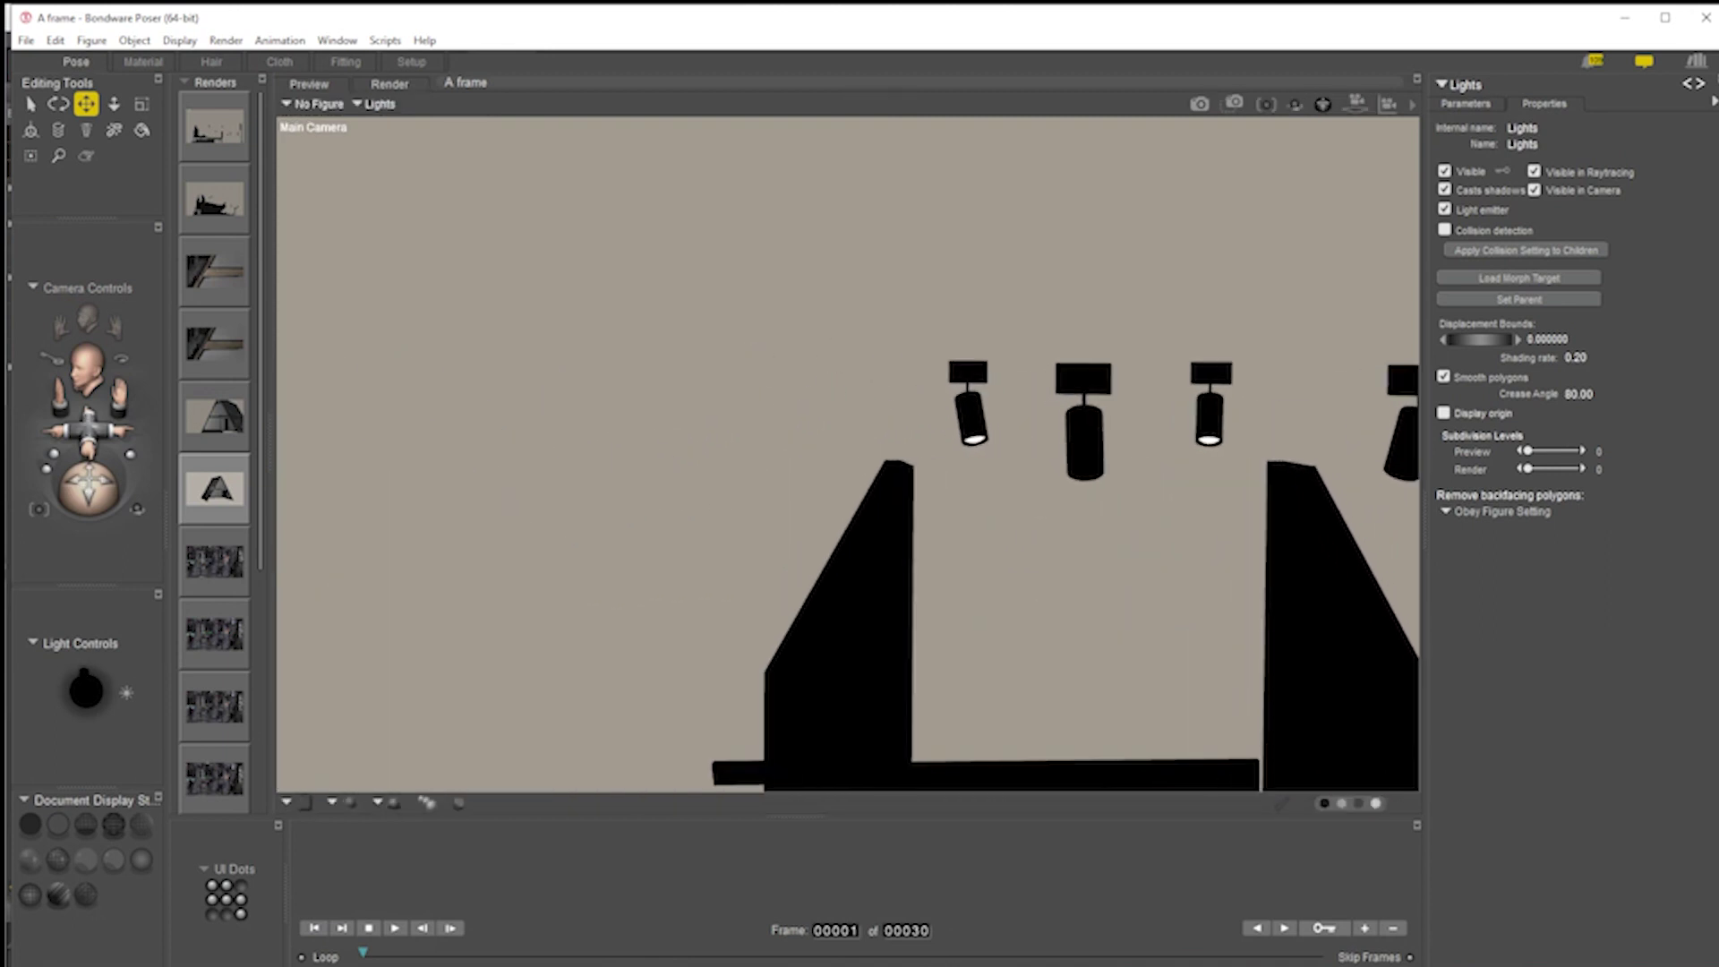
Frame the spotlights above the bed from the front and render that view in full
left_click(215, 270)
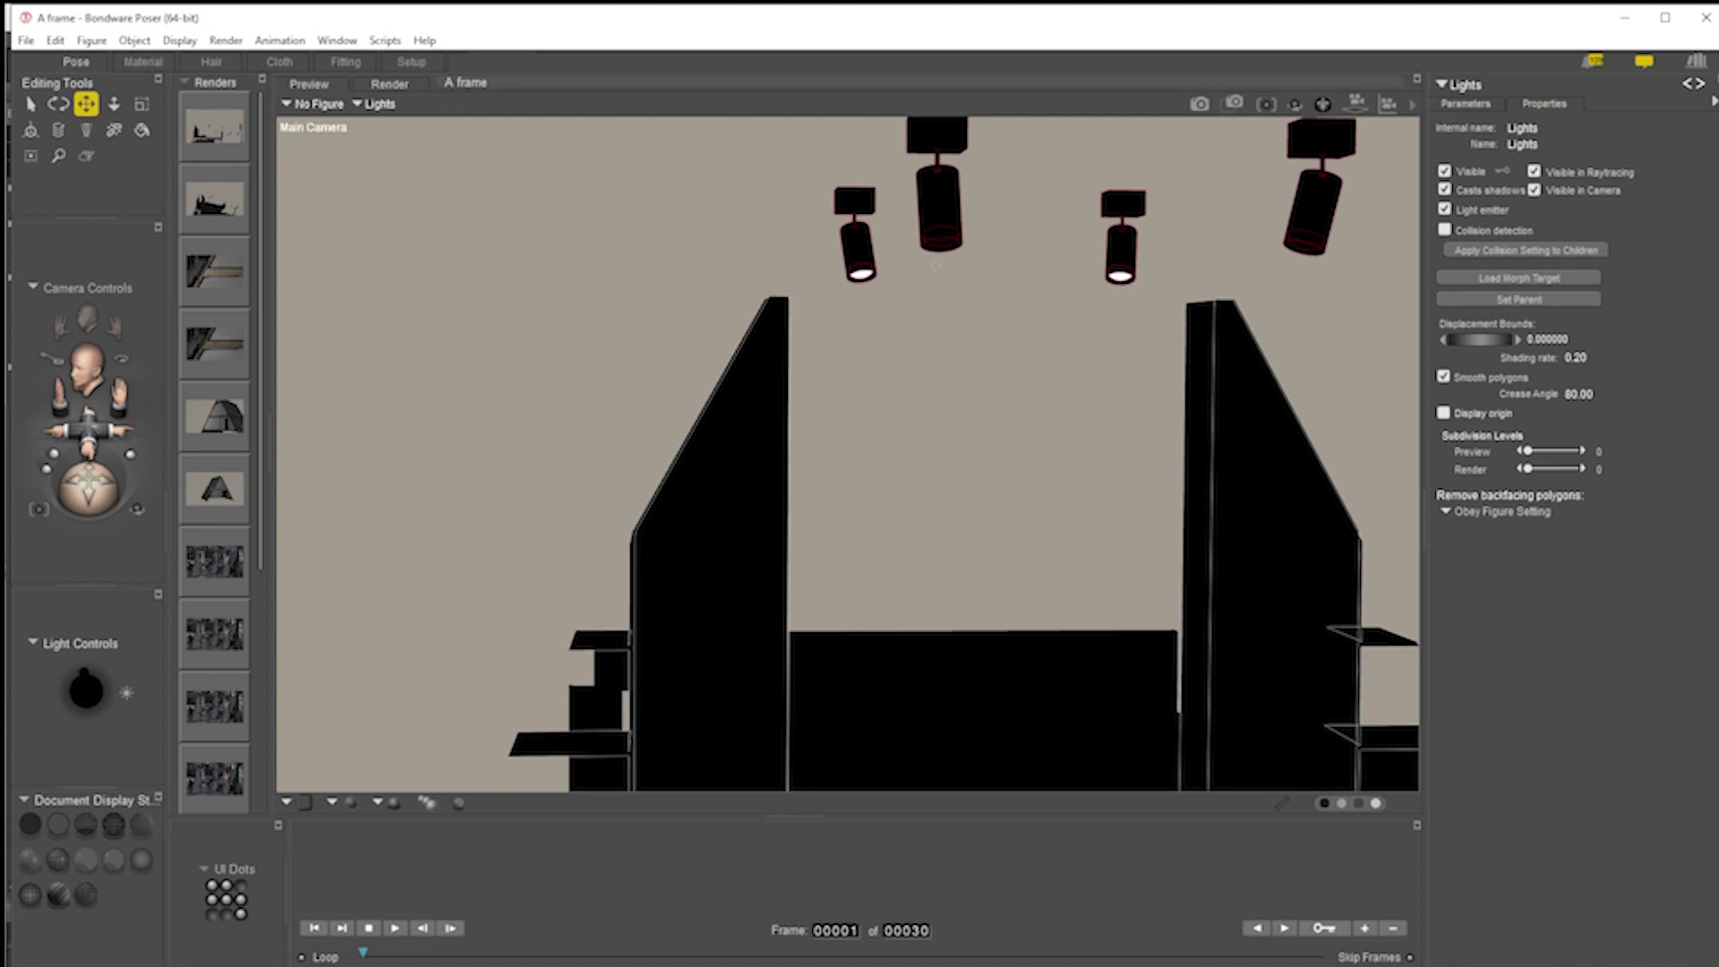
left_click(1200, 104)
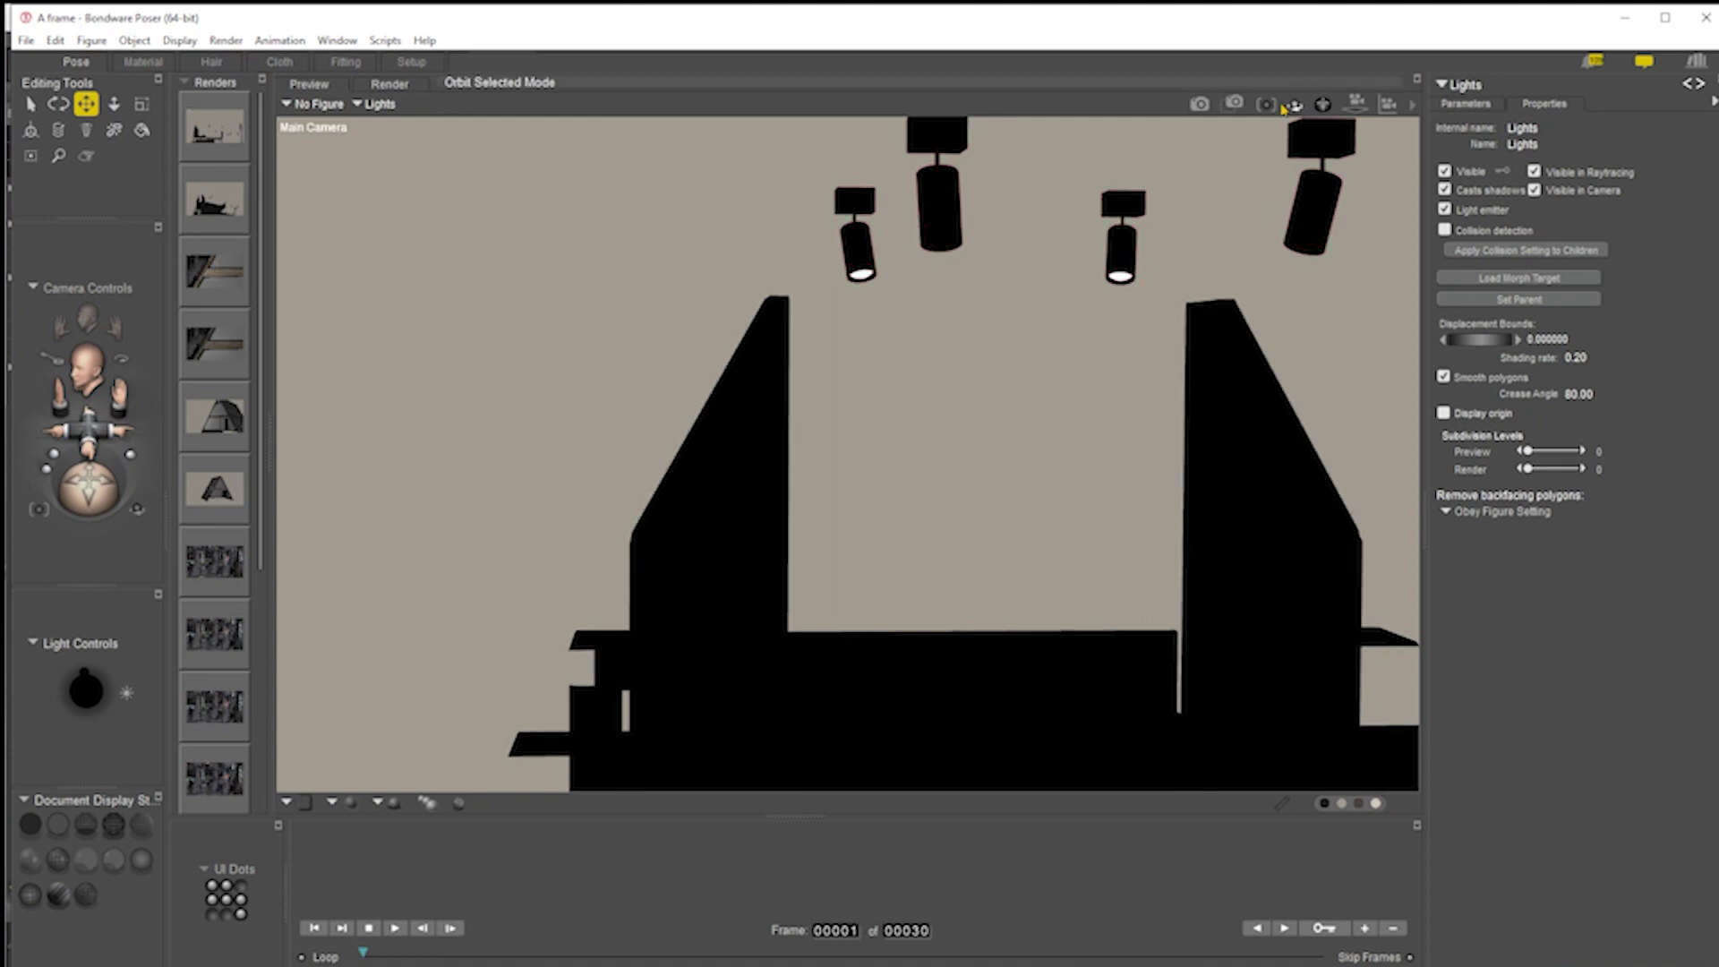
left_click(1199, 104)
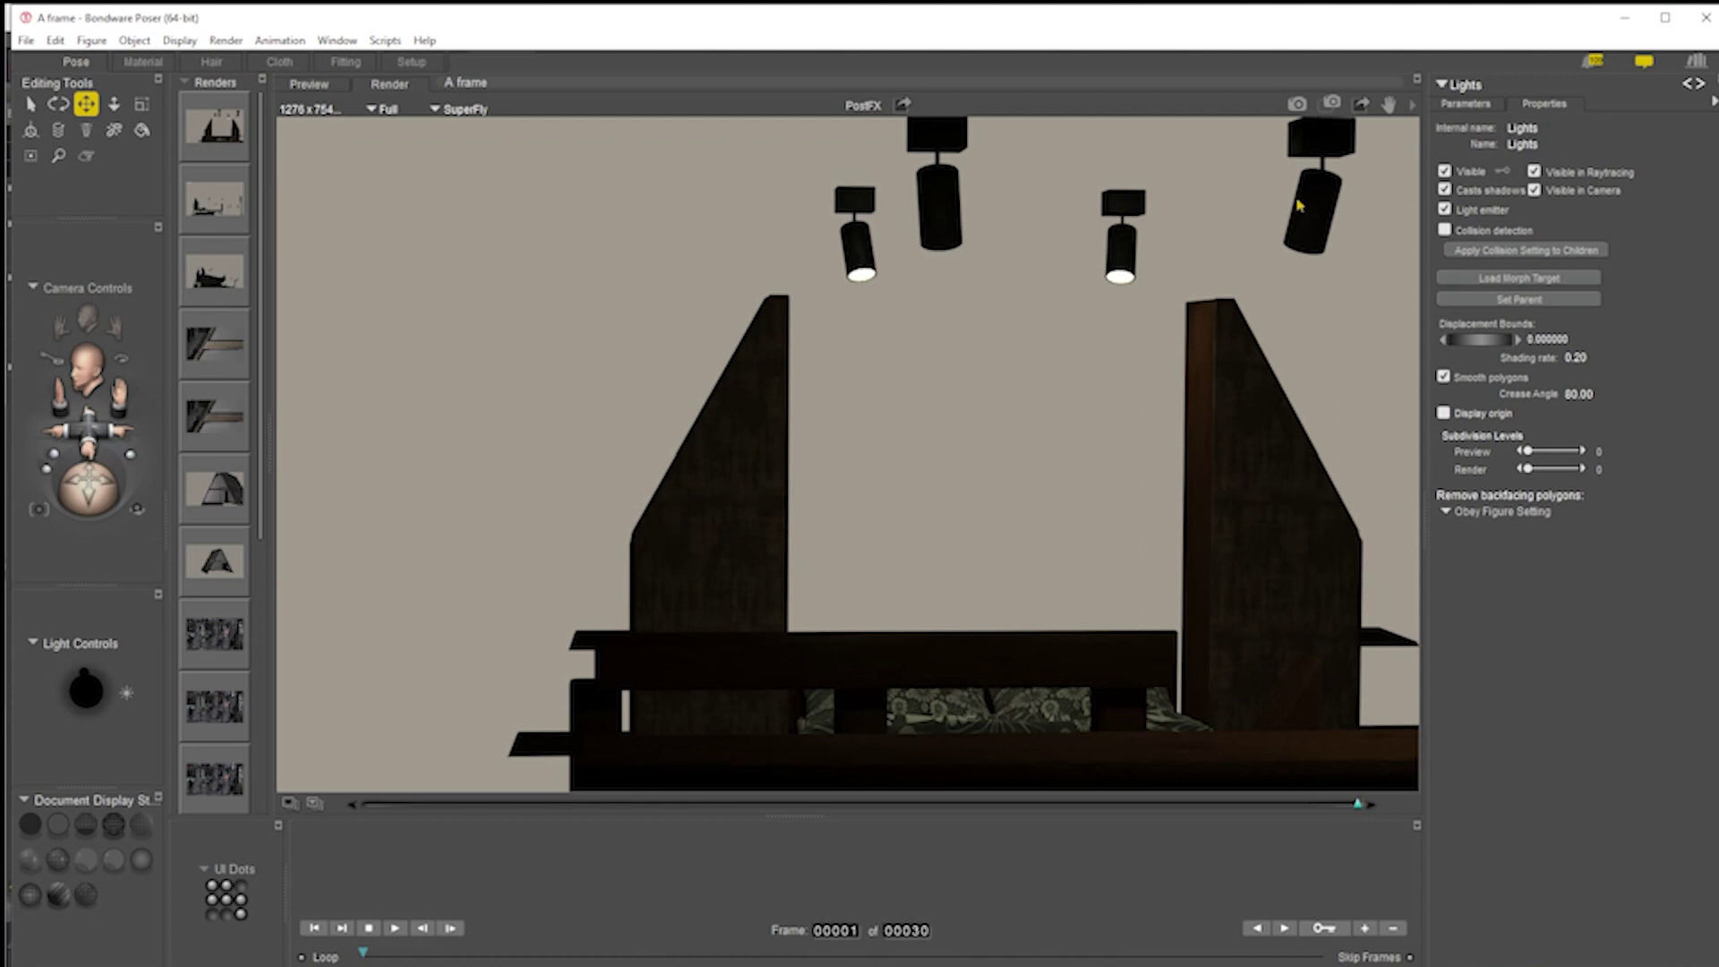
Set the Light_Bedroom material's Ambient_Value to 10000 and render the bedroom view again from the Pose room
left_click(144, 66)
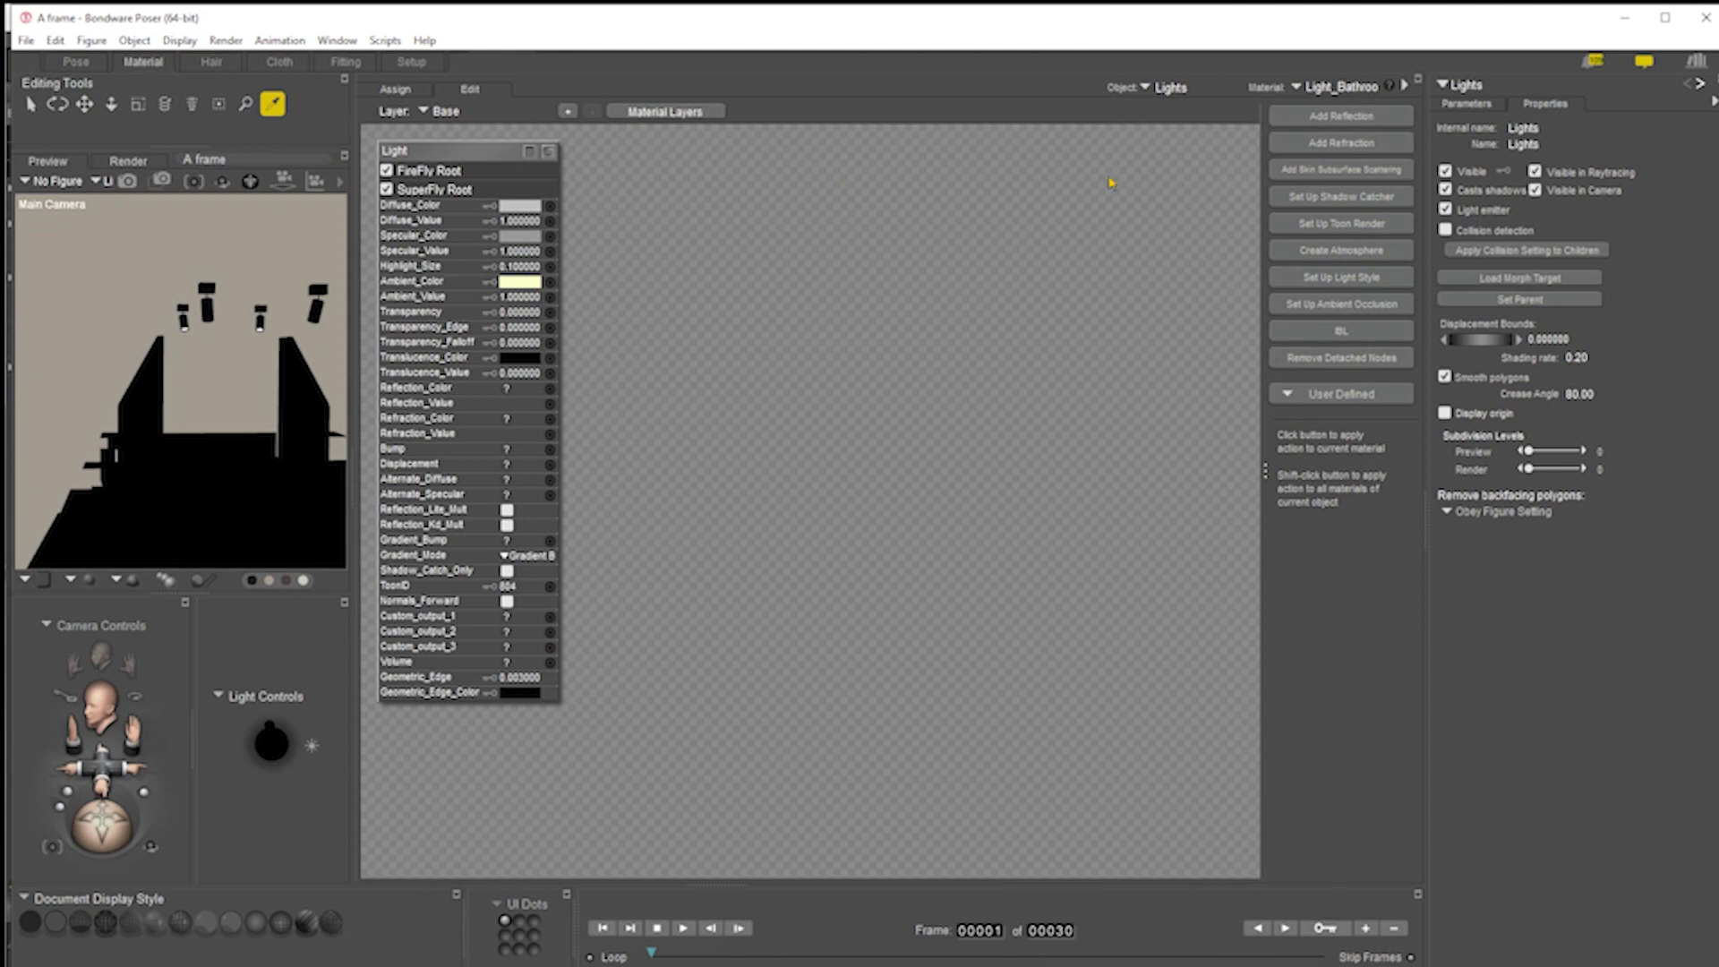
left_click(1360, 88)
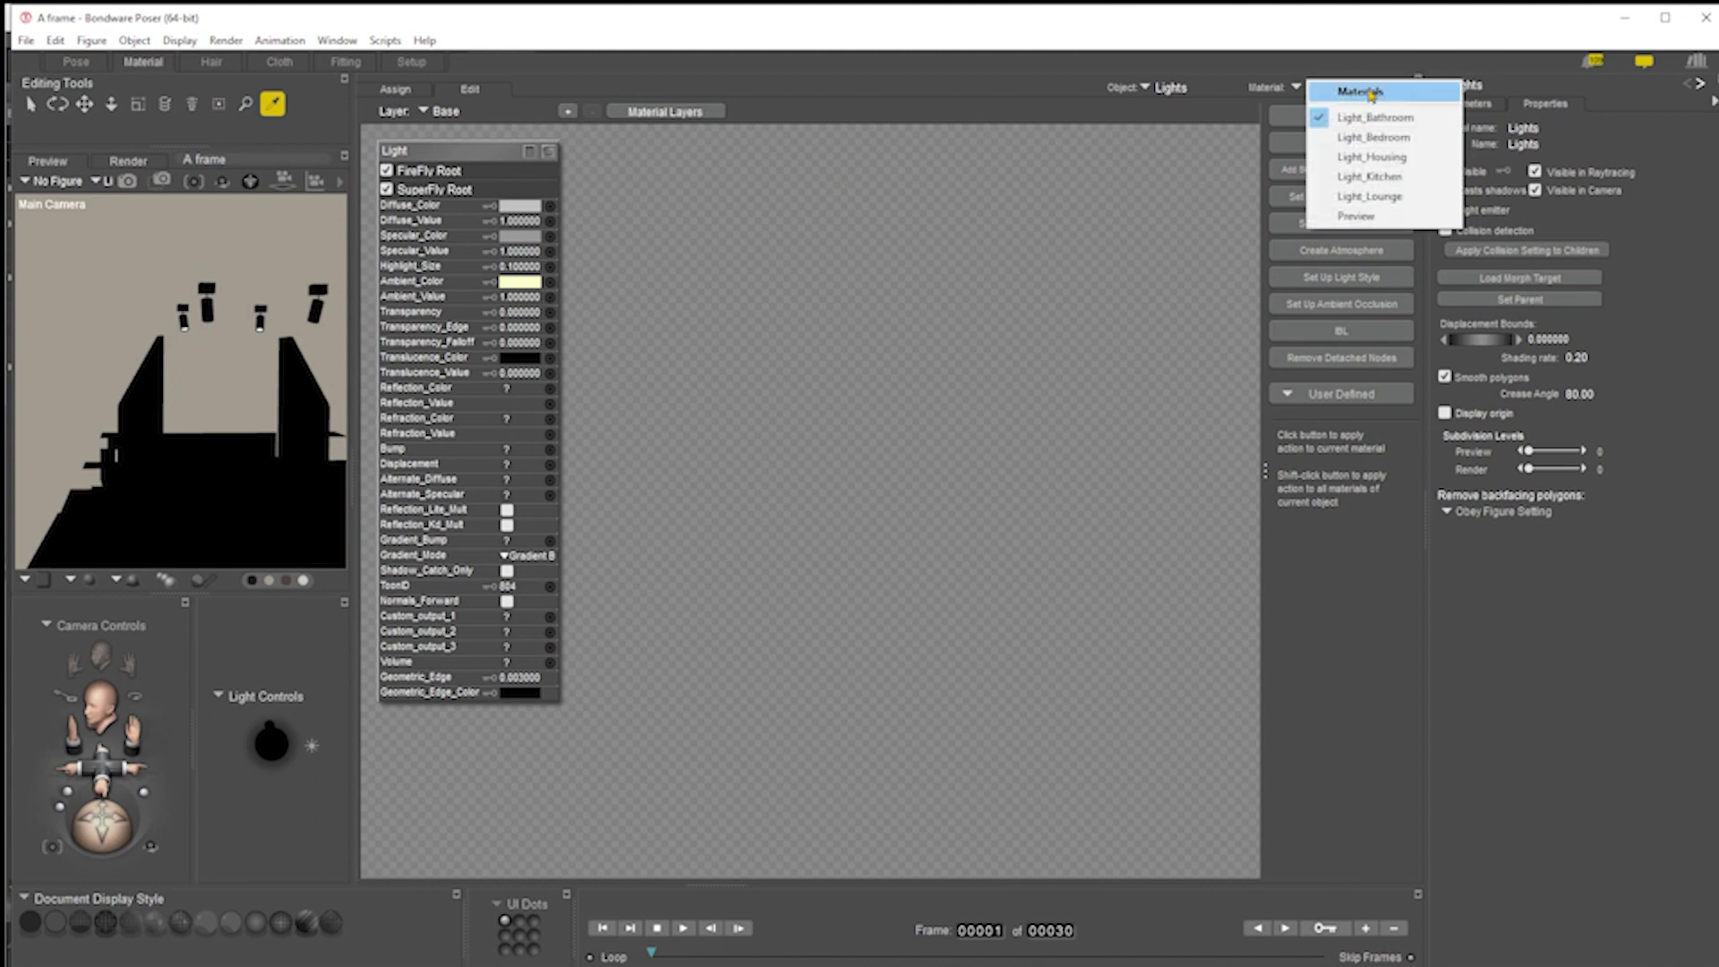
left_click(1401, 154)
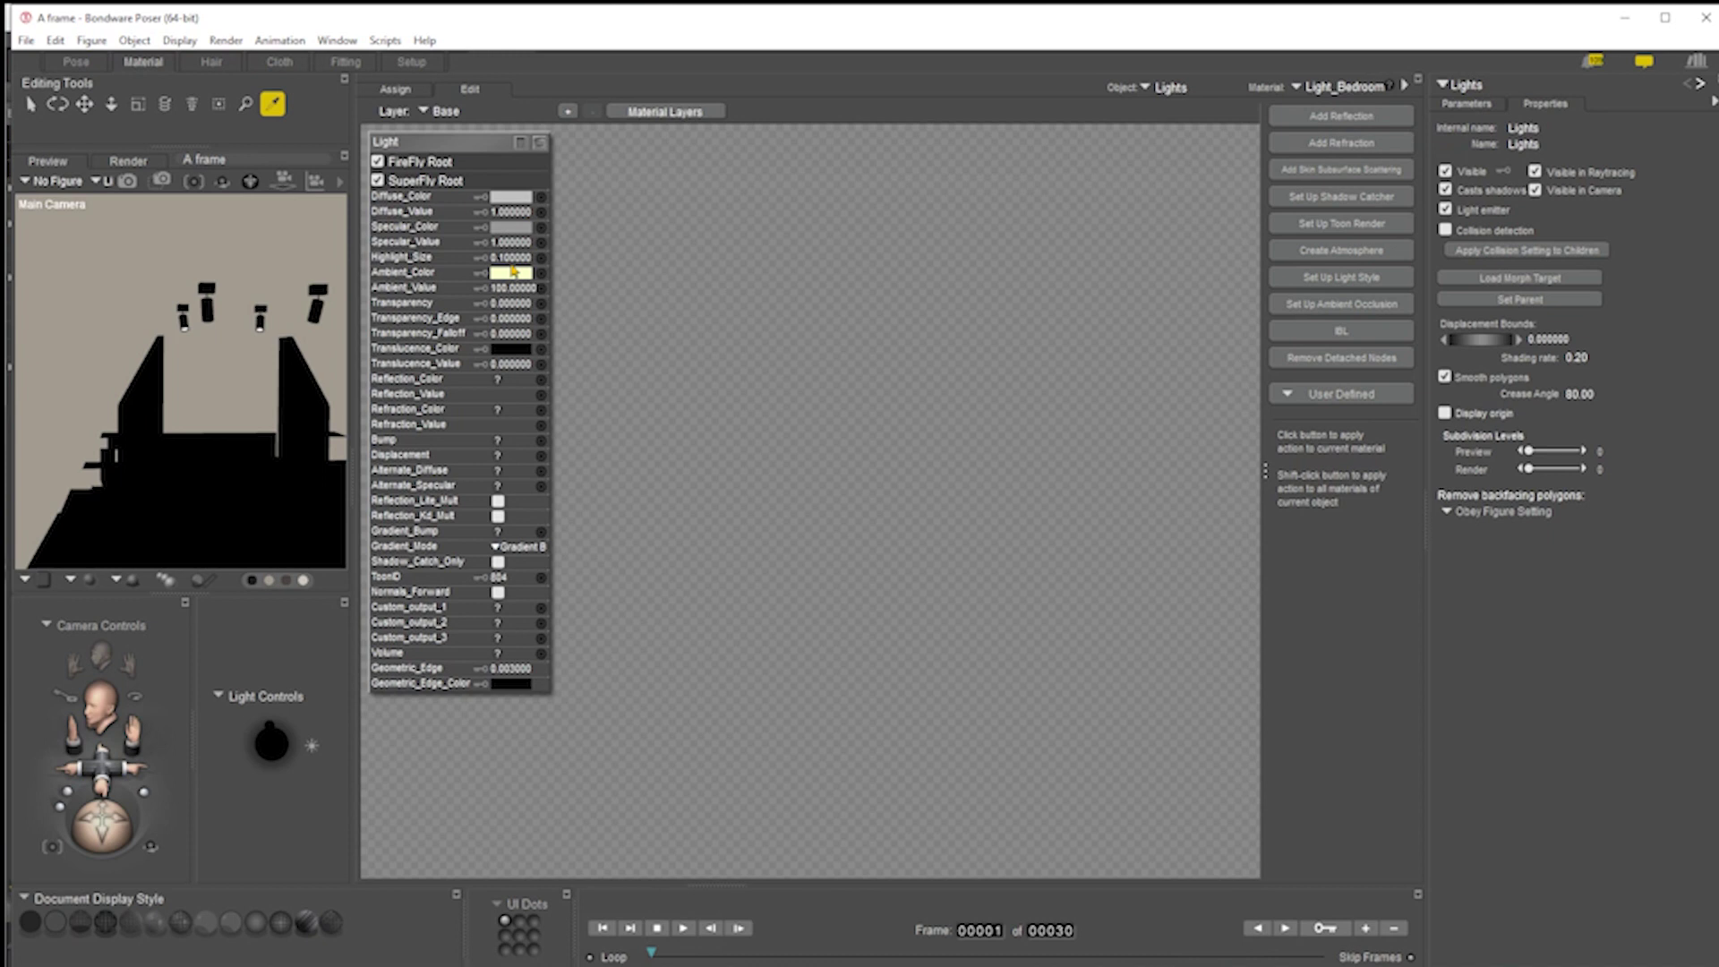
left_click(525, 289)
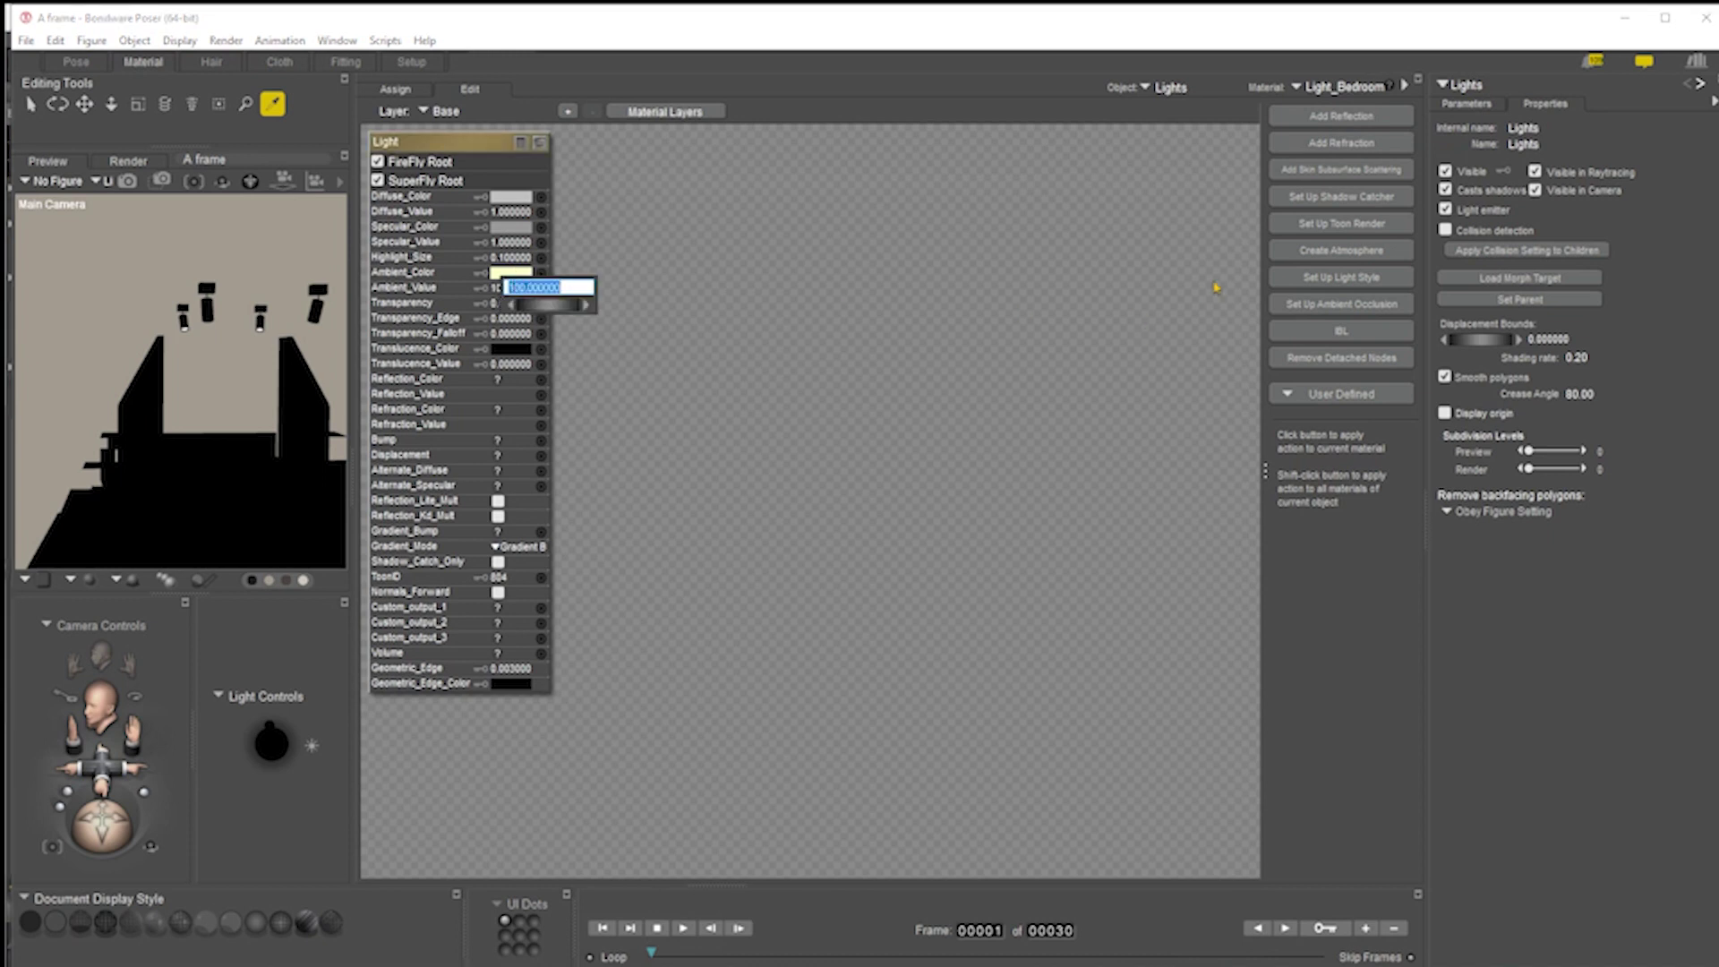
type("1")
key("Return")
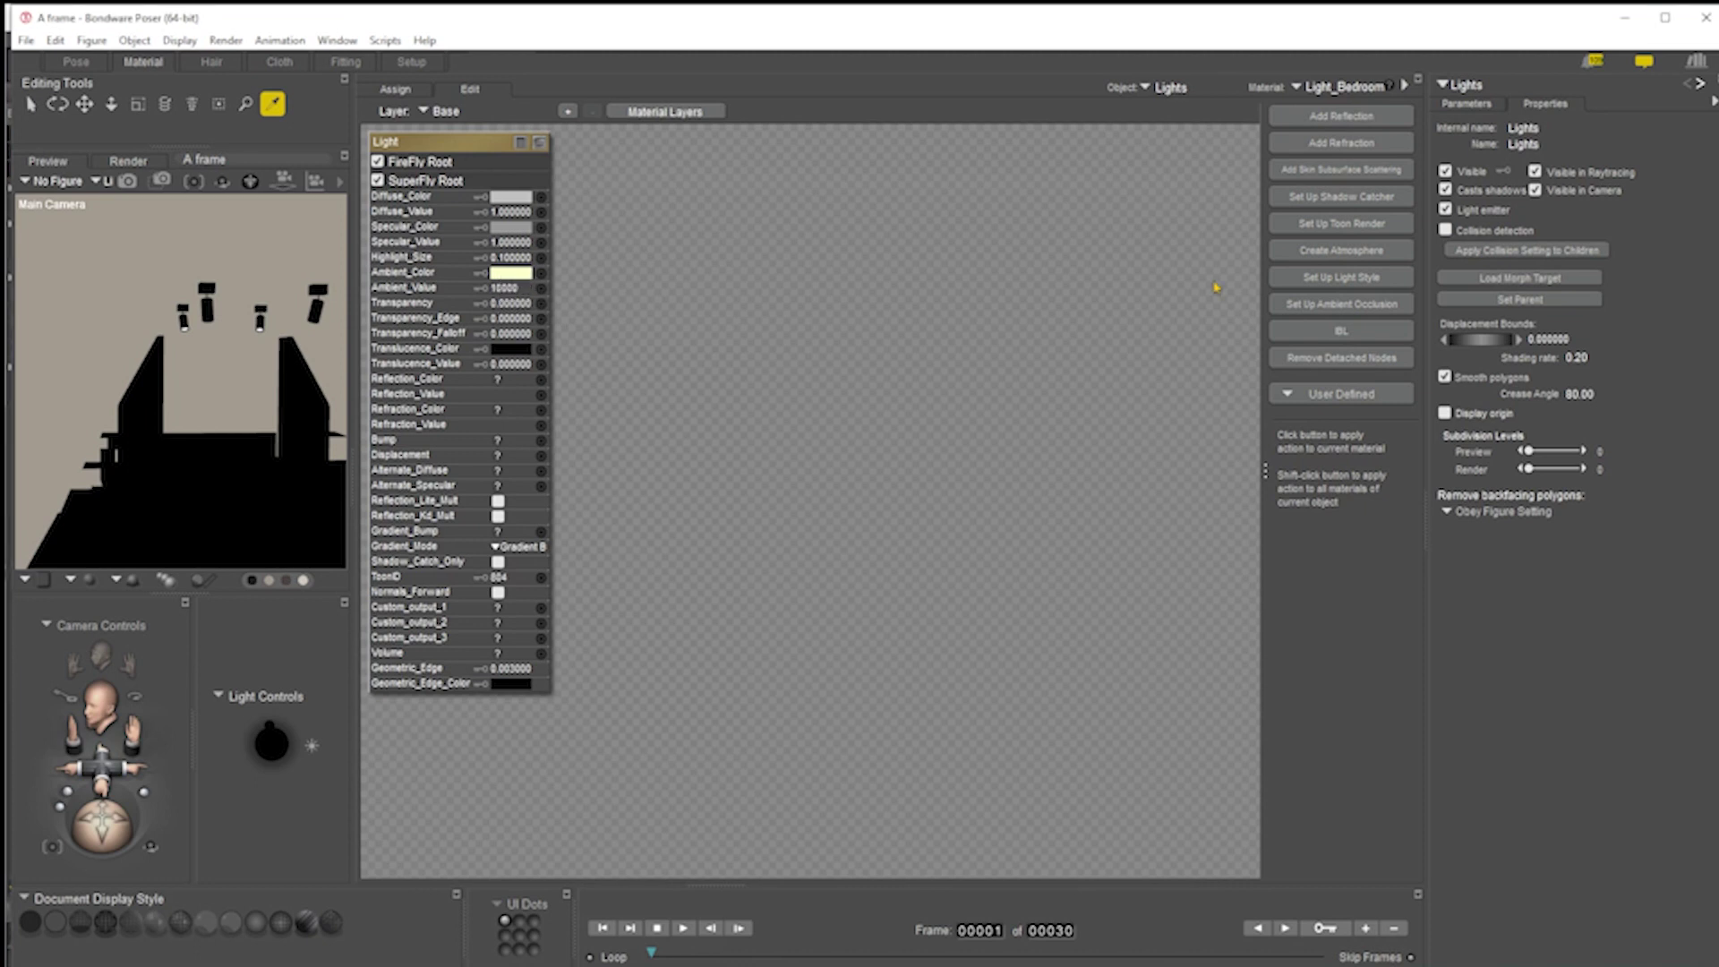
left_click(76, 63)
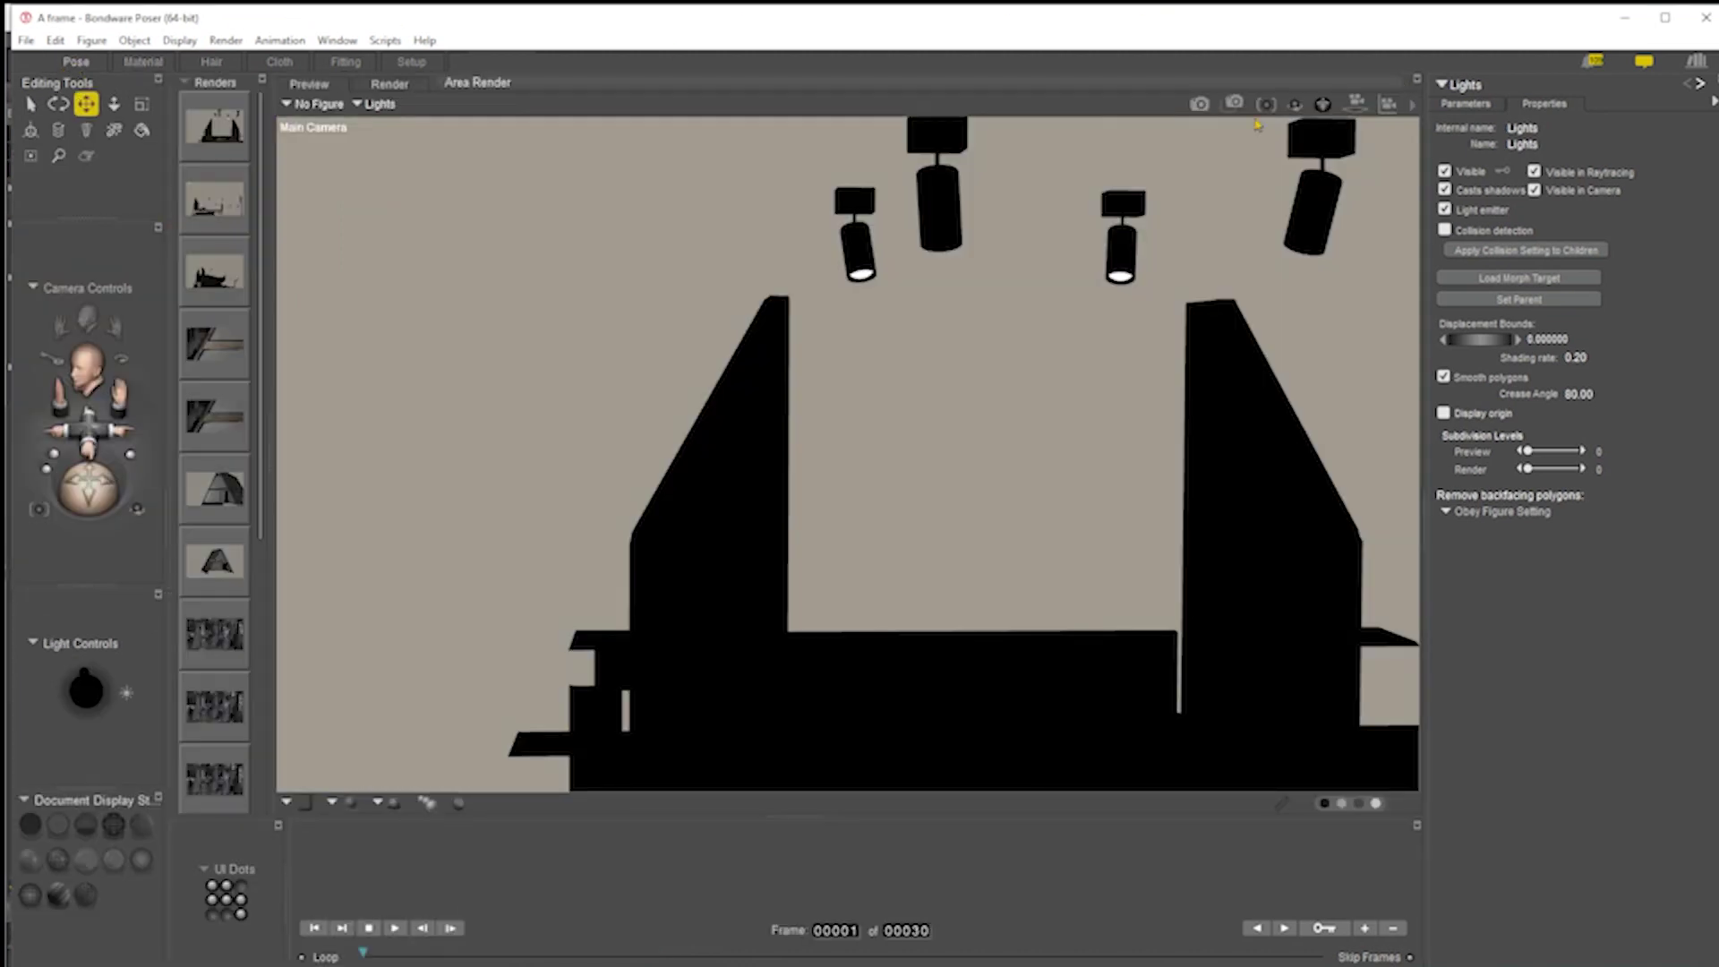
left_click(1199, 104)
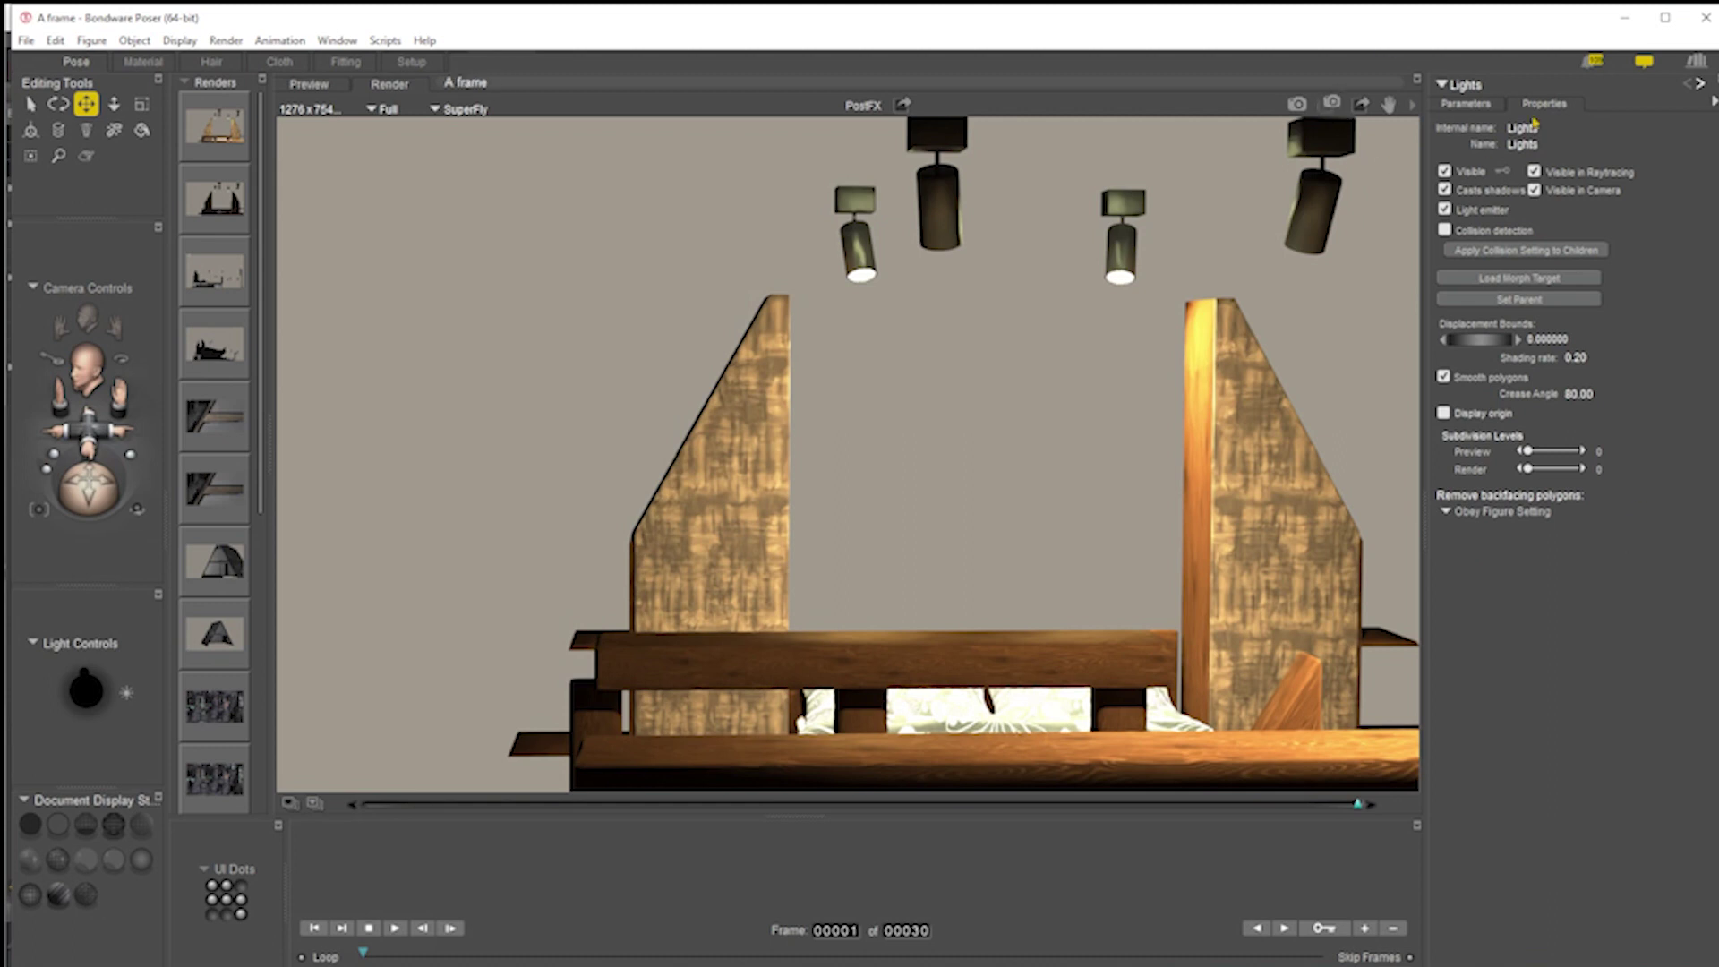
Set the Light_Bedroom material's Ambient_Value to 2000 and render the bedroom view again from the Pose room
left_click(246, 127)
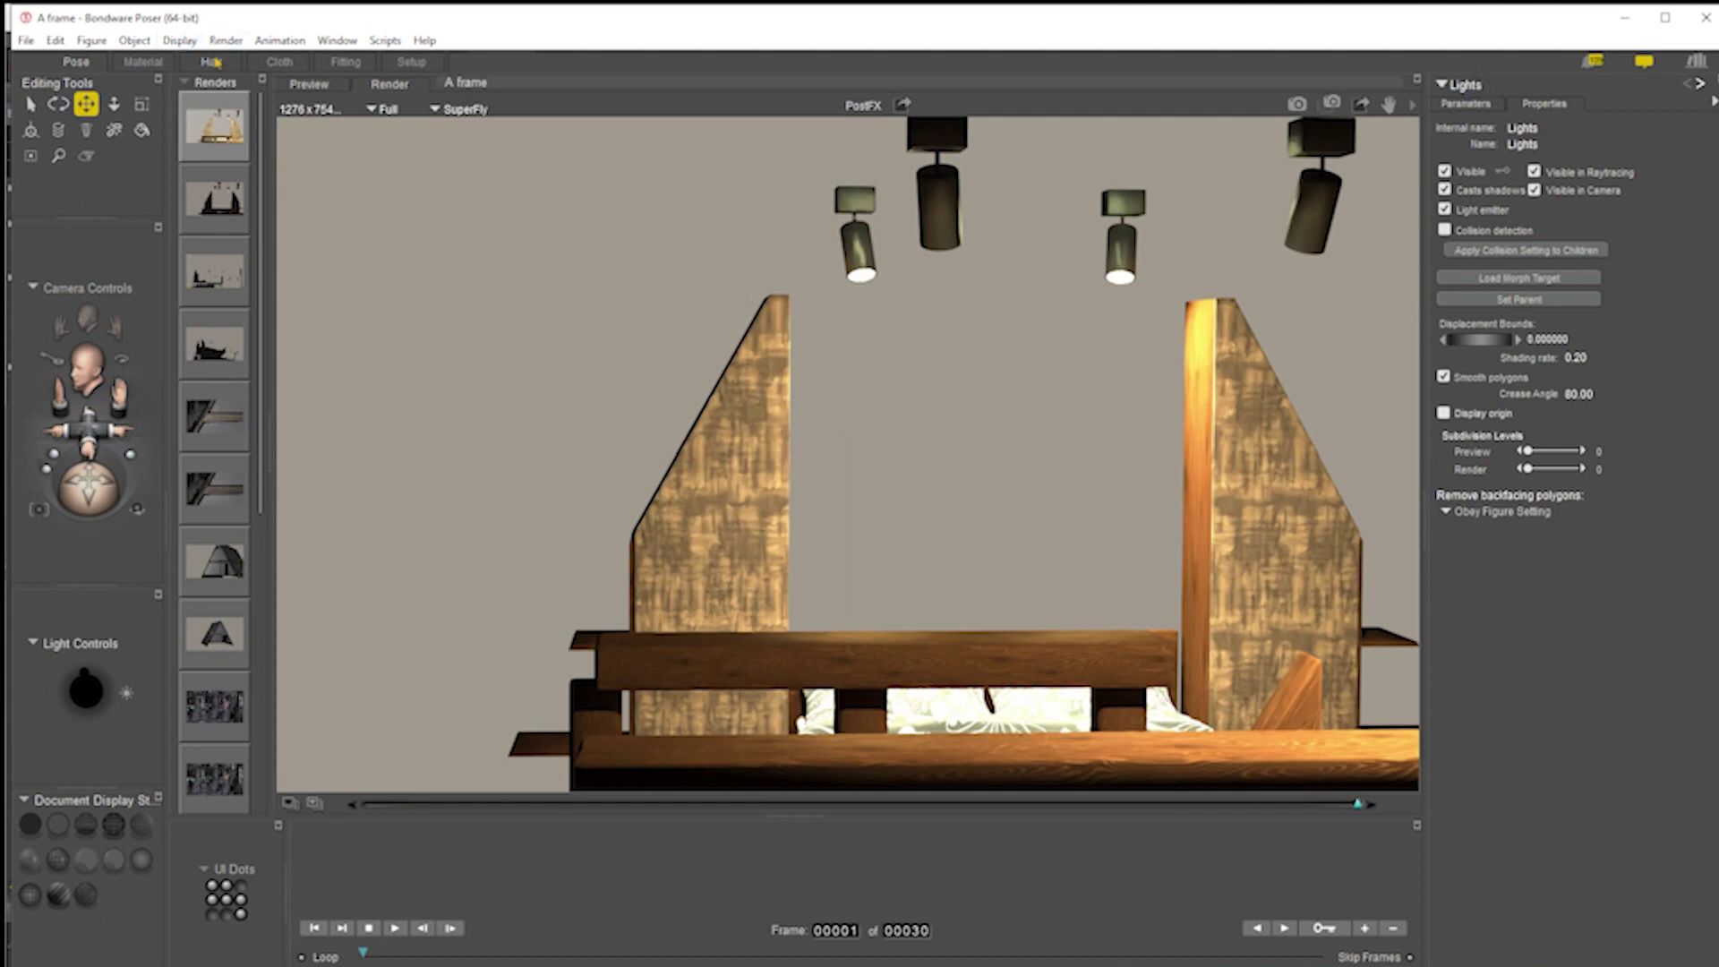
left_click(141, 62)
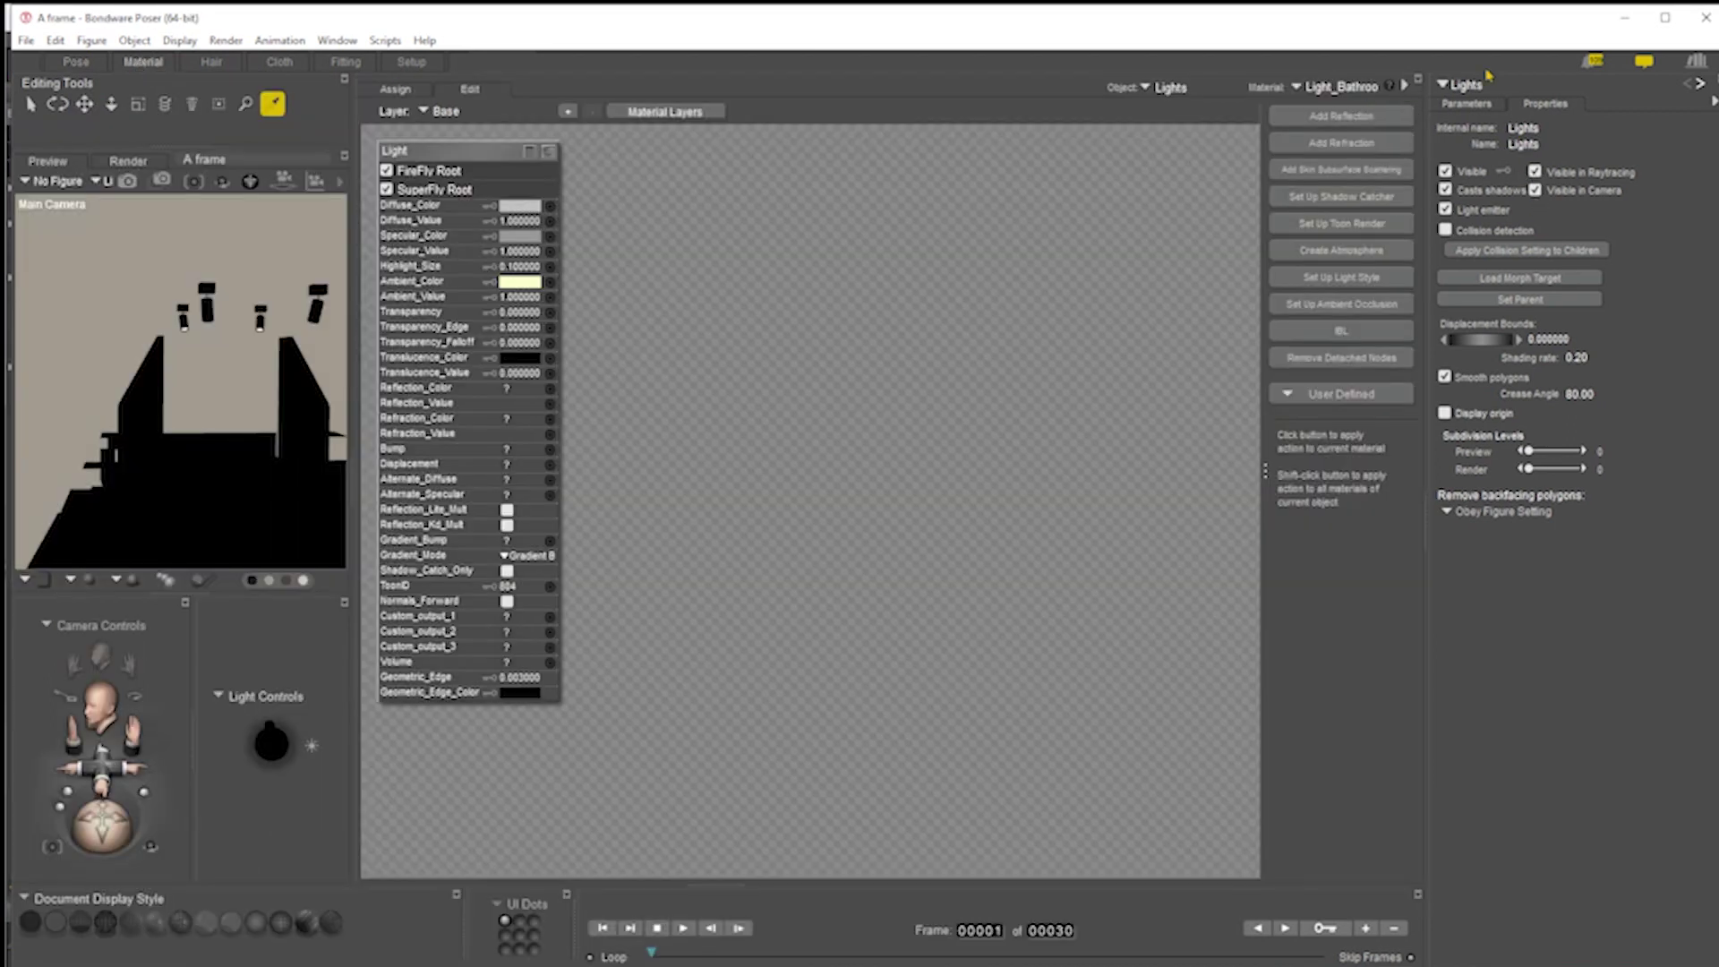
left_click(1370, 80)
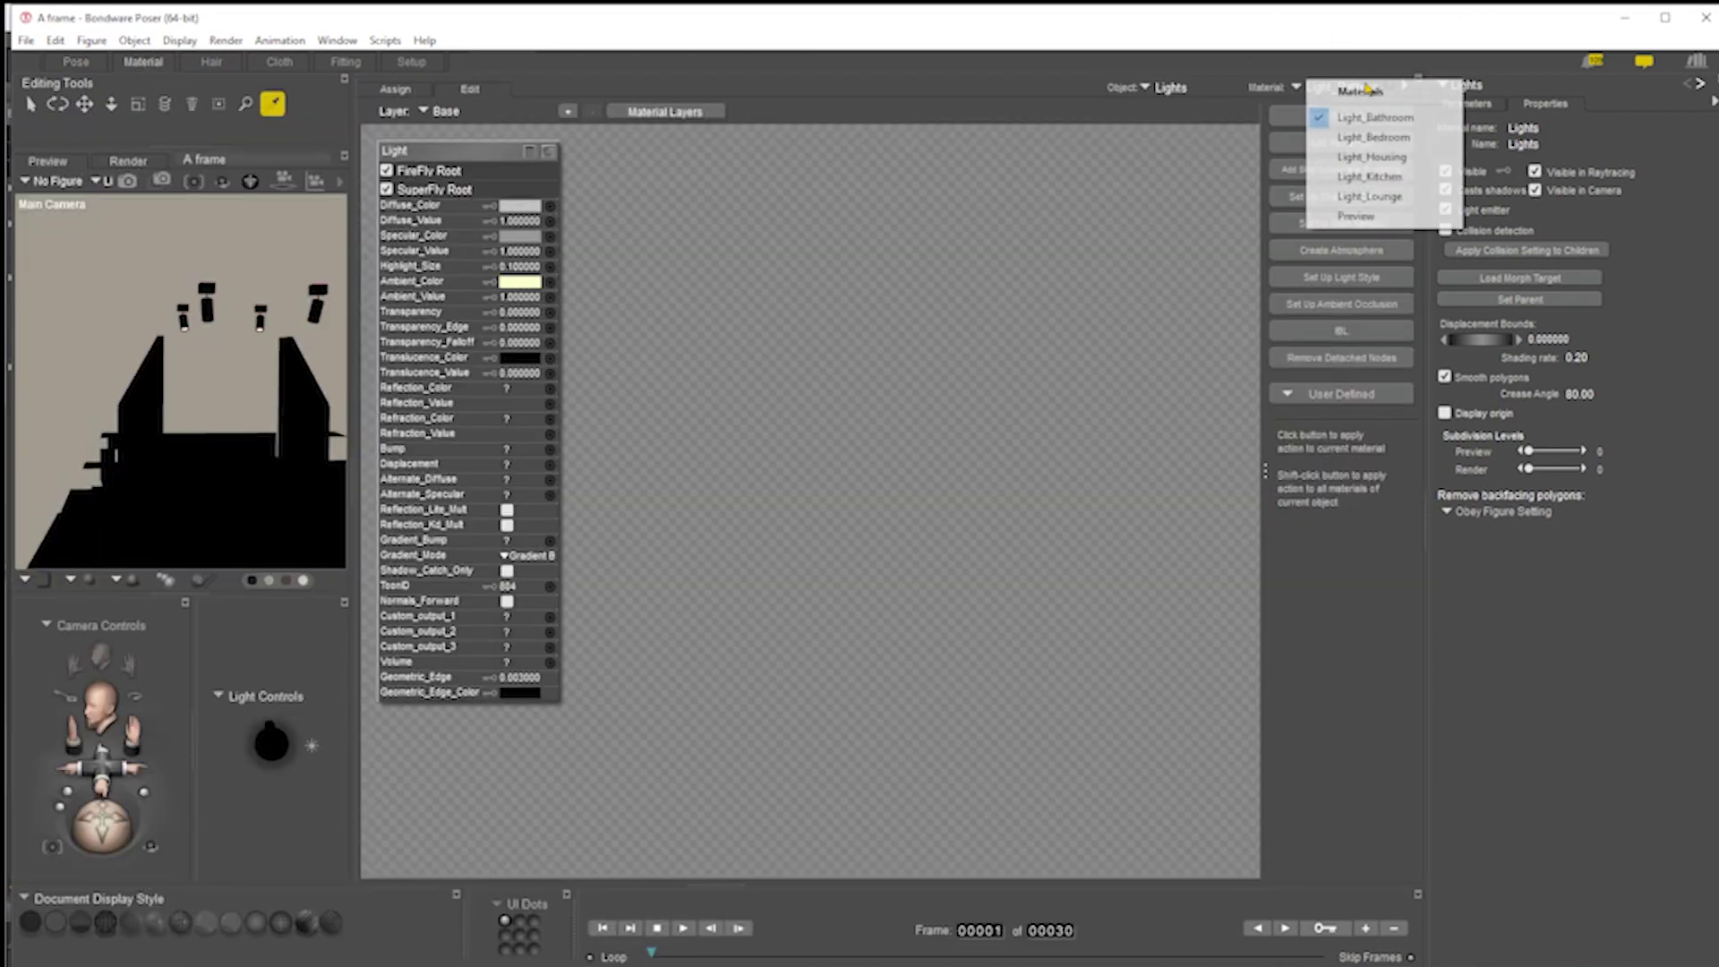
left_click(1398, 142)
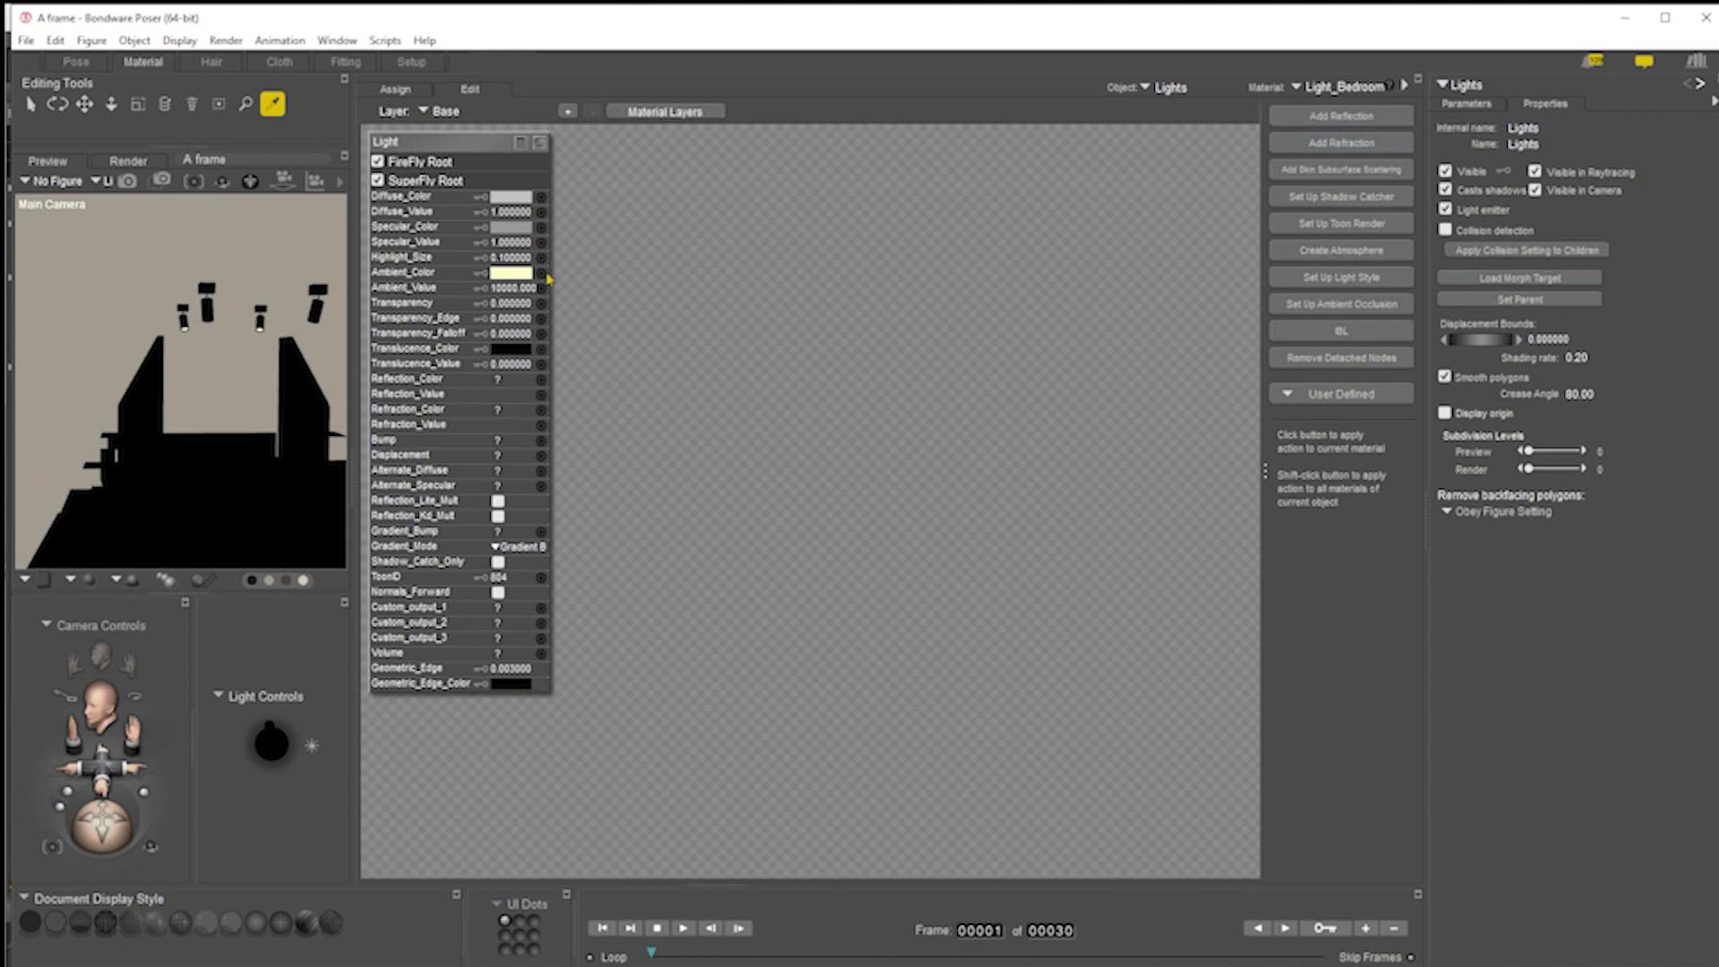
left_click(516, 287)
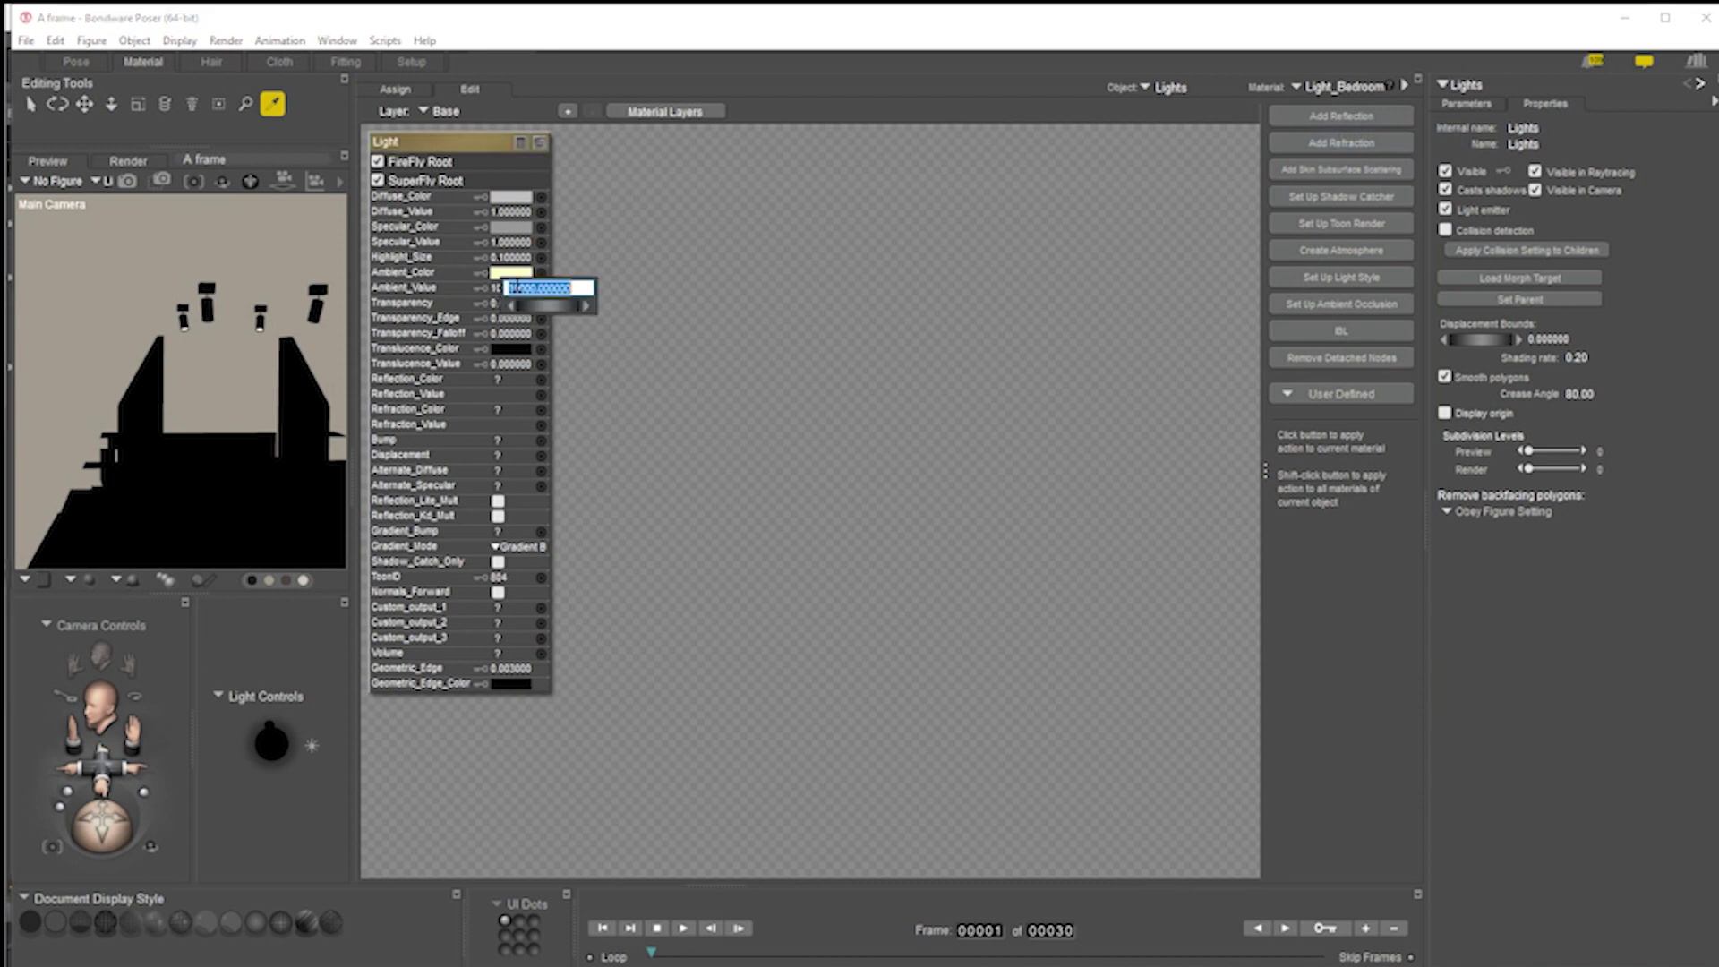
type("2")
key("Return")
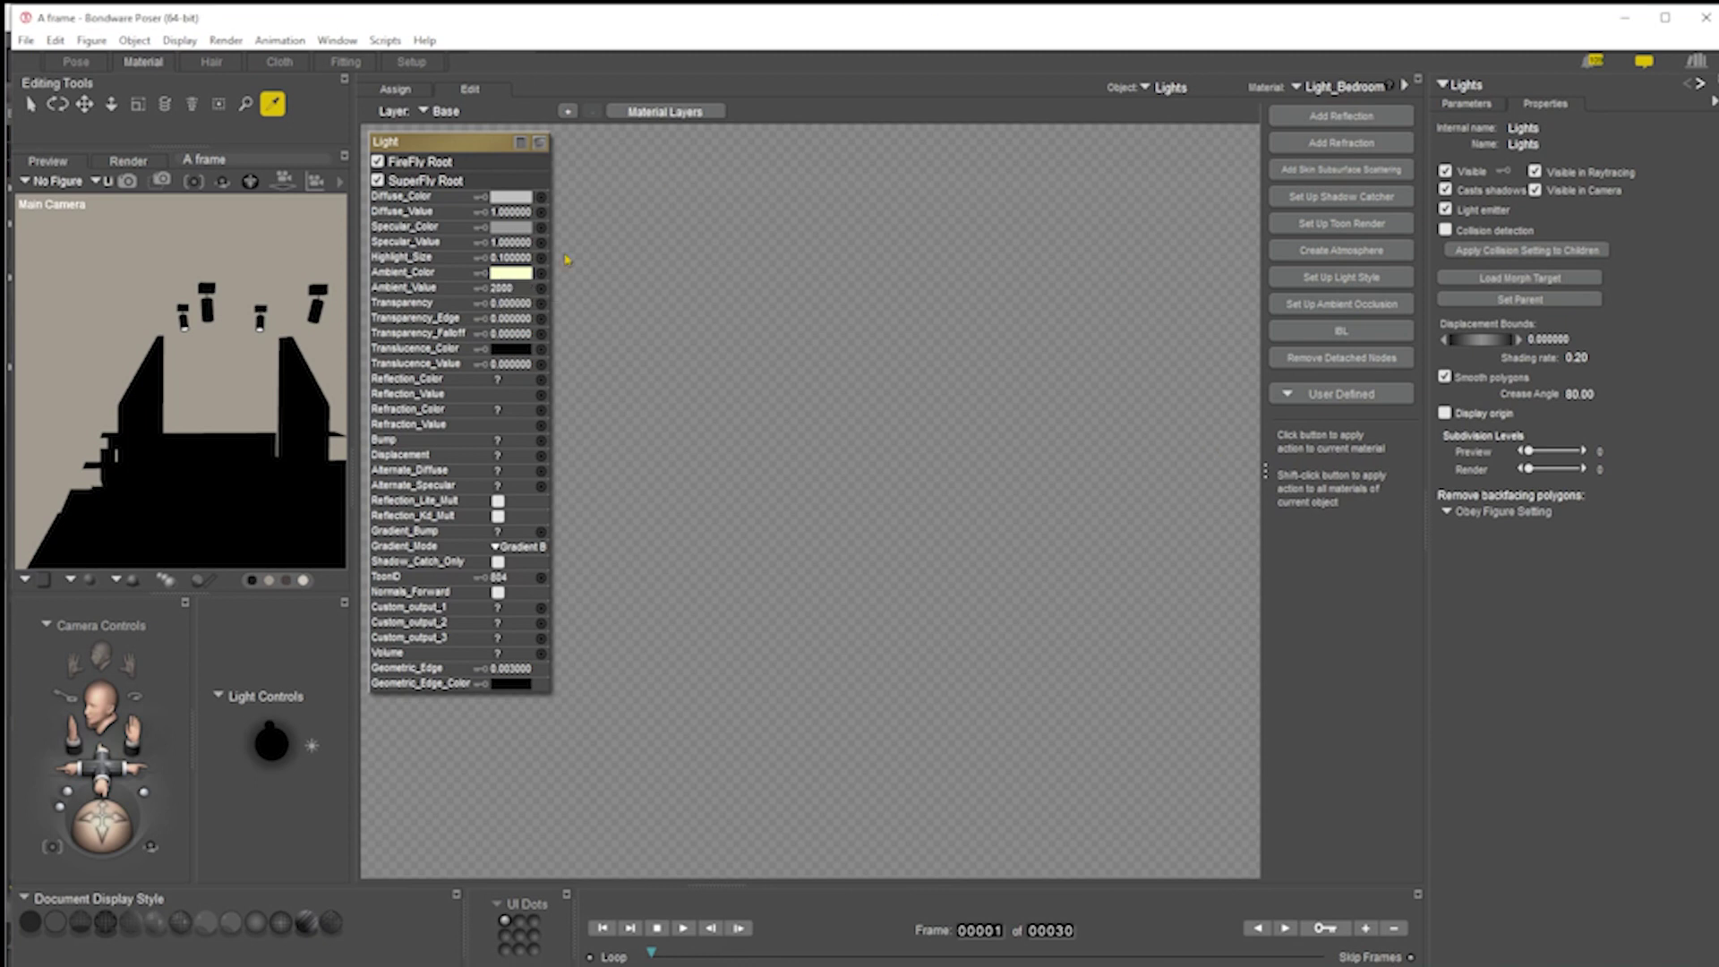
left_click(76, 62)
left_click(1322, 104)
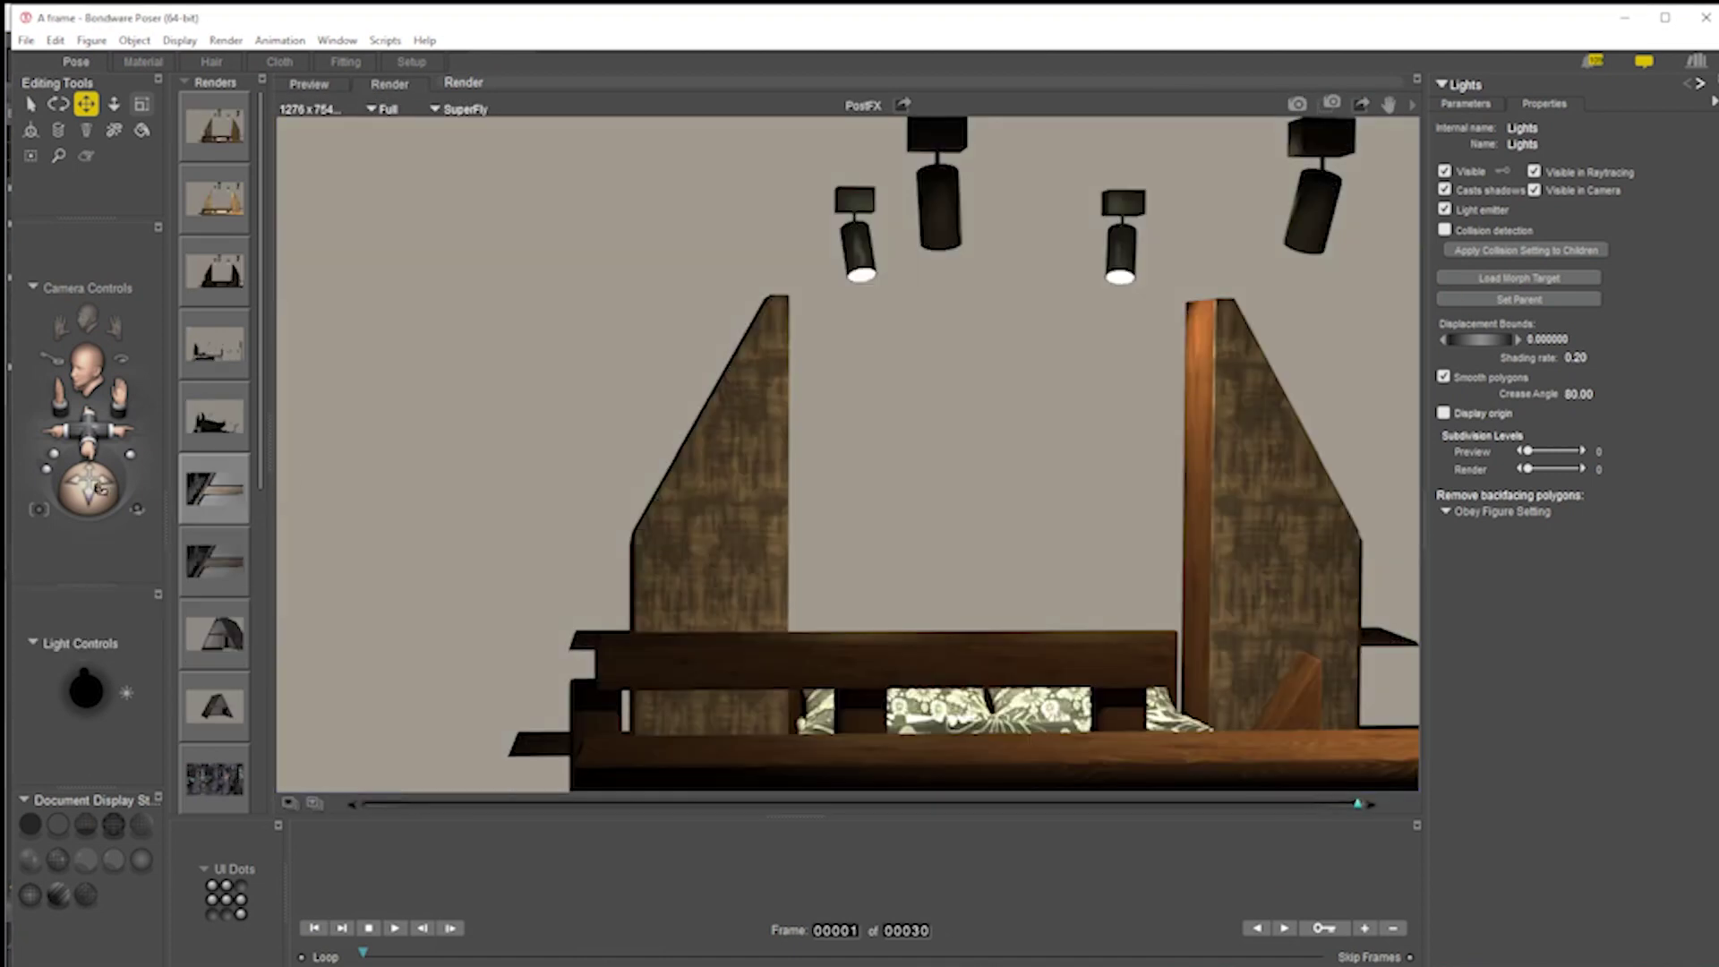
Return to the scene preview, select the AFrameCabin prop and make it visible
mouse_move(89, 431)
left_mouse_down()
mouse_move(91, 474)
mouse_move(108, 430)
left_mouse_up()
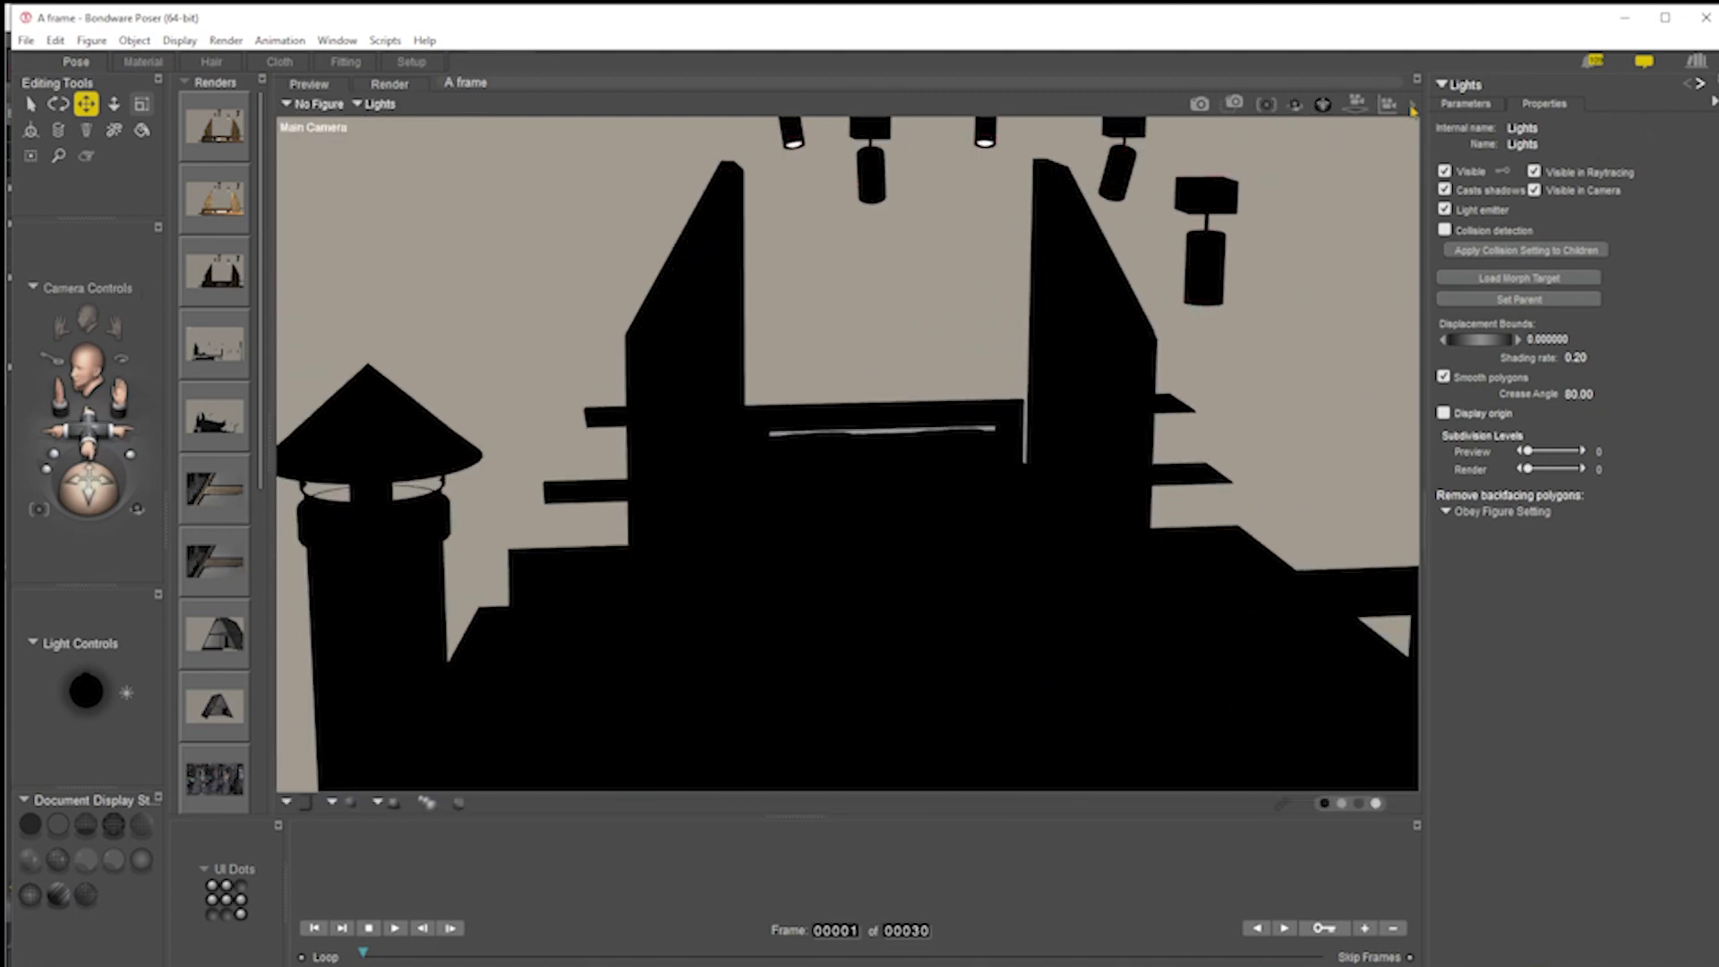
left_click(385, 105)
mouse_move(438, 112)
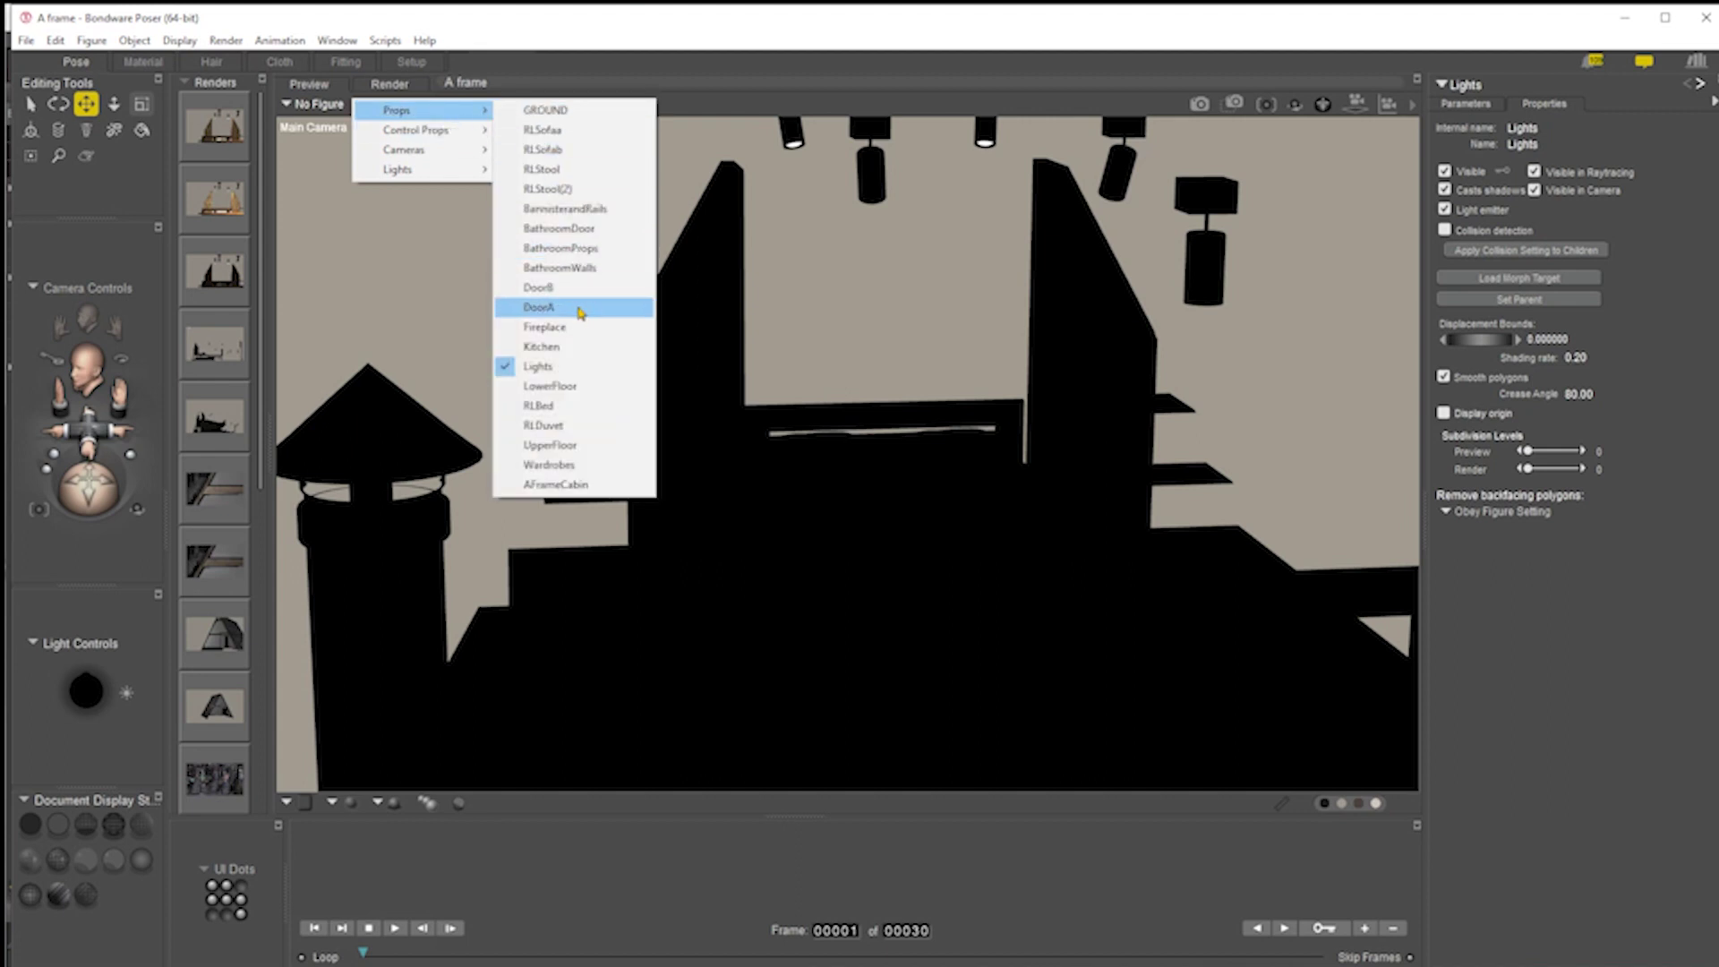
left_click(580, 484)
left_click(1445, 170)
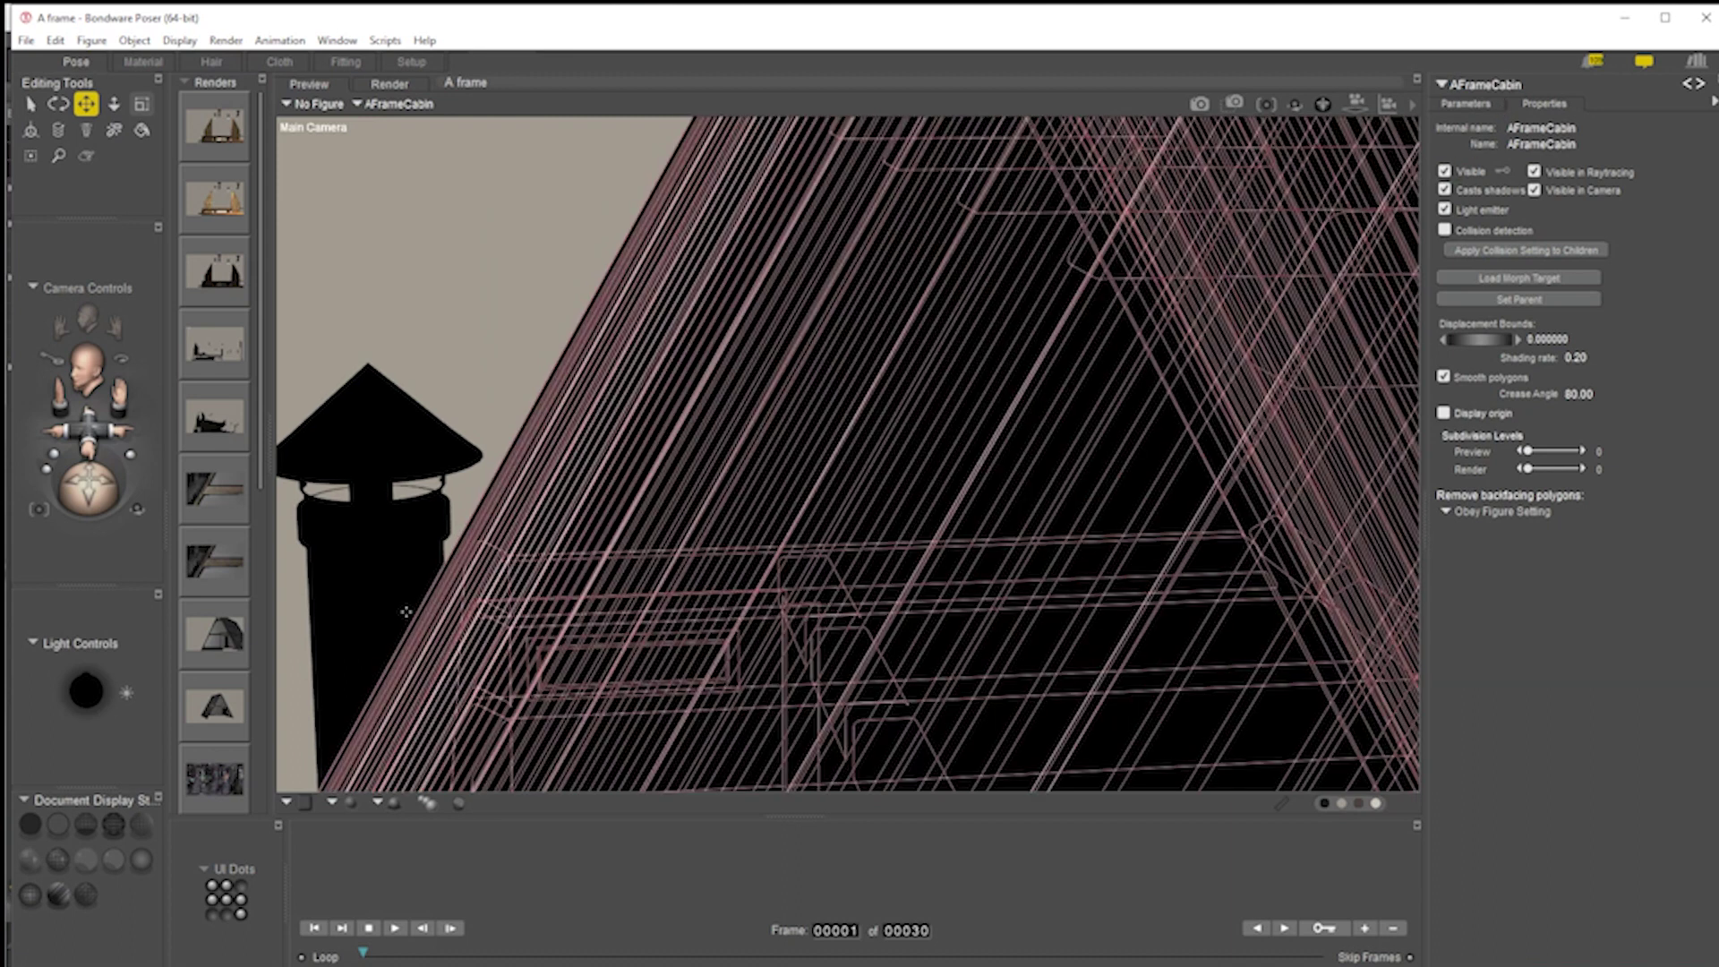
Select Light 1 and switch it on so it lights the whole A-frame cabin in the preview
left_click_drag(92, 432, 159, 489)
left_click_drag(193, 430, 217, 414)
left_click_drag(88, 429, 175, 533)
left_click_drag(92, 469, 144, 480)
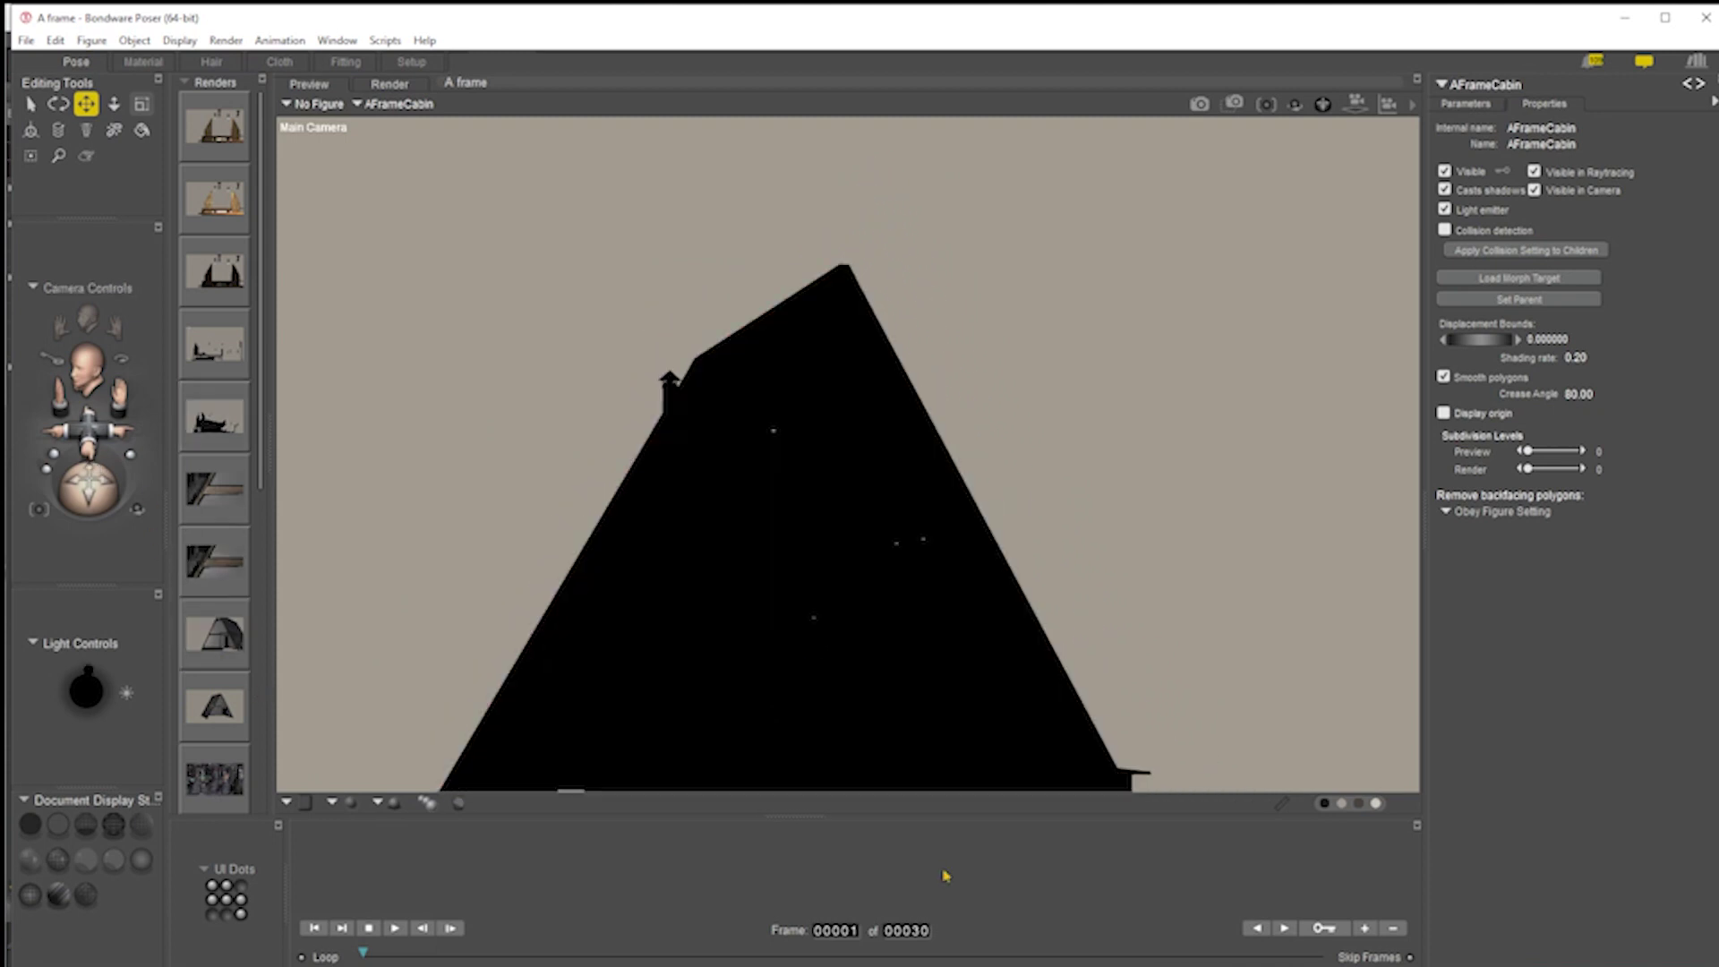
left_click(1496, 82)
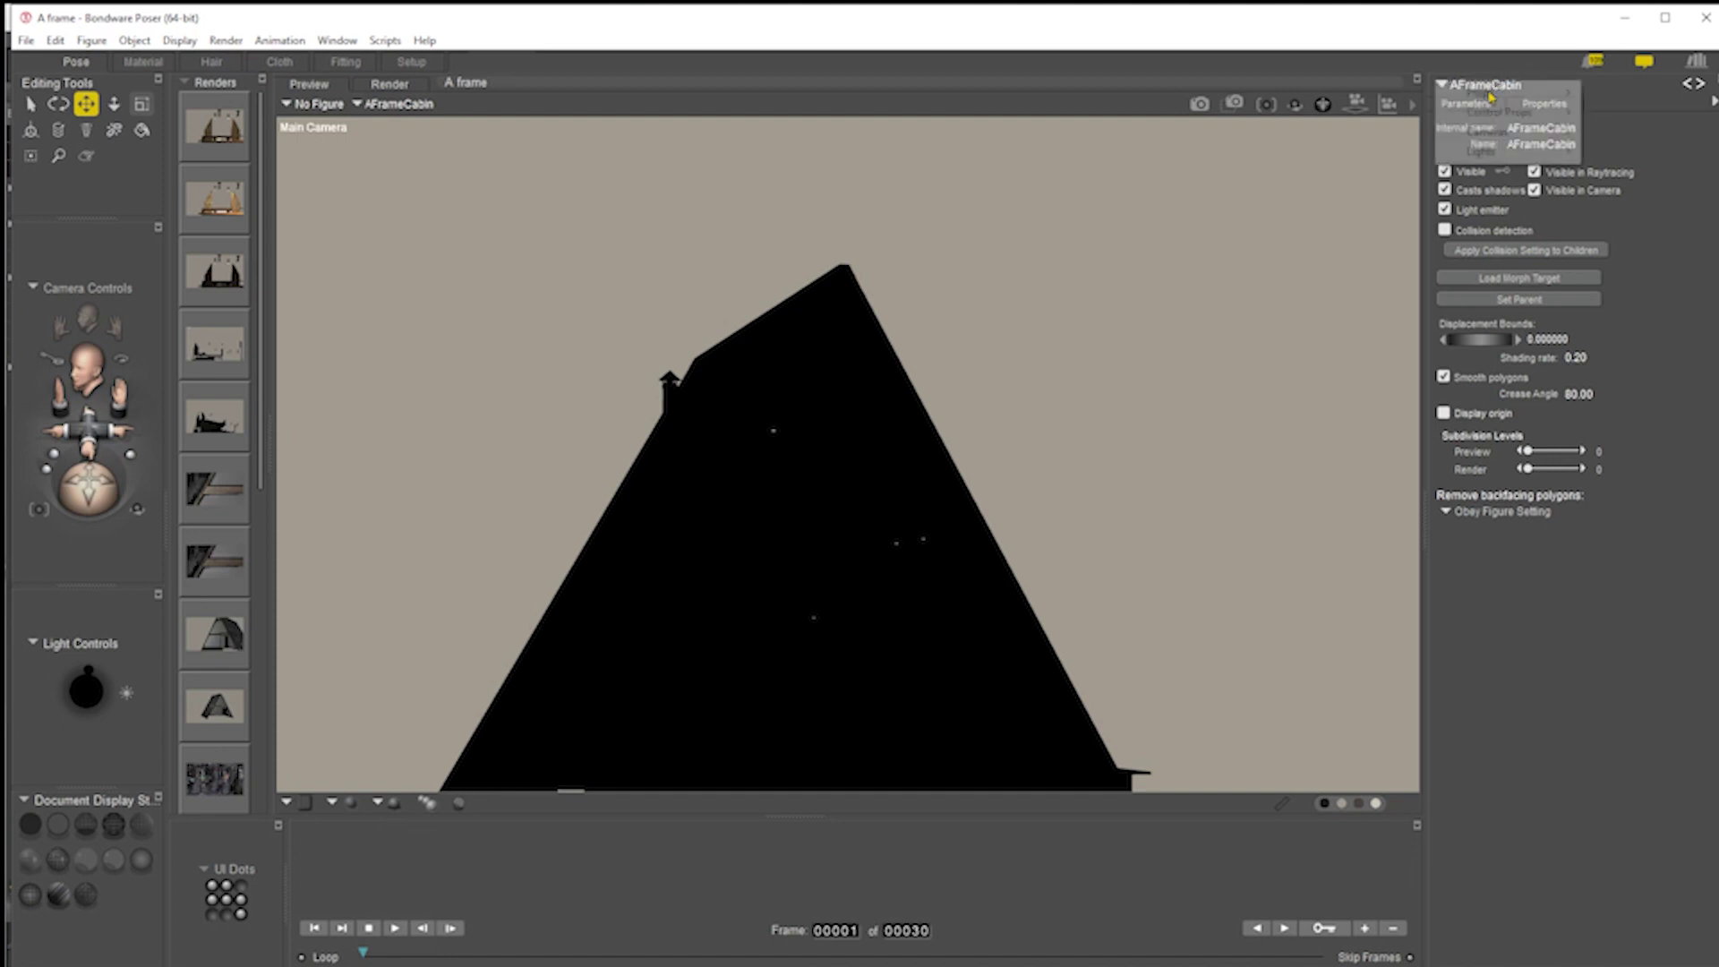
mouse_move(1503, 152)
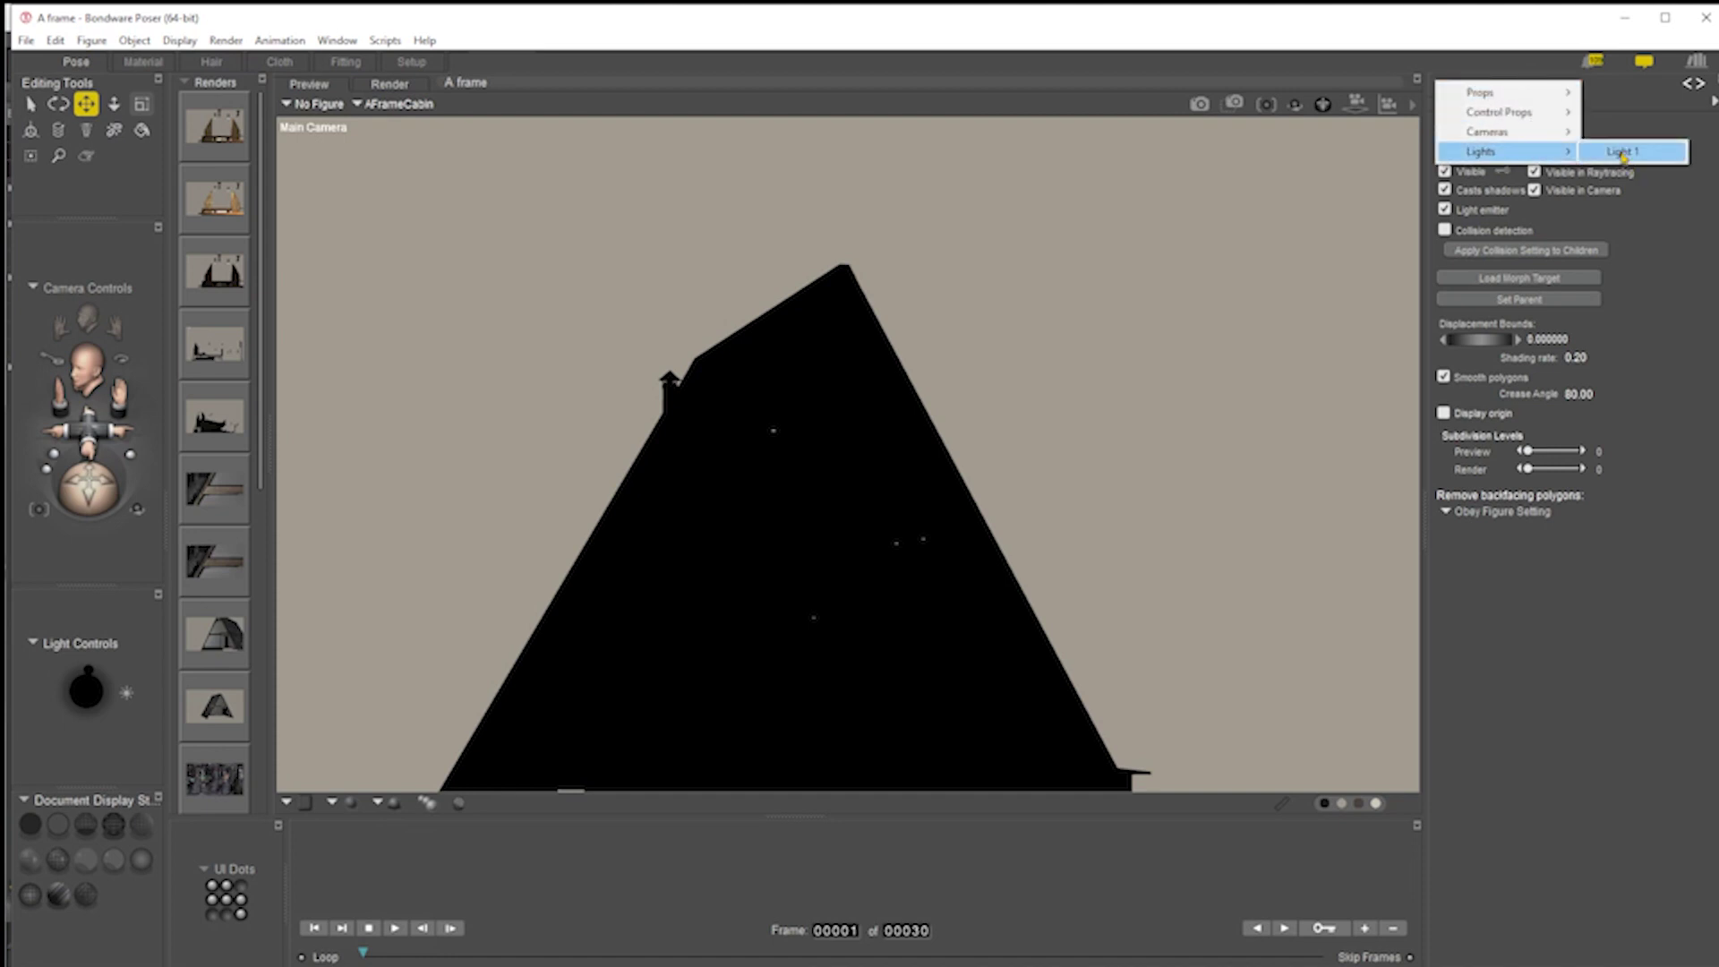
left_click(1620, 152)
left_click(1485, 107)
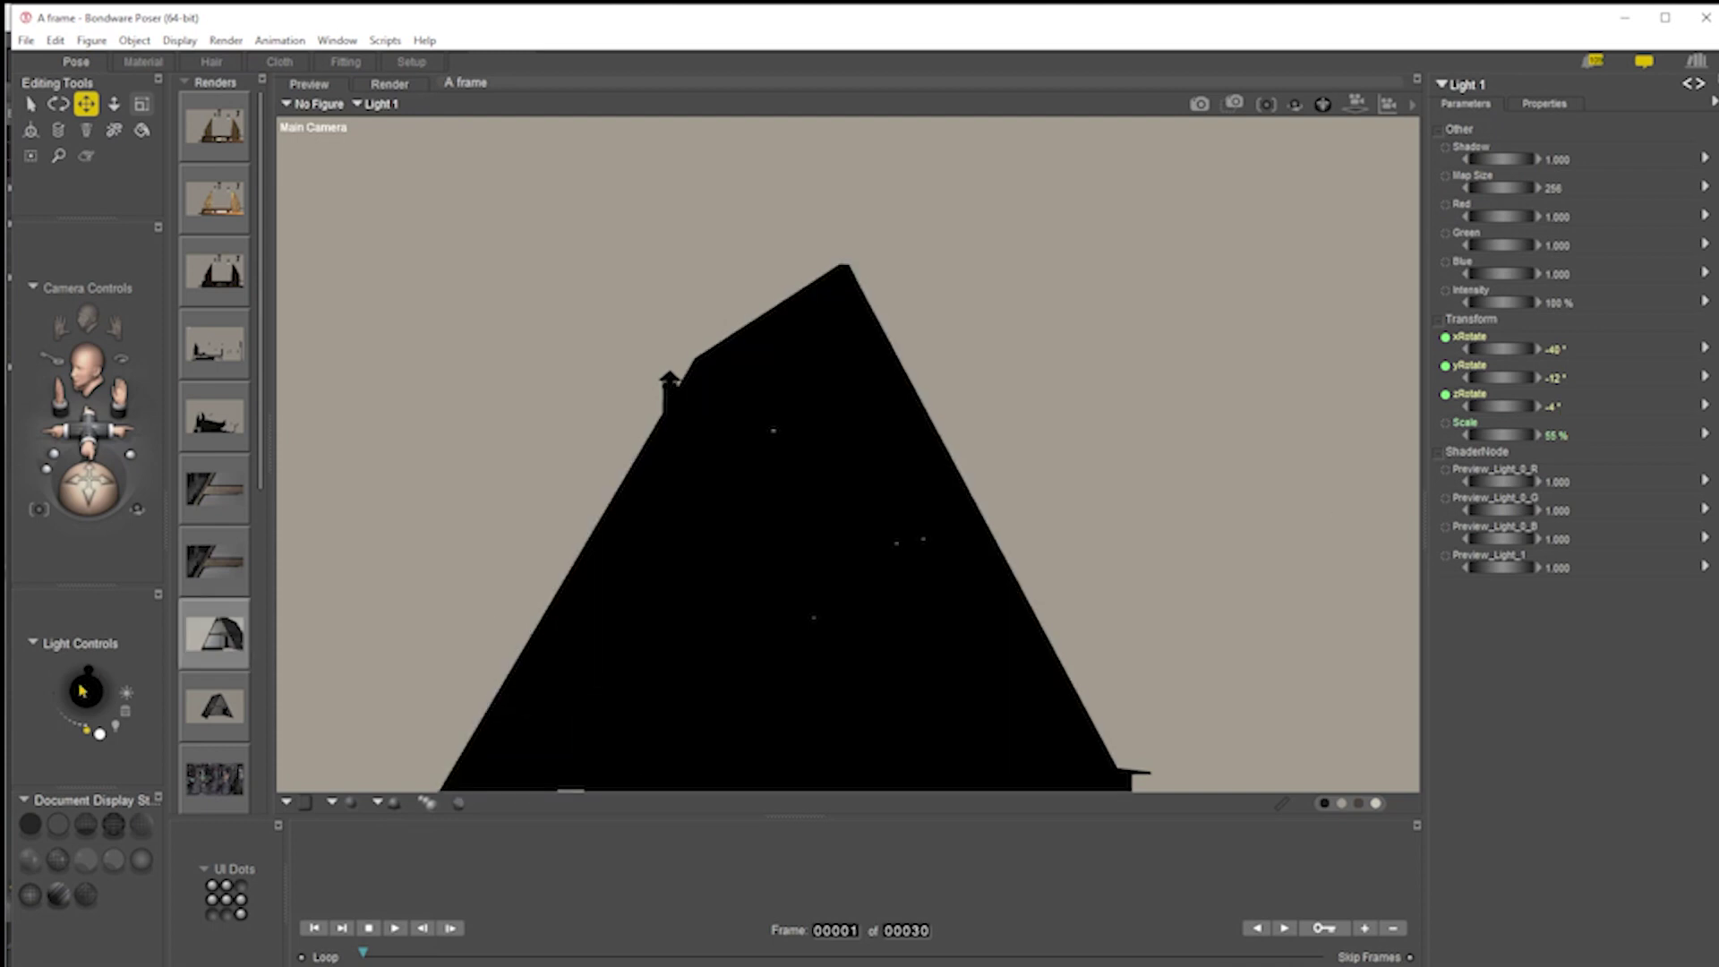
left_click(1532, 102)
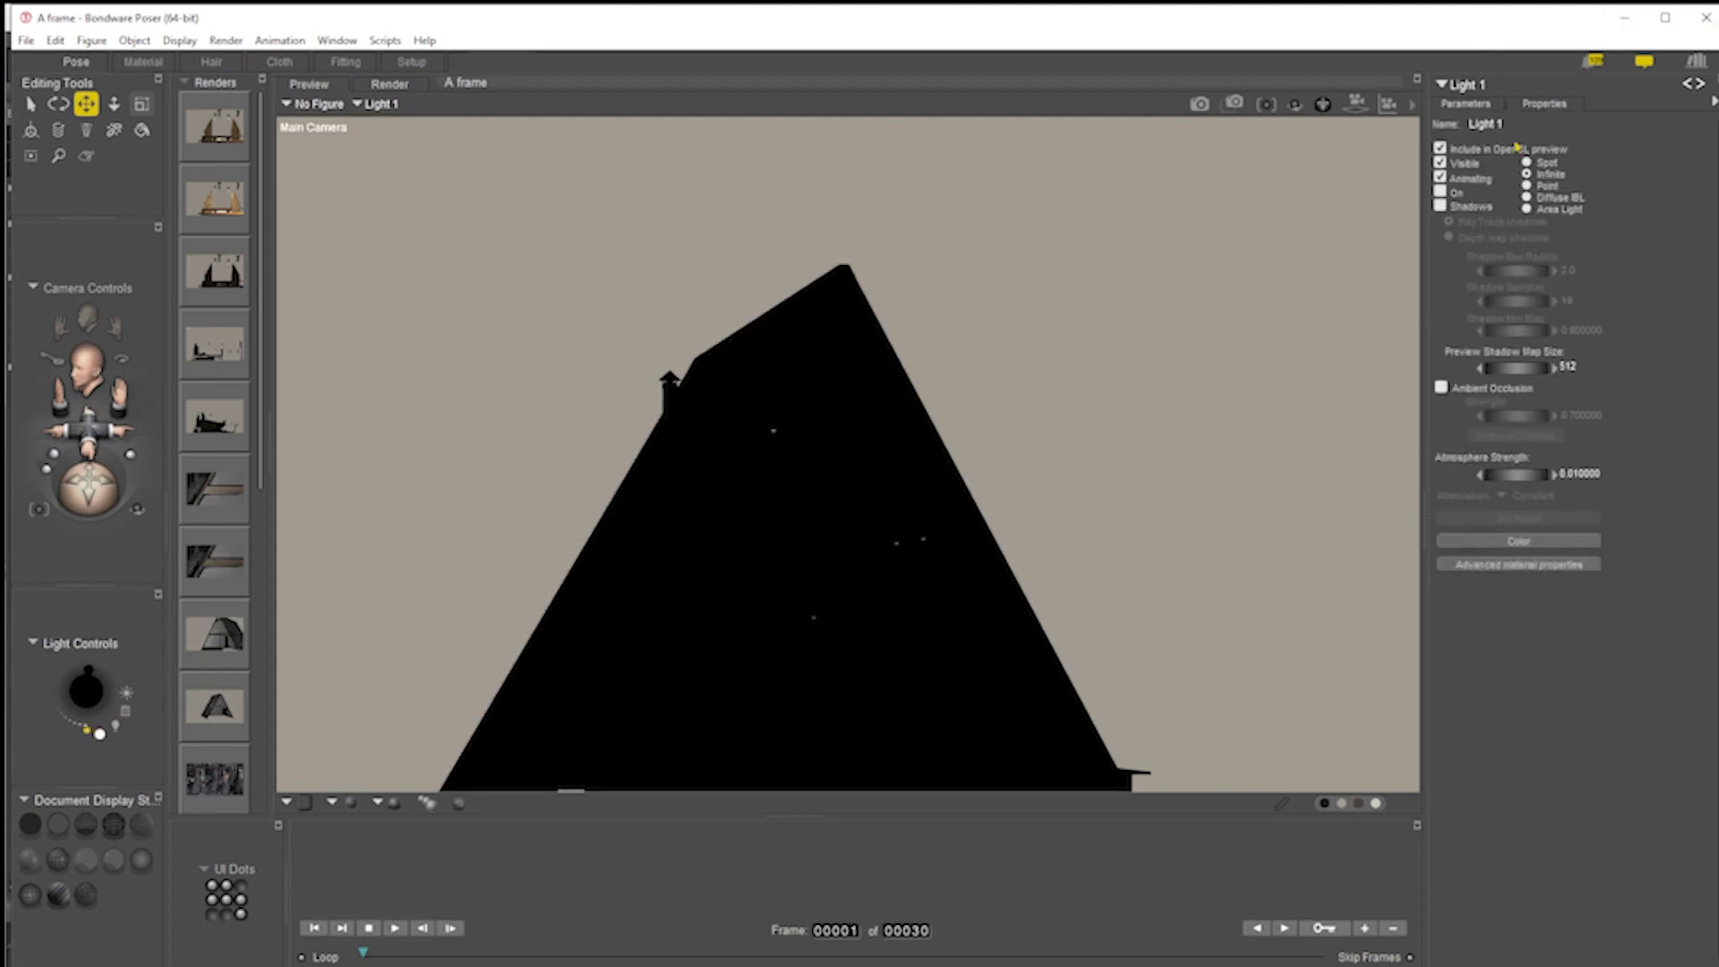
left_click(1441, 193)
left_click(1442, 179)
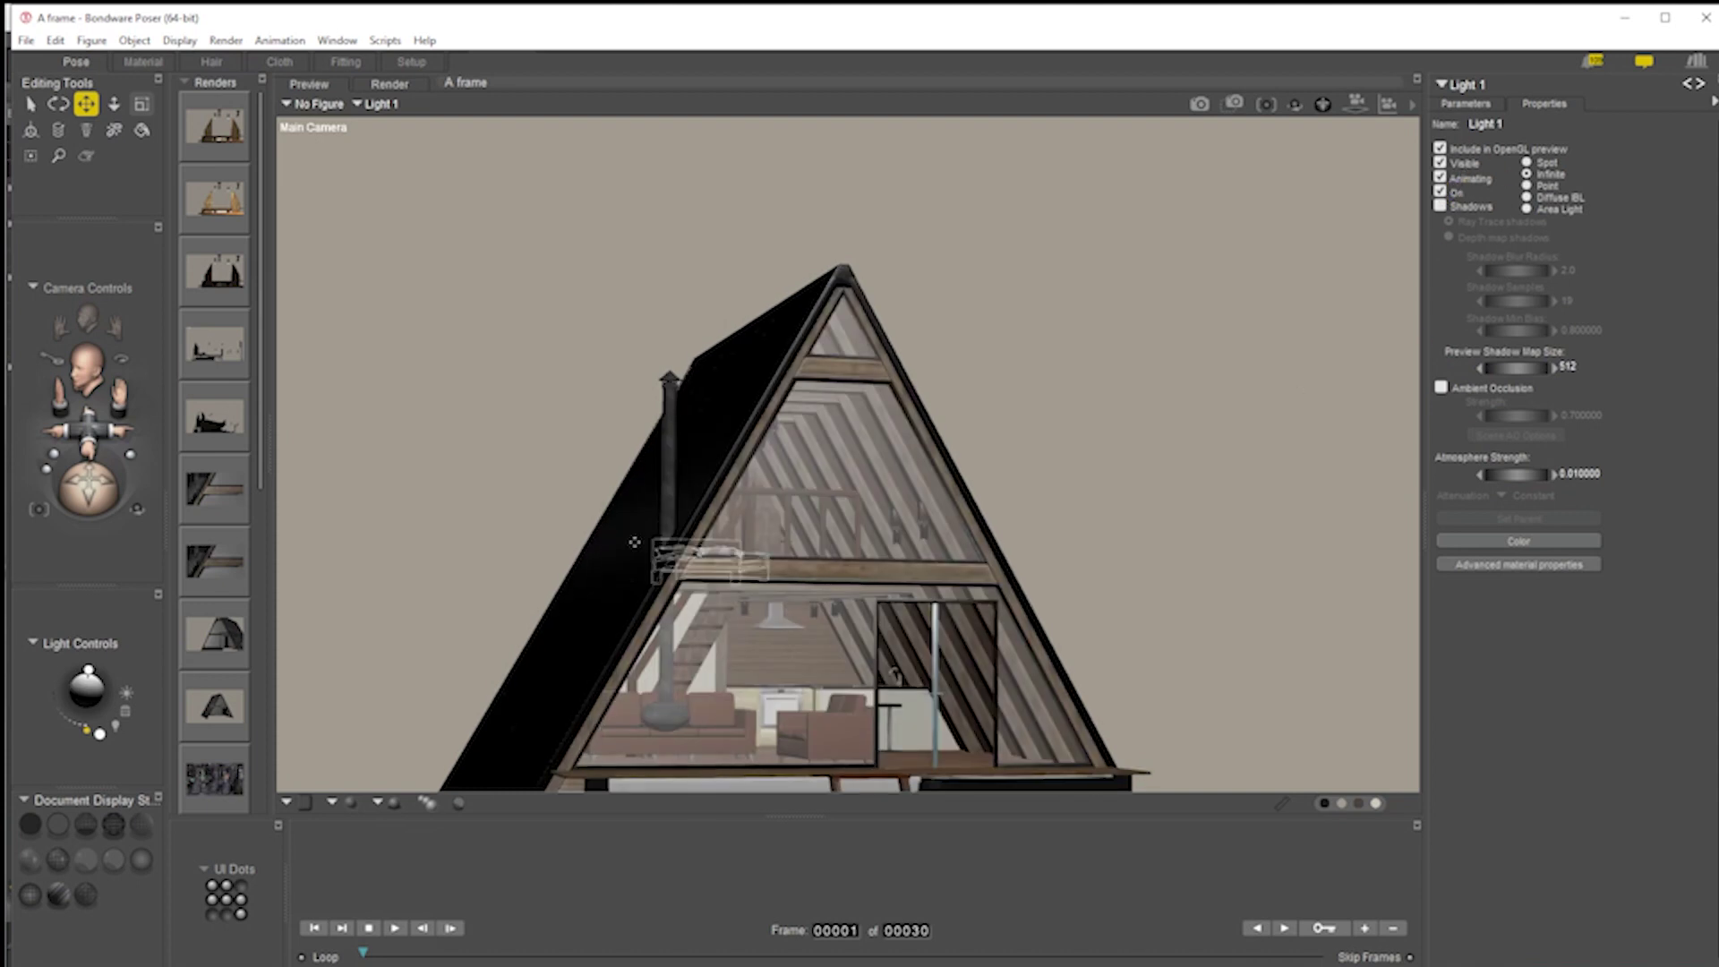
Lower Light 1's Intensity to a trial value of 1 % and finally set it to 5 %
mouse_move(89, 488)
left_mouse_down()
mouse_move(91, 519)
mouse_move(112, 486)
left_mouse_up()
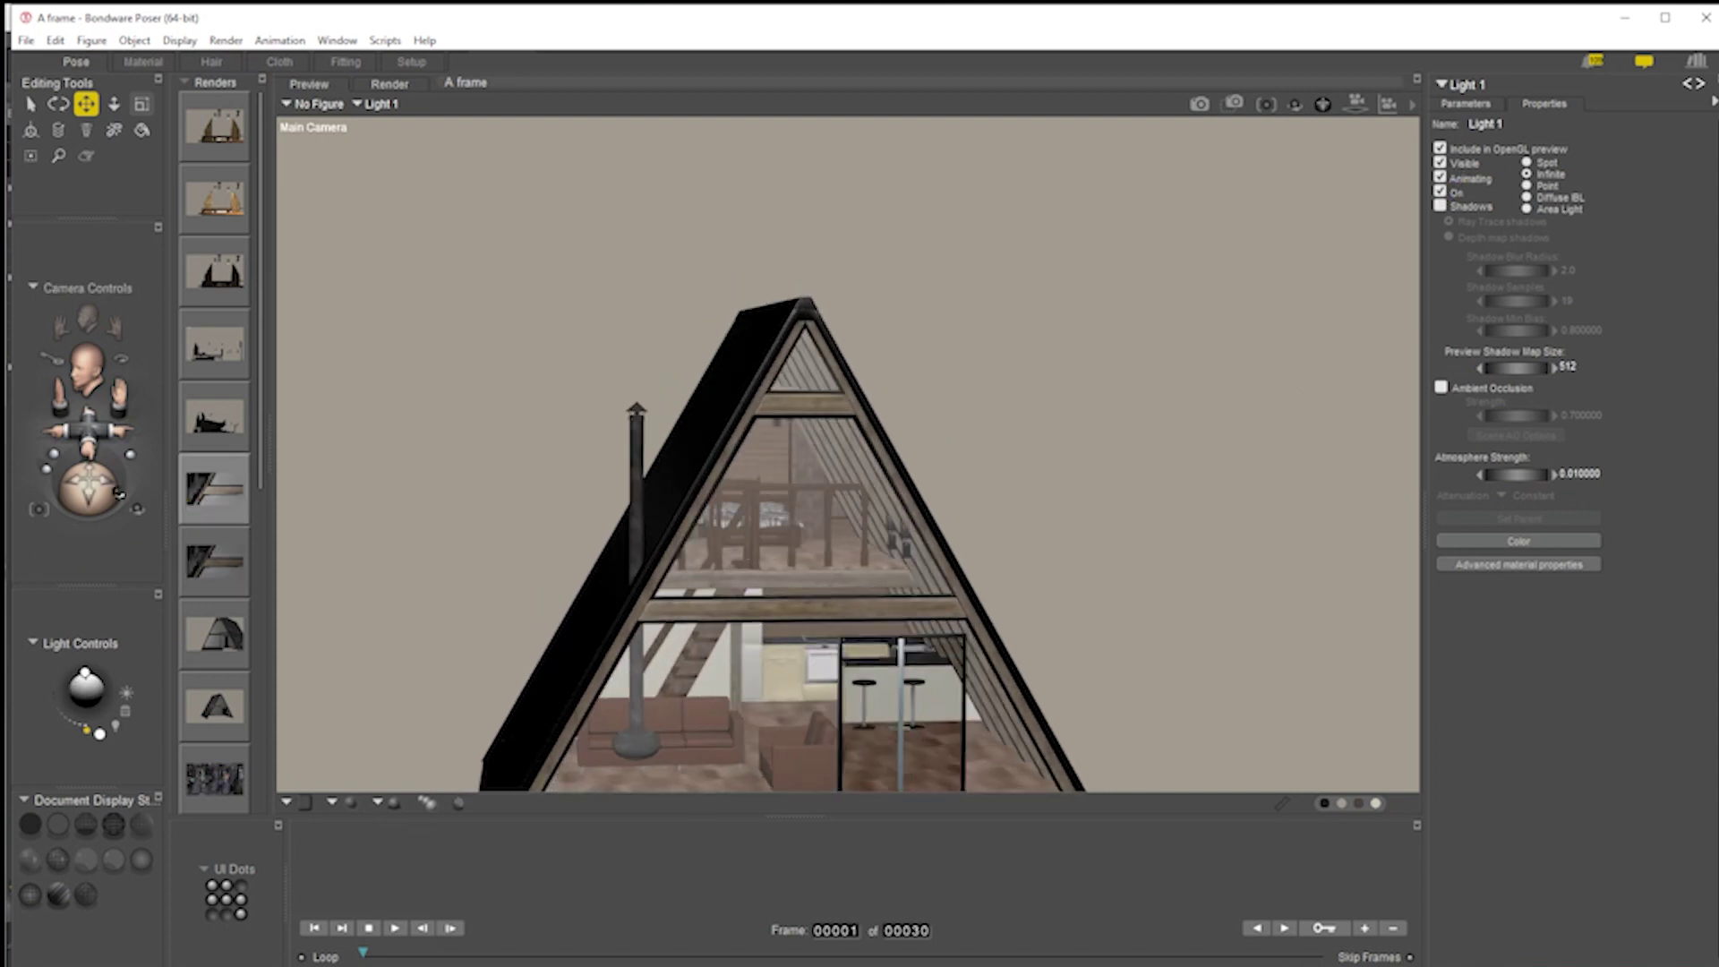
left_click(1468, 104)
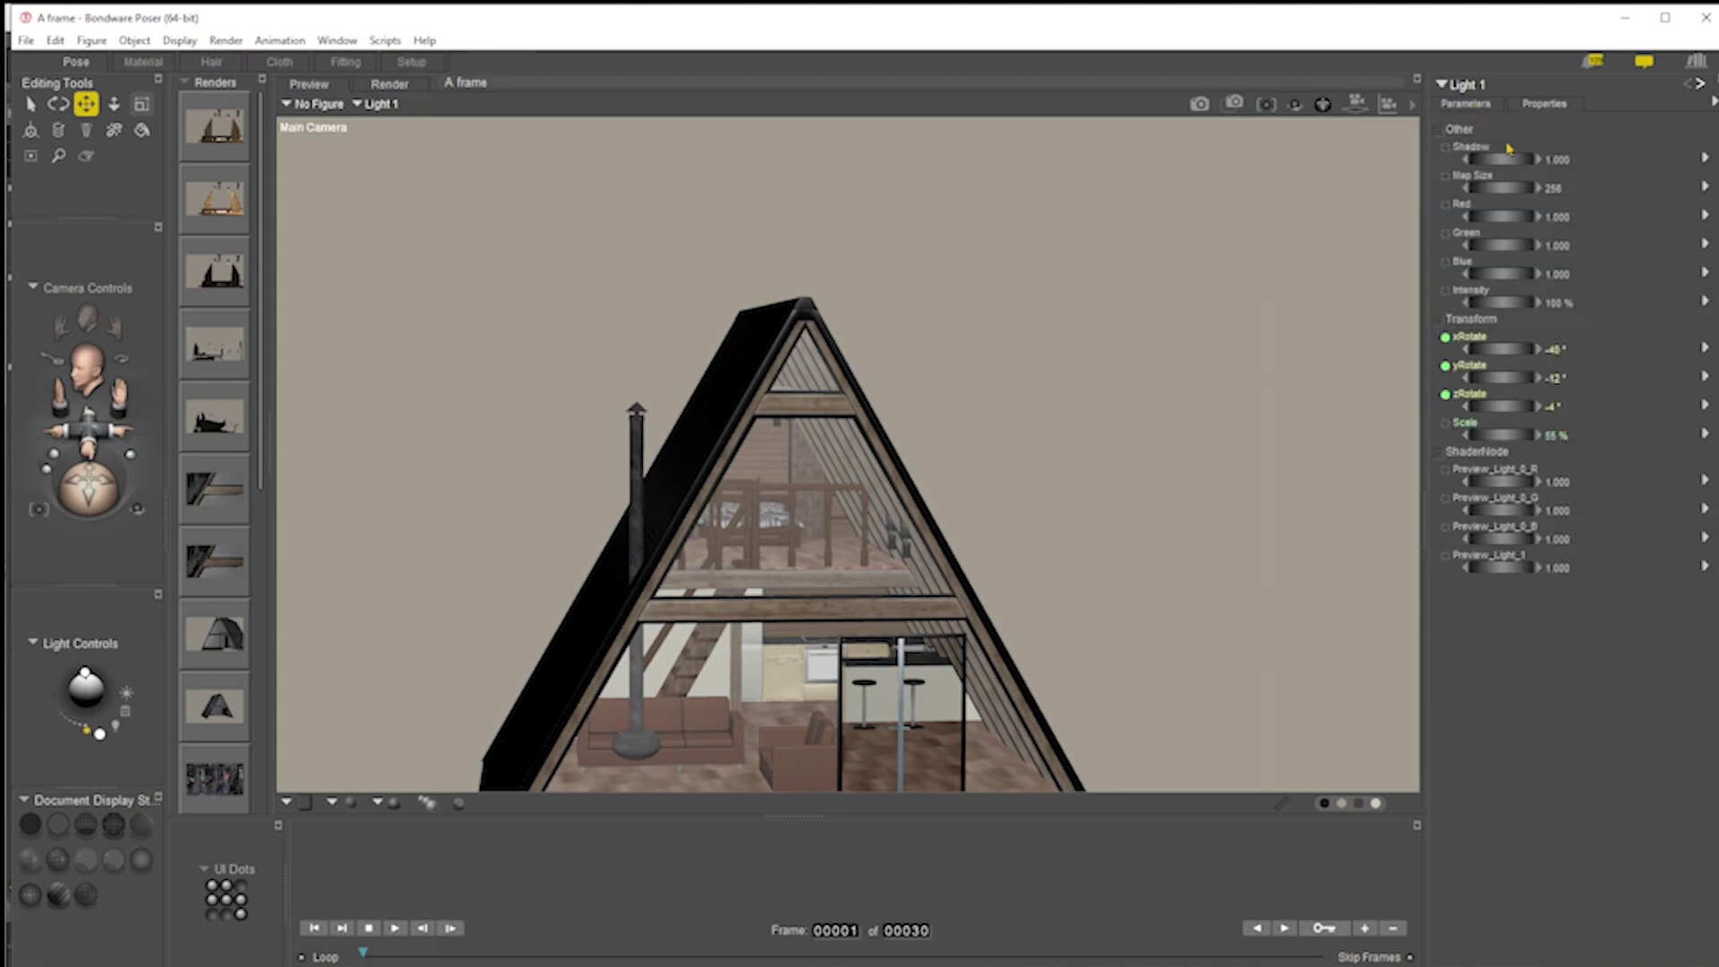
left_click(1559, 303)
type("1")
key("Return")
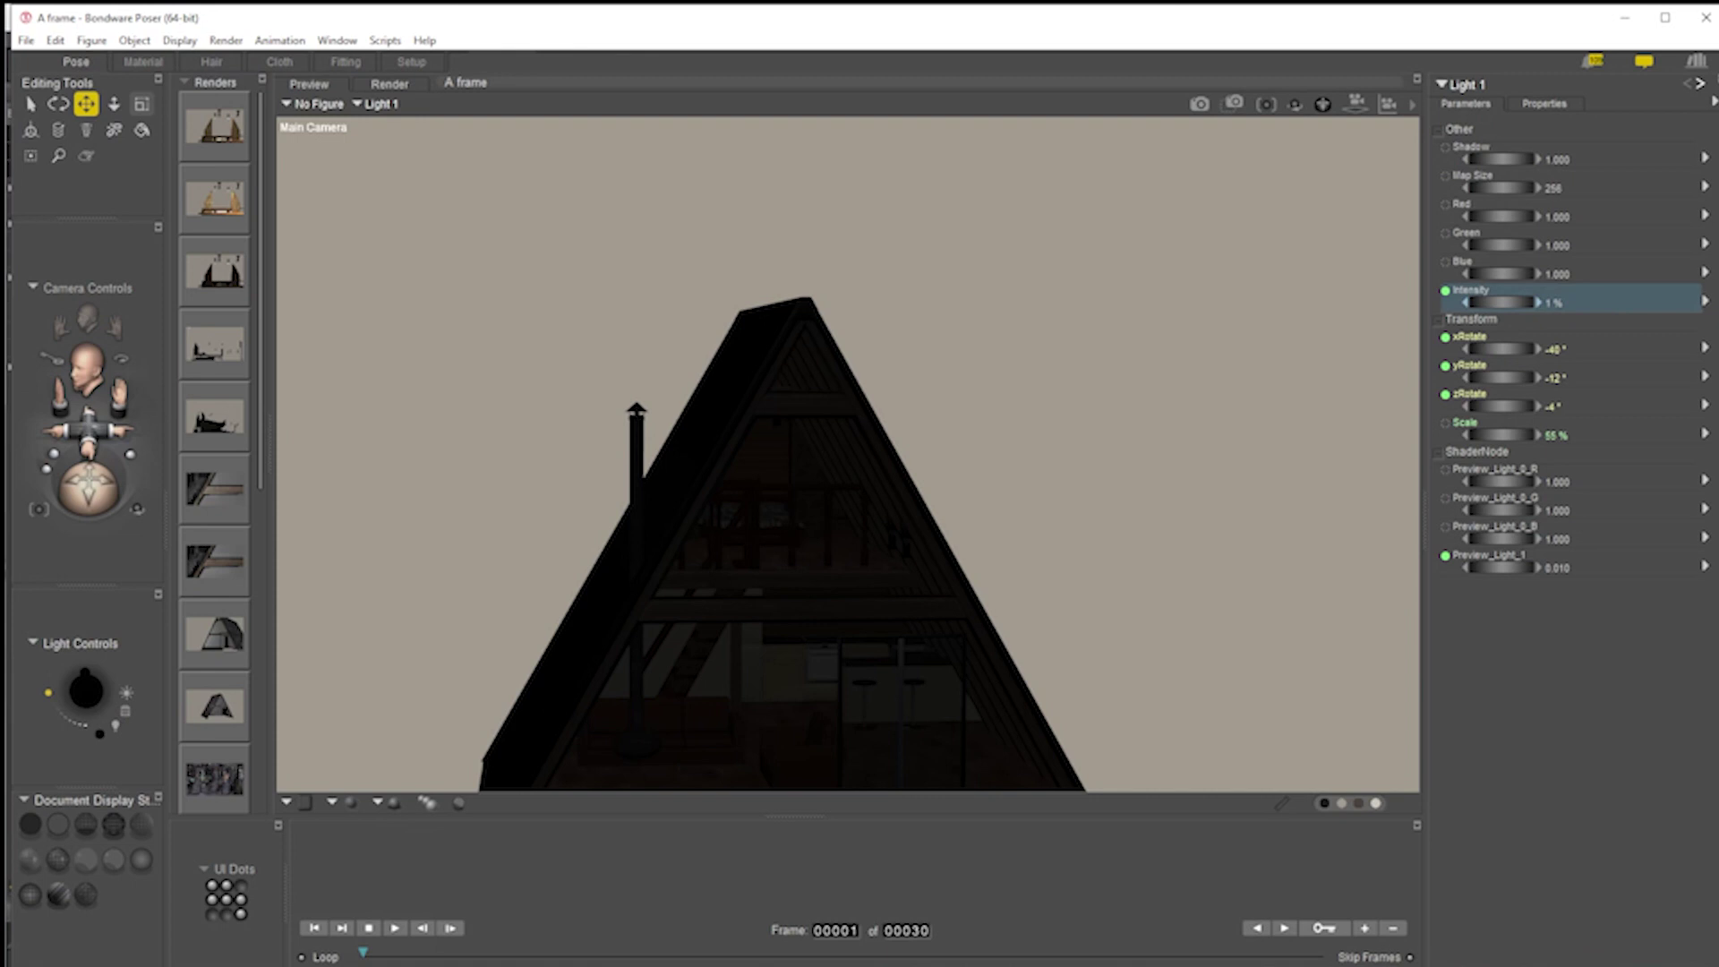
left_click(1555, 302)
type("5")
key("Return")
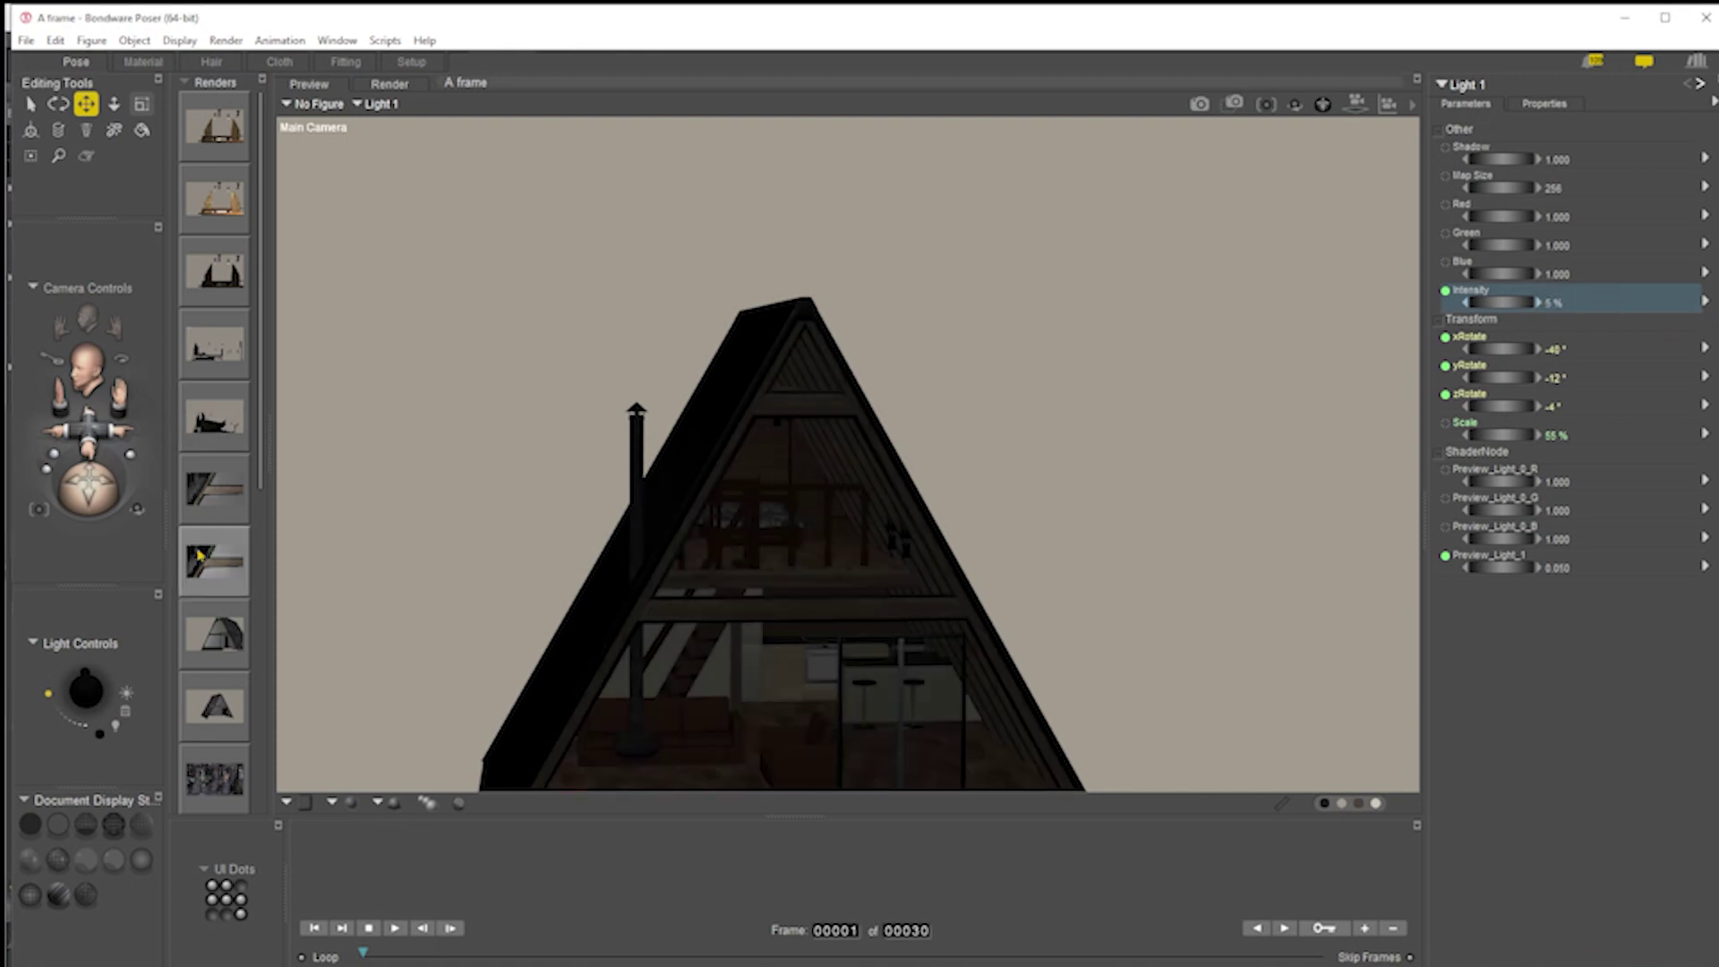
Frame the cabin's upper storey straight from the front and render that view in full with SuperFly
left_click_drag(75, 497, 70, 503)
left_click_drag(83, 429, 82, 488)
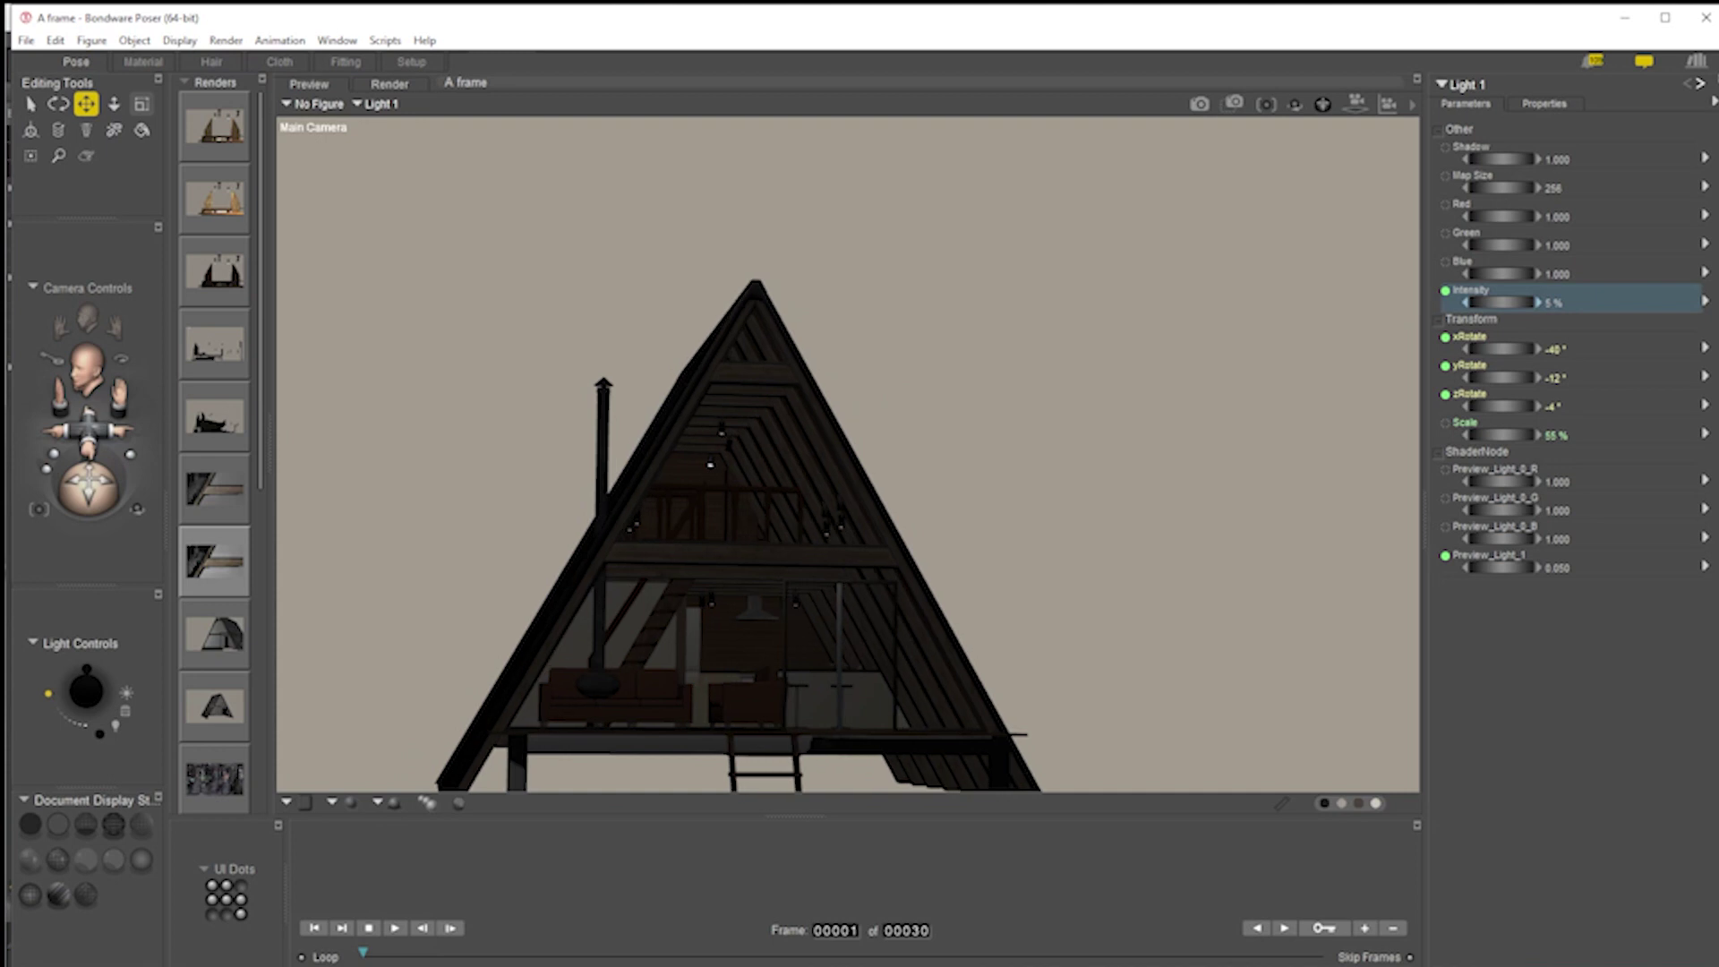
left_click_drag(88, 434, 68, 481)
left_click(1200, 104)
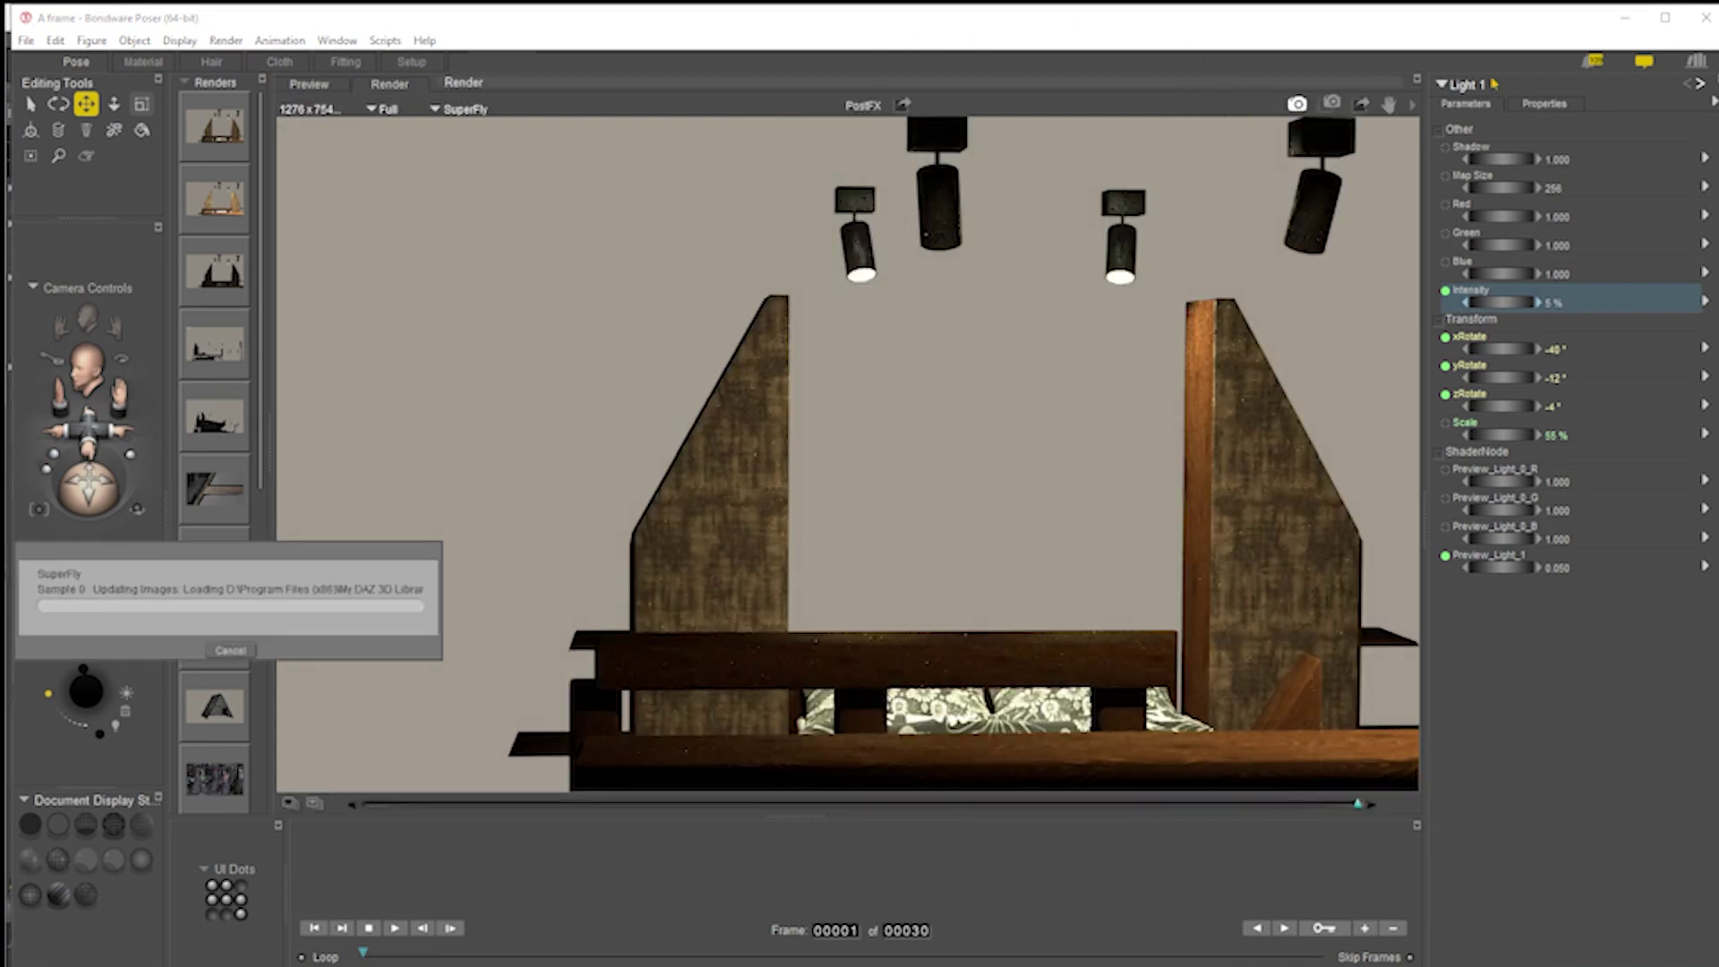
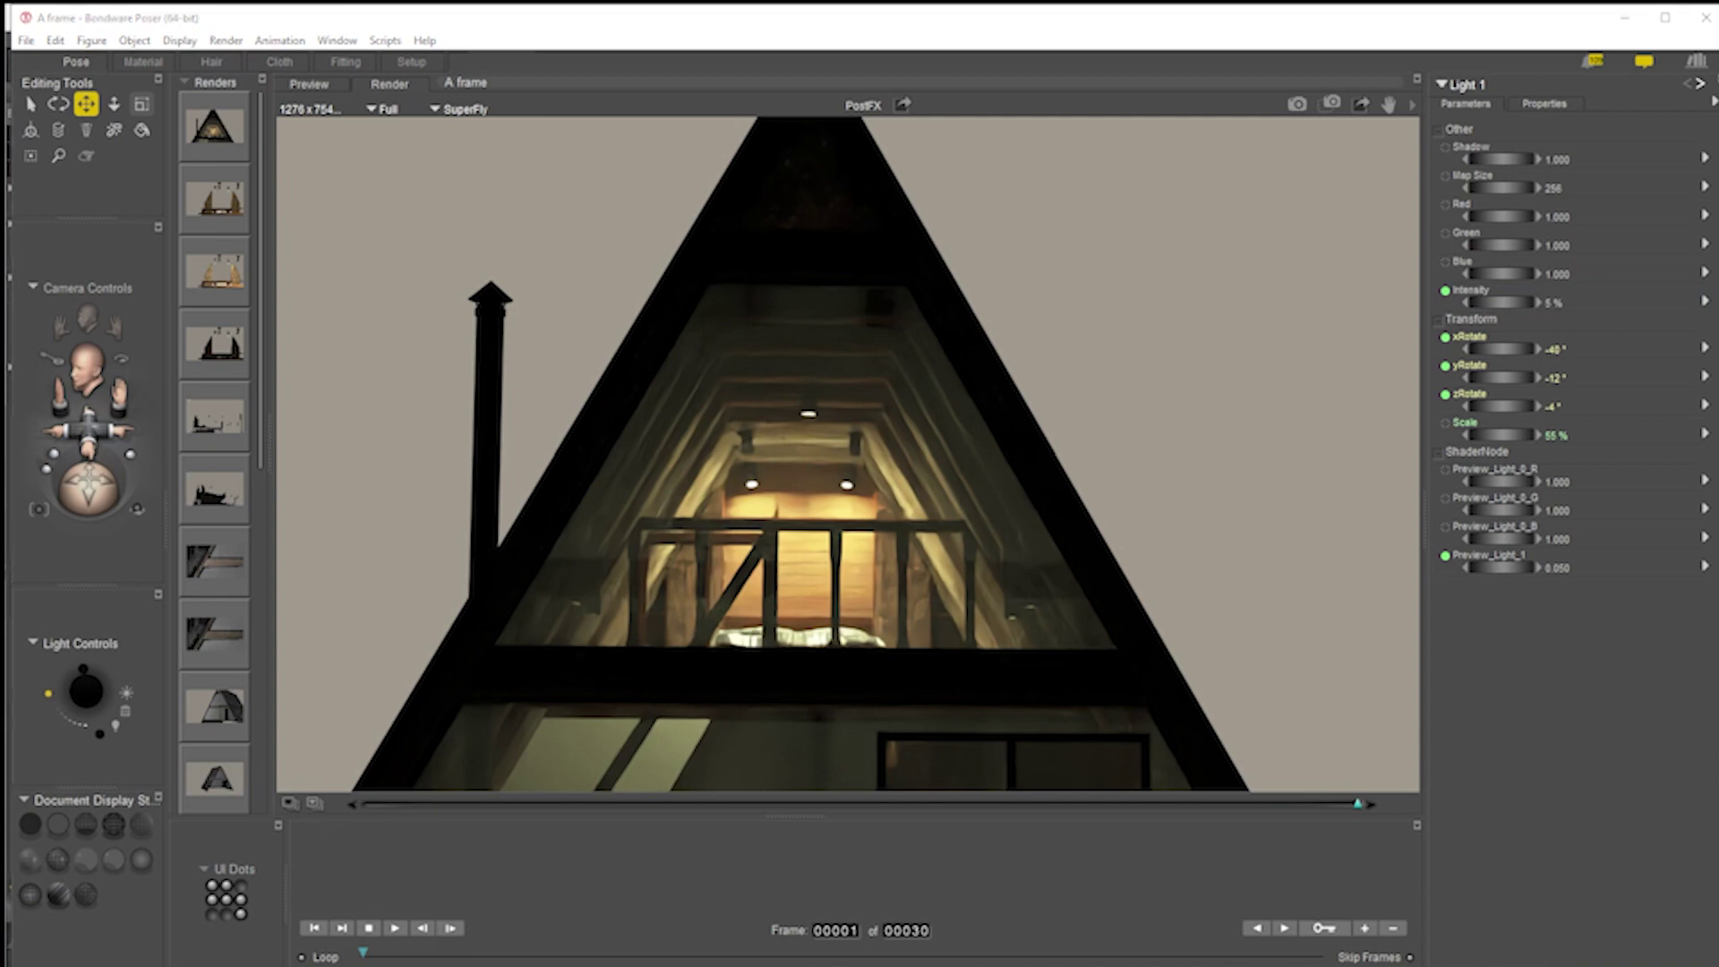
Switch to DAZ Studio, close the earlier render window and make the A_Frame_Cabbin part visible
key("alt+Tab")
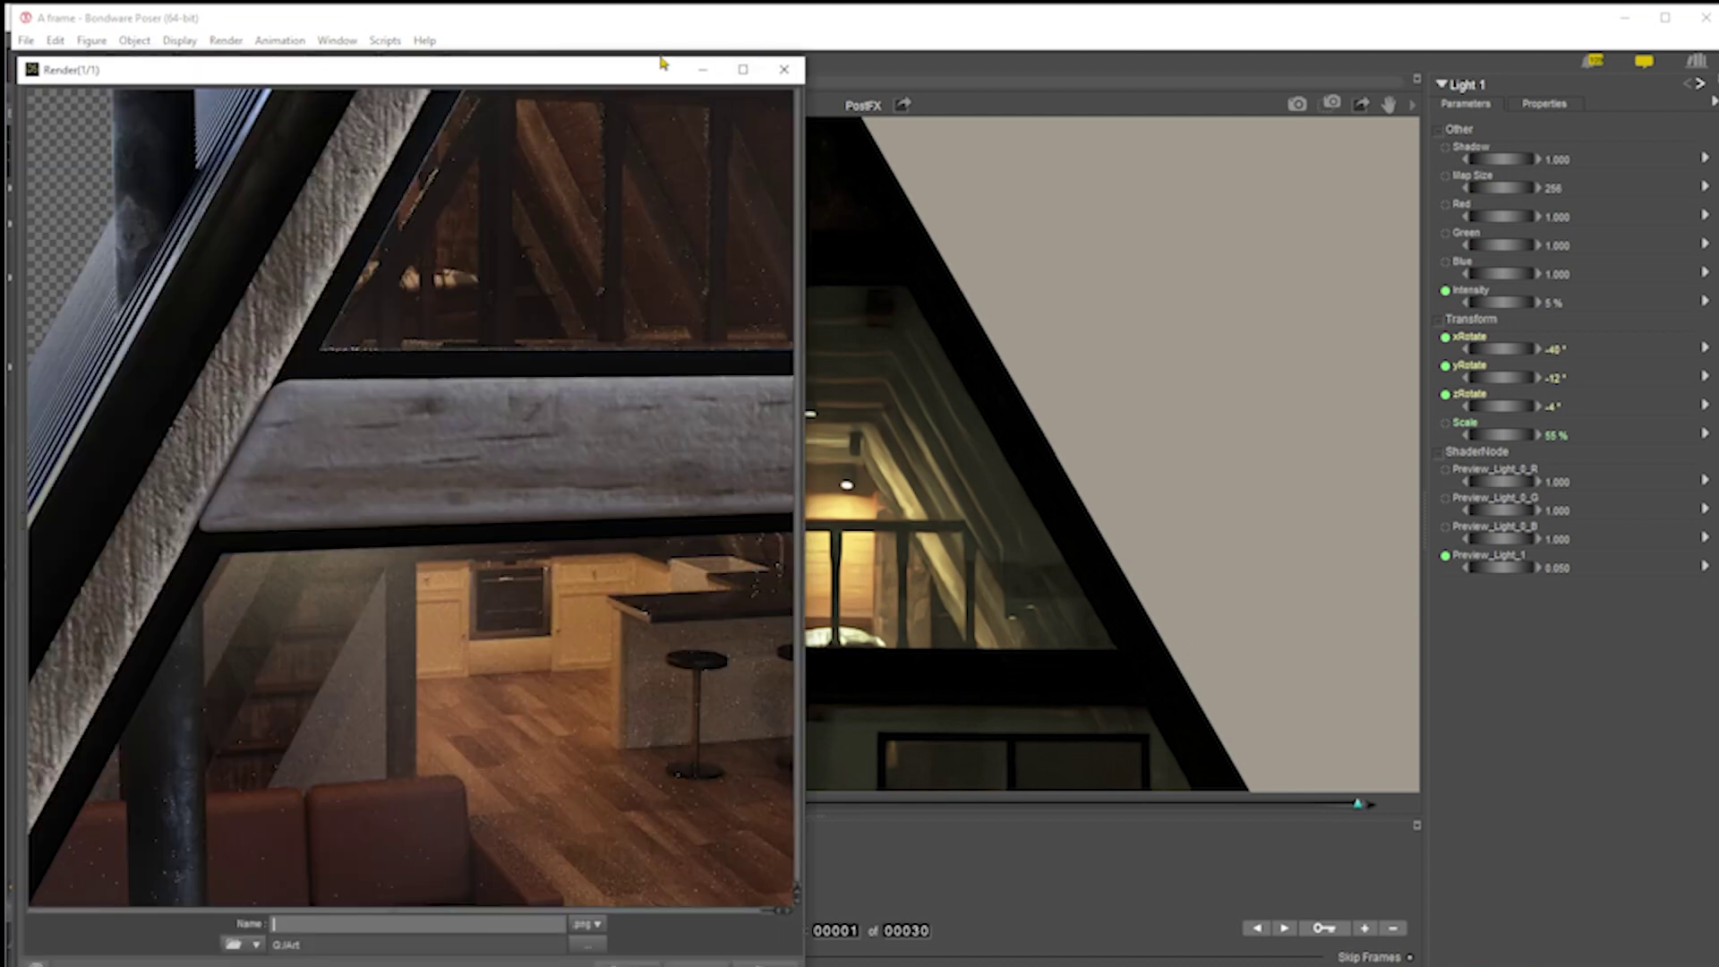
left_click(785, 71)
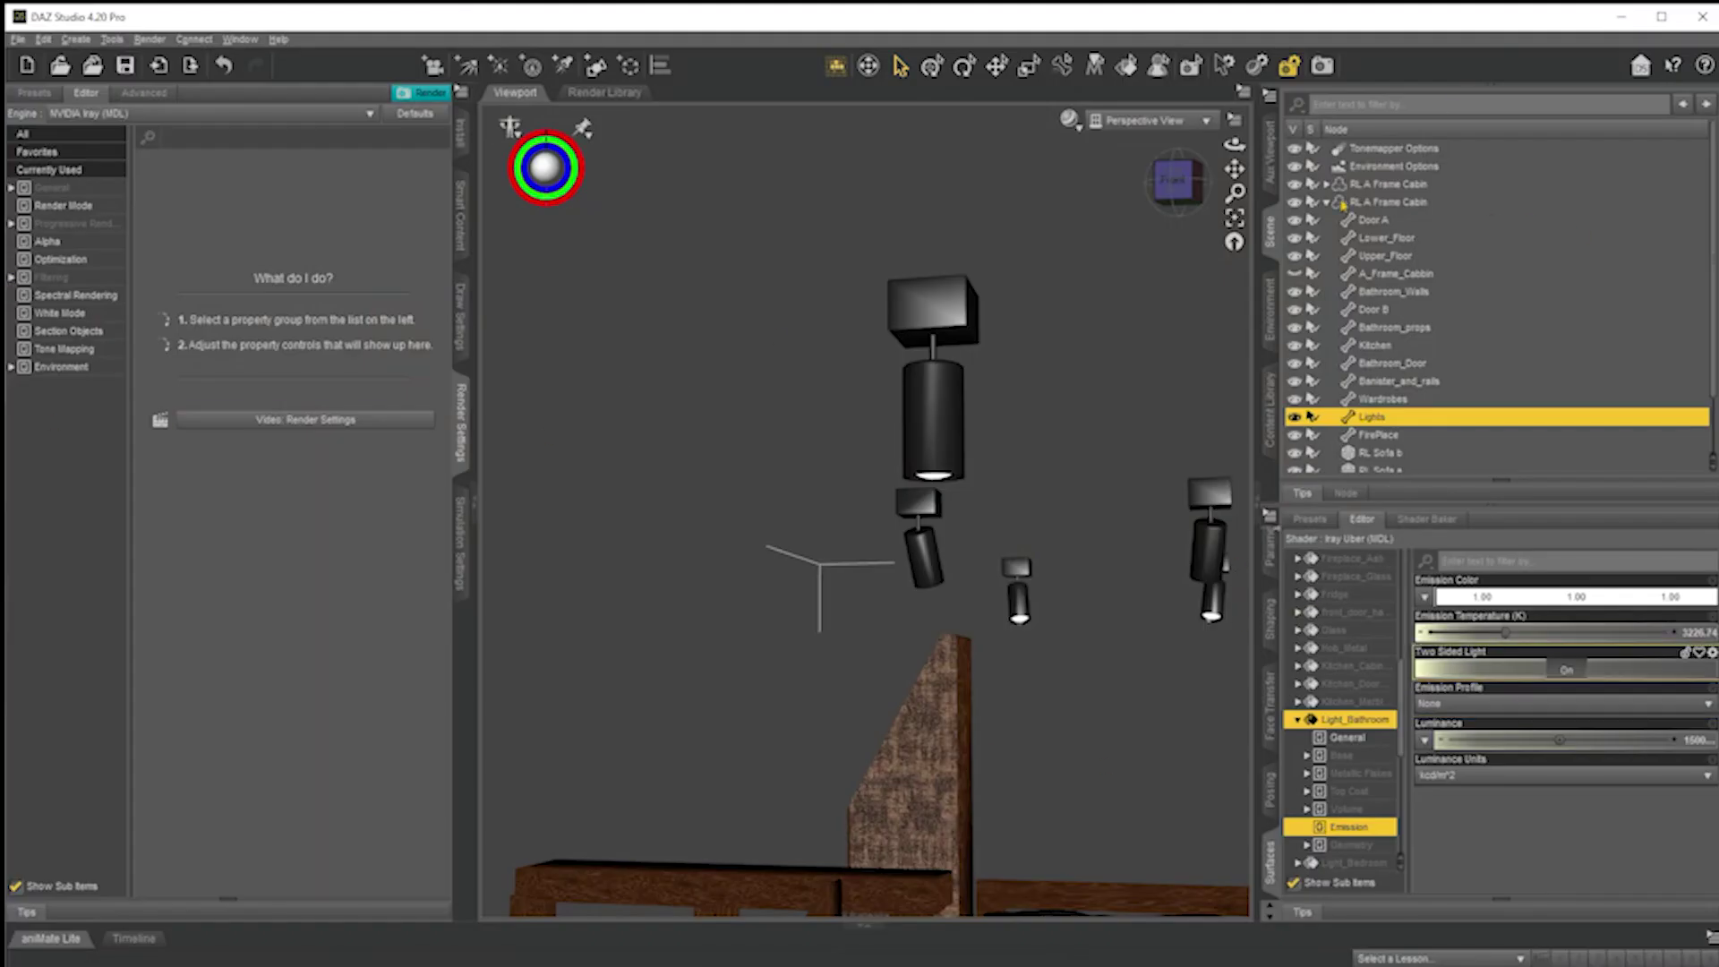
left_click(1295, 273)
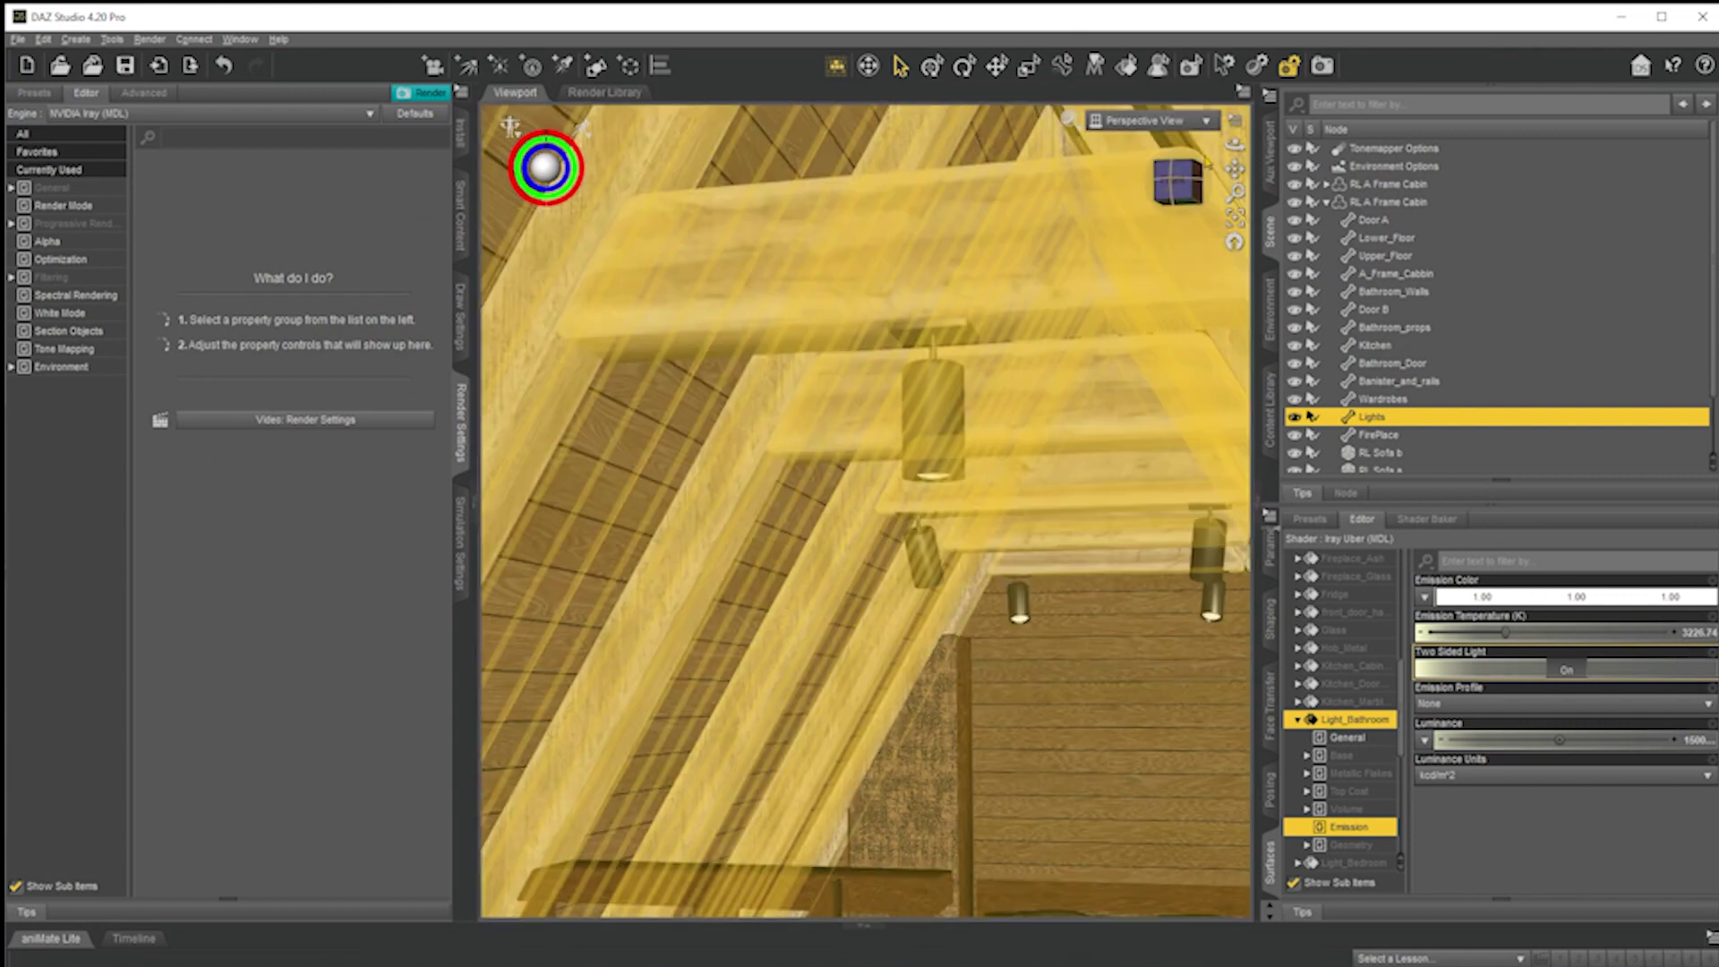
Frame the bed below the two spotlights in the Perspective View and render it with Iray for comparison
mouse_move(1178, 182)
left_mouse_down()
mouse_move(1196, 206)
mouse_move(1180, 187)
left_mouse_up()
scroll(990, 542, "up", 8)
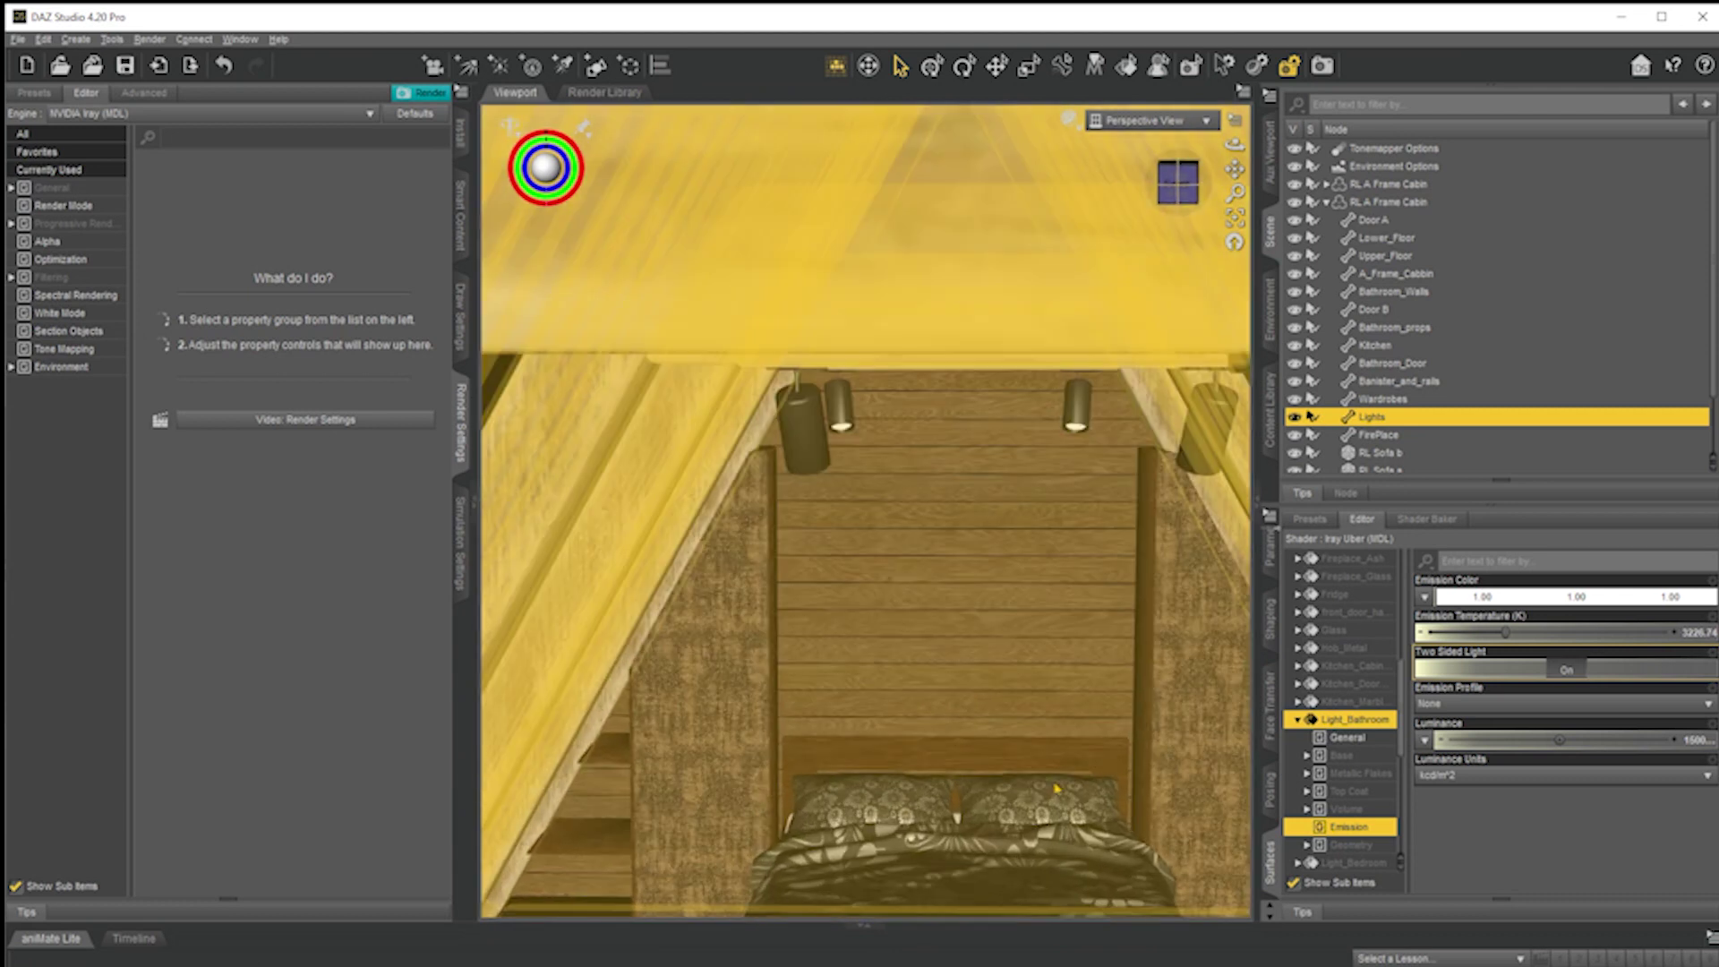
left_click_drag(1235, 170, 1234, 147)
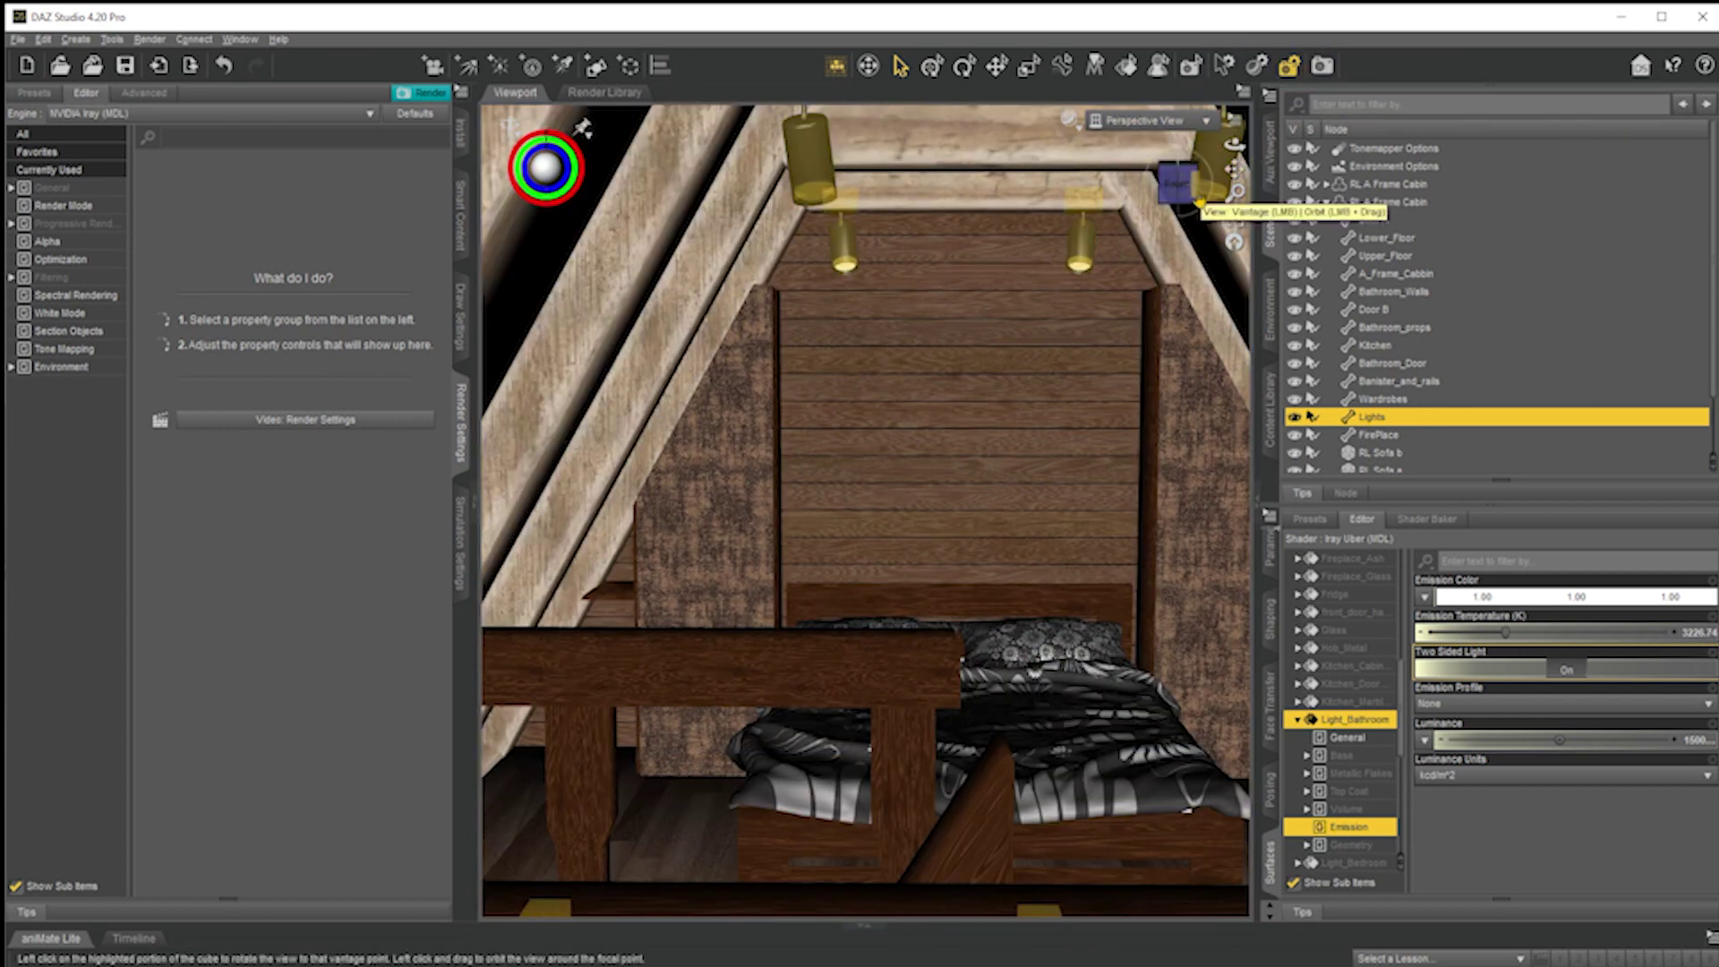
left_click(1197, 199)
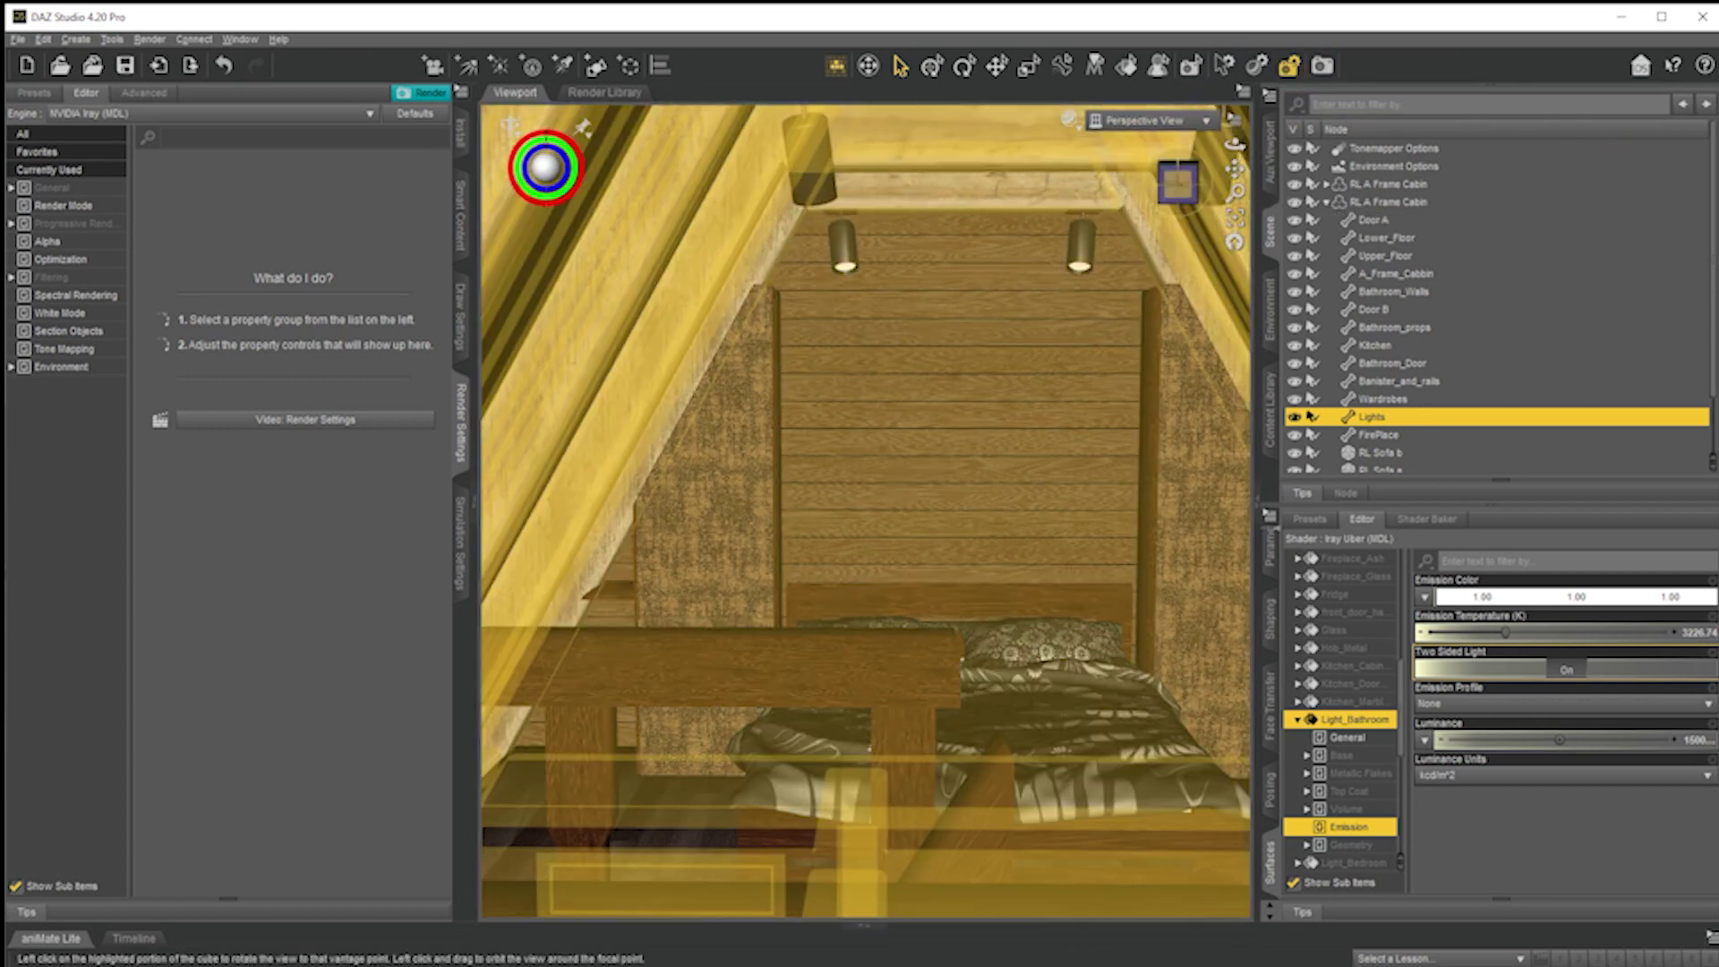
left_click_drag(1196, 198, 1090, 152)
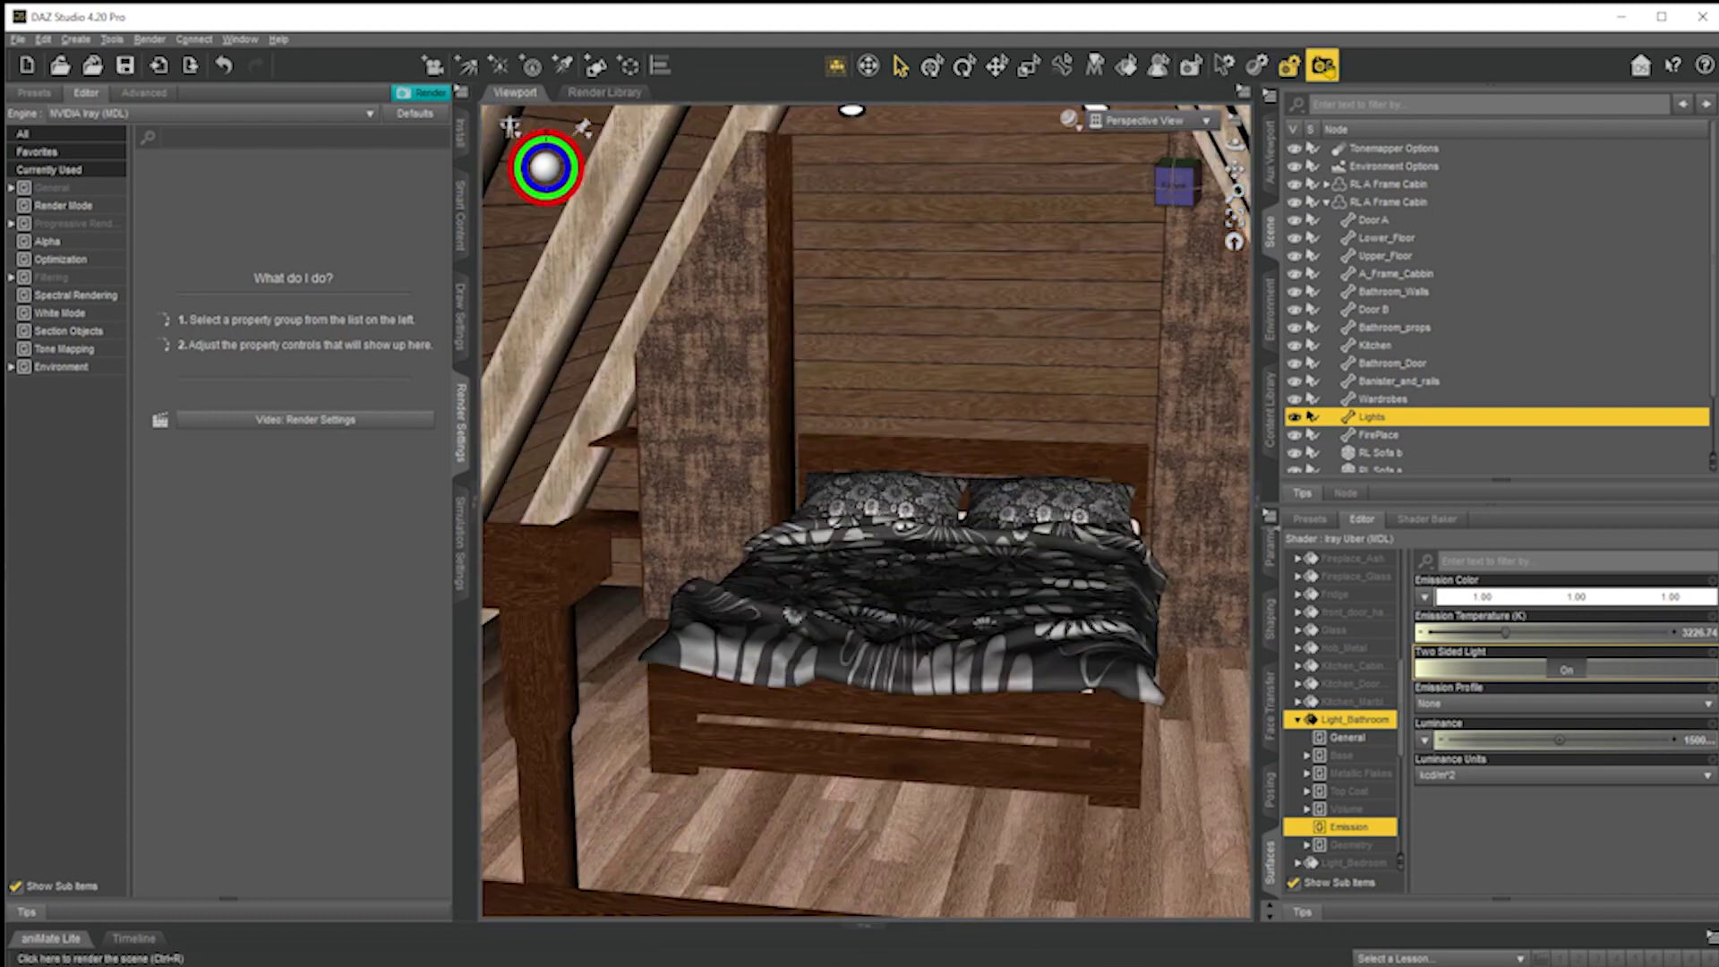
left_click(1322, 65)
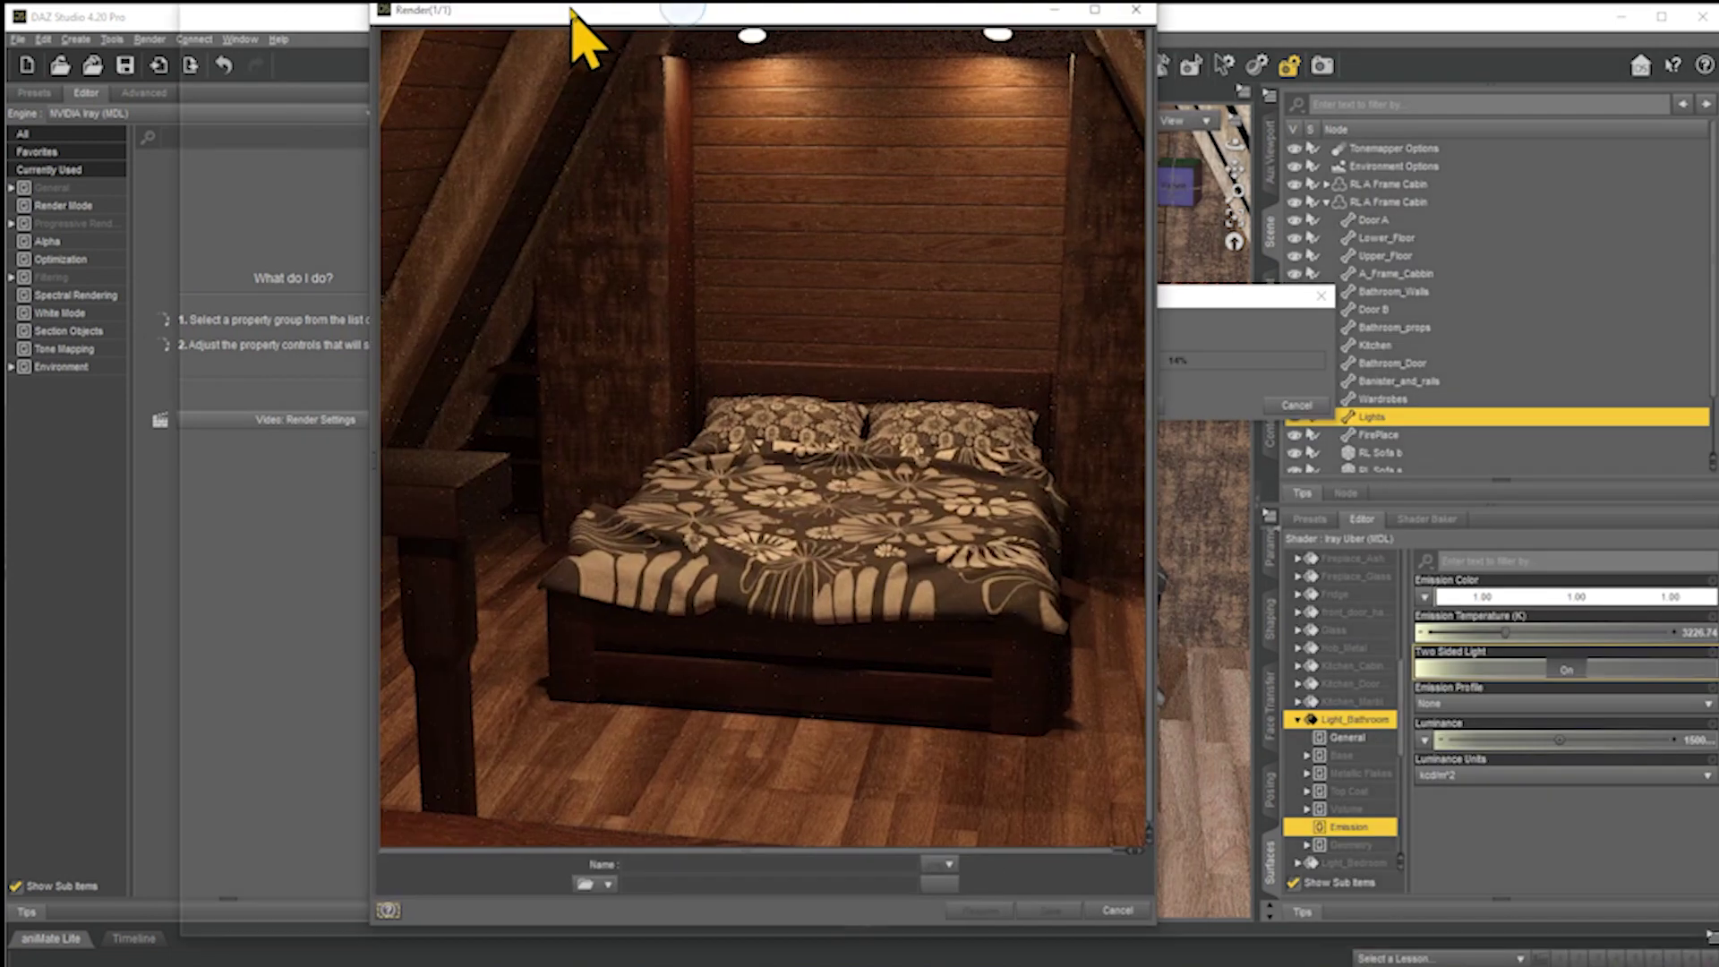
left_click_drag(582, 30, 442, 126)
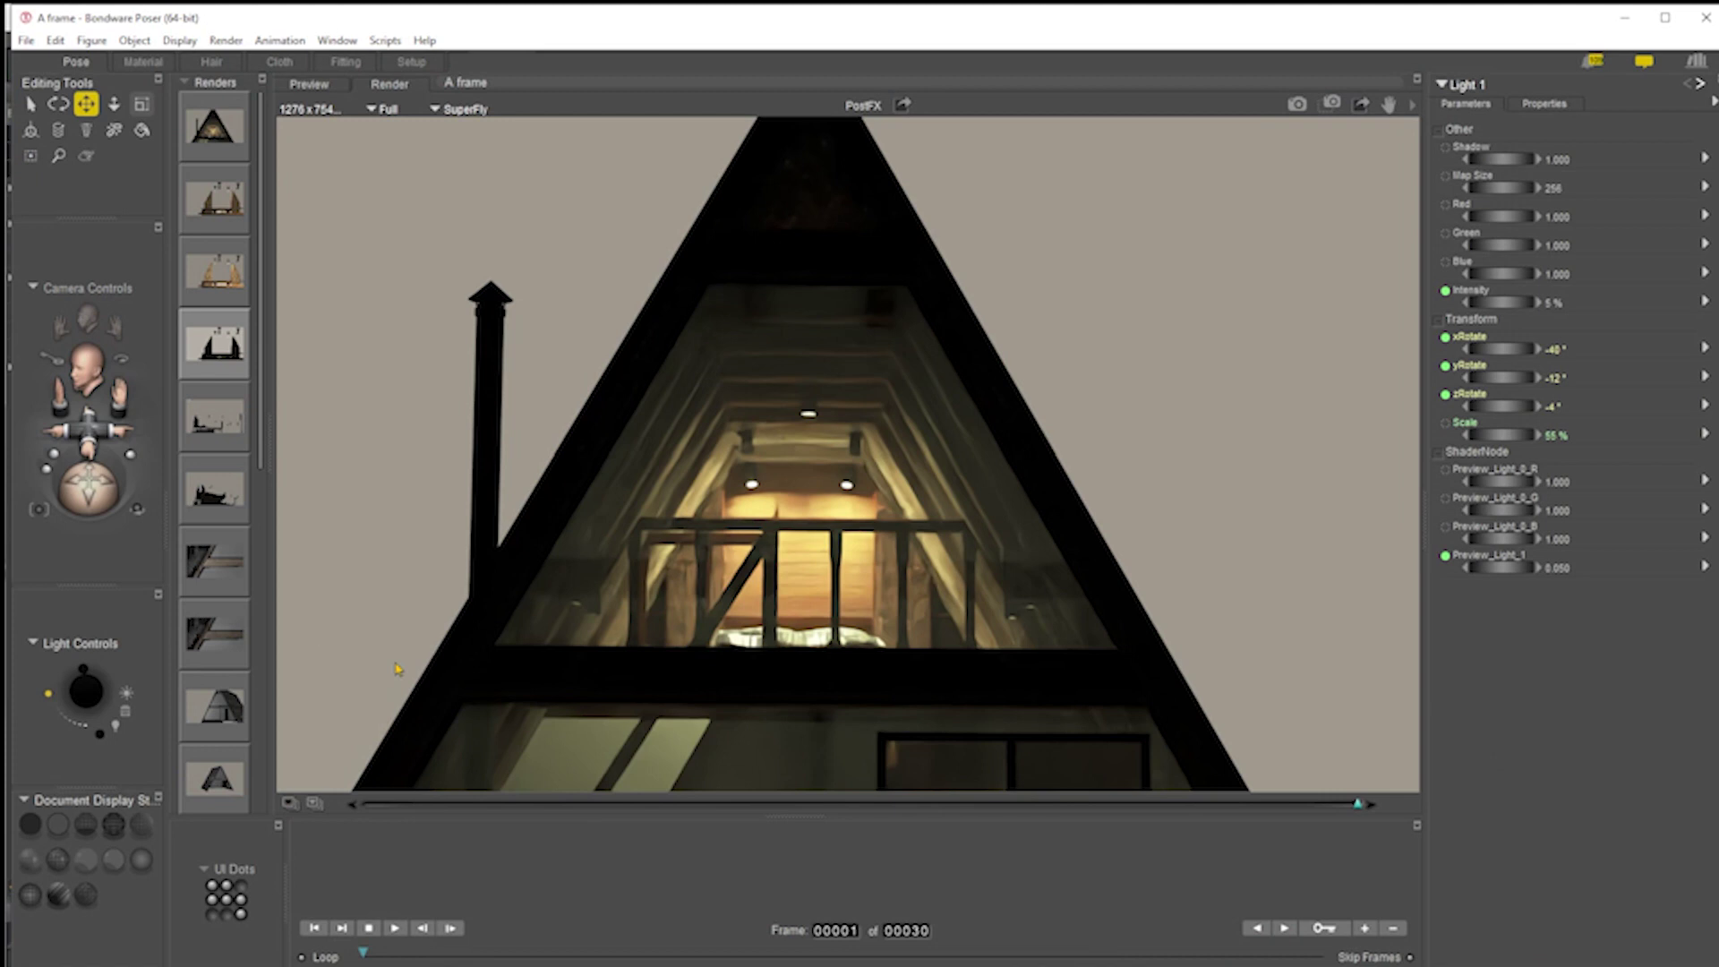
Back in Poser's live preview, move the Main Camera into the upper storey so it faces the bed and spotlights
left_click(309, 83)
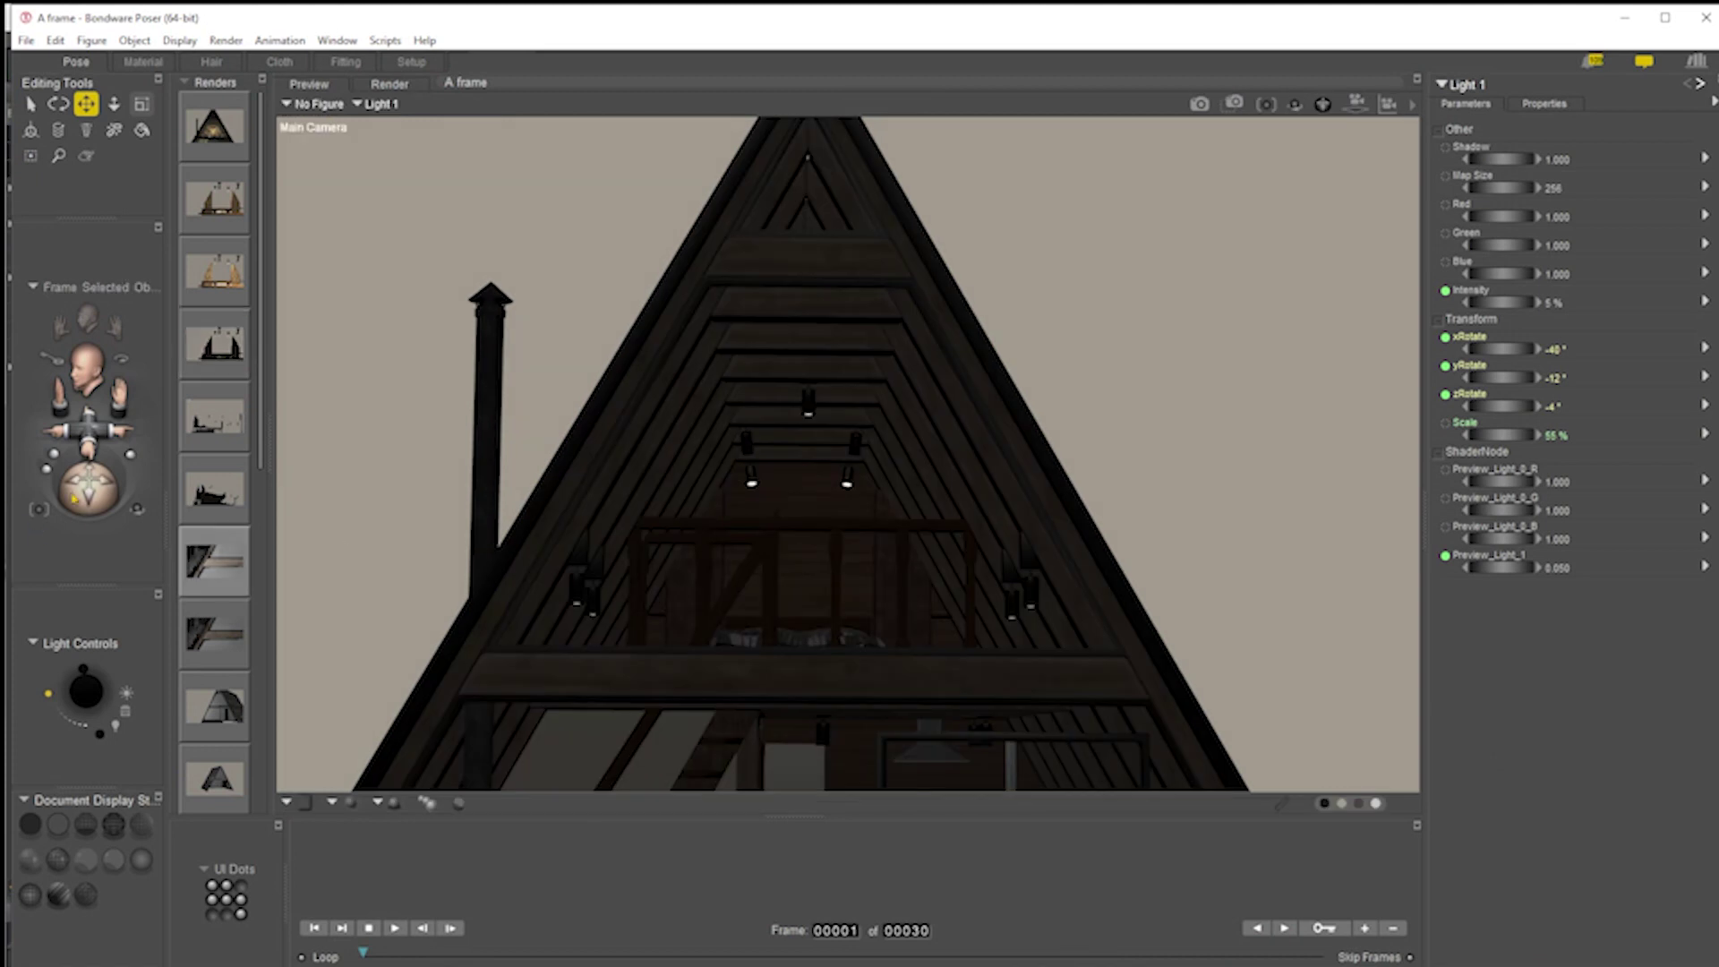
mouse_move(88, 430)
left_mouse_down()
mouse_move(64, 439)
mouse_move(80, 405)
left_mouse_up()
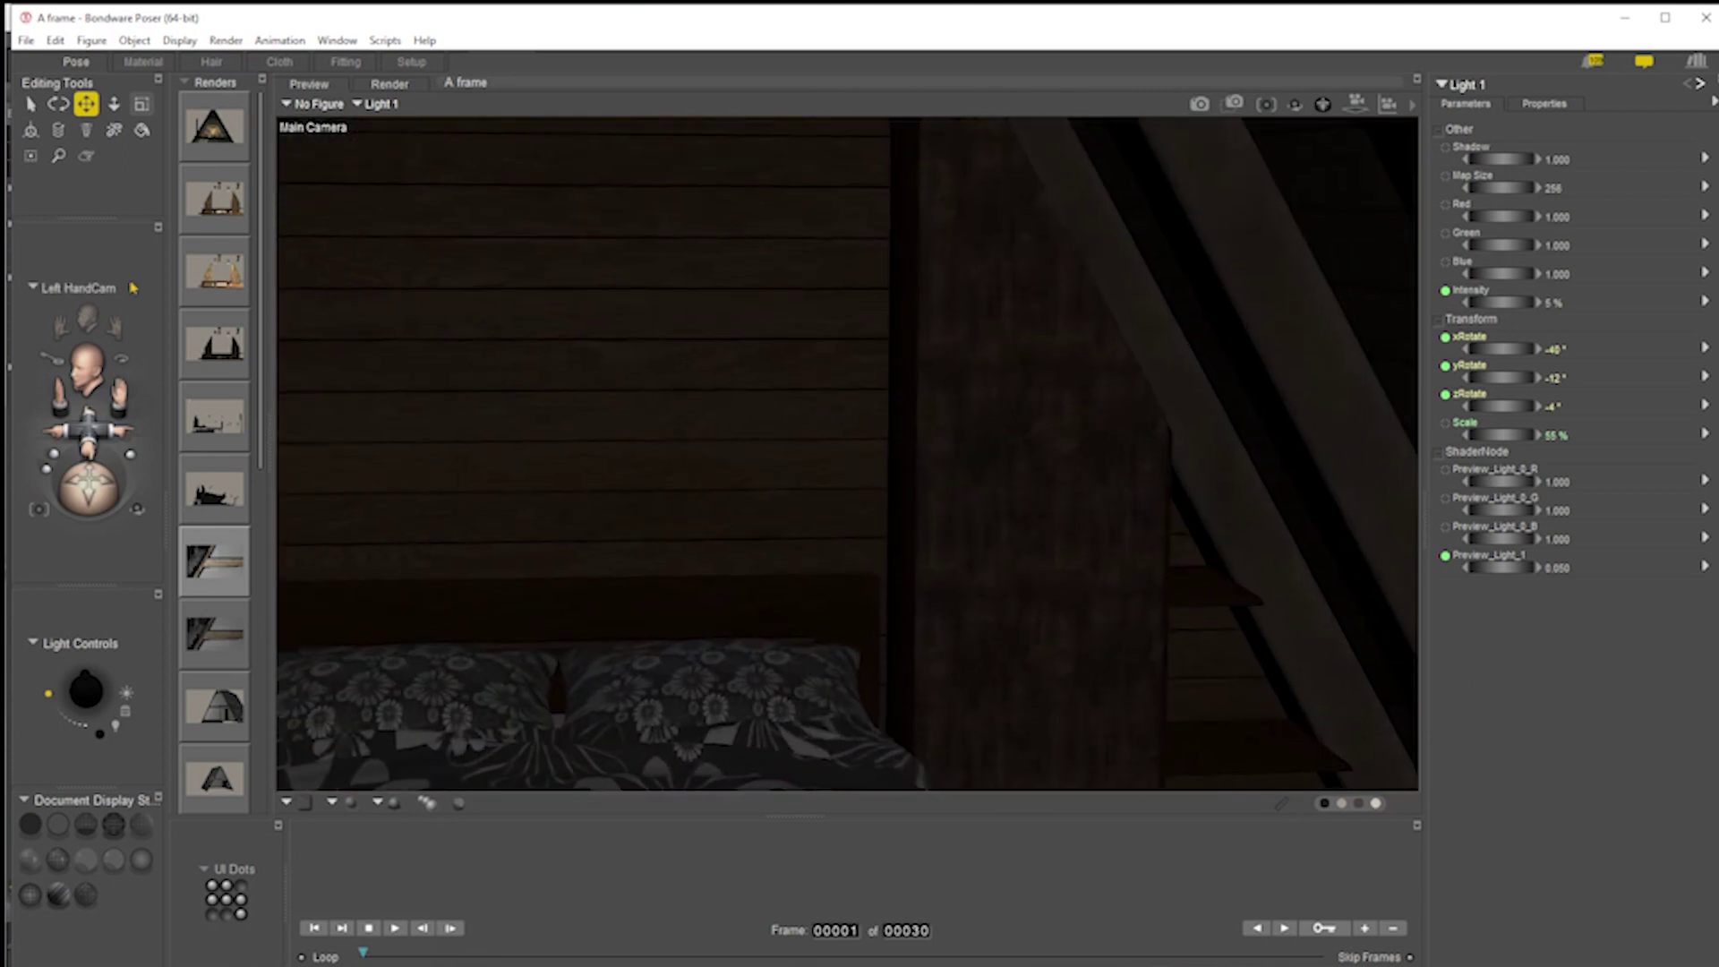
left_click(90, 367)
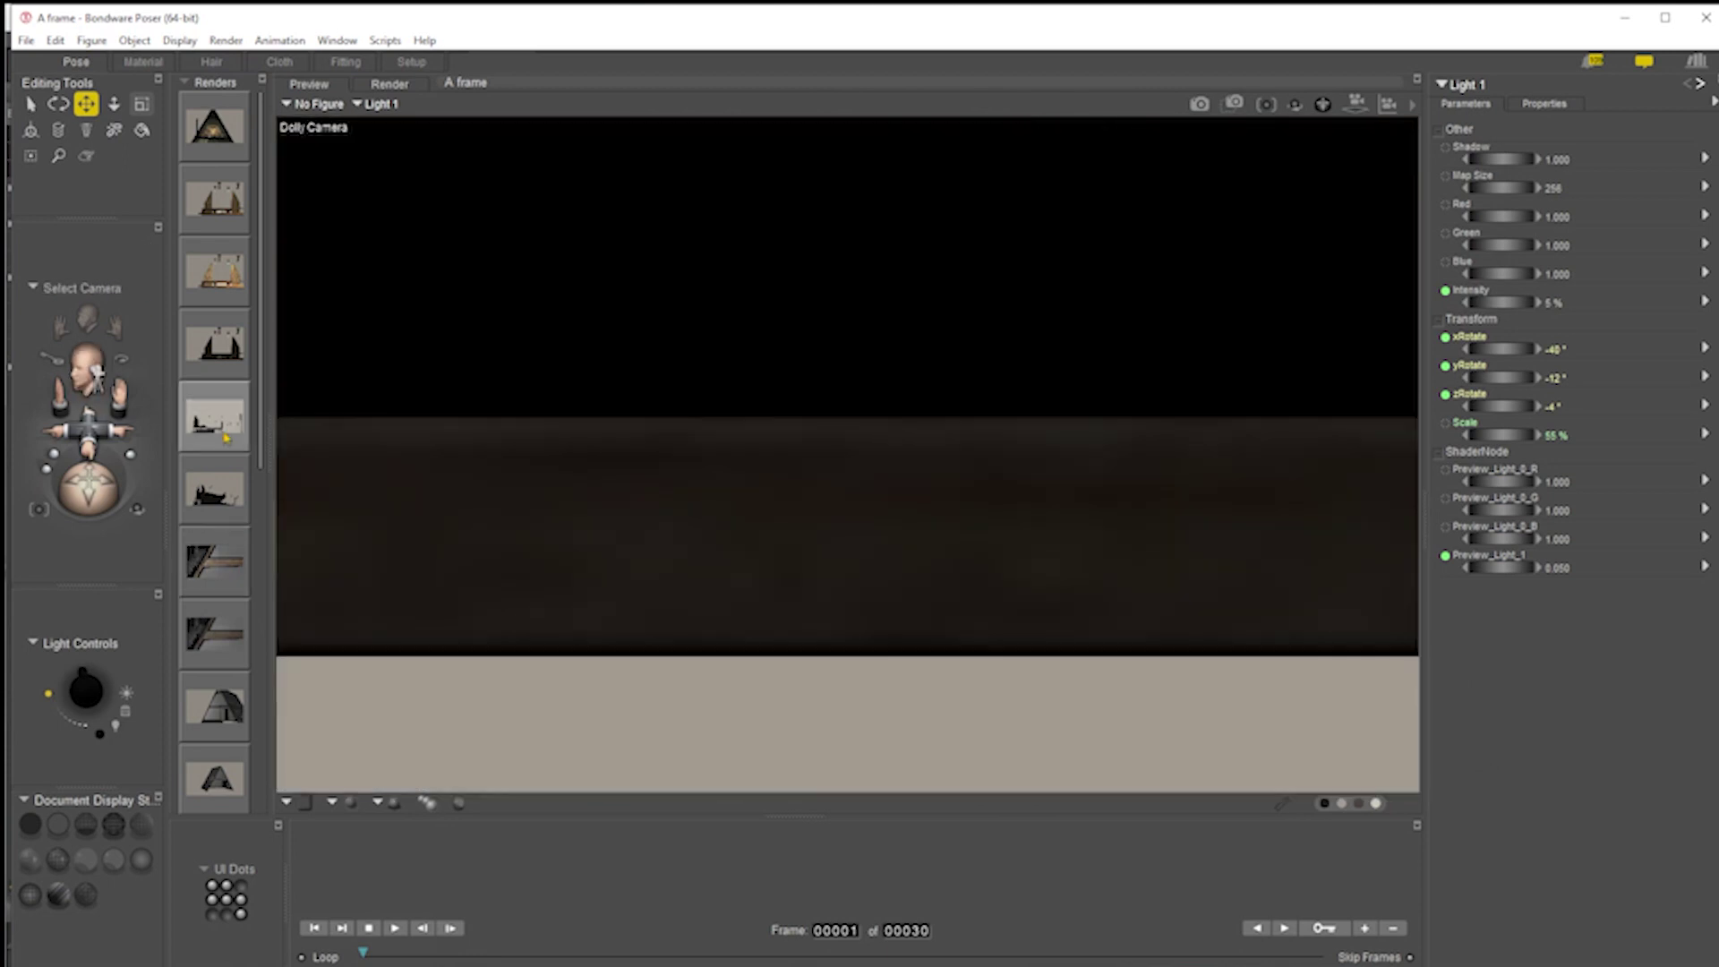
left_click(226, 437)
left_click_drag(72, 434, 100, 511)
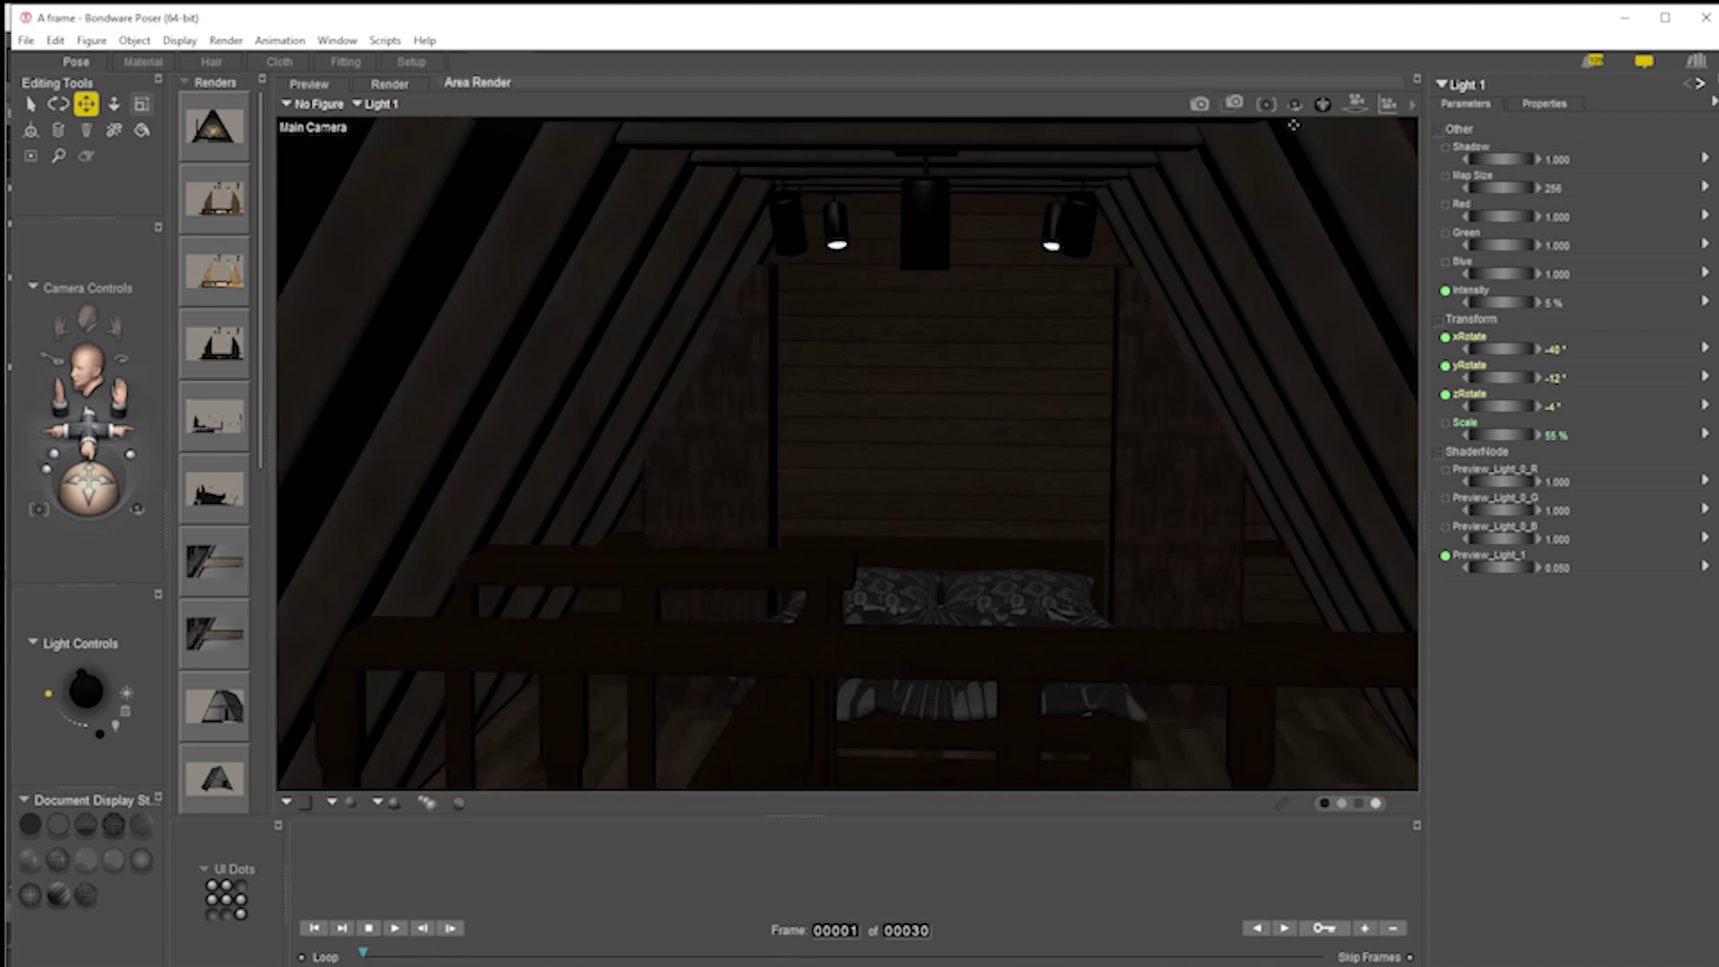
Select the Main Camera, lower its Focal to 31 mm and move it towards the bed
left_click(1446, 83)
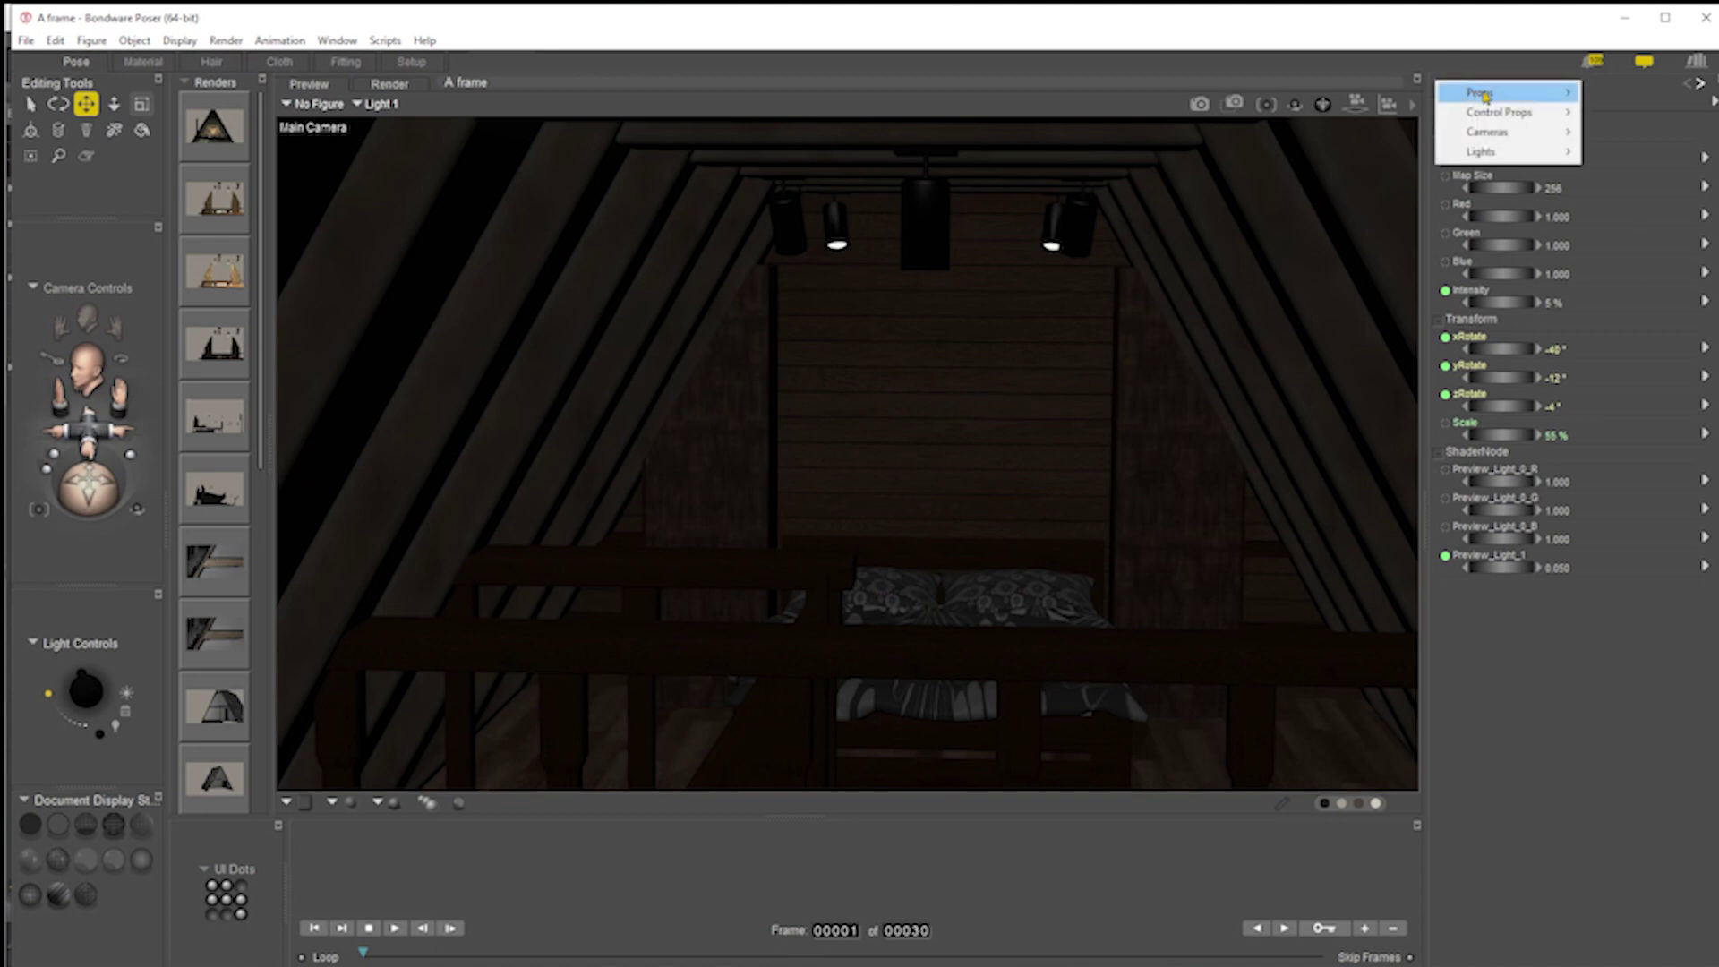
mouse_move(1493, 134)
left_click(1651, 142)
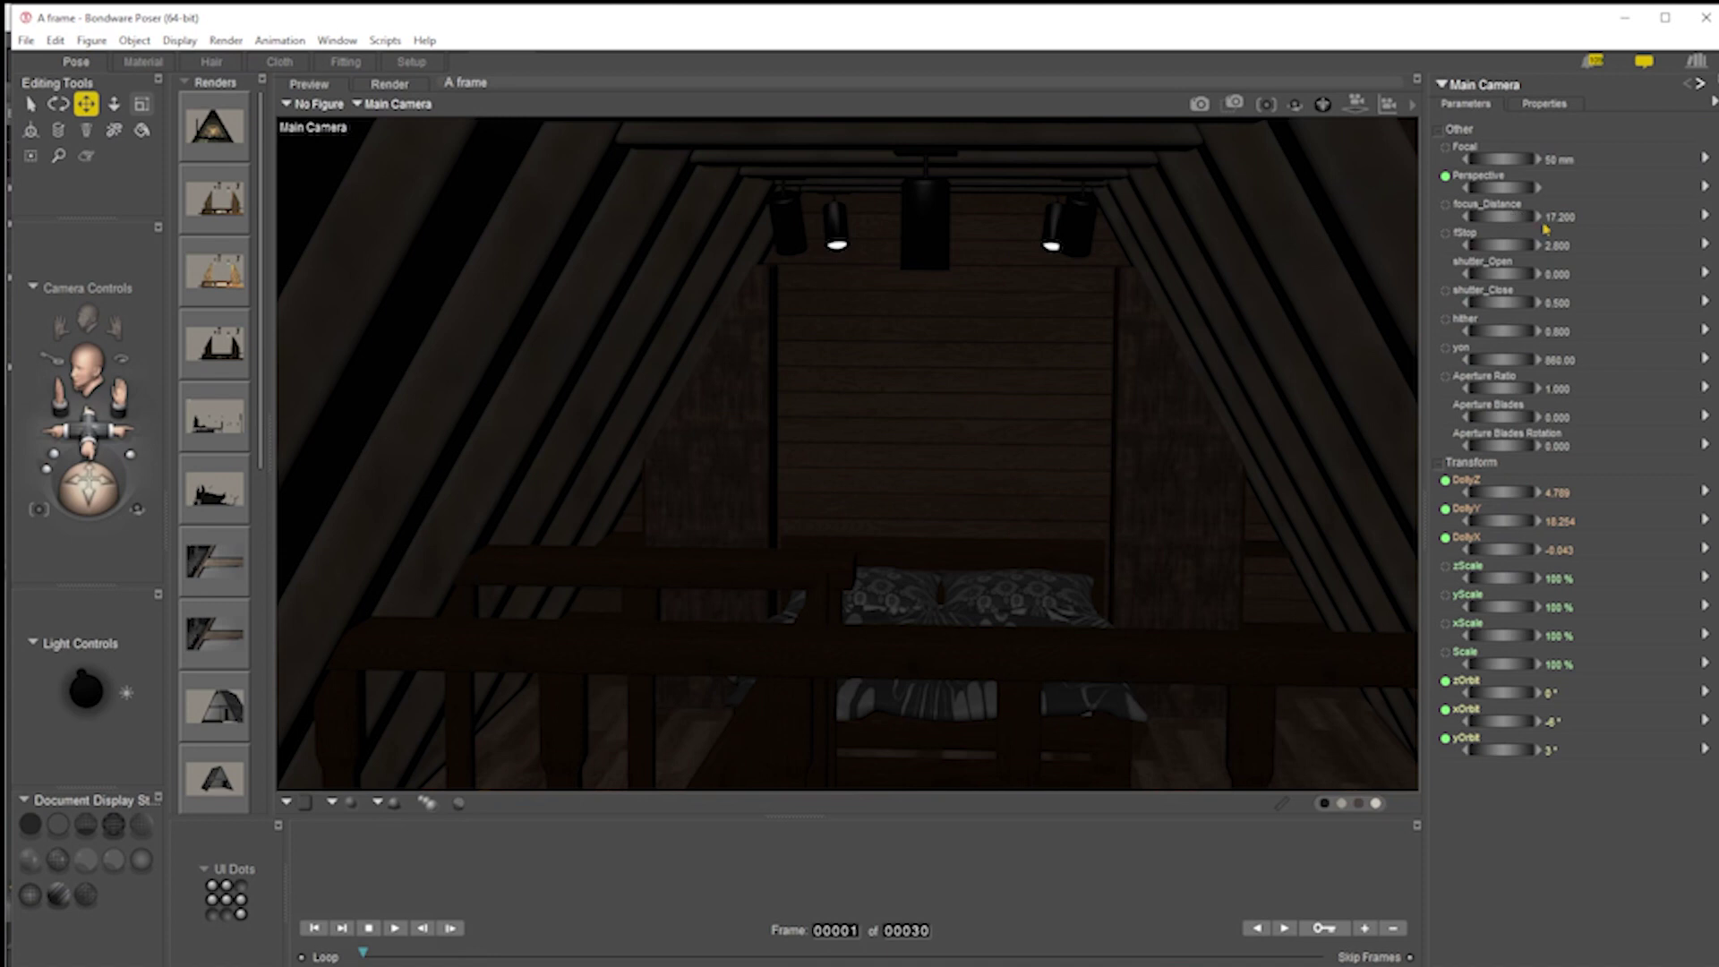
left_click_drag(1495, 159, 1441, 160)
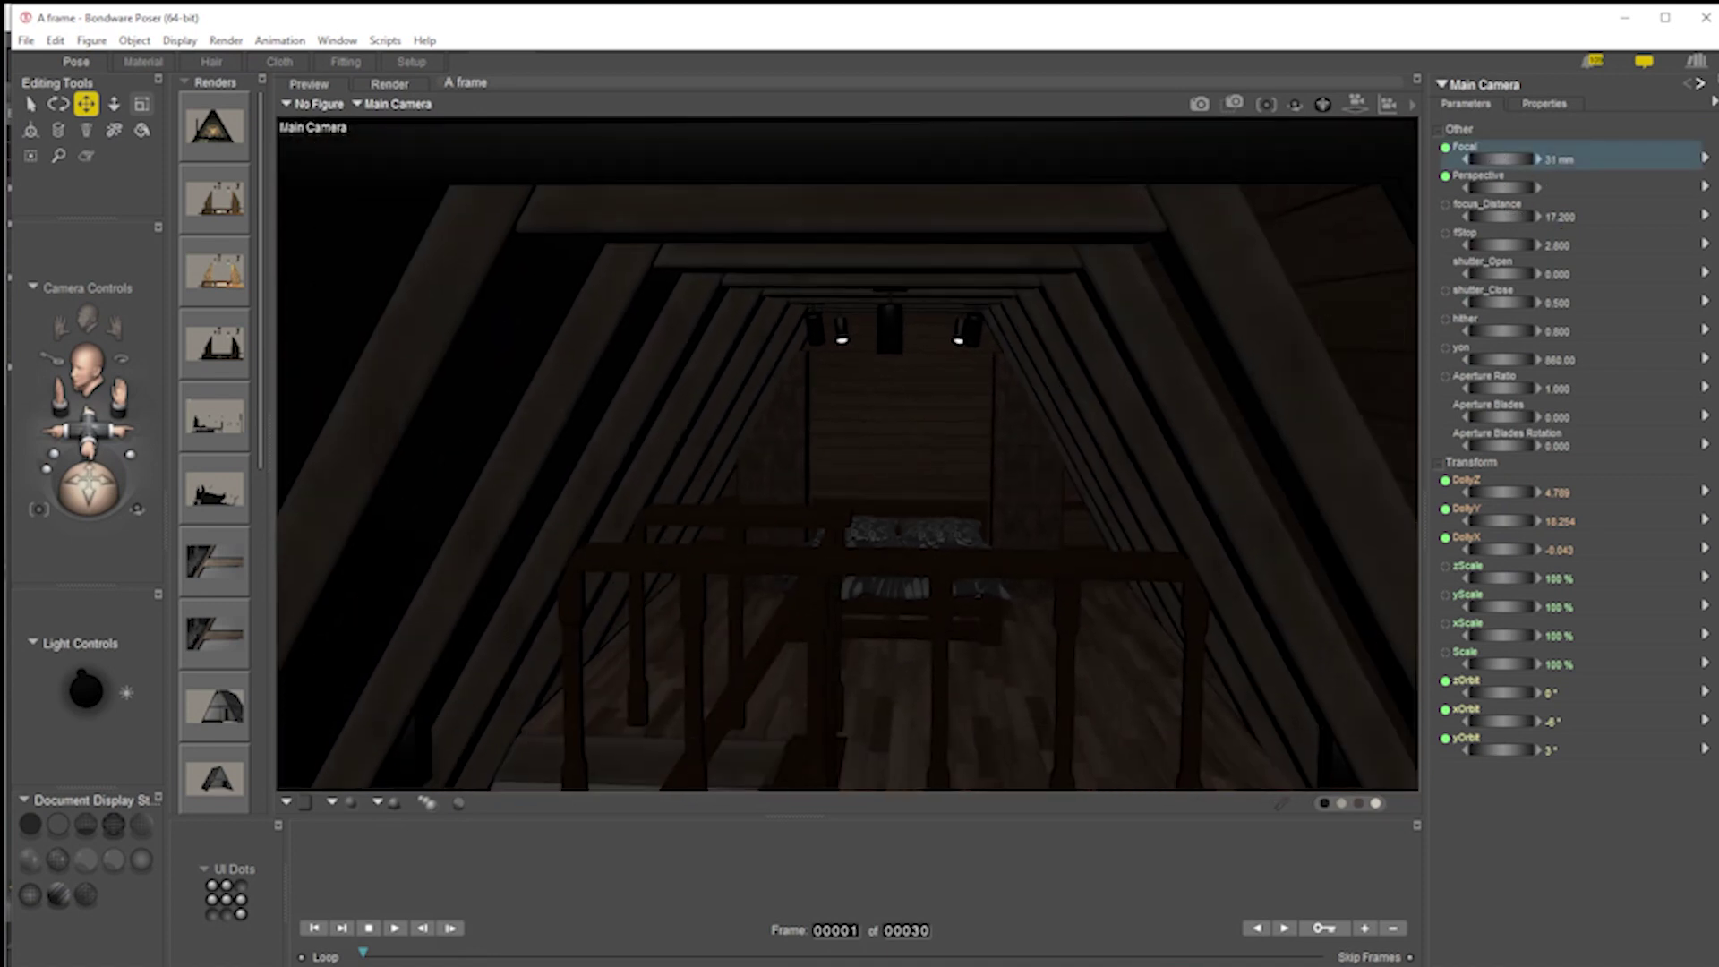
left_click_drag(89, 426, 564, 540)
left_click_drag(1297, 461, 1225, 487)
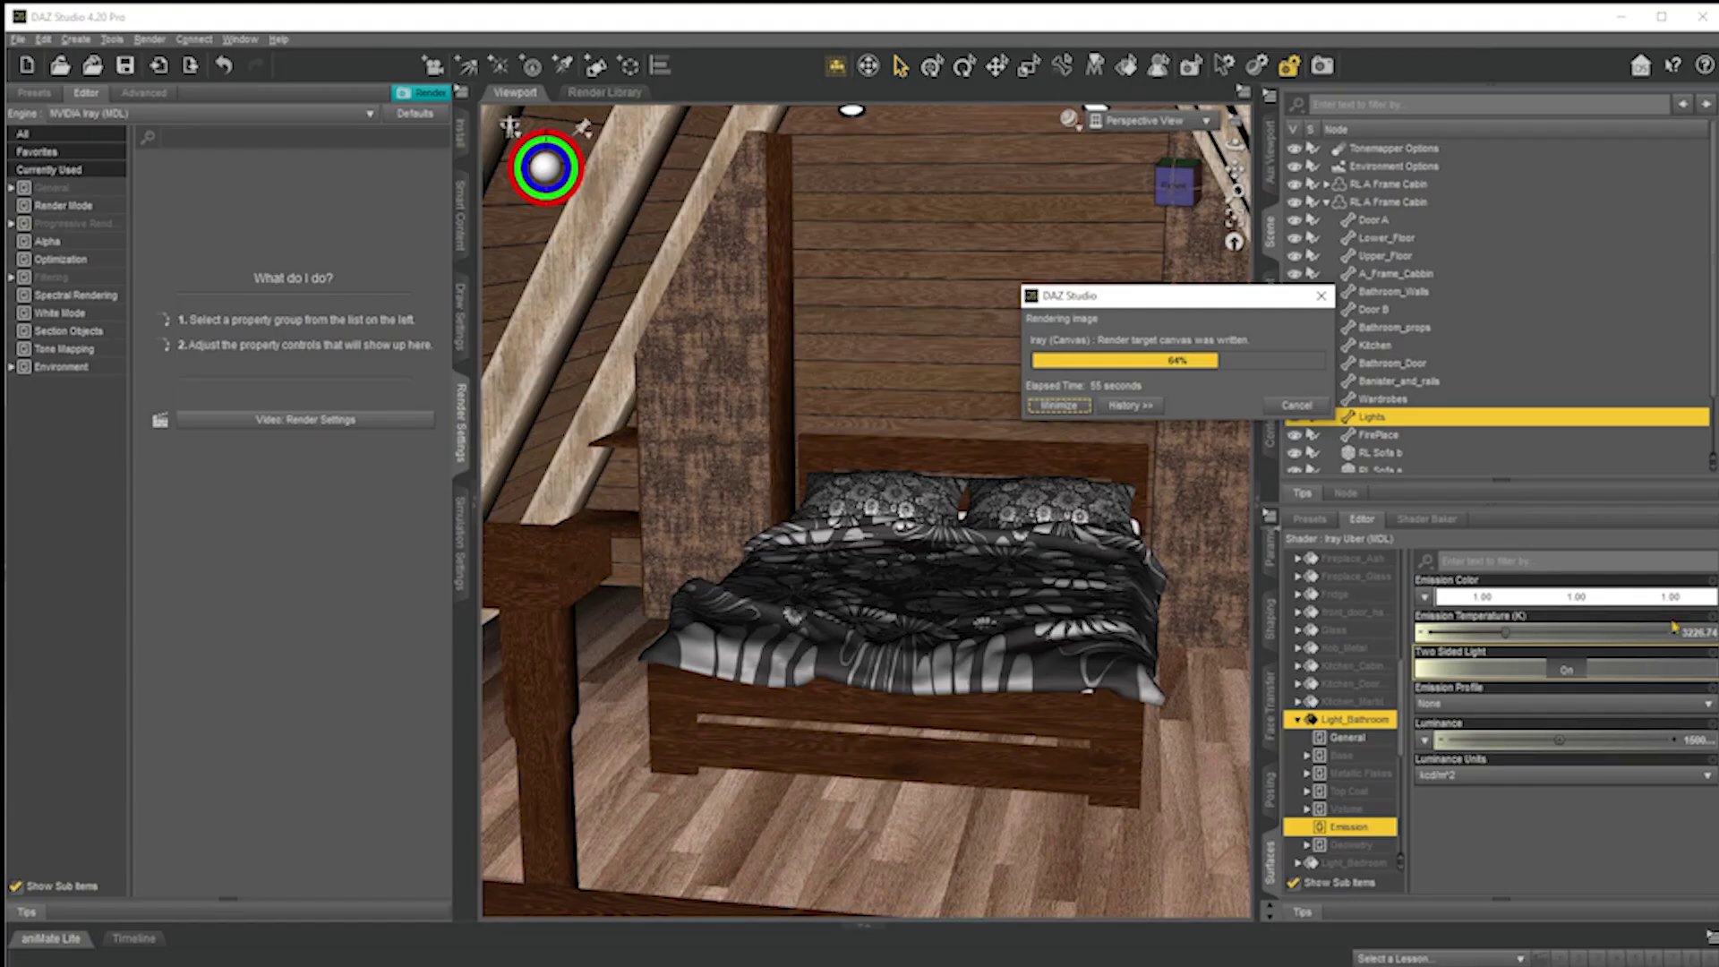
Switch to DAZ Studio and stop the running Iray render, keeping the bed image for comparison
left_click(1296, 404)
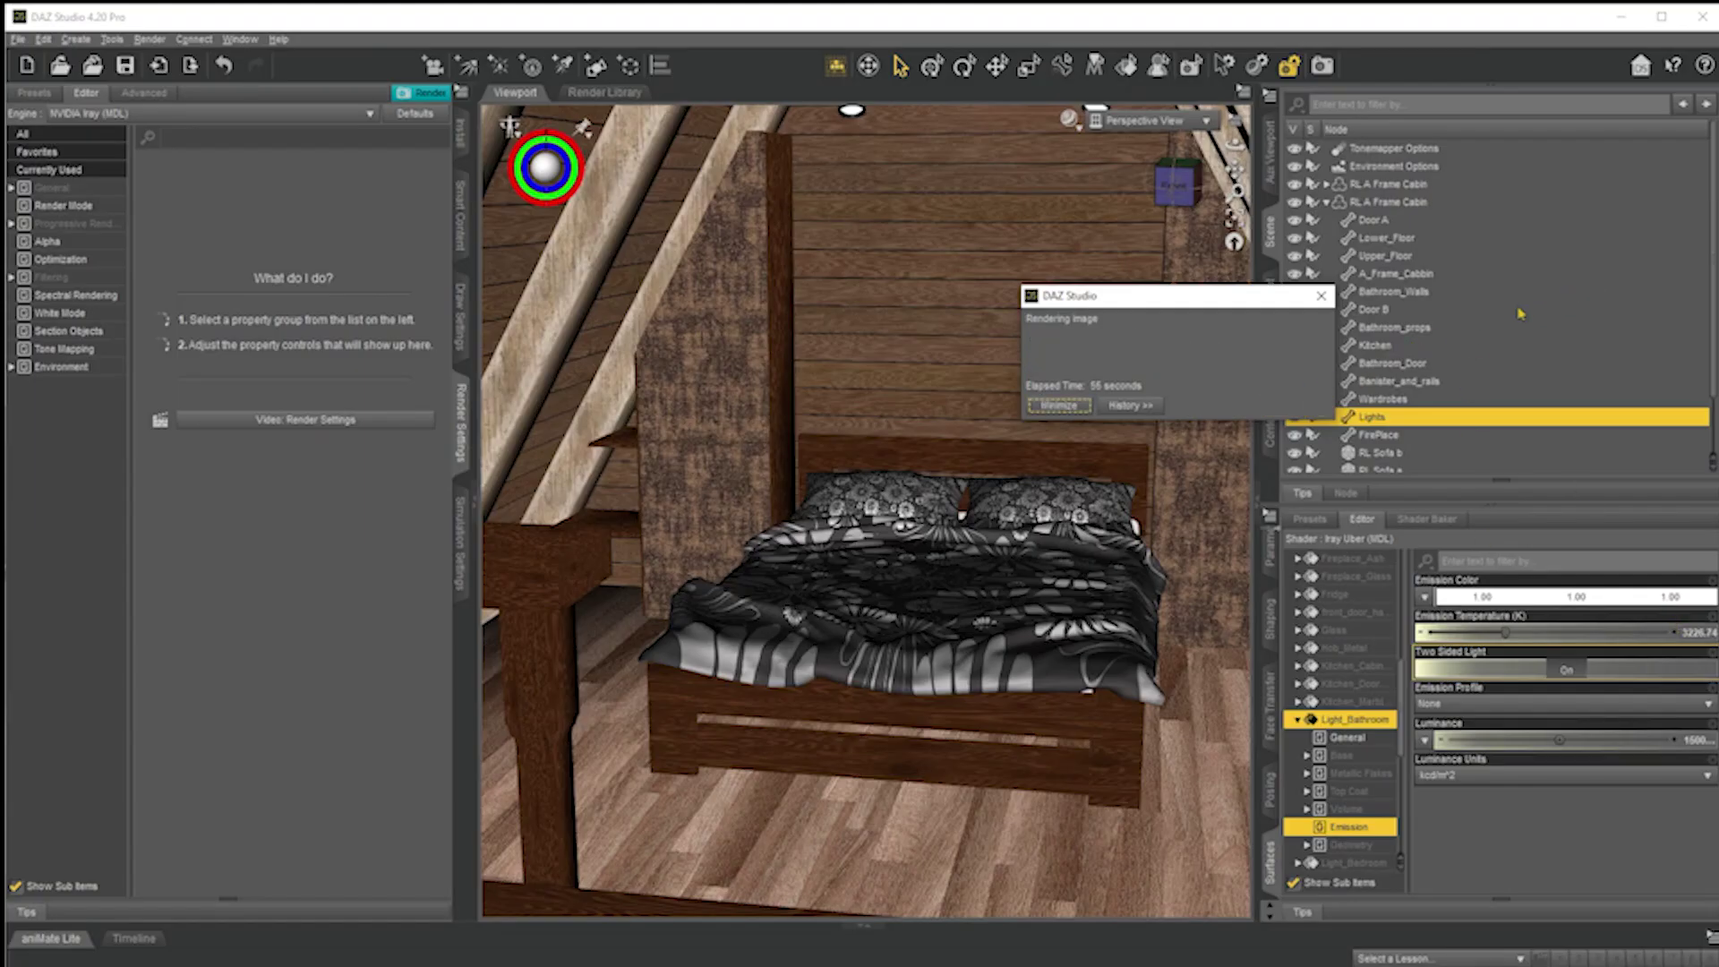
scroll(1483, 313, "down", 2)
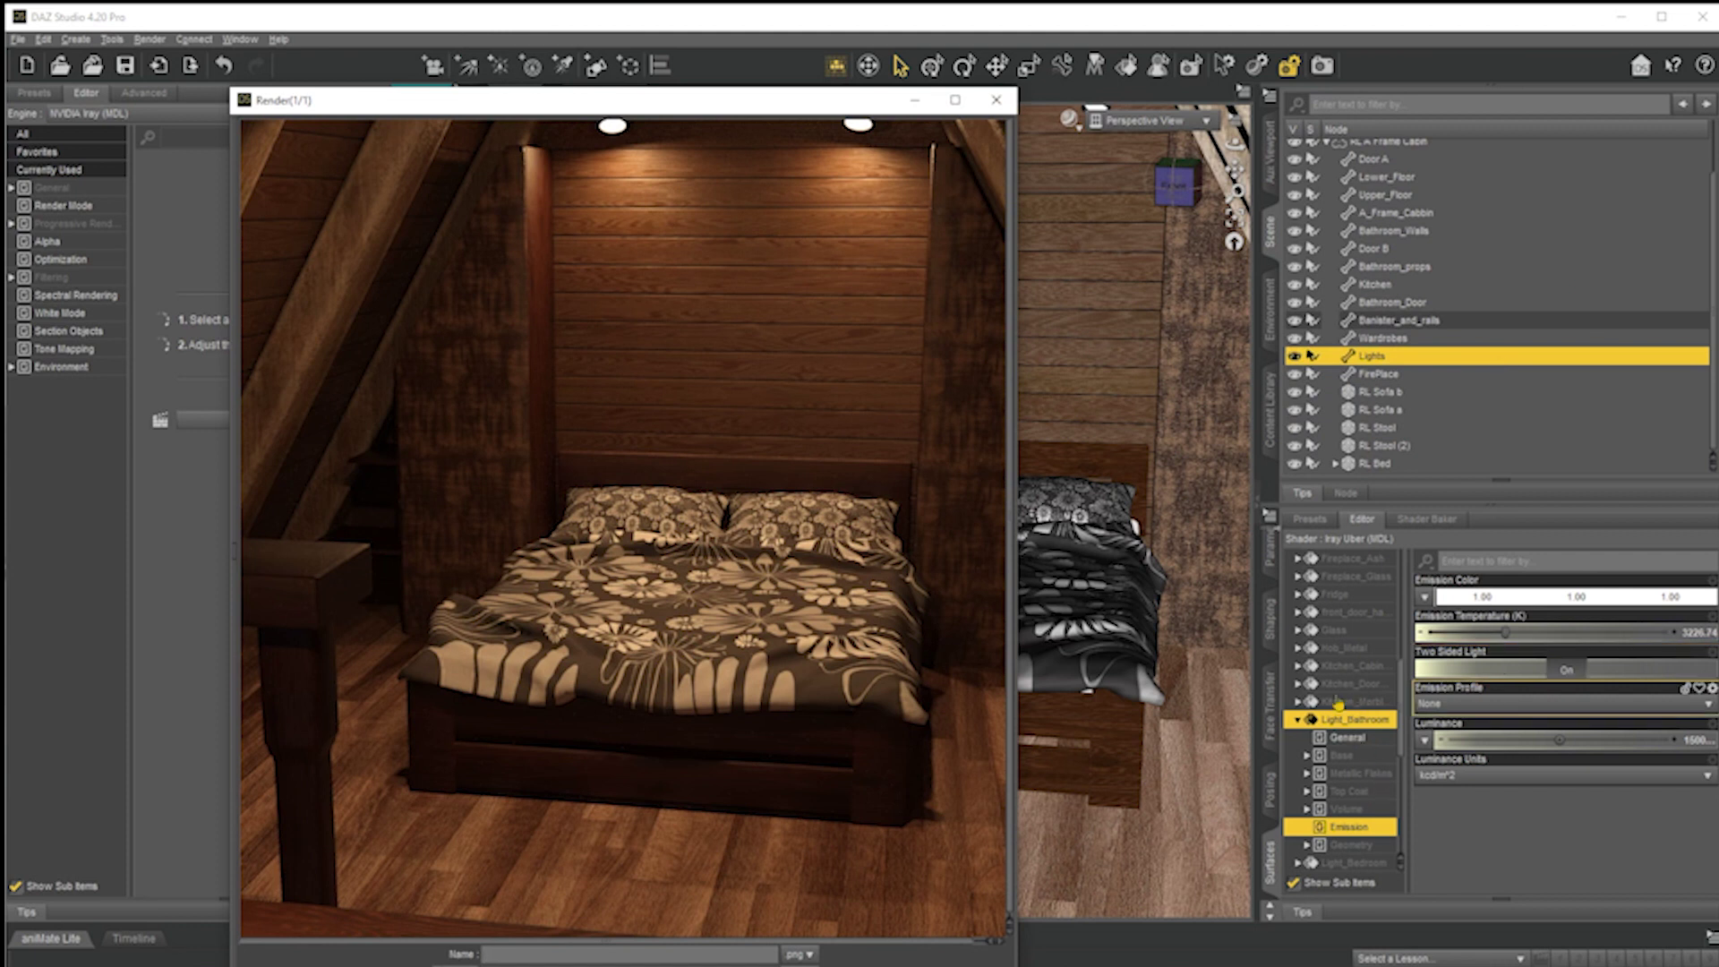
Switch back to Poser, frame the bed and its two spotlights at a 26 mm Focal, and render in full with SuperFly
scroll(1325, 698, "down", 4)
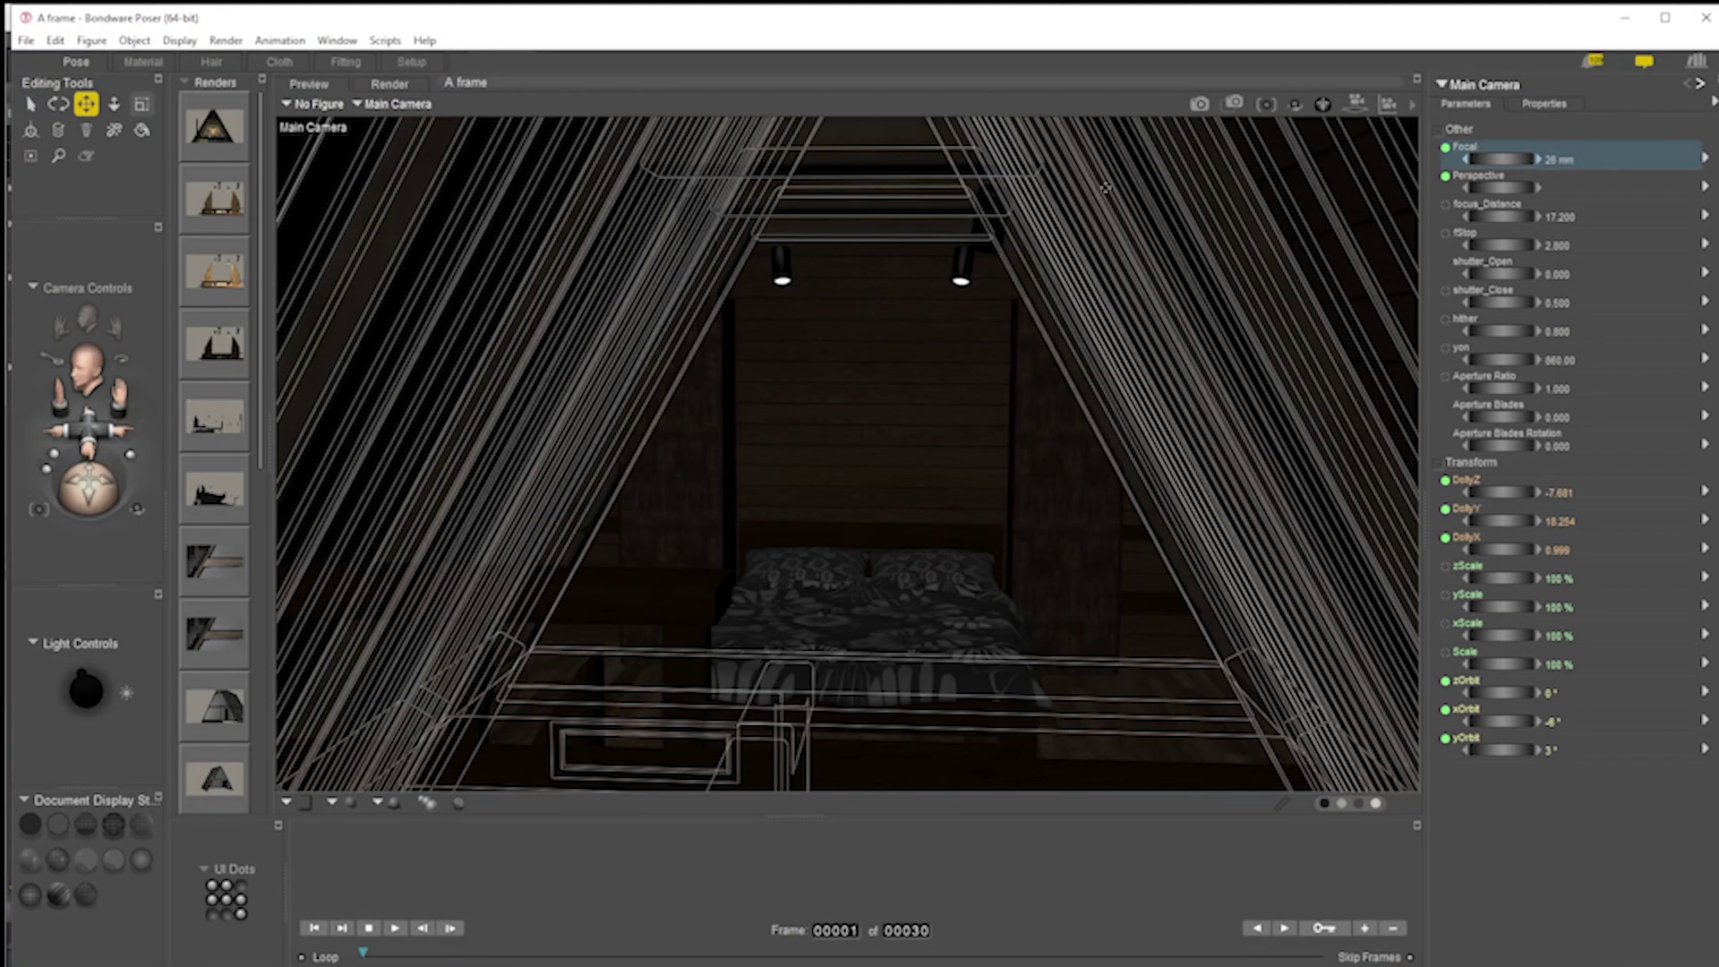
left_click(1199, 104)
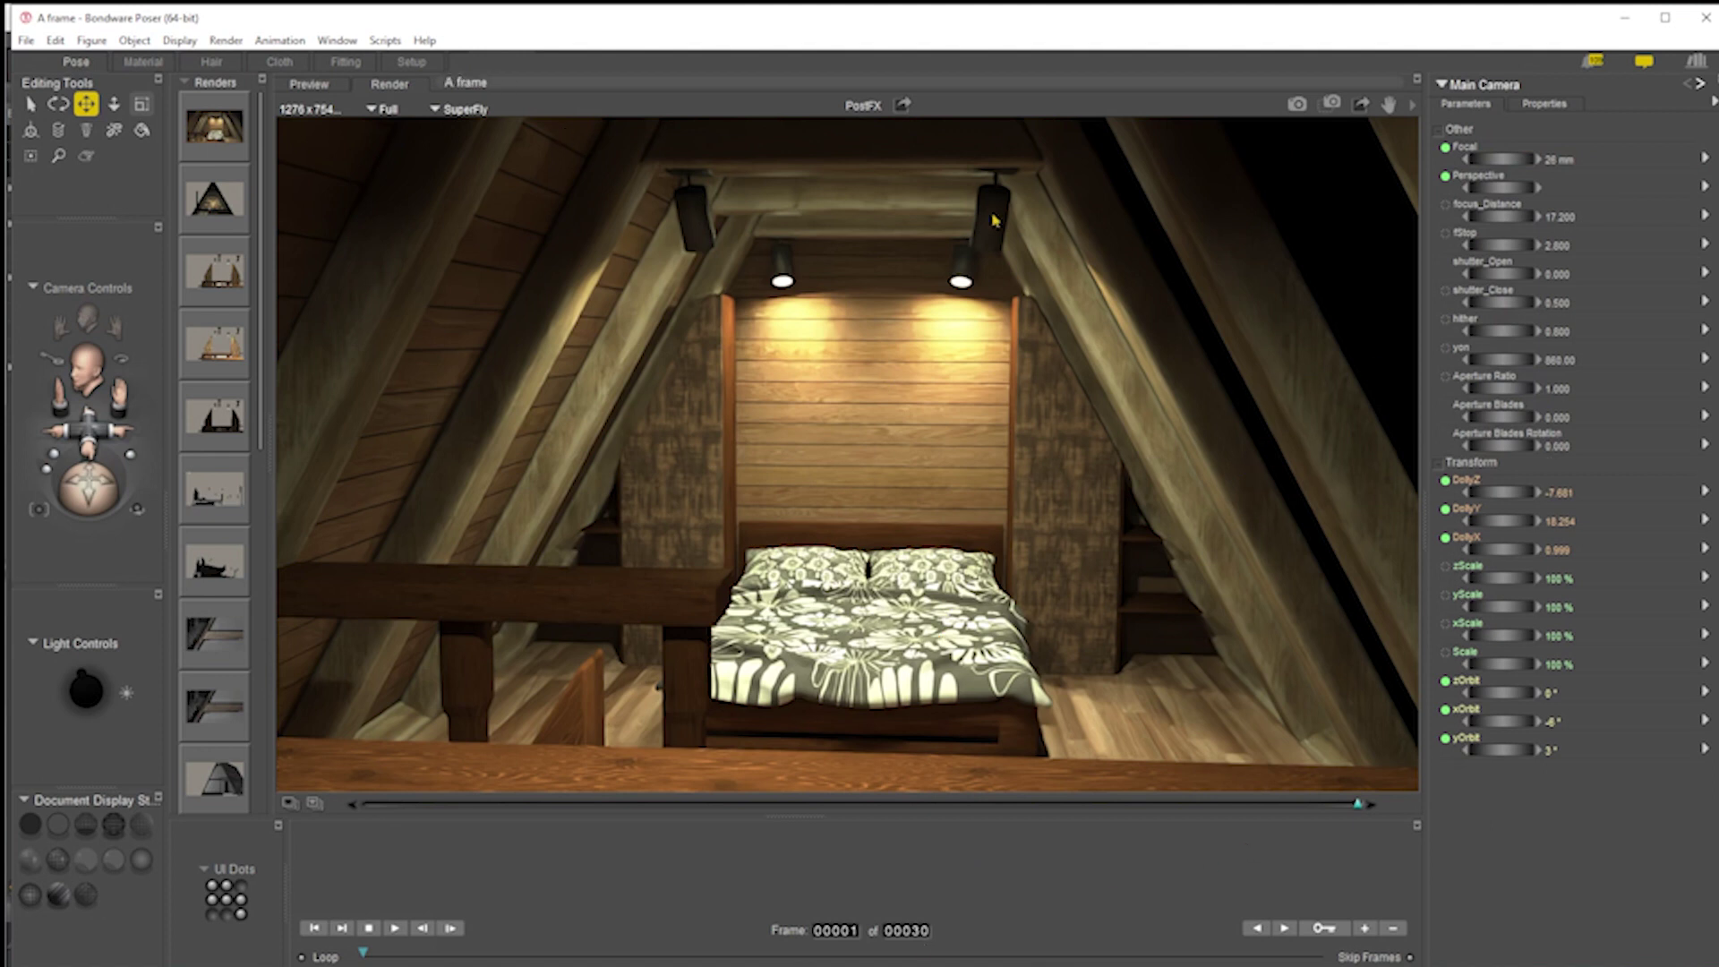
left_click(309, 84)
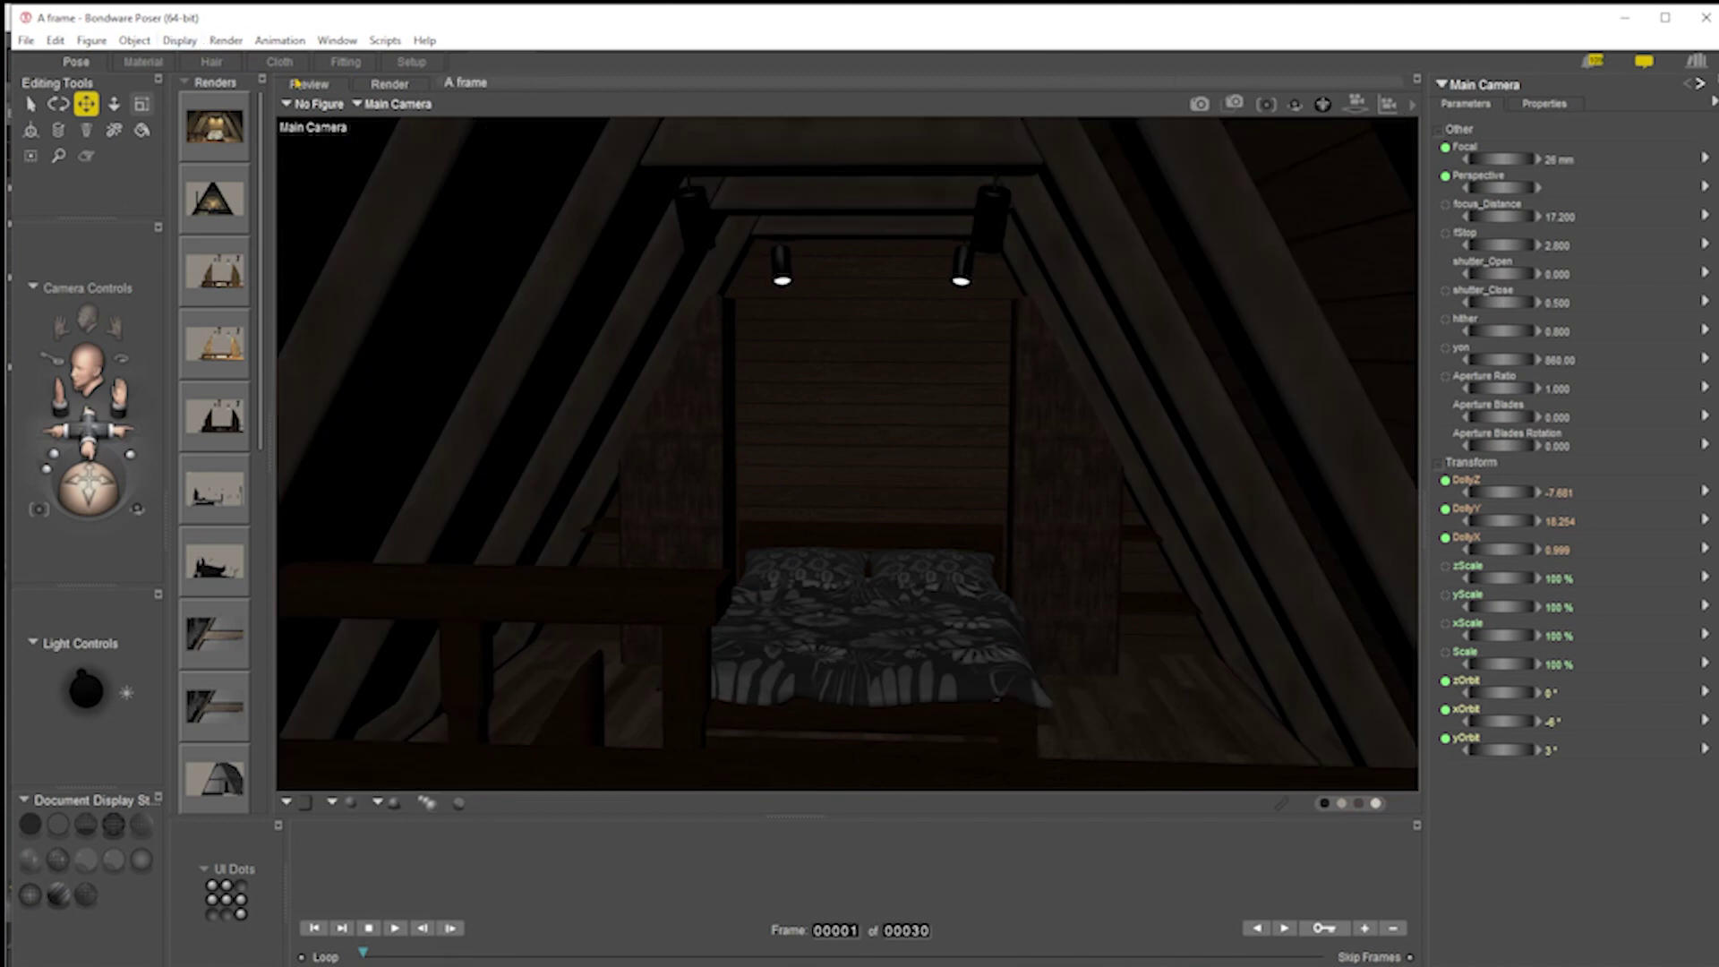
Set the Ambient_Value of the Lights prop's Light_Bedroom material to 600
left_click(141, 62)
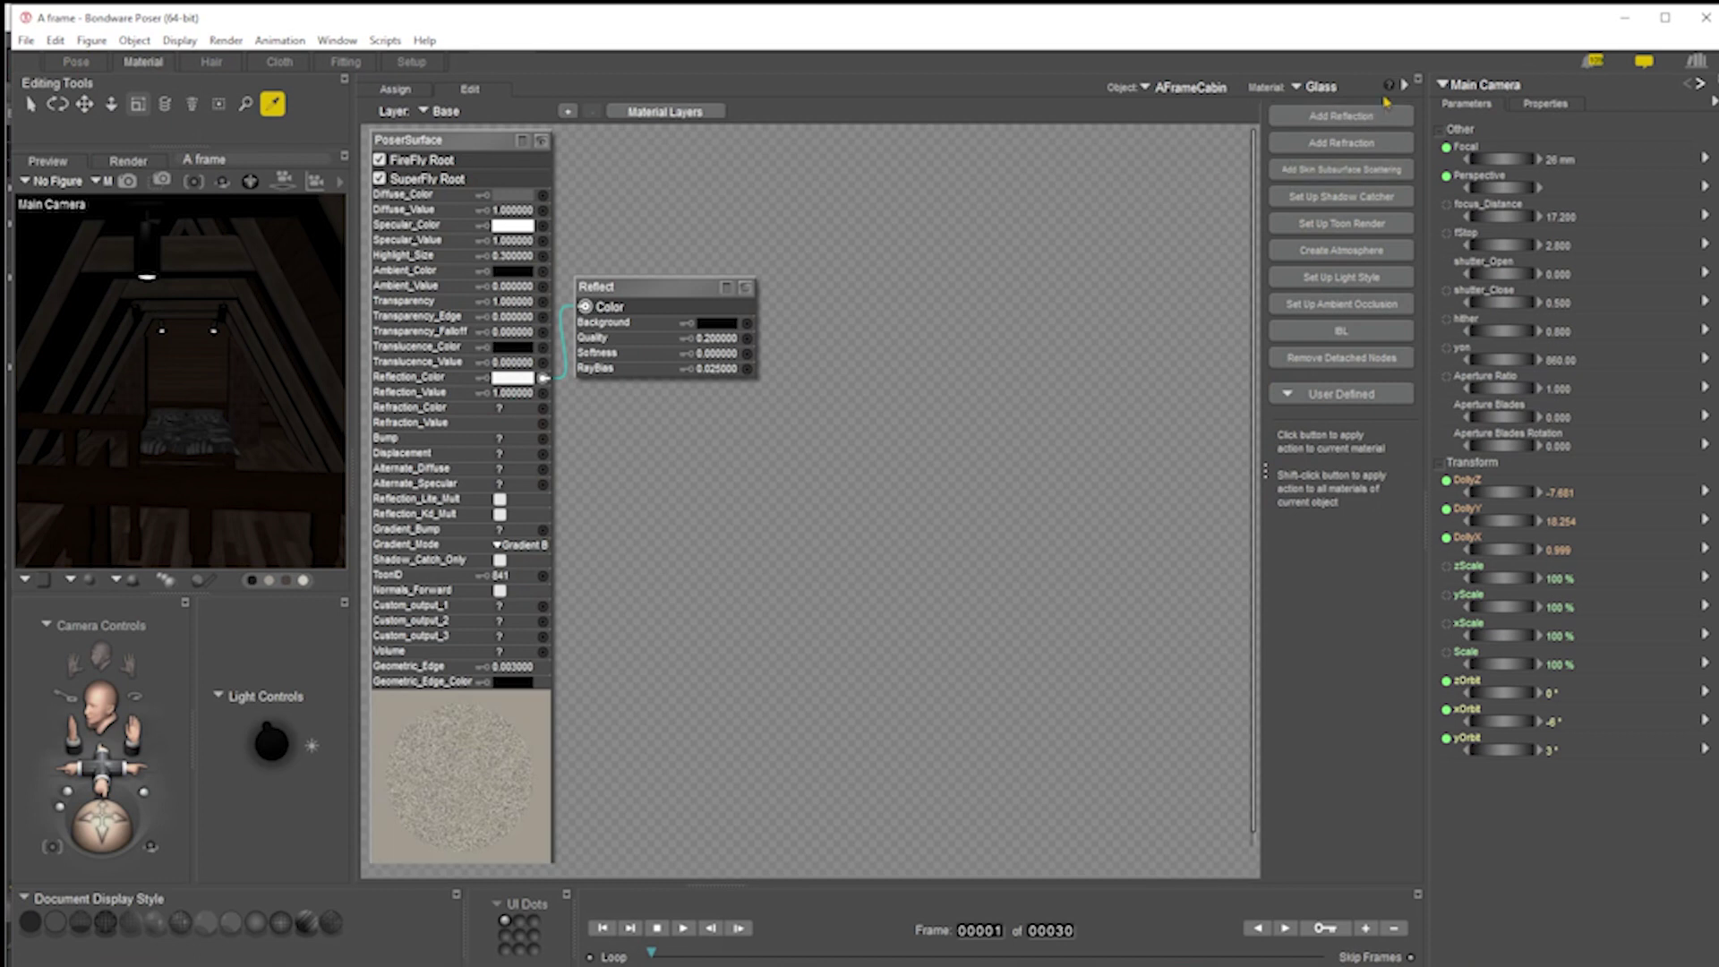
left_click(1308, 96)
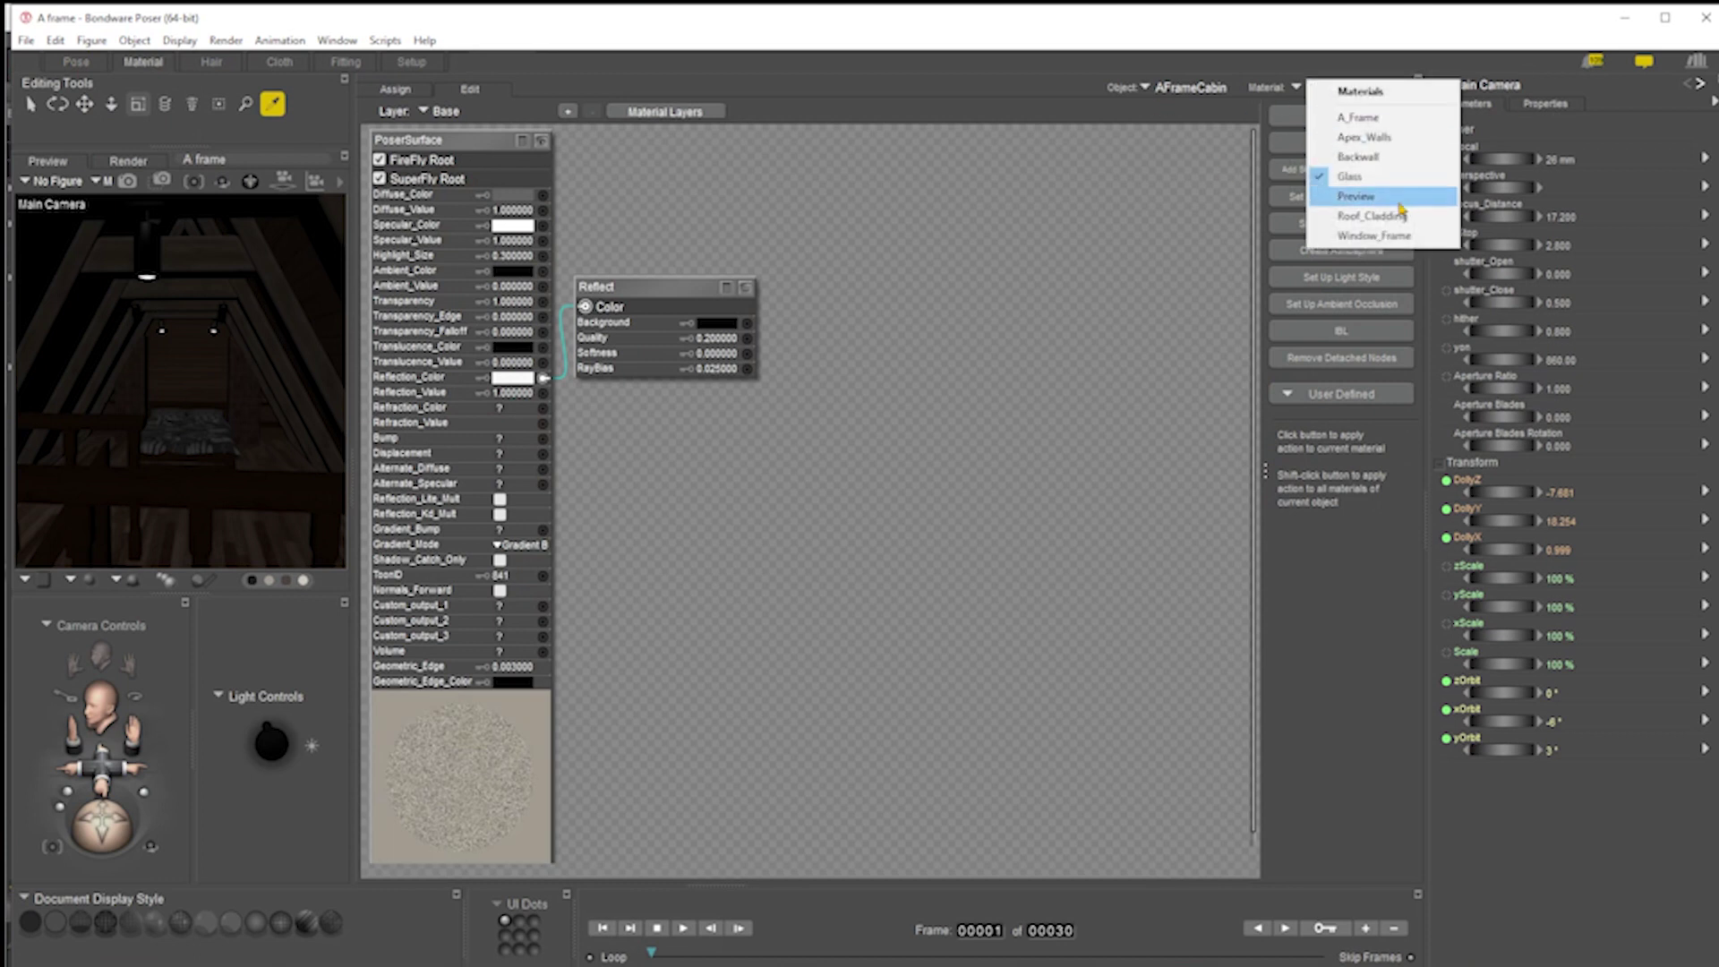
left_click(1160, 313)
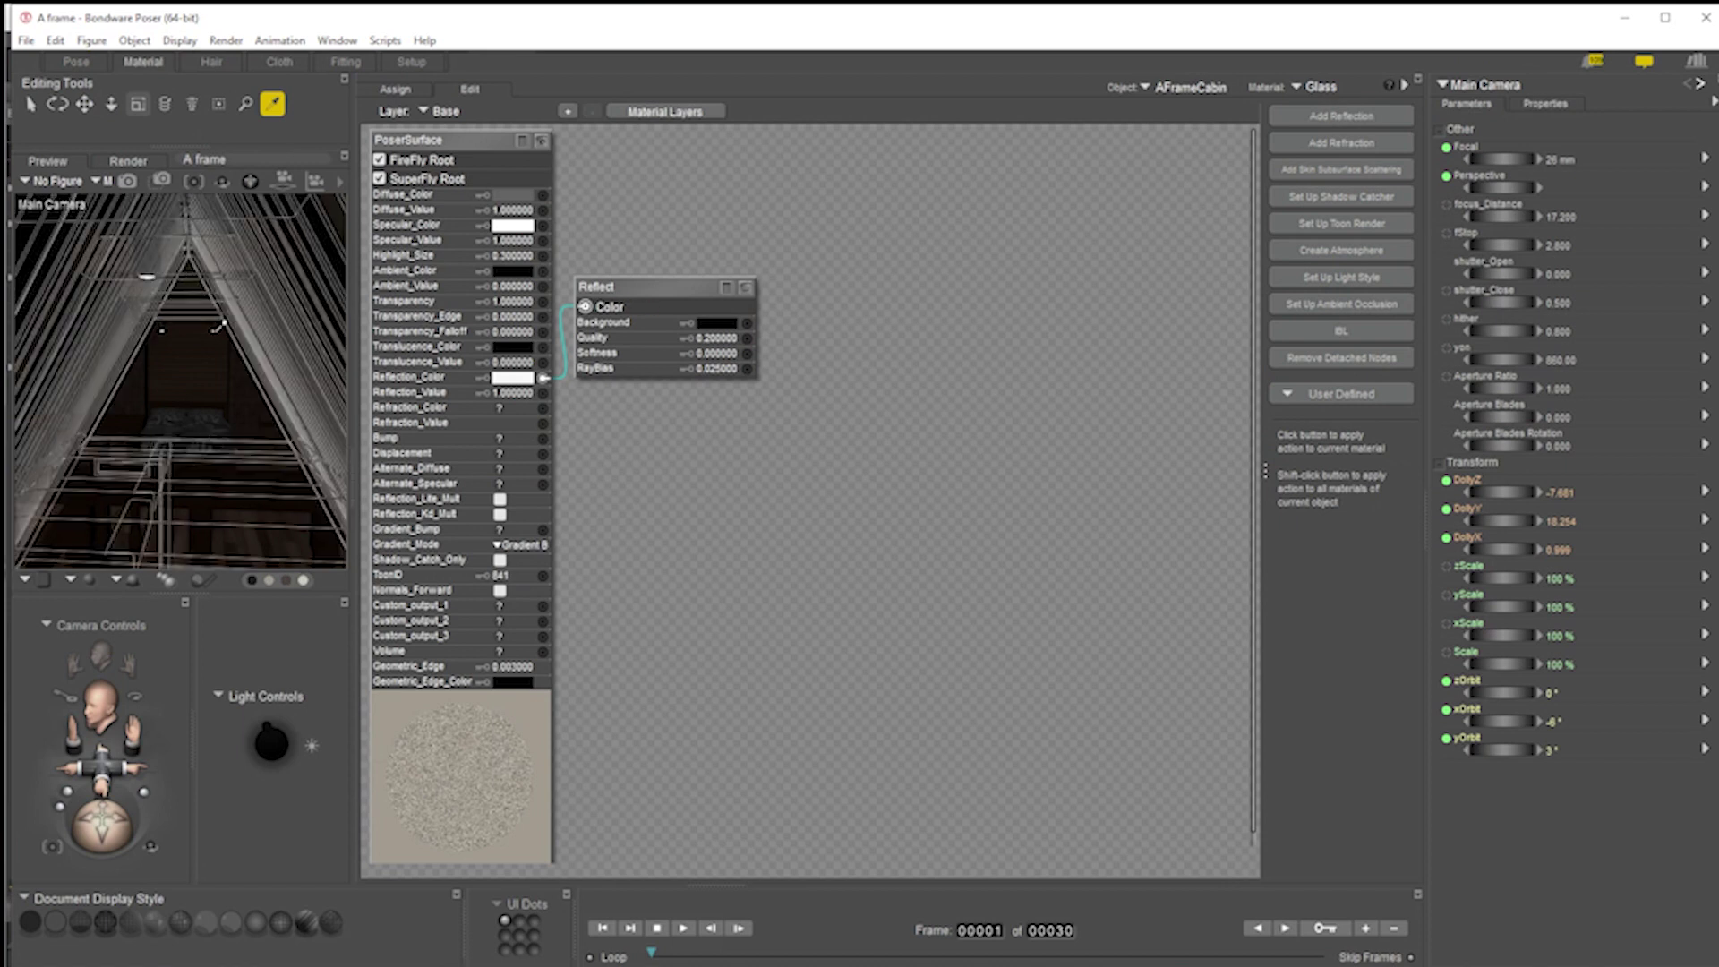
left_click(216, 327)
left_click(1369, 89)
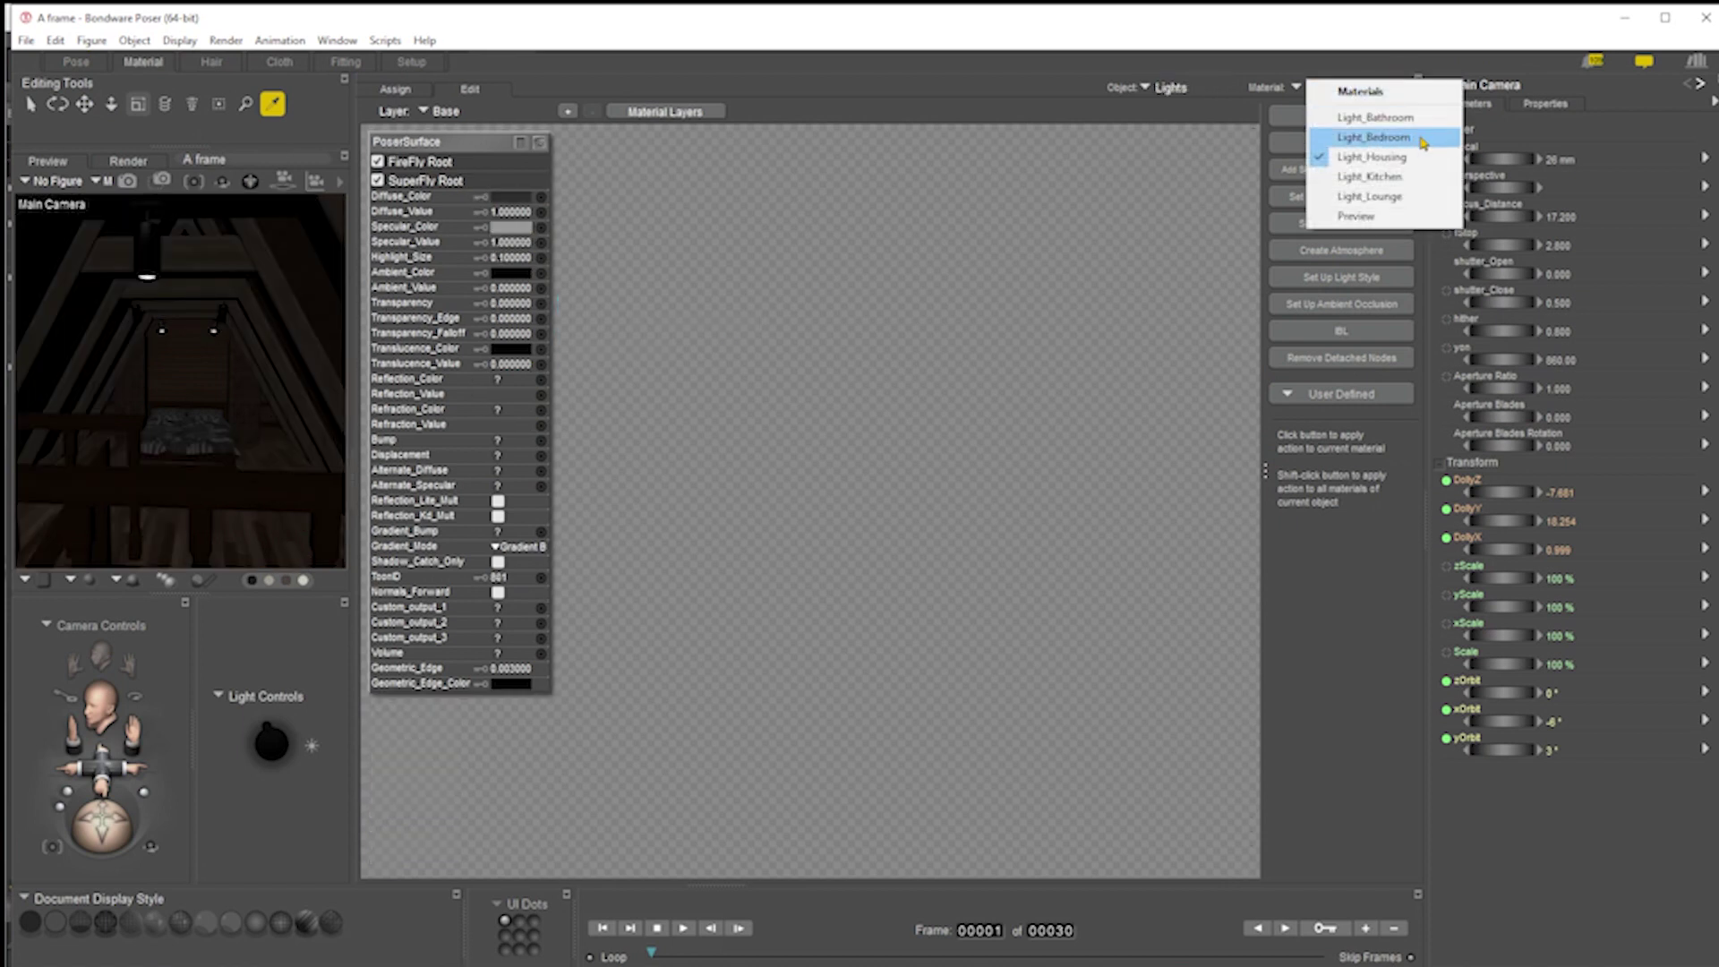
left_click(1375, 136)
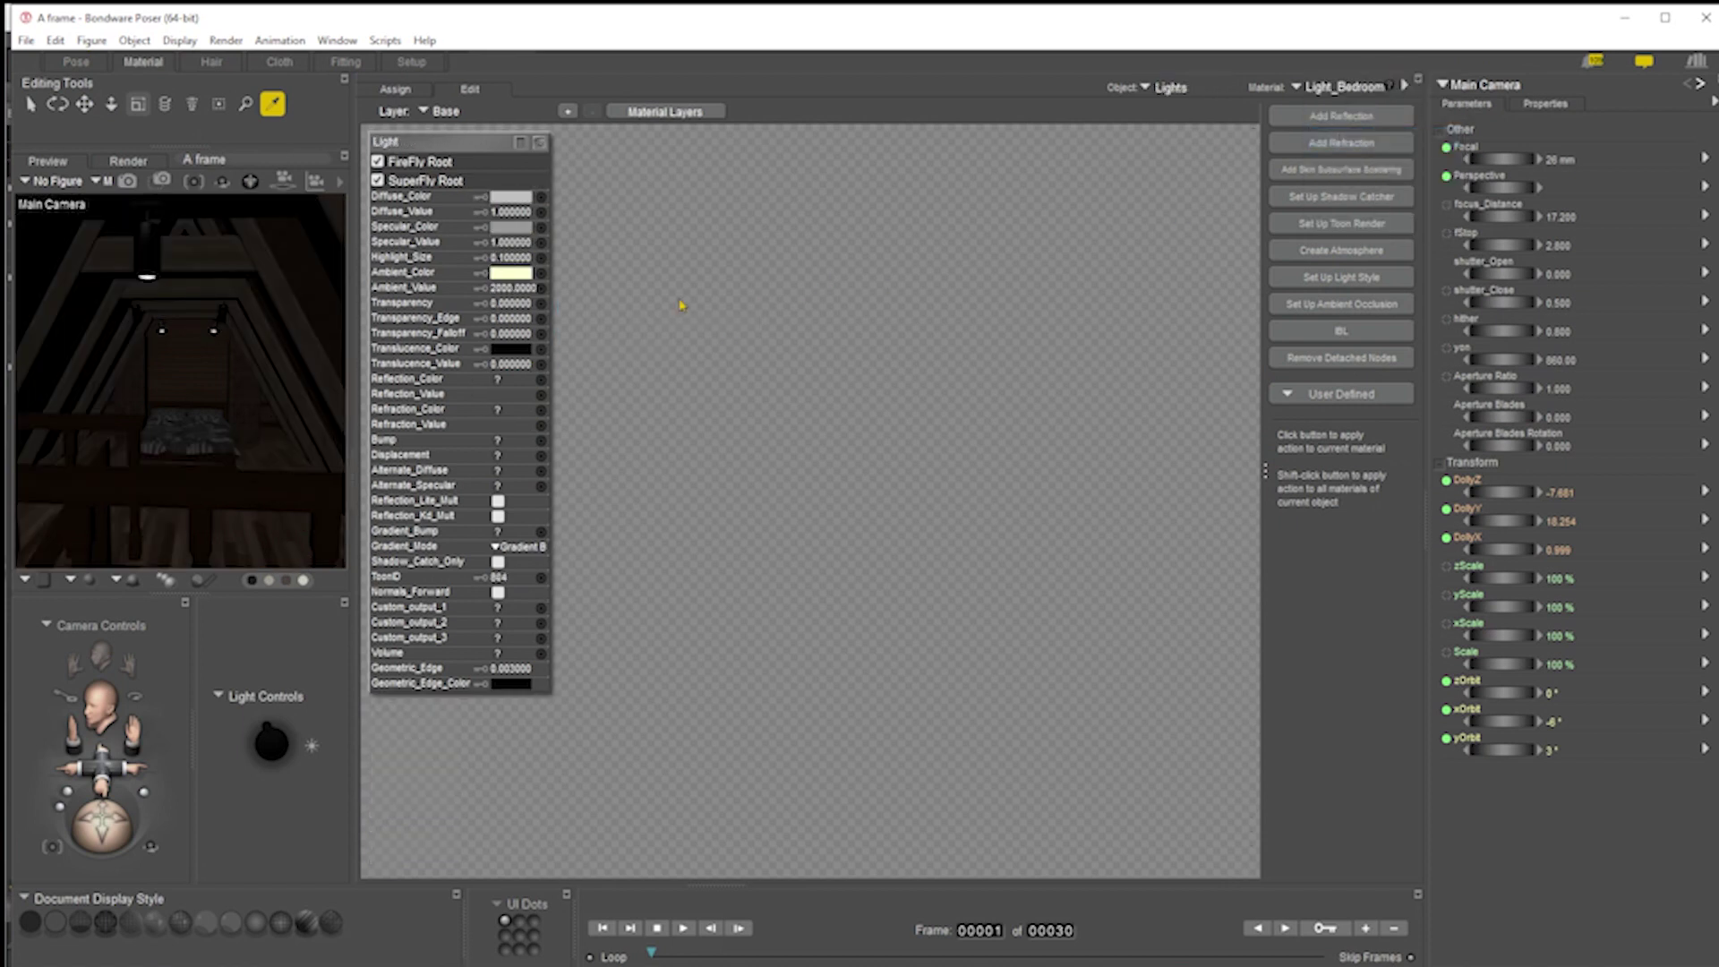
left_click(516, 290)
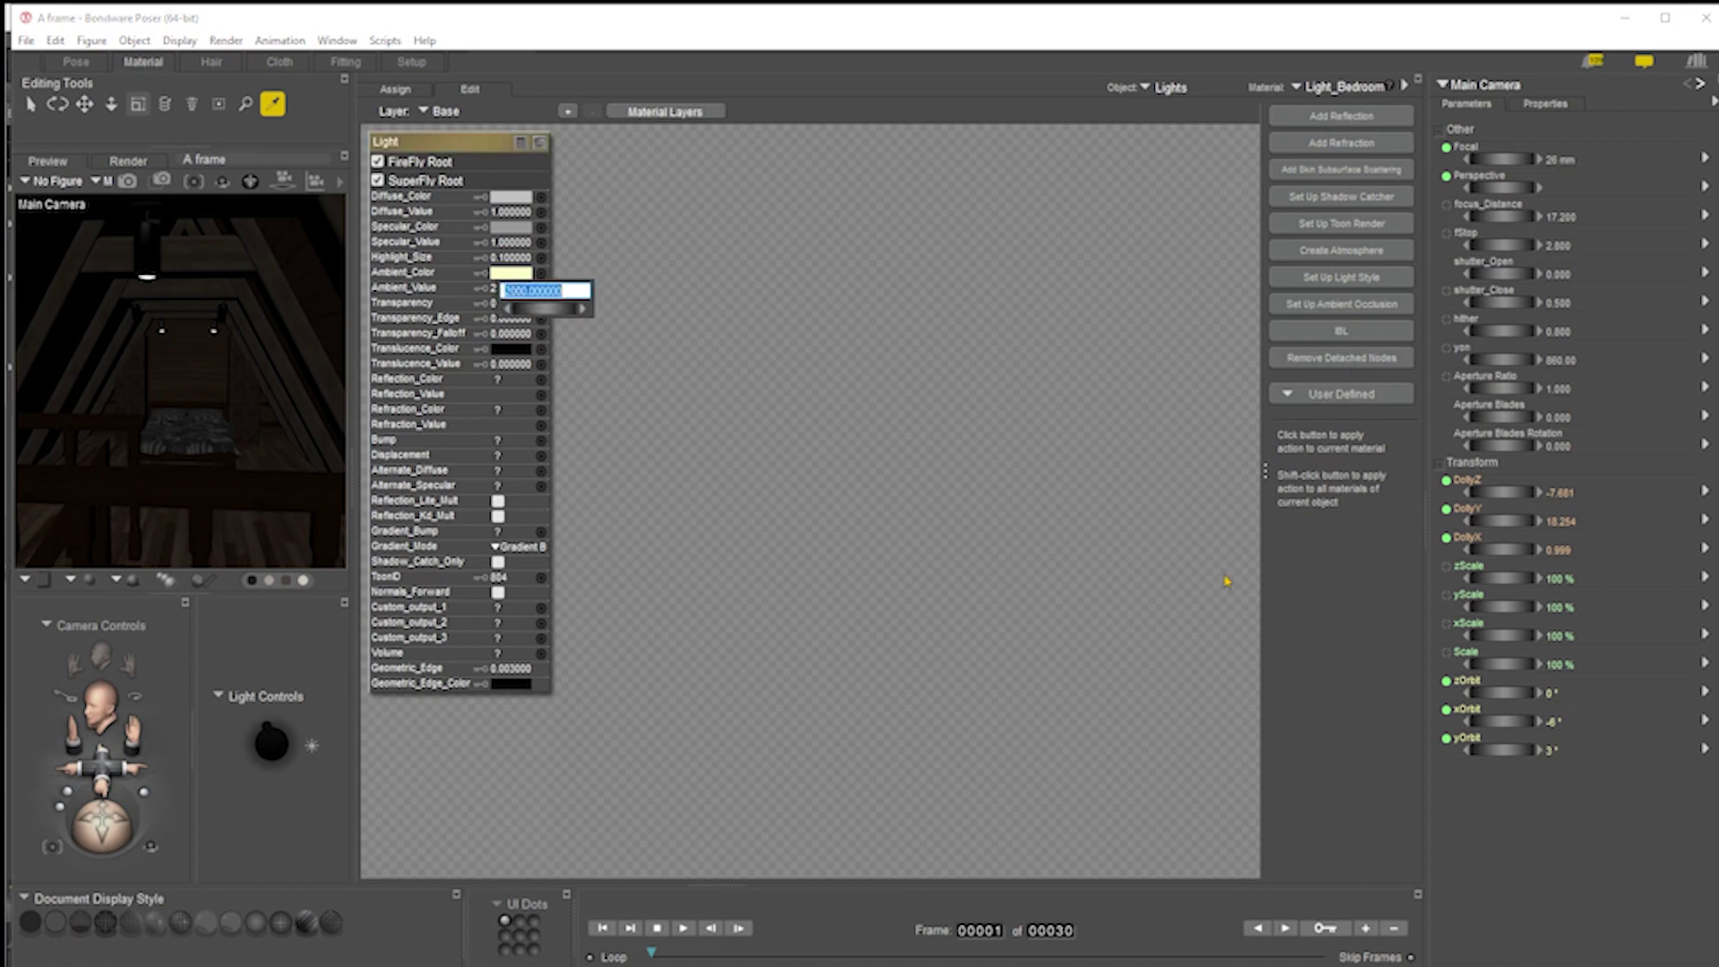
type("6")
key("Return")
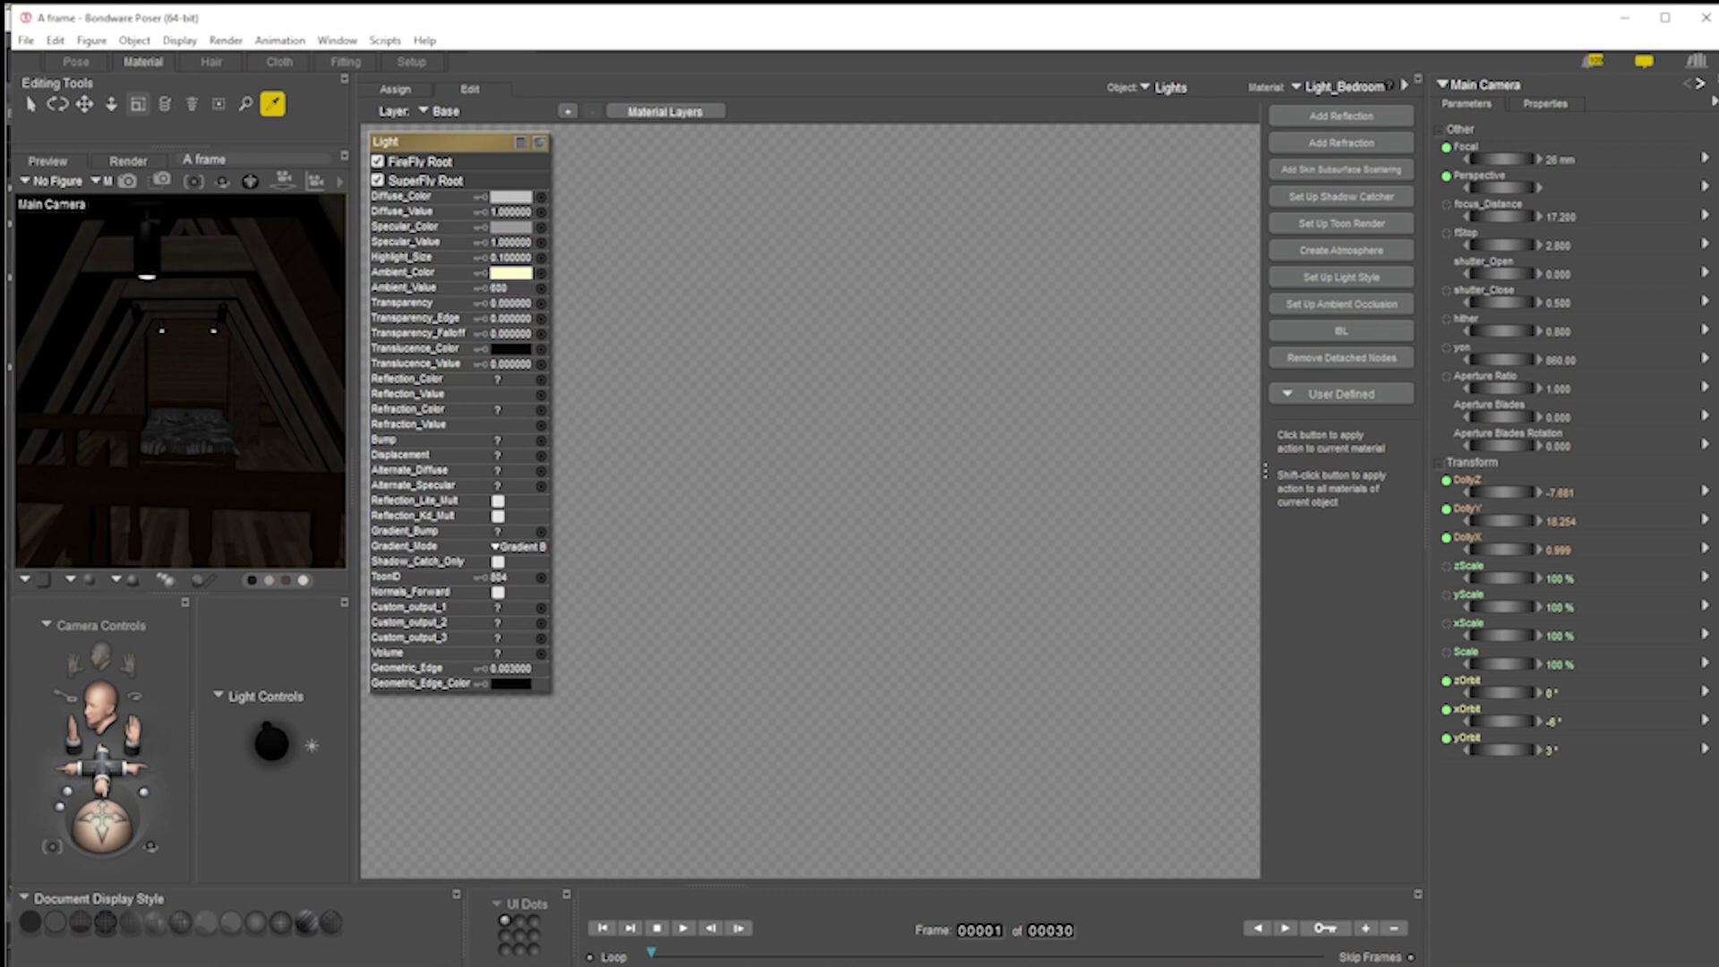
Render the bedroom view again with SuperFly and compare it with the DAZ Studio render of the bed
left_click(101, 61)
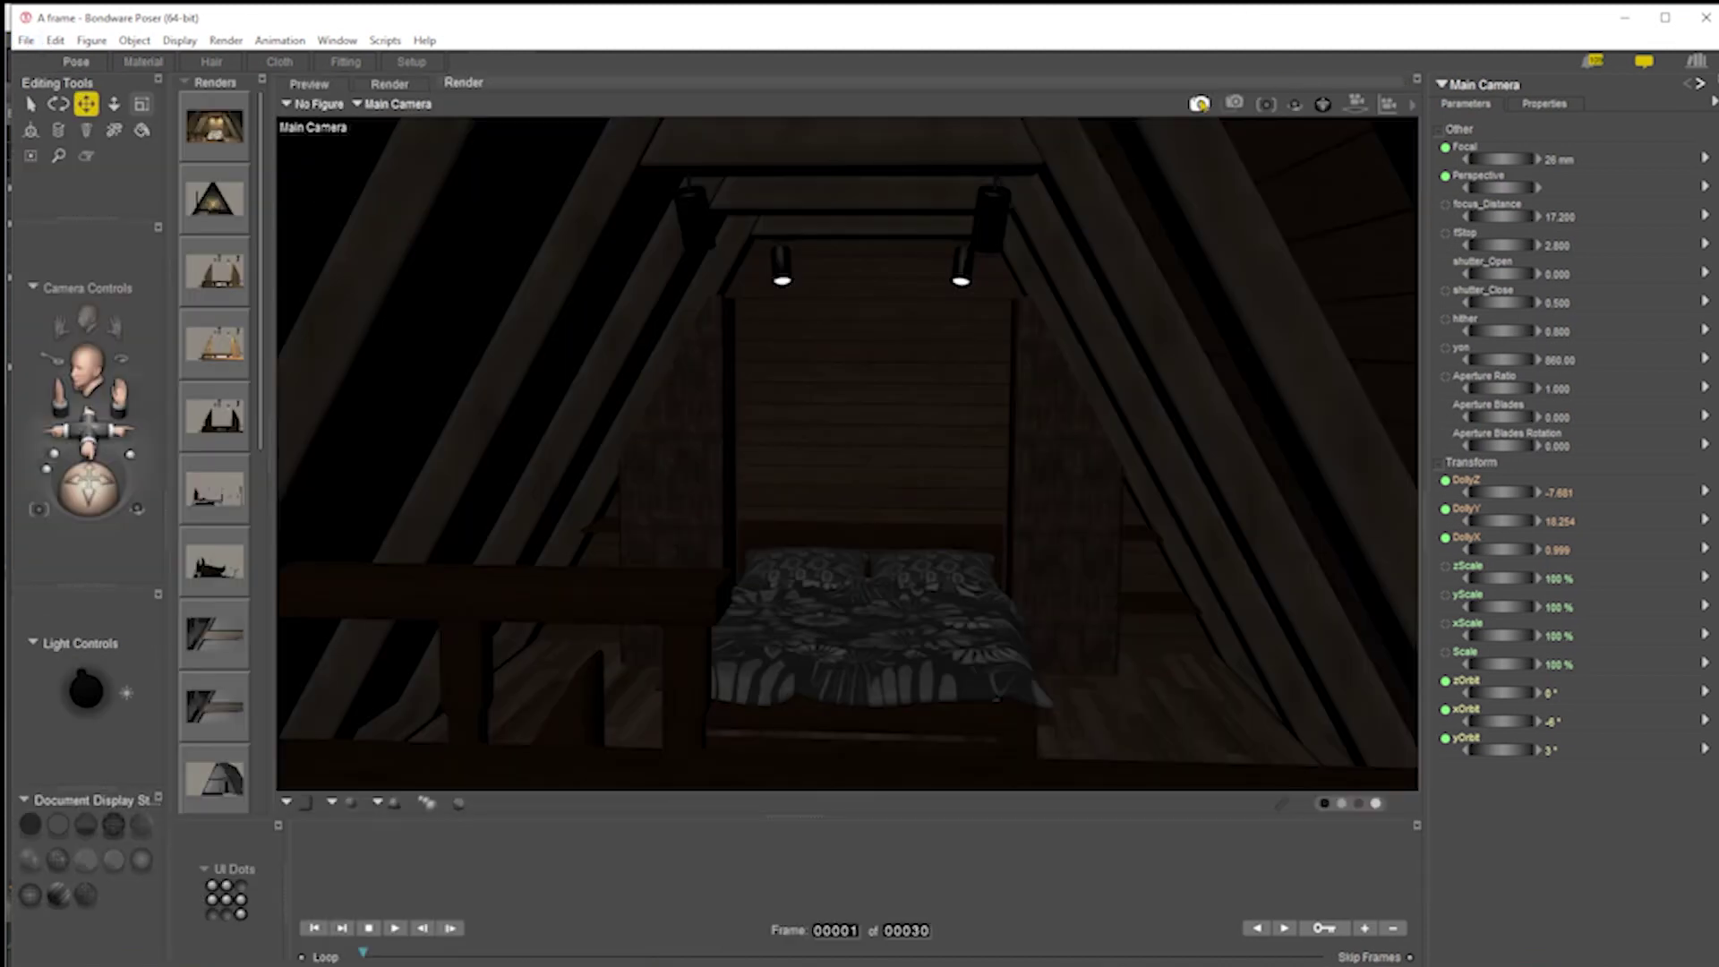
left_click(1199, 105)
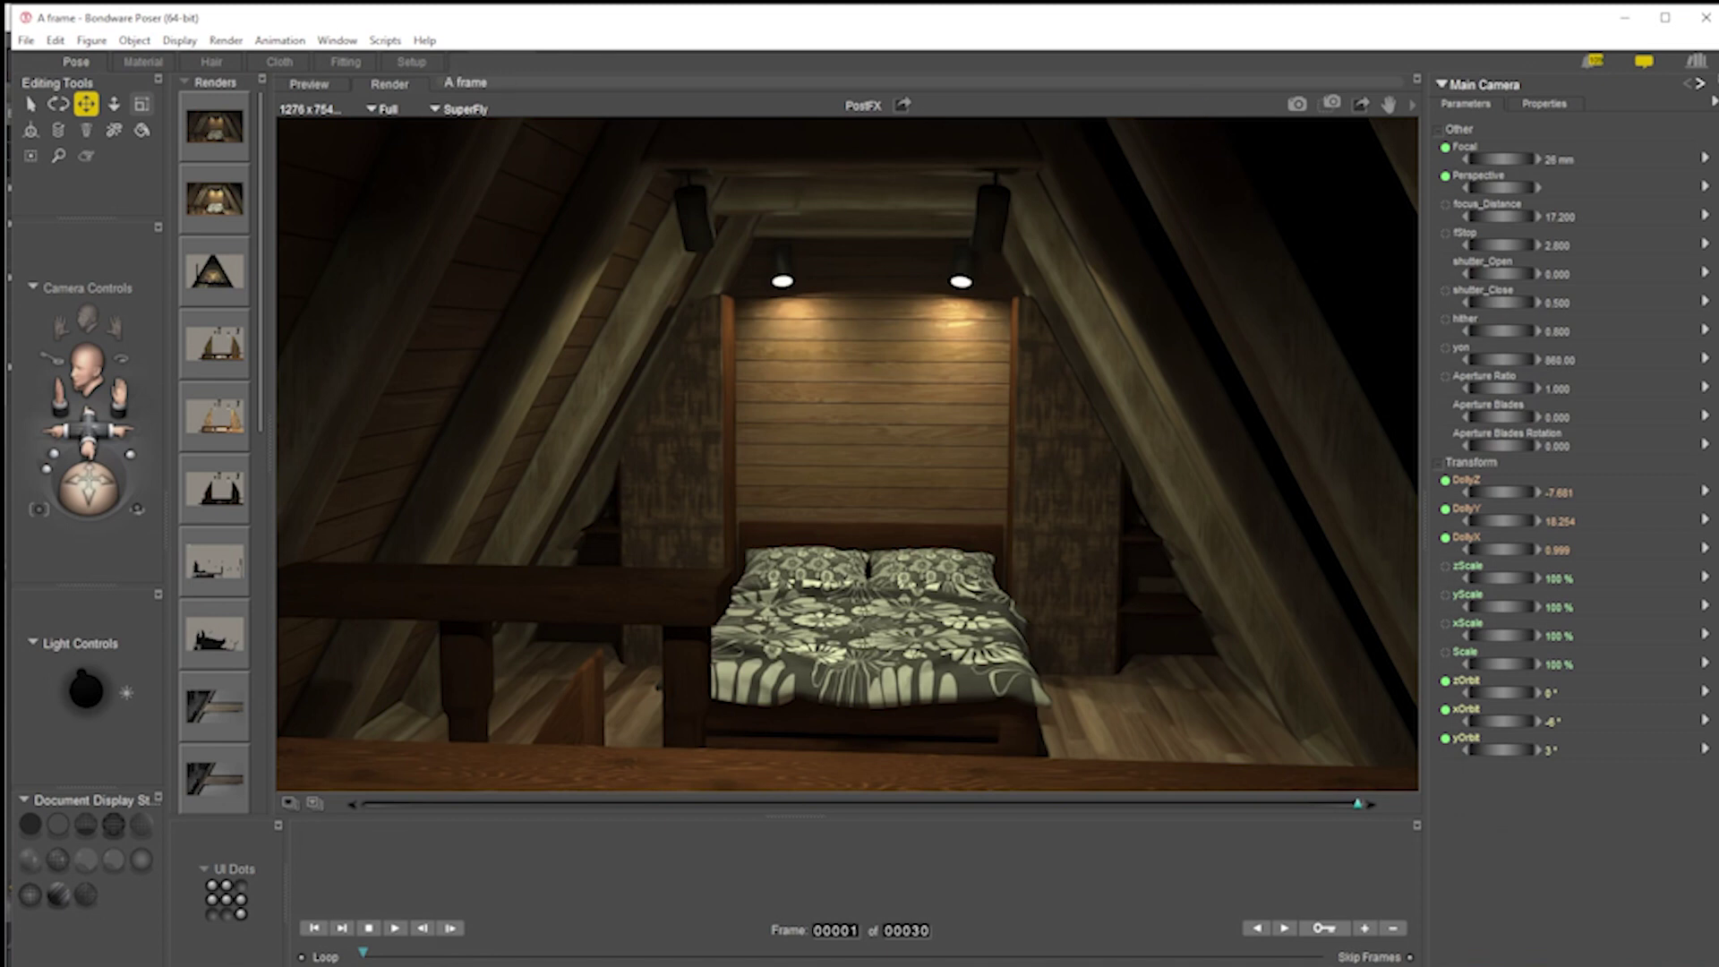
key("alt+Tab")
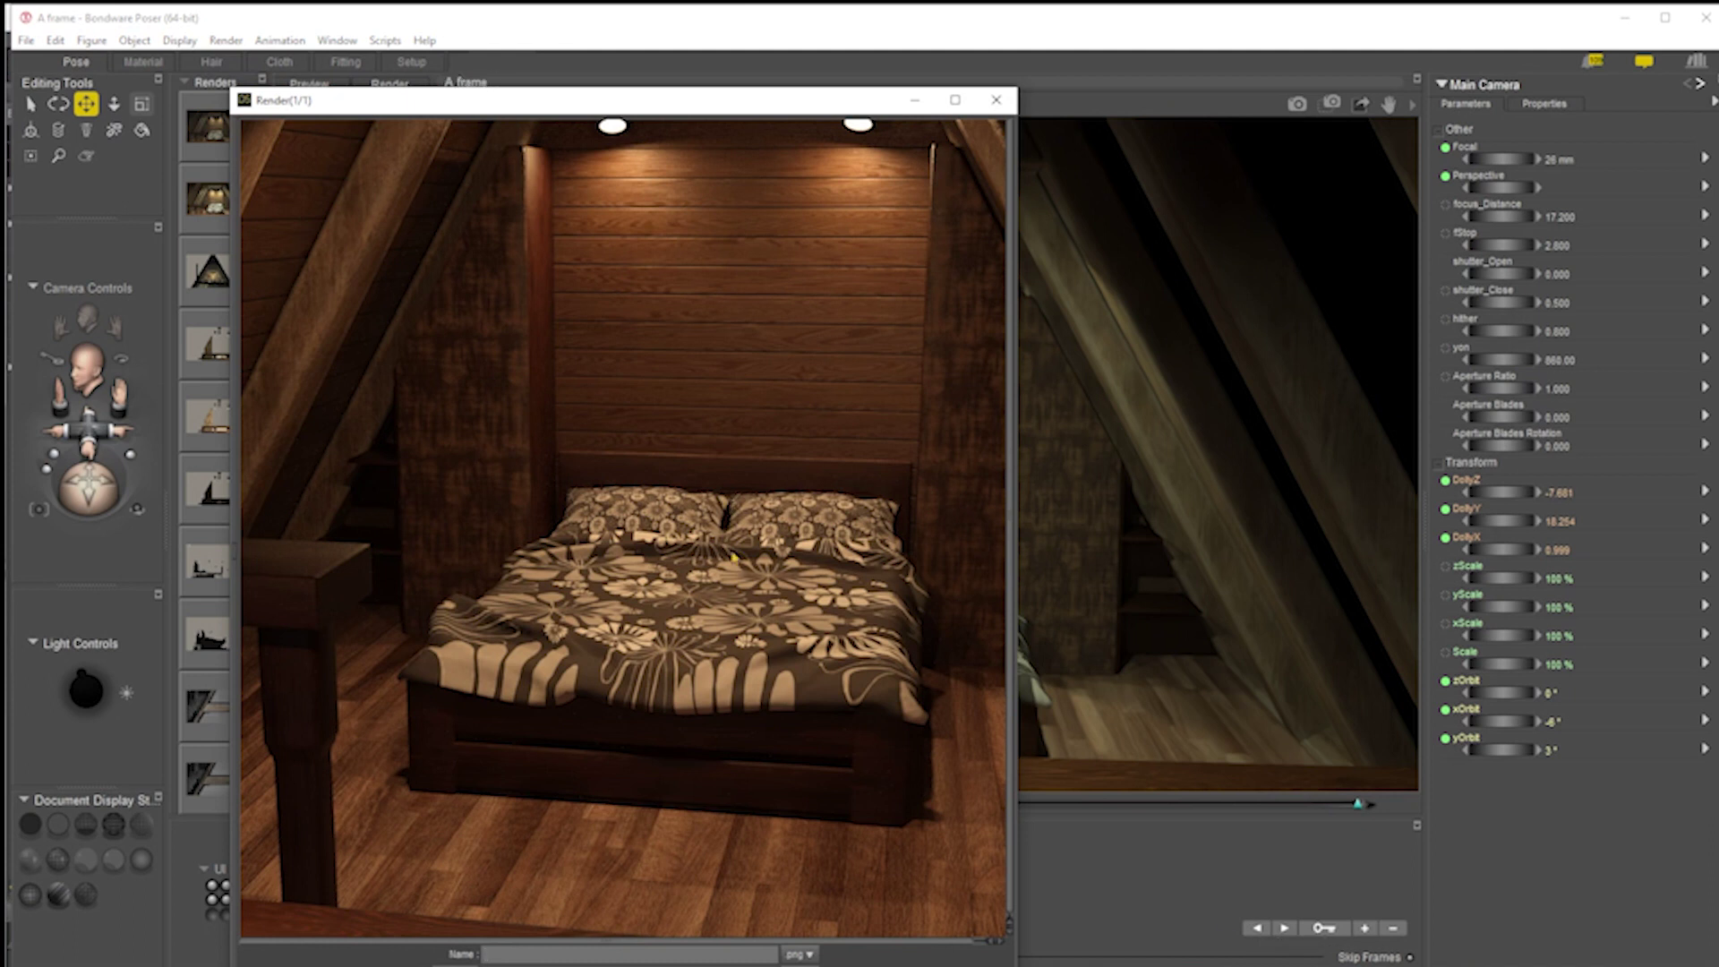
left_click(1288, 721)
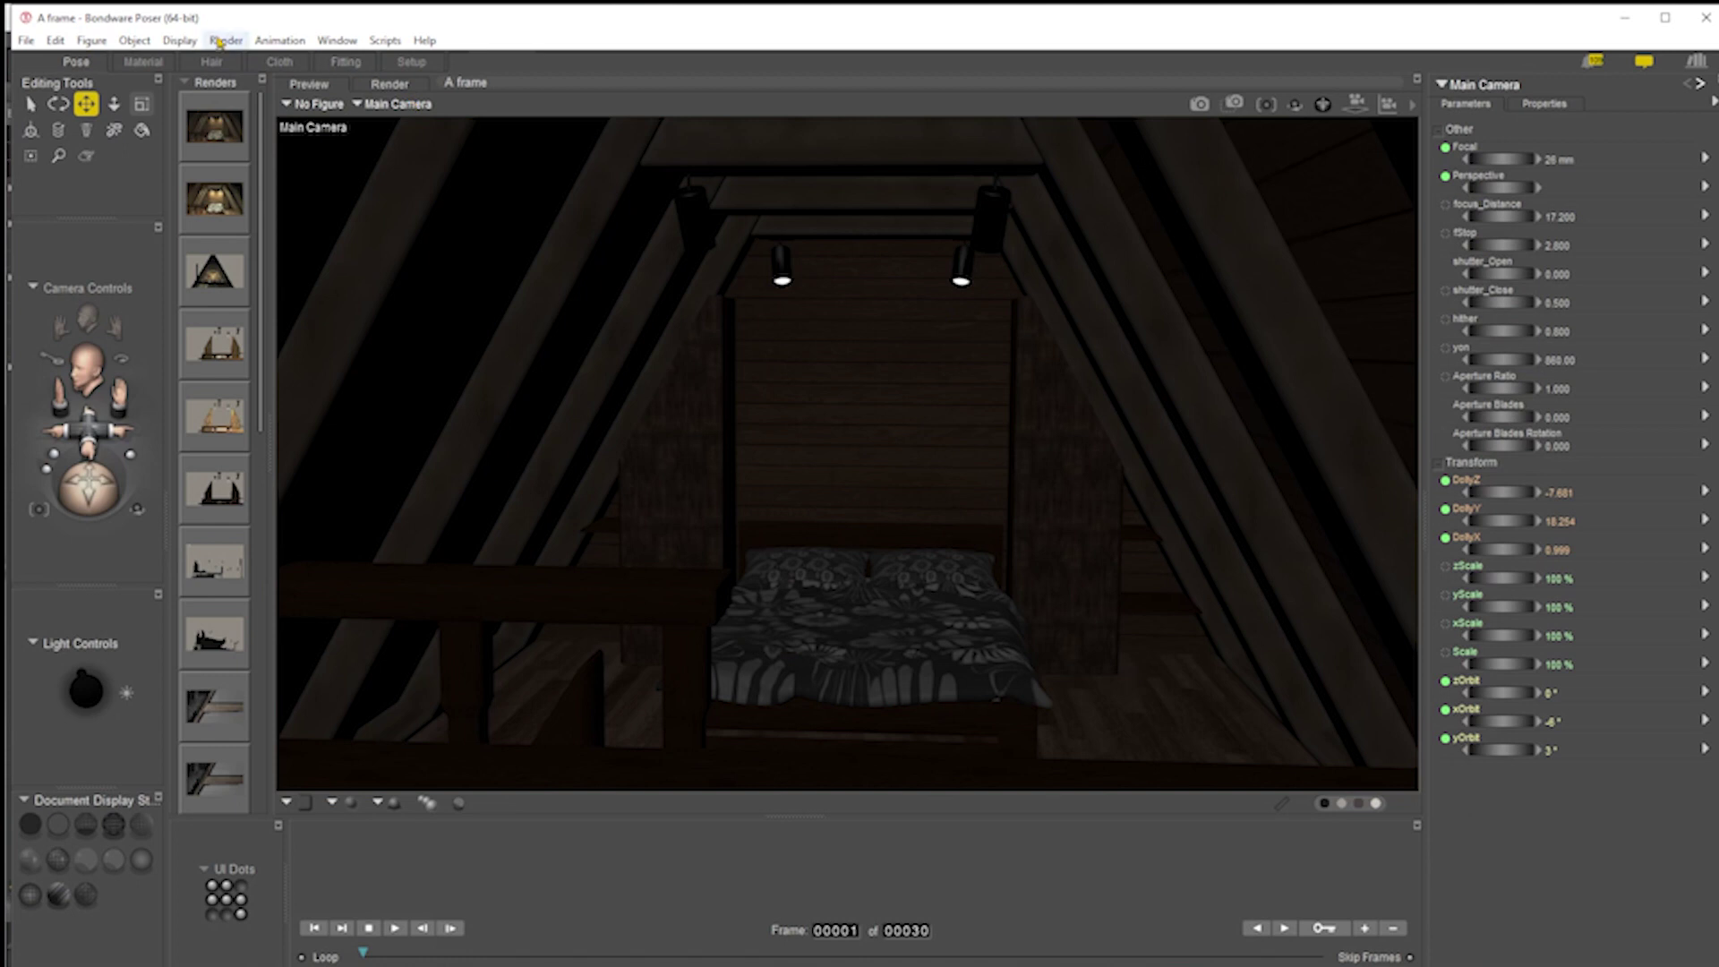
Reopen the Light_Bedroom material of the Lights prop in the Material room
left_click(144, 62)
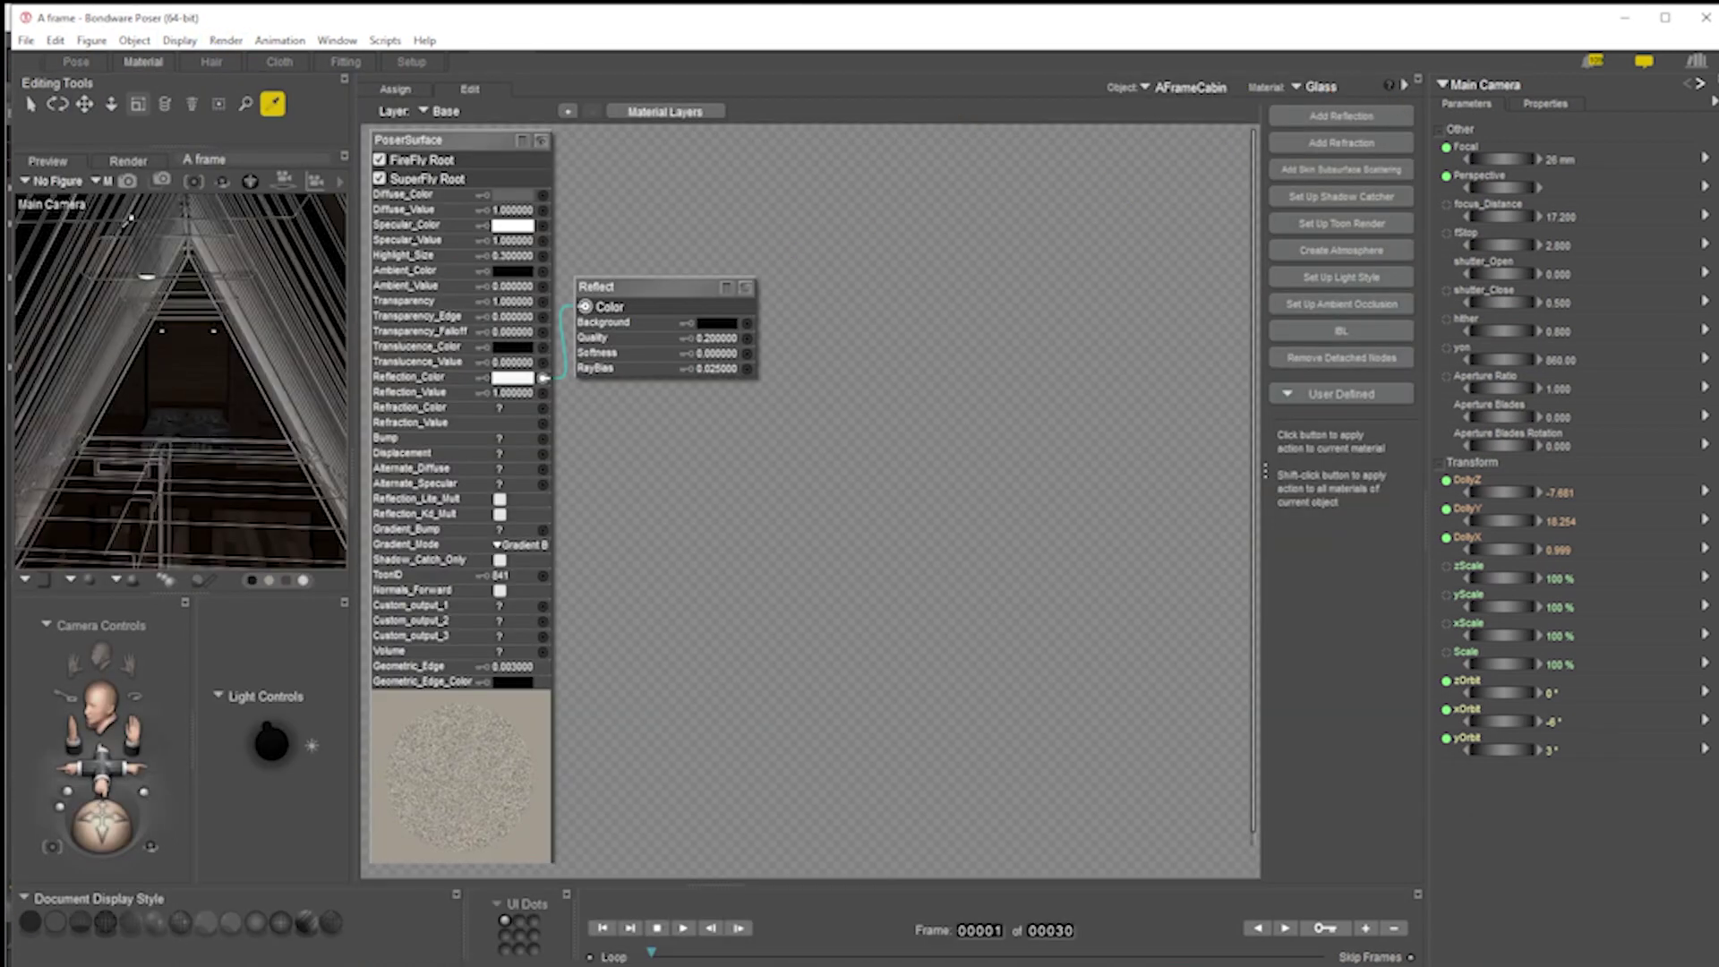
left_click(208, 319)
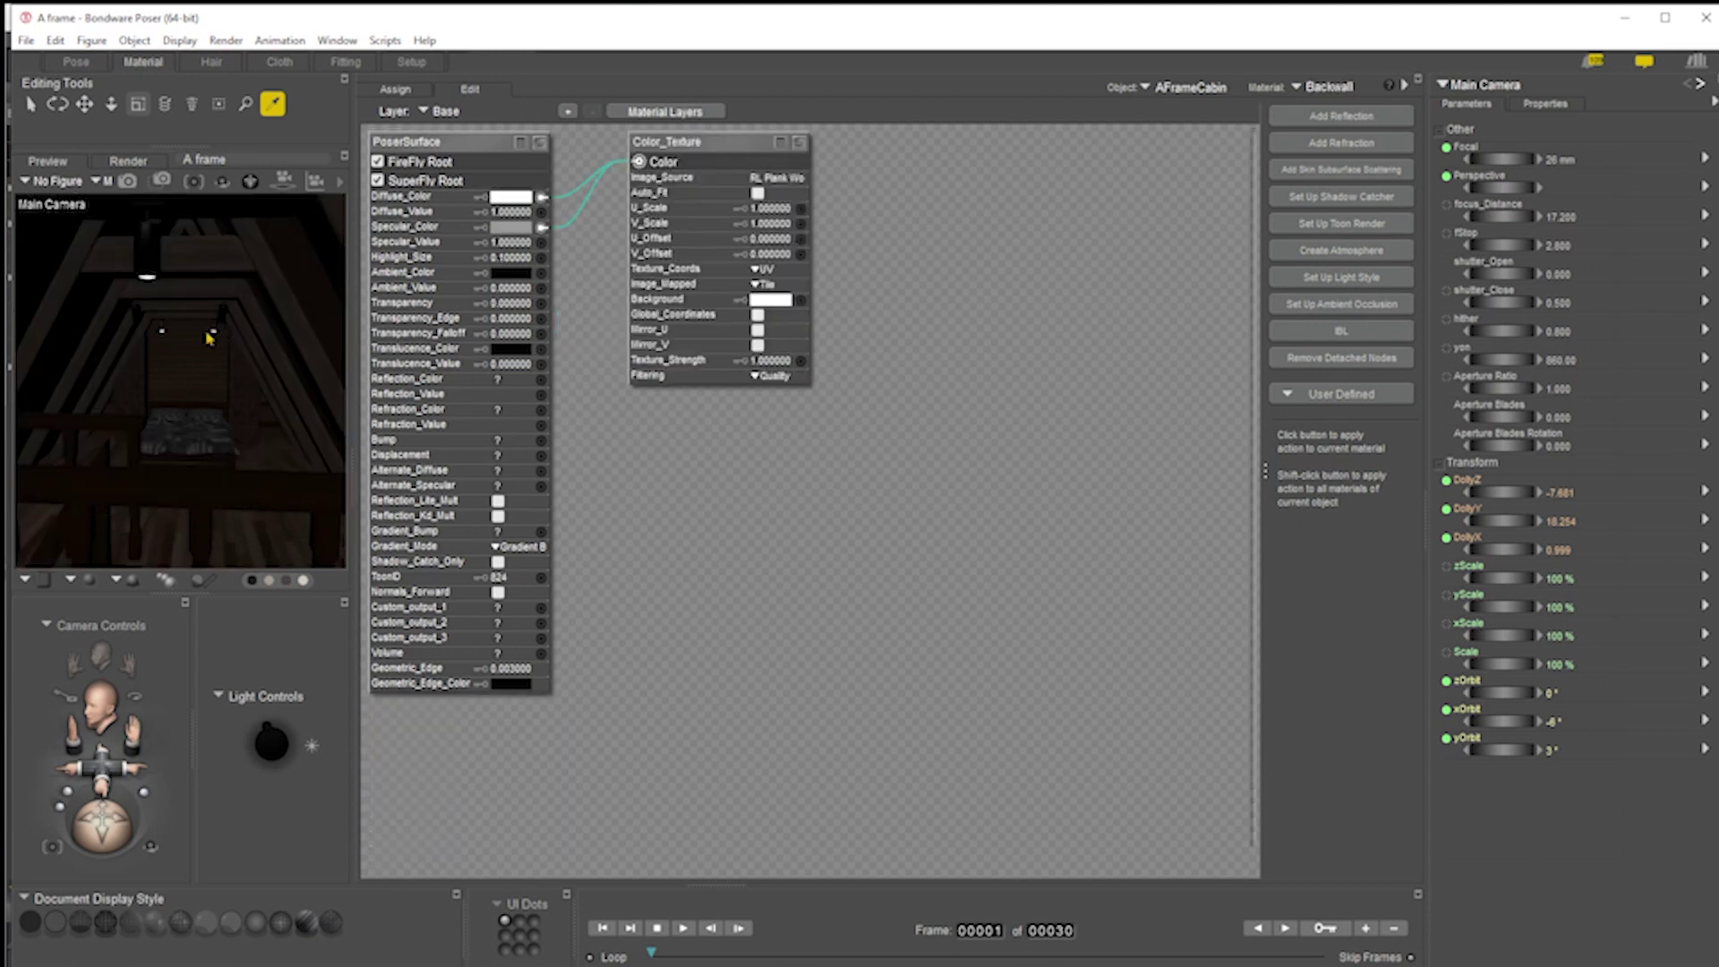
left_click(1318, 87)
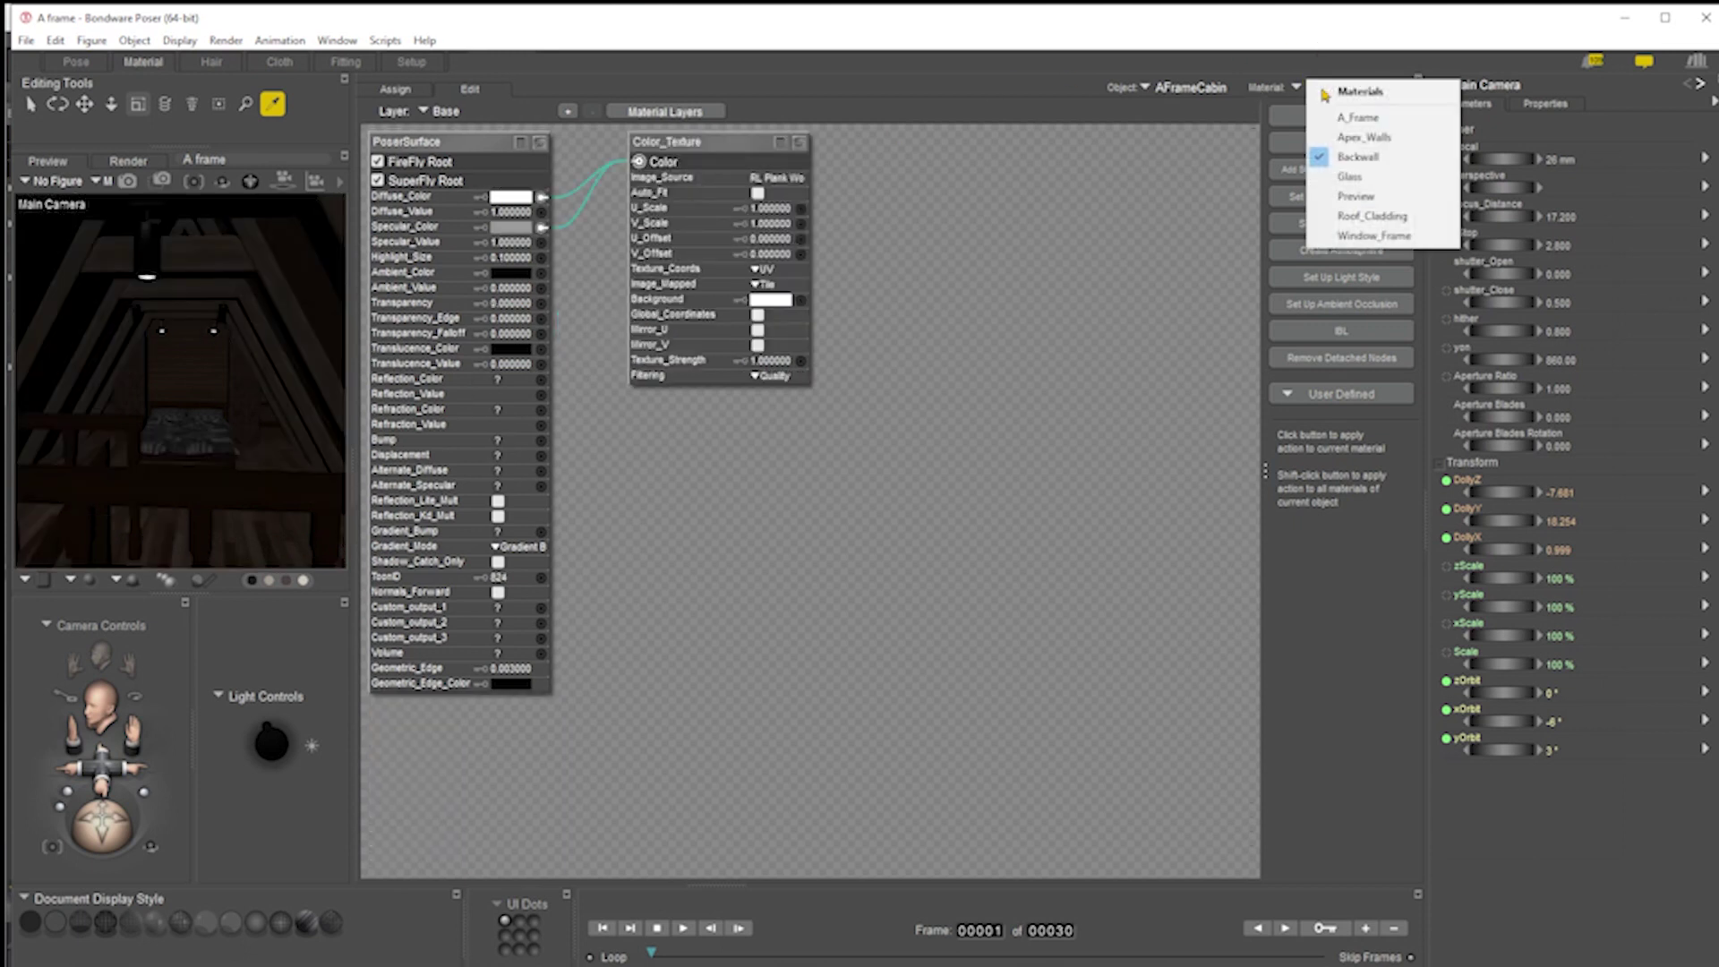
left_click(1187, 87)
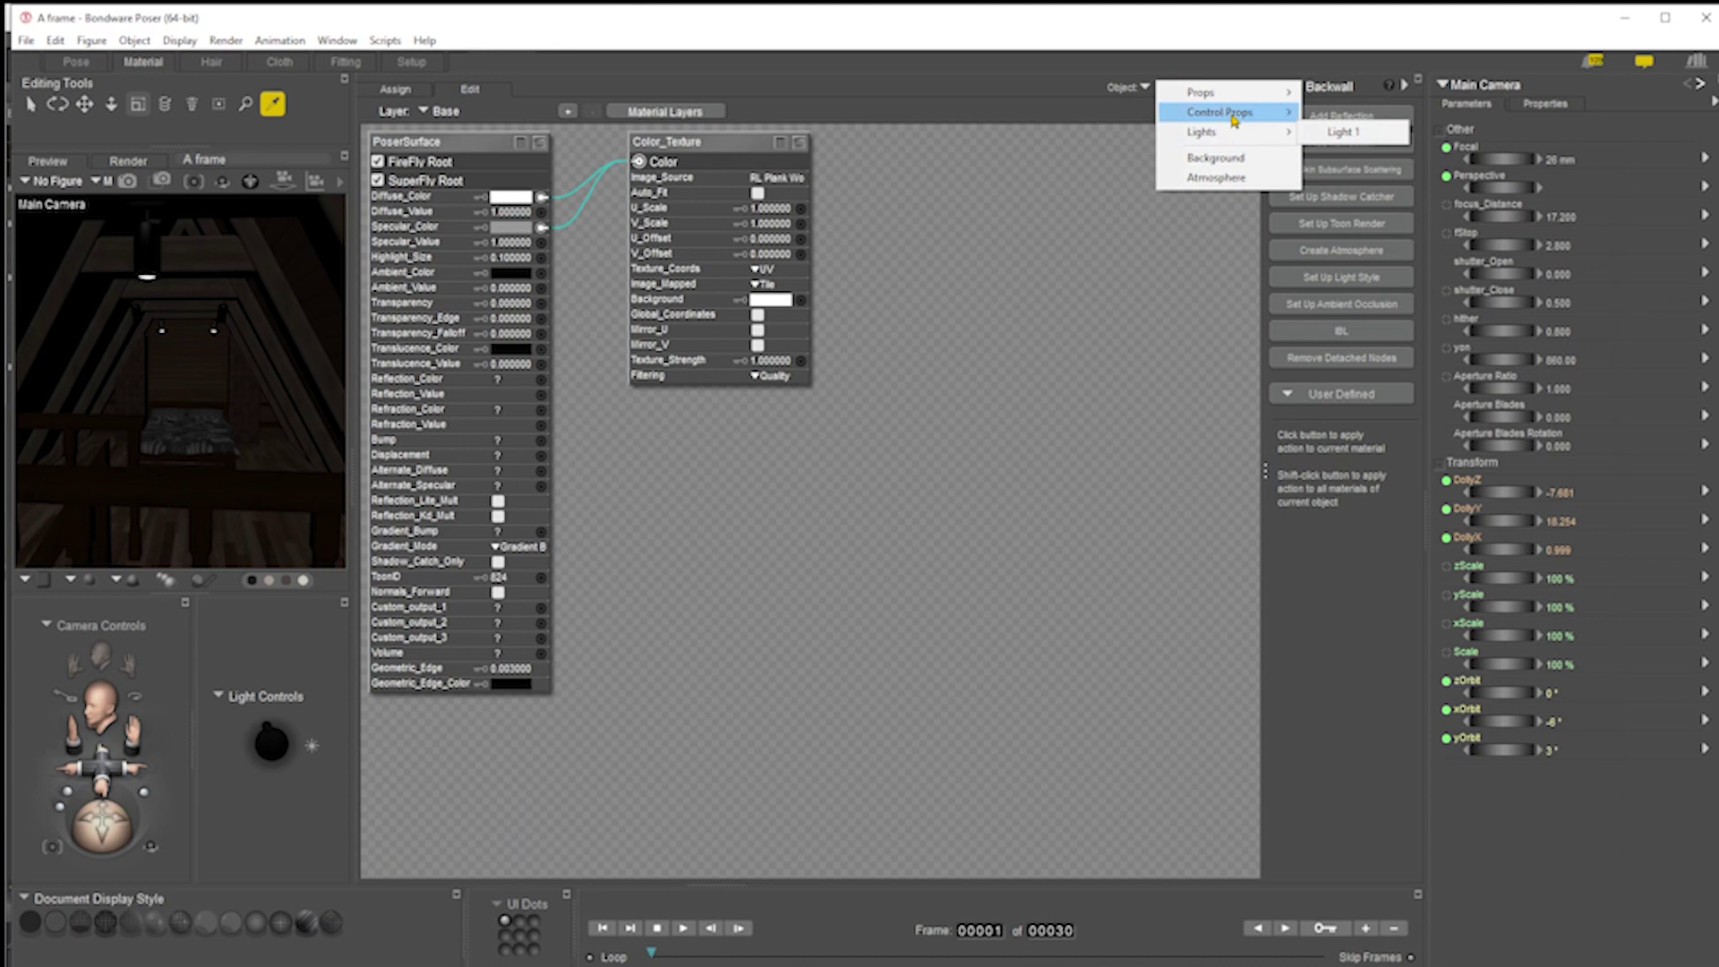
mouse_move(1235, 97)
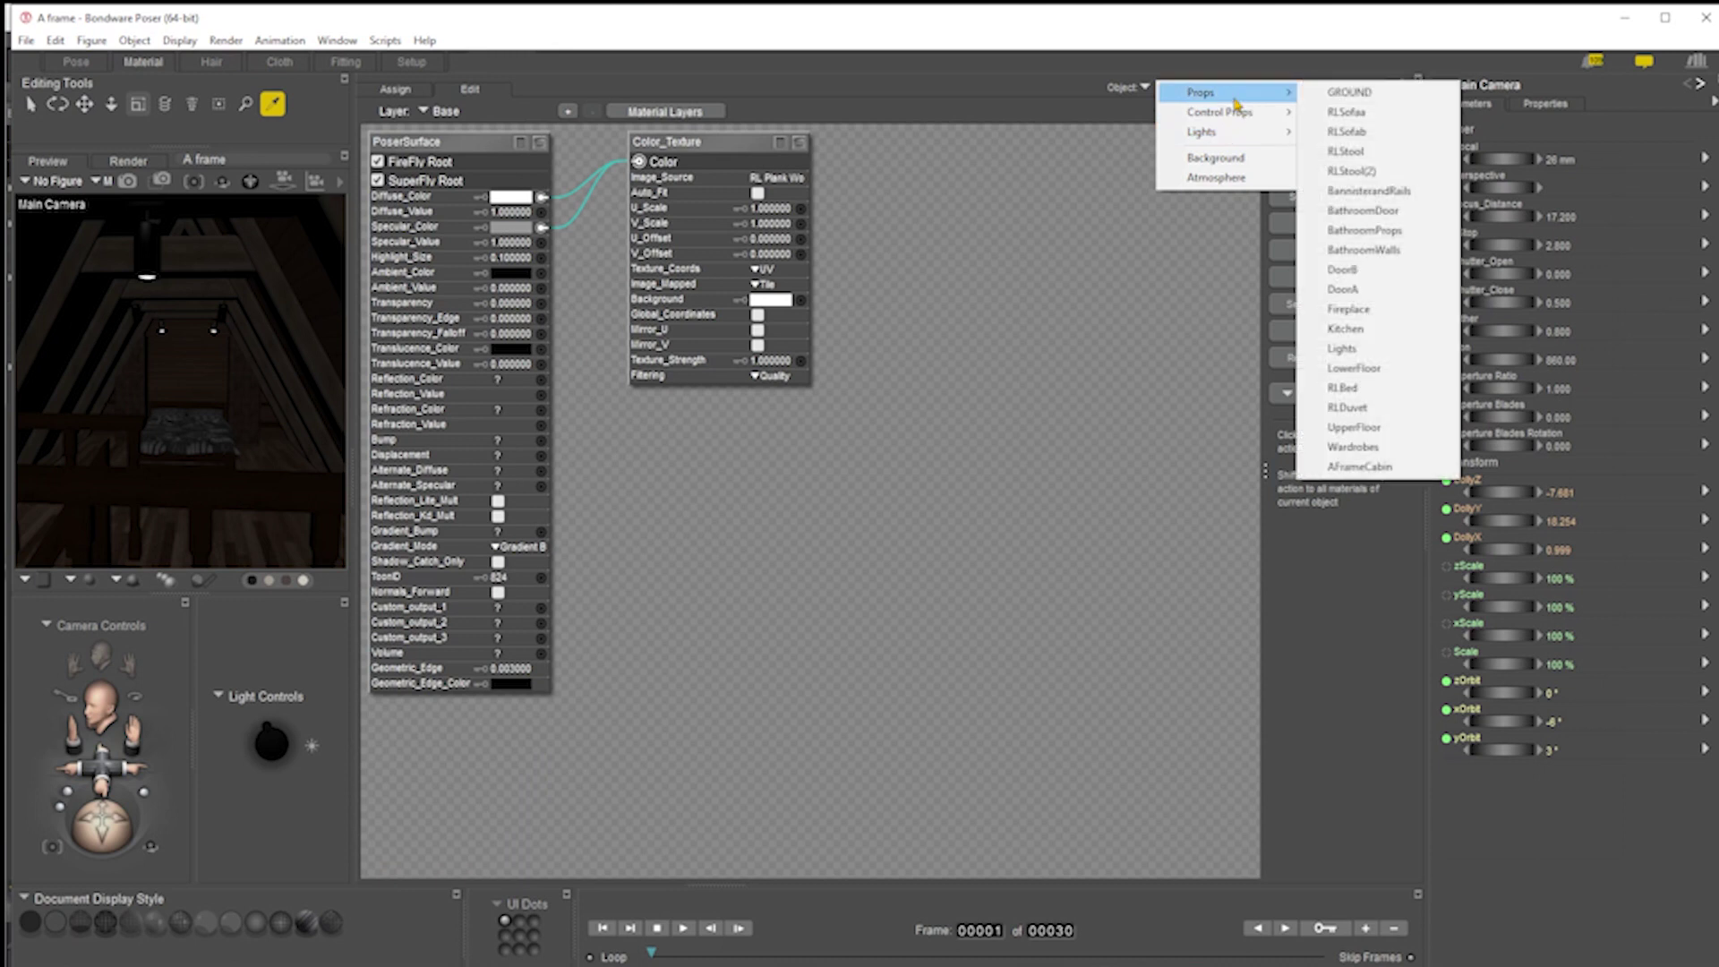
left_click(1342, 348)
left_click(1351, 96)
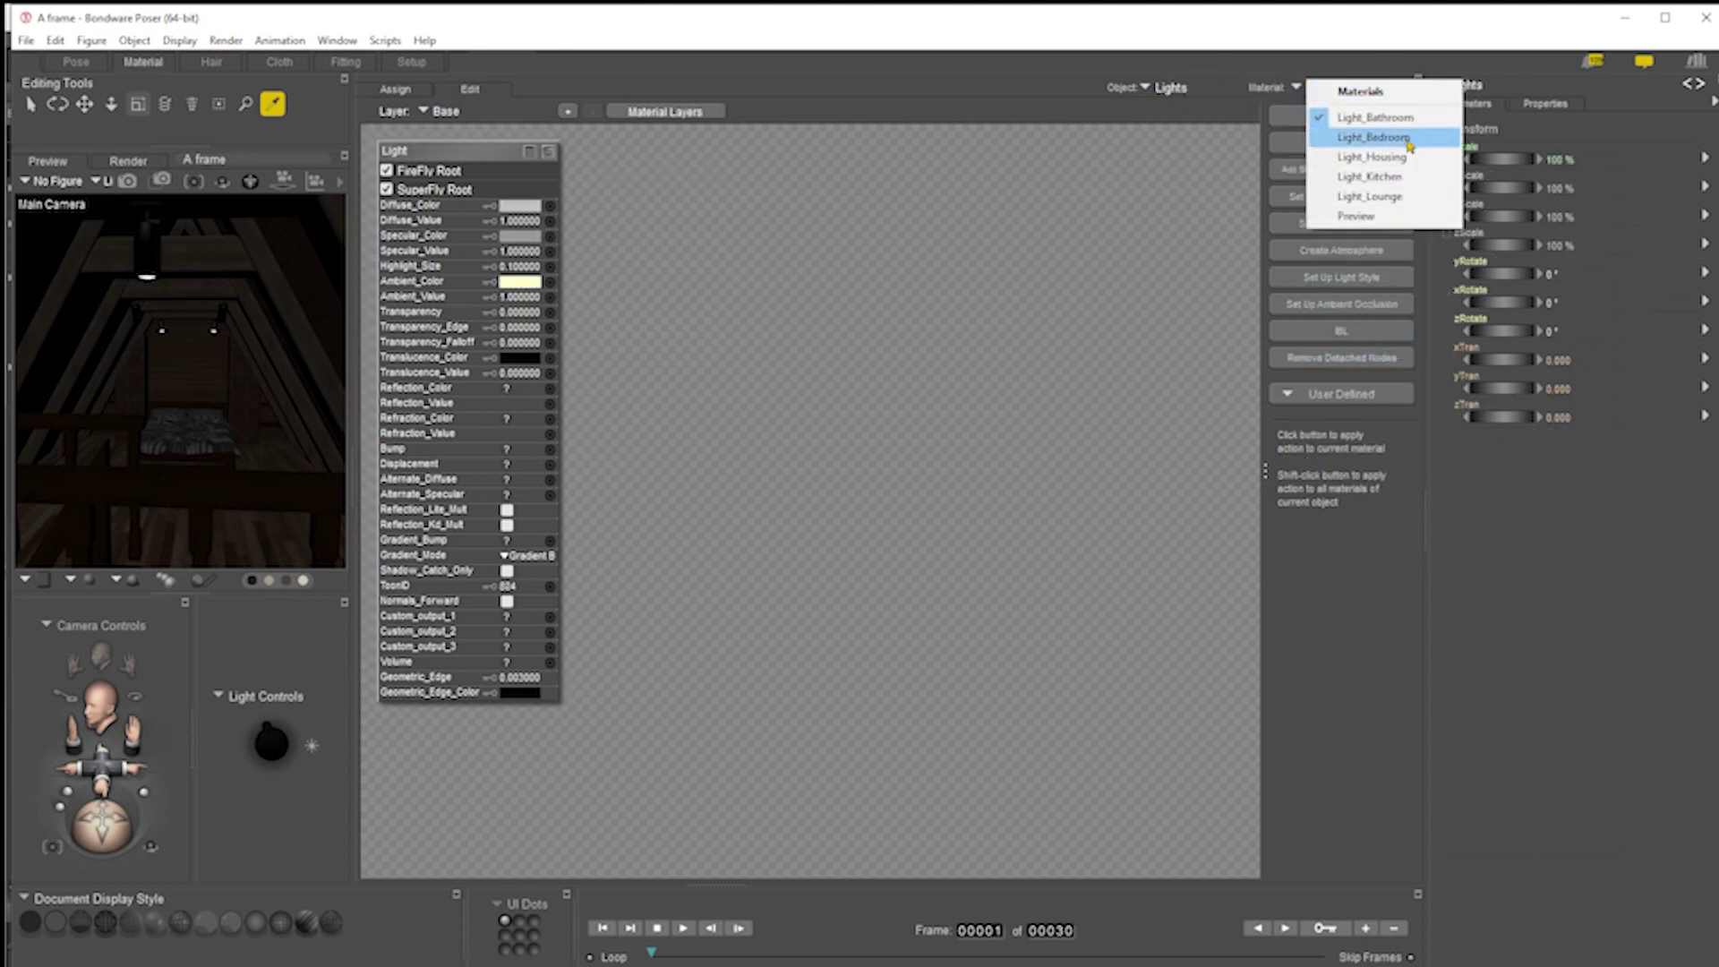
left_click(1347, 137)
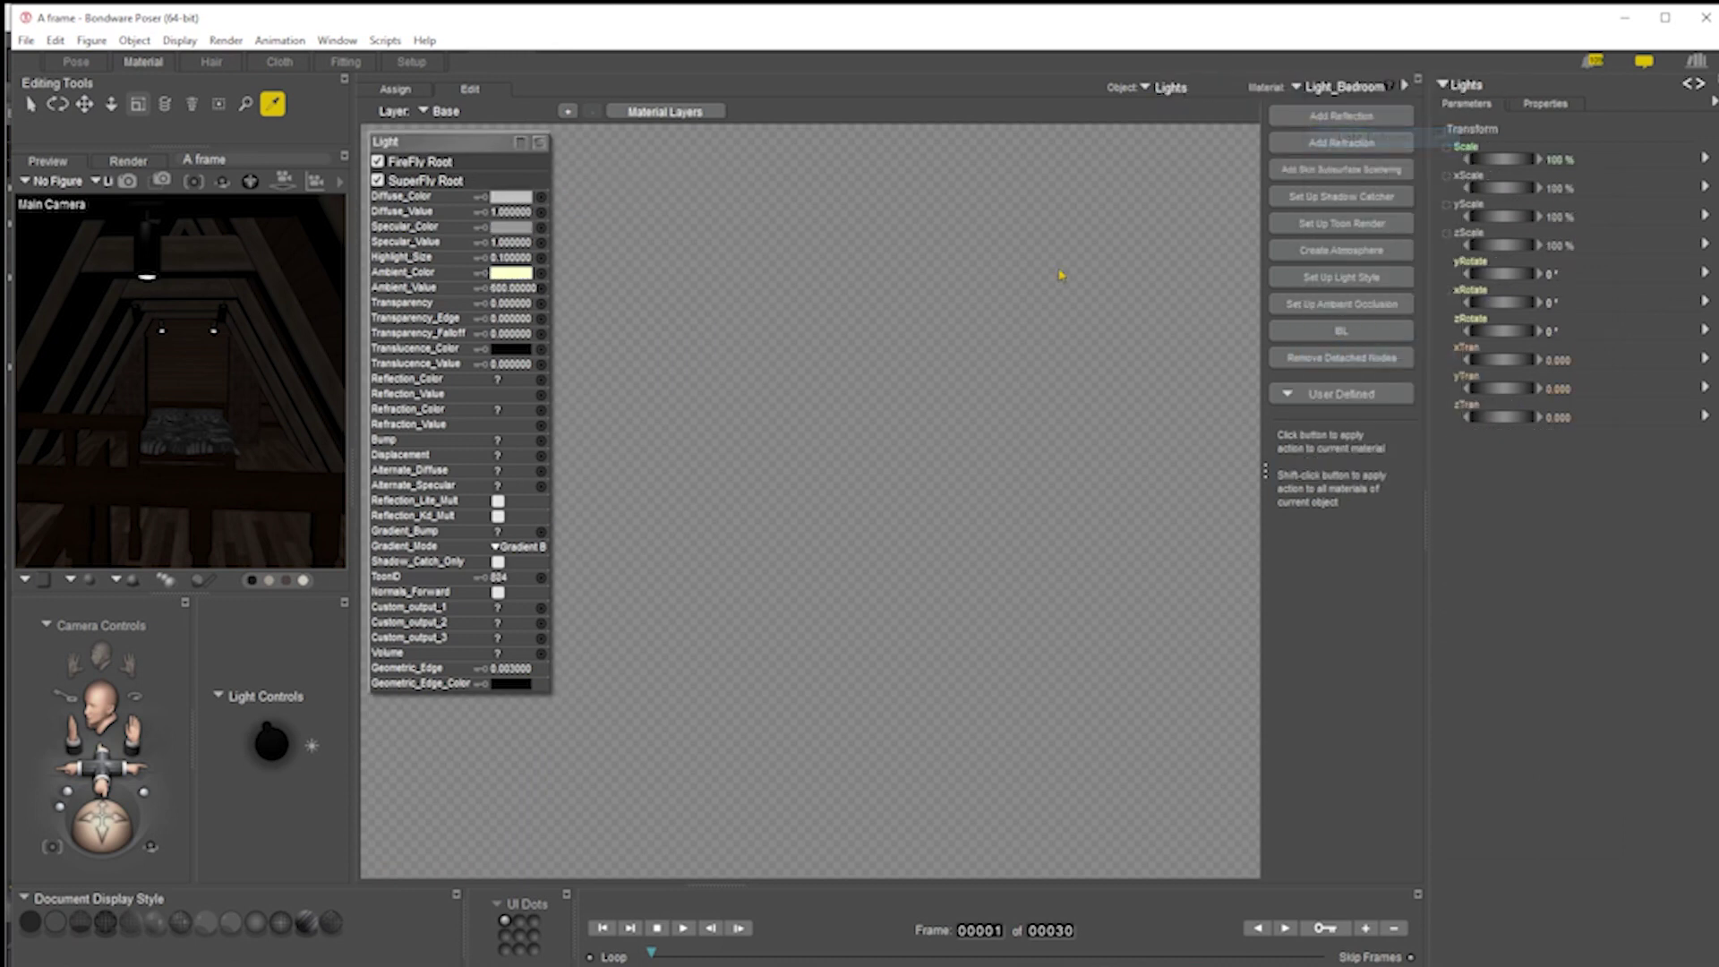
Change the Ambient_Color of the Light_Bedroom material to a pale orange and render the bedroom view again with SuperFly
left_click(516, 275)
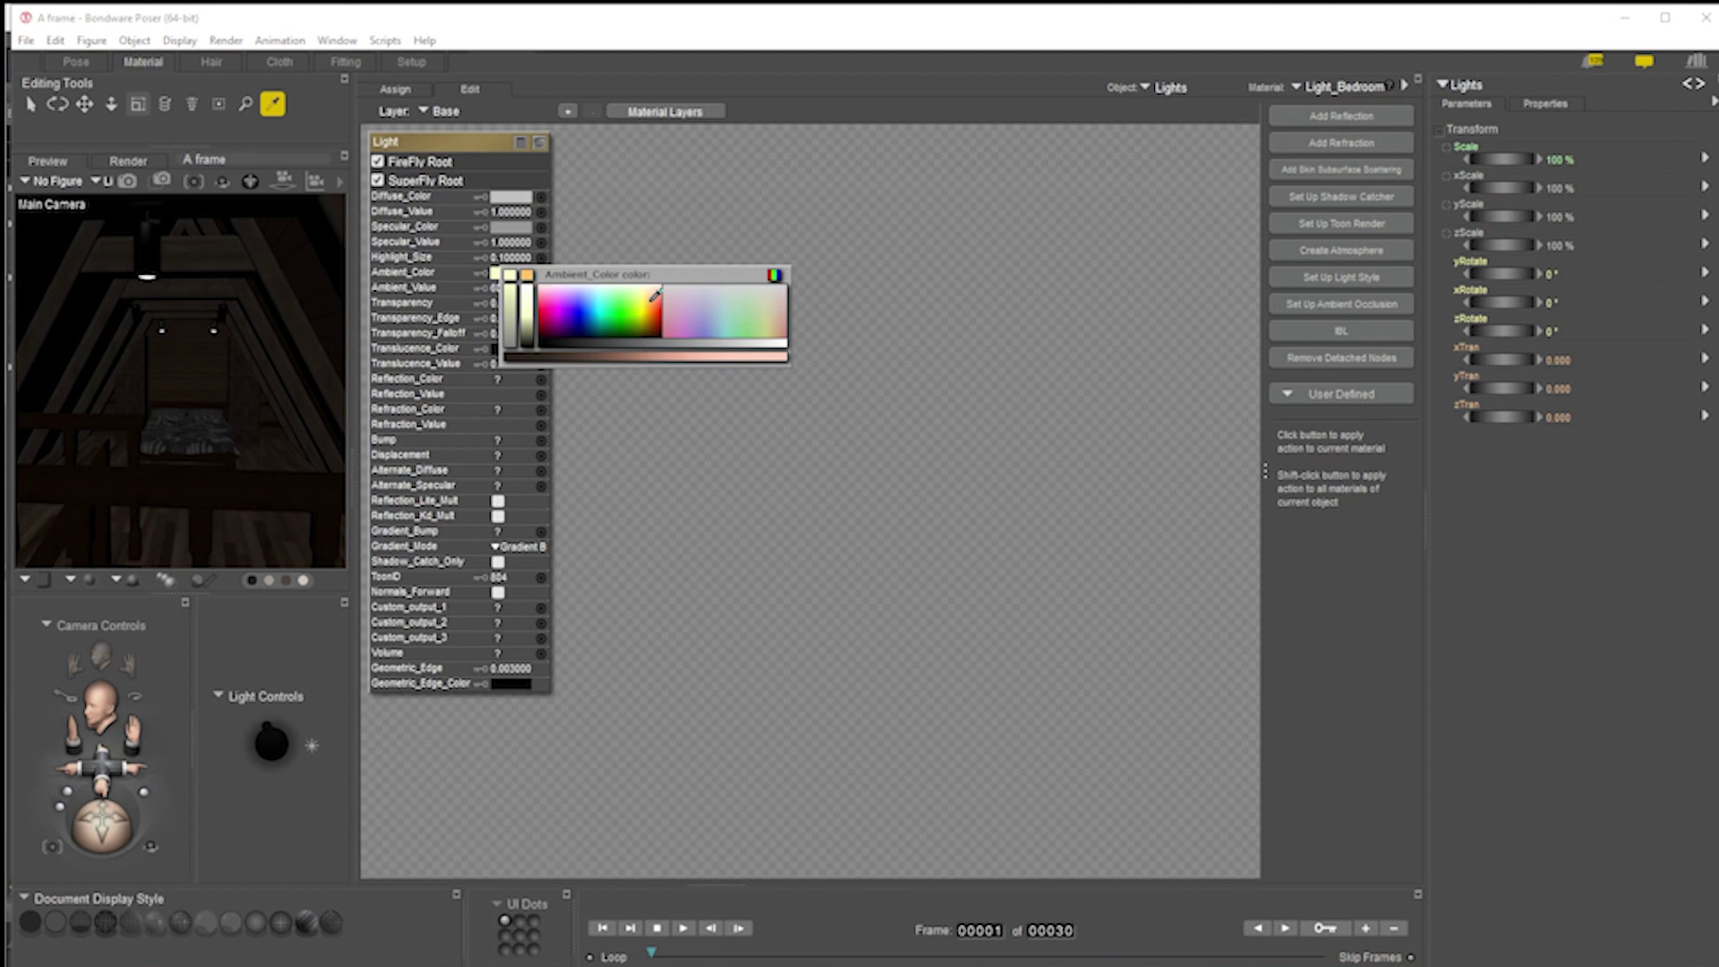
left_click(774, 273)
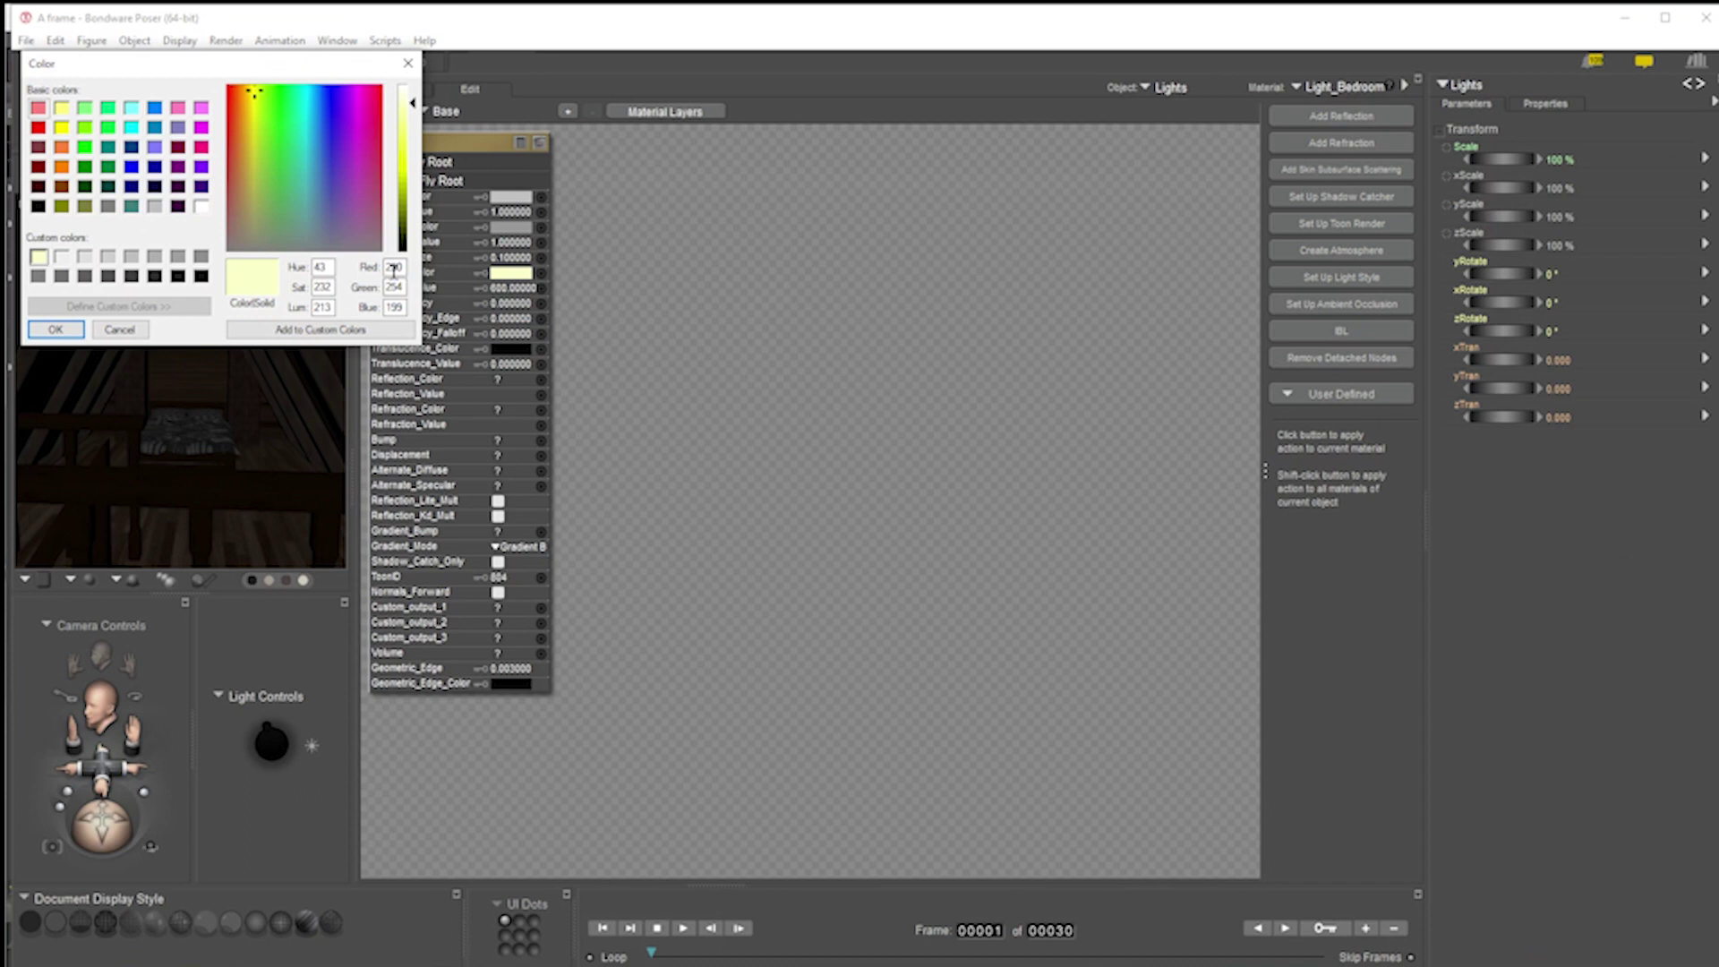
left_click(56, 329)
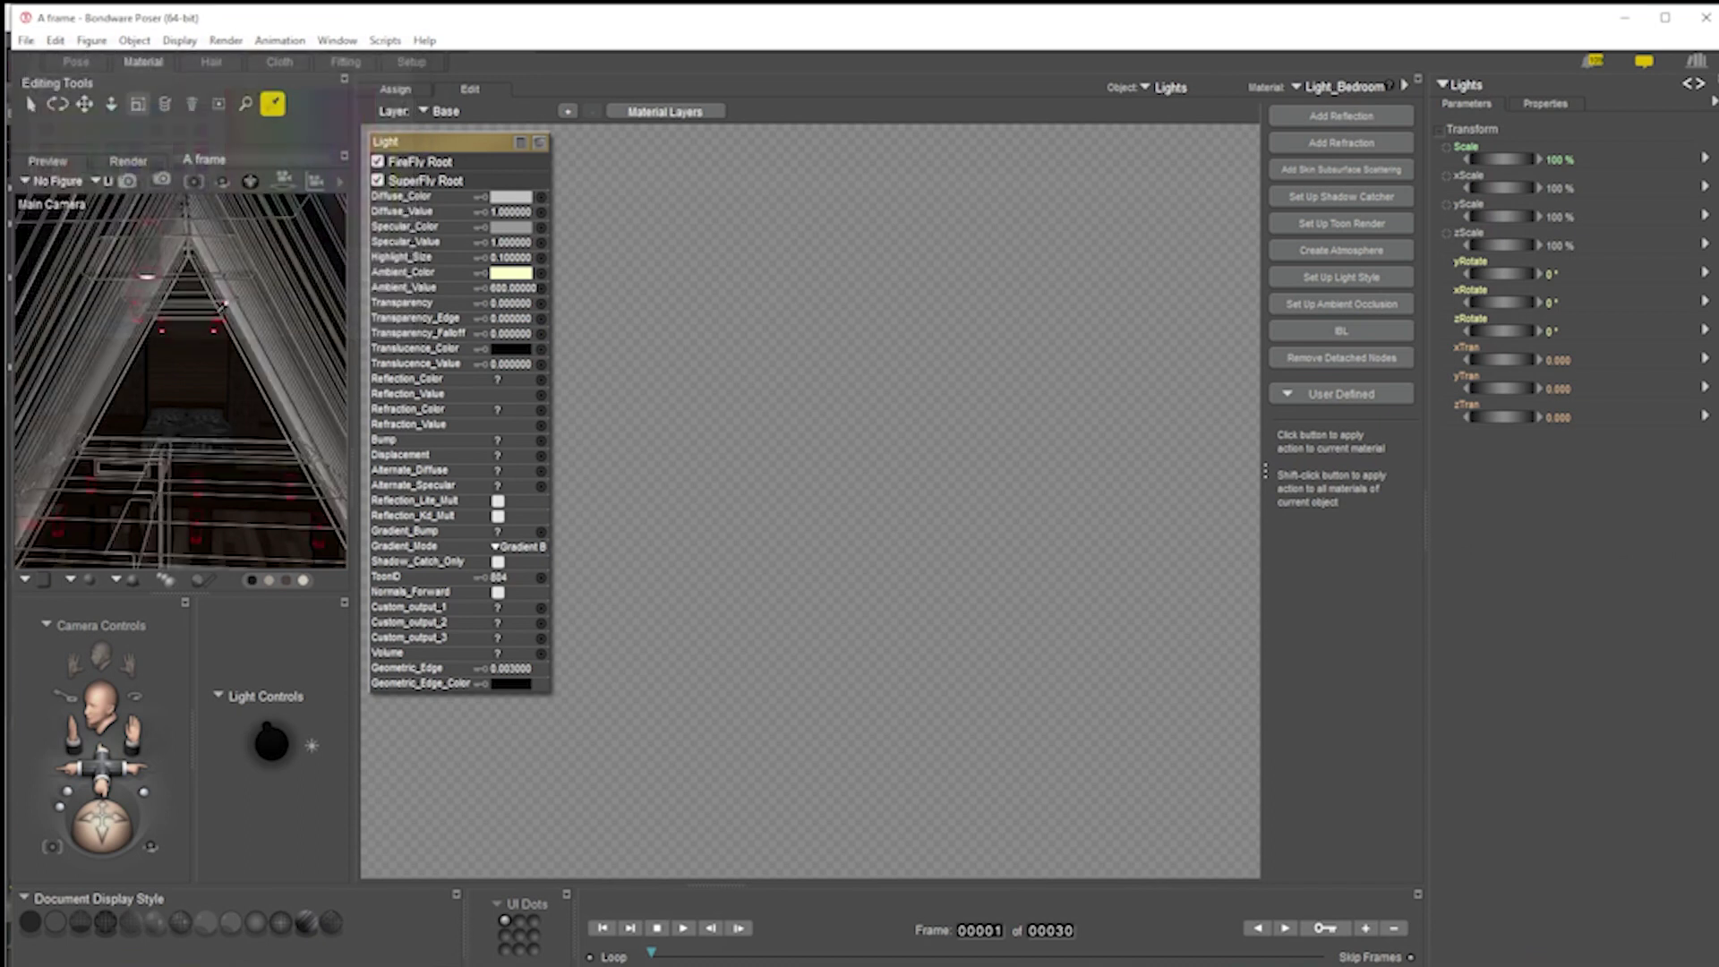
left_click(524, 272)
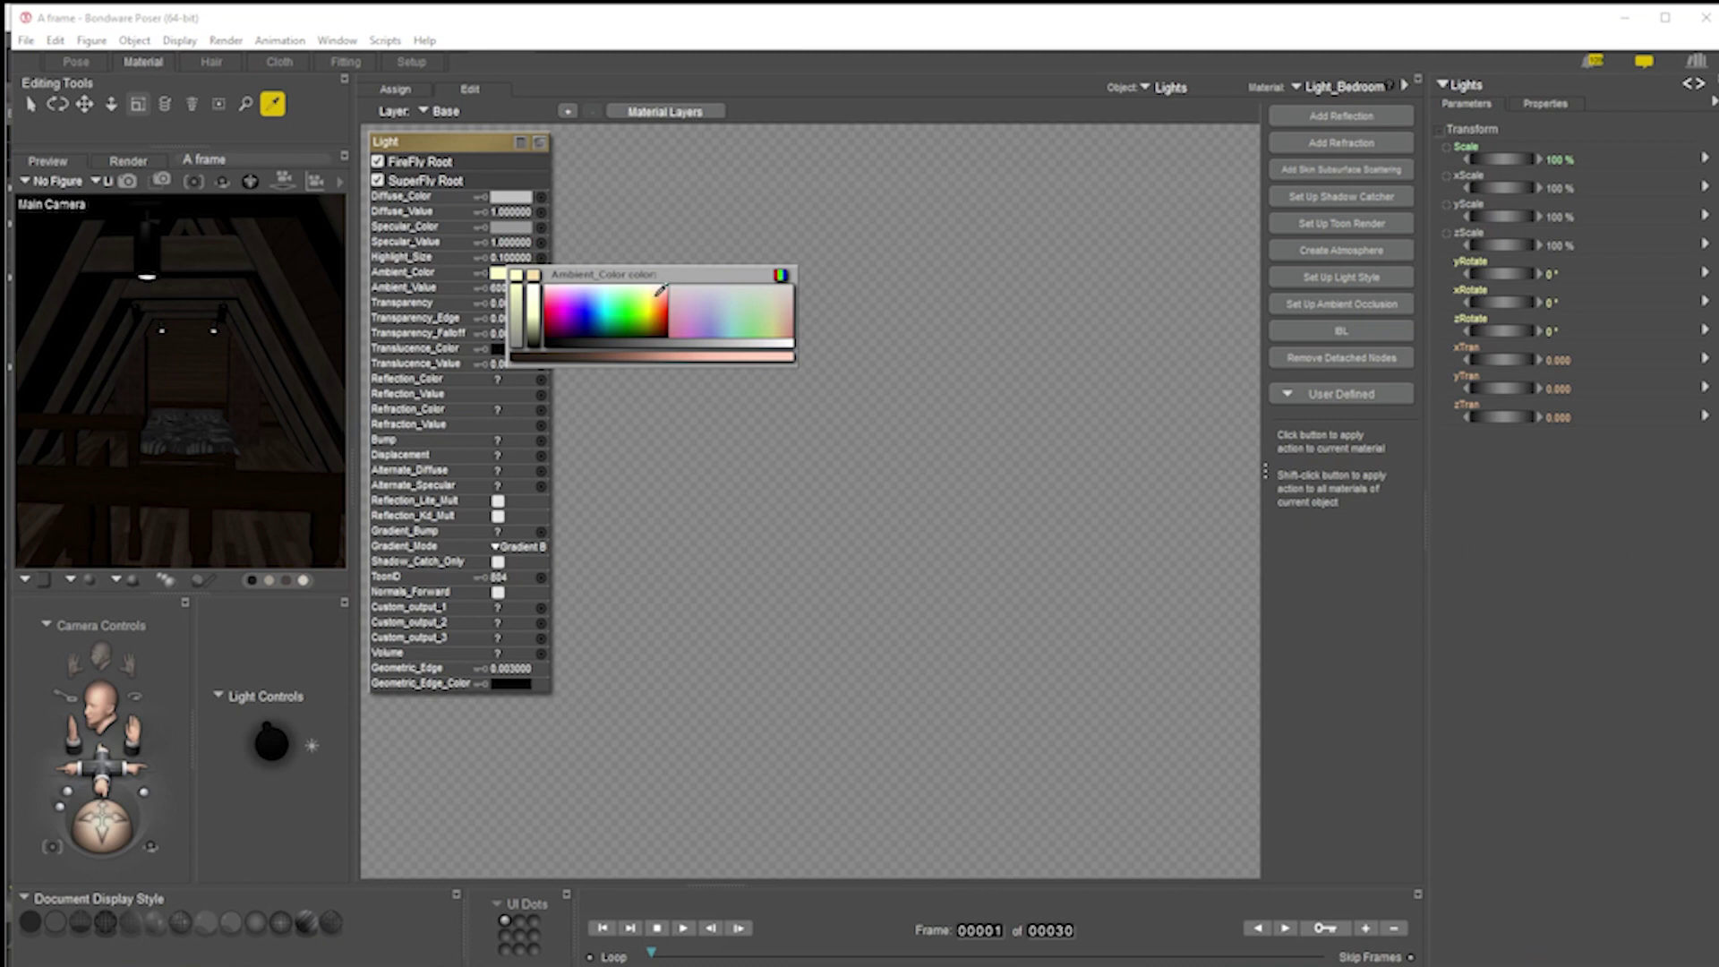
left_click(660, 290)
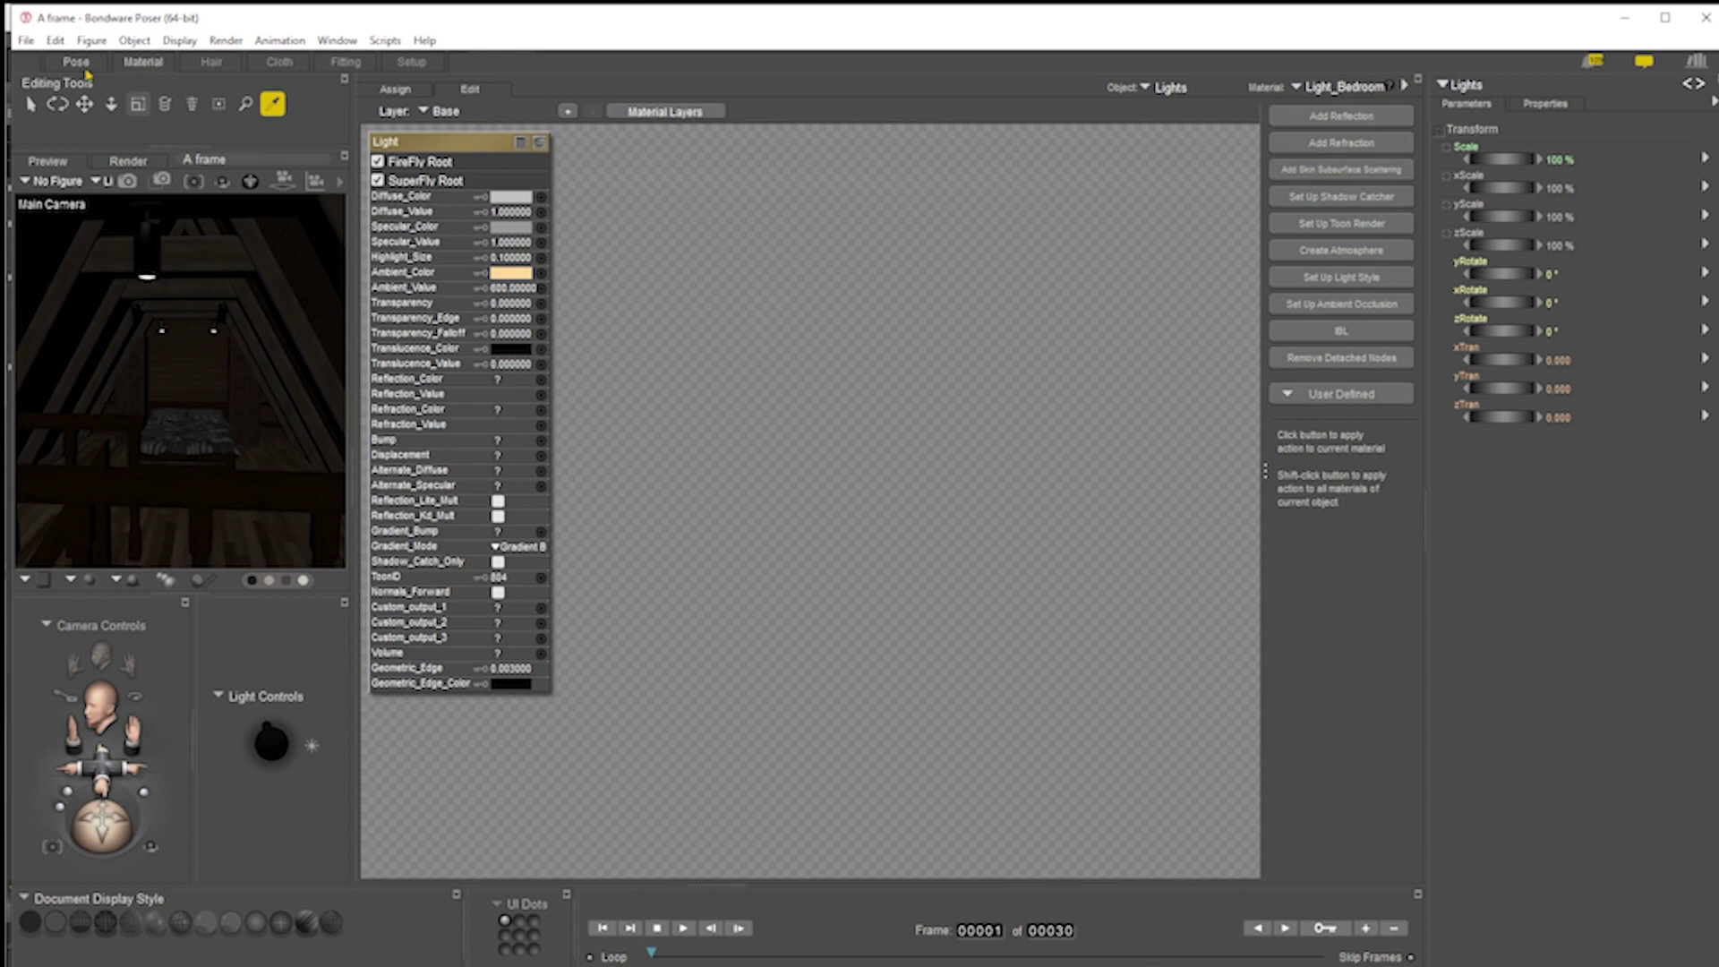
left_click(80, 63)
left_click(1198, 105)
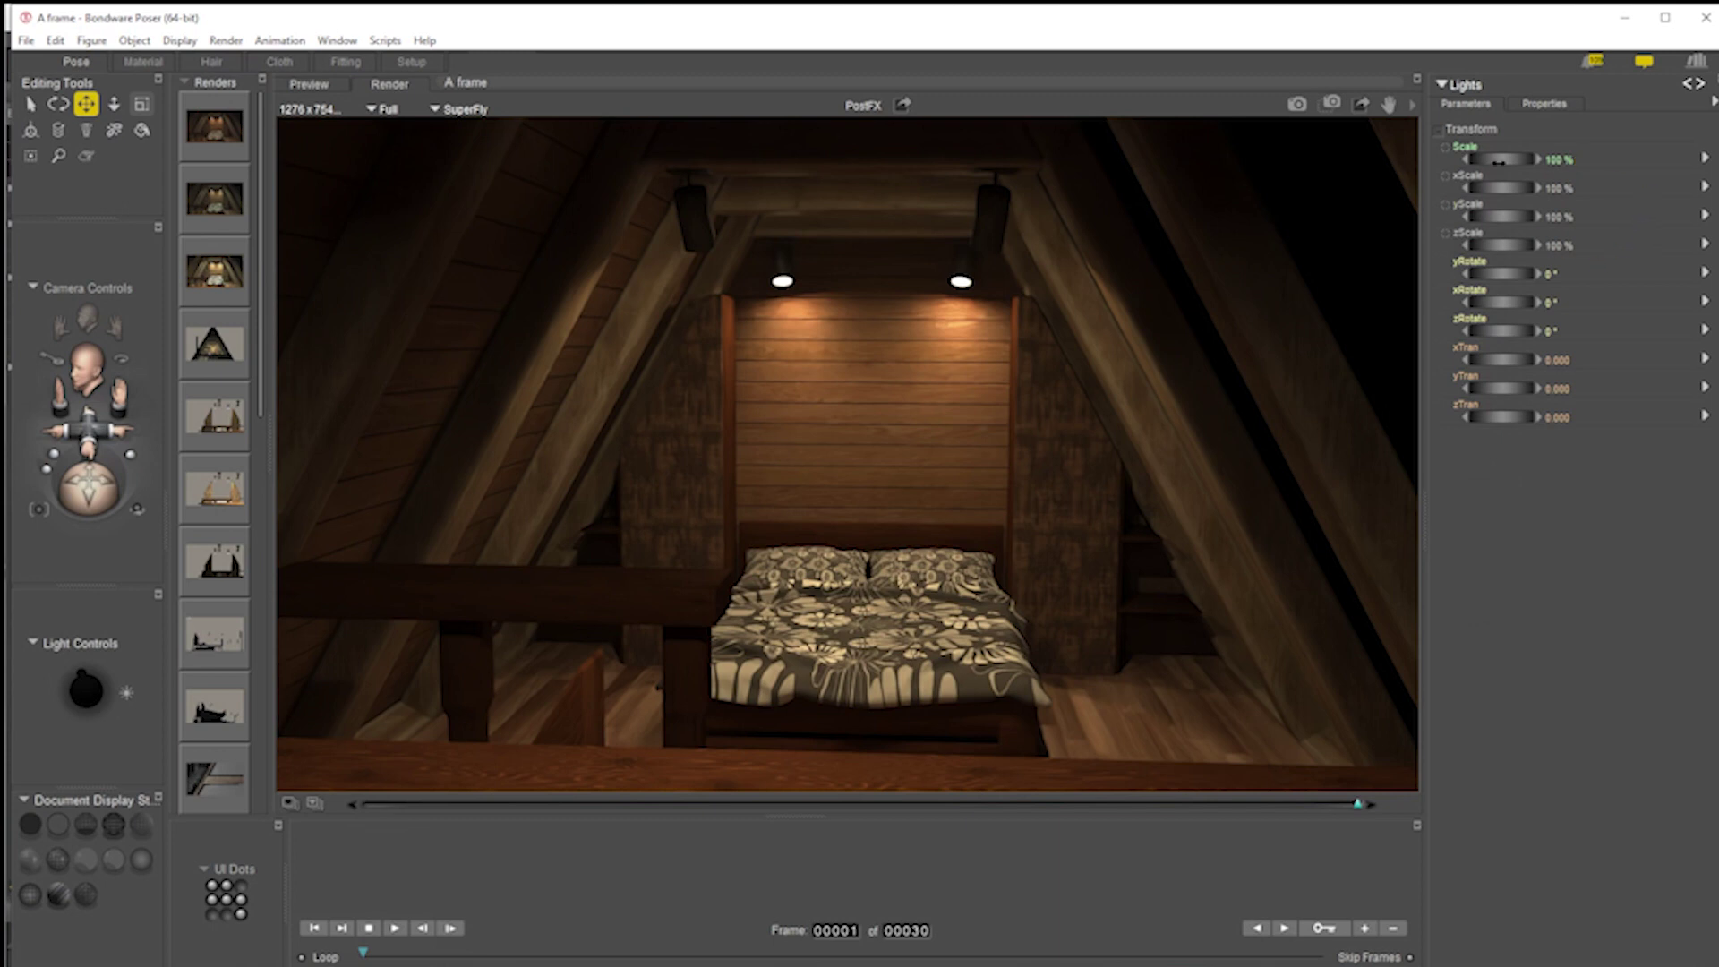
Open the RLDuvet prop's bed fabric material in the Material room and move the Color_Texture node farther from the PoserSurface node
left_click(948, 461)
left_click(933, 643)
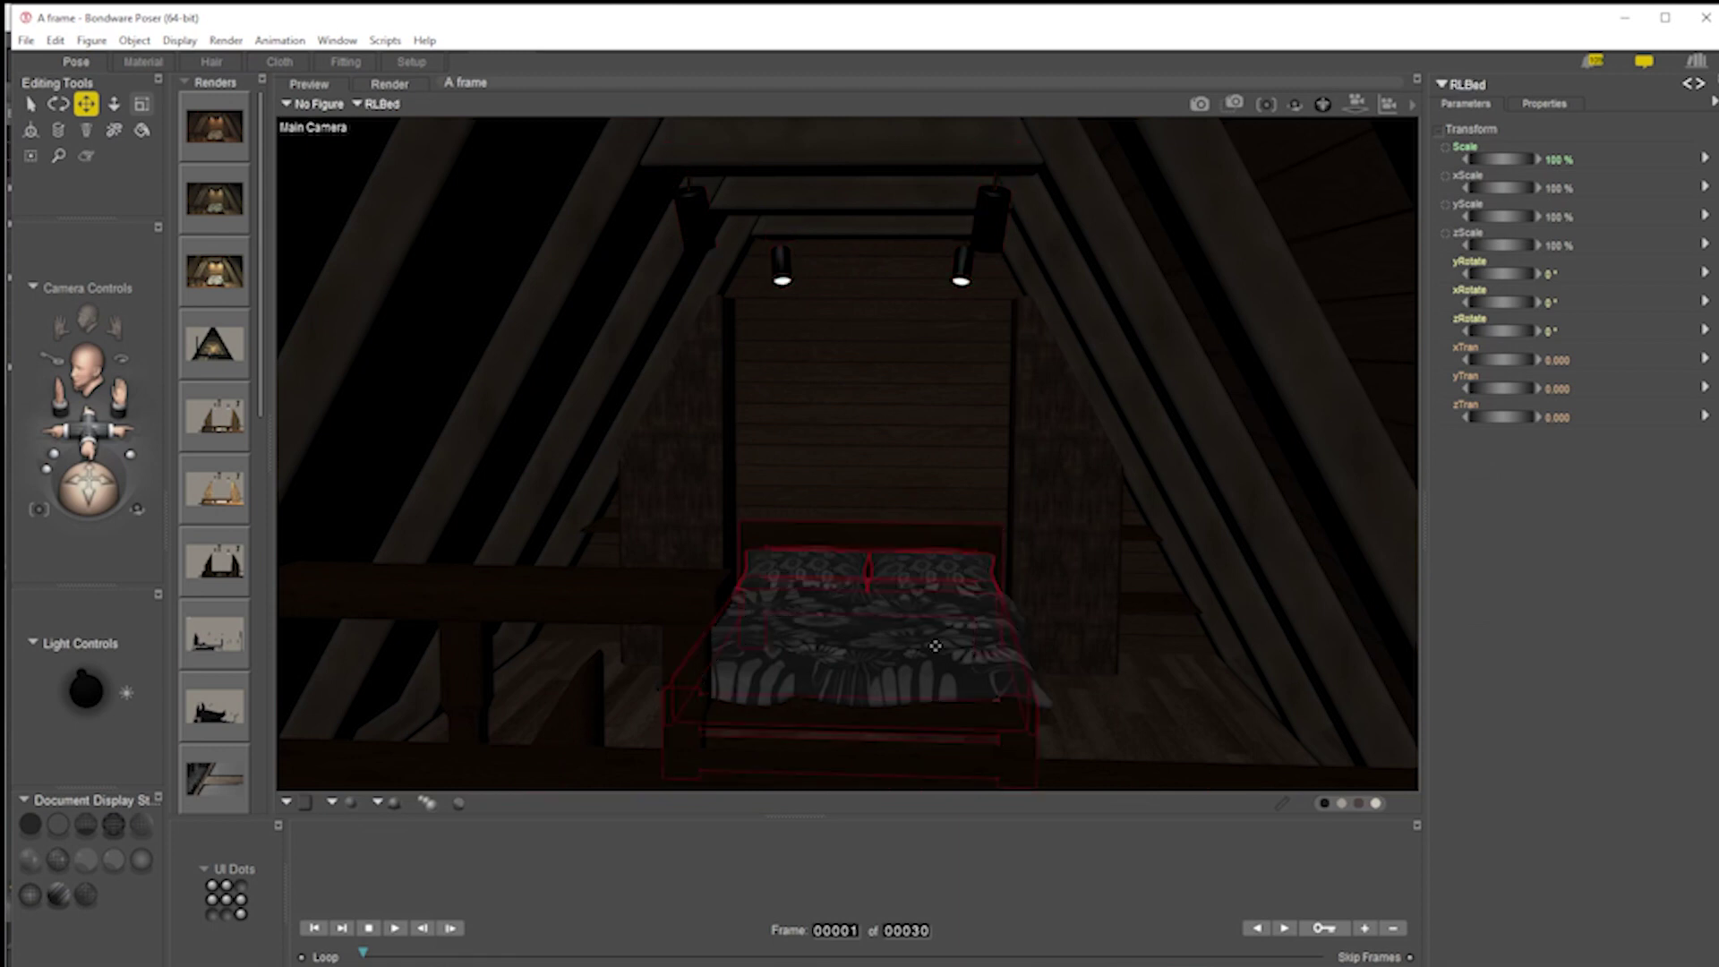
left_click(873, 627)
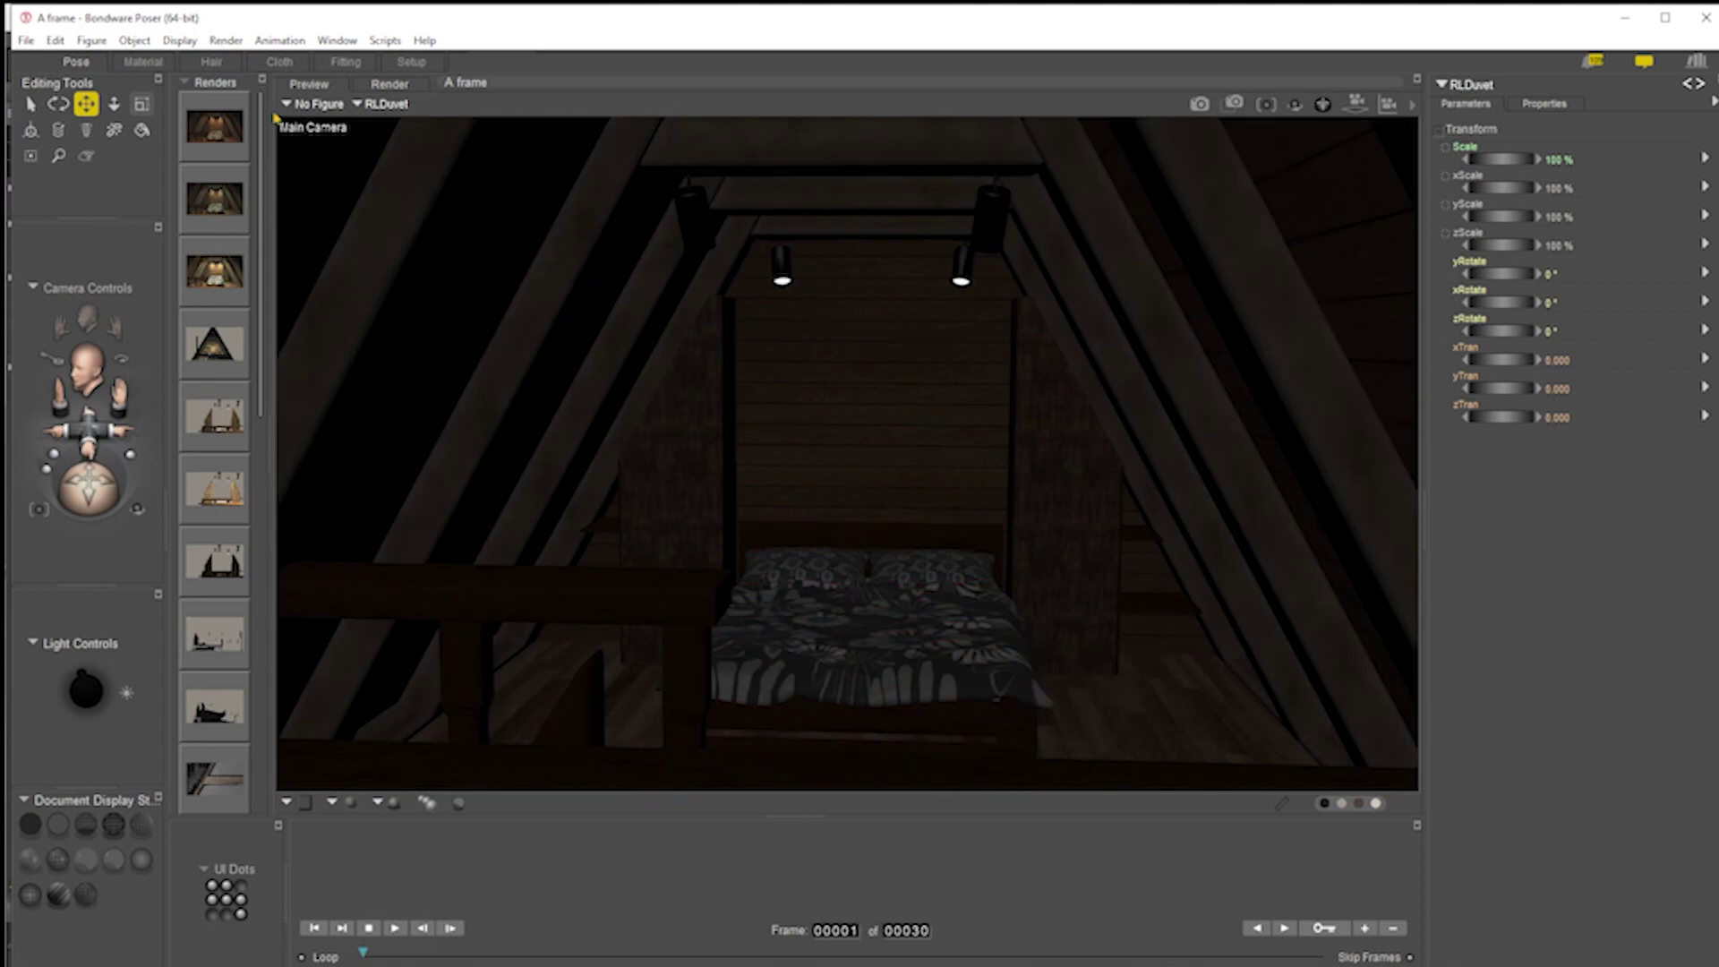
left_click(143, 60)
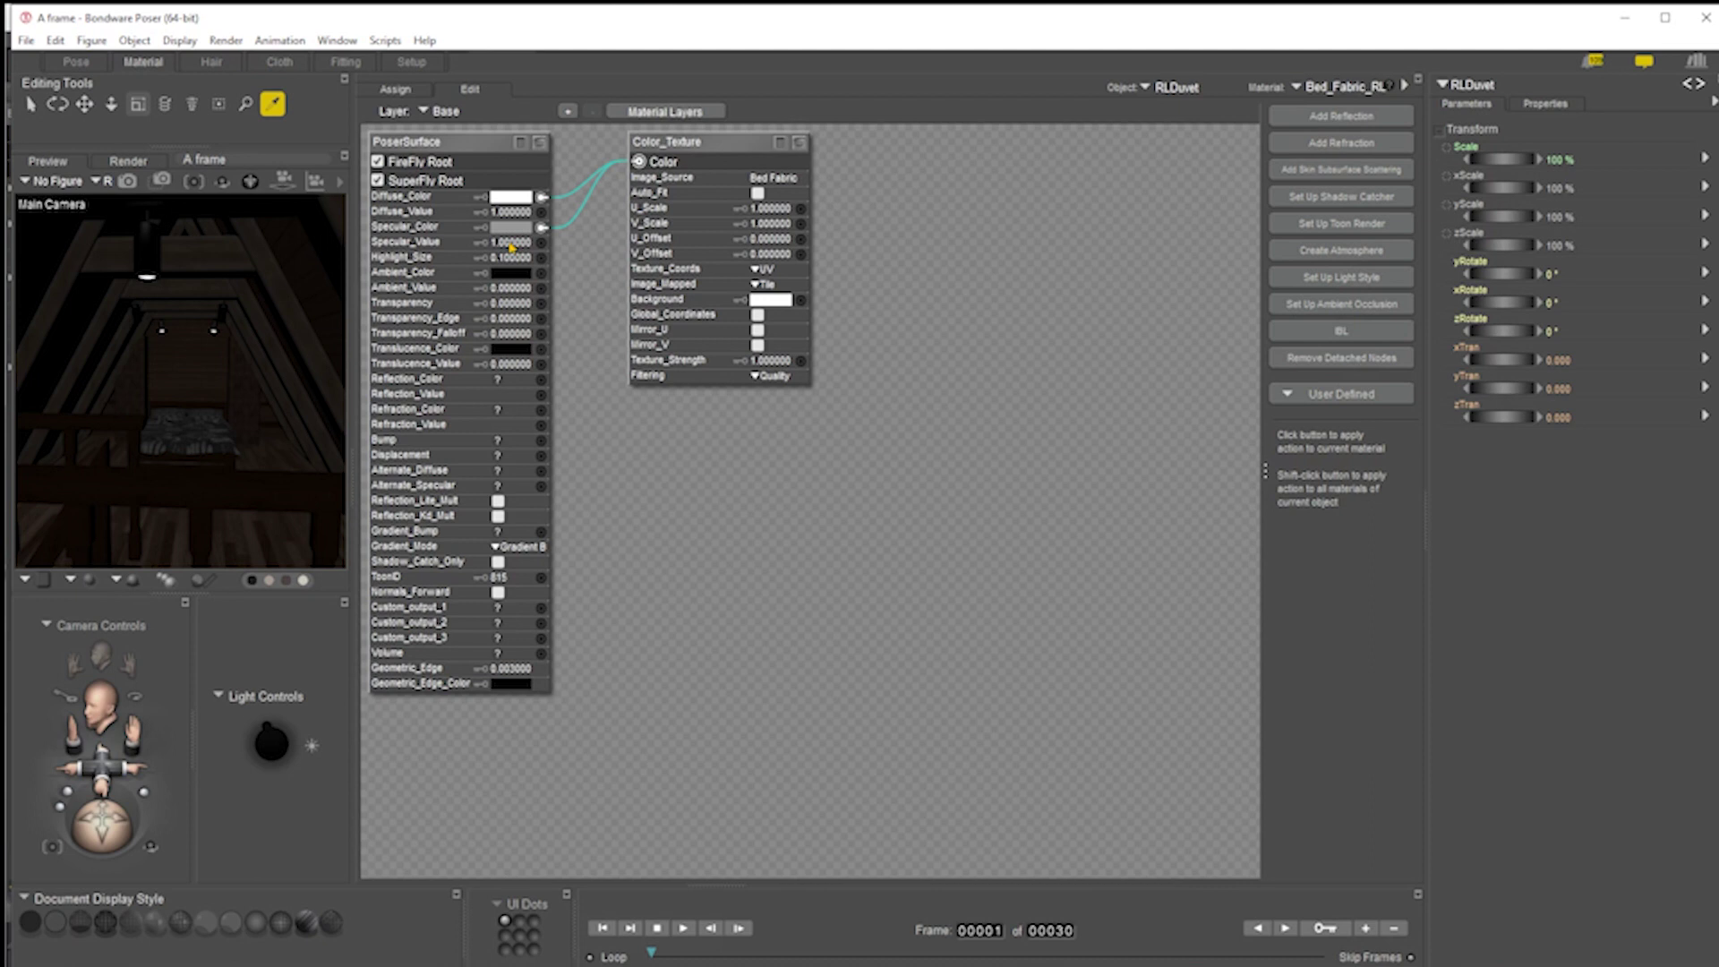
left_click_drag(723, 150, 908, 156)
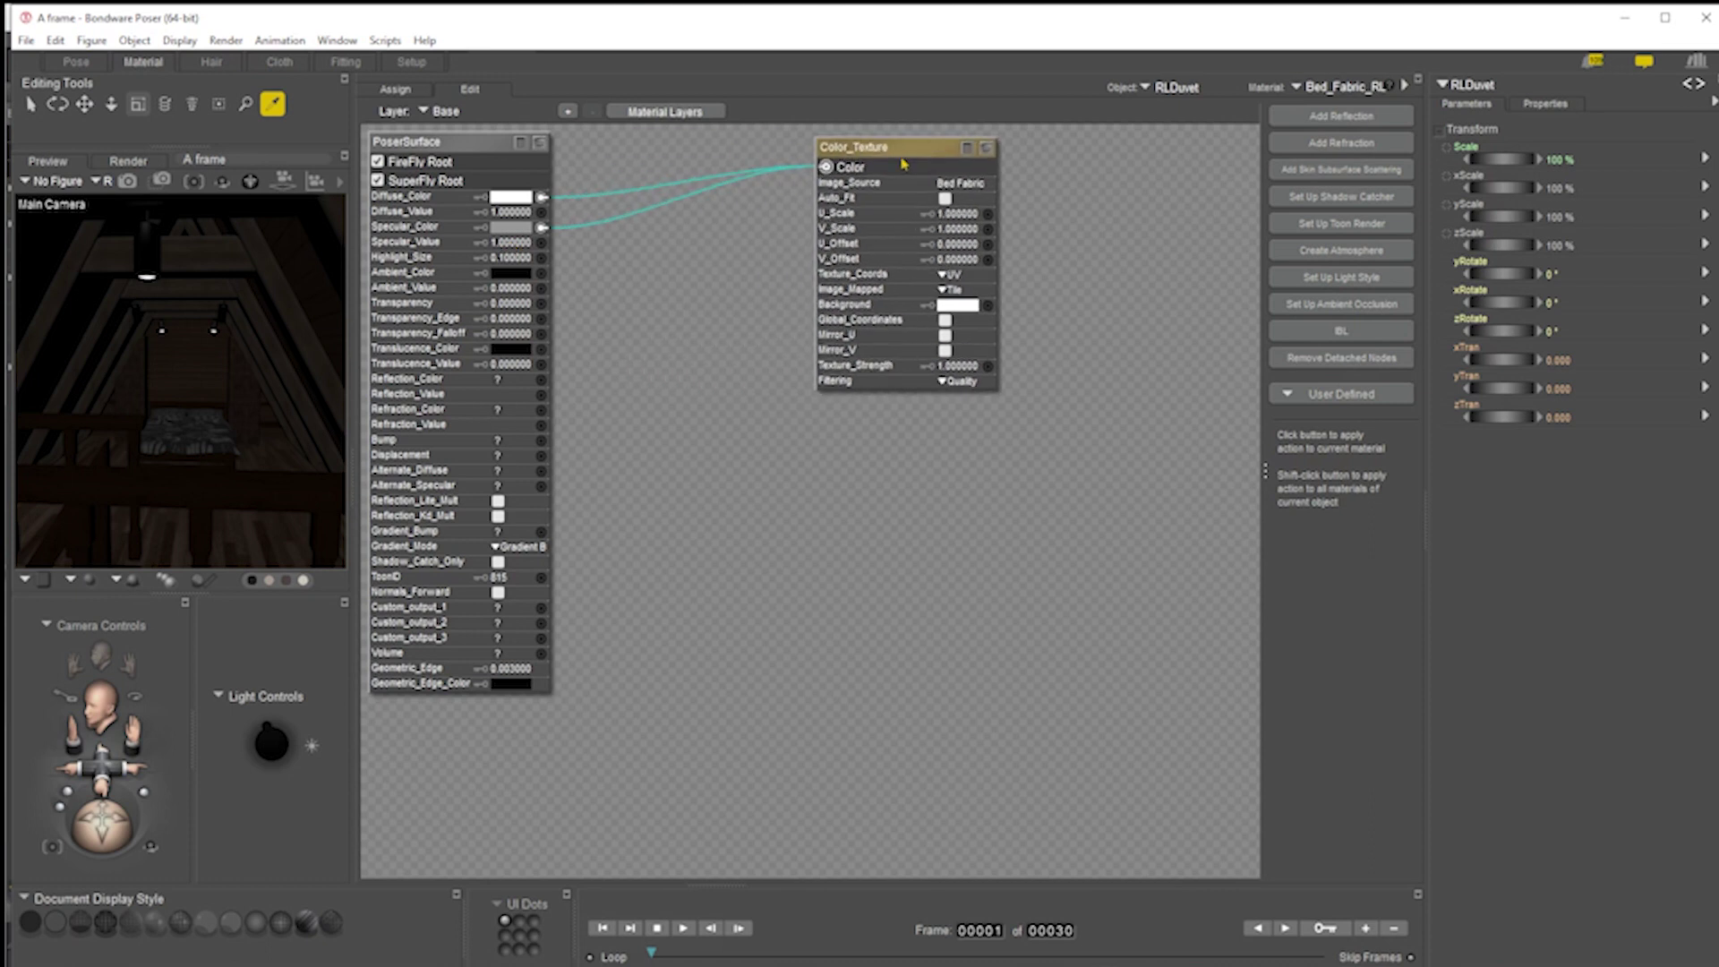
left_click(511, 243)
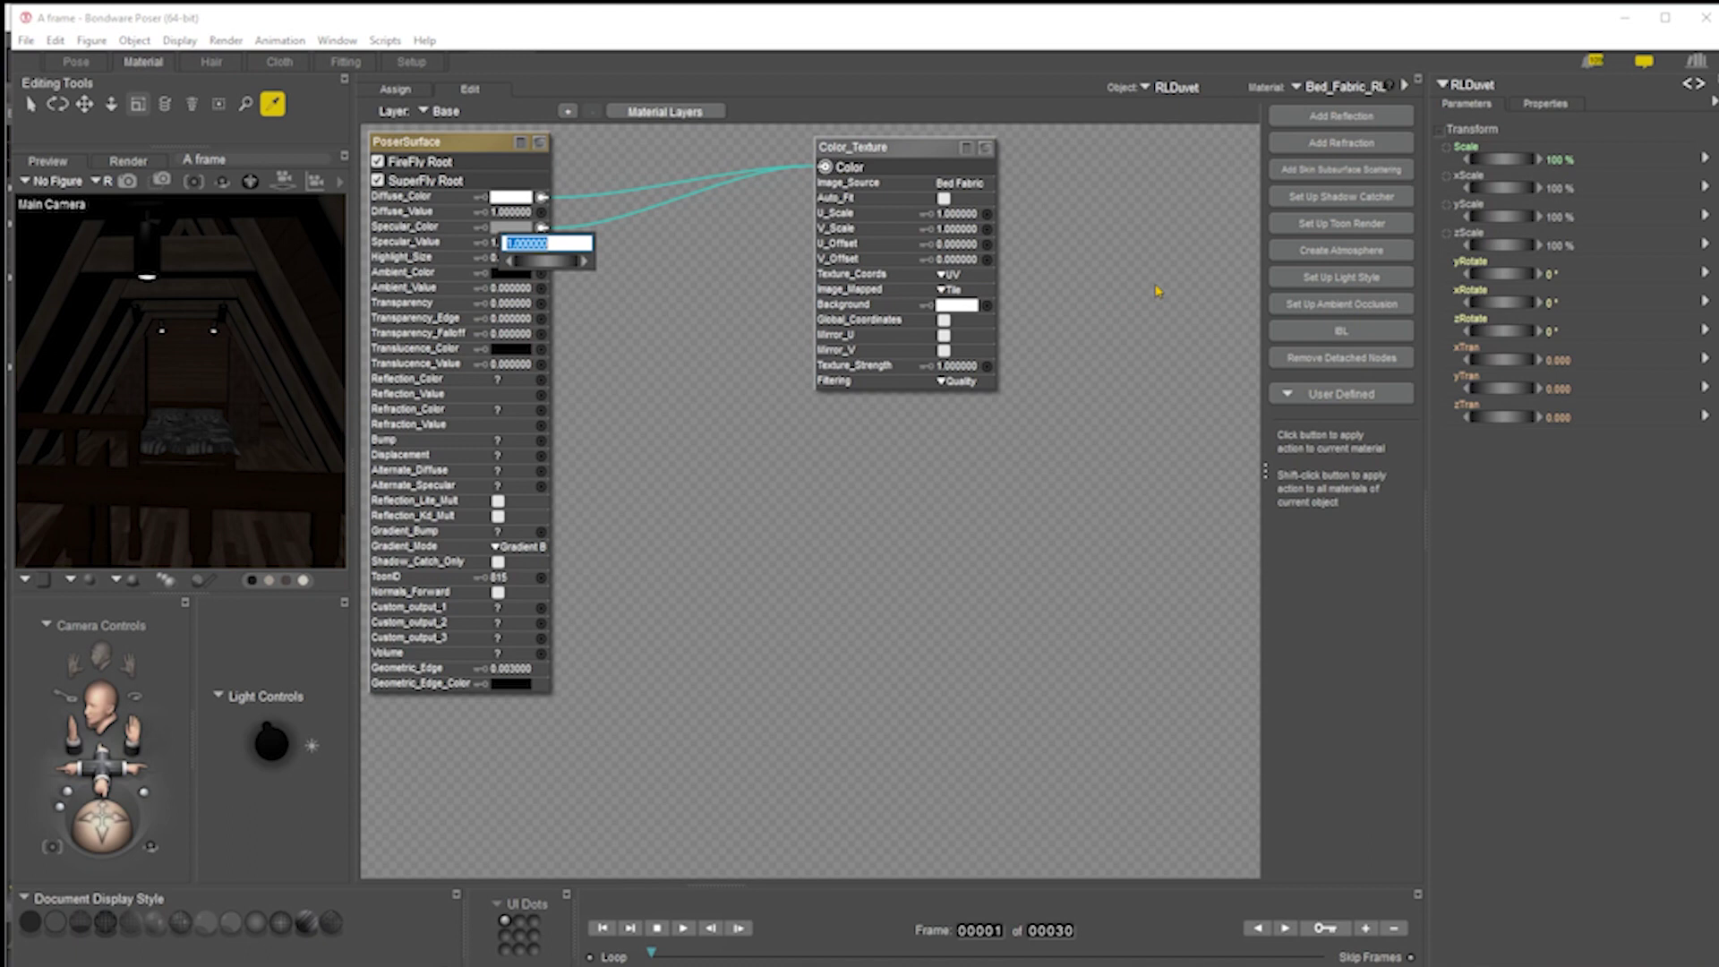
left_click(751, 344)
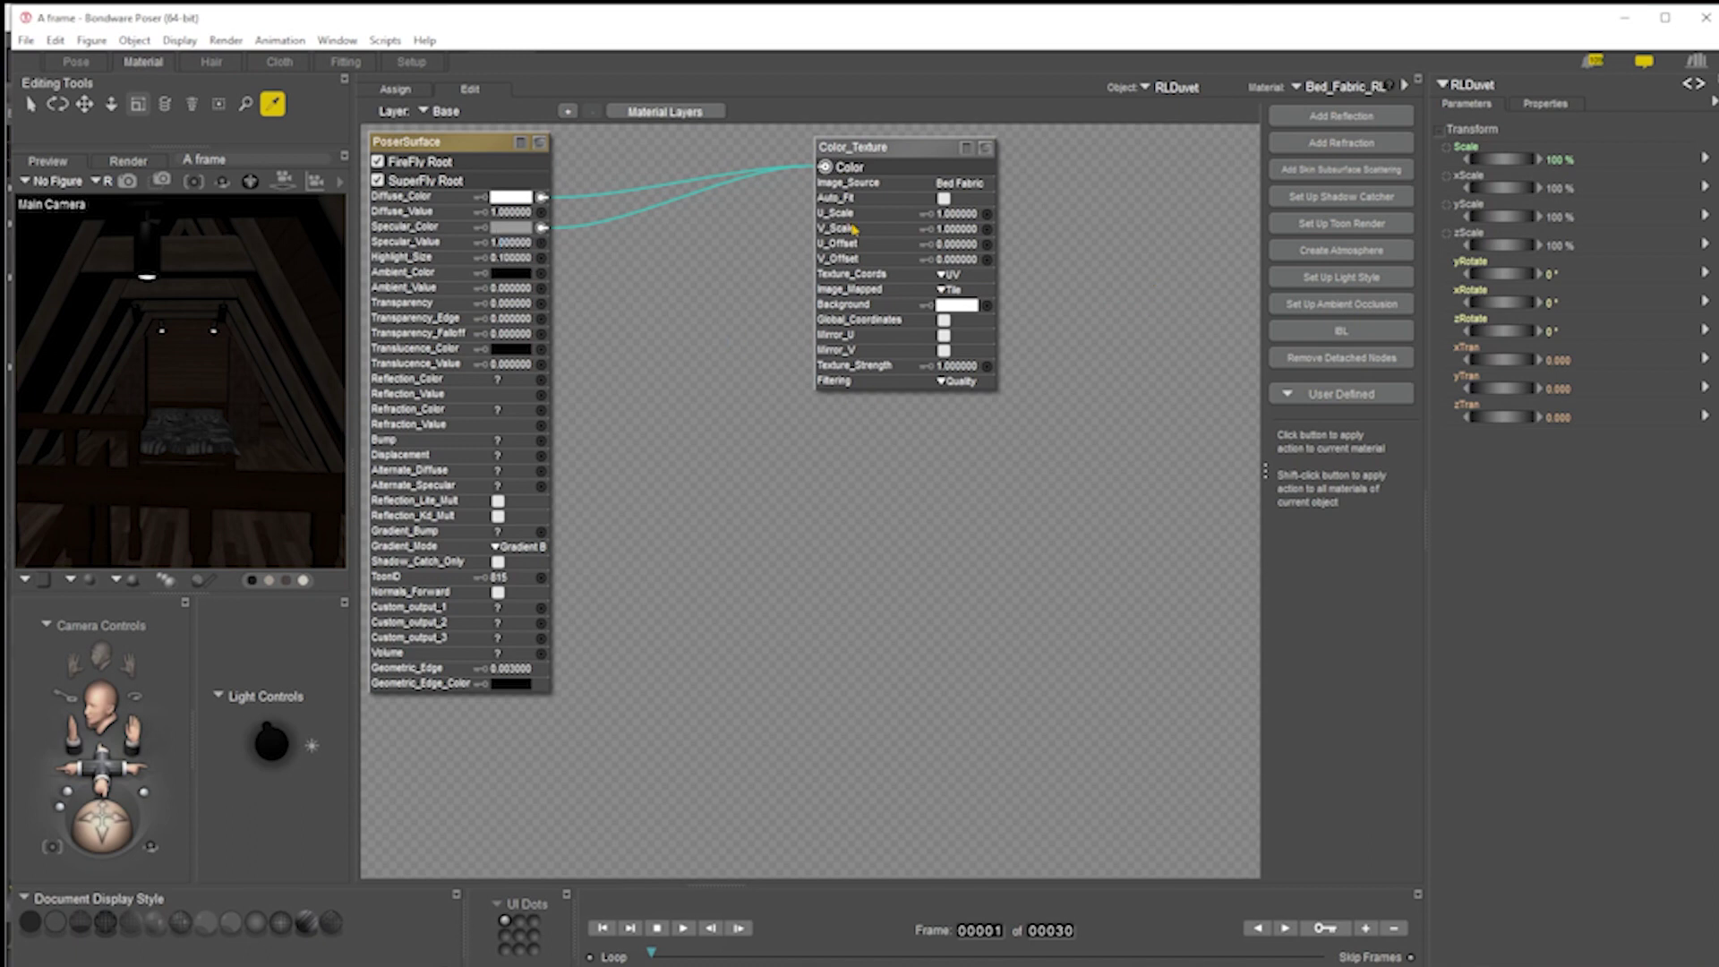
Add two image_map nodes to the duvet material and connect one to Specular_Color in place of the Color_Texture link
right_click(893, 516)
mouse_move(978, 533)
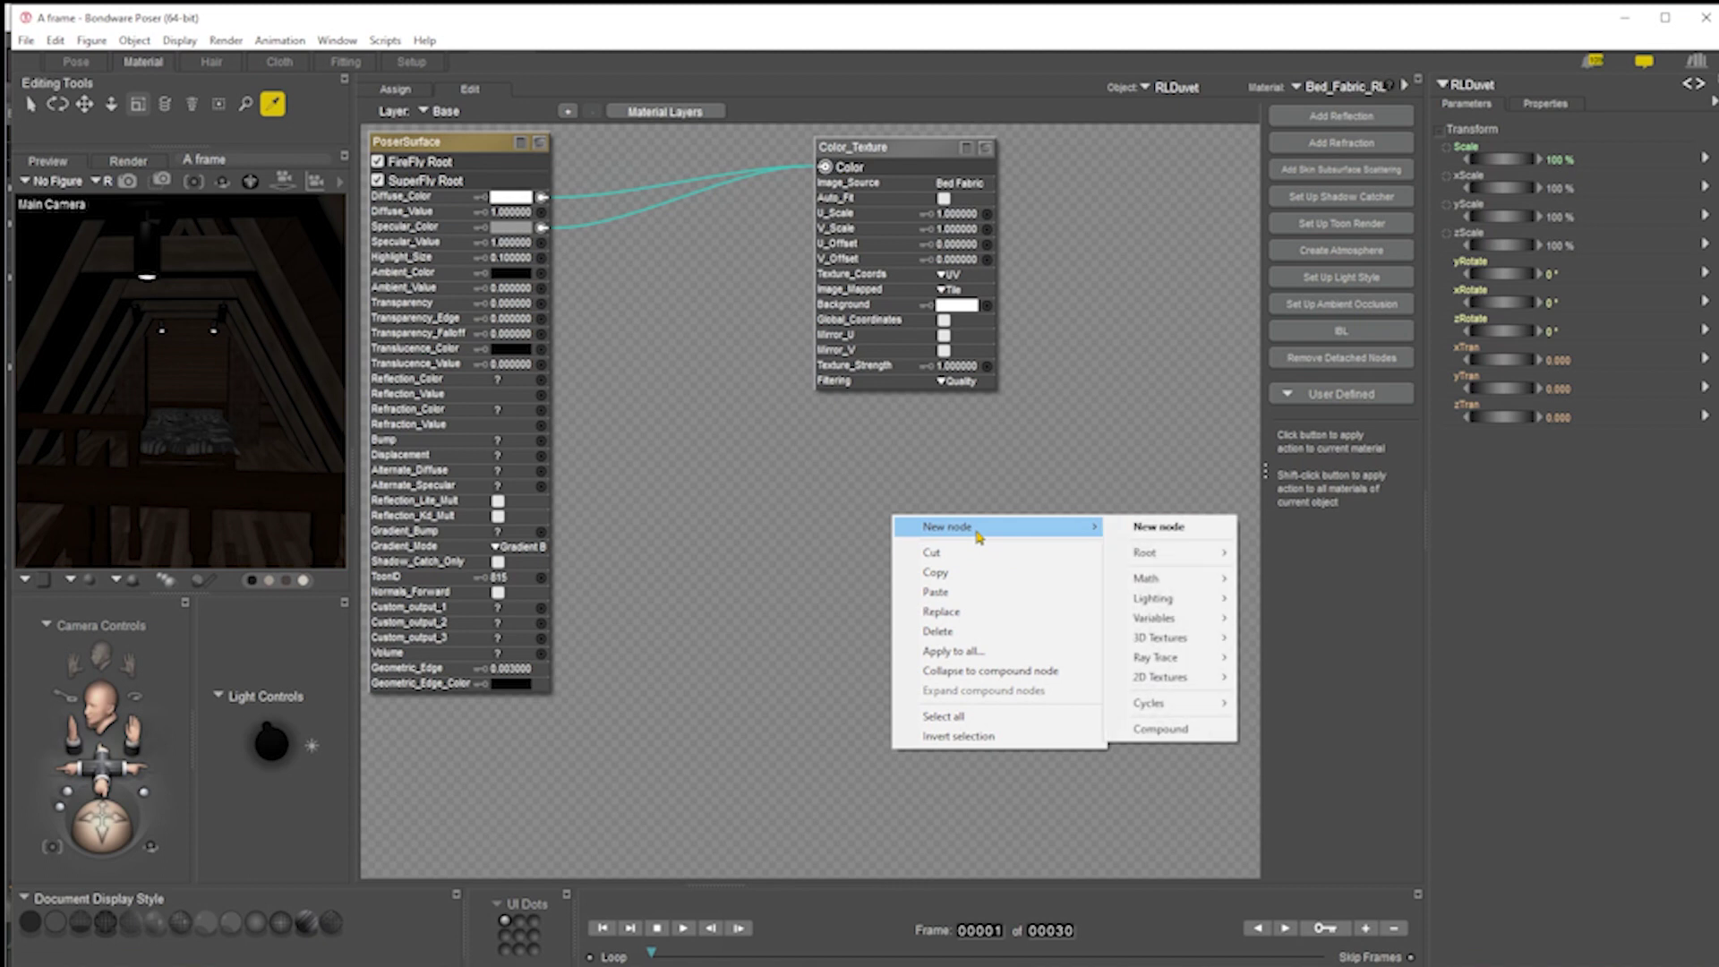
mouse_move(1191, 679)
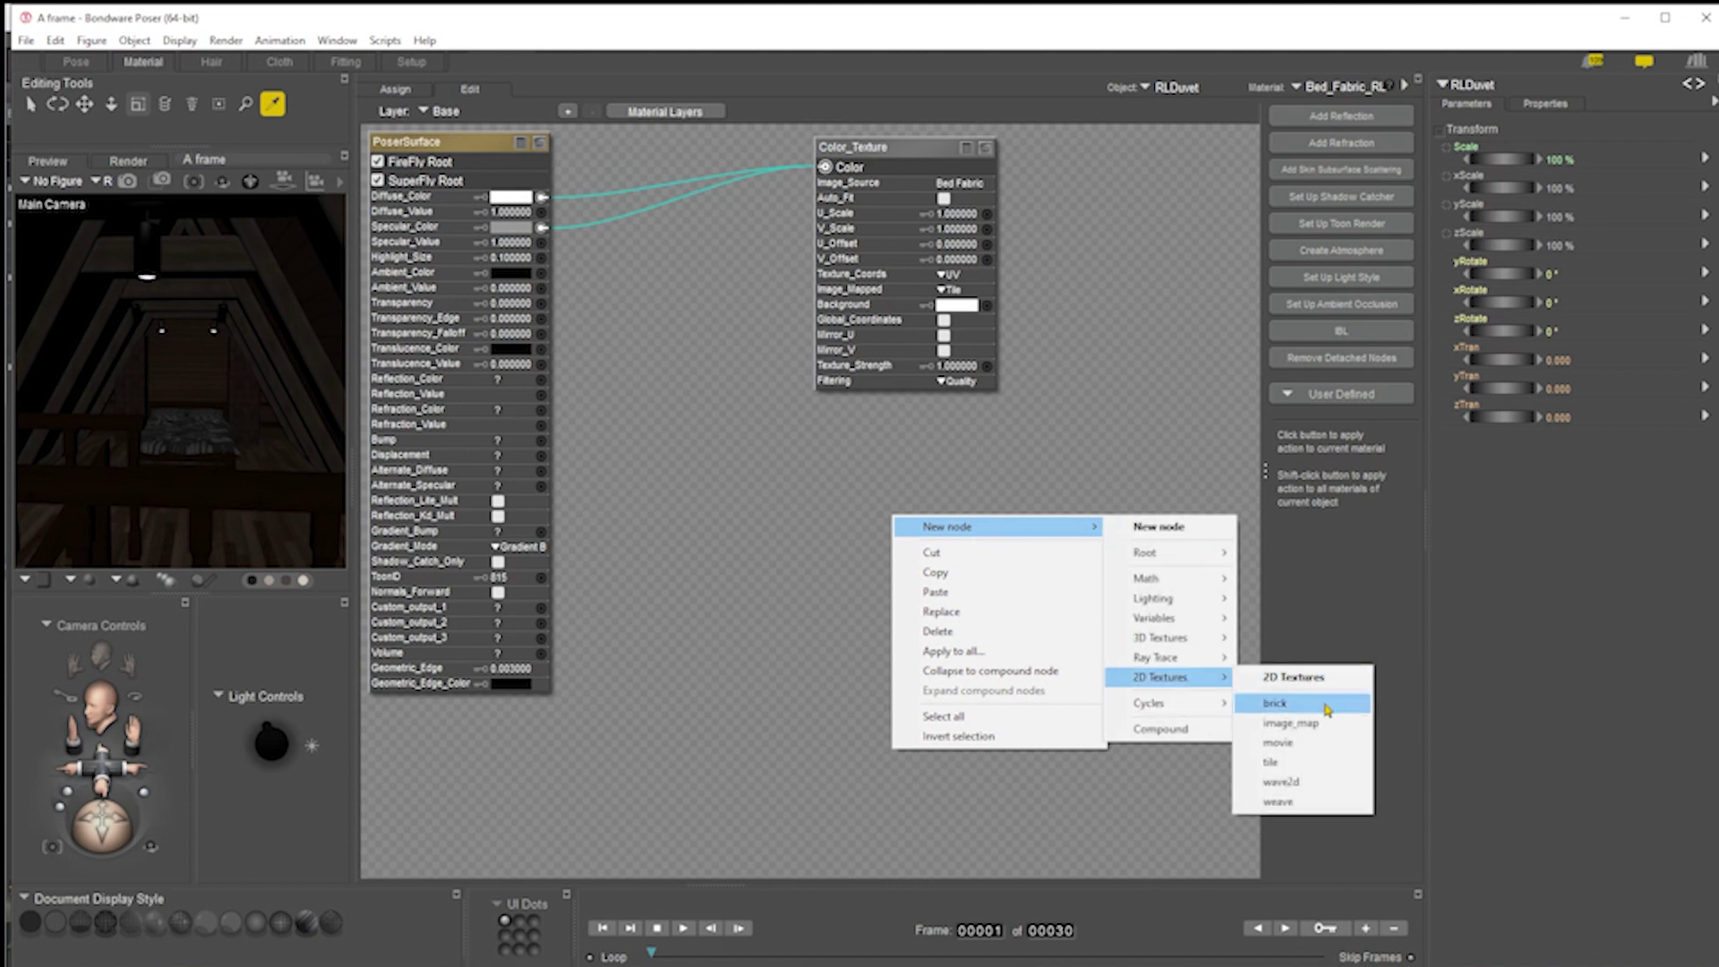
left_click(1303, 727)
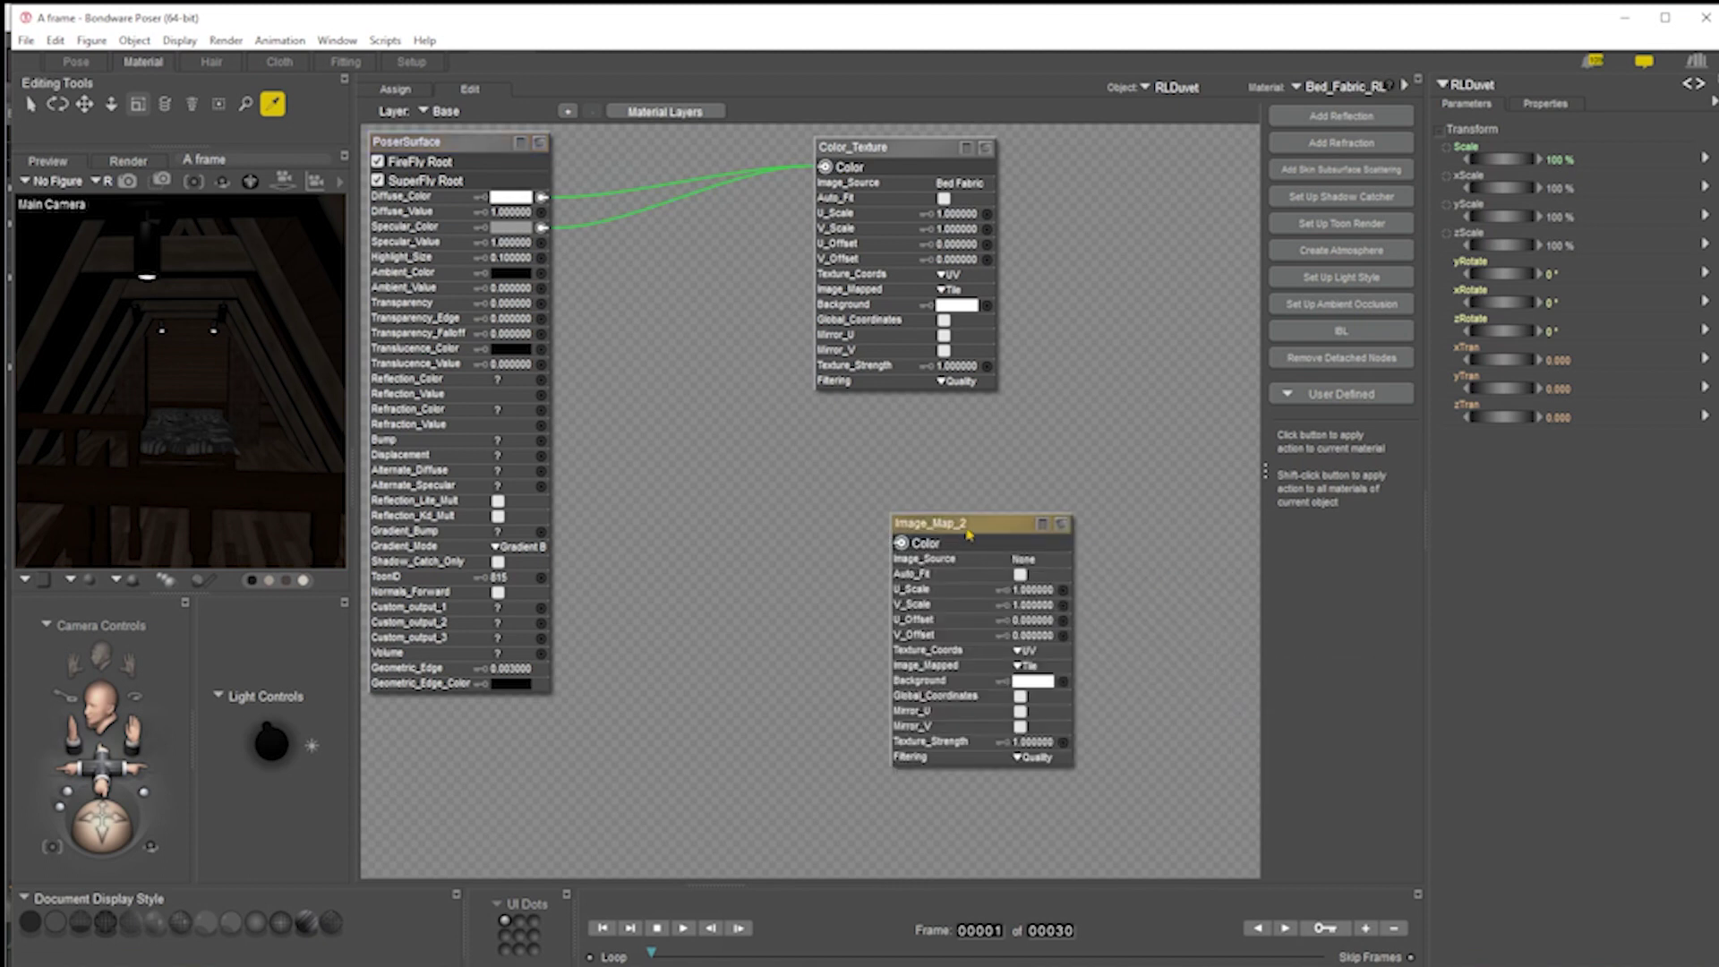
right_click(968, 535)
mouse_move(859, 402)
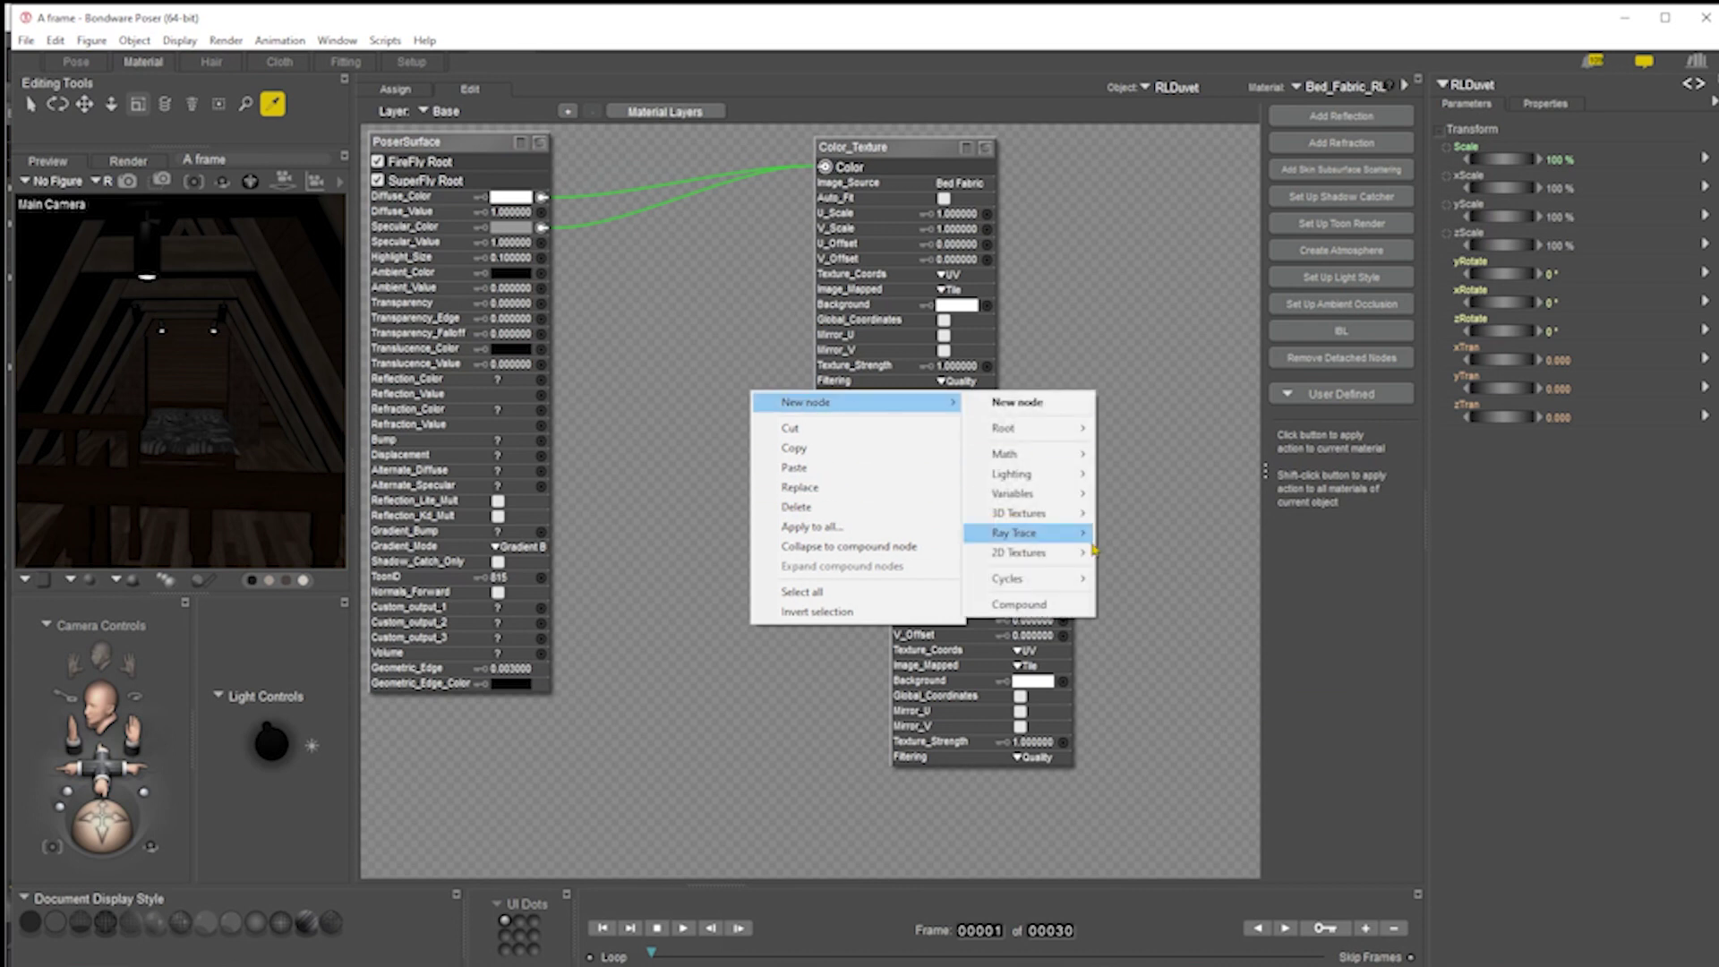
mouse_move(1069, 552)
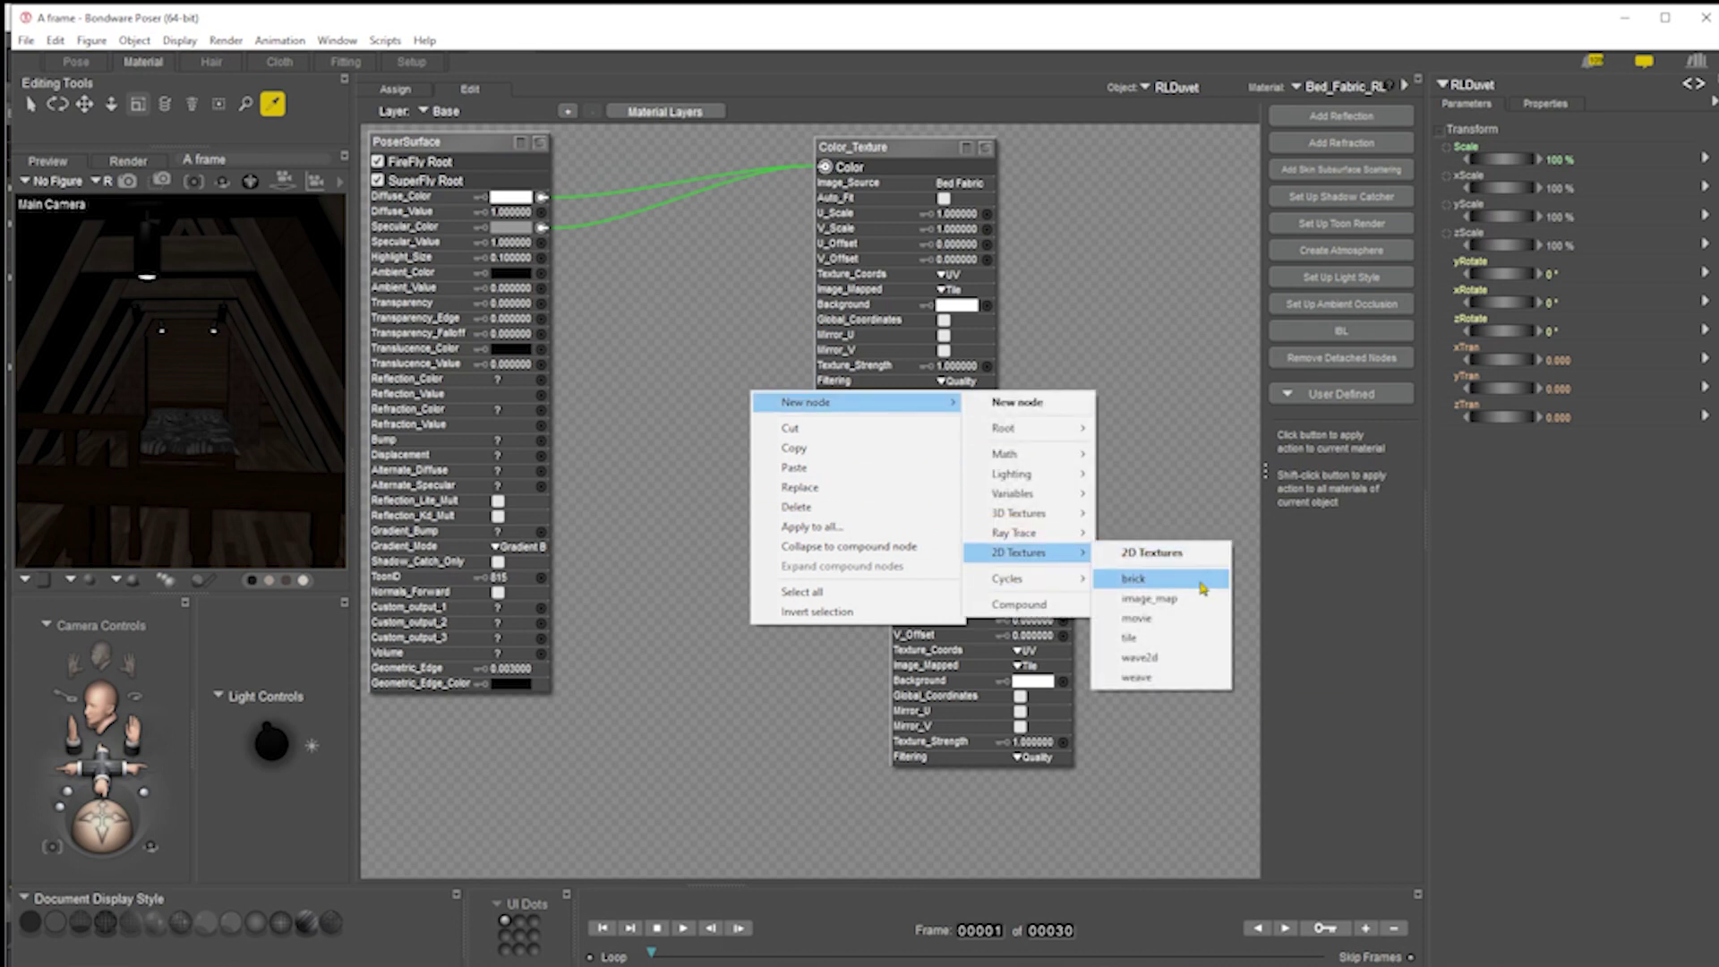
left_click(1164, 599)
left_click_drag(759, 419, 543, 227)
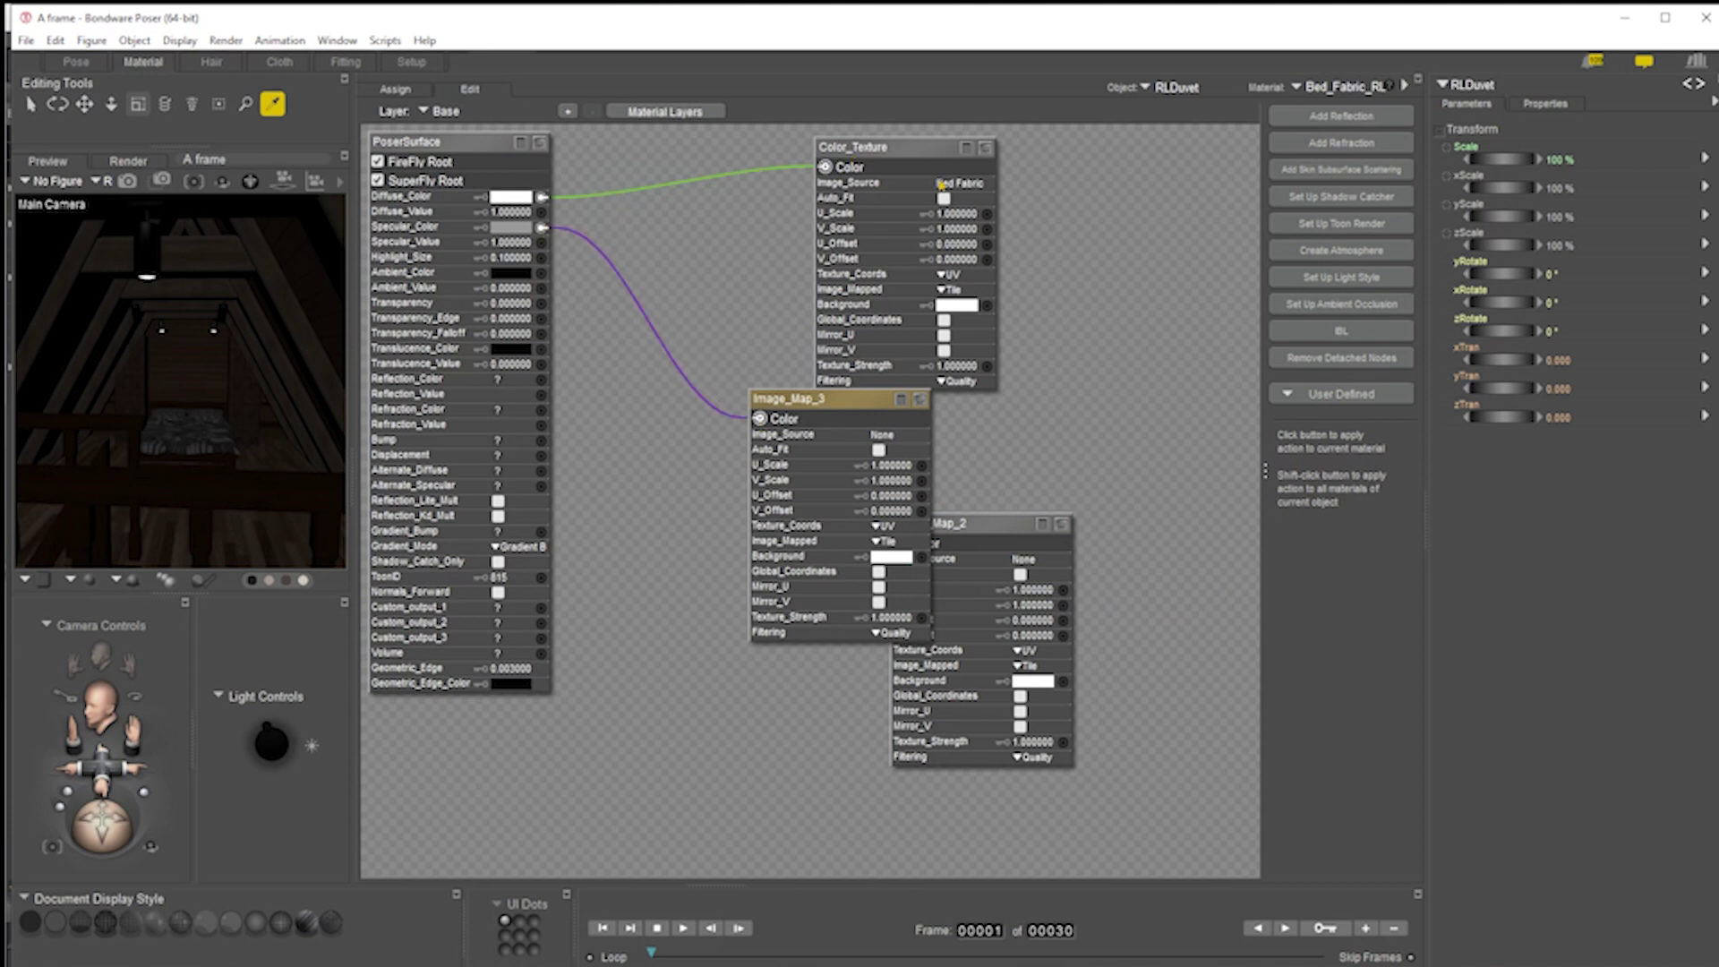
Look through the RL Wood Cabin textures for a duvet specular map, and check the Color_Texture image source and the DAZ Studio render
left_click(882, 435)
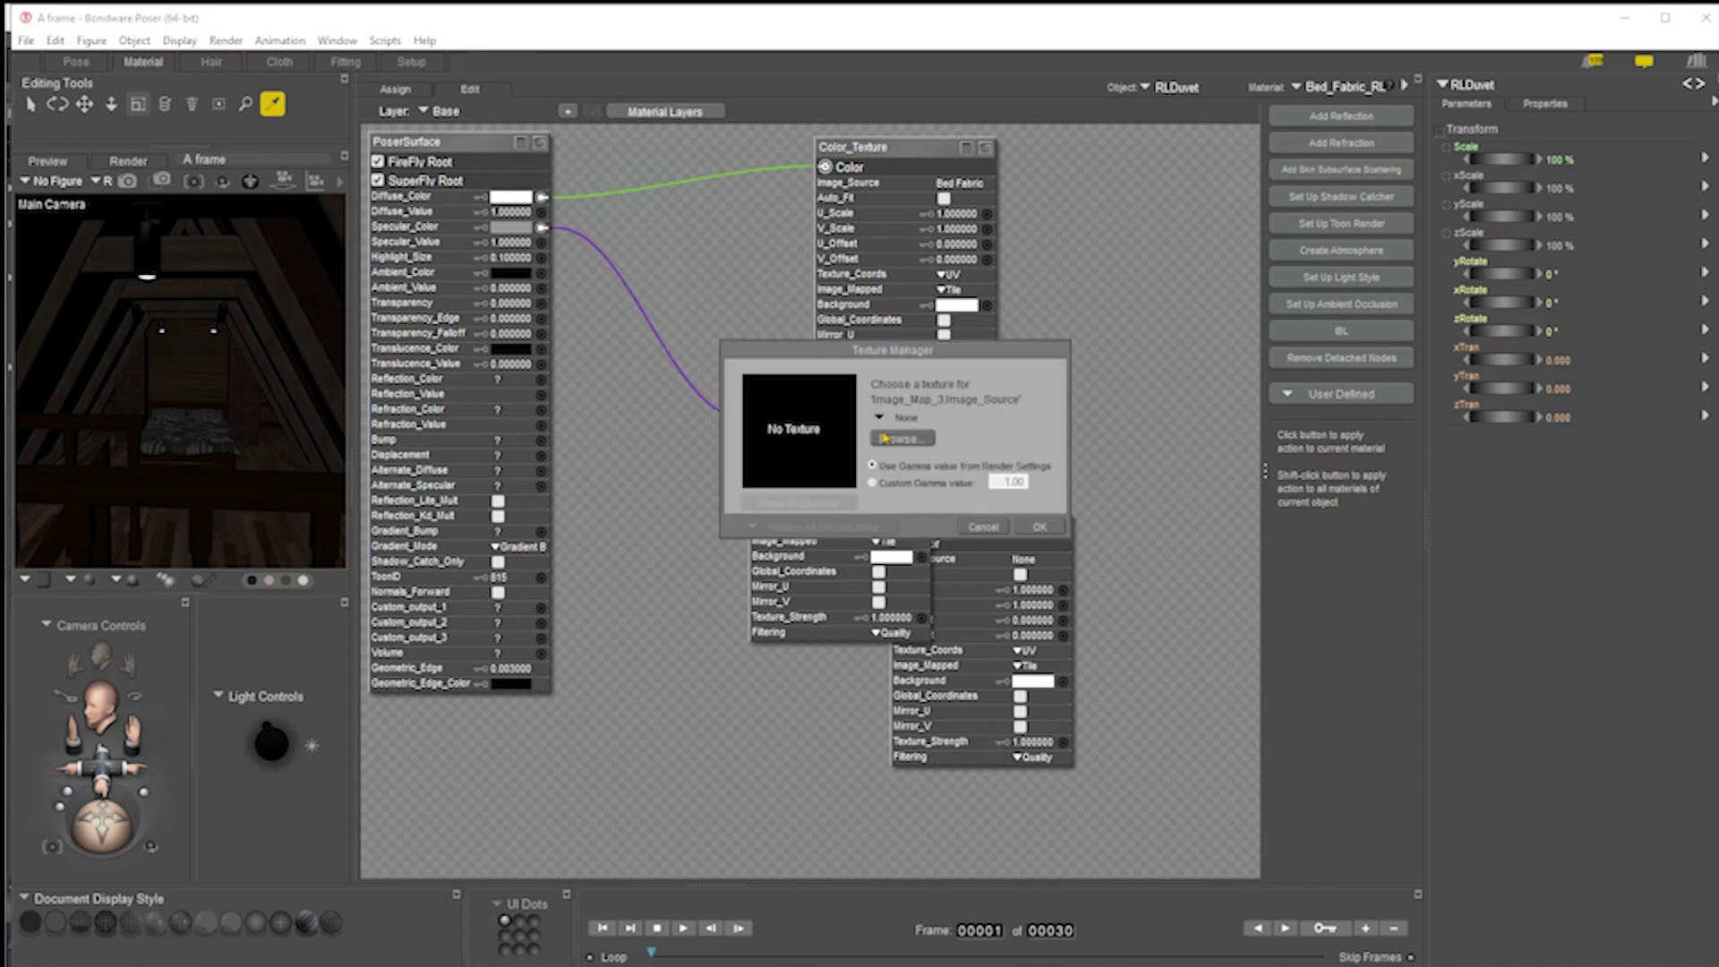
left_click(913, 440)
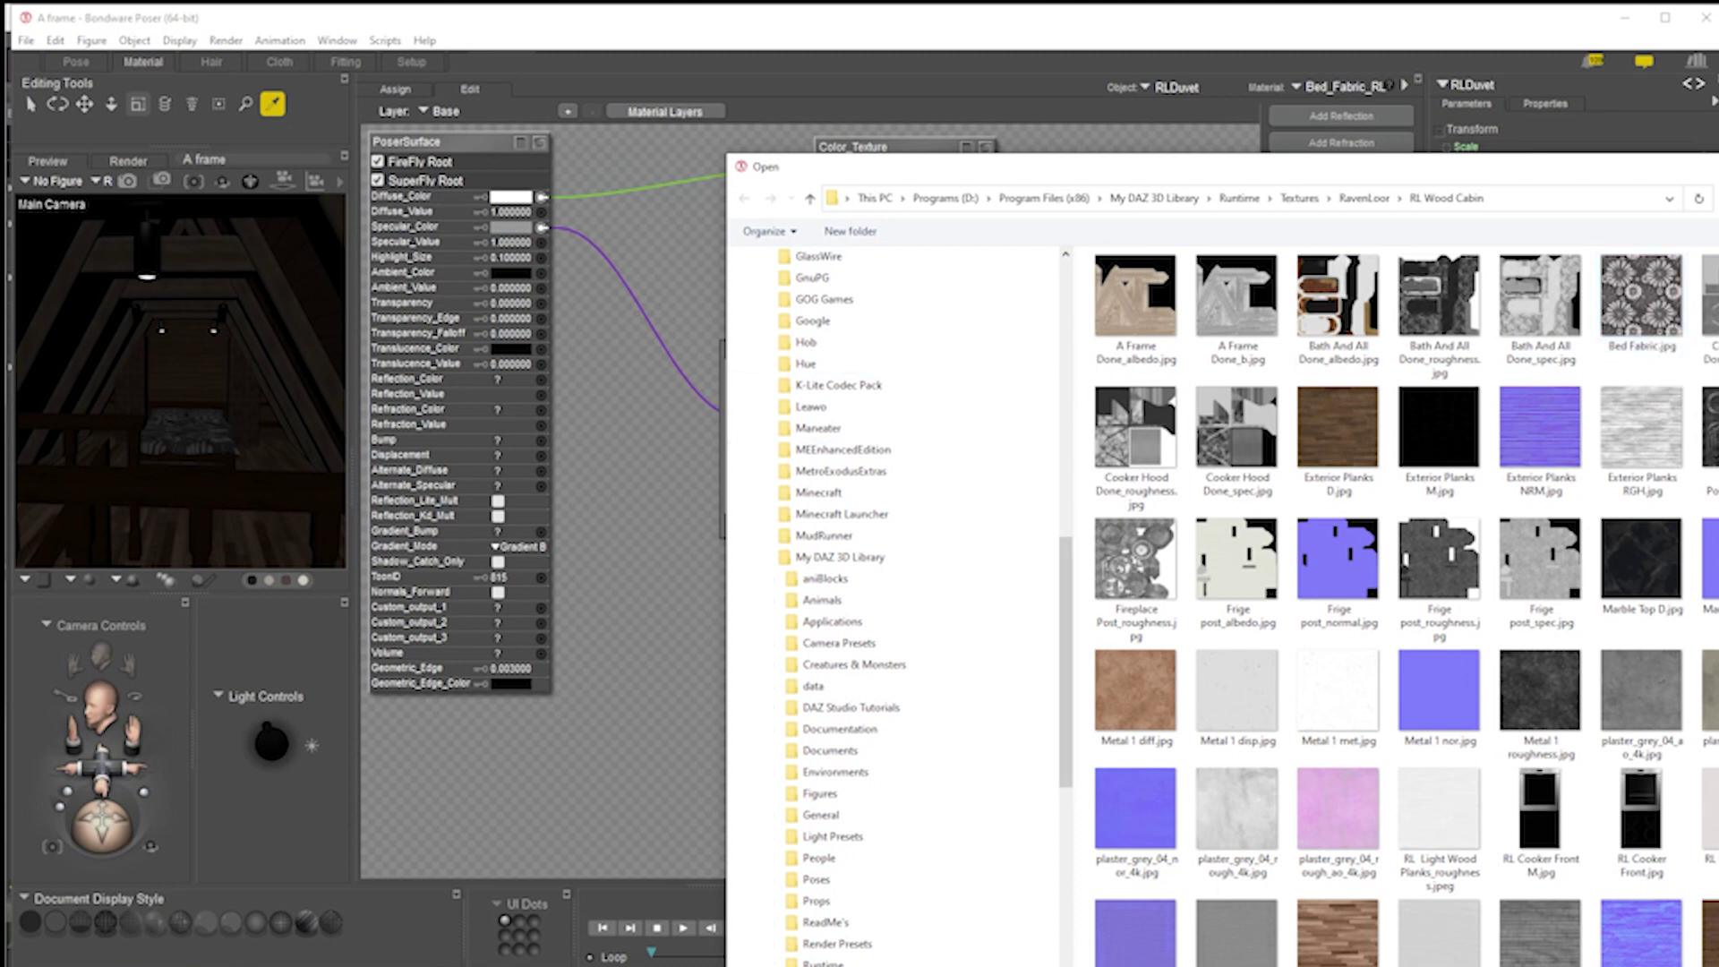
key("Escape")
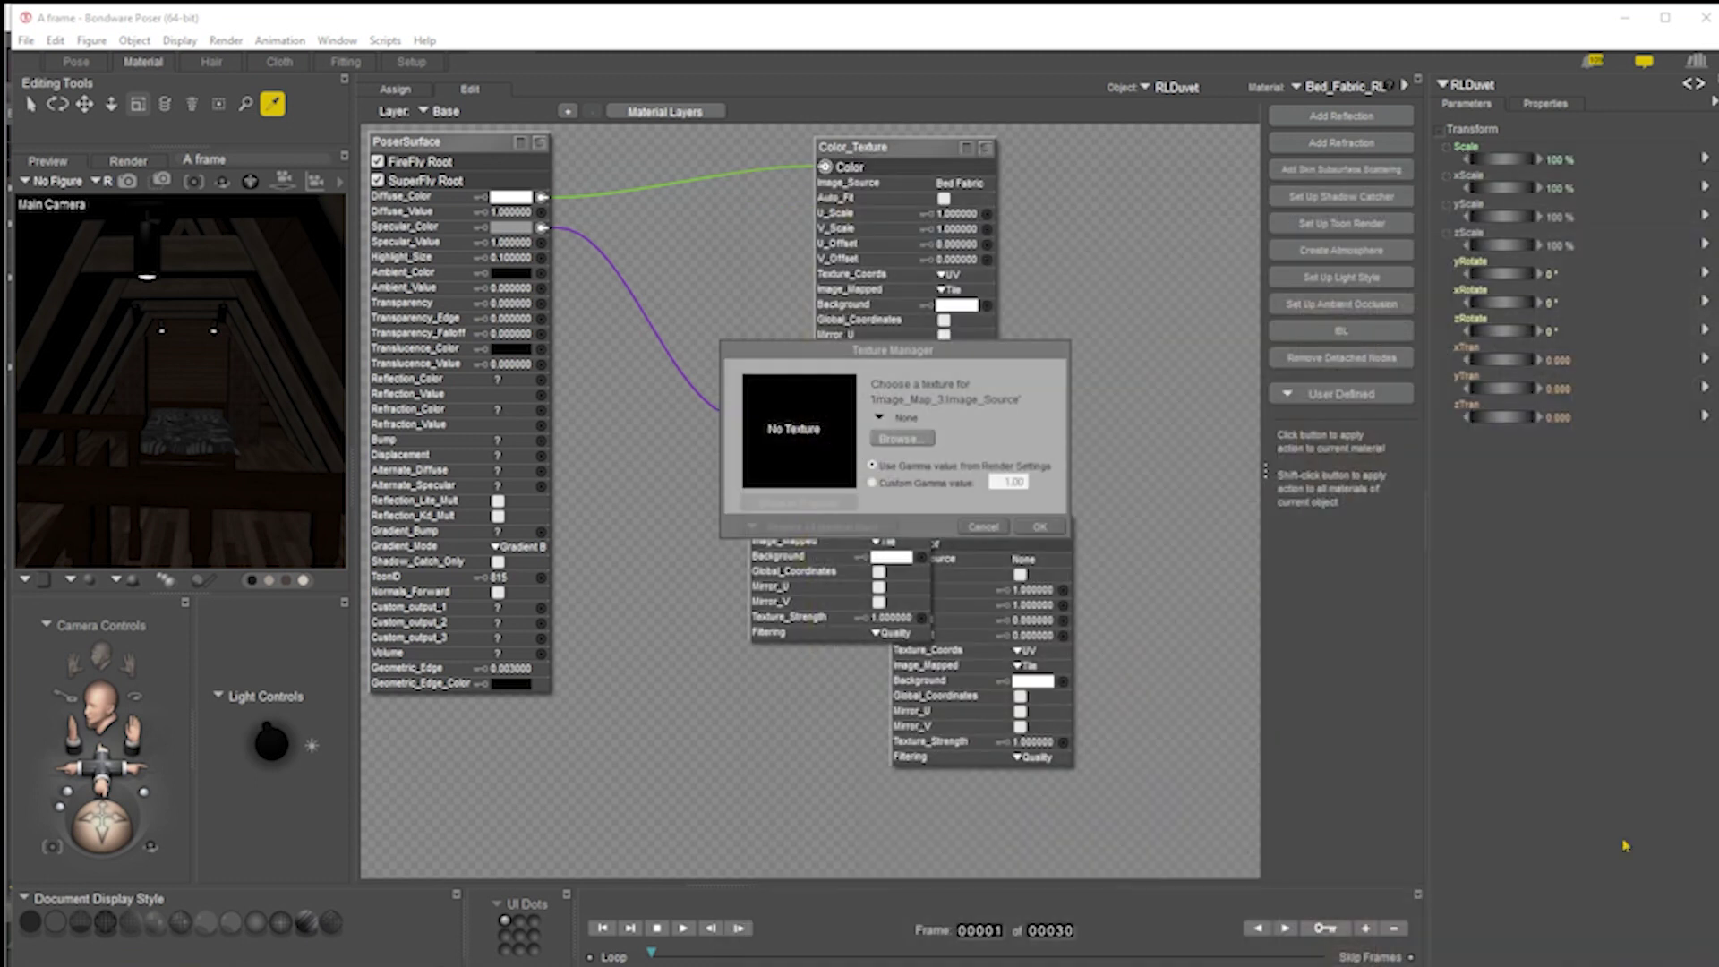
left_click(980, 526)
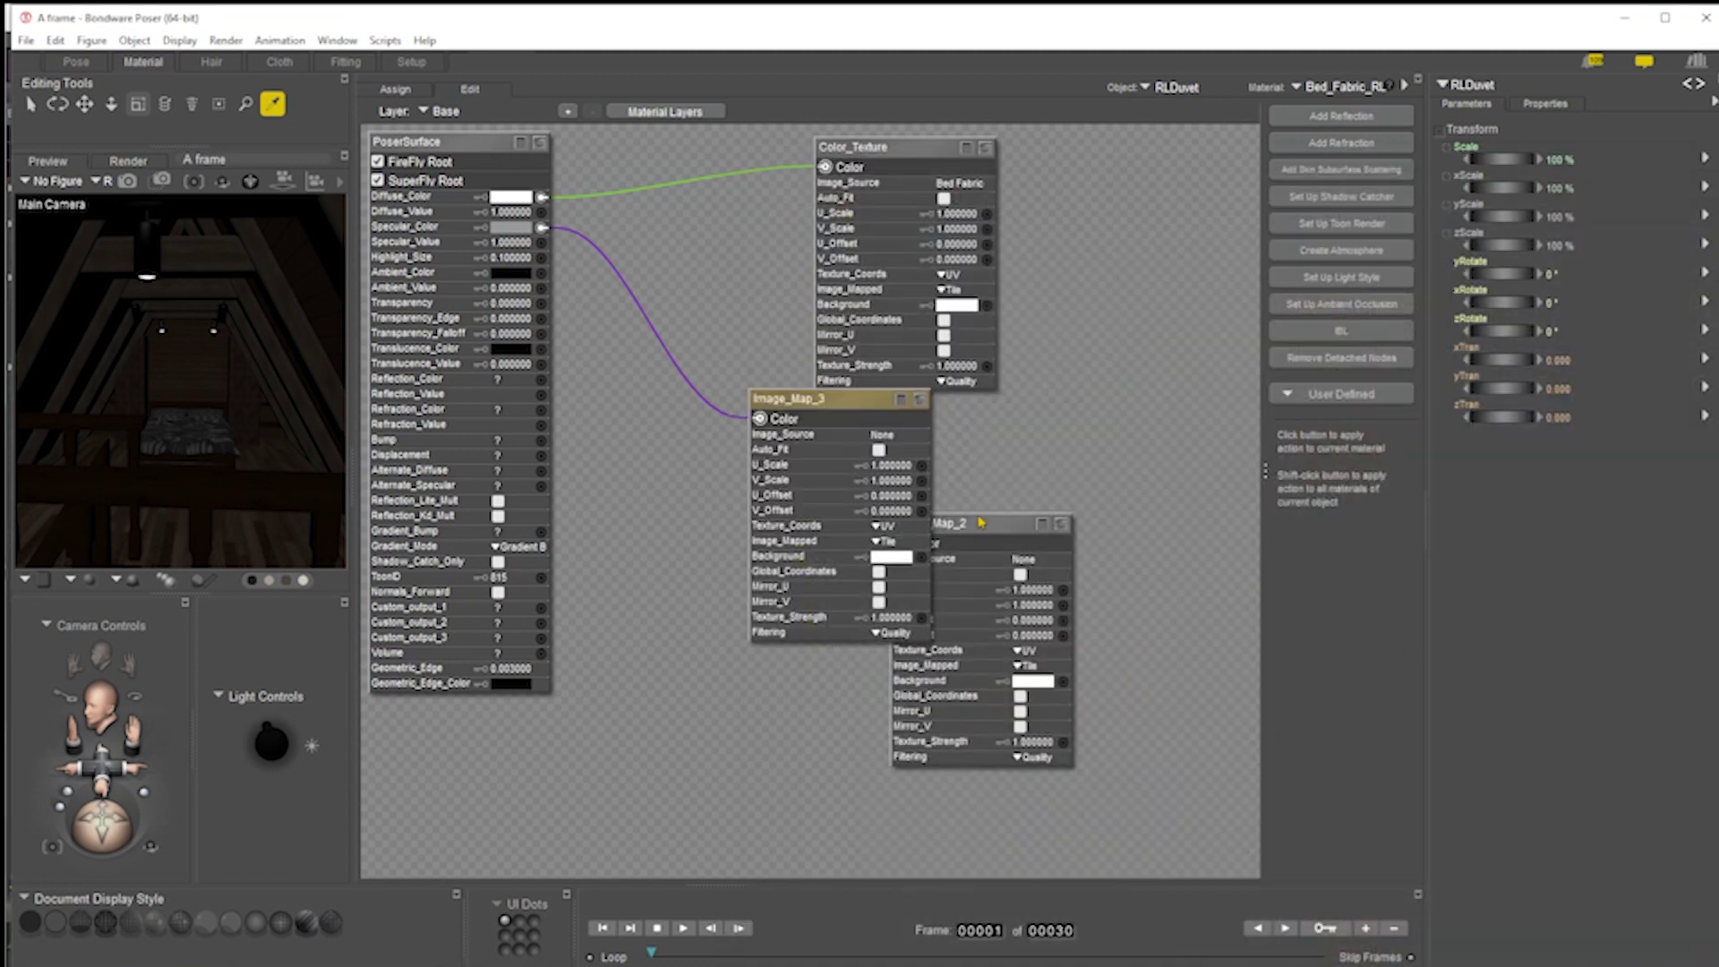
left_click(957, 183)
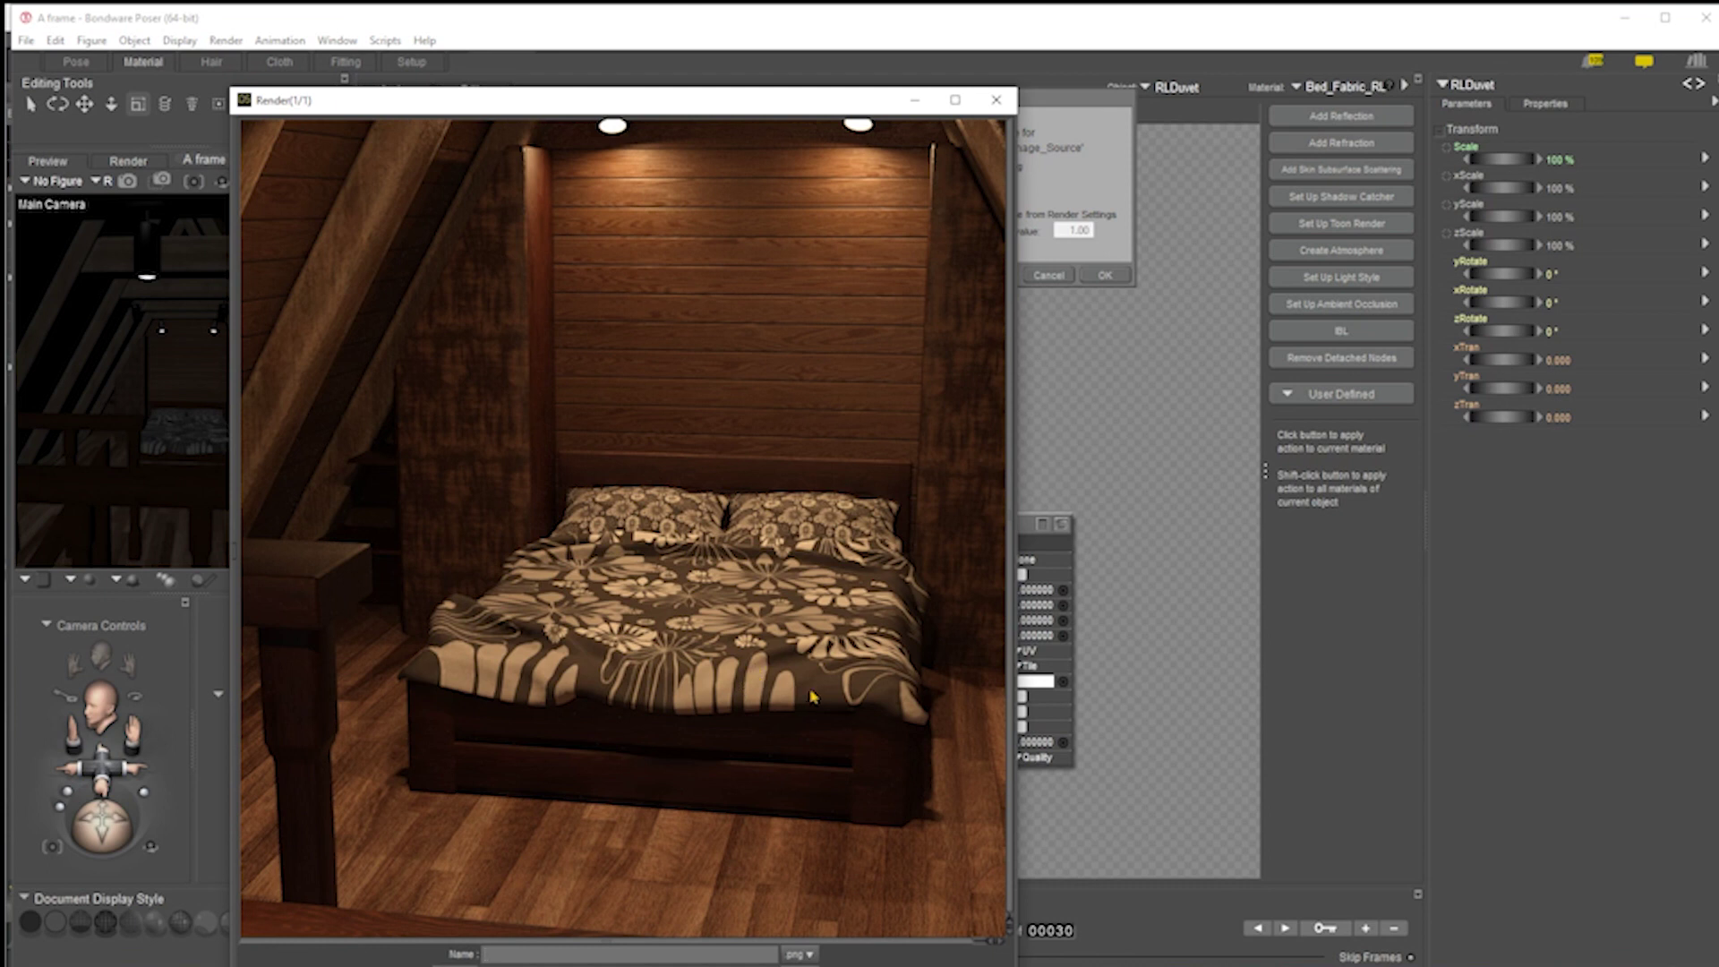
left_click(996, 93)
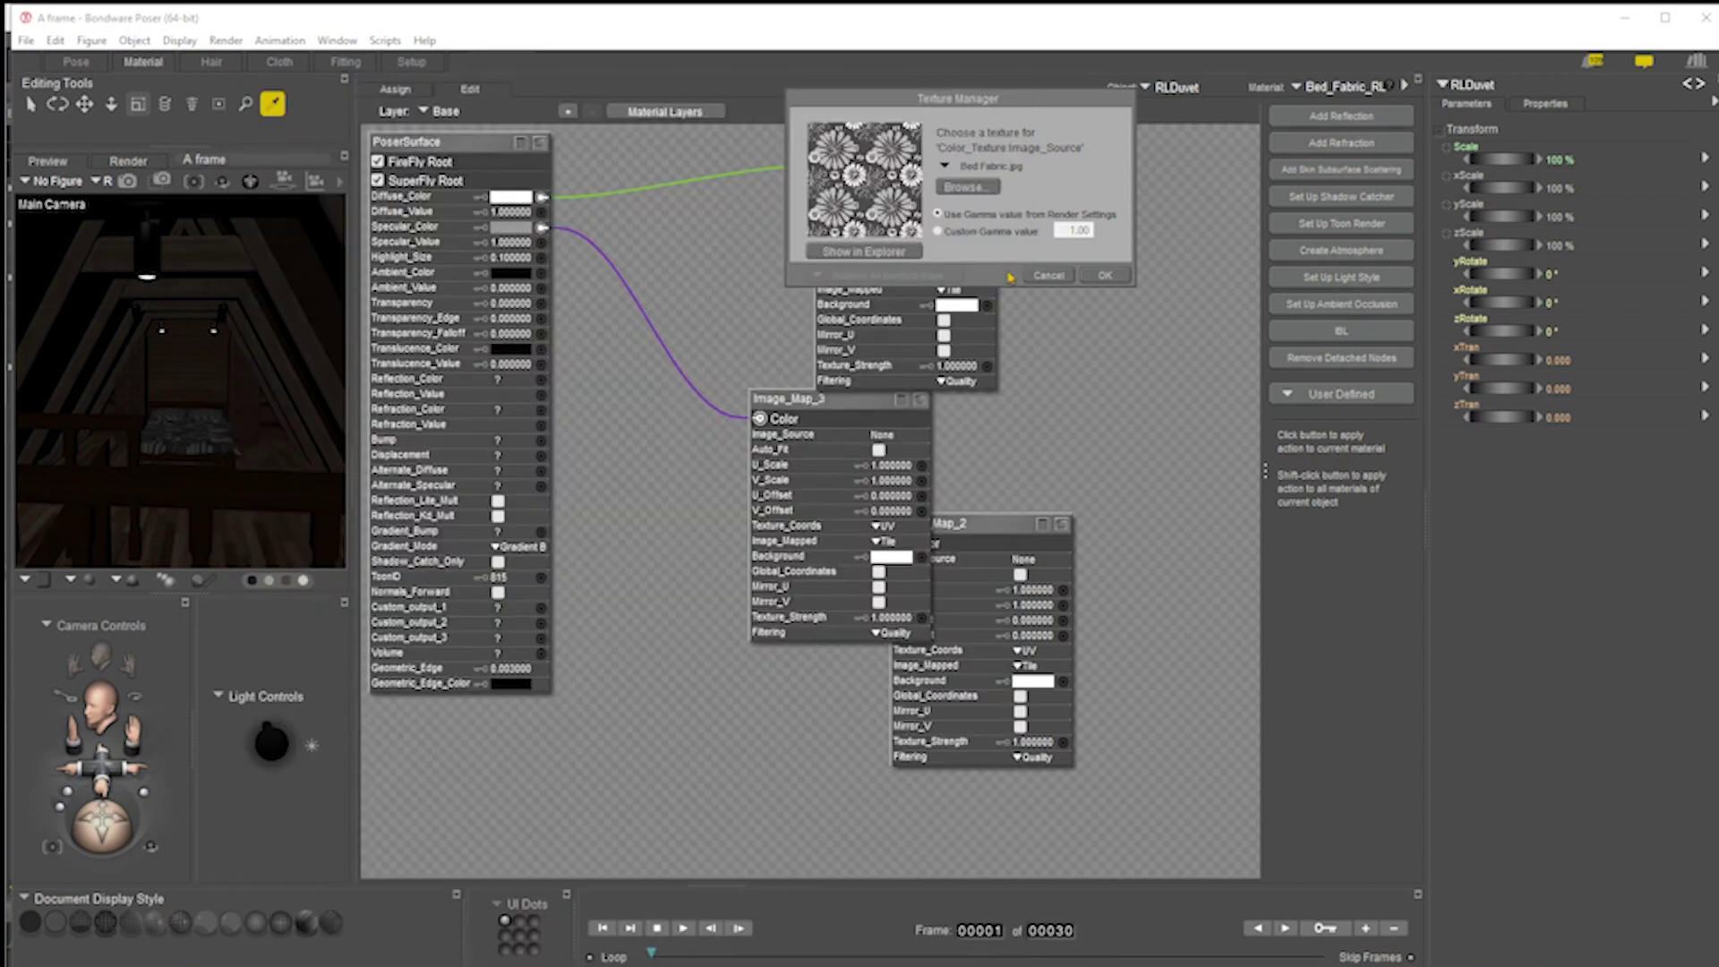
left_click(1048, 277)
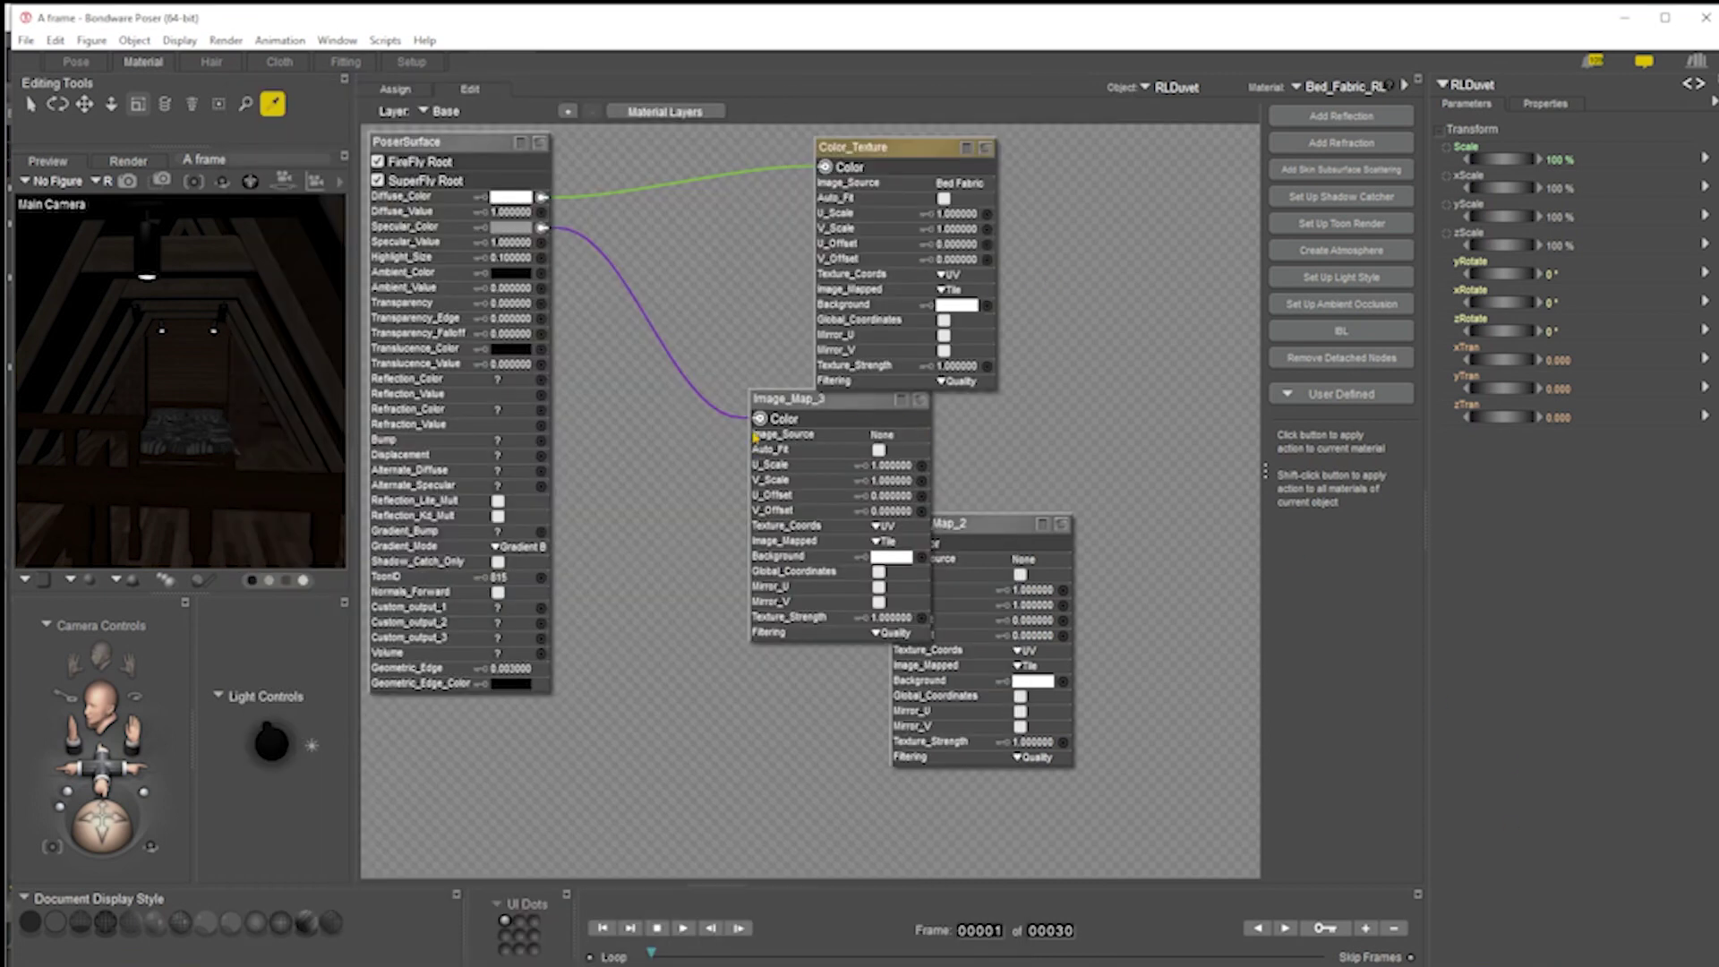
Delete both added image map nodes from the duvet material
left_click_drag(799, 404, 759, 426)
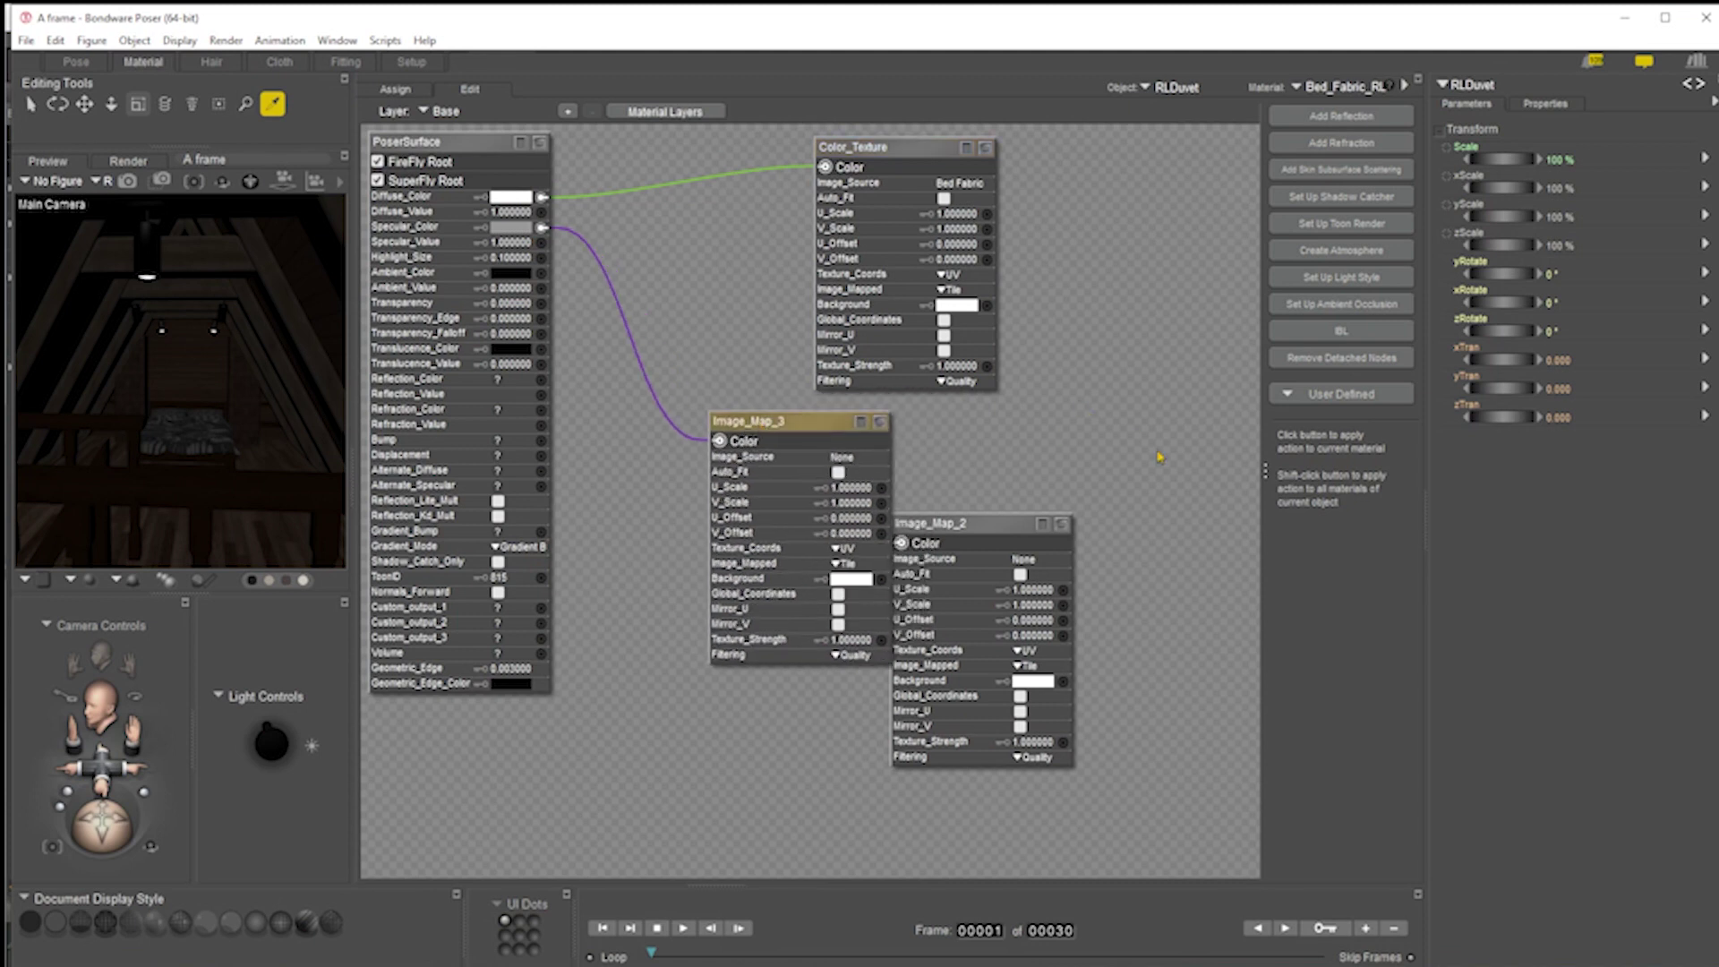
key("Delete")
left_click(1044, 533)
key("Delete")
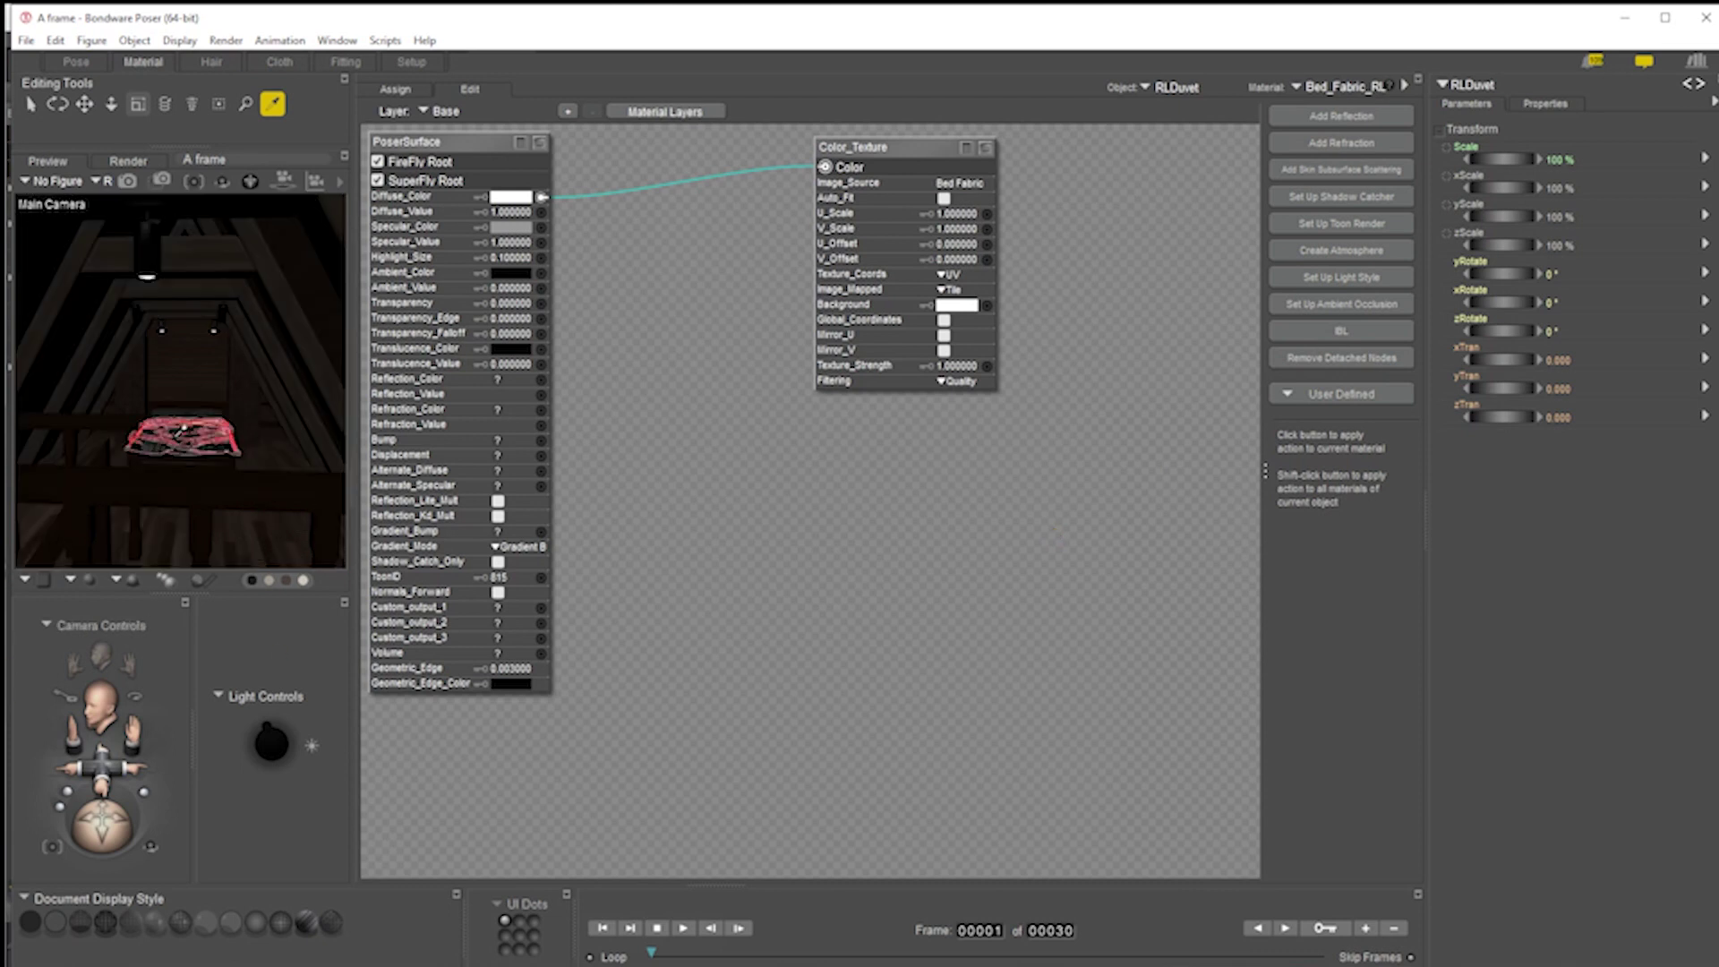
Set the duvet material's Specular_Value to 0
left_click(512, 242)
type("0")
key("Return")
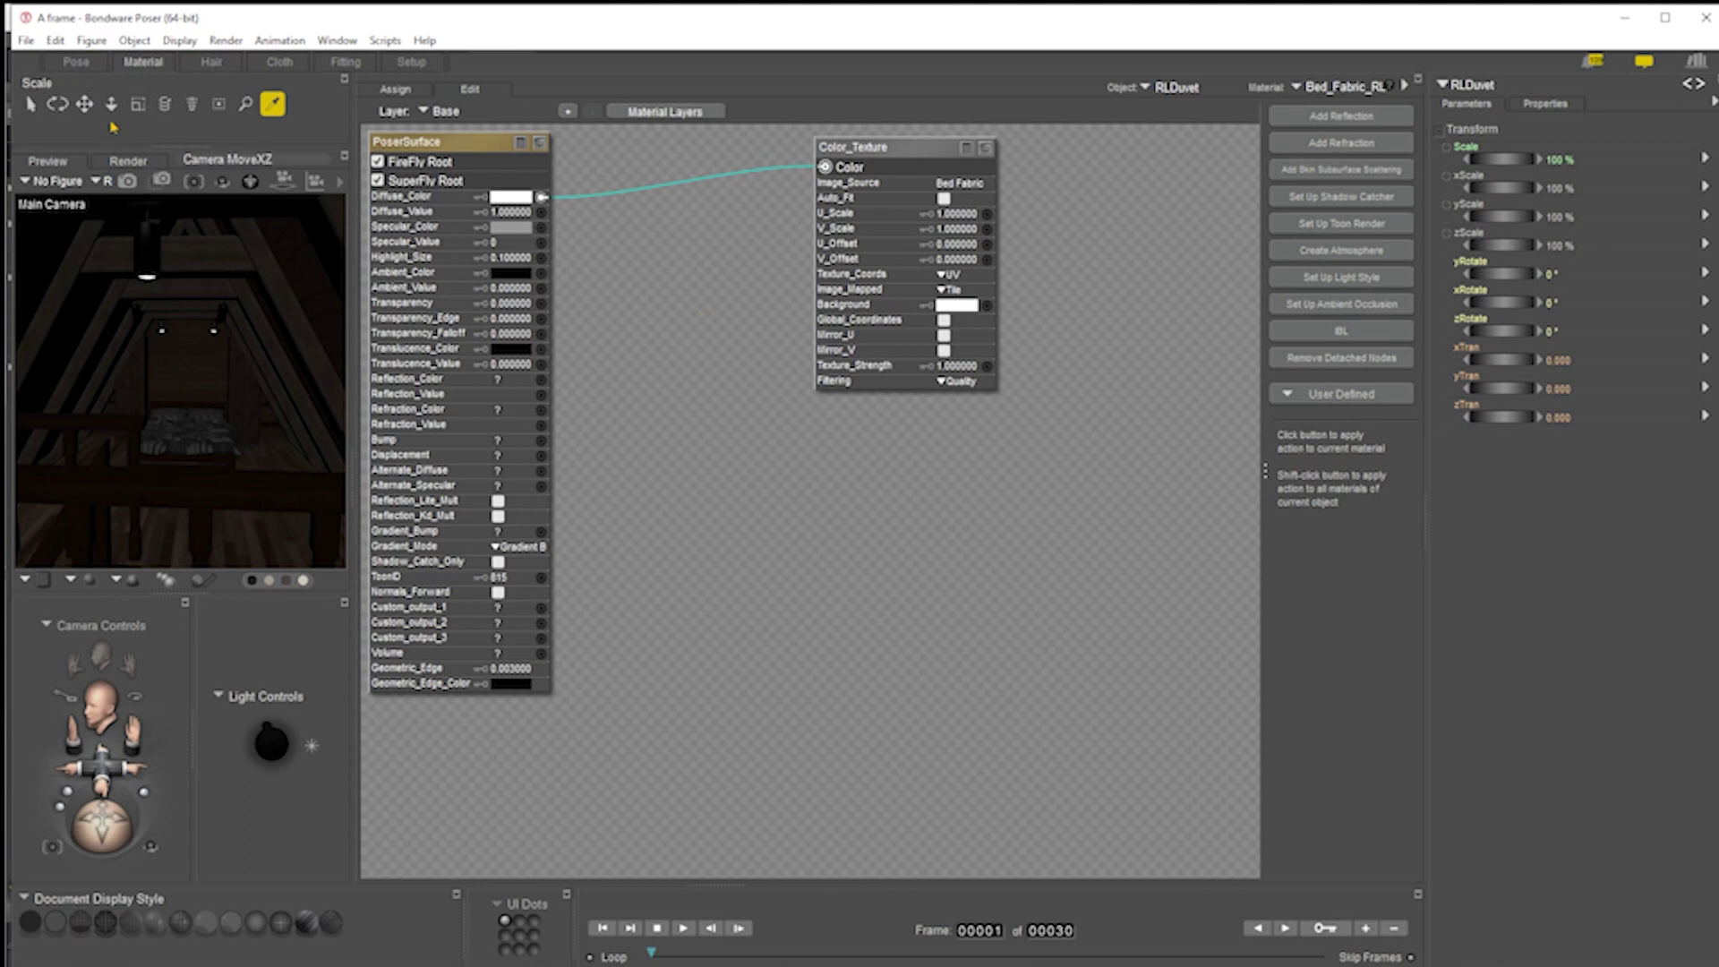
Render the bedroom view with SuperFly and compare it with the earlier render using the render wipe
left_click(76, 64)
left_click(1198, 106)
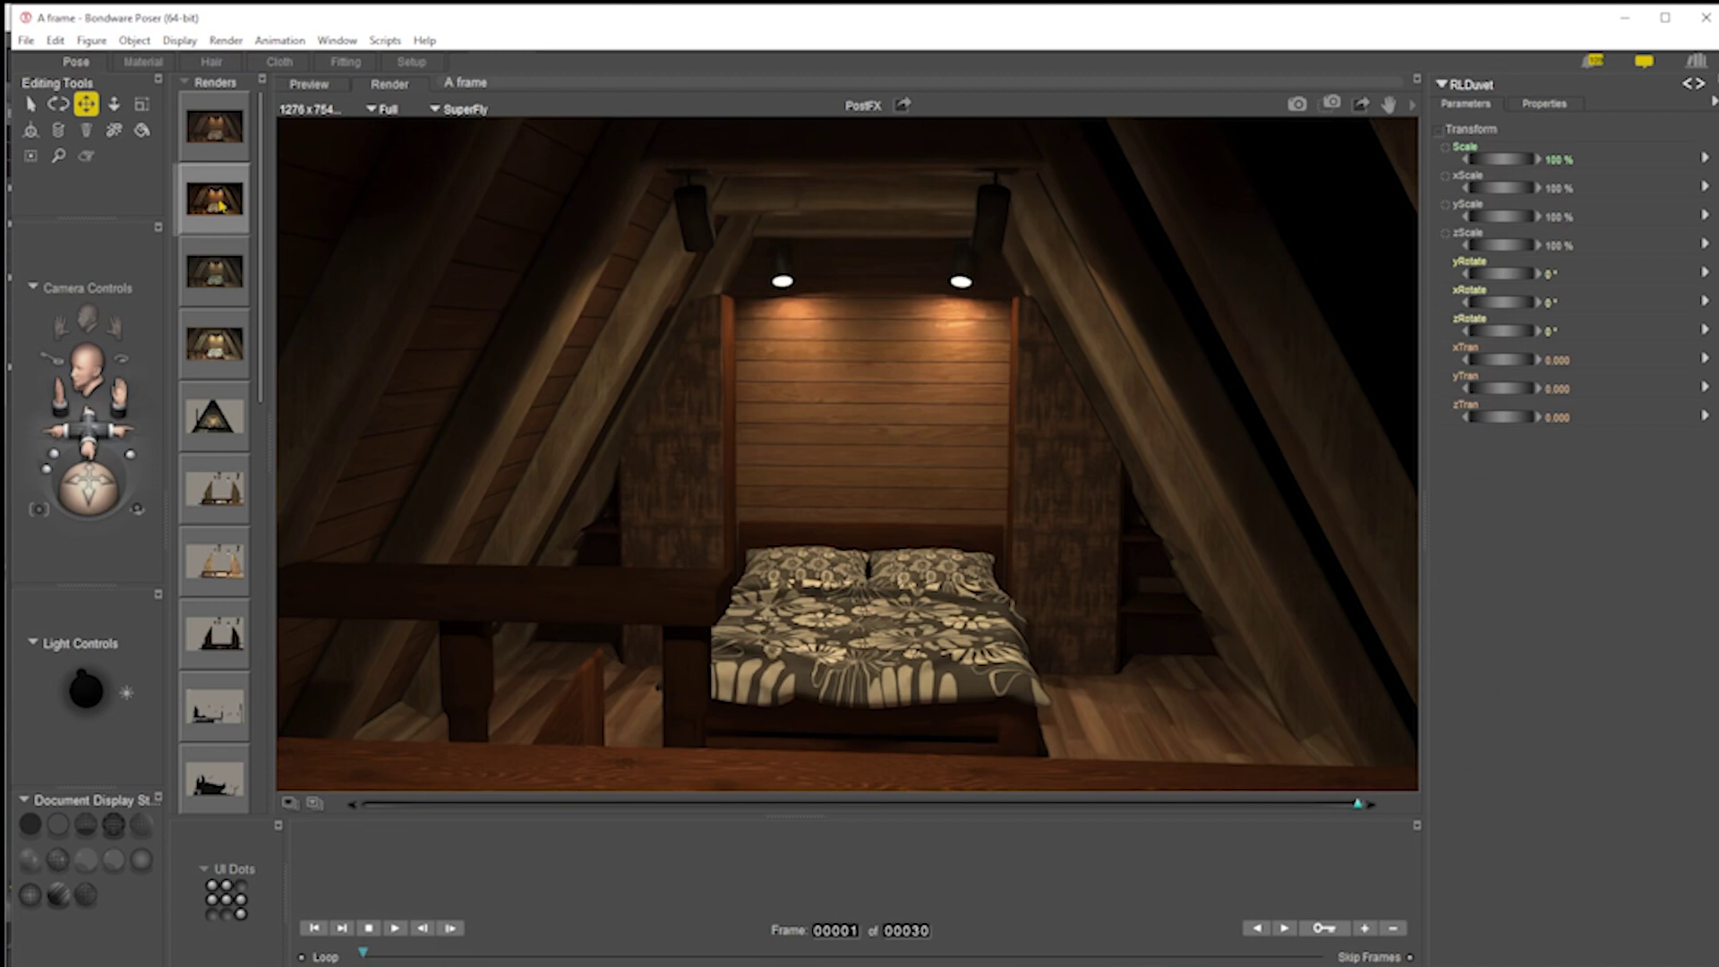
left_click(1357, 808)
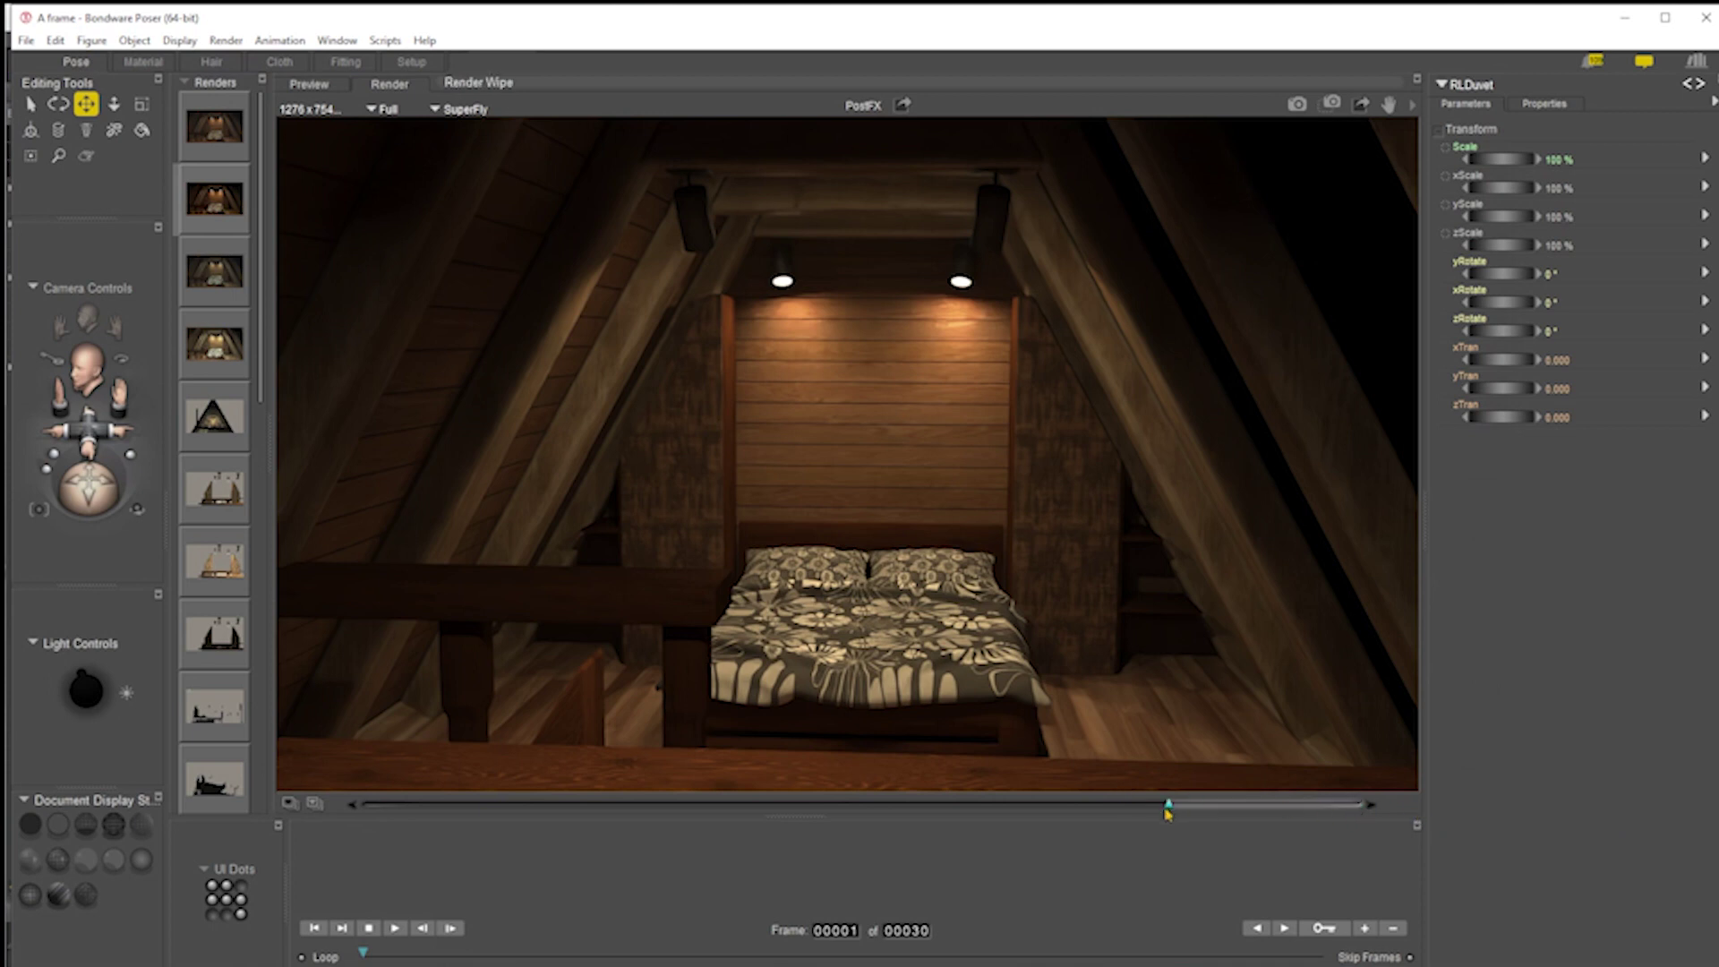
mouse_move(824, 827)
left_mouse_down()
mouse_move(1480, 832)
mouse_move(1433, 709)
left_mouse_up()
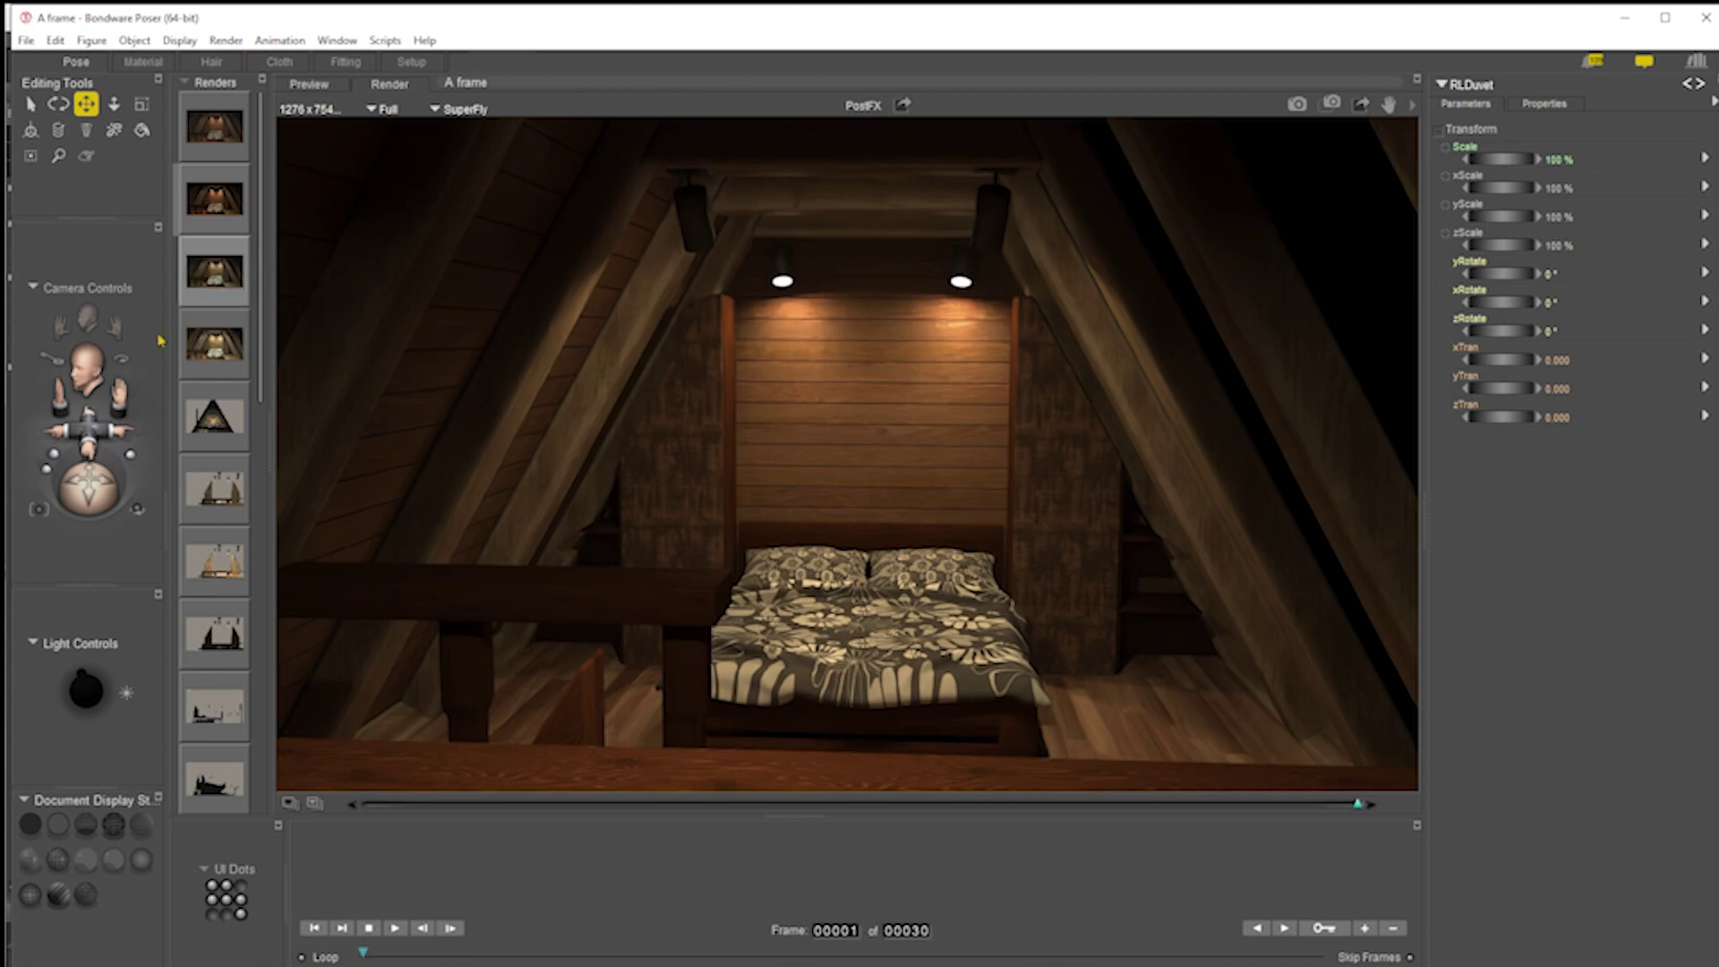
Move the Main Camera out of the bedroom to view the A-frame house from outside
left_click(87, 427)
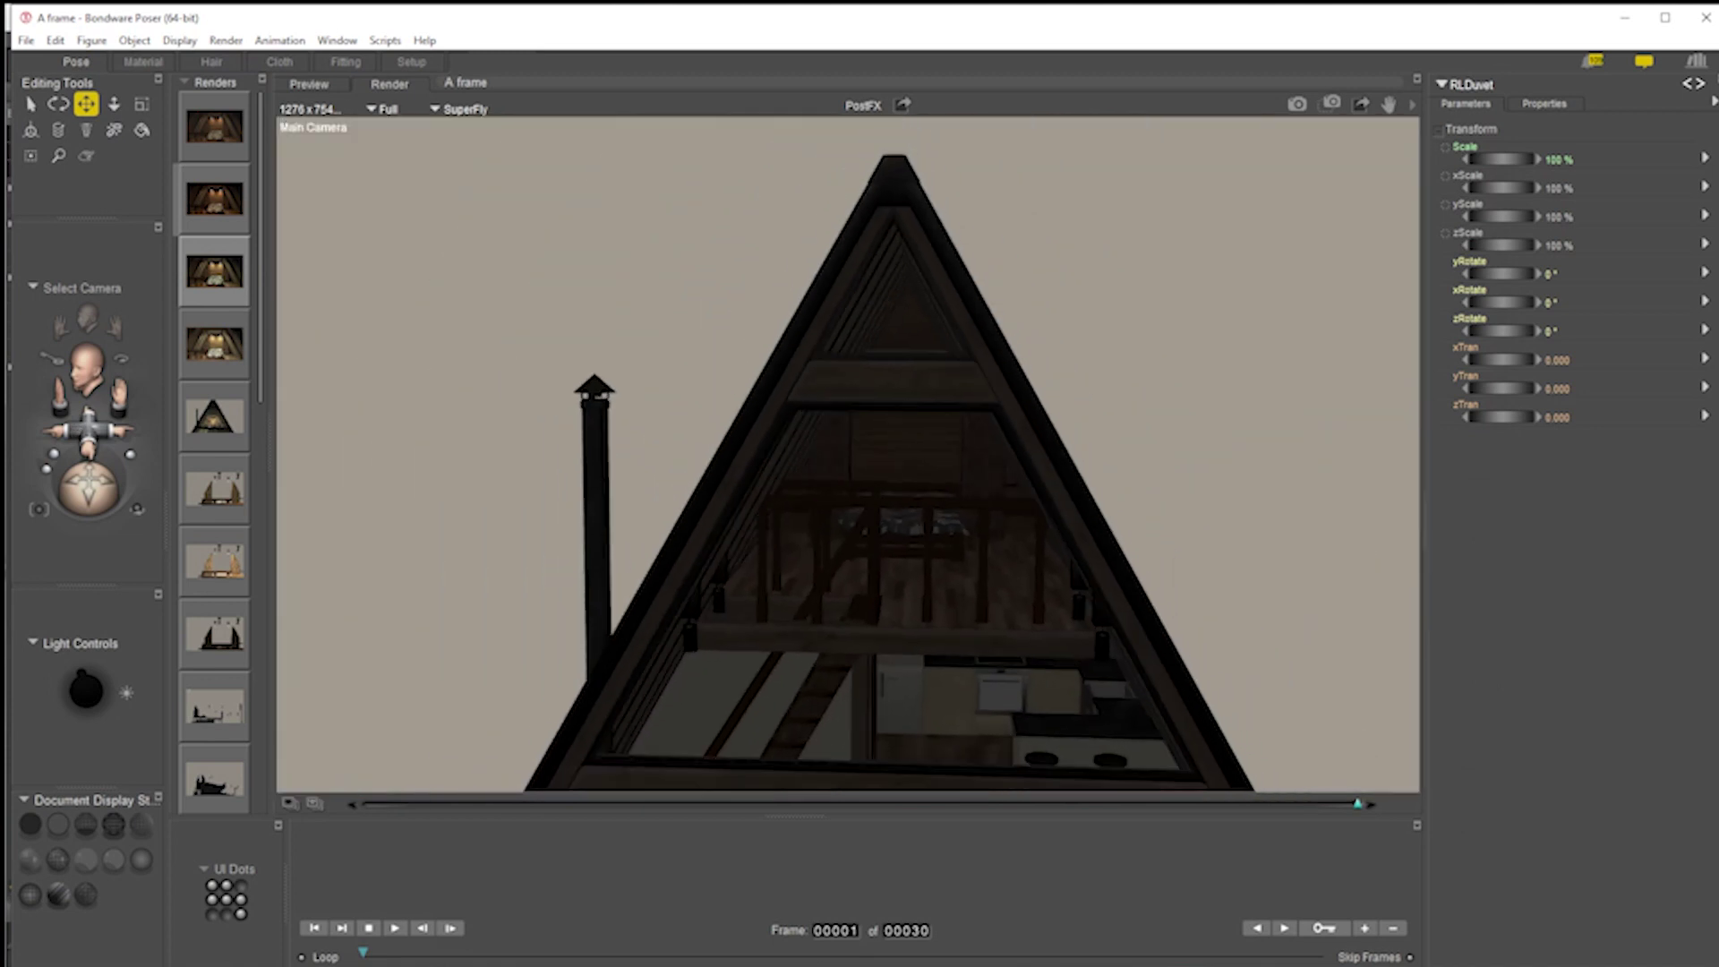
mouse_move(75, 496)
left_mouse_down()
mouse_move(134, 494)
mouse_move(63, 490)
mouse_move(88, 481)
left_mouse_up()
left_click_drag(119, 397, 127, 345)
mouse_move(90, 486)
left_mouse_down()
mouse_move(93, 505)
mouse_move(112, 500)
left_mouse_up()
left_click_drag(120, 397, 120, 394)
Browse the material library's Included > Superfly folders, from CyclesSurface and PBR Skin Shaders to PhysicalSurface, SuperFly Basics and SuperFly Tileable
left_click_drag(1718, 135, 767, 100)
scroll(556, 560, "down", 10)
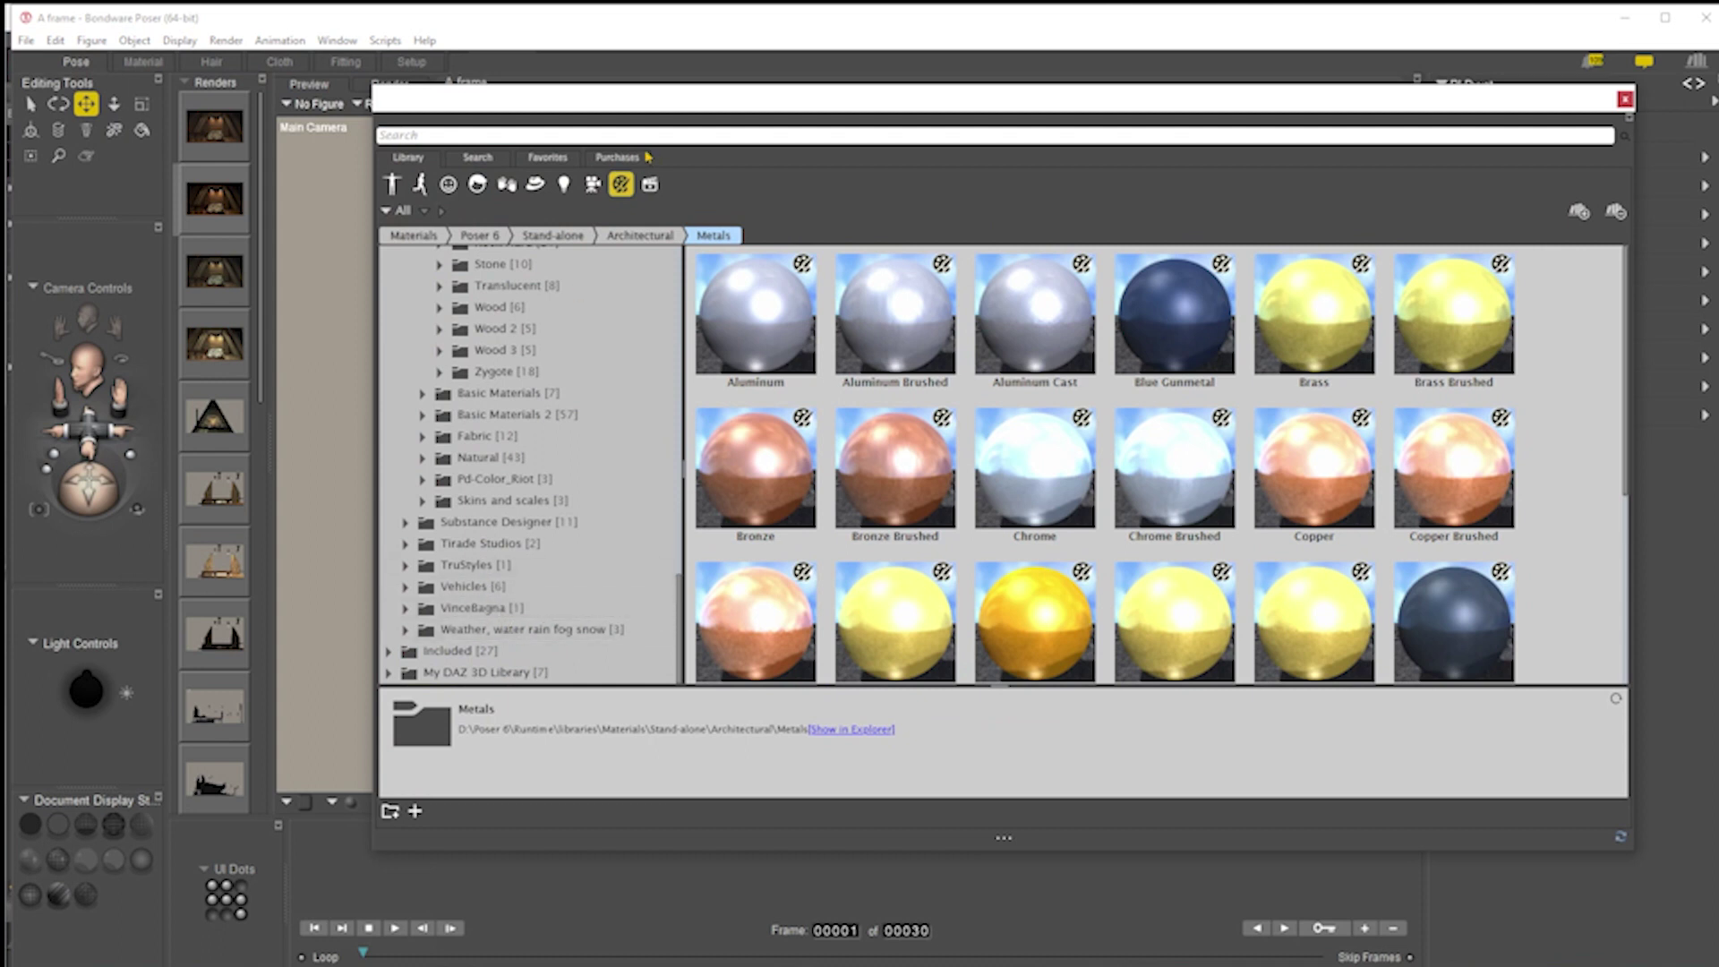
left_click(390, 652)
scroll(421, 608, "down", 8)
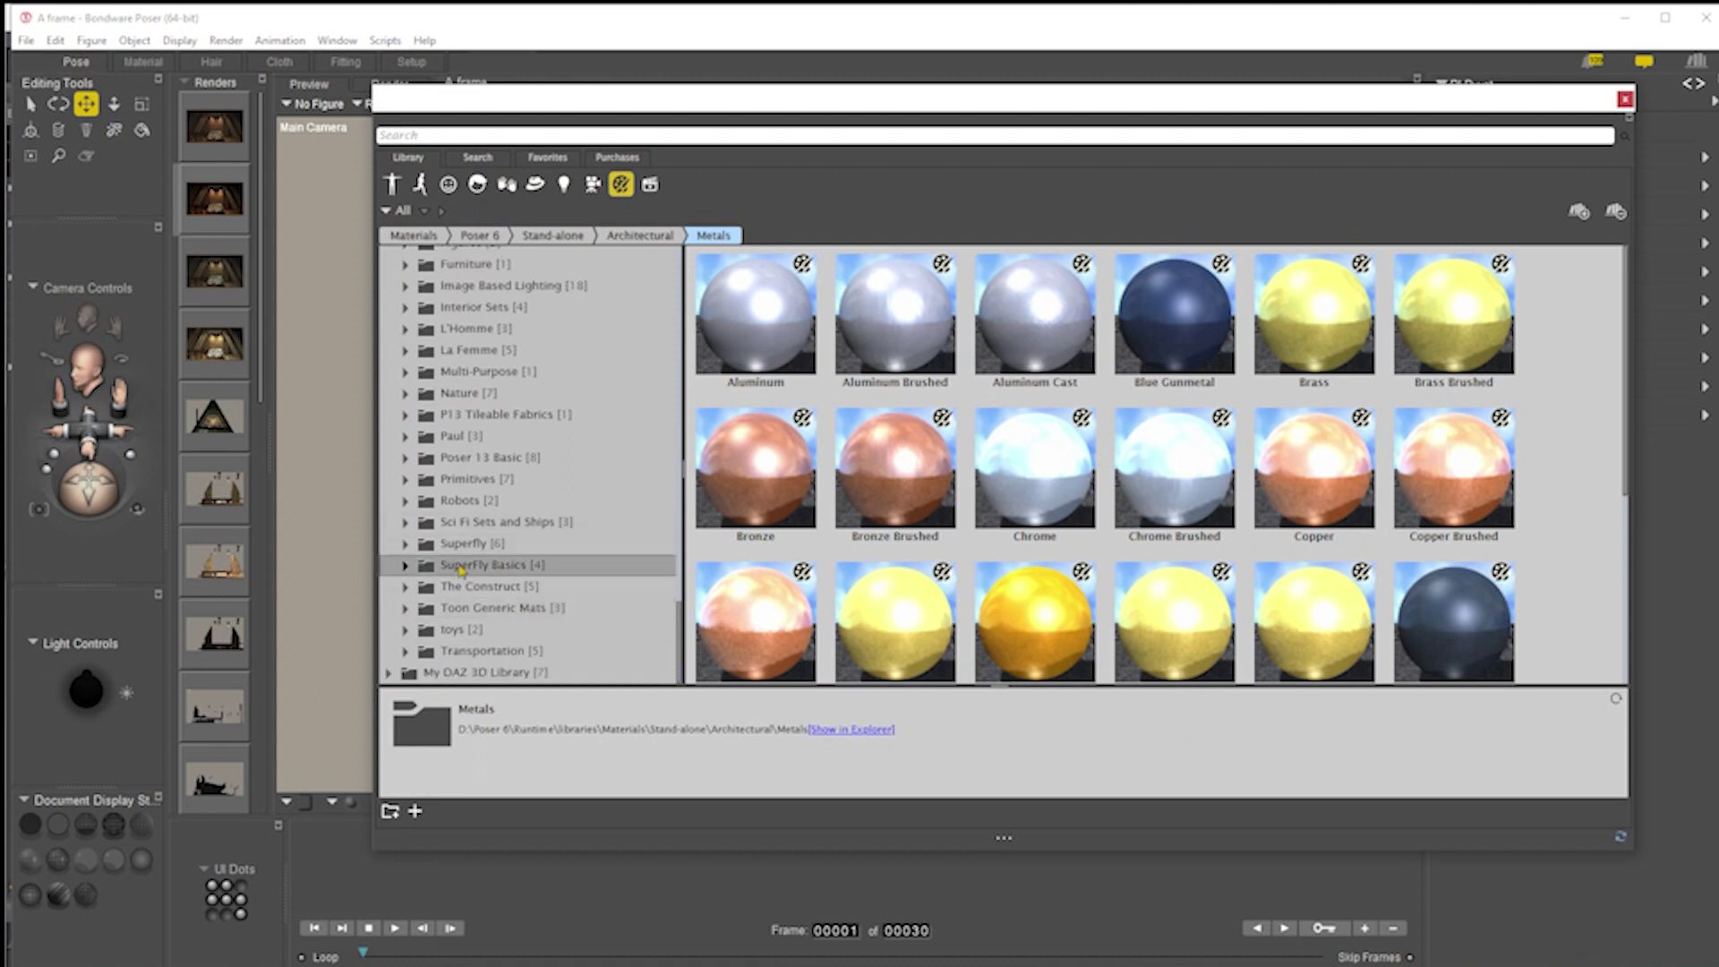
left_click(406, 543)
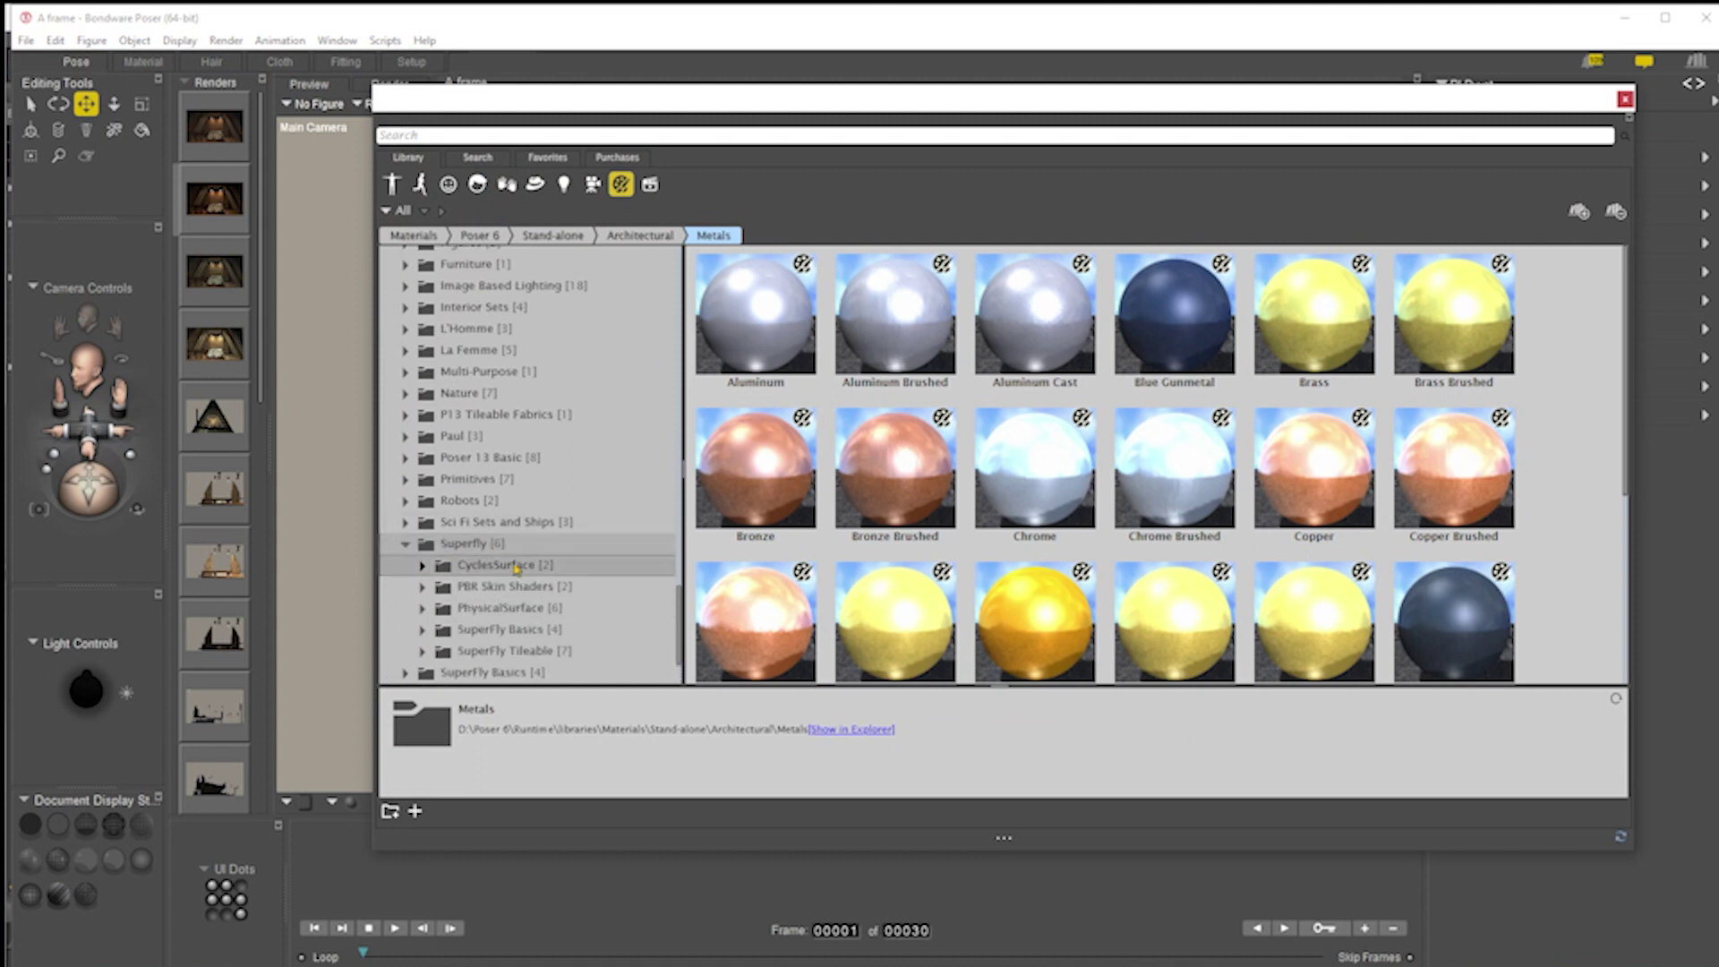
left_click(546, 565)
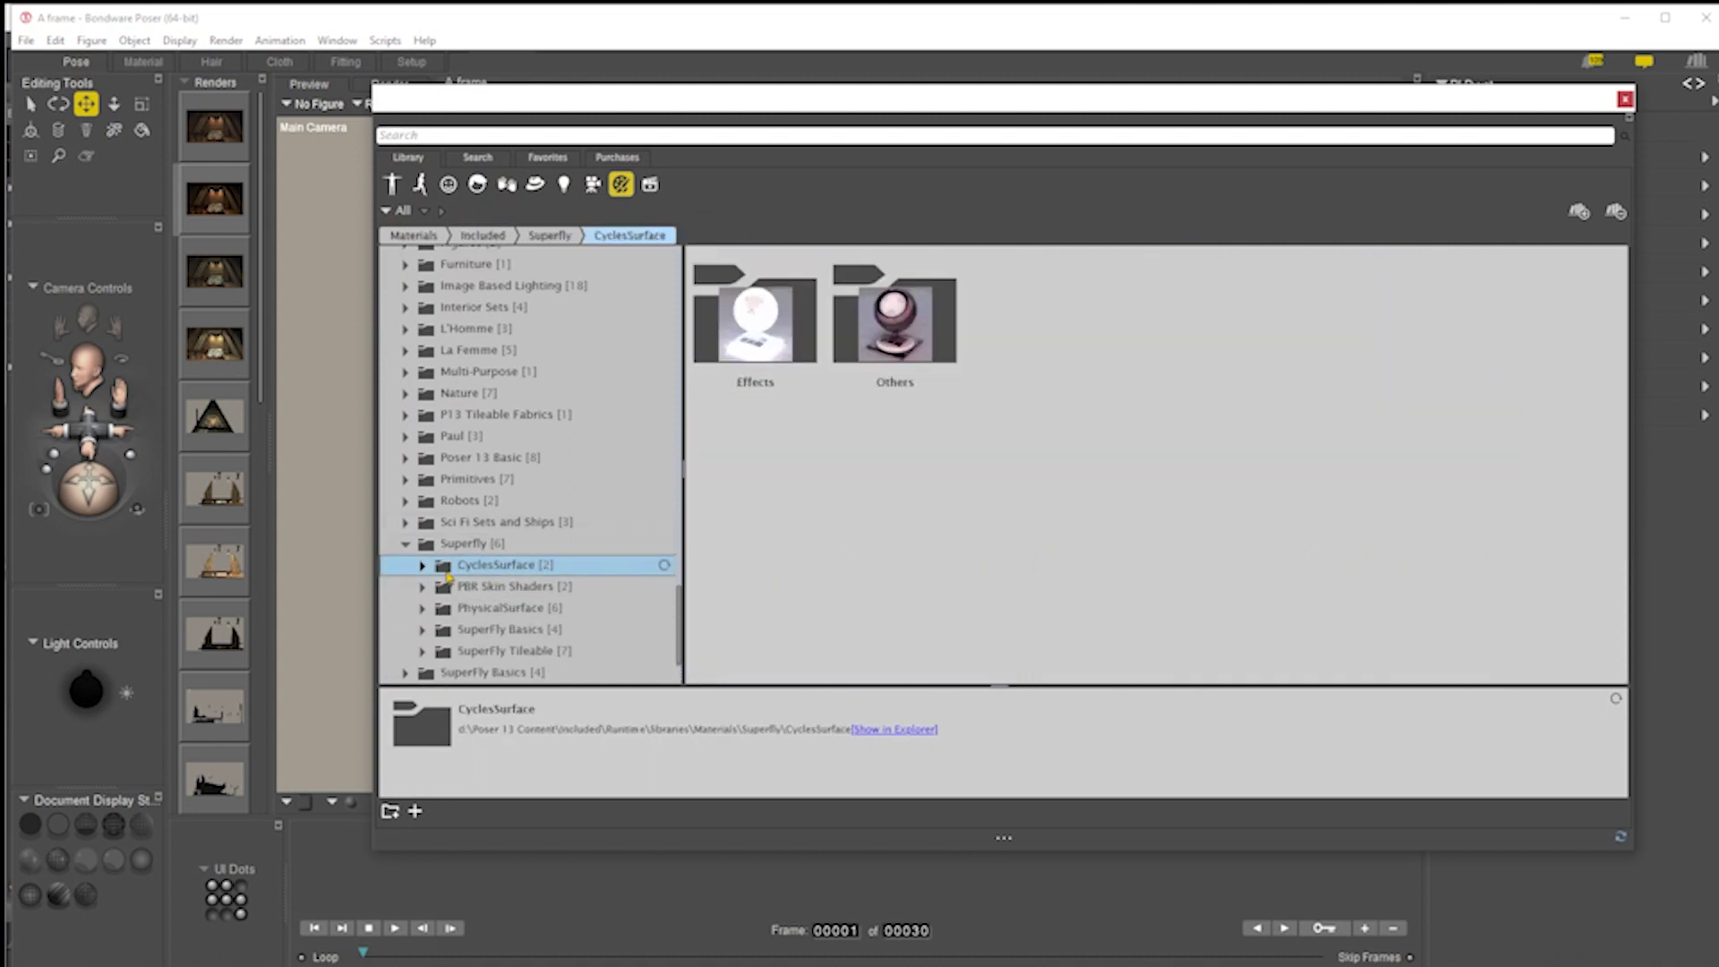
left_click(536, 609)
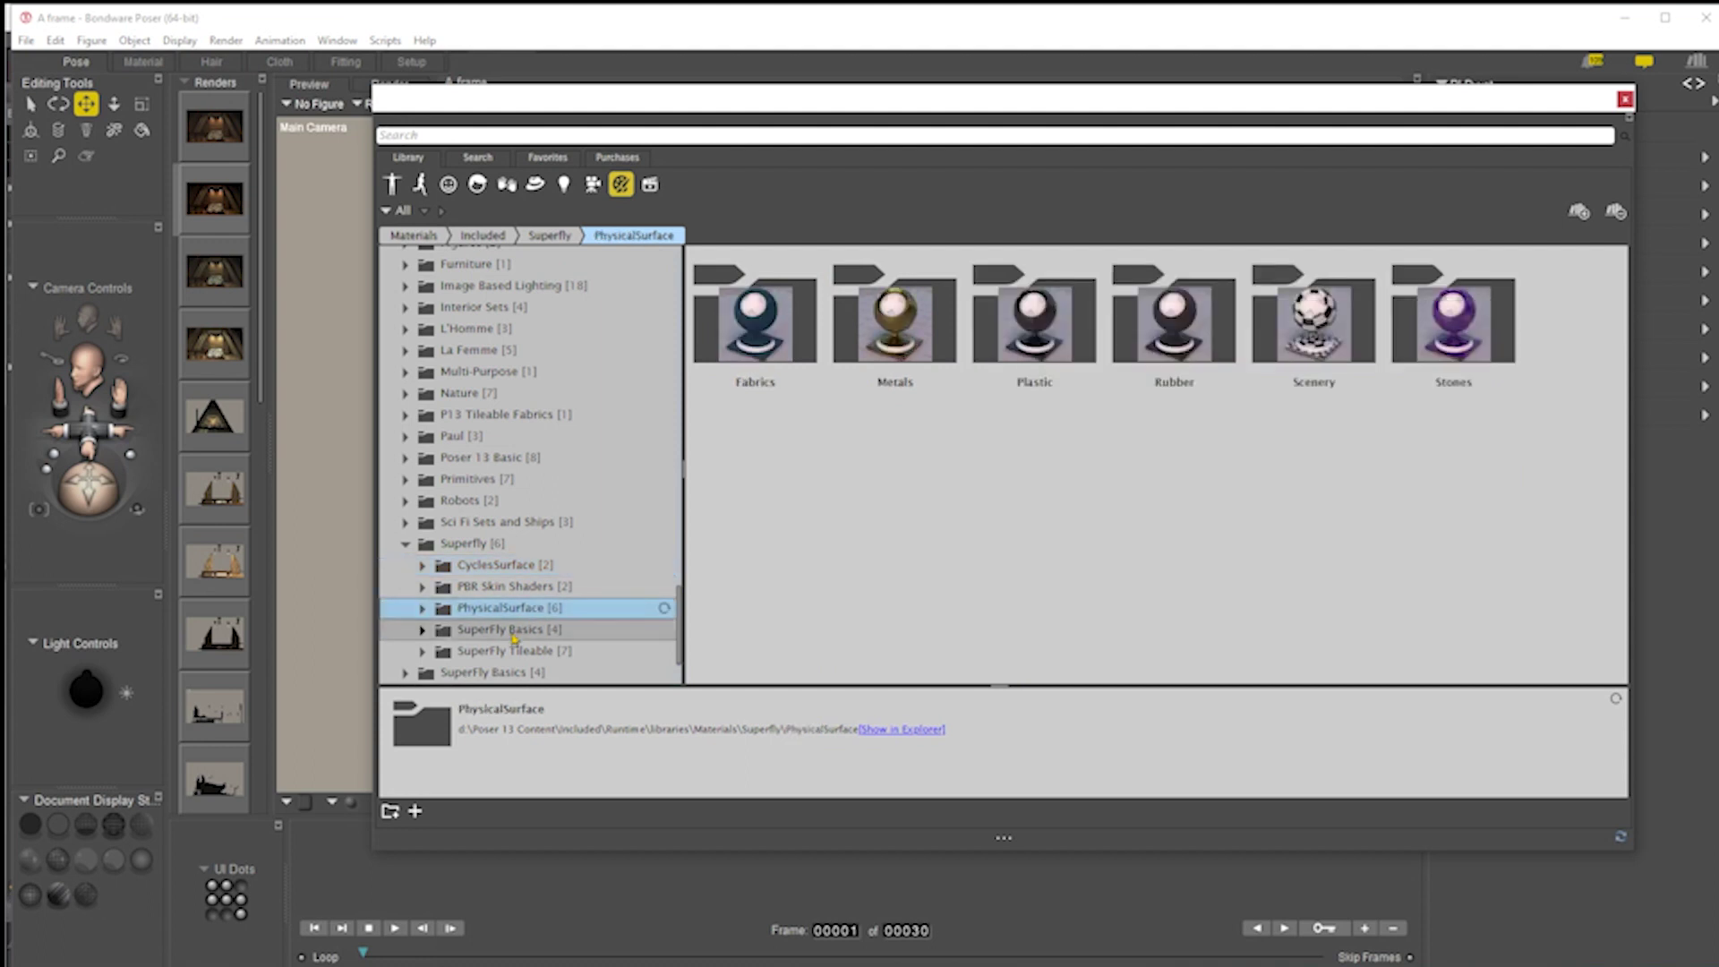
left_click(509, 652)
left_click(511, 631)
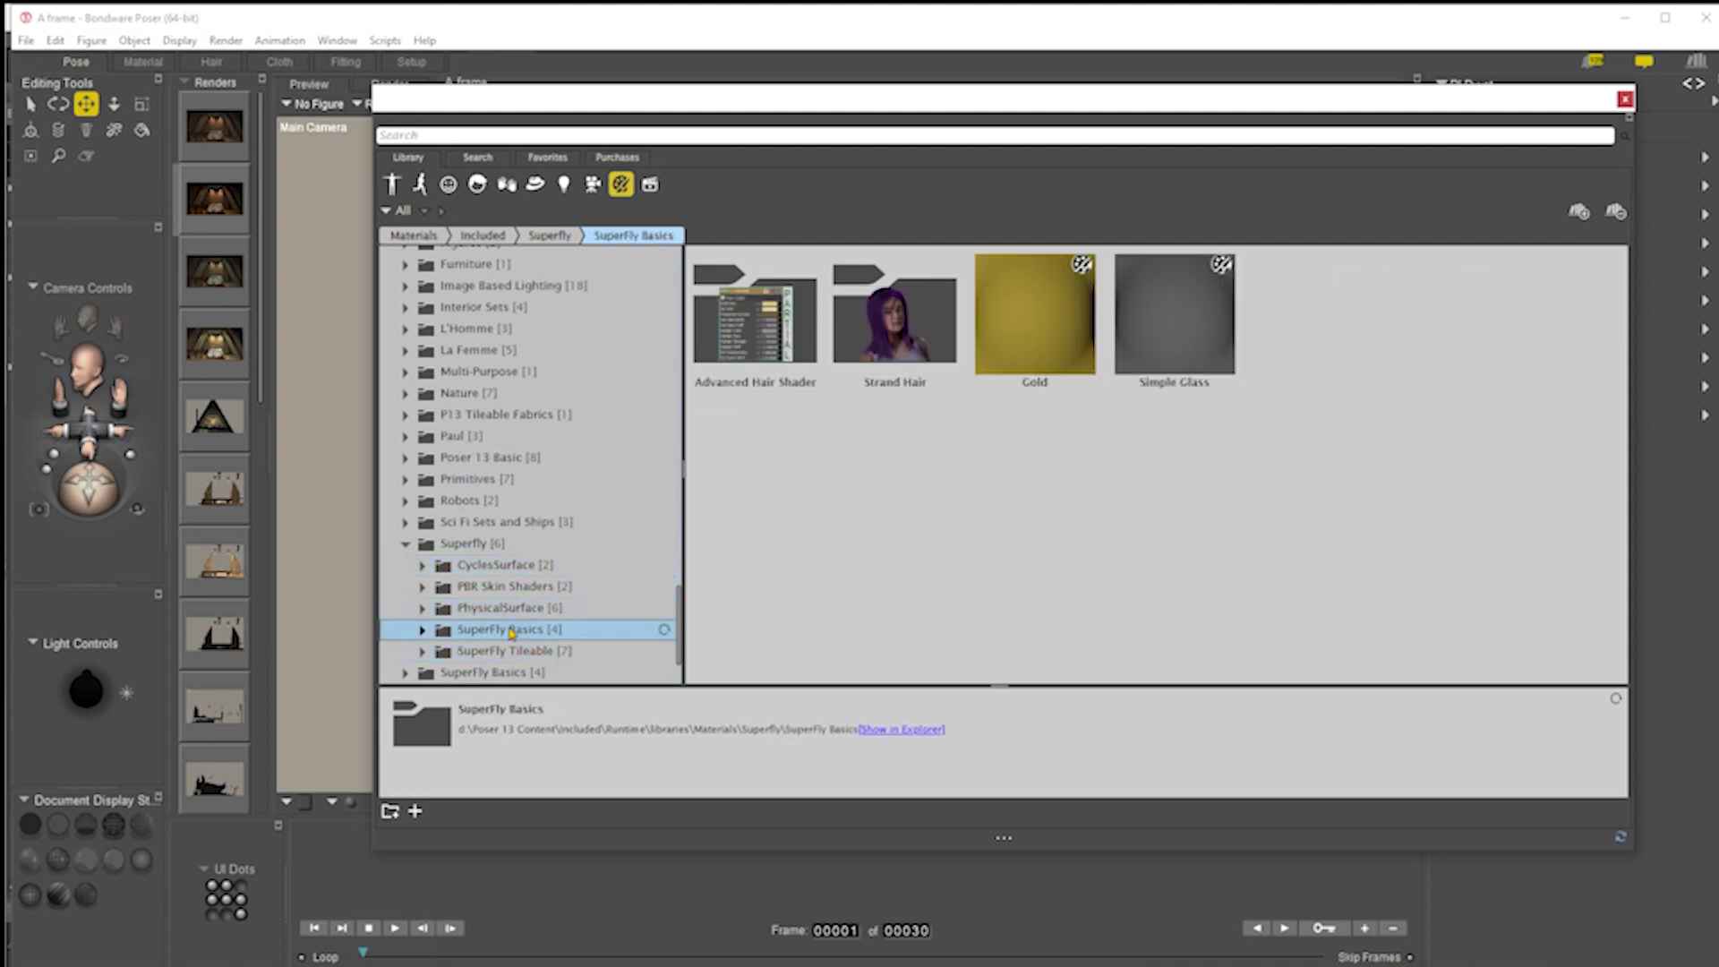
left_click(519, 649)
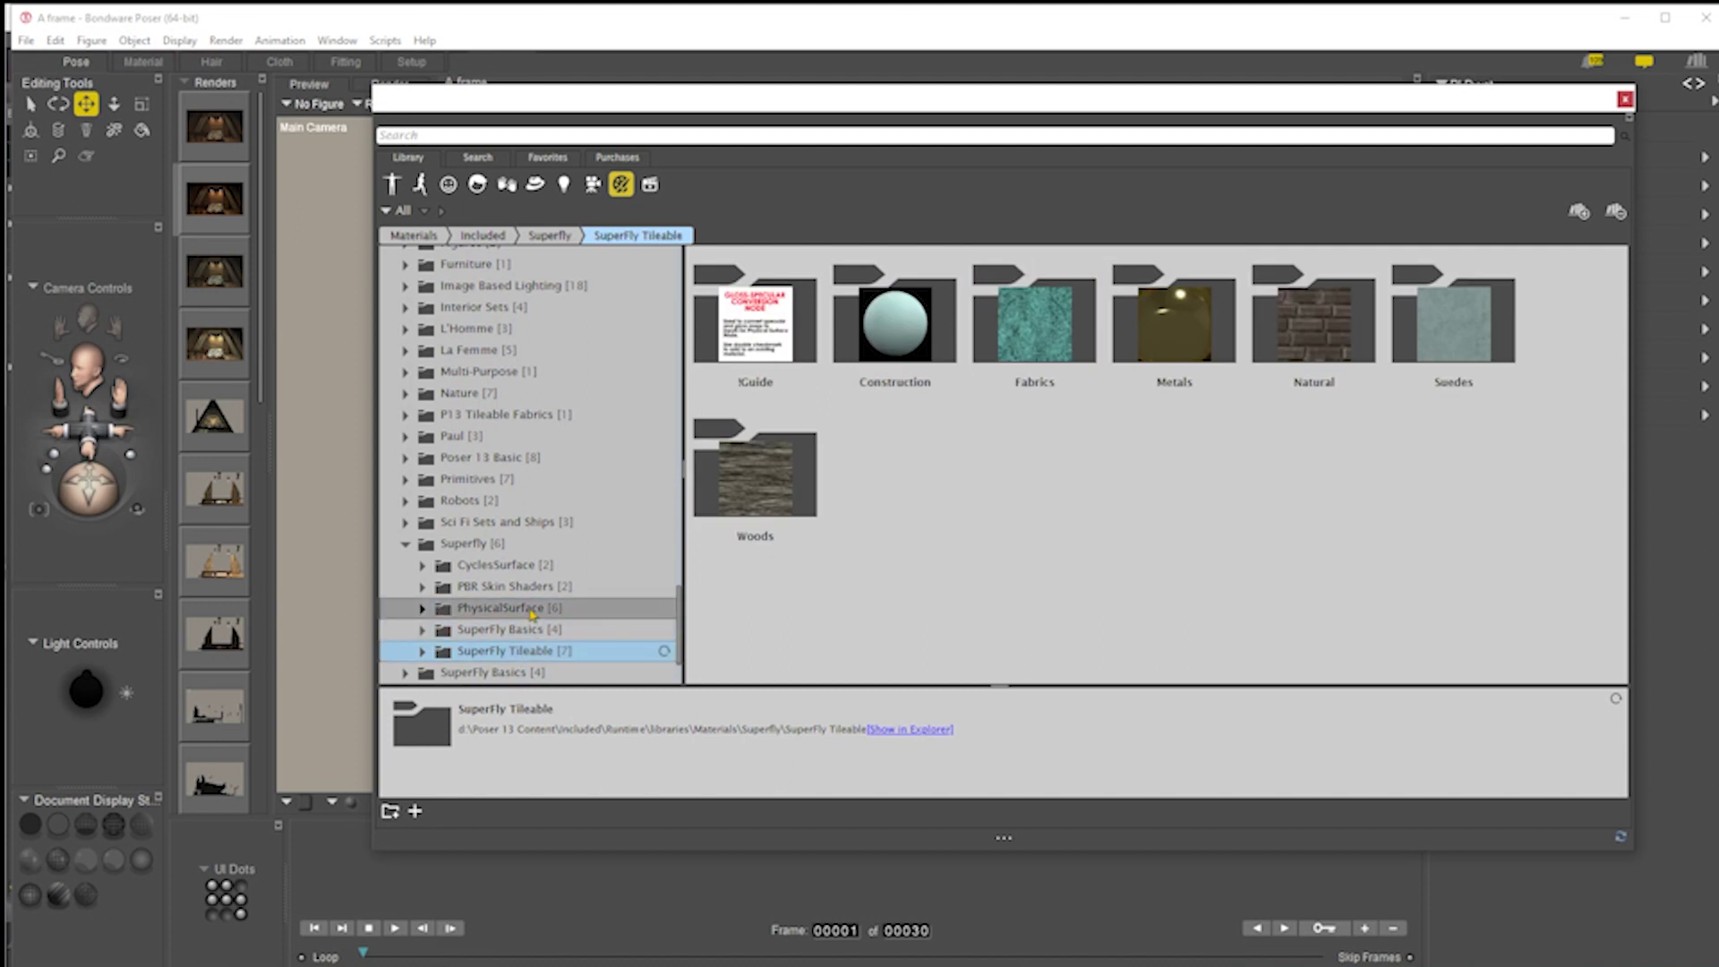
left_click(535, 608)
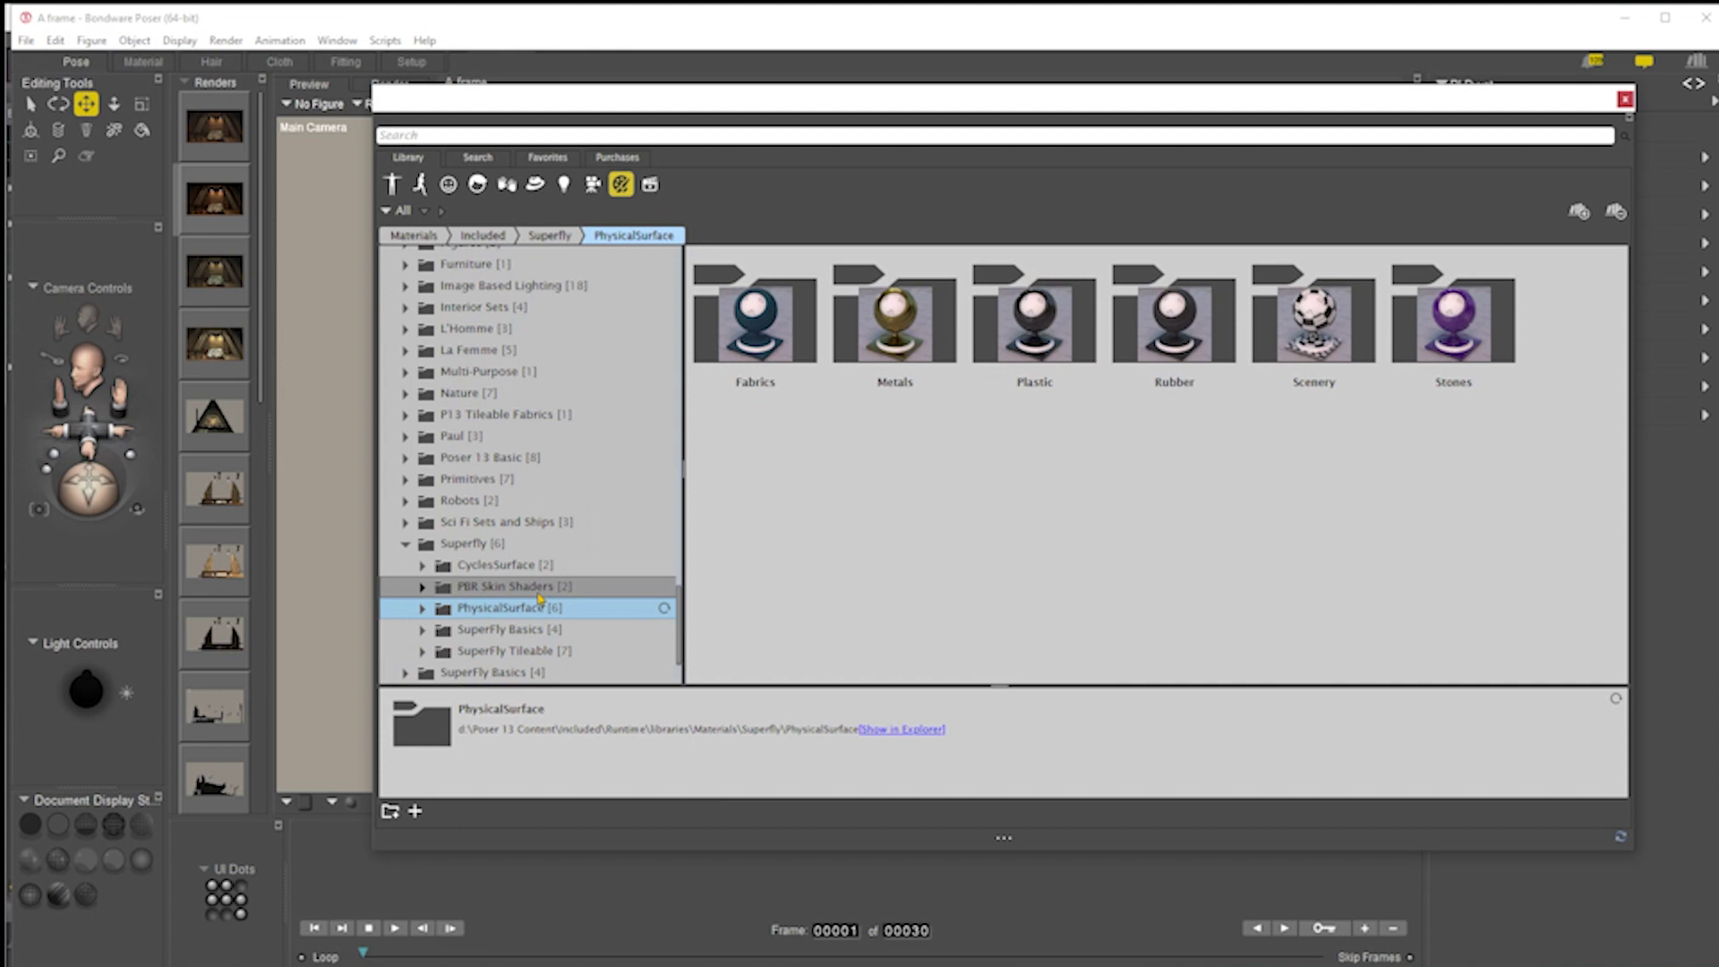
left_click(537, 587)
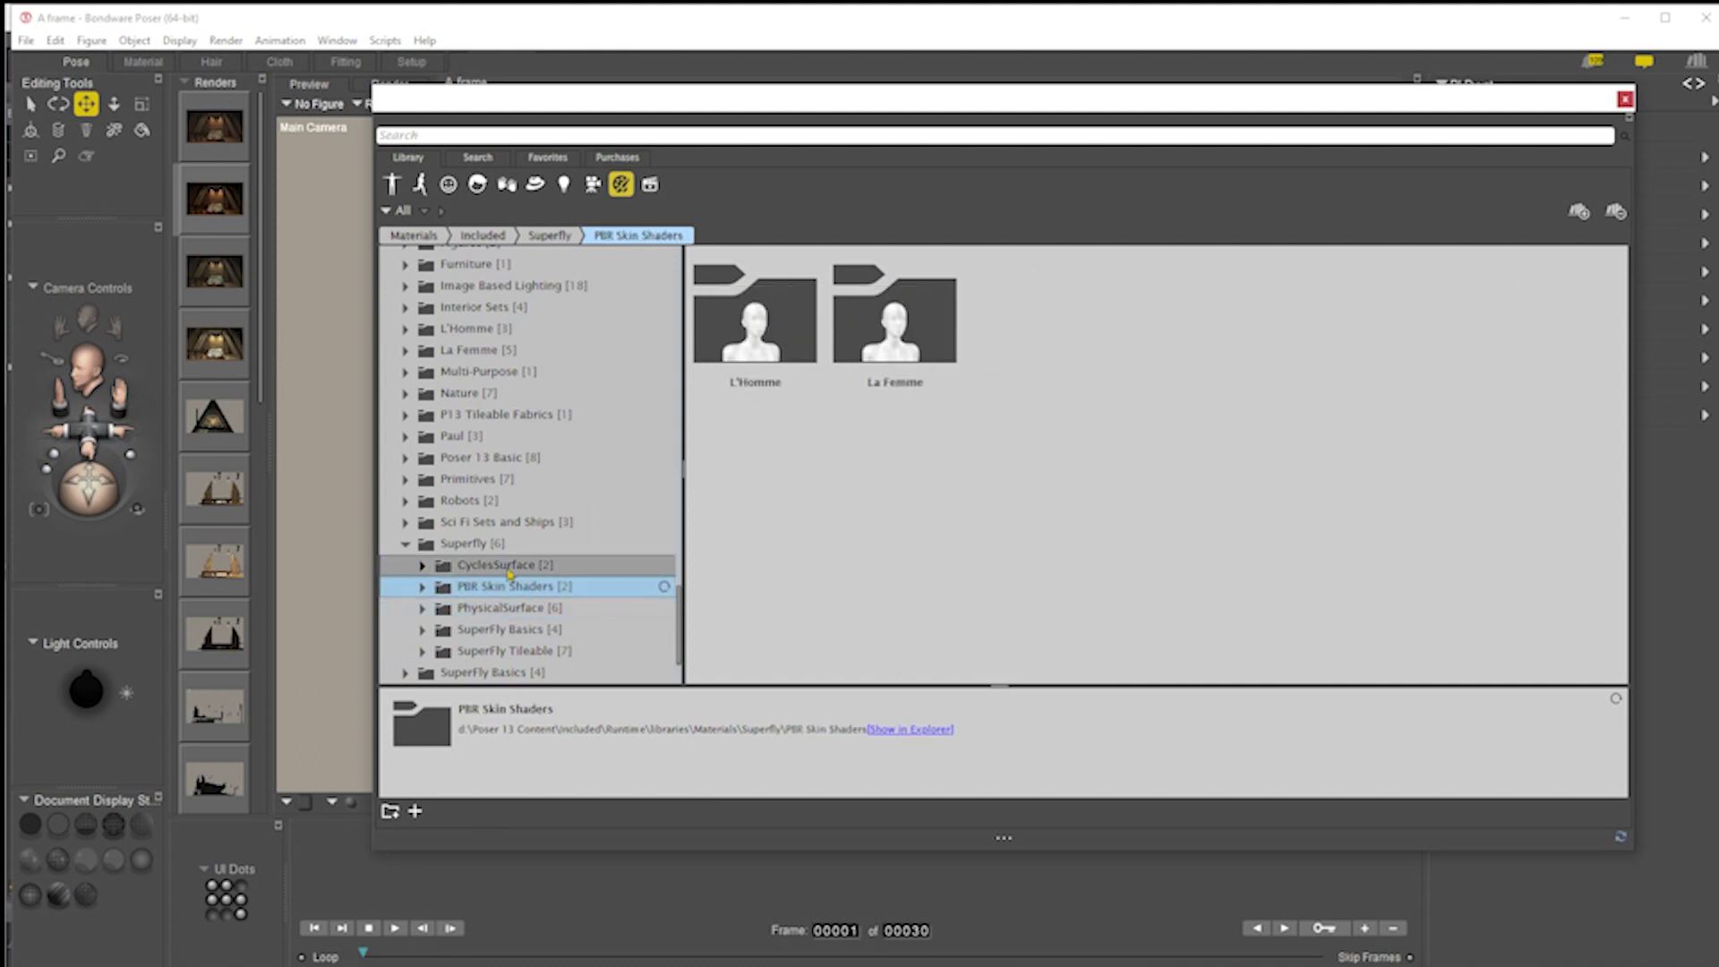
left_click(509, 567)
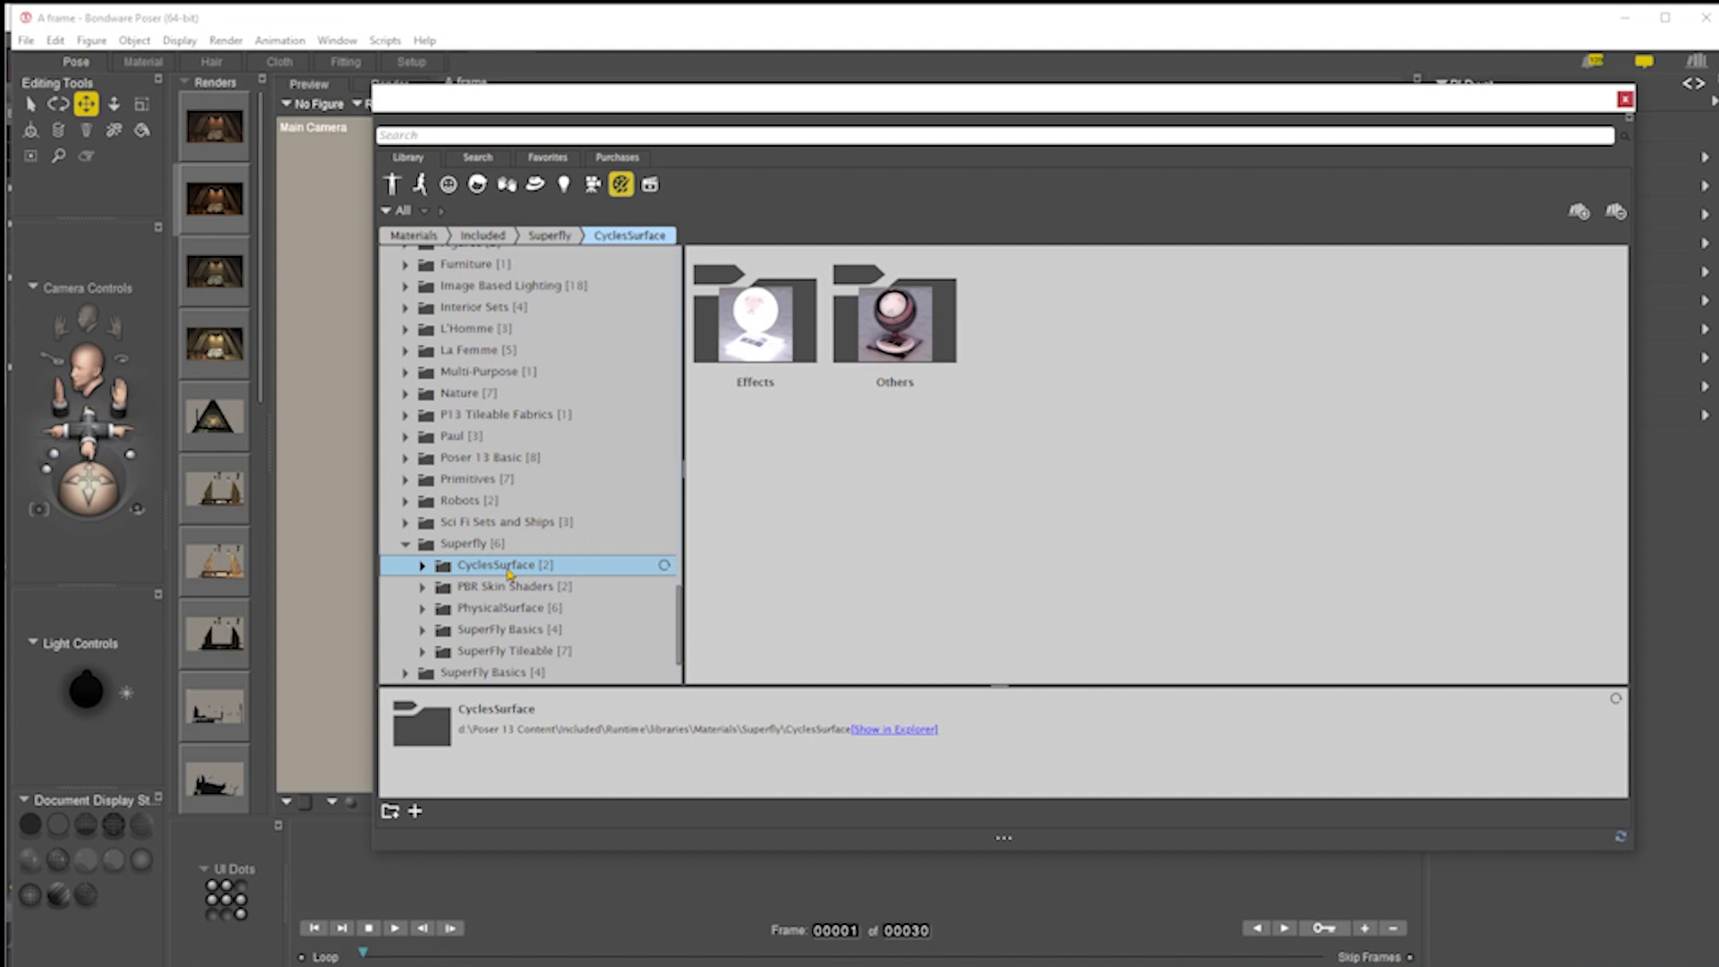
Examine the CyclesSurface subfolders and the Simple Glass material in the included SuperFly Basics folder, and close the library
left_click(913, 336)
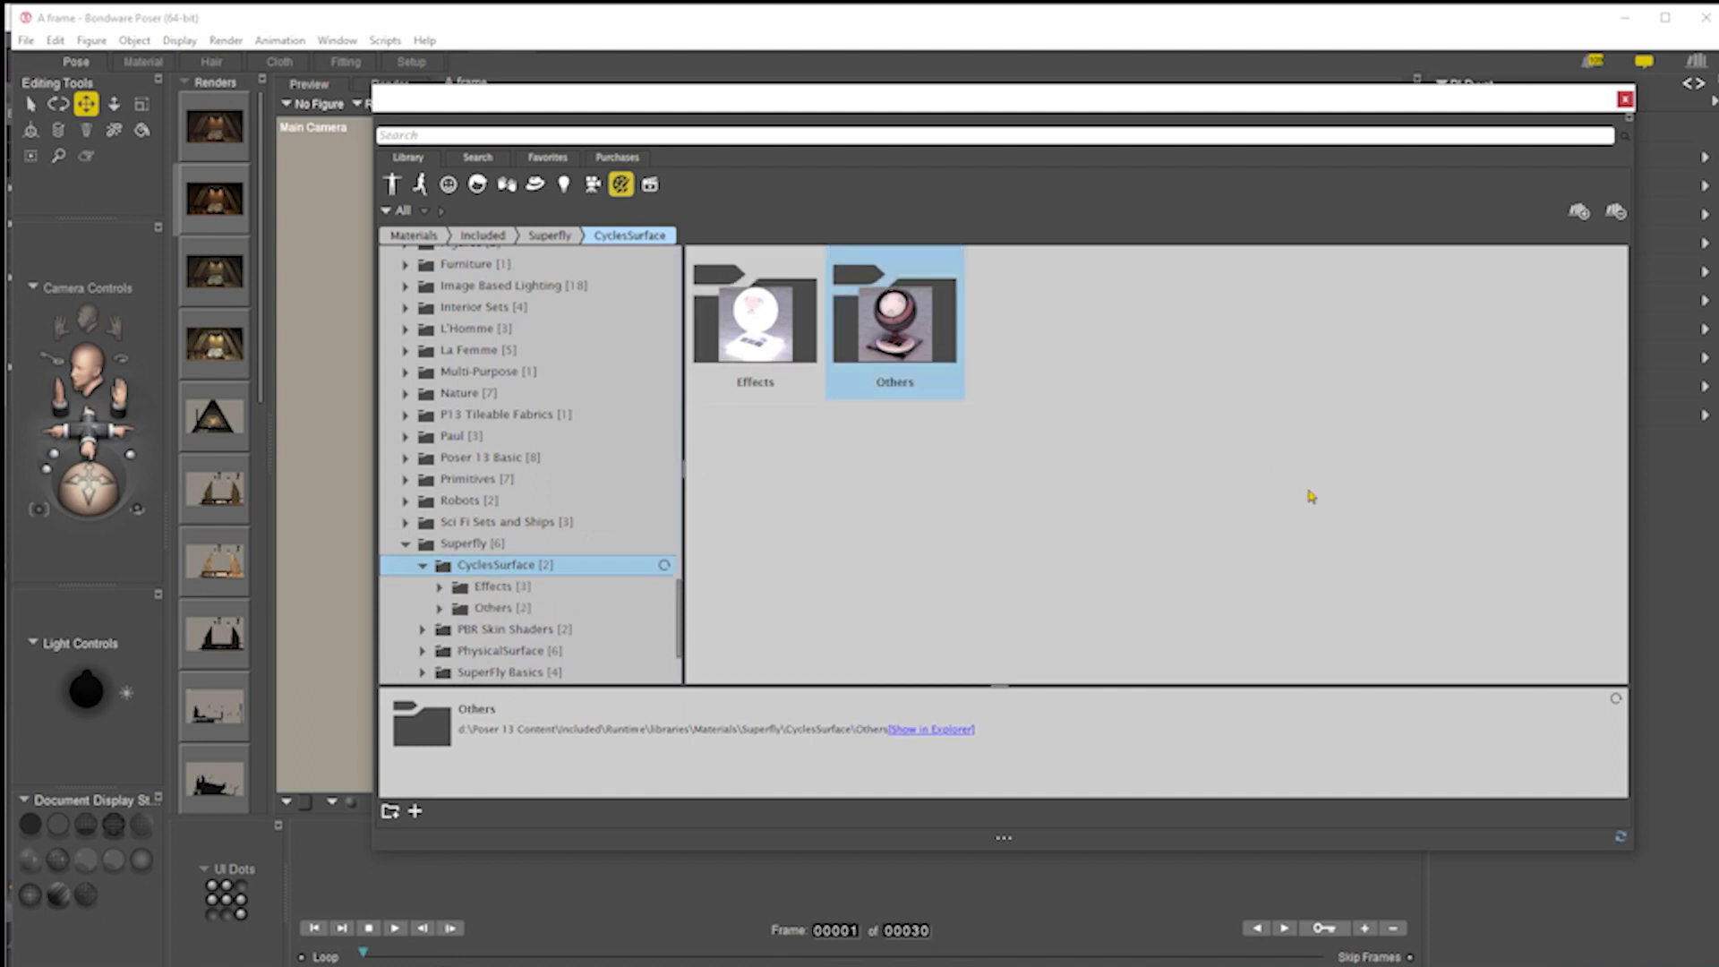
left_click(490, 571)
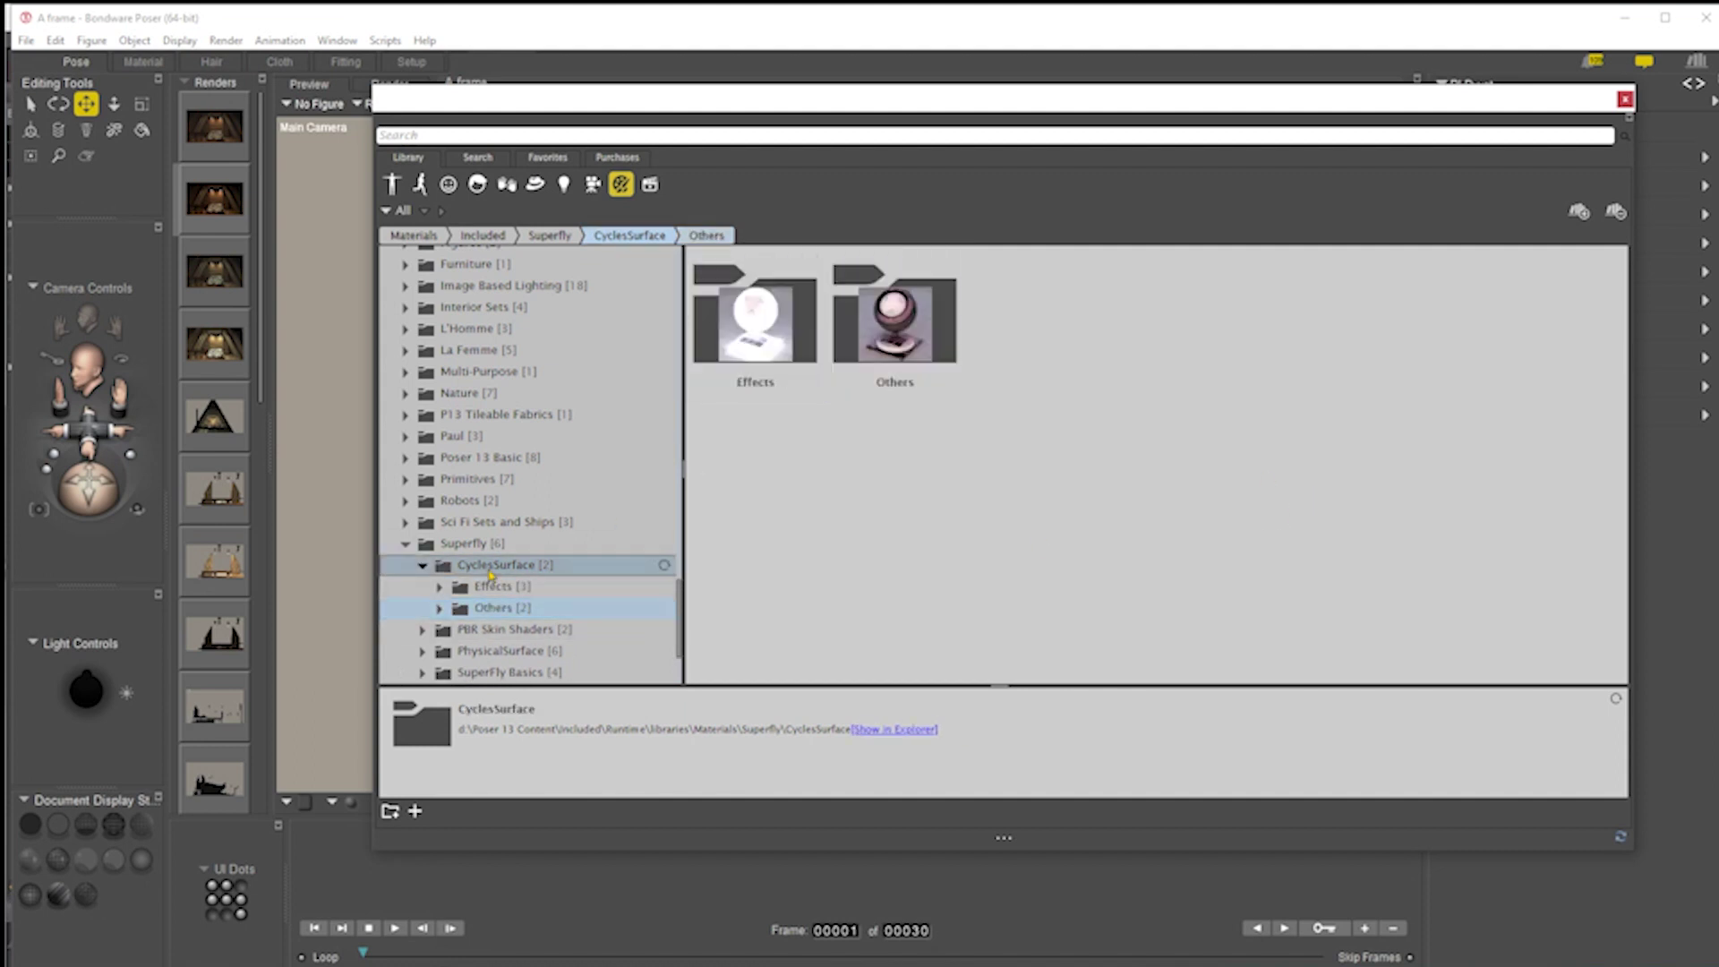
scroll(501, 575, "down", 3)
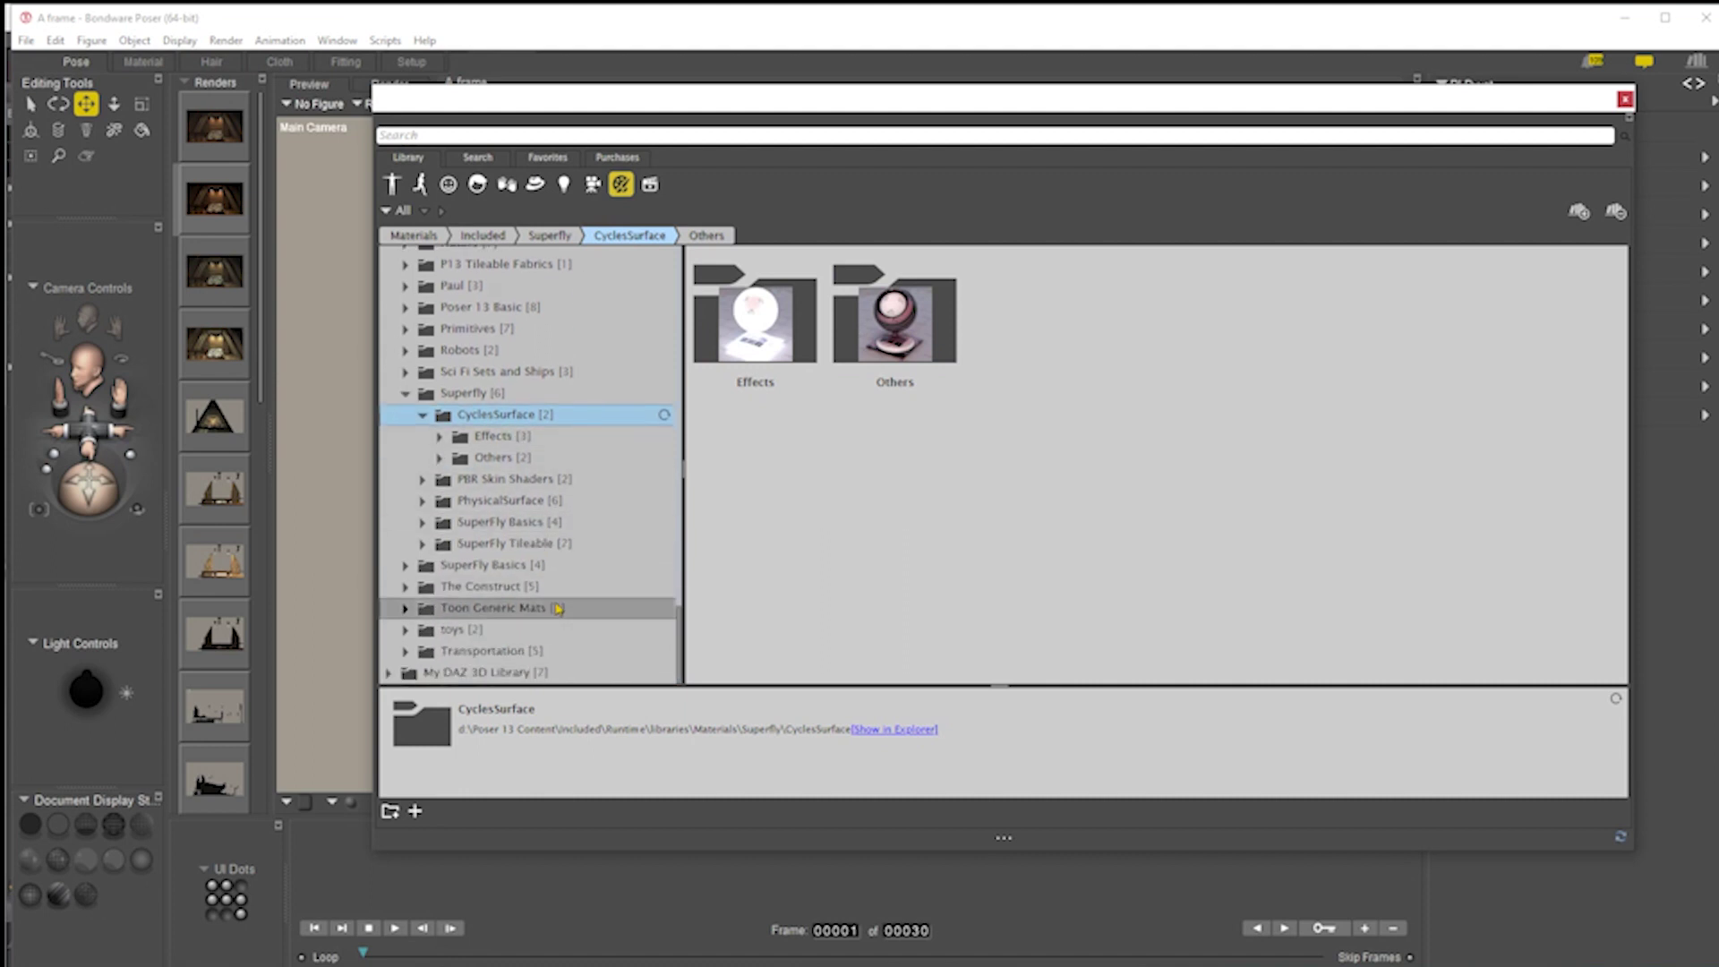
left_click(519, 567)
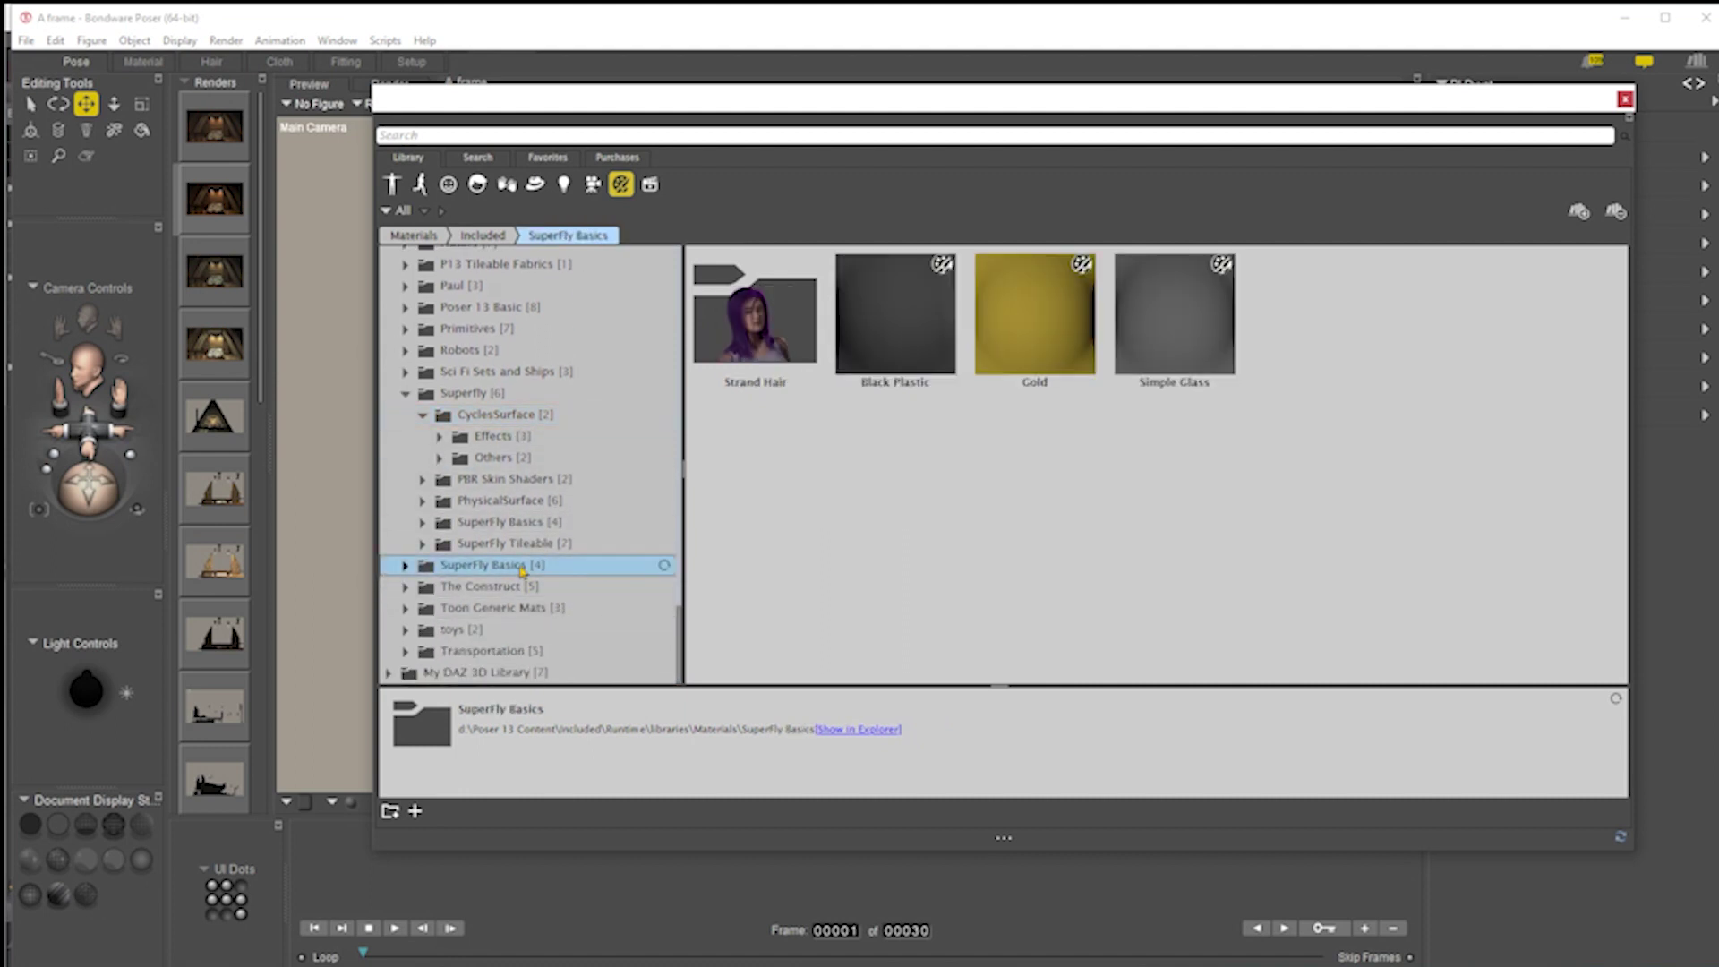
left_click(1190, 331)
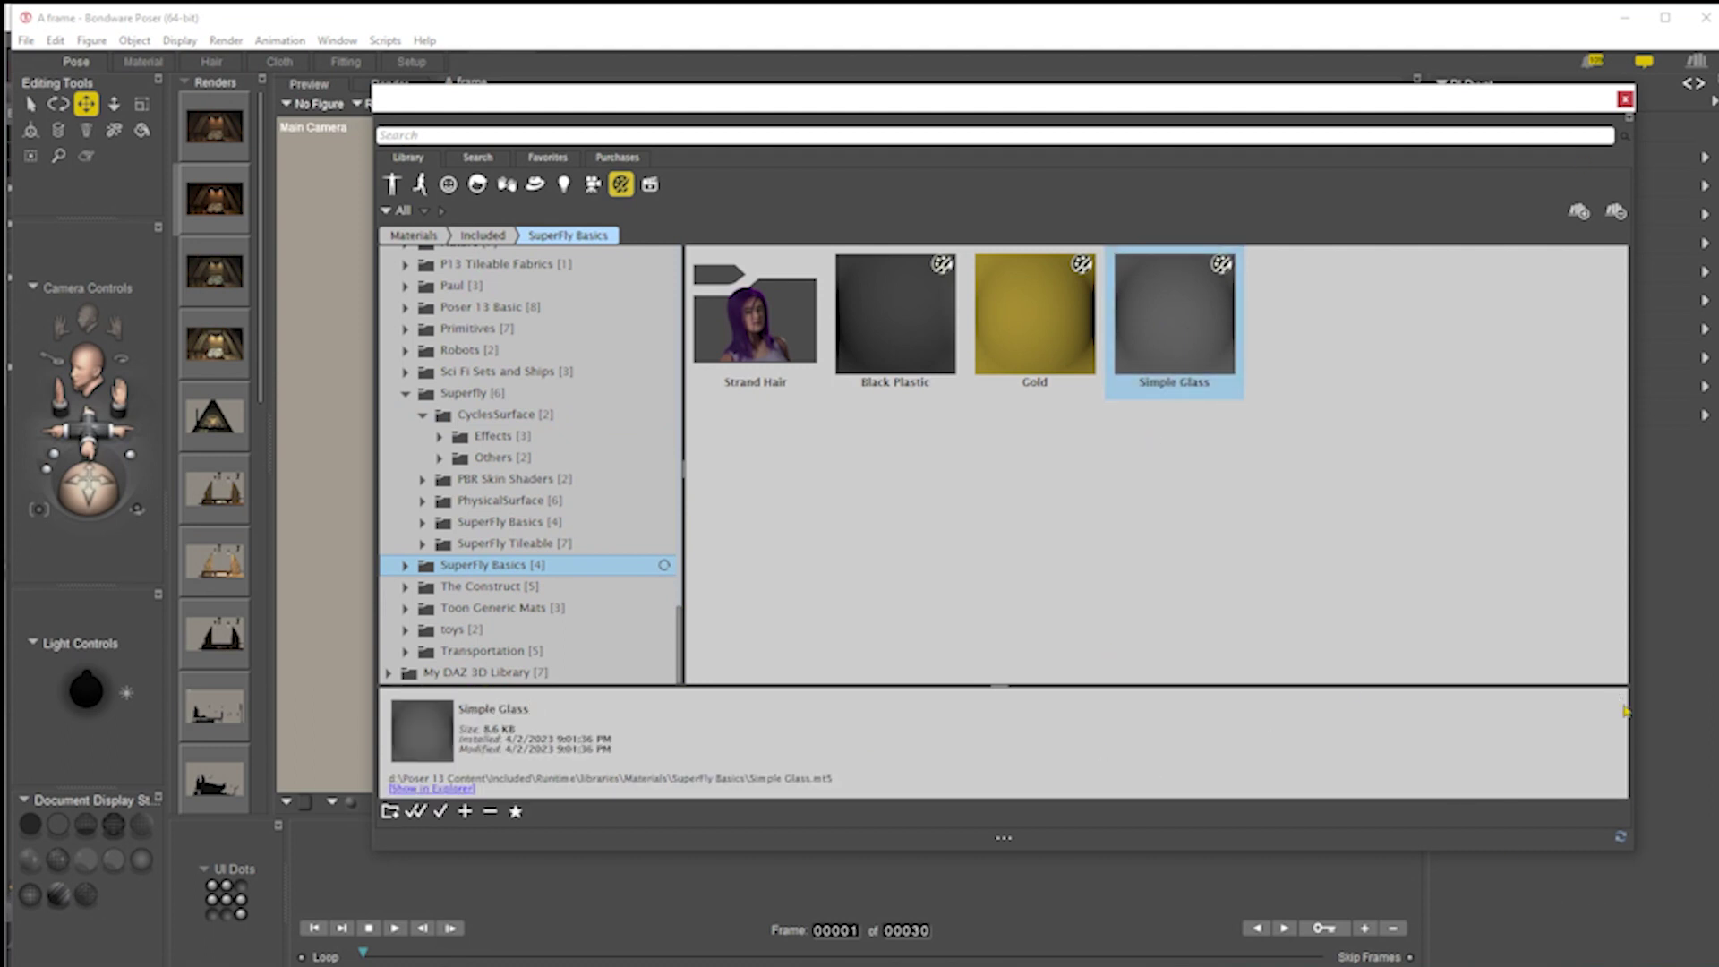
left_click(1625, 99)
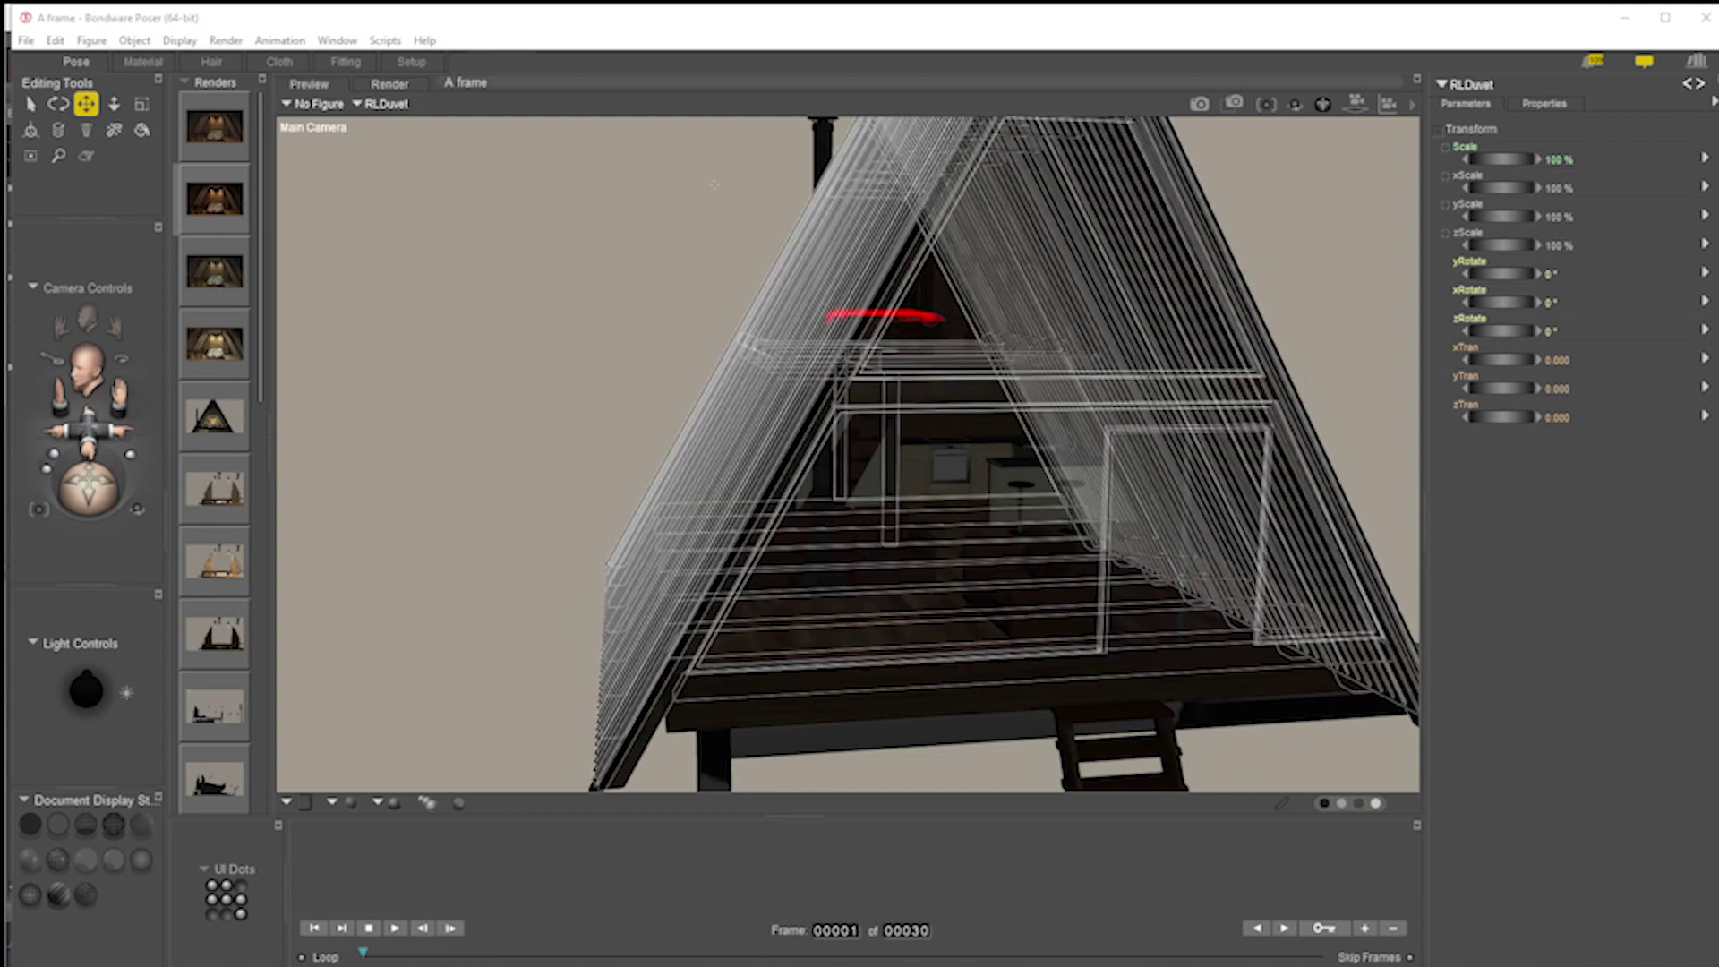
Move the Main Camera closer to the front of the A-frame house to frame the loft bedroom and kitchen
left_click(56, 41)
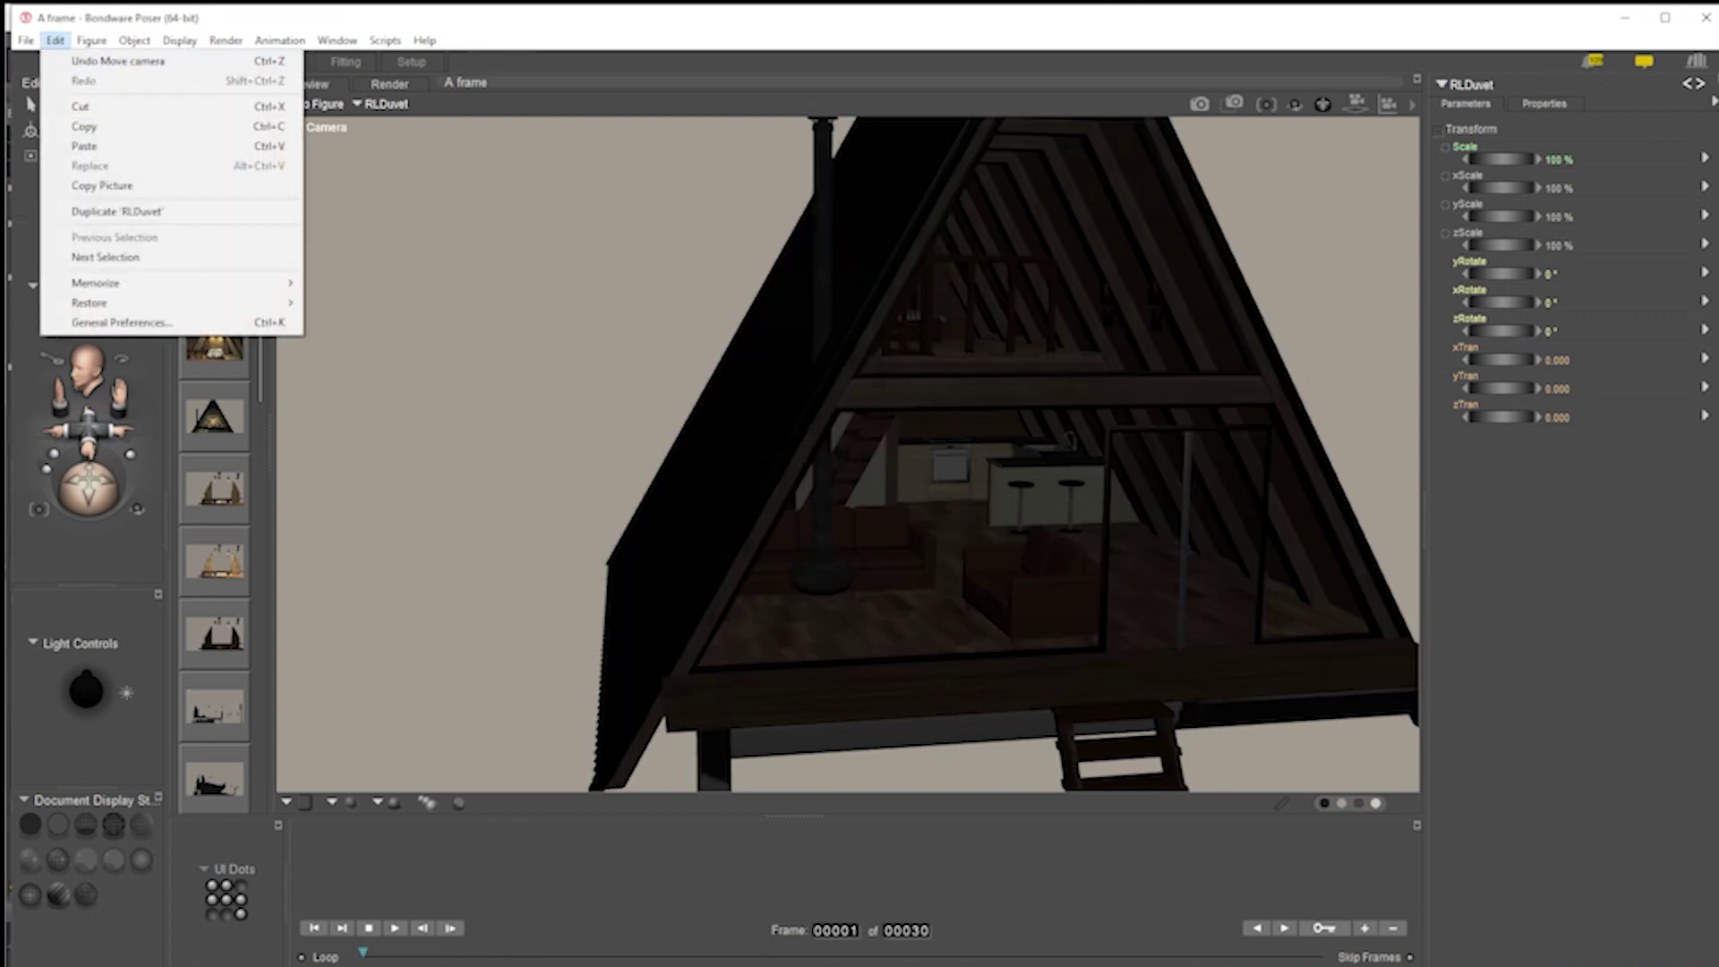
left_click(1643, 362)
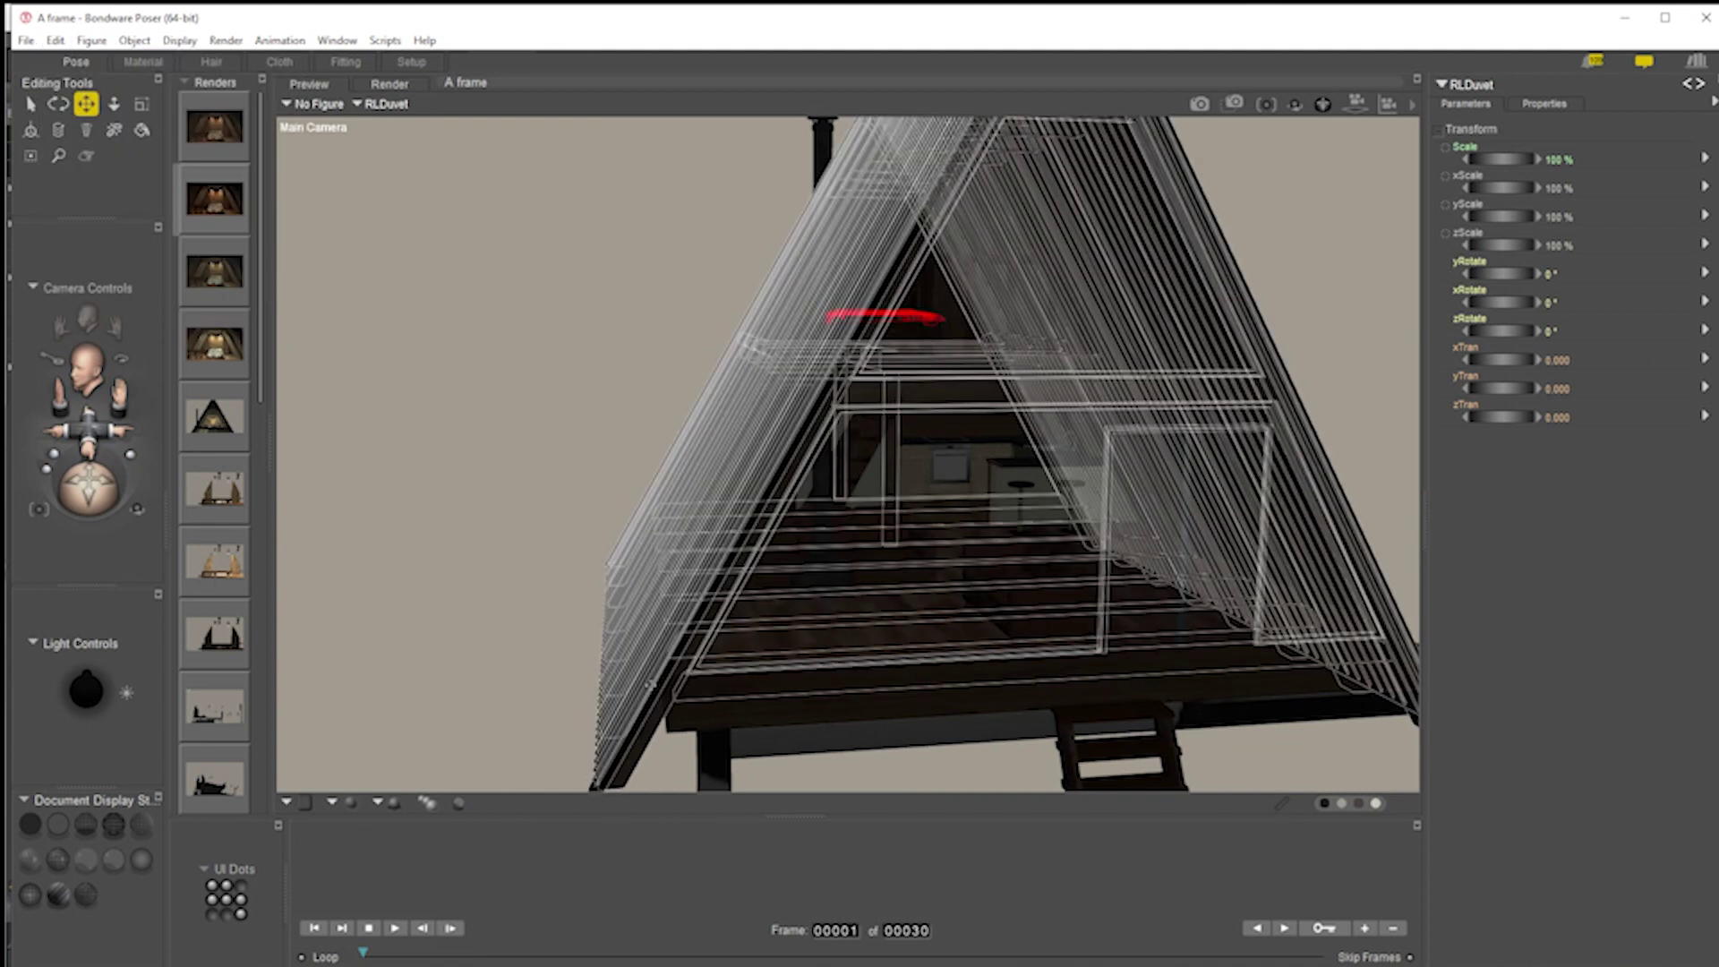
left_click_drag(89, 432, 97, 465)
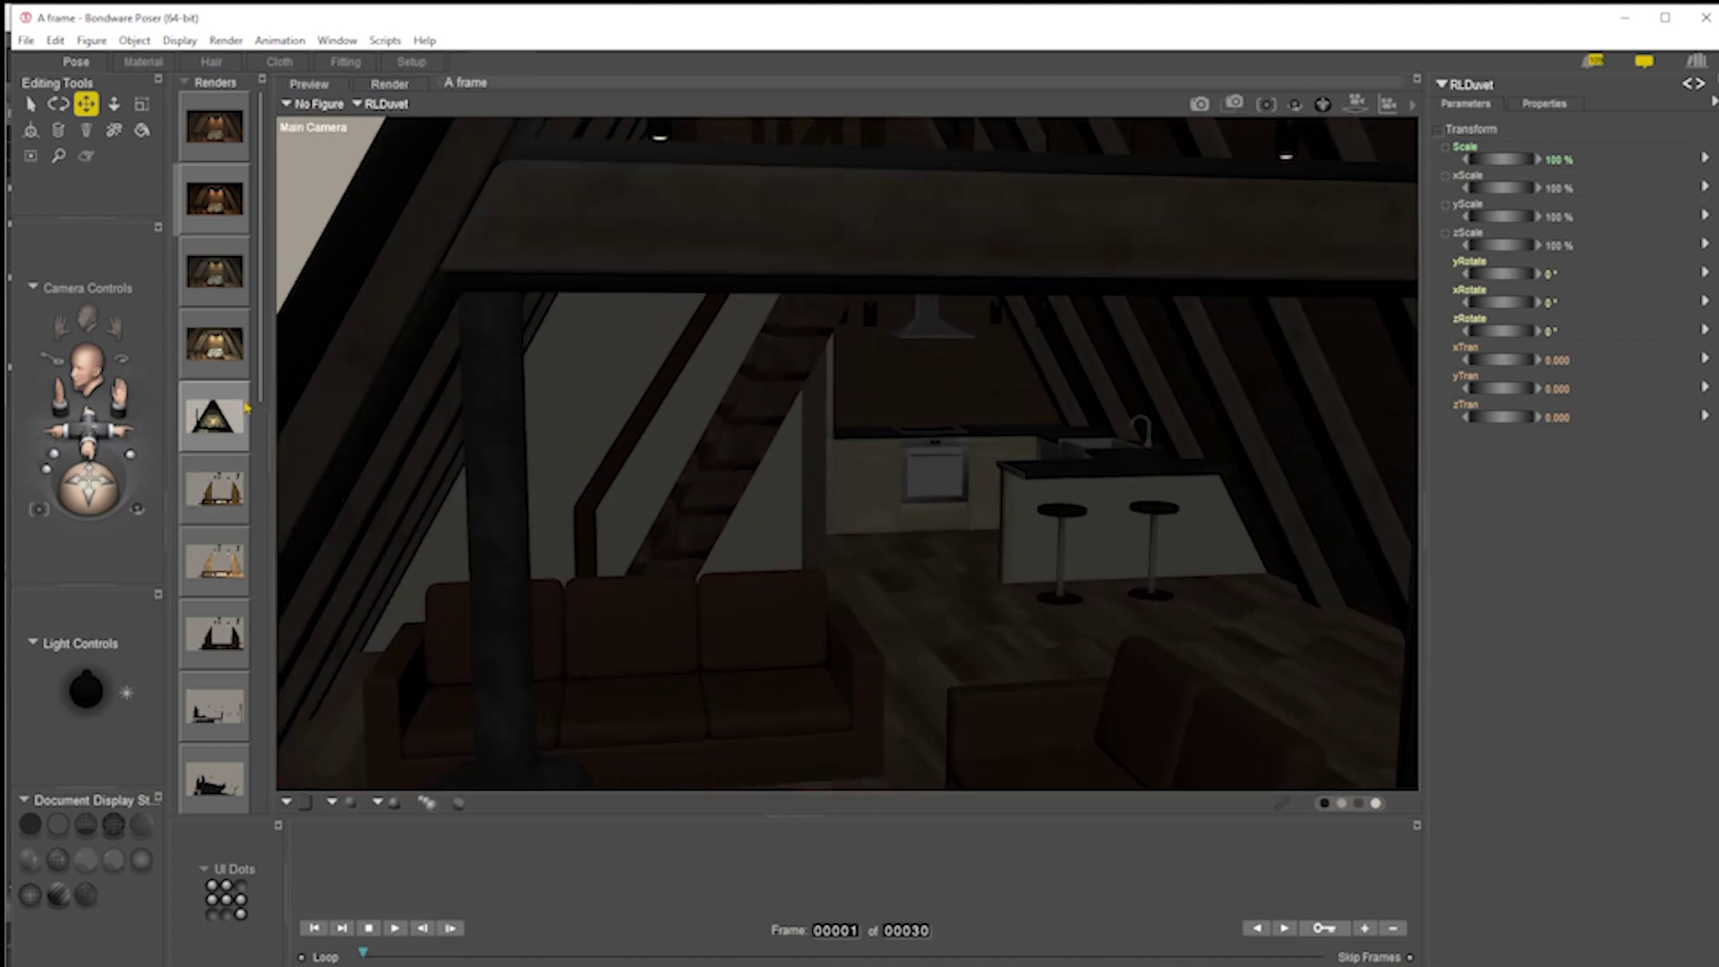
left_click_drag(117, 394, 115, 390)
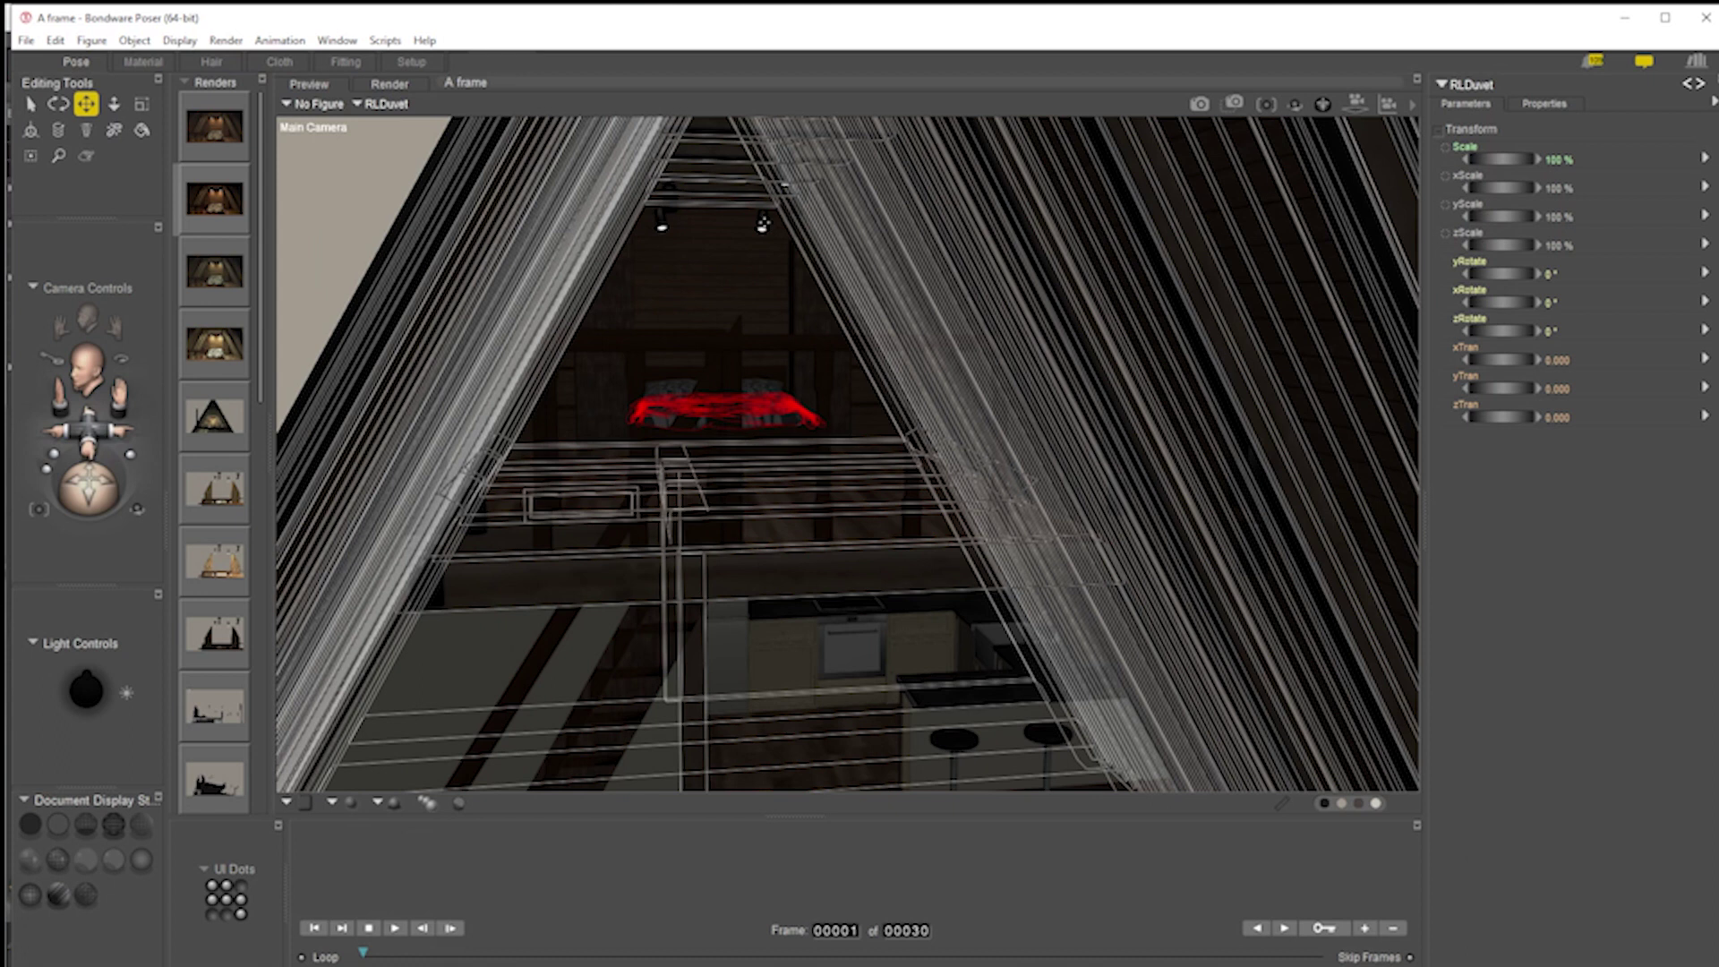
Open the Light_Bedroom material of the Lights prop in the Material room
left_click(1009, 229)
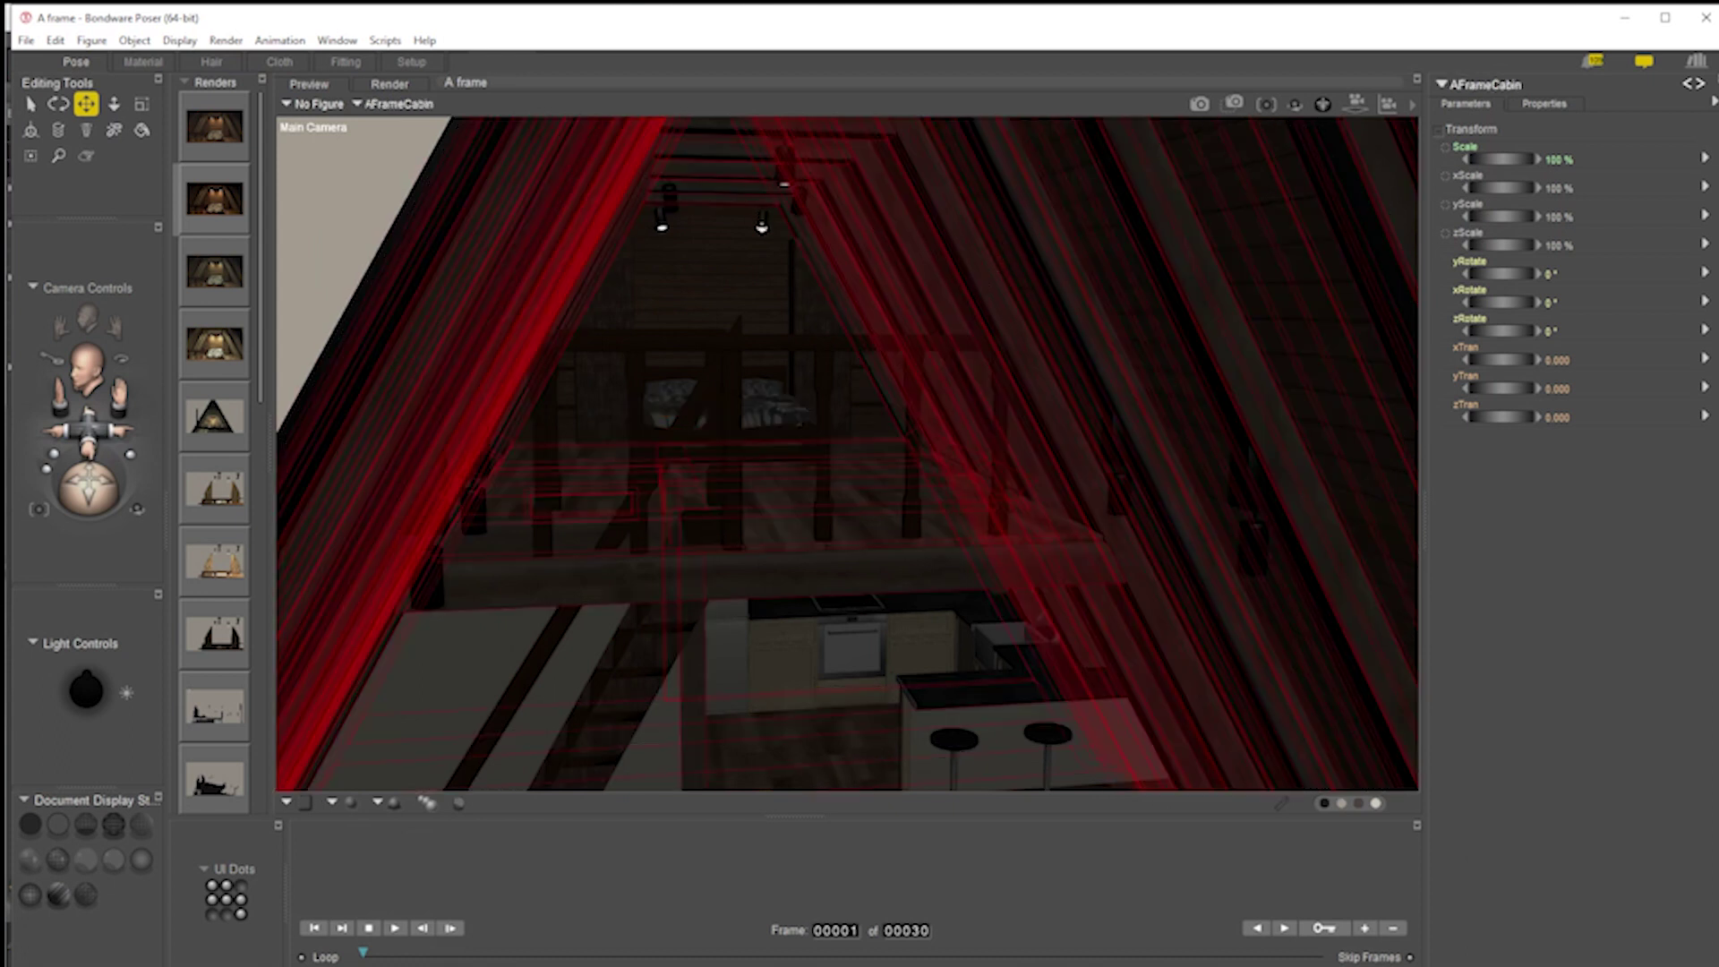
left_click(143, 61)
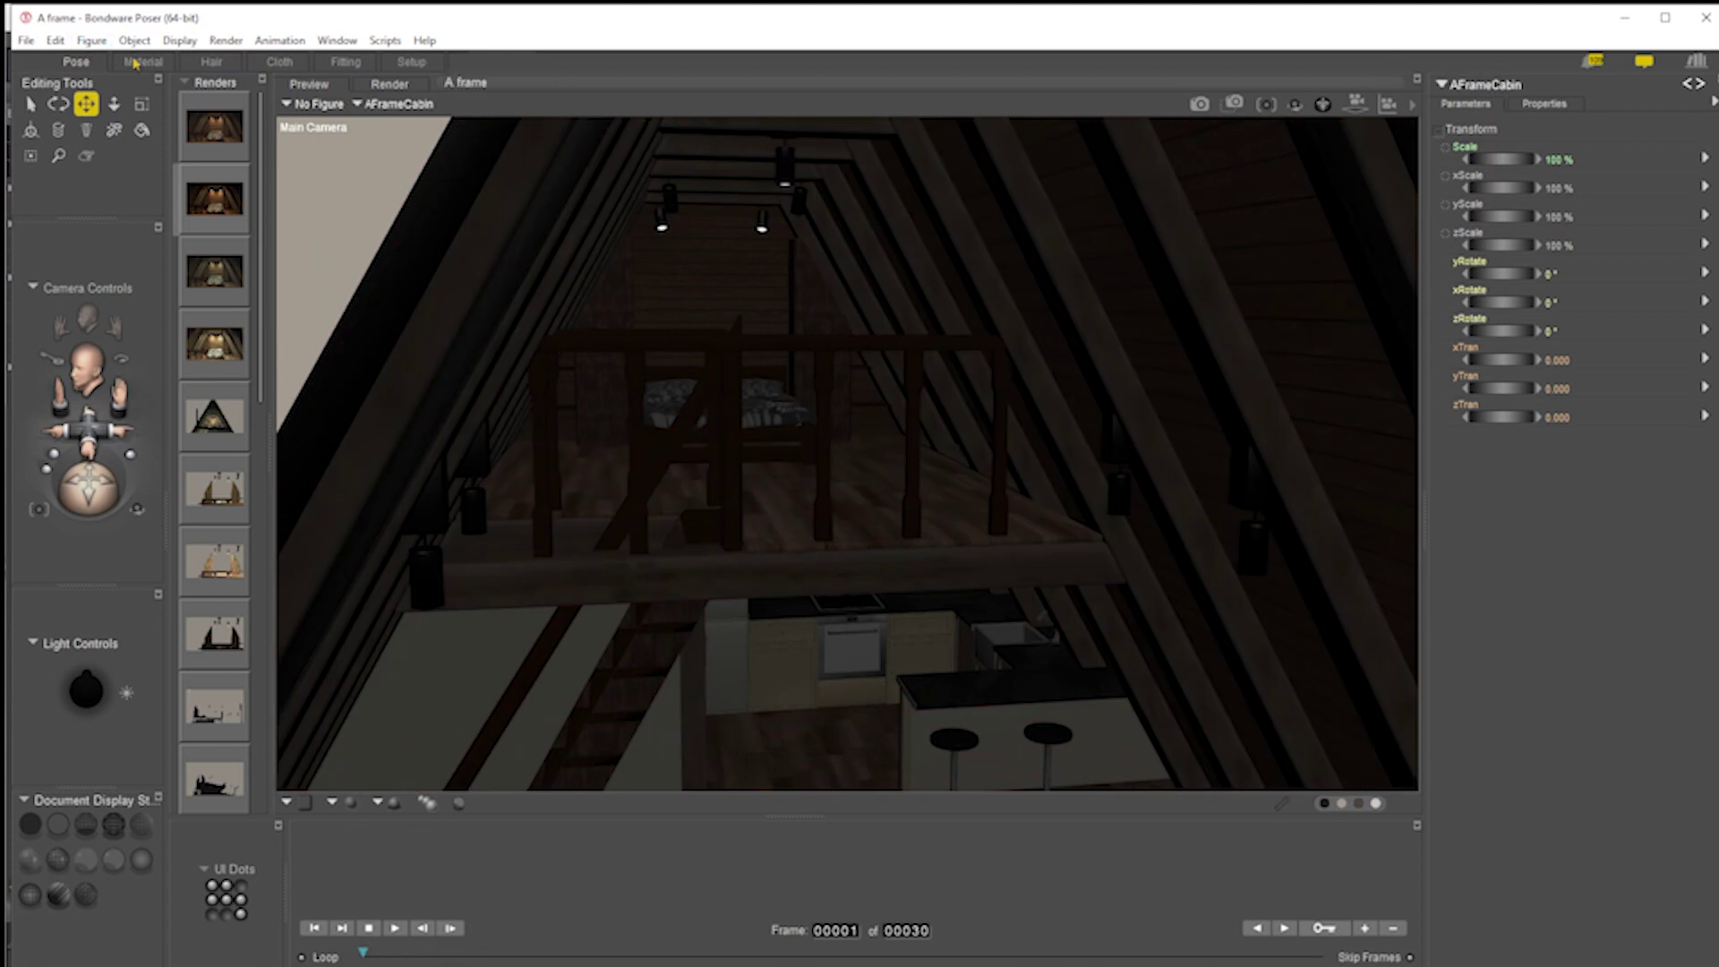
left_click(1190, 87)
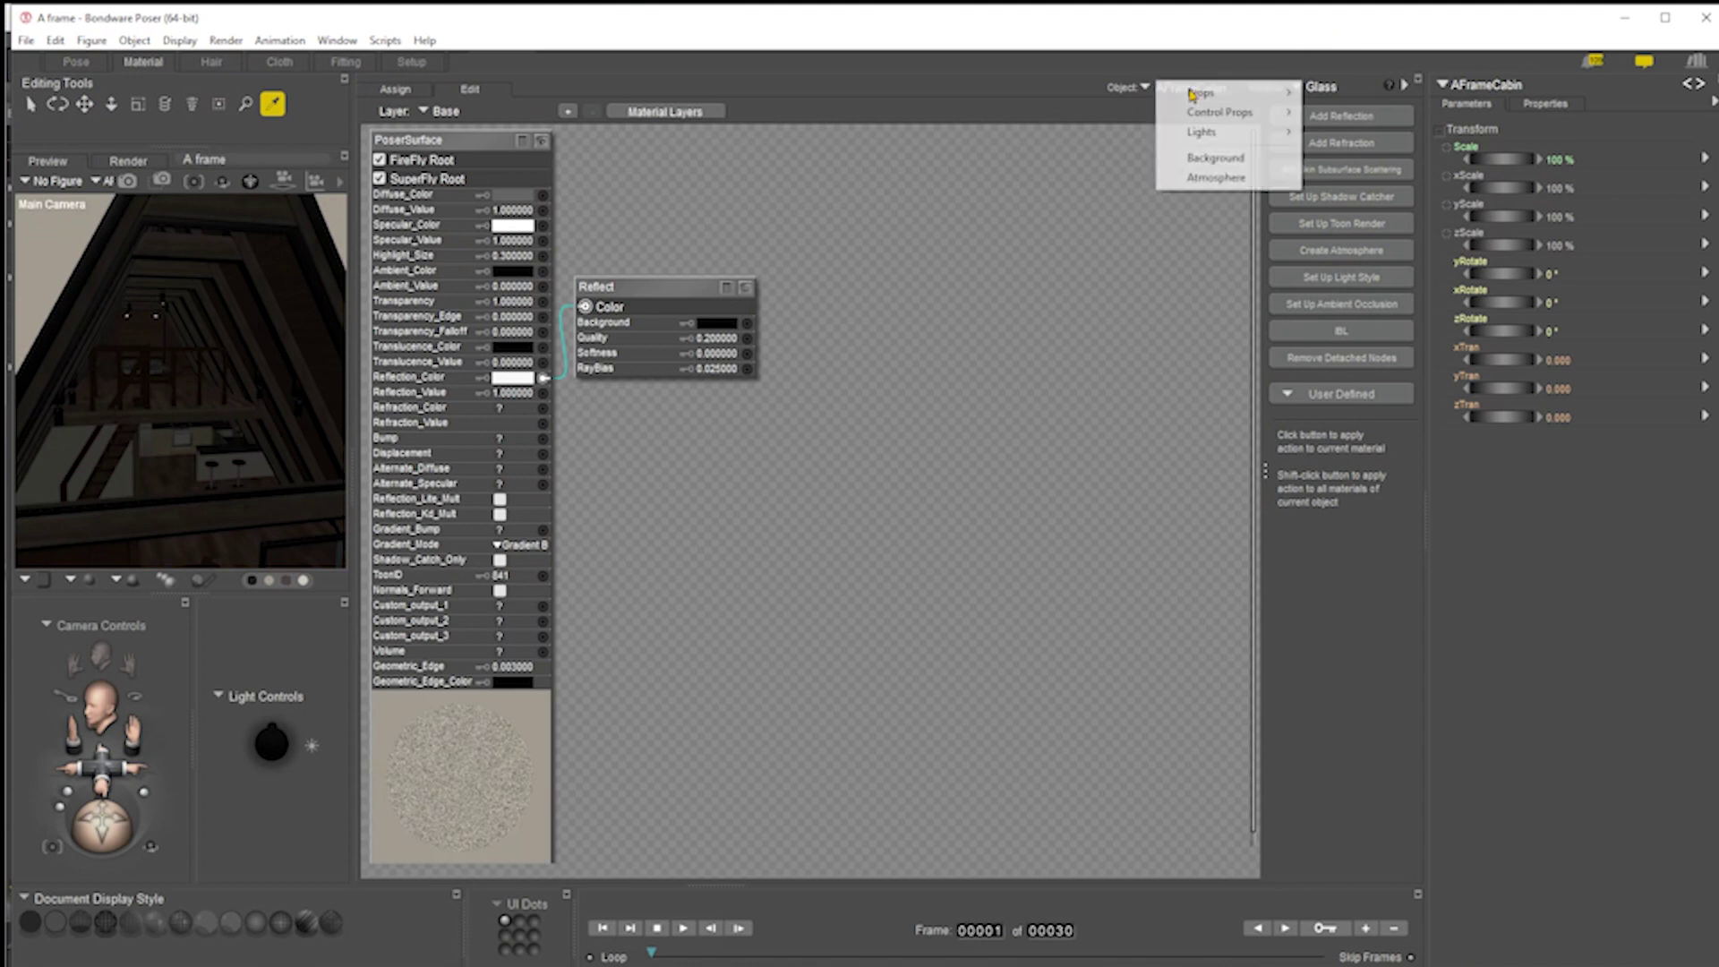
mouse_move(1224, 94)
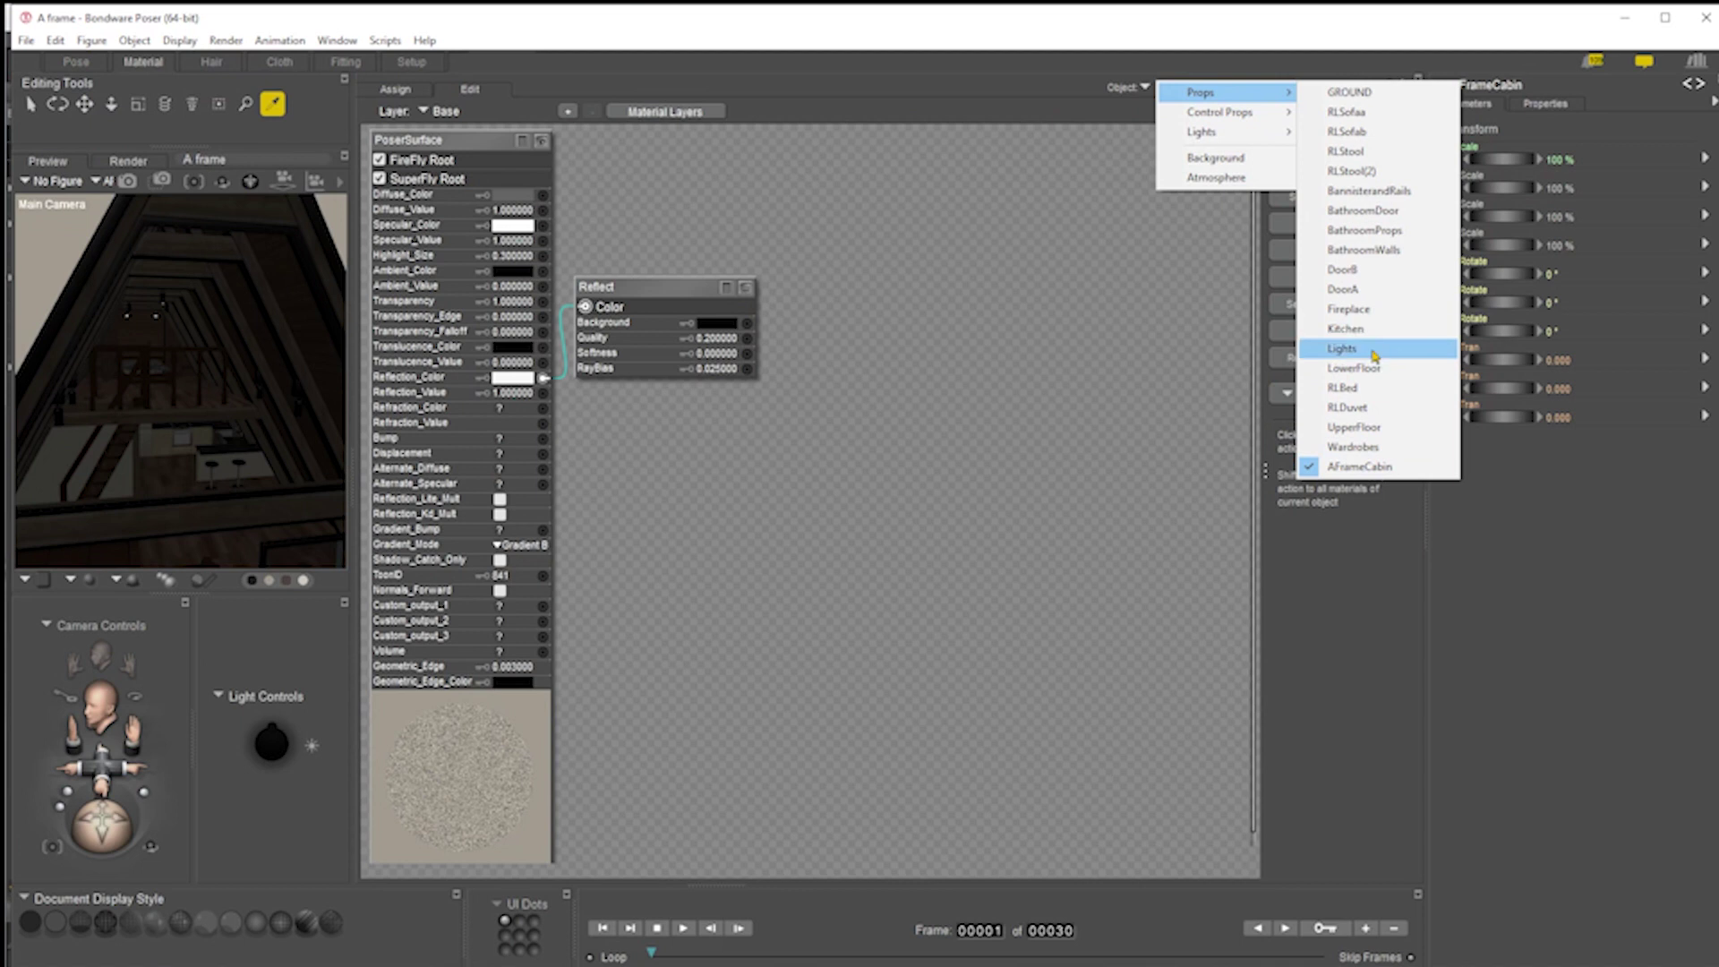
left_click(1341, 348)
left_click(1334, 91)
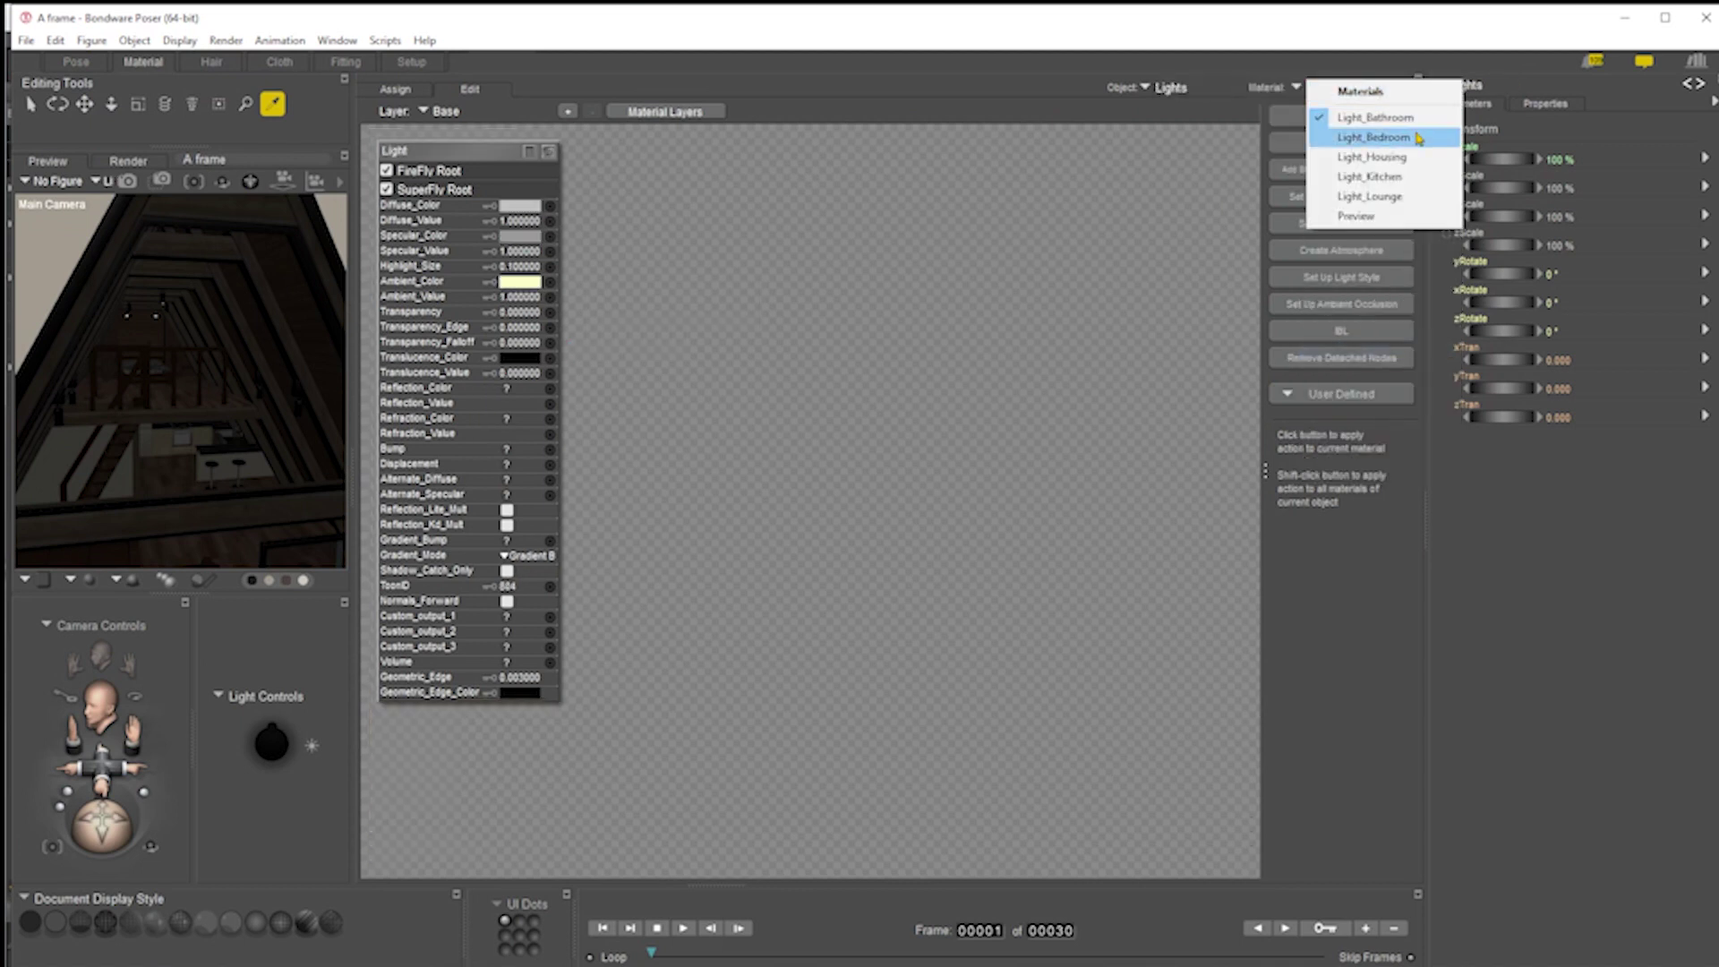
left_click(1361, 135)
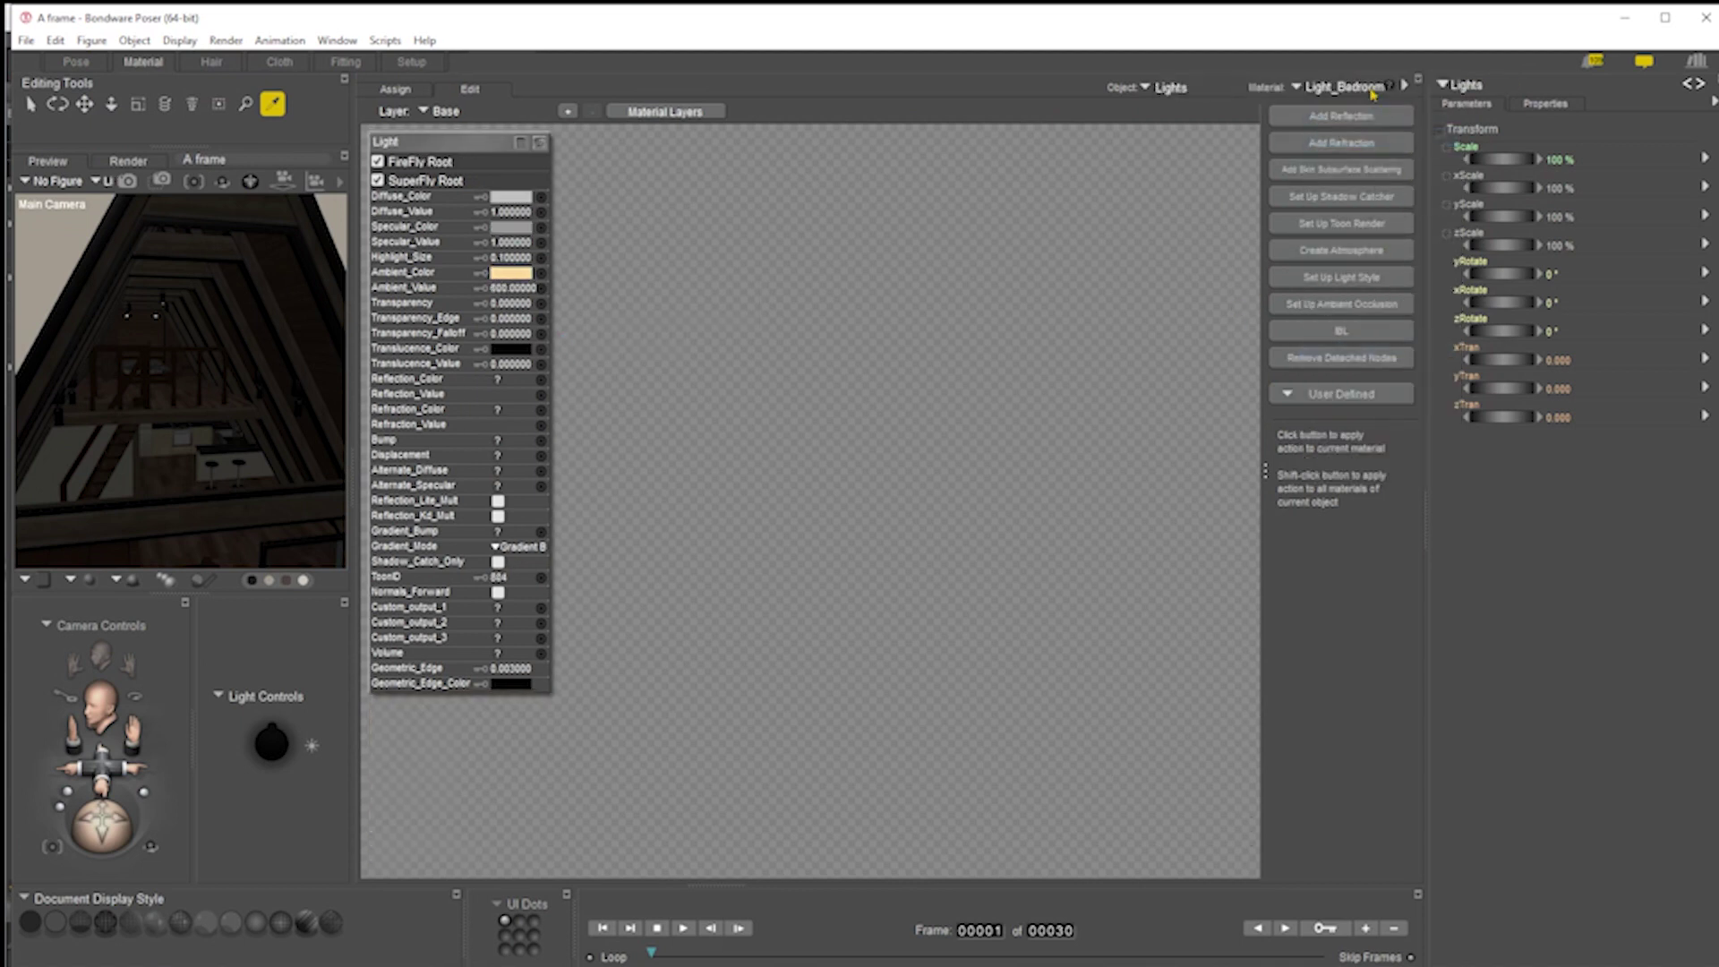
Store Light_Bedroom's Ambient_Color (RGB 255, 217, 151) as a custom color in the system color picker
left_click(510, 274)
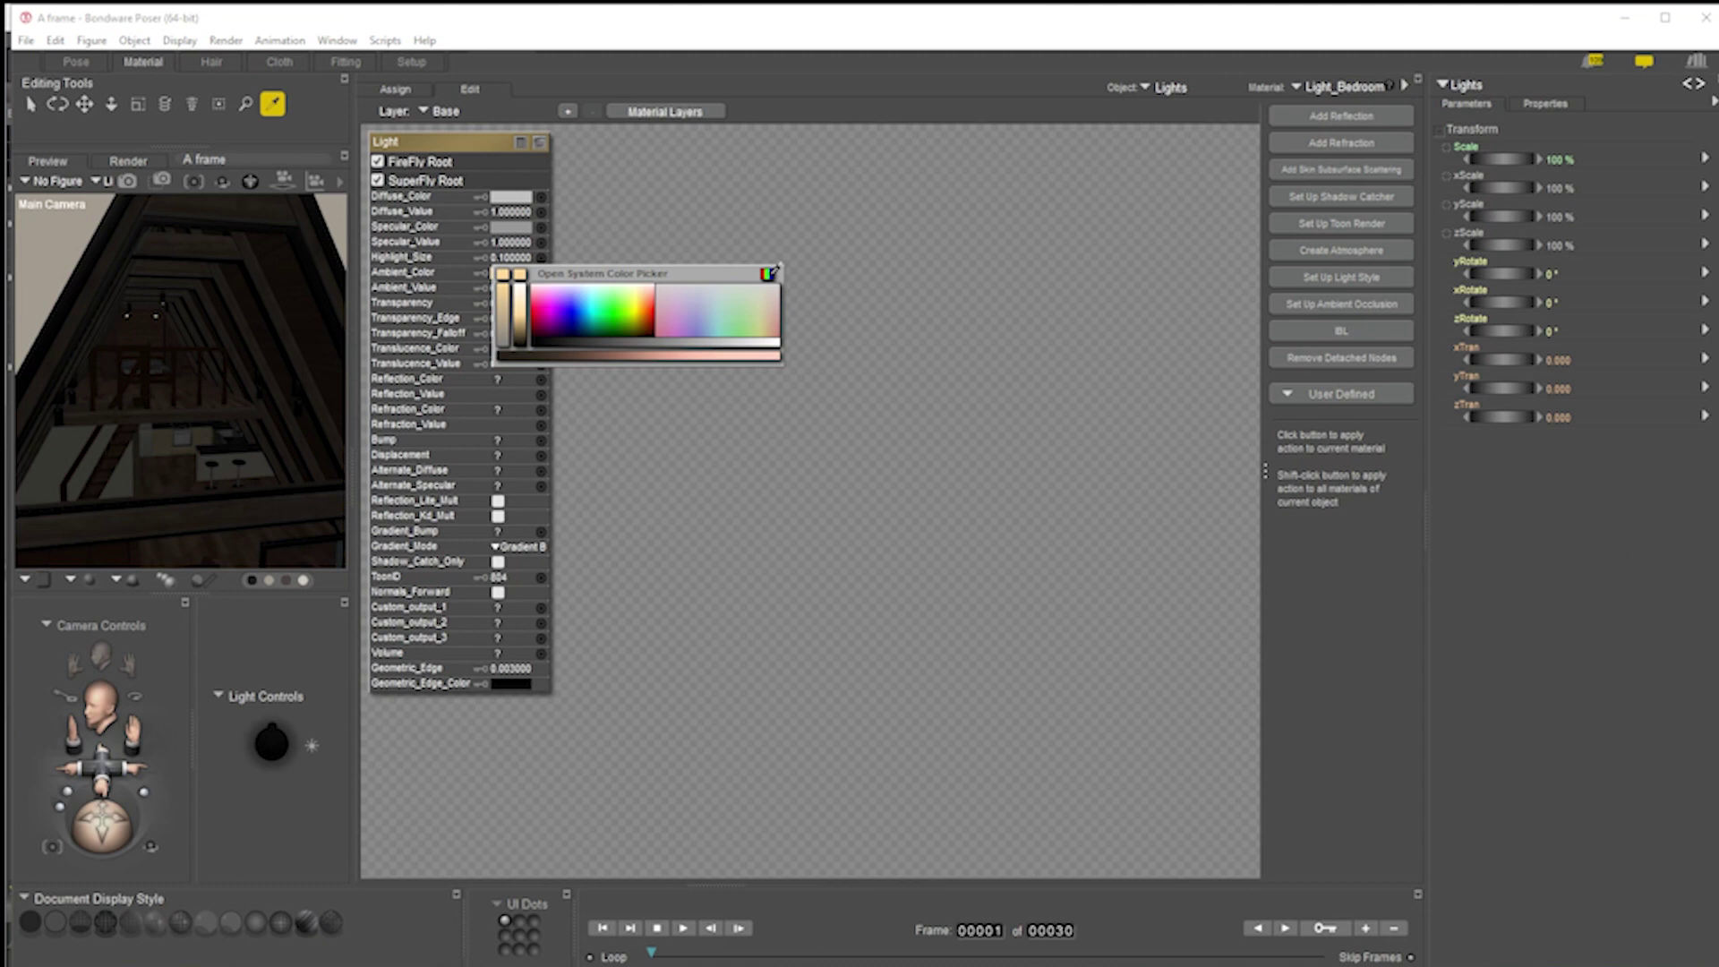
left_click(769, 273)
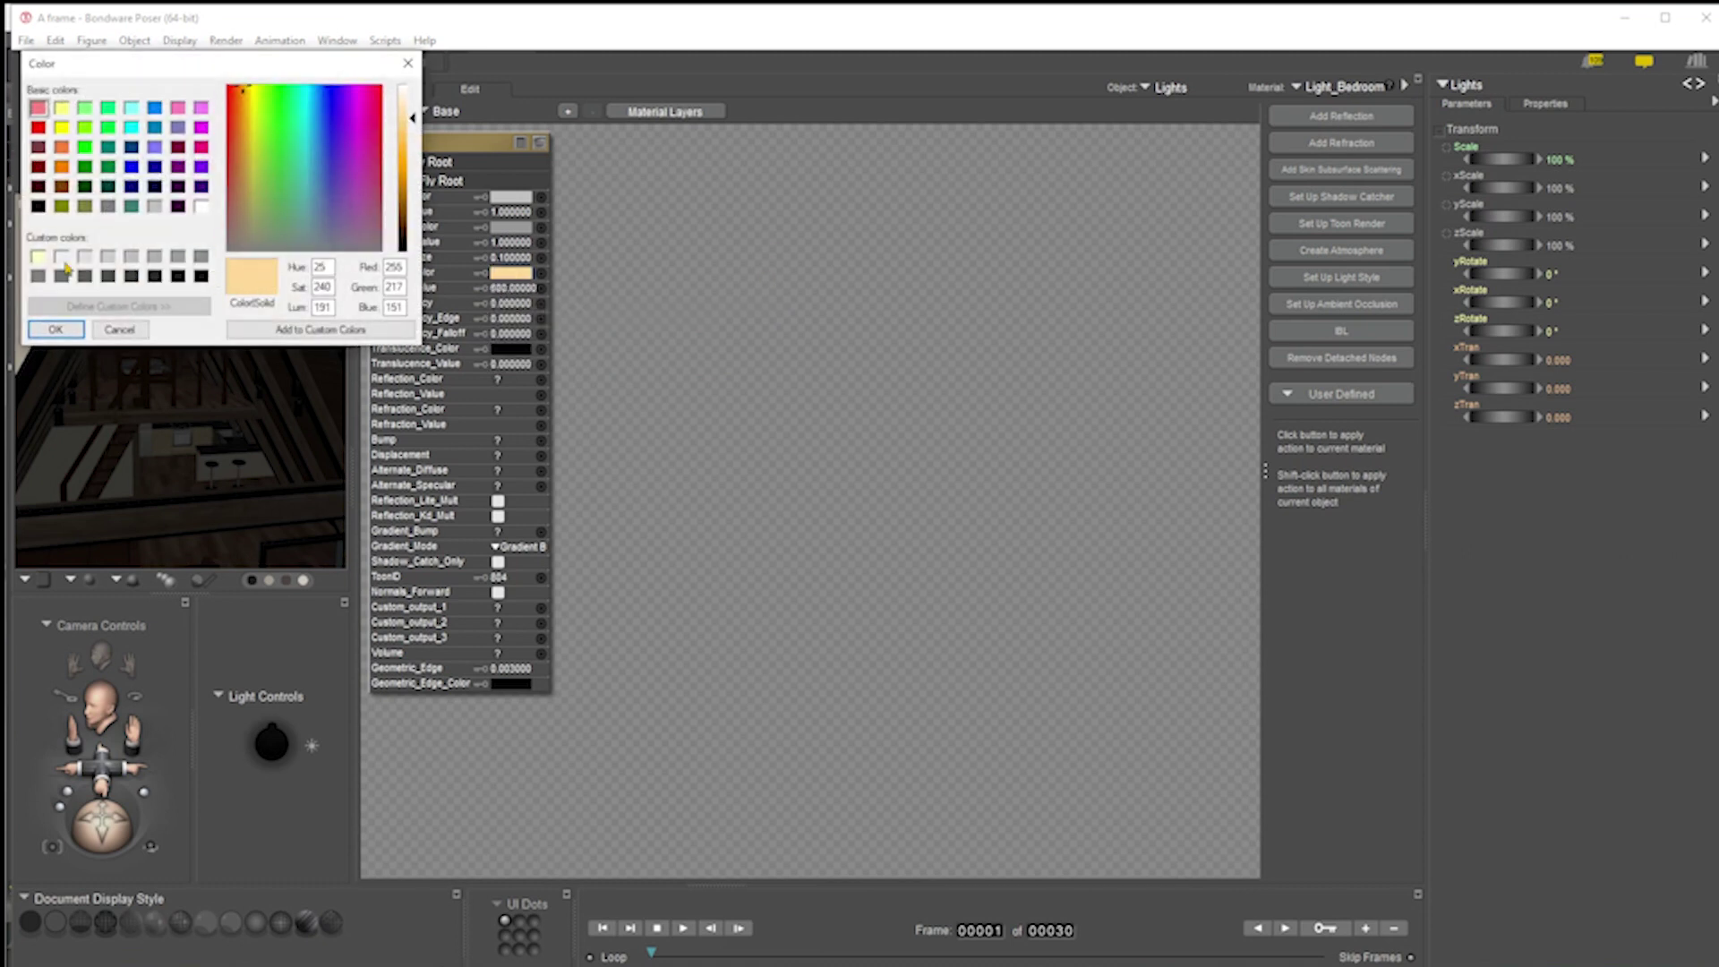
left_click(292, 331)
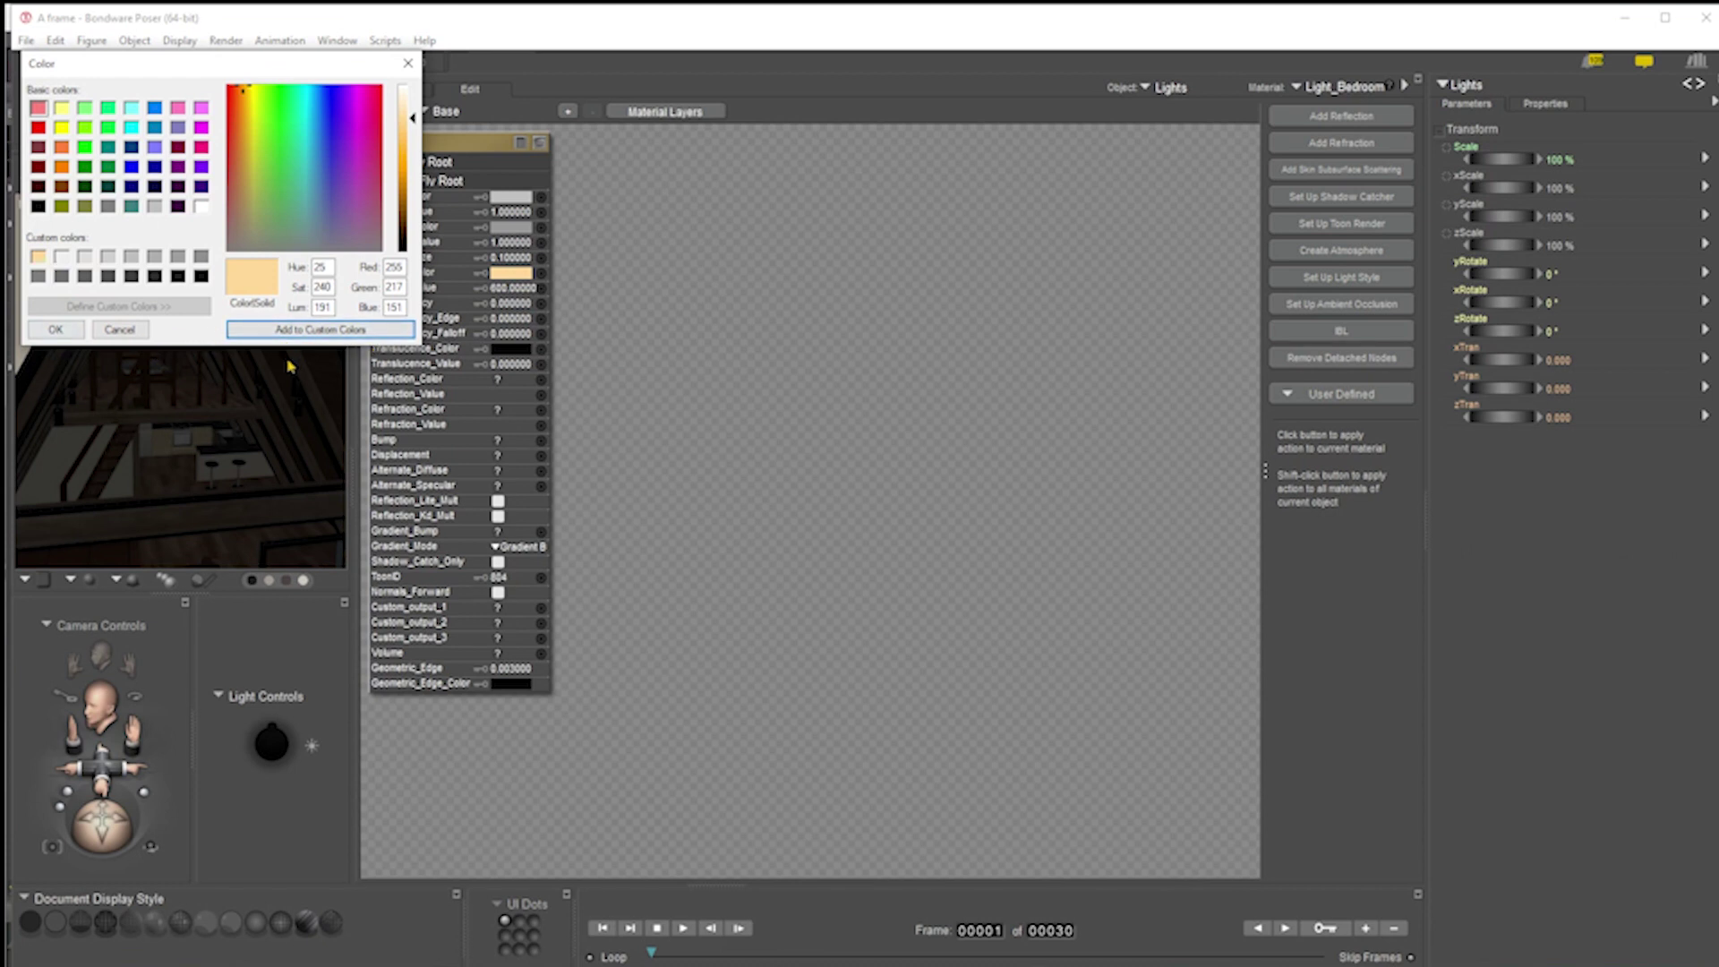
left_click(56, 330)
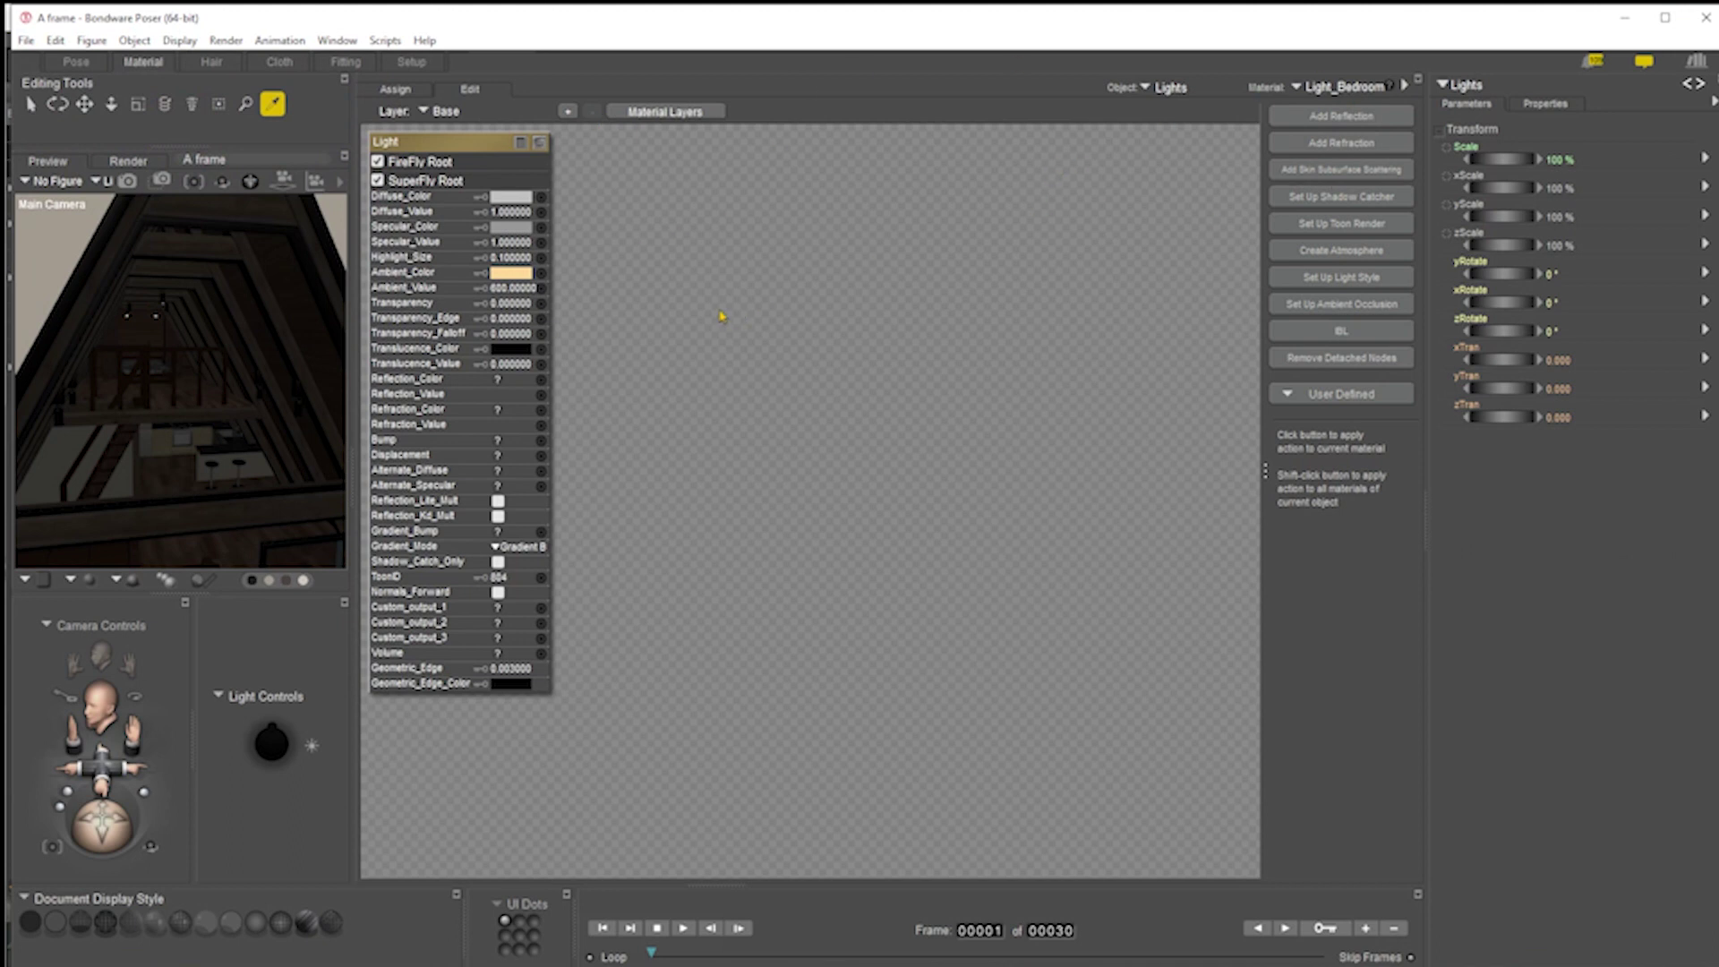
Set the Ambient_Value of the Light_Bathroom material to 600, moving the render window out of the way
left_click(1328, 86)
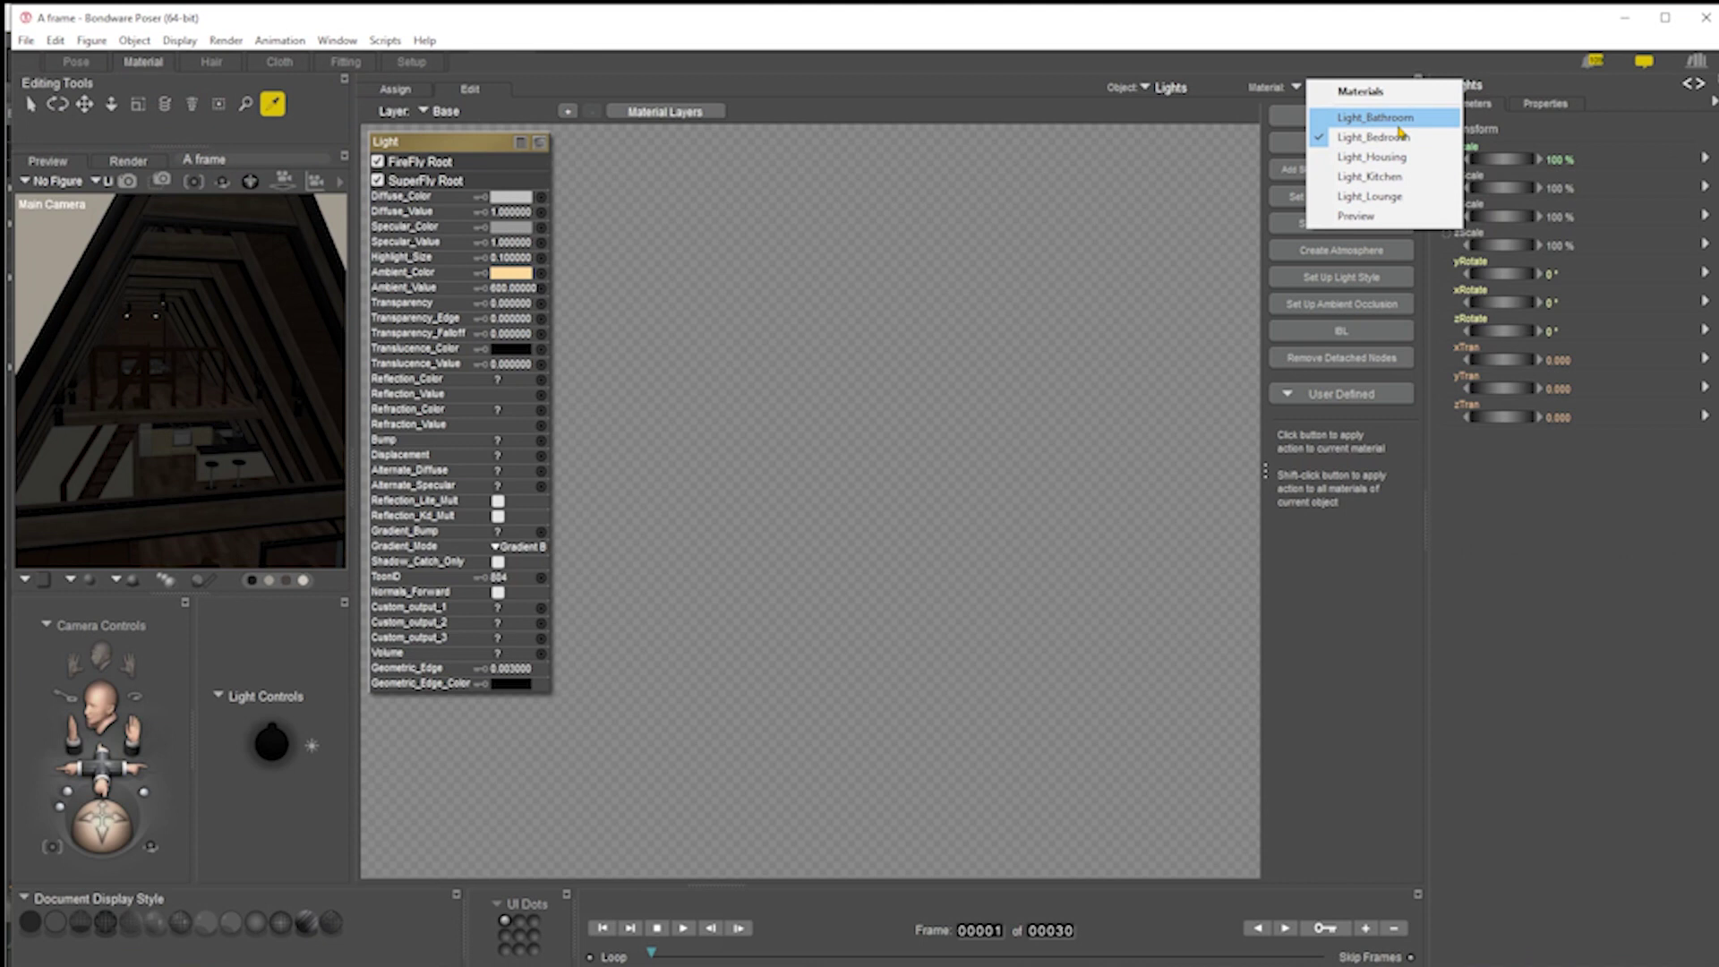
left_click(1392, 119)
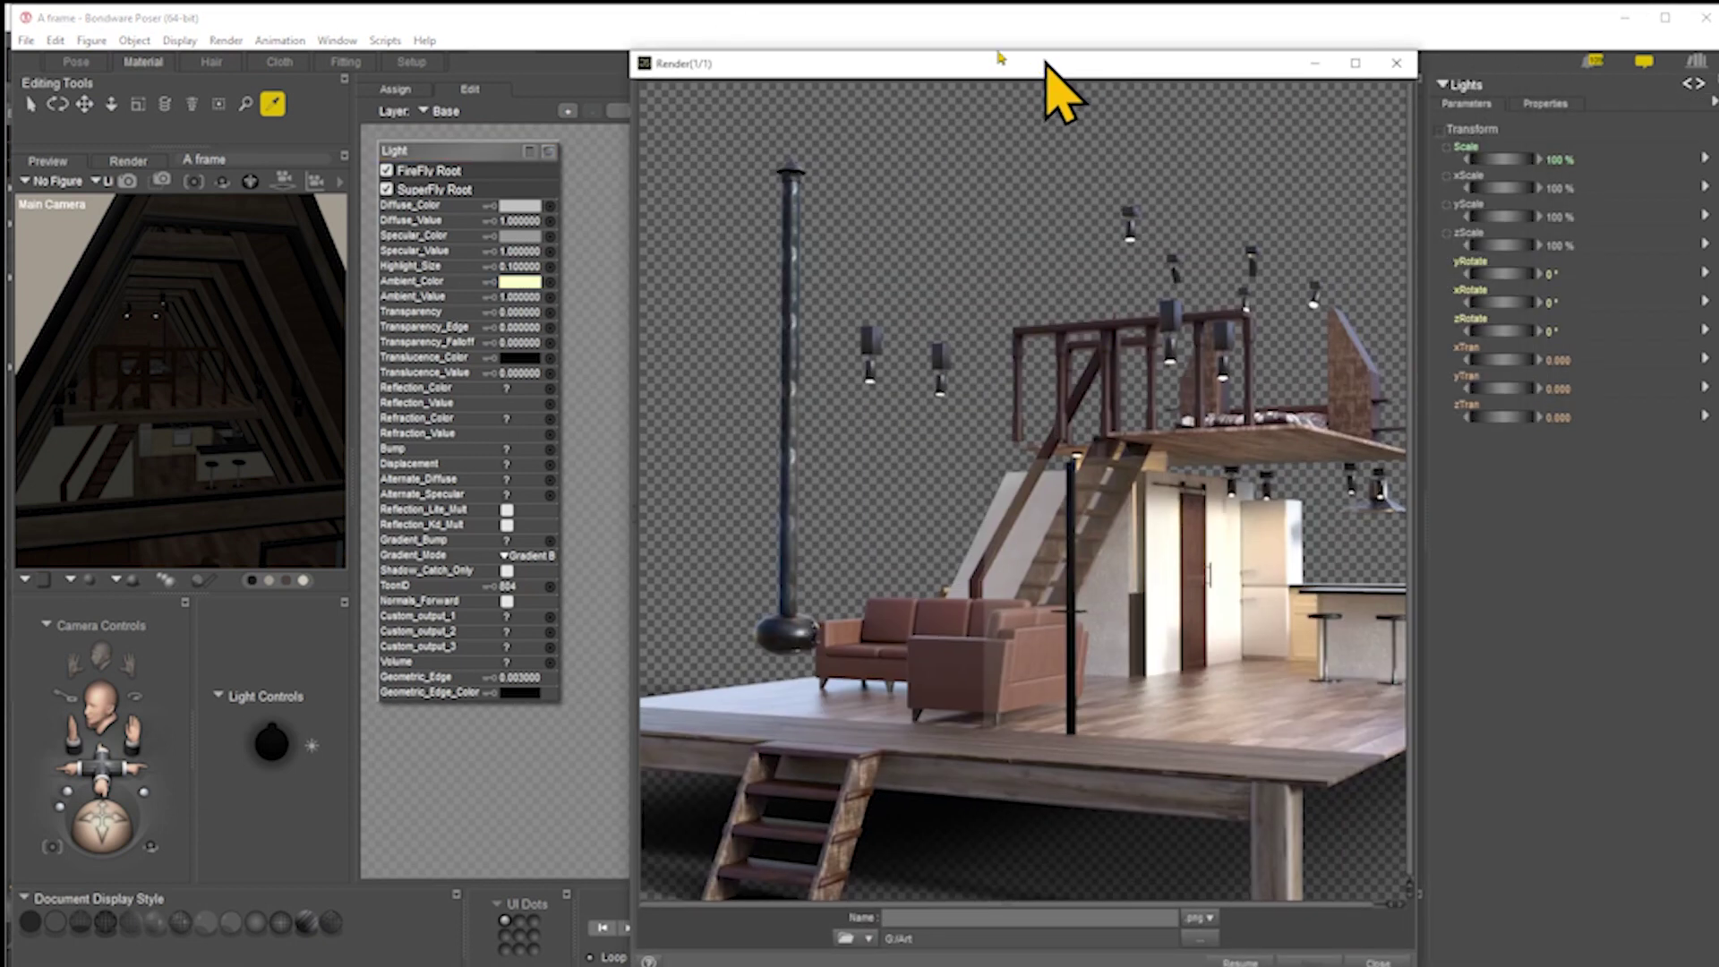
left_click_drag(999, 55, 923, 41)
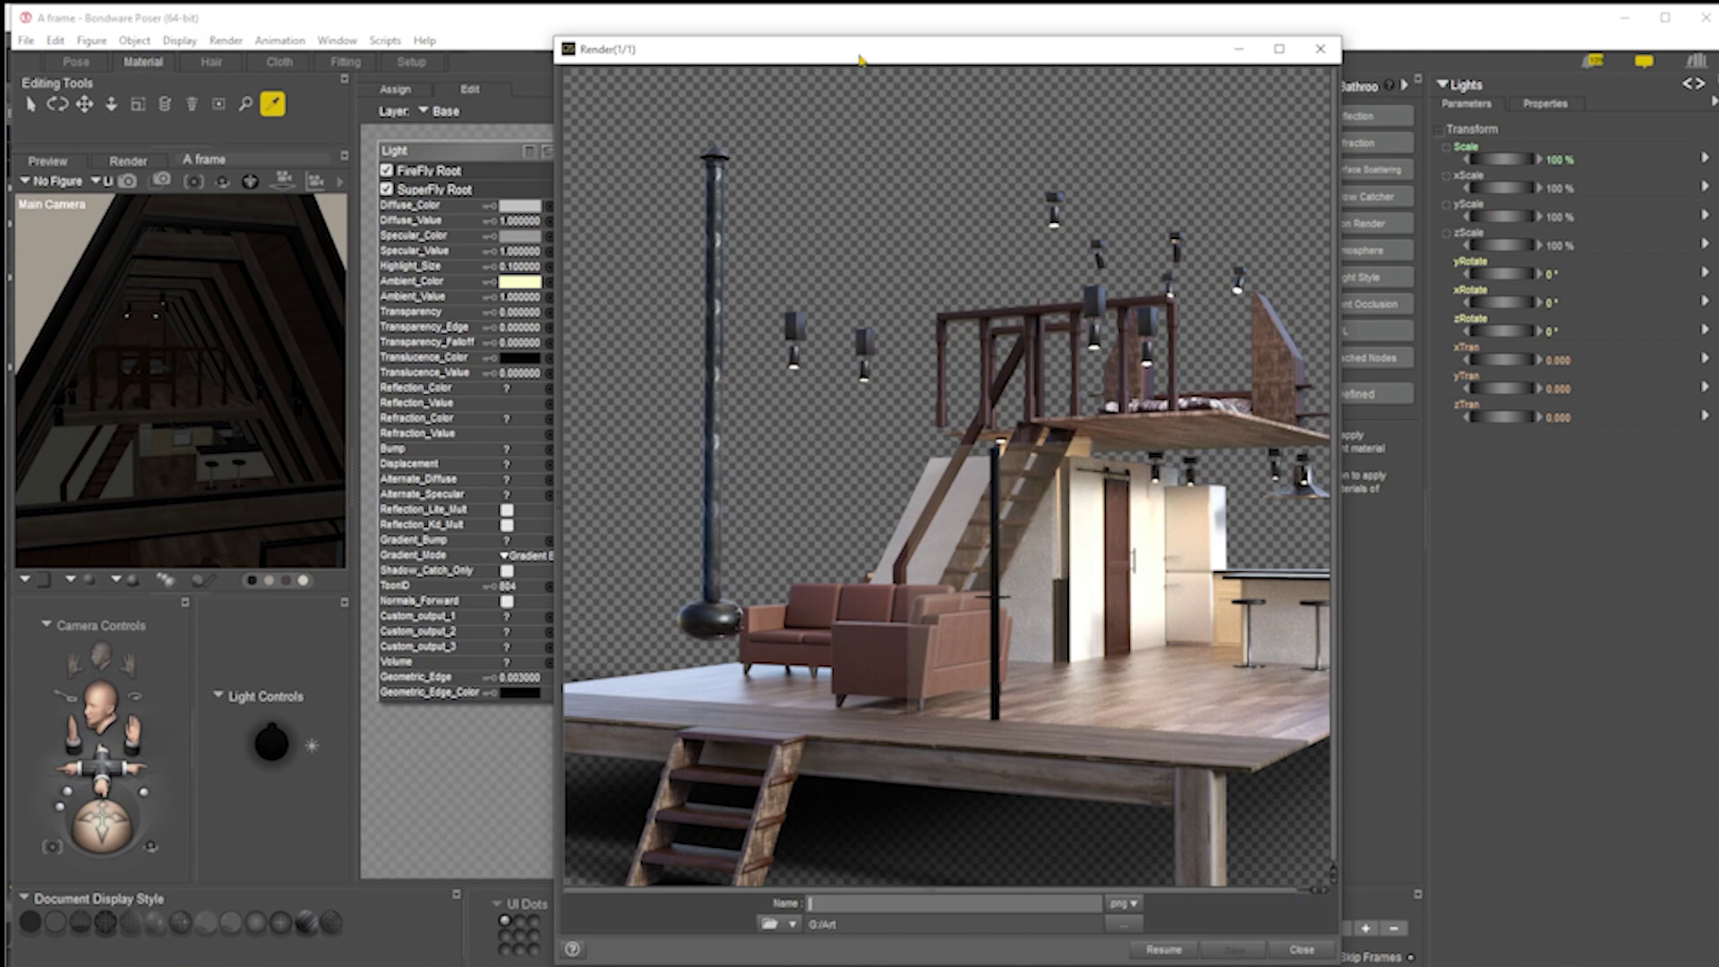
left_click_drag(859, 57, 1718, 82)
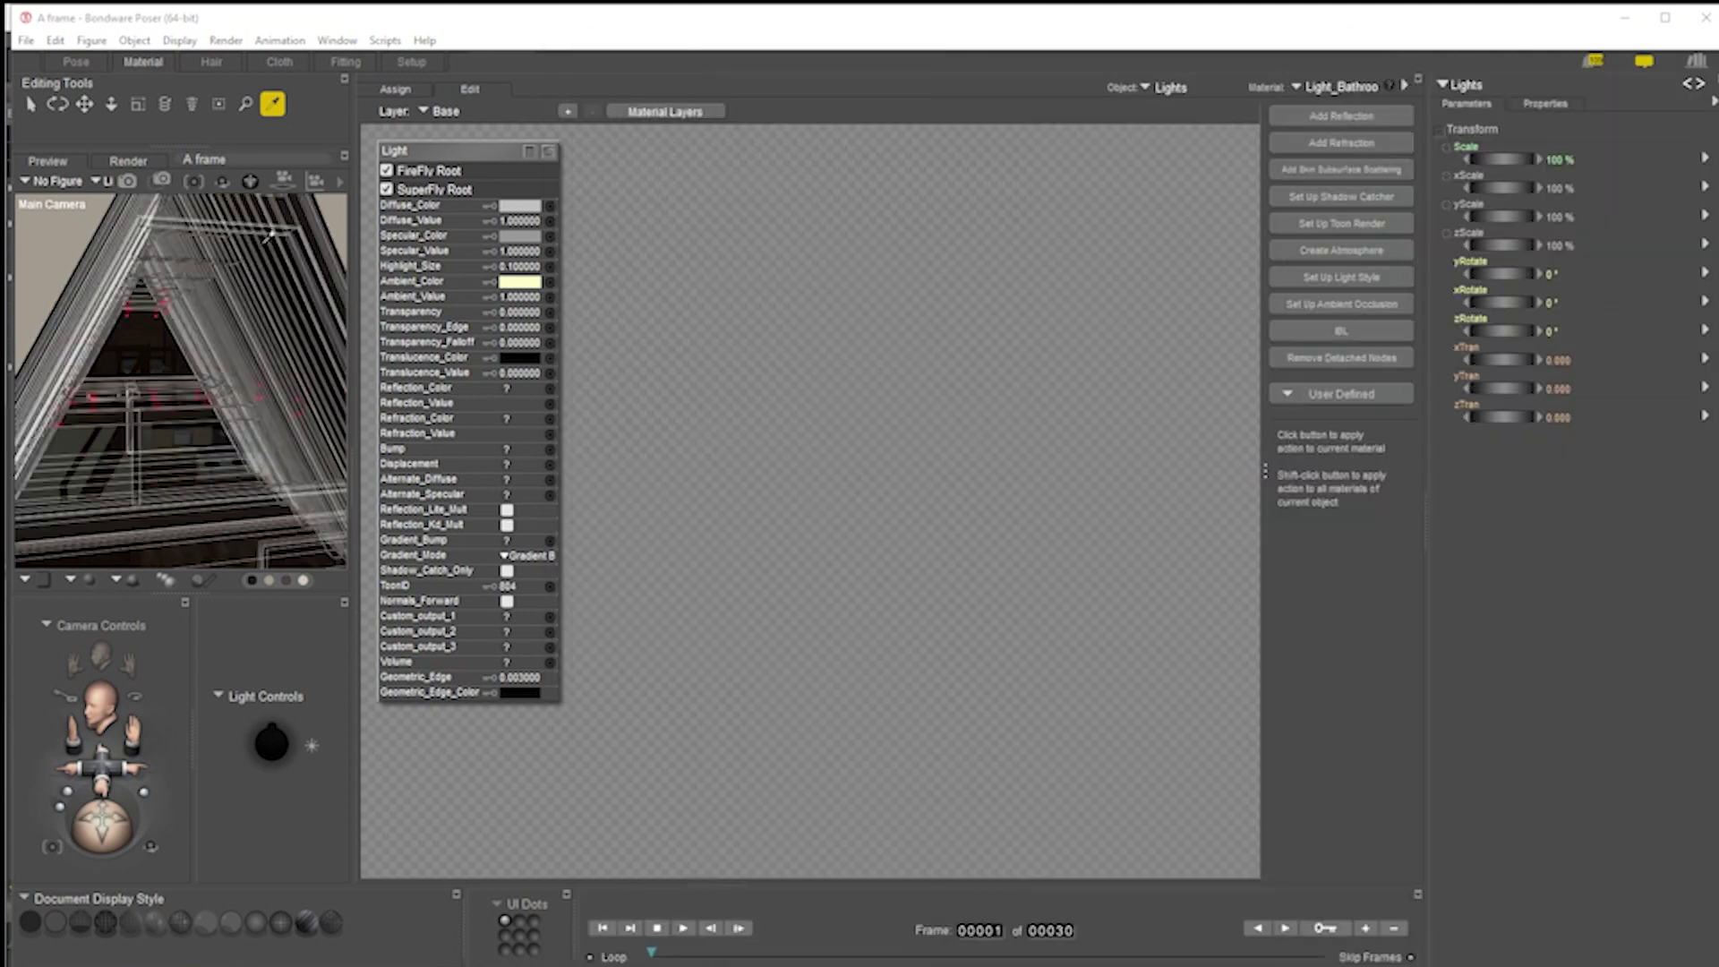
left_click(530, 298)
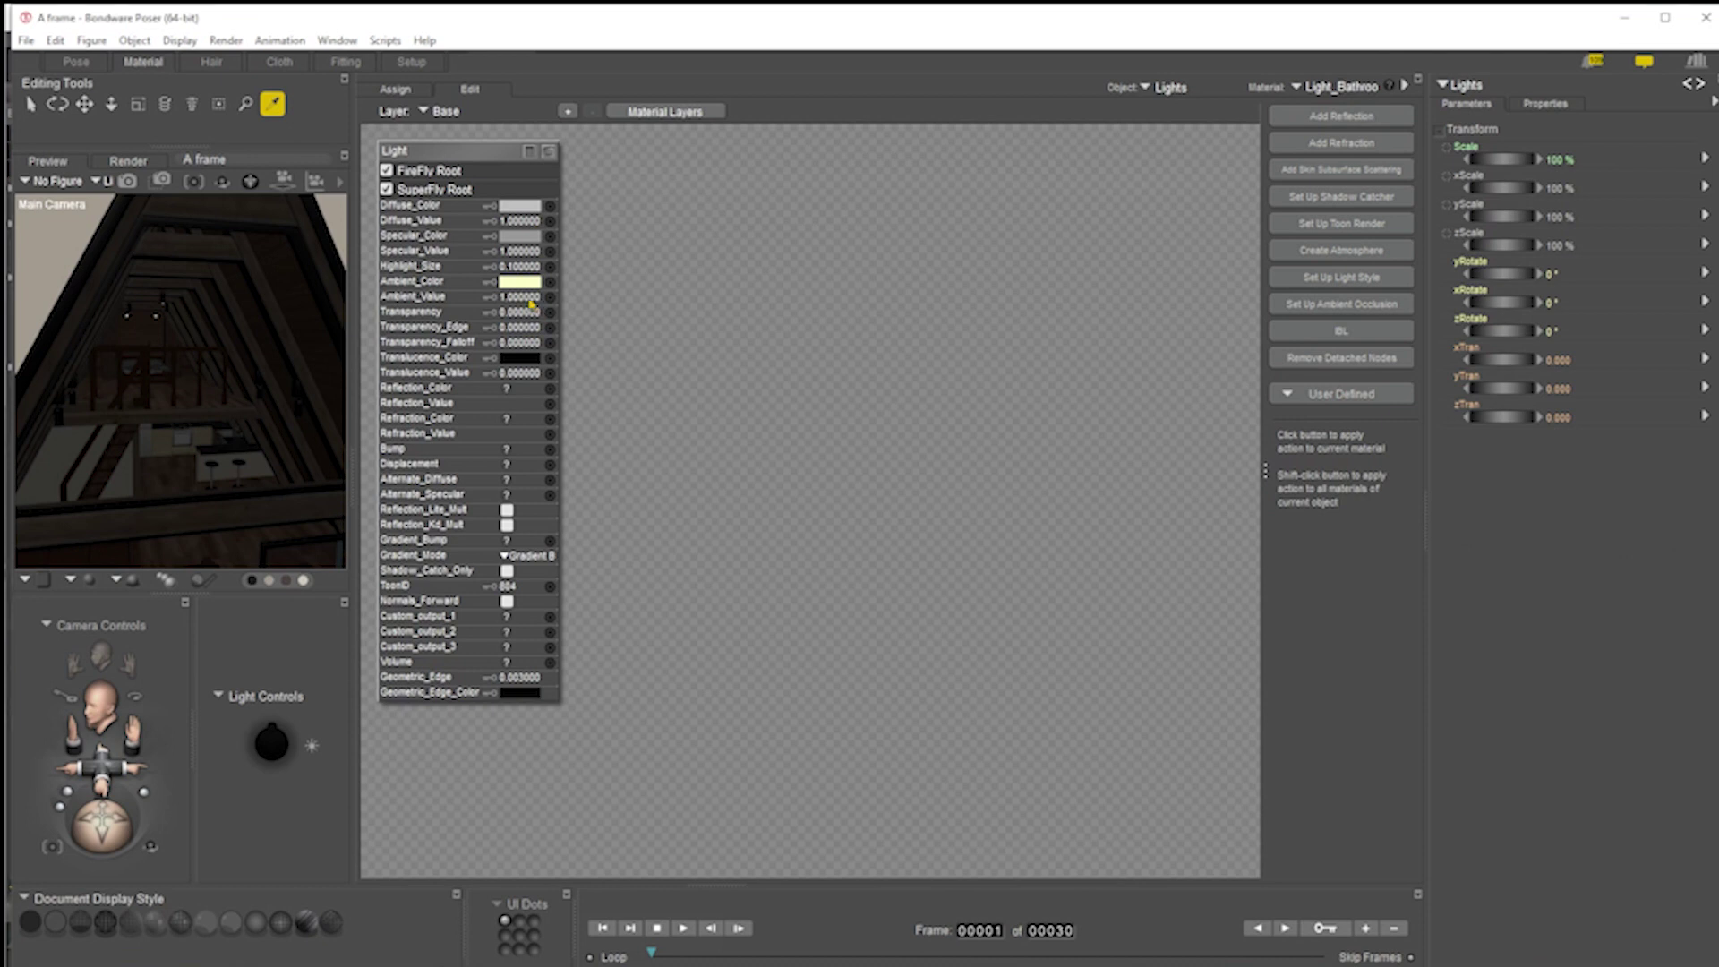
type("600")
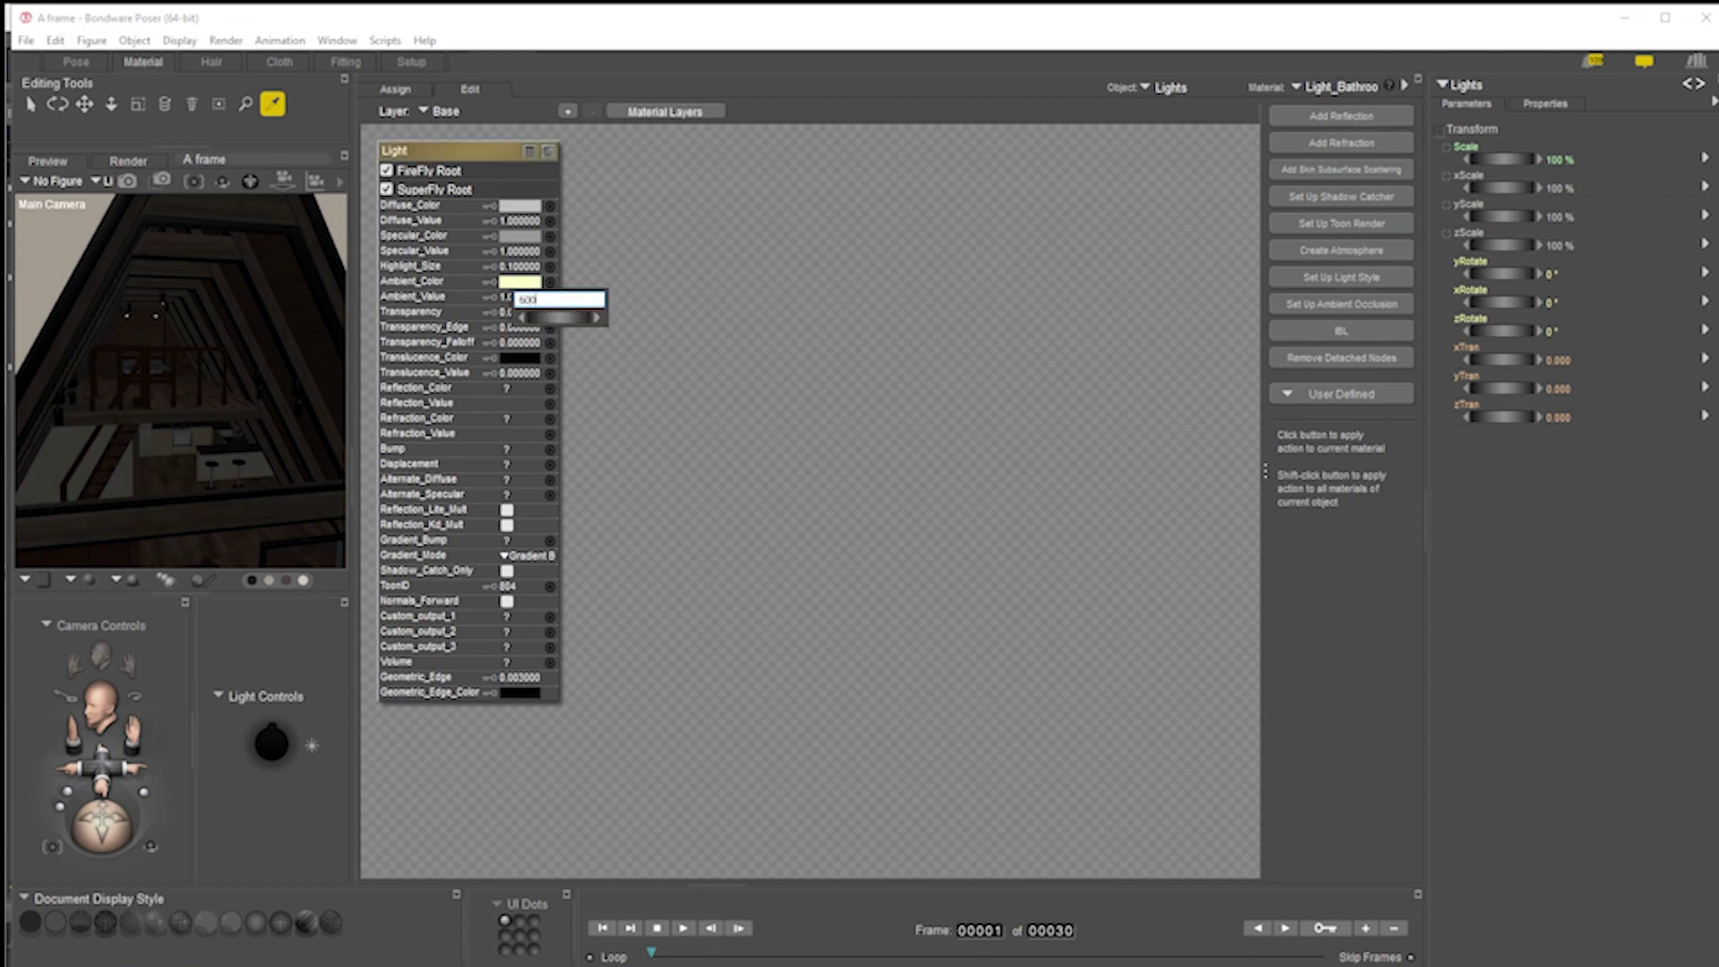
key("Return")
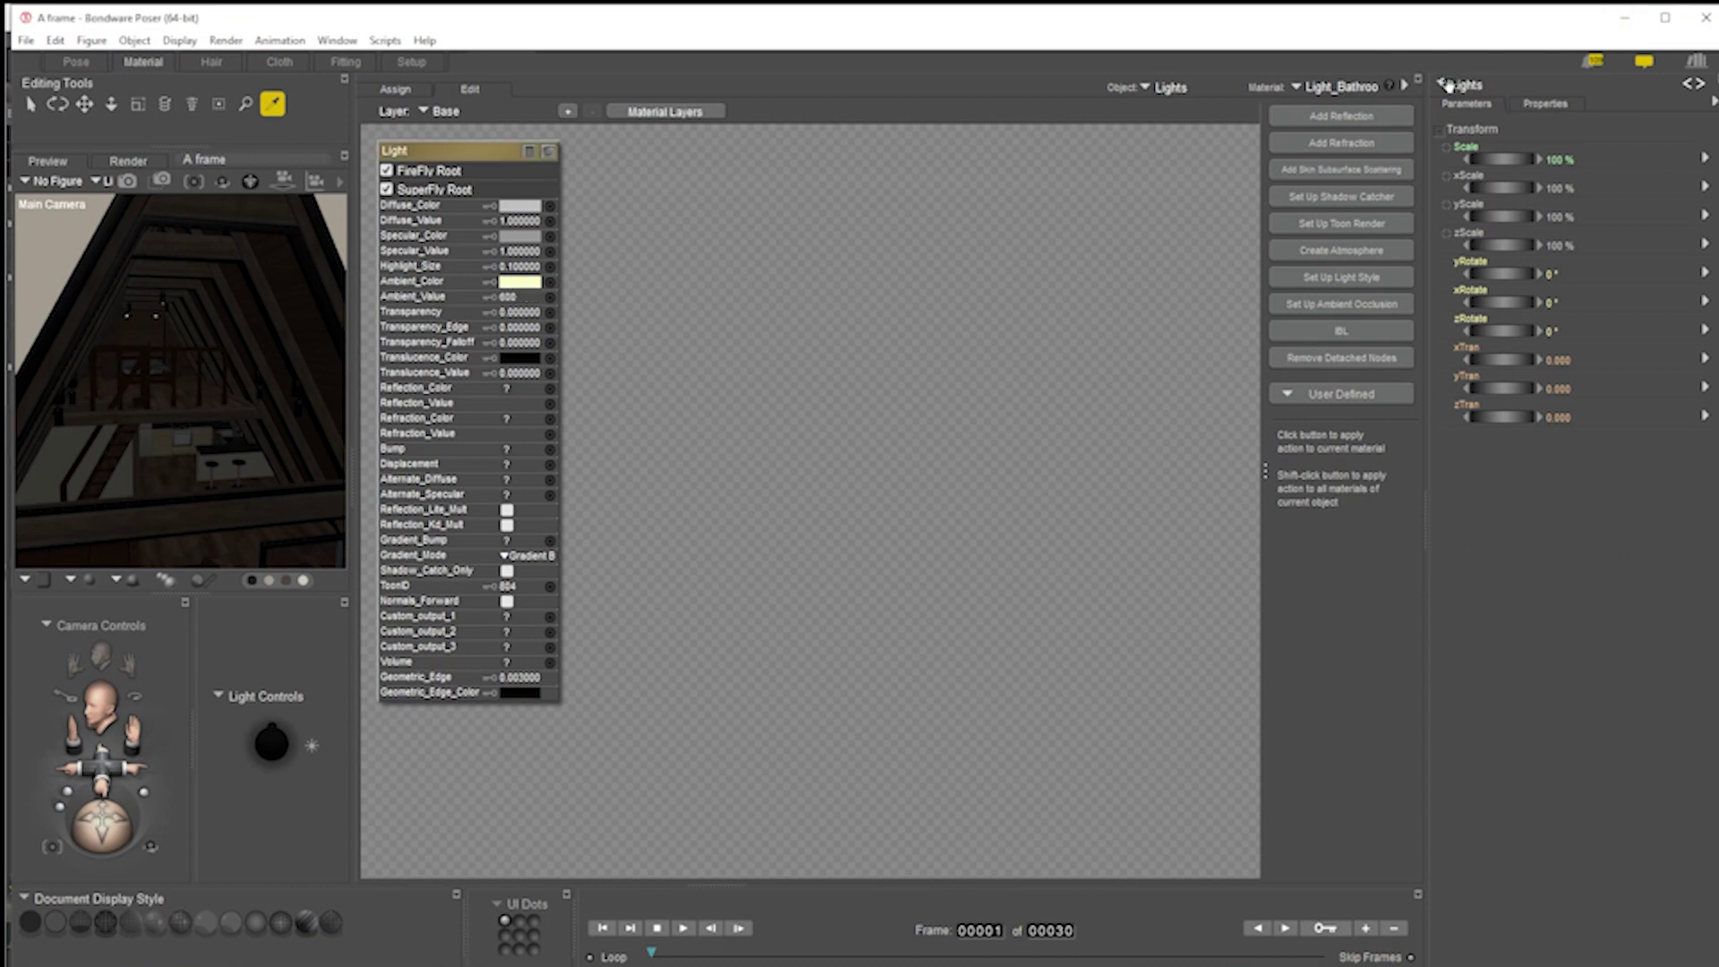
Set the Ambient_Value of the Light_Kitchen material to 700
left_click(1318, 92)
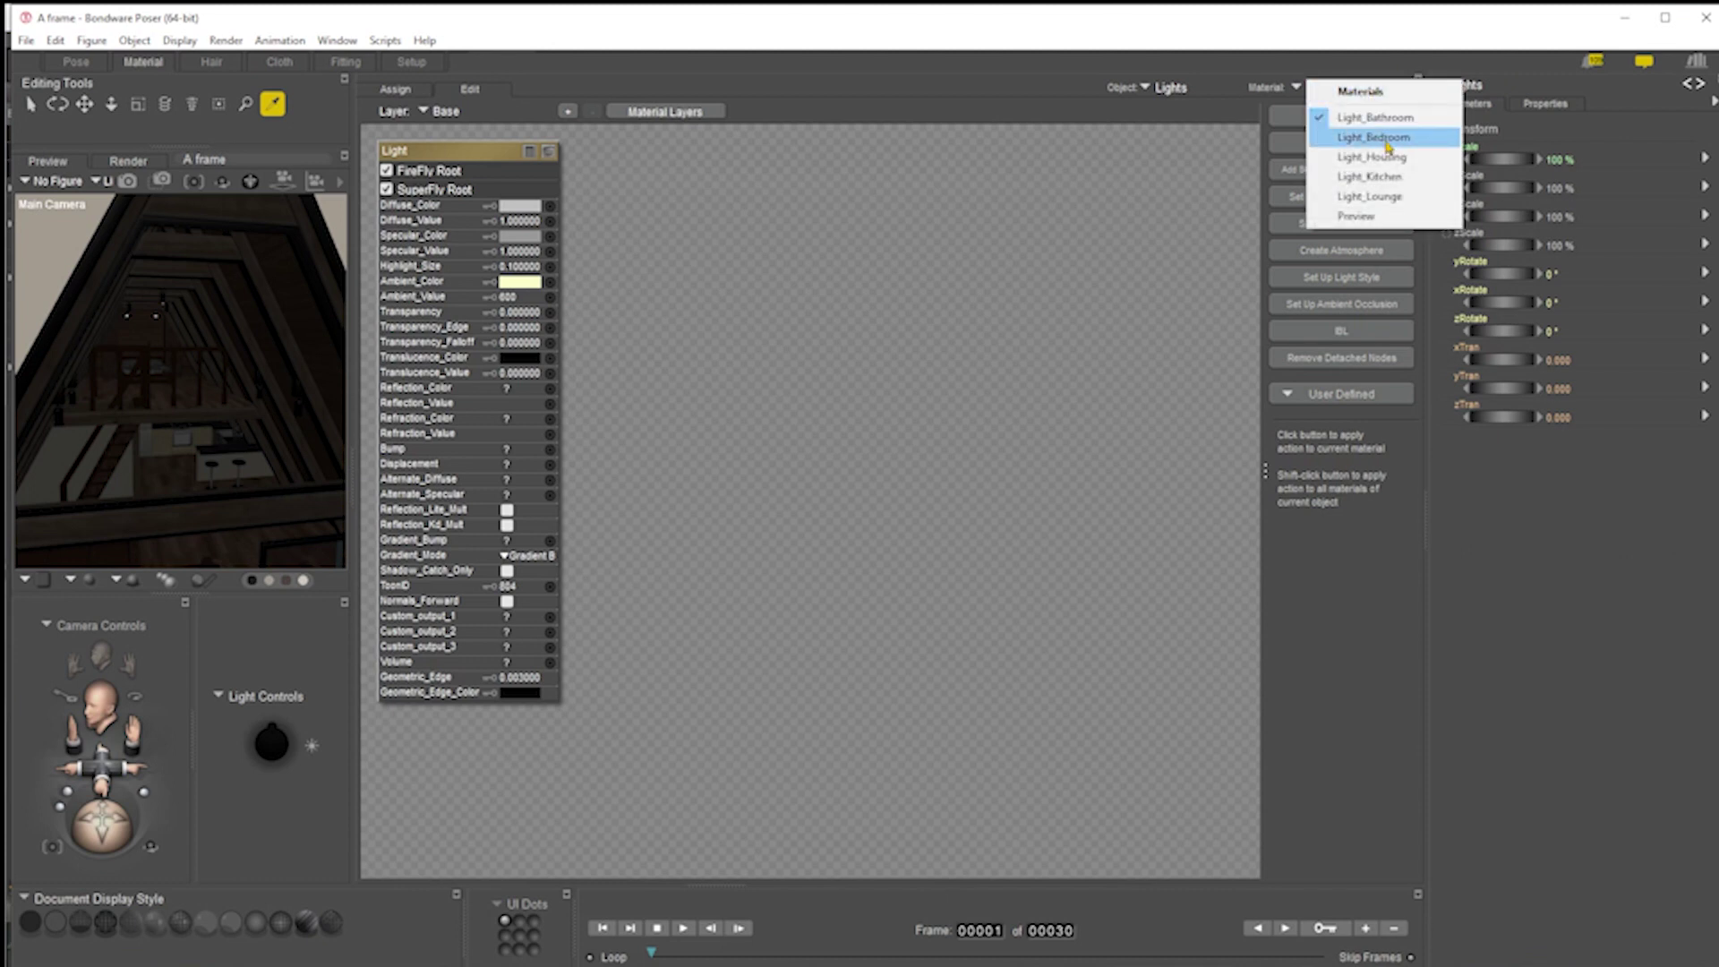
left_click(1379, 177)
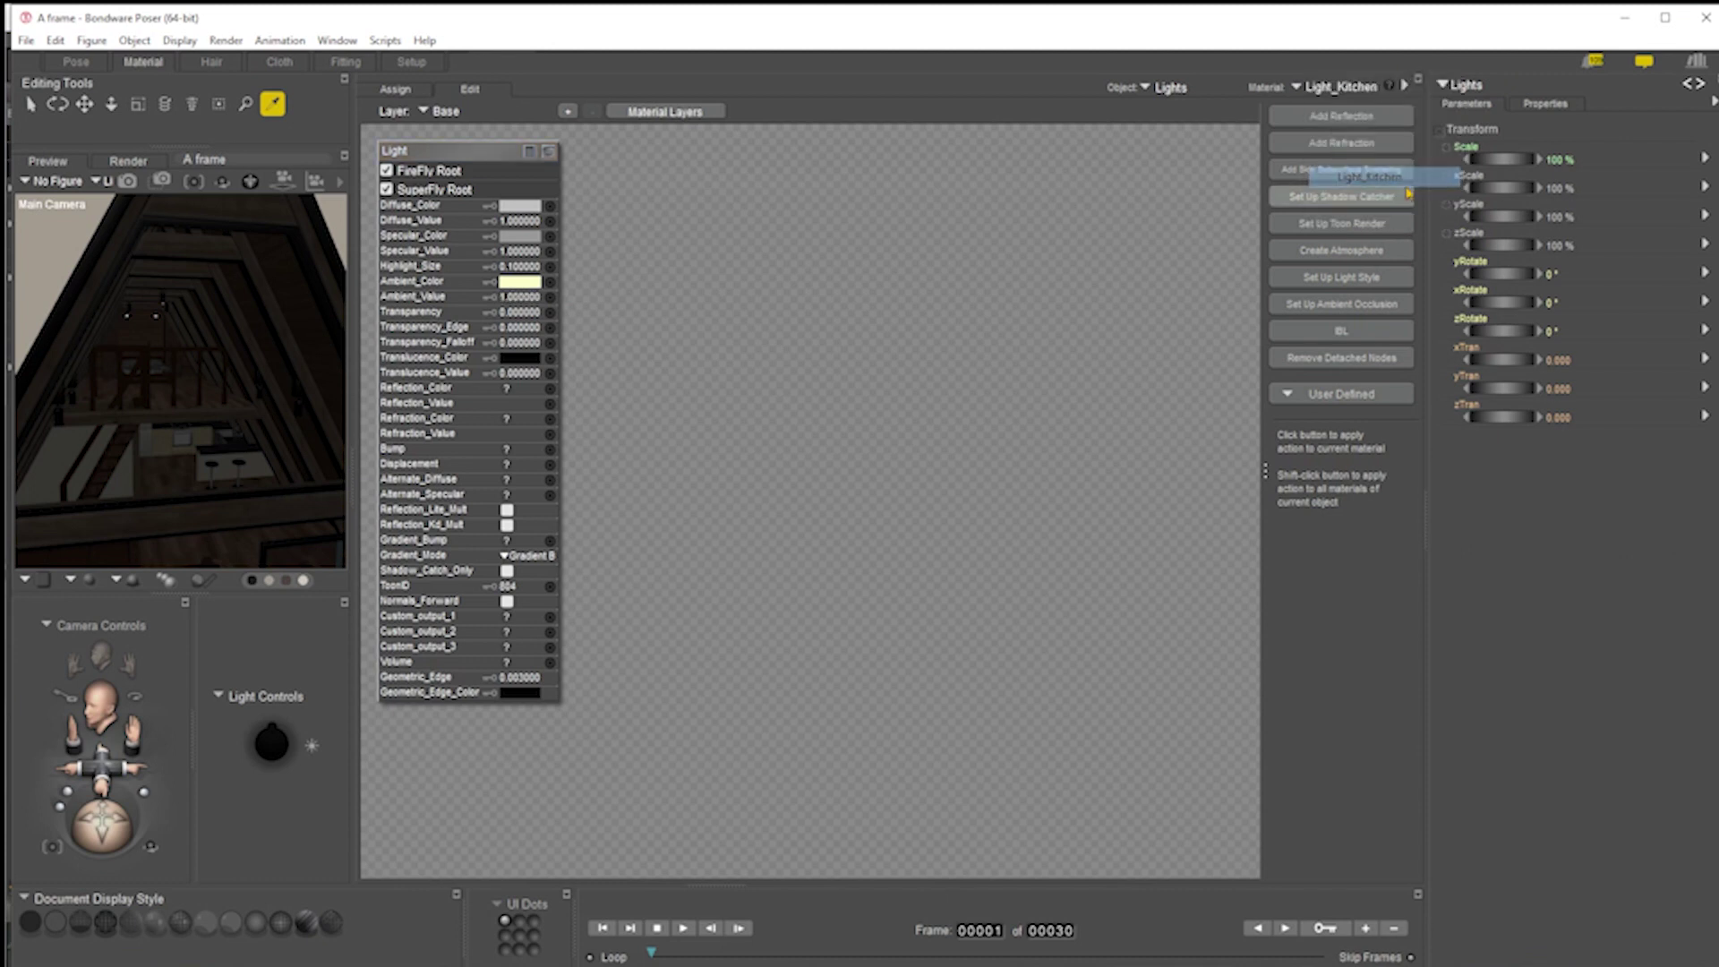
left_click(514, 299)
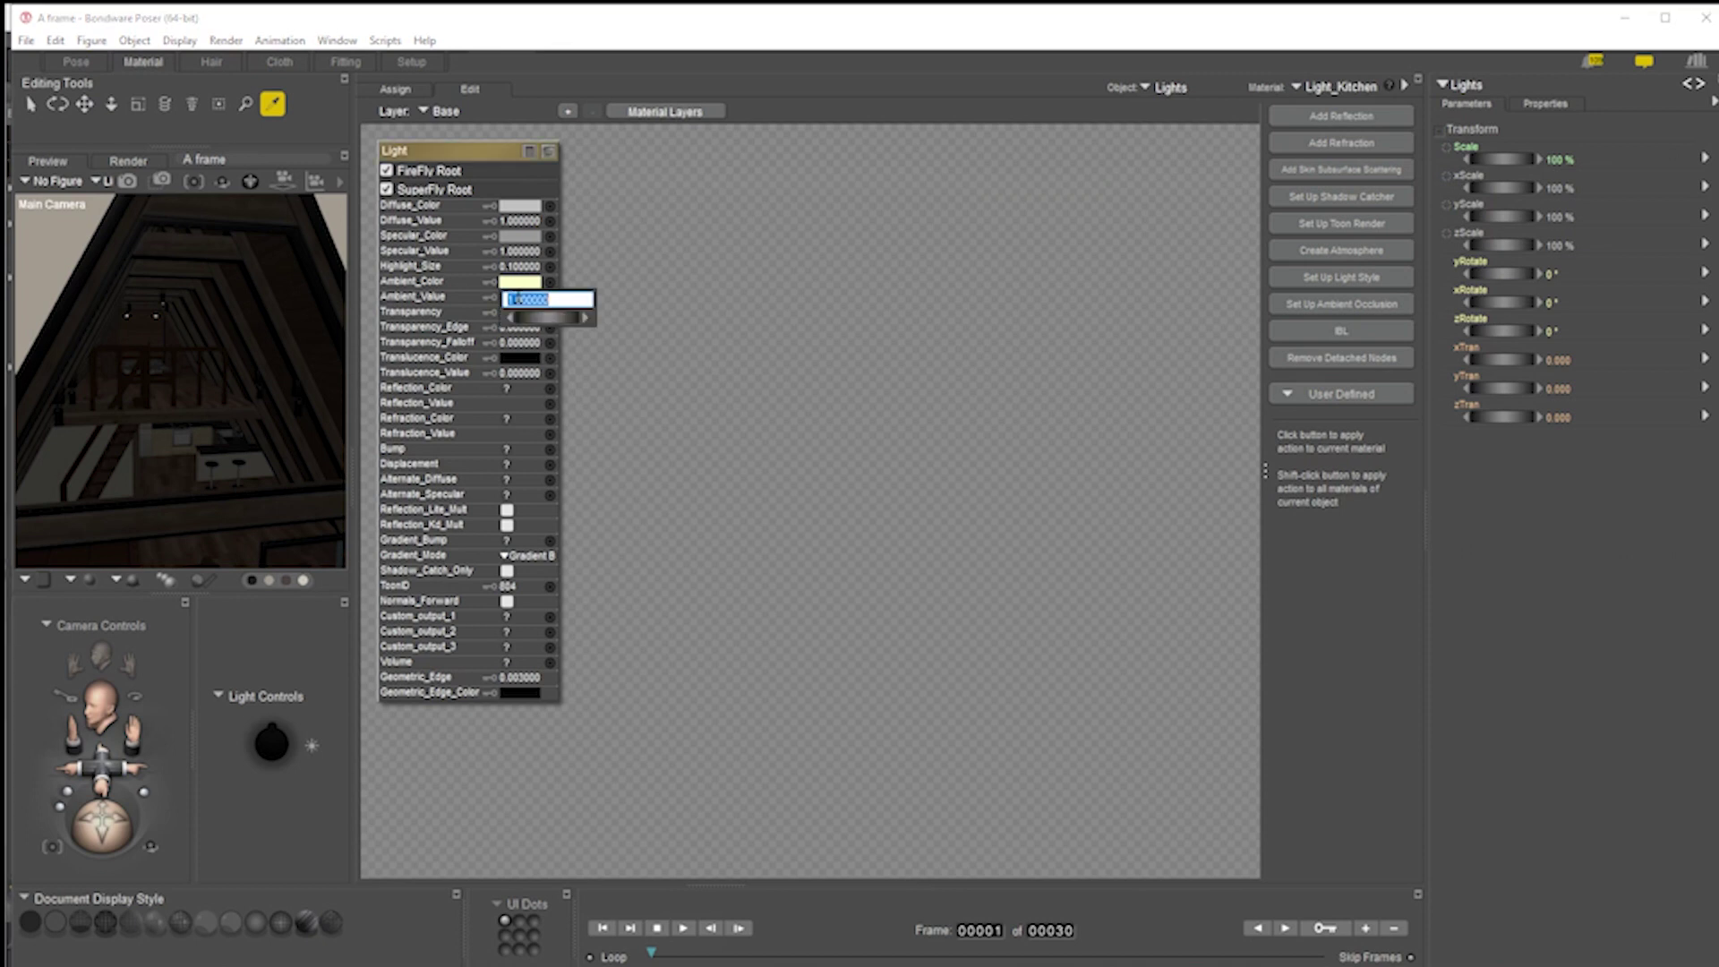
type("700")
key("Return")
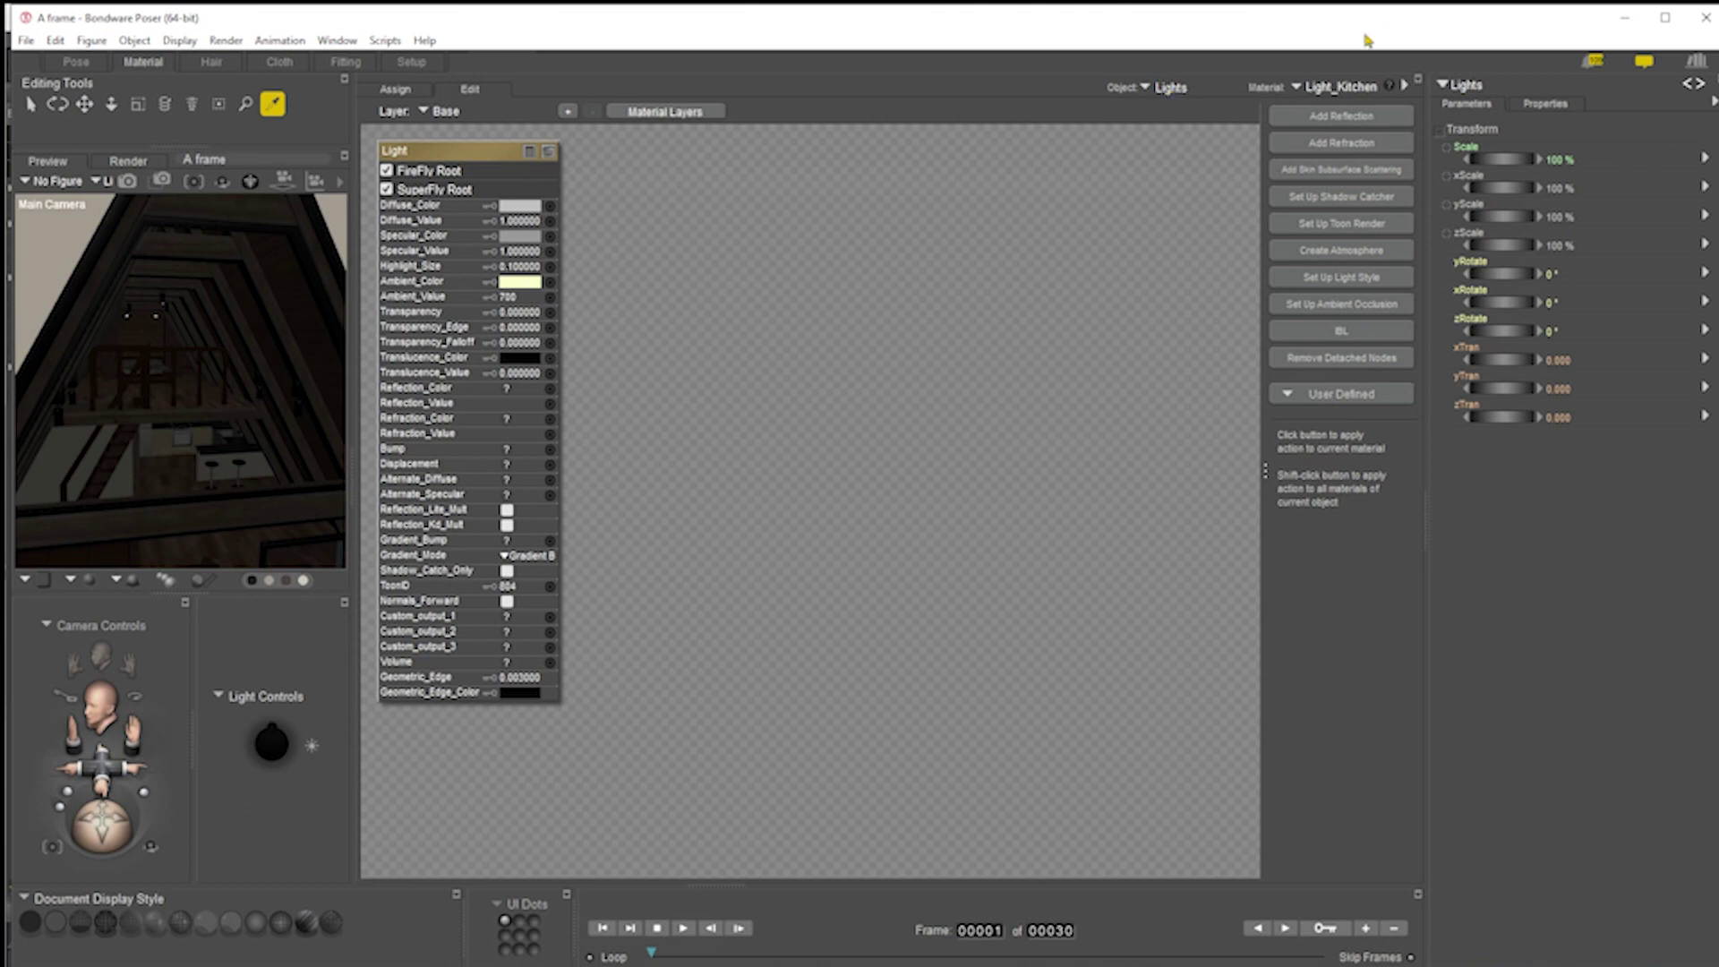
Give the Light_Lounge material the stored custom Ambient_Color (RGB 255, 217, 151) and an Ambient_Value of 600
left_click(1347, 90)
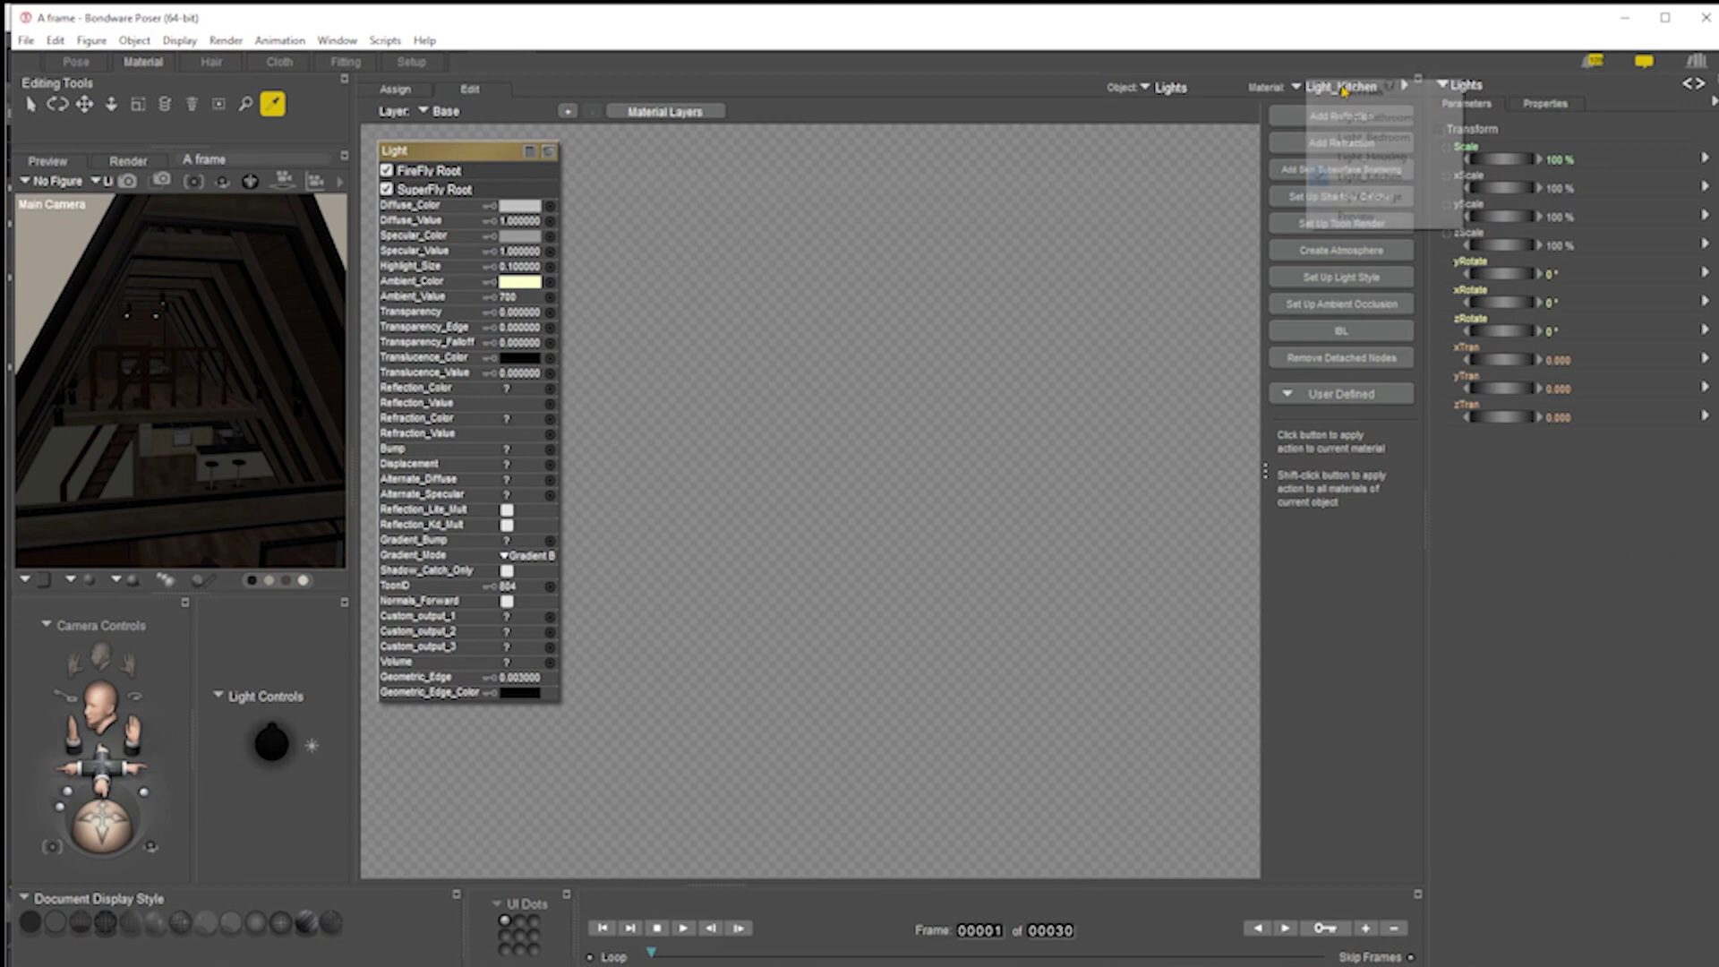
left_click(1396, 198)
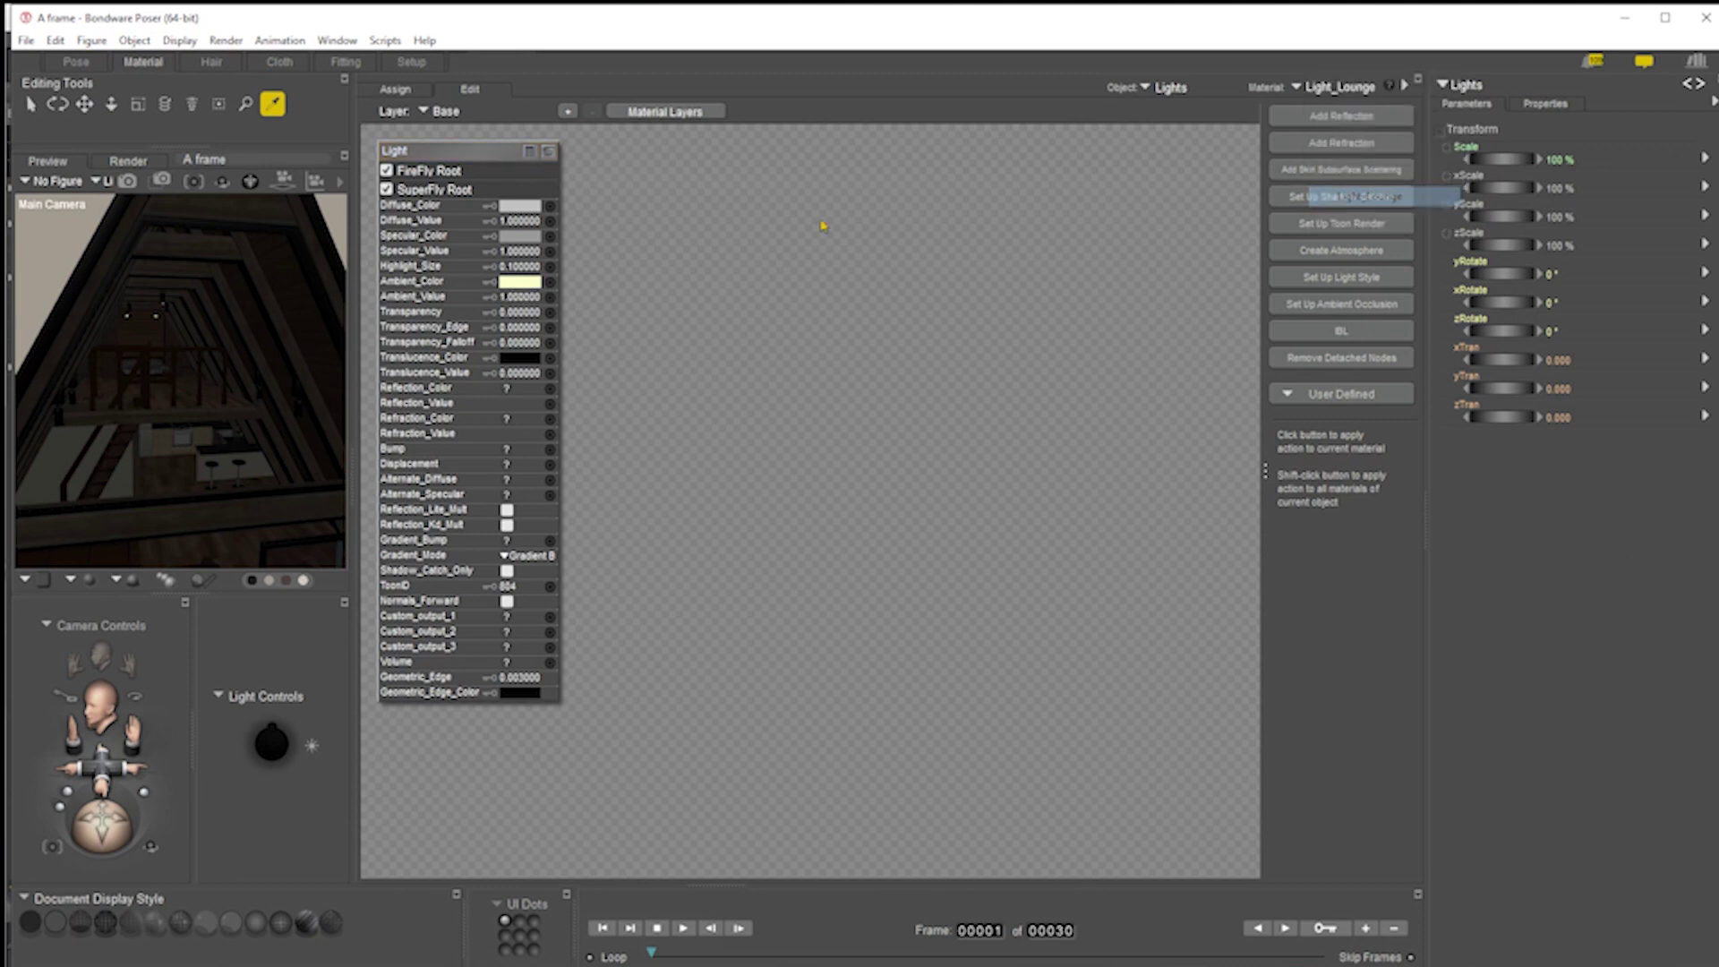
left_click(527, 284)
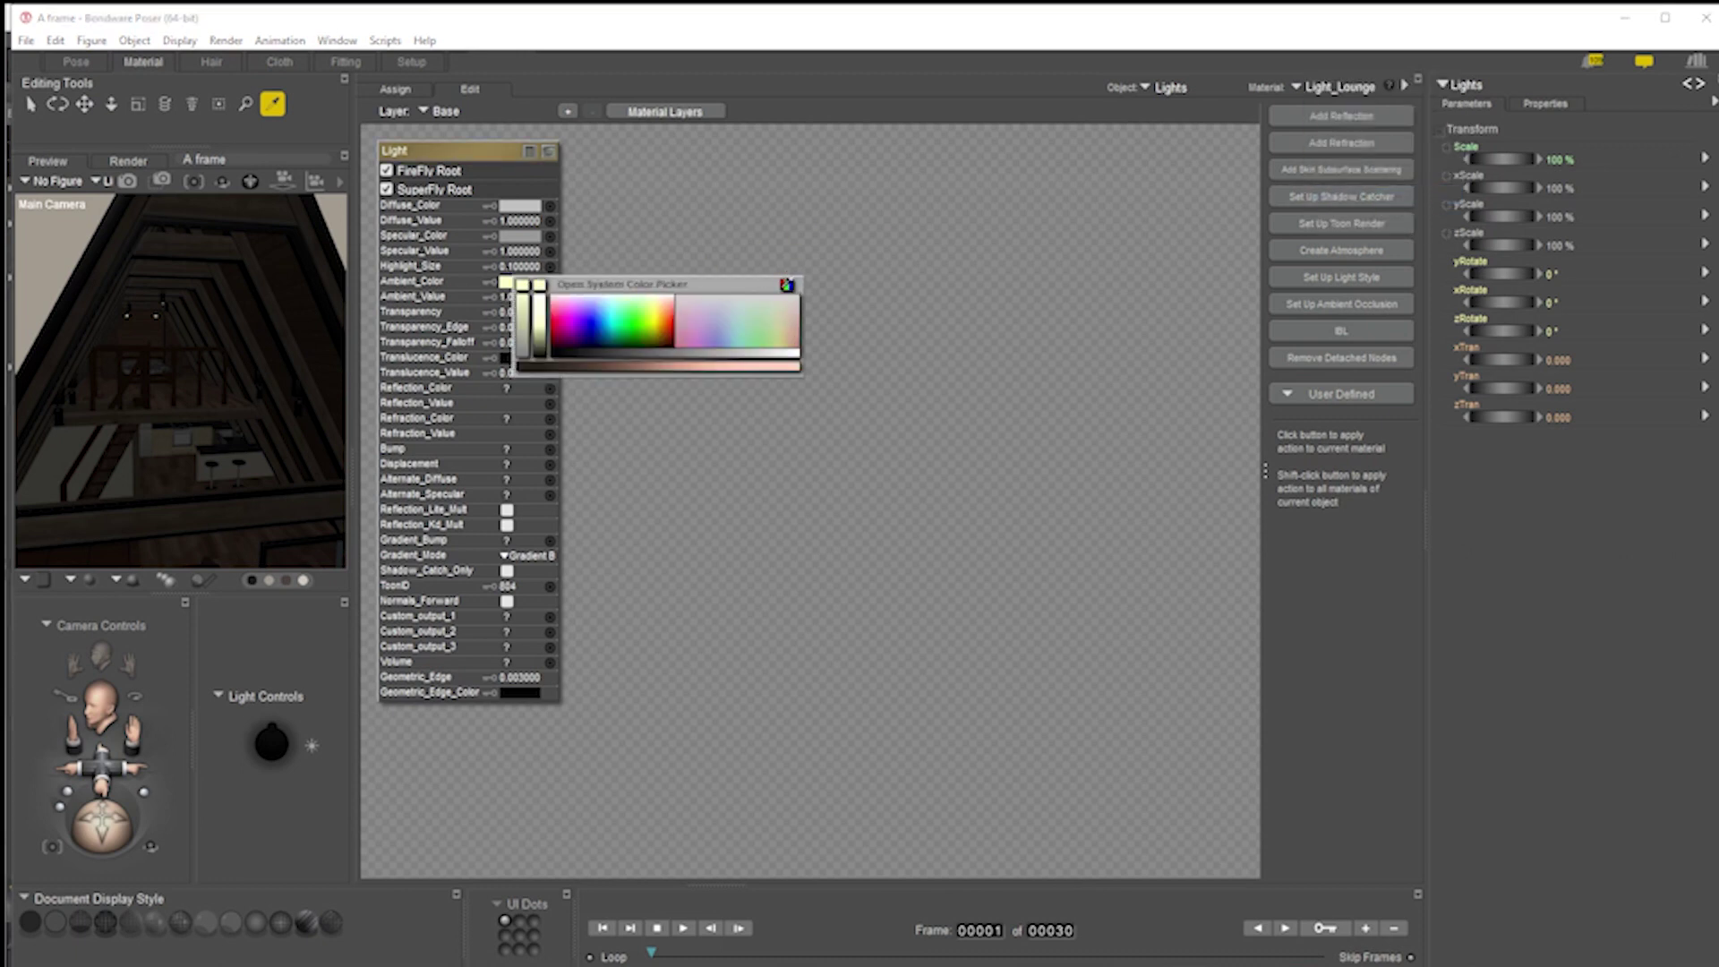
left_click(786, 285)
left_click(38, 257)
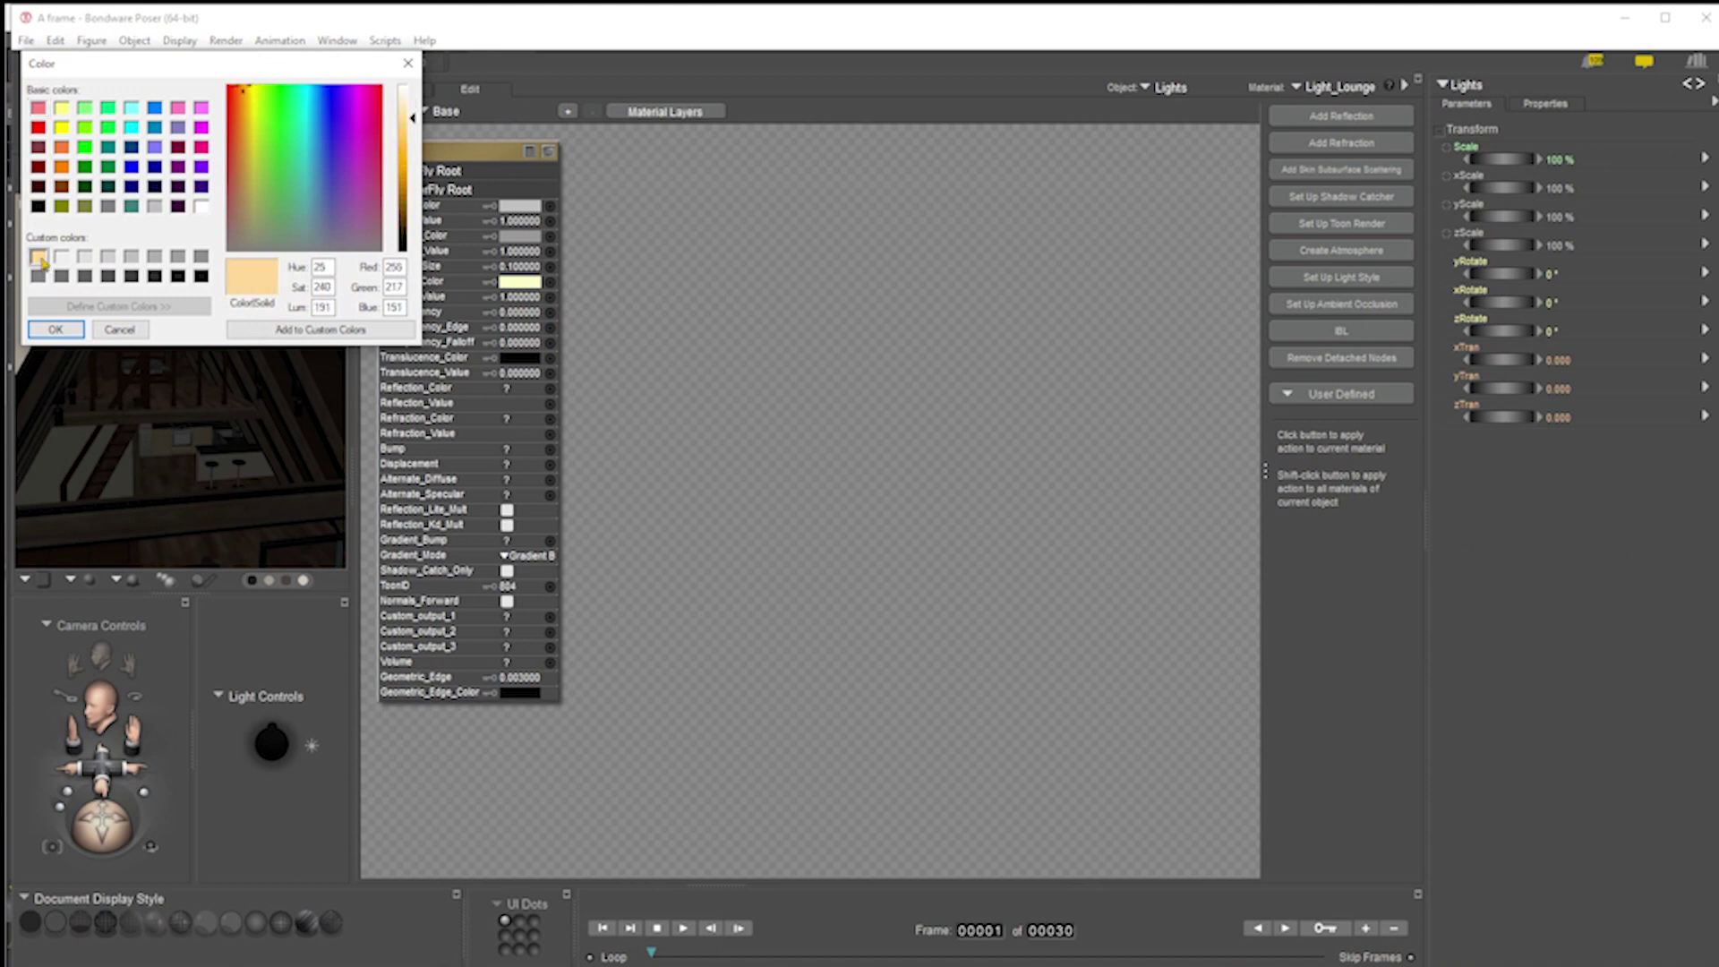
left_click(62, 334)
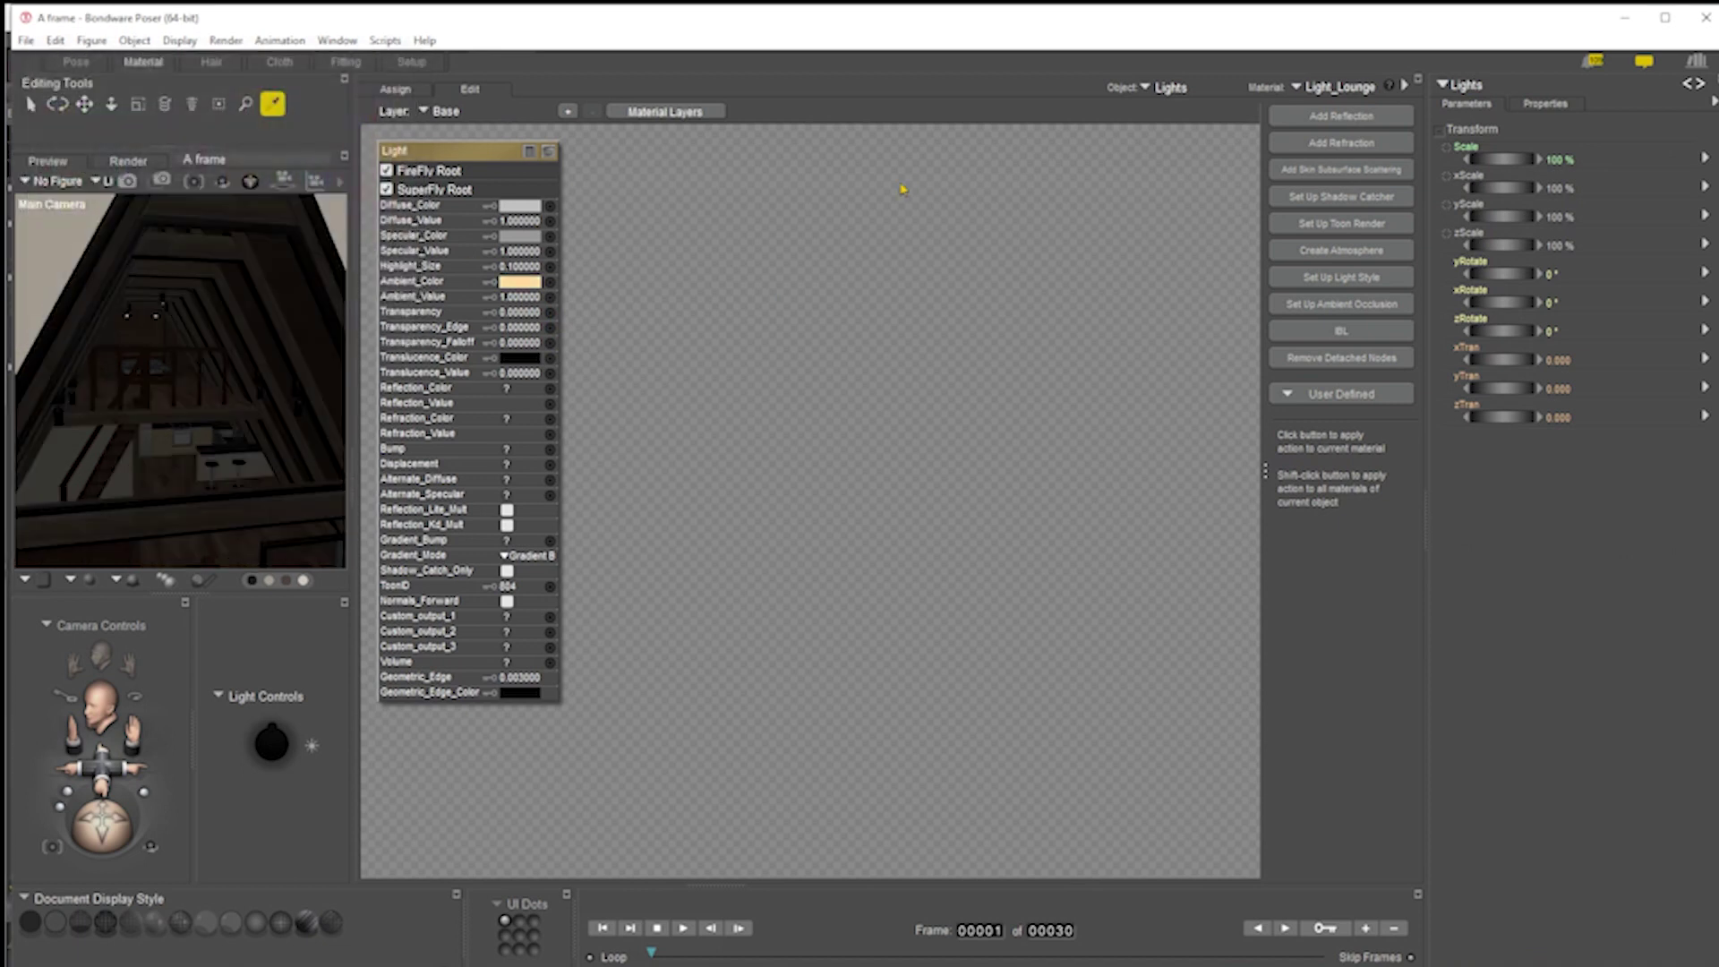
left_click(528, 302)
type("600")
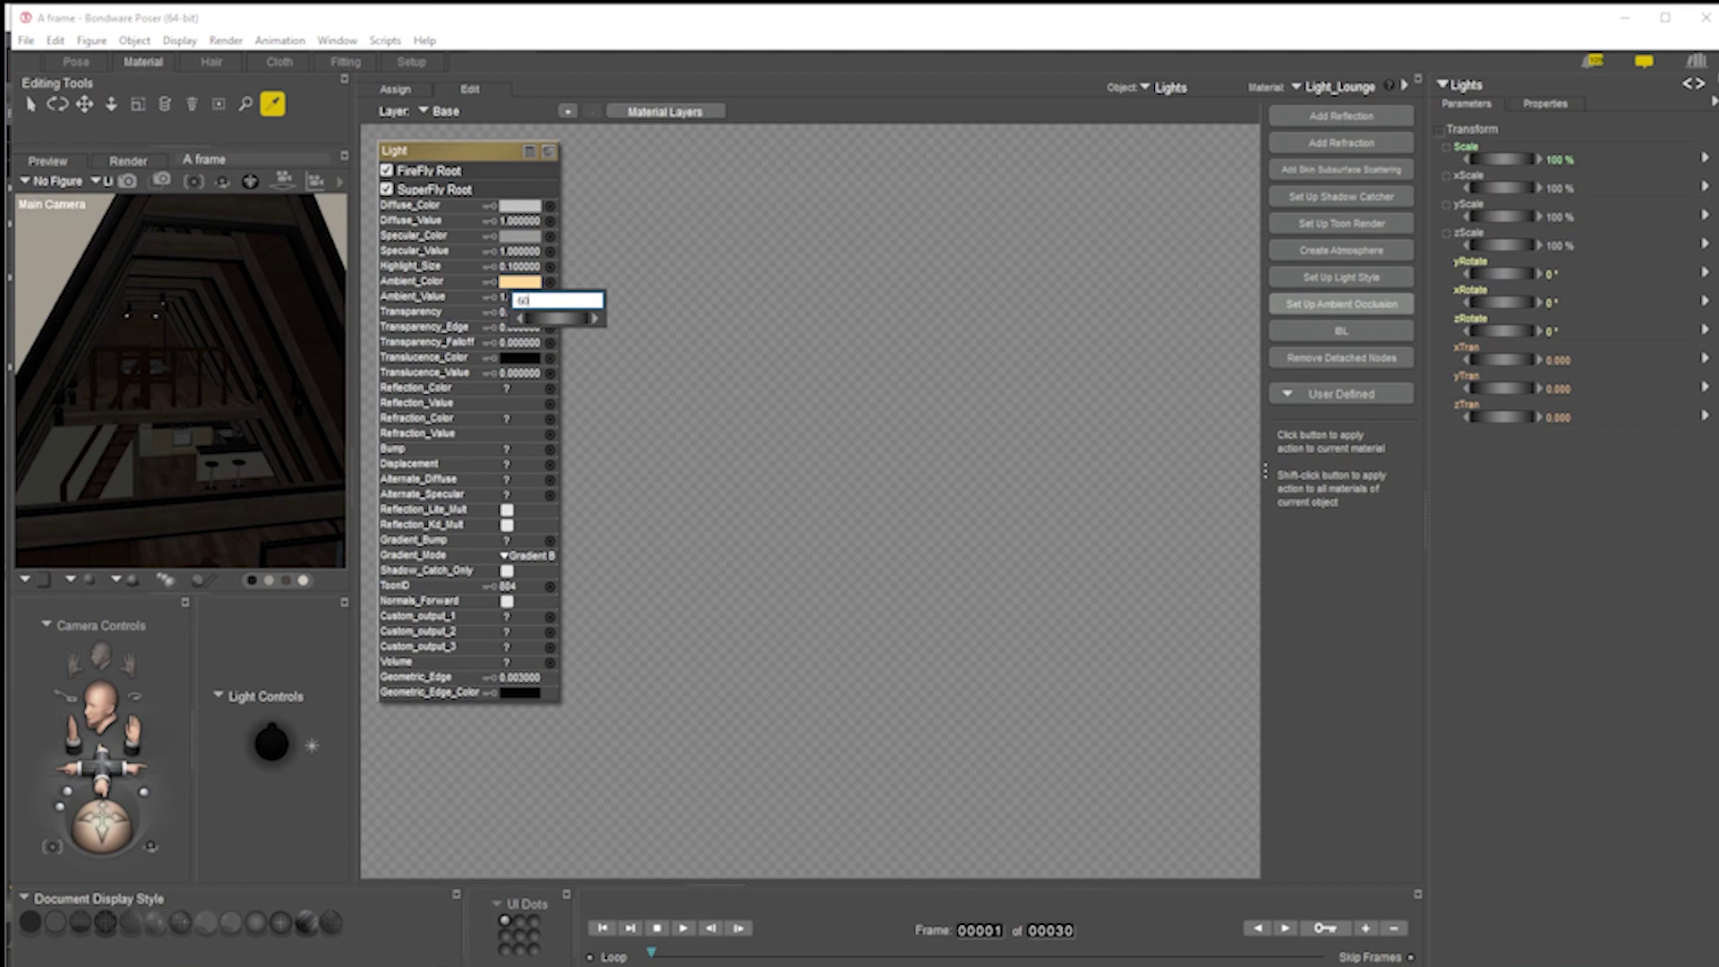
key("Return")
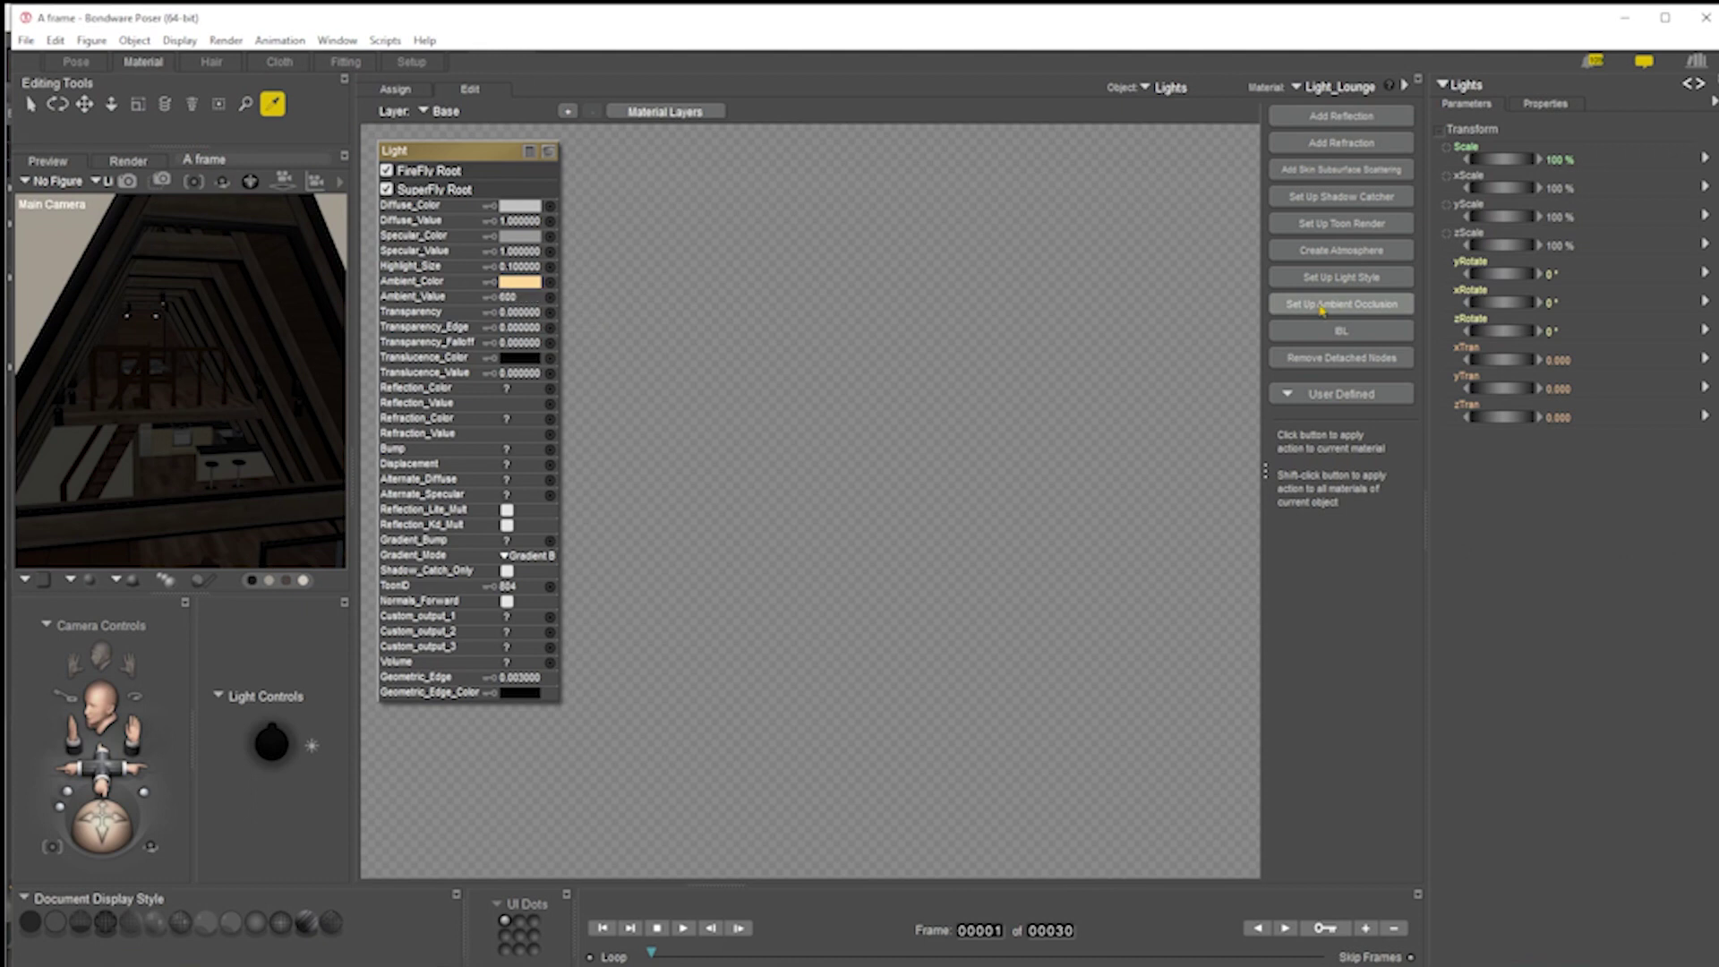
left_click(1351, 85)
left_click(1064, 397)
Return to the Pose room, reposition the Main Camera to frame the house's whole front, and render it with SuperFly
left_click(76, 62)
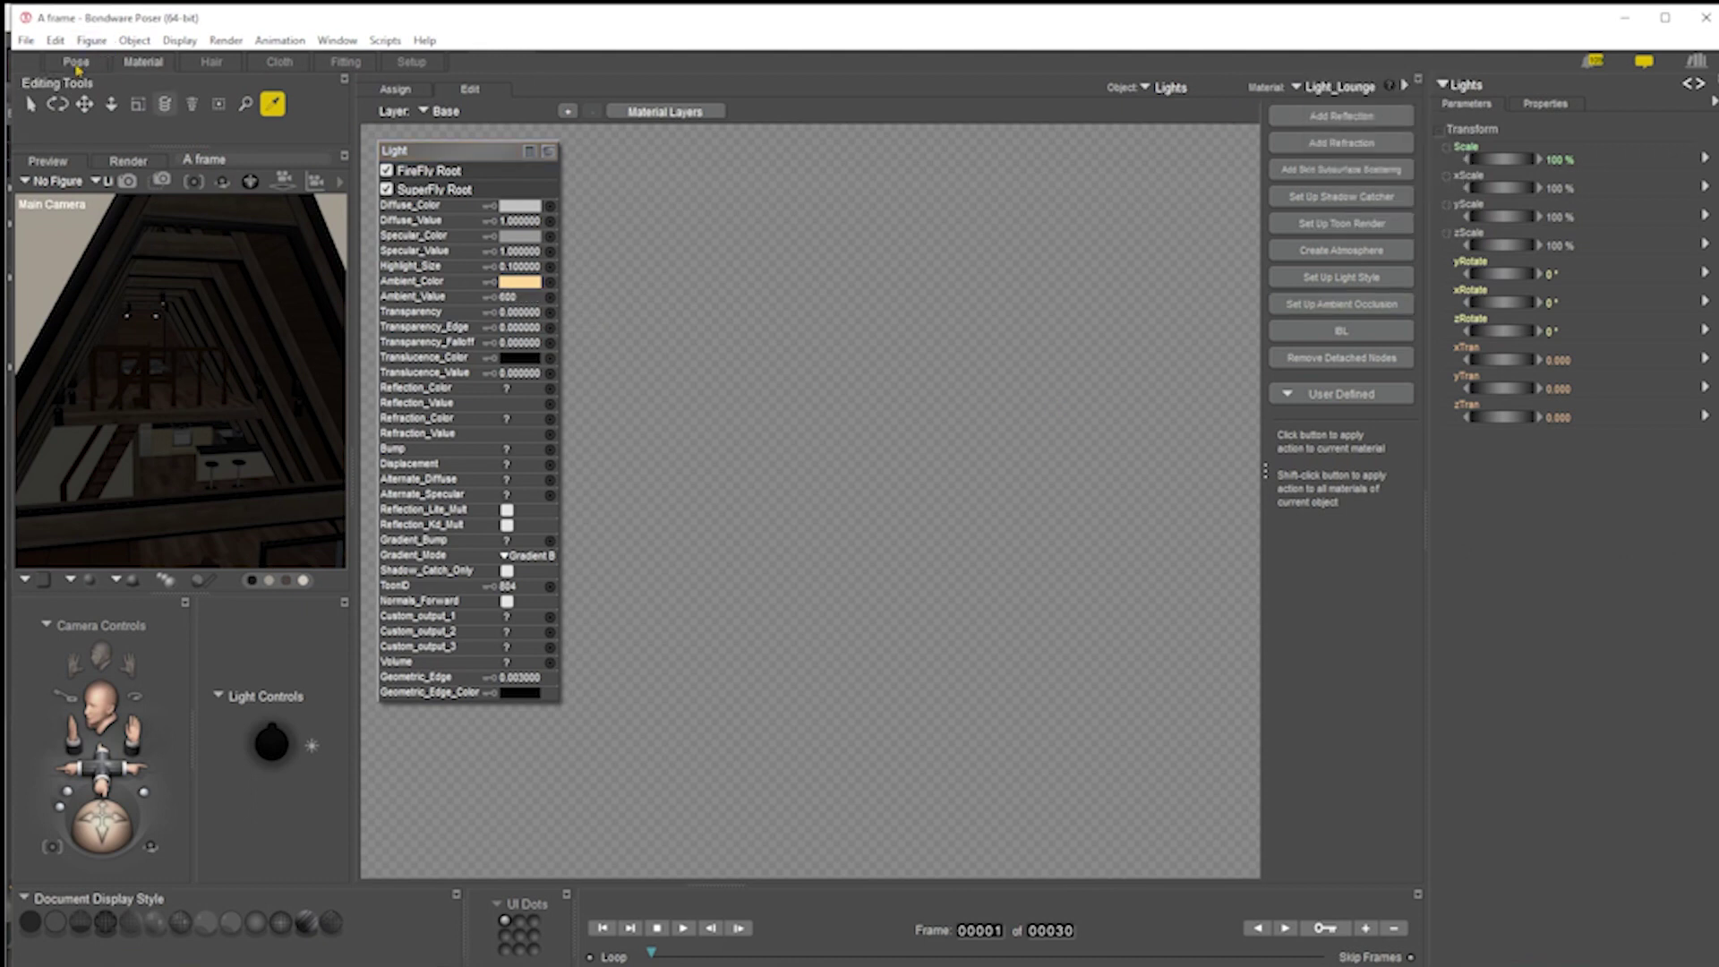
left_click_drag(87, 440, 126, 535)
left_click_drag(77, 457, 73, 555)
mouse_move(79, 480)
left_mouse_down()
mouse_move(67, 488)
mouse_move(66, 467)
left_mouse_up()
left_click(1197, 104)
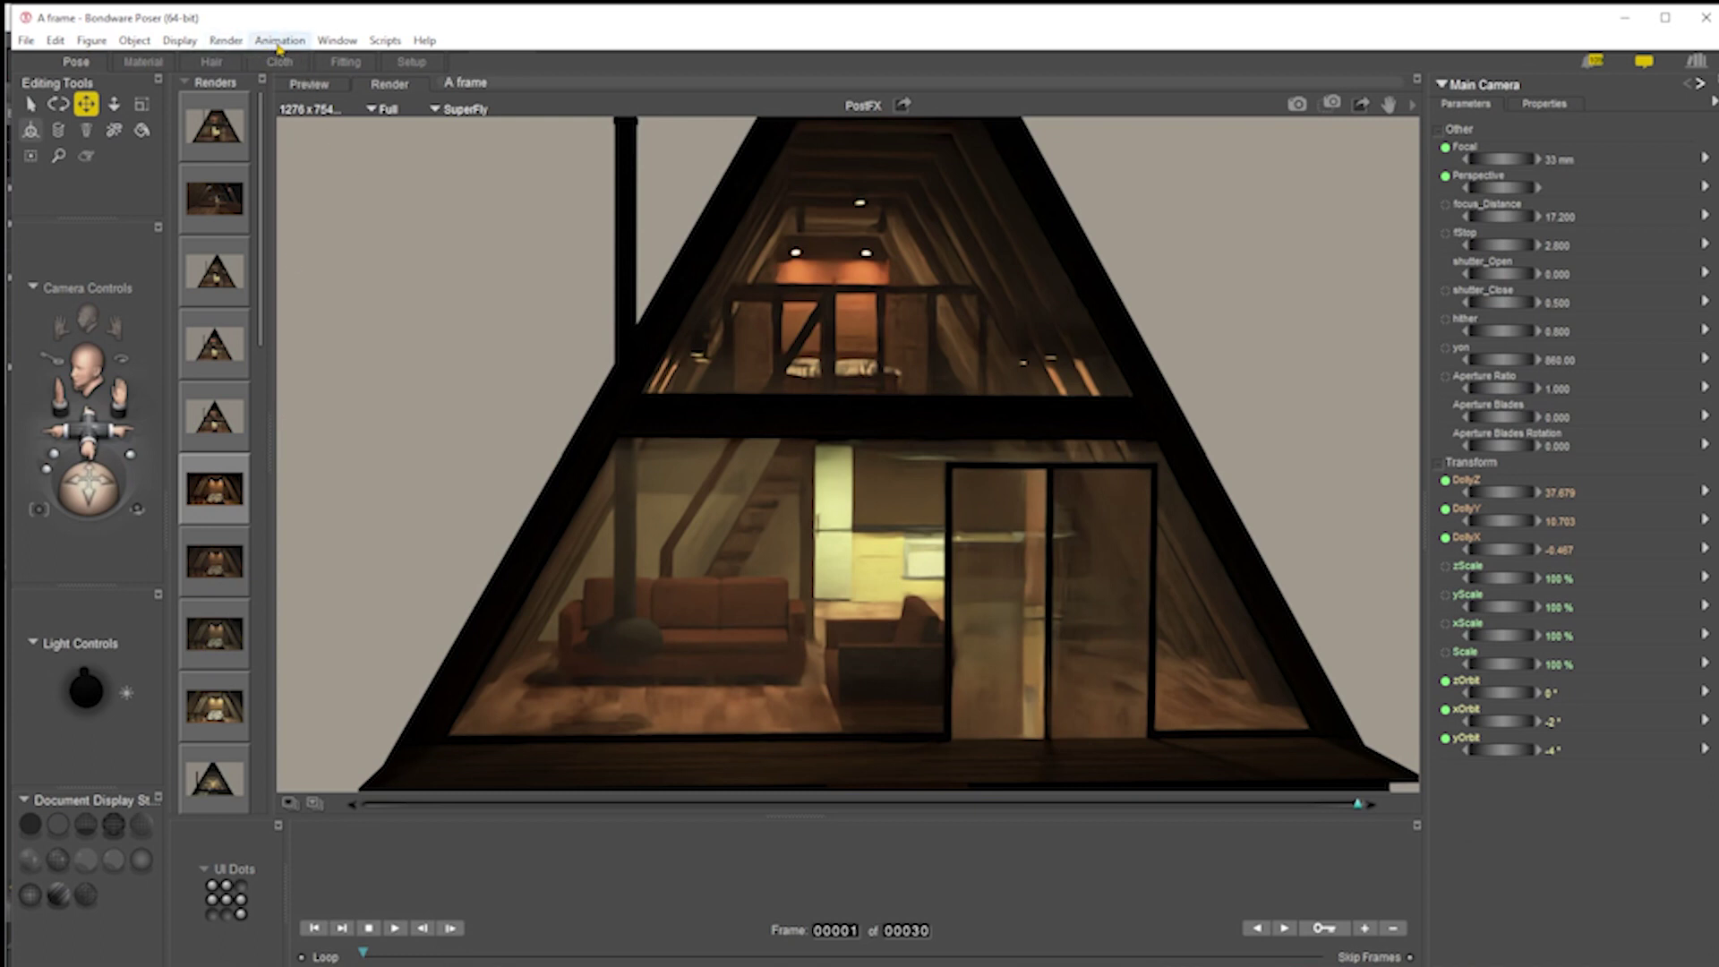
Open the Hierarchy Editor and enlarge it to show the full list of scene props
left_click(385, 41)
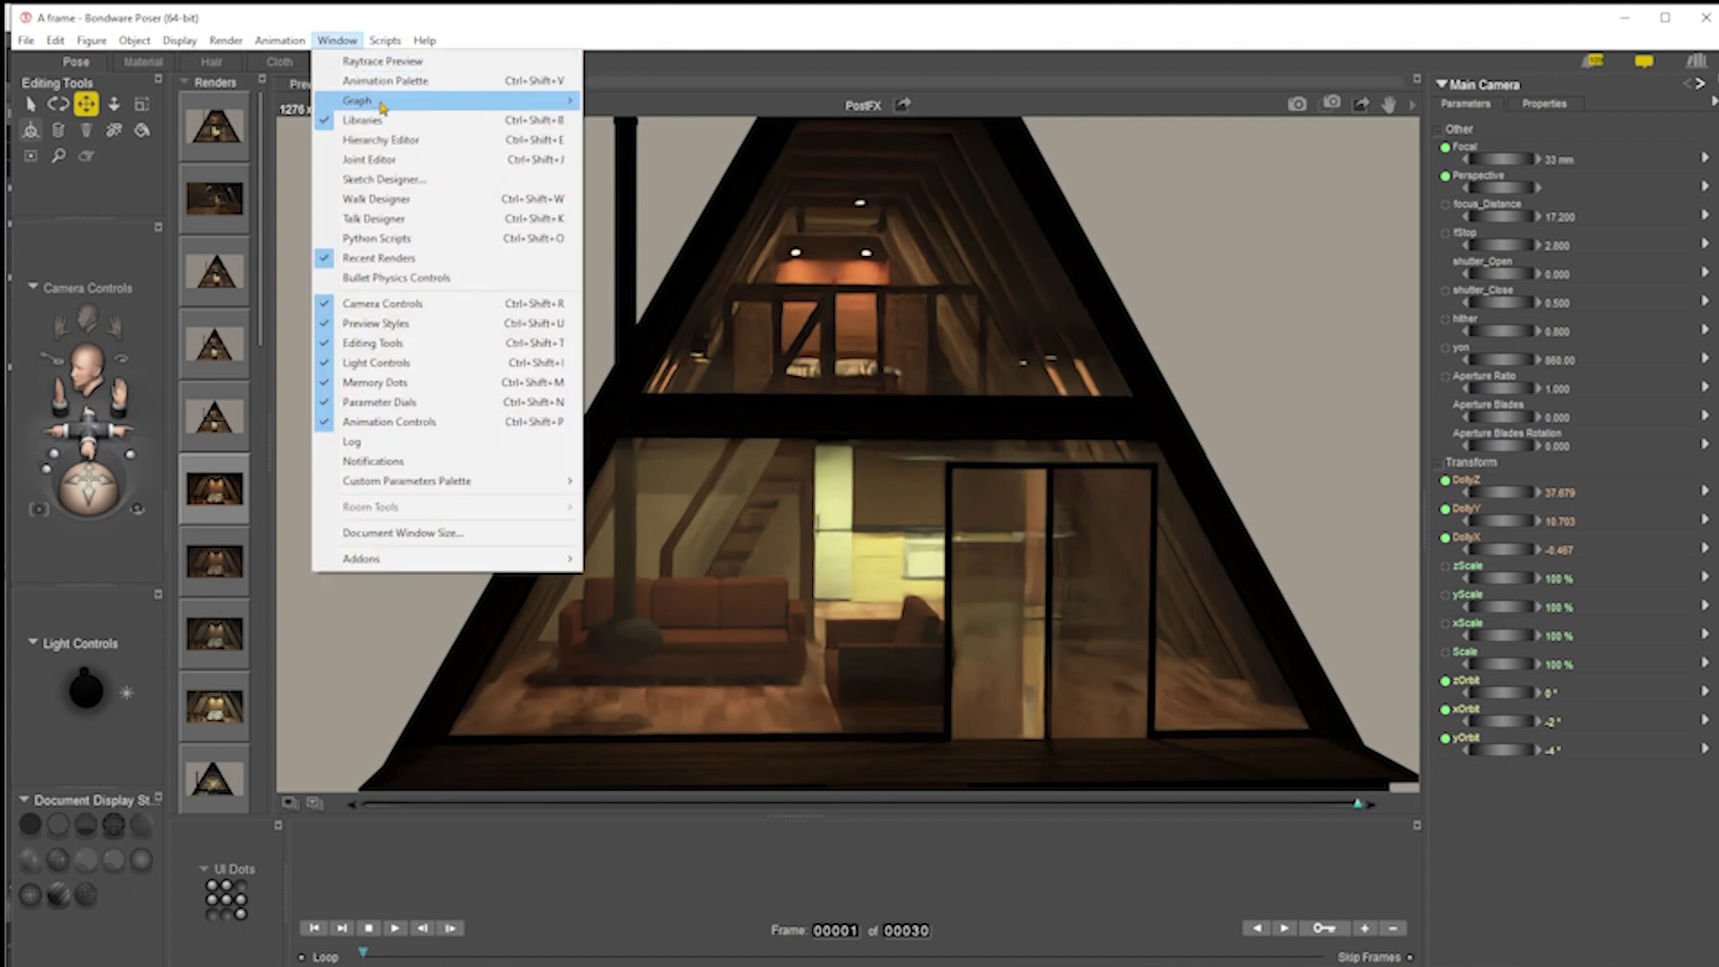
left_click(380, 139)
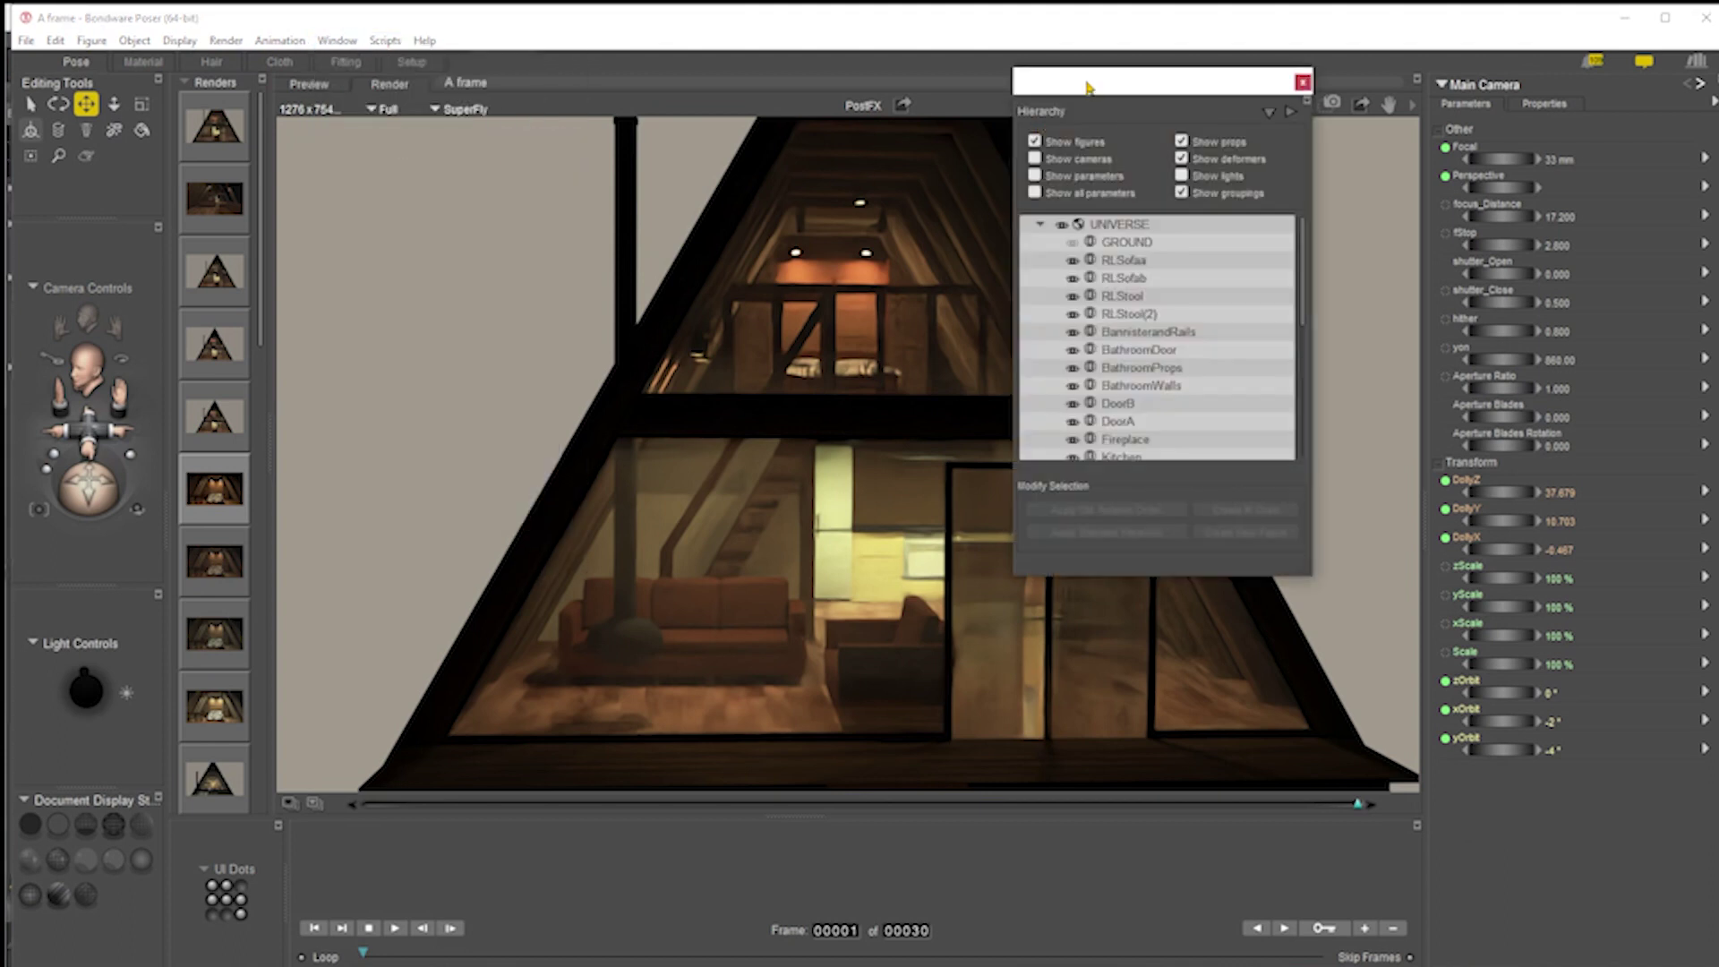
left_click_drag(1087, 87, 730, 104)
left_click_drag(952, 593, 1432, 886)
left_click_drag(1051, 596, 1083, 868)
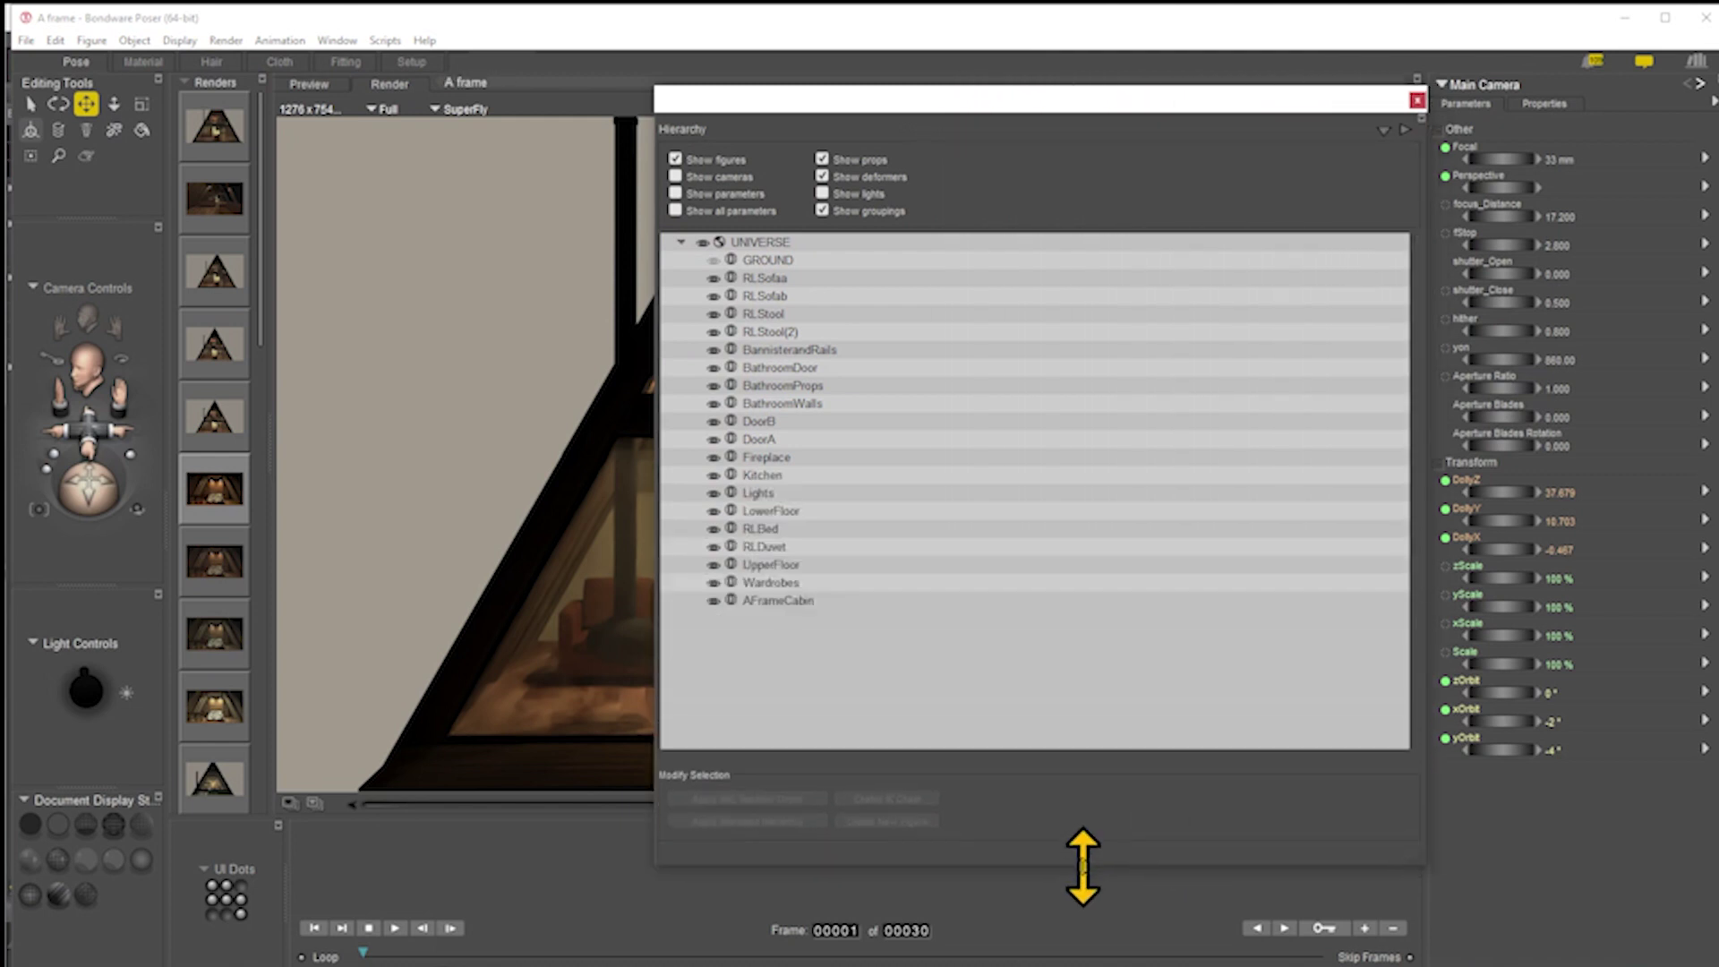
Parent all props from RLSofaa through Wardrobes to AFrameCabin and expand its branch in the hierarchy
left_click(780, 603)
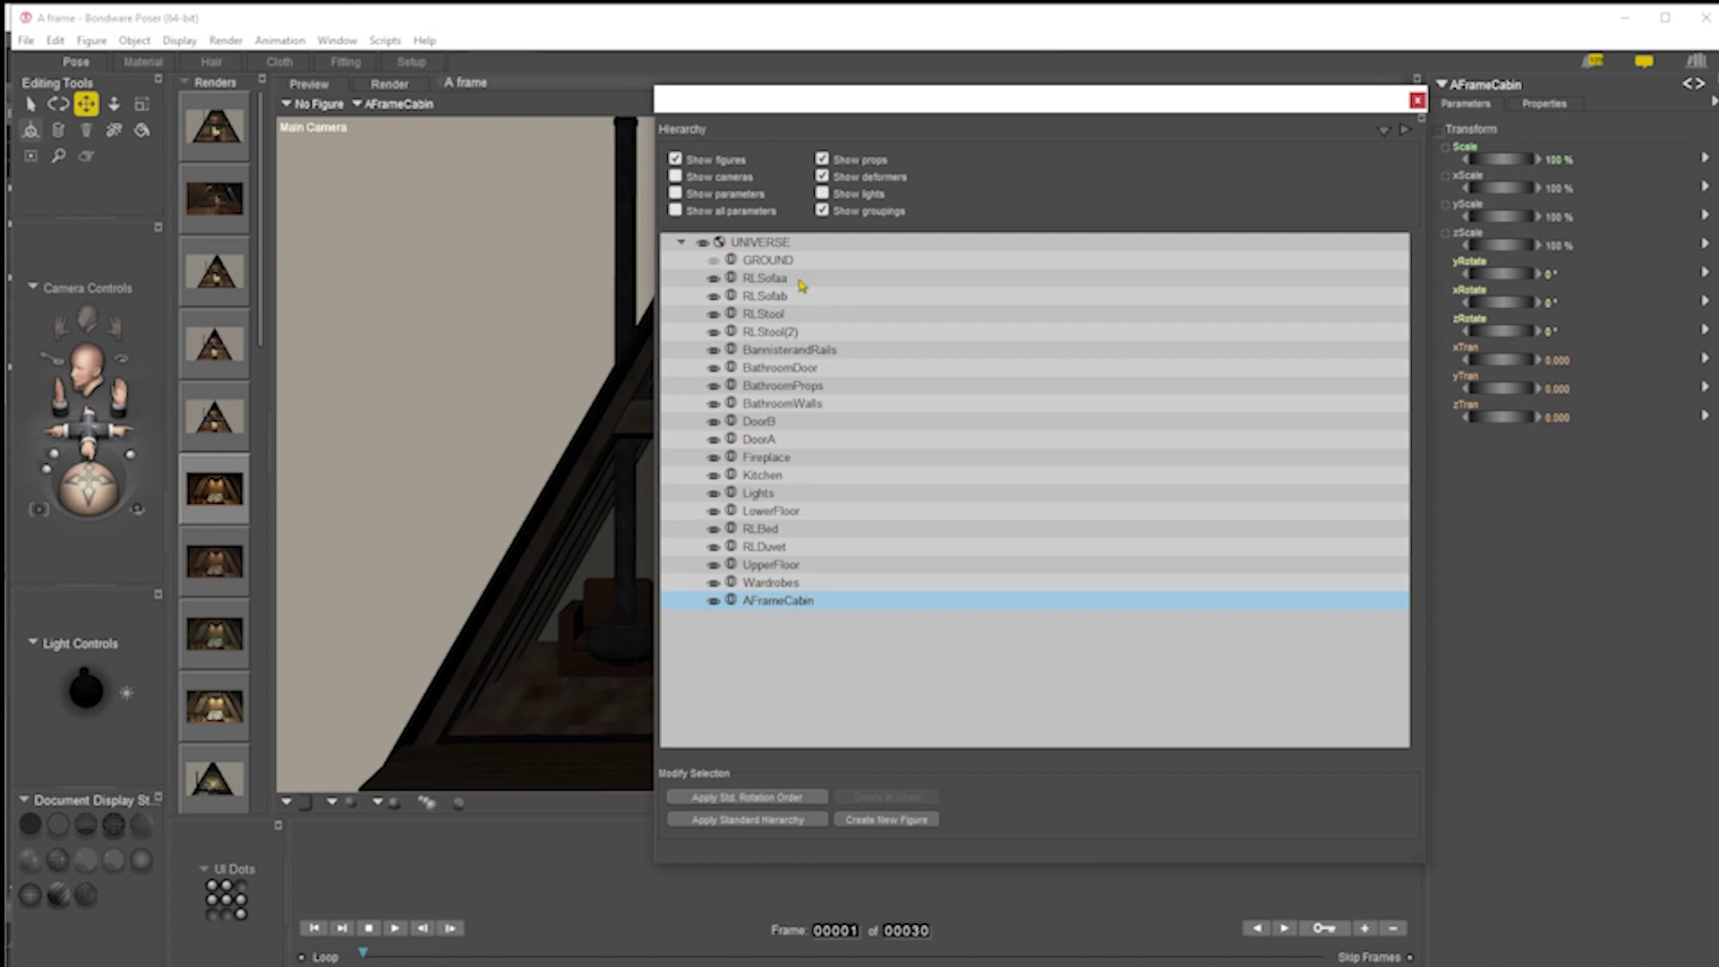
left_click(769, 280)
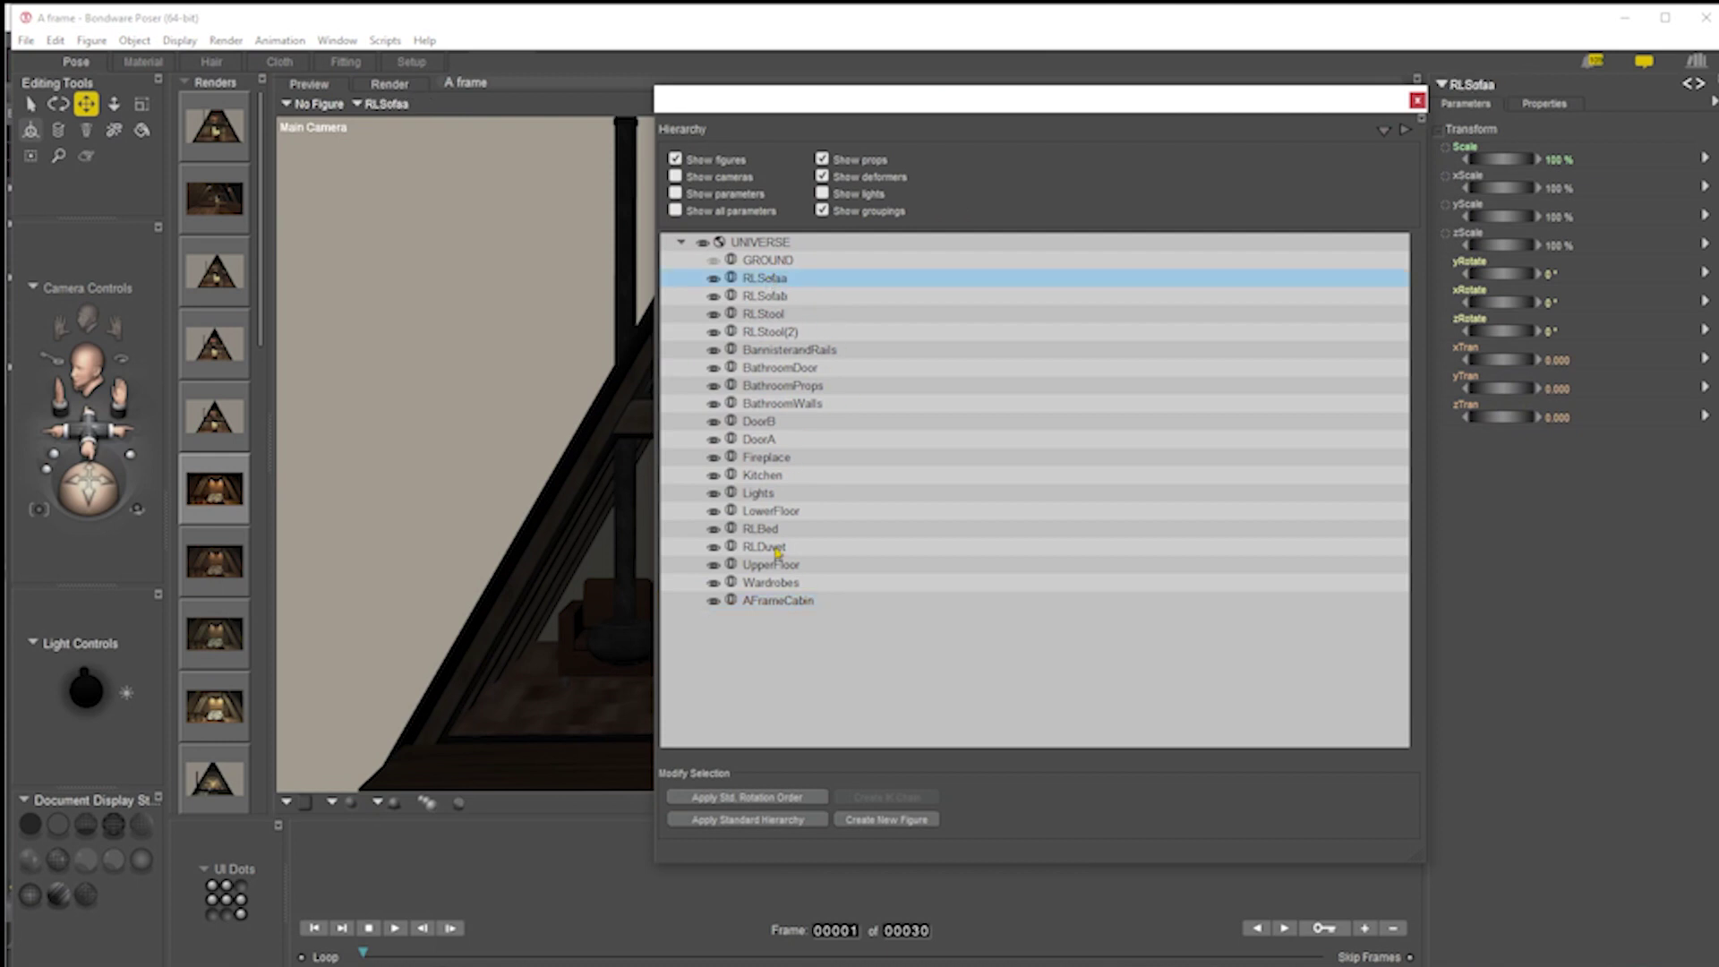
left_click(783, 583, "shift")
left_click_drag(783, 583, 802, 605)
left_click(693, 279)
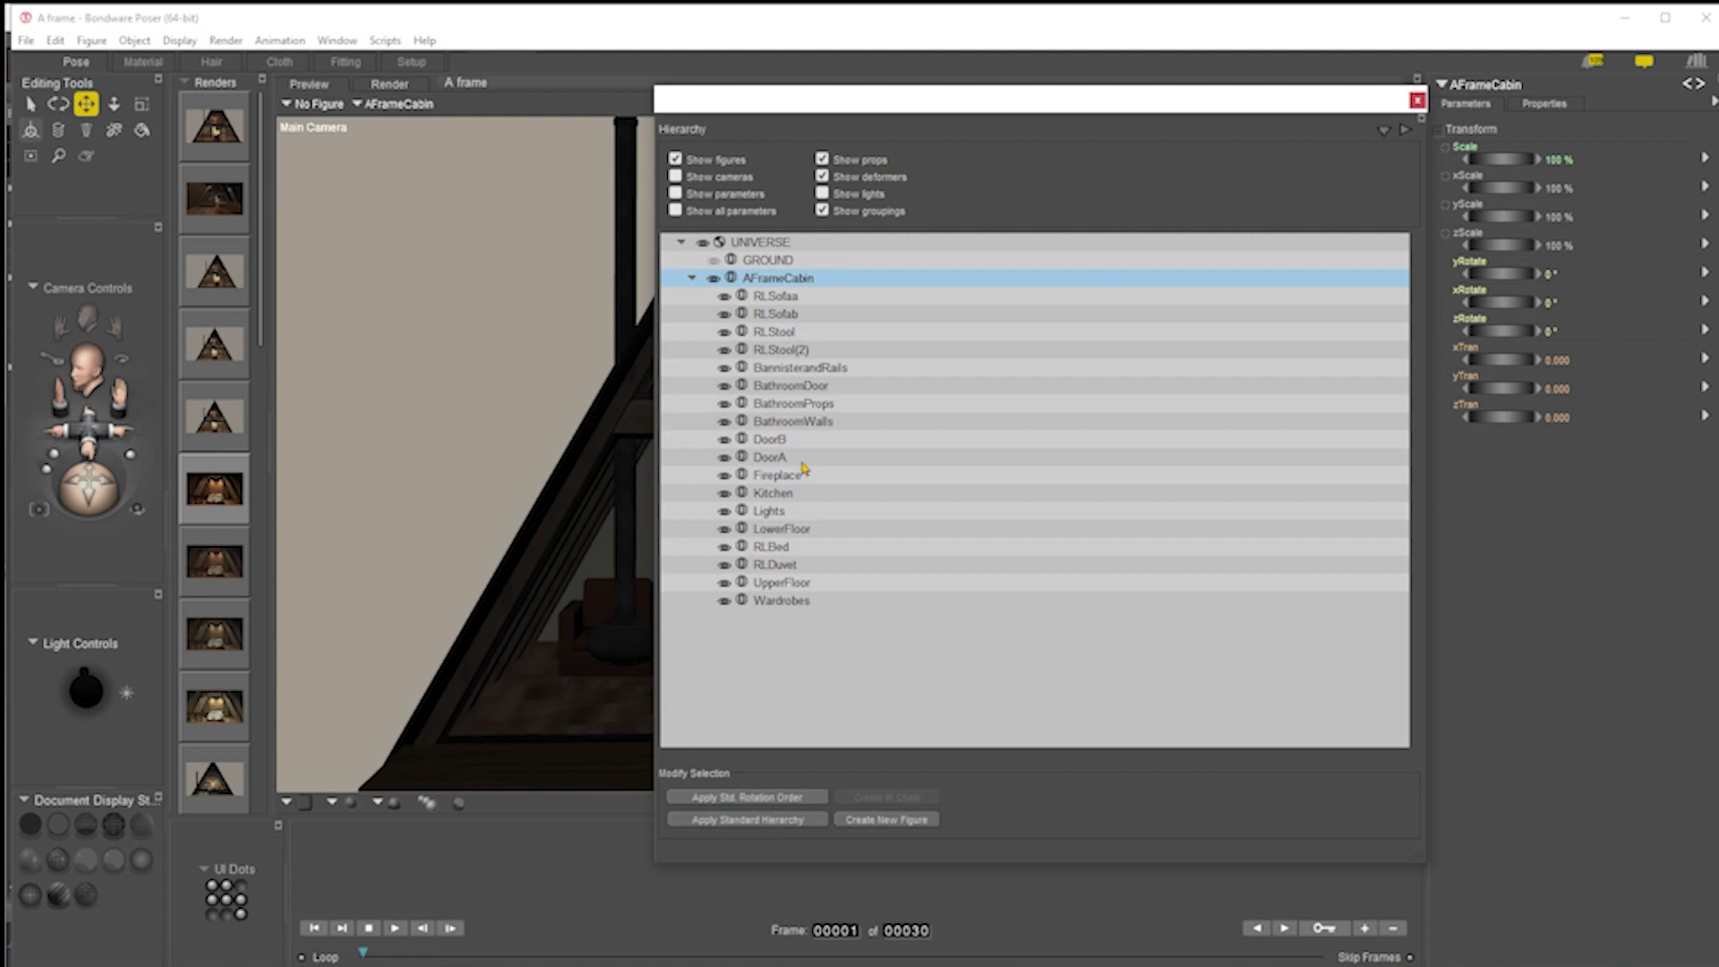
Examine DoorB, DoorA and LowerFloor among AFrameCabin's children by selecting each one
left_click(772, 441)
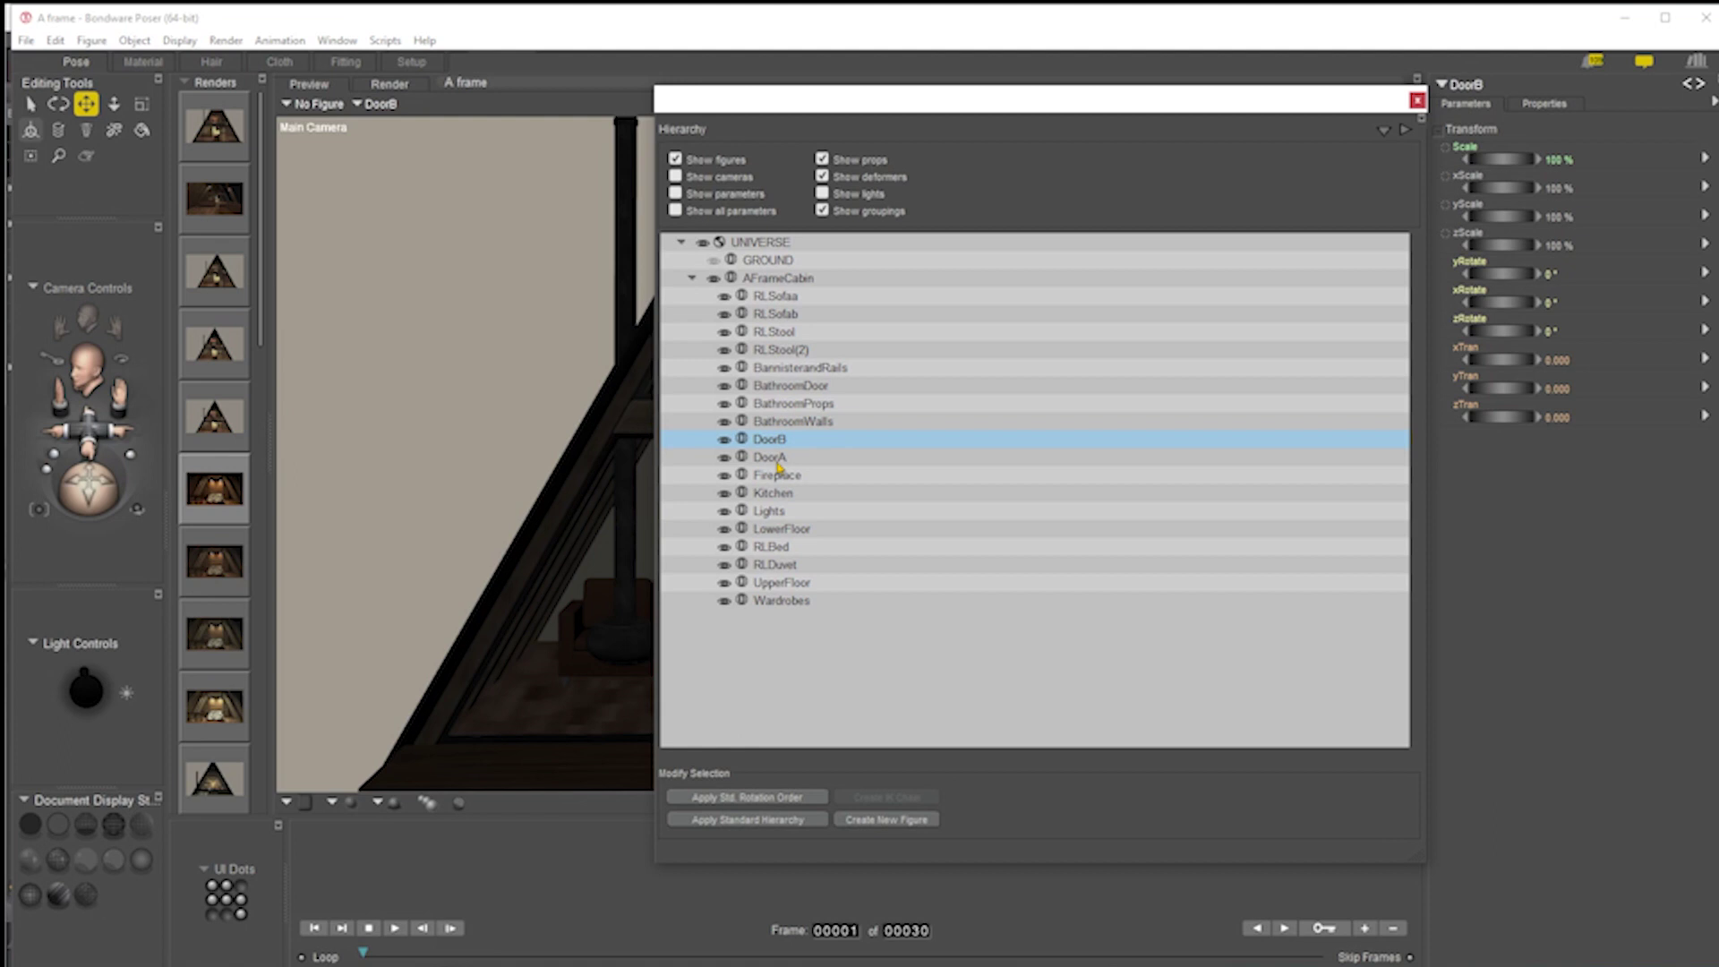
left_click(785, 454)
left_click(786, 457)
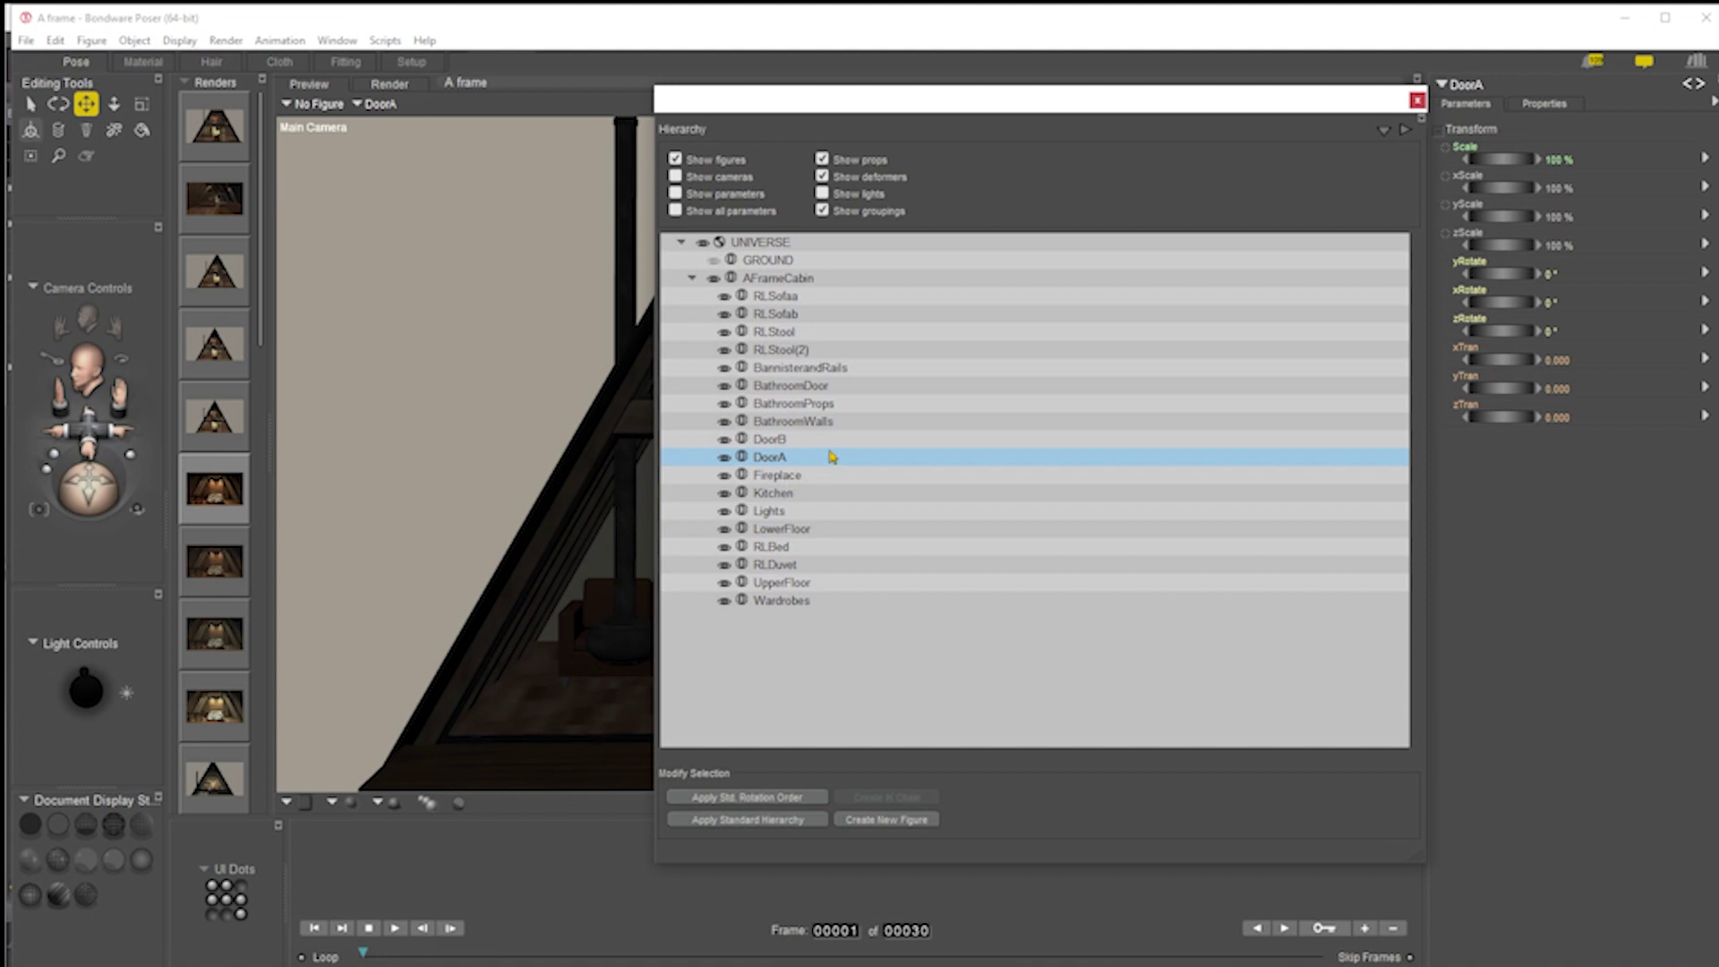
left_click(802, 530)
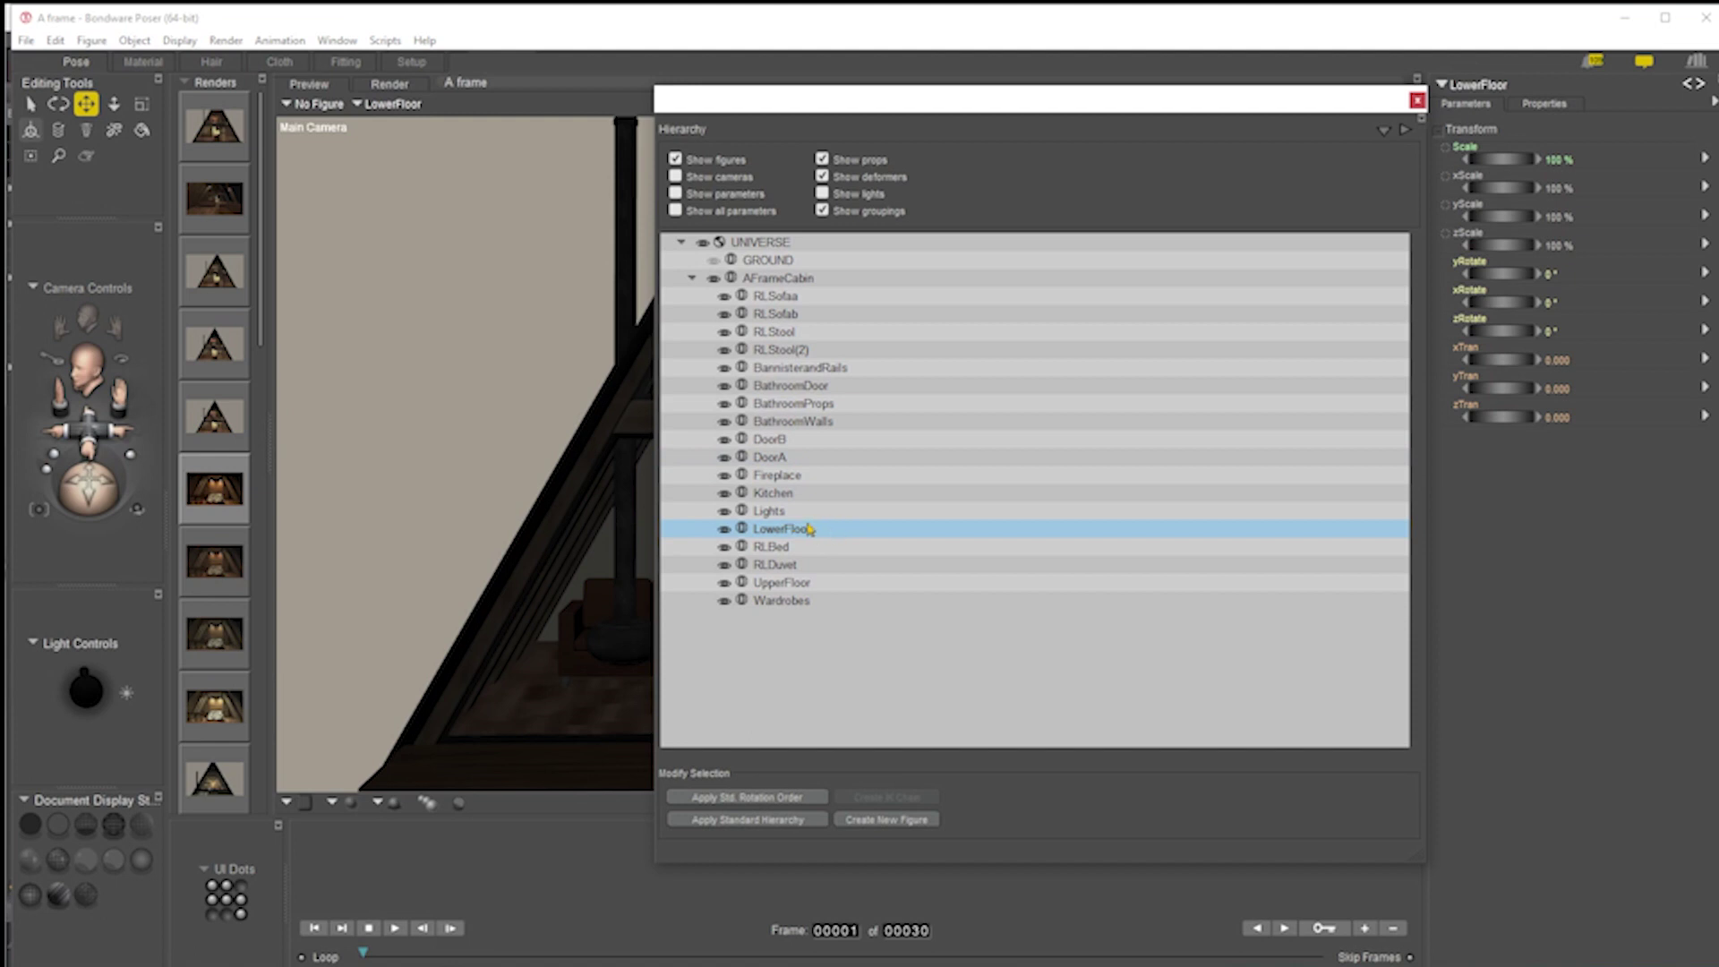
Try parenting both sofas, both stools and BathroomProps to LowerFloor, and undo that parenting
left_click(793, 319)
left_click(794, 302)
left_click(793, 332)
left_click(794, 297, "shift")
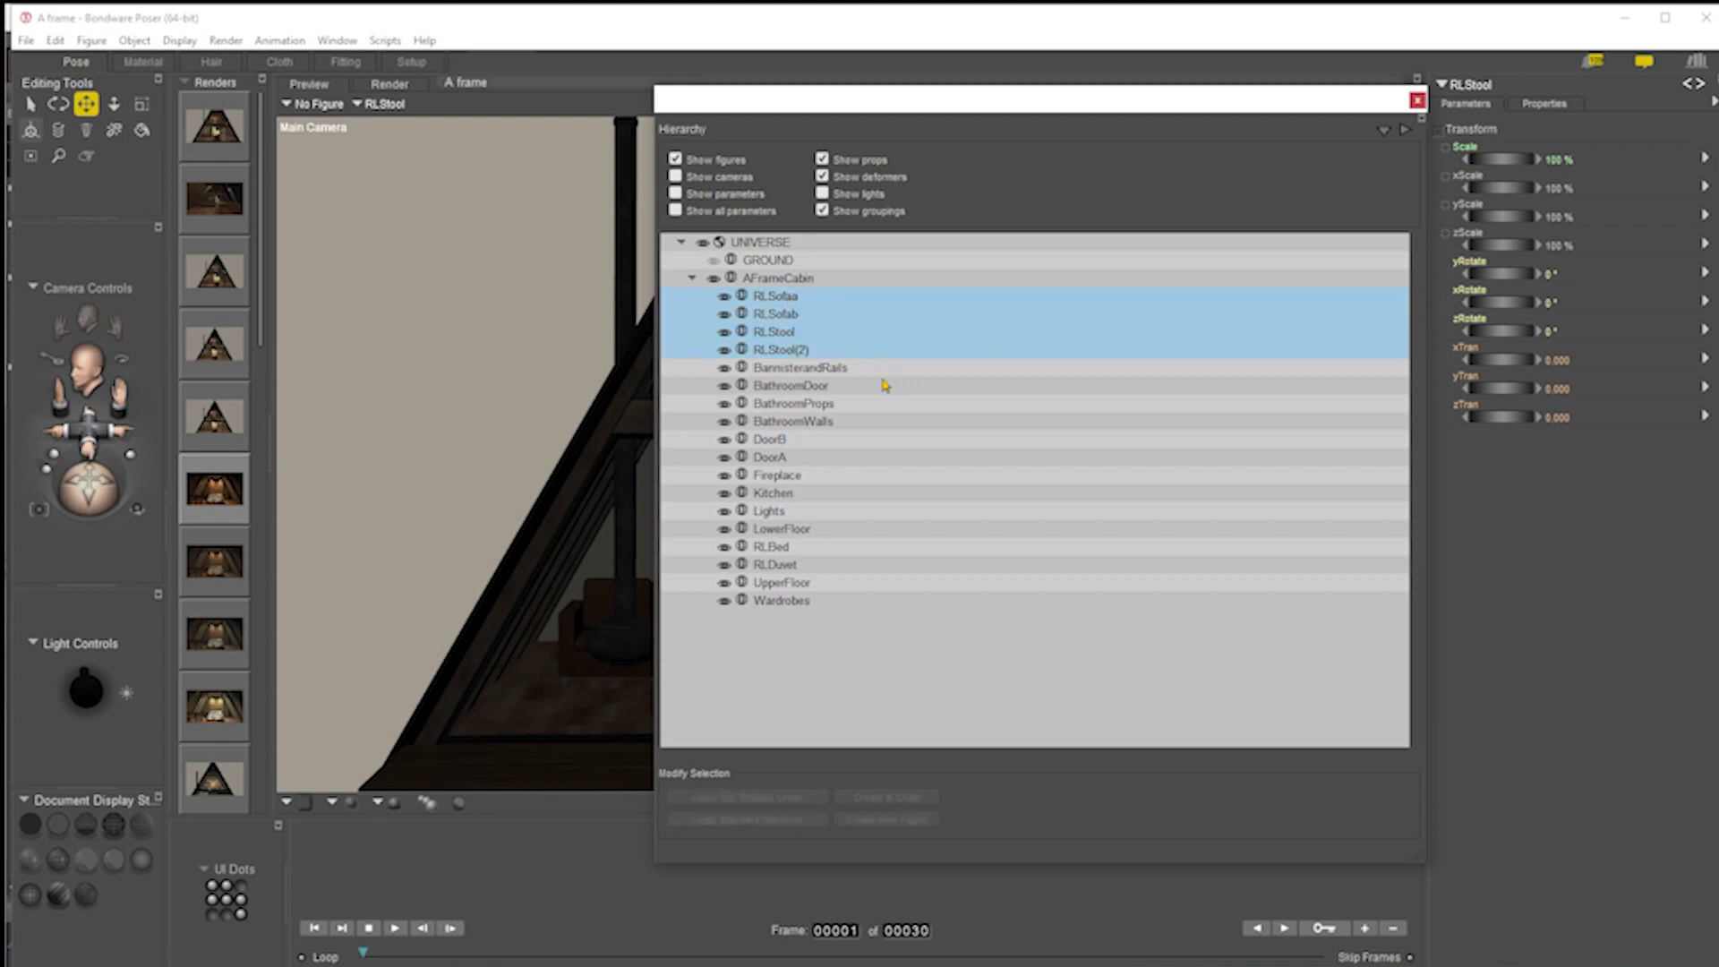
left_click(825, 405, "ctrl")
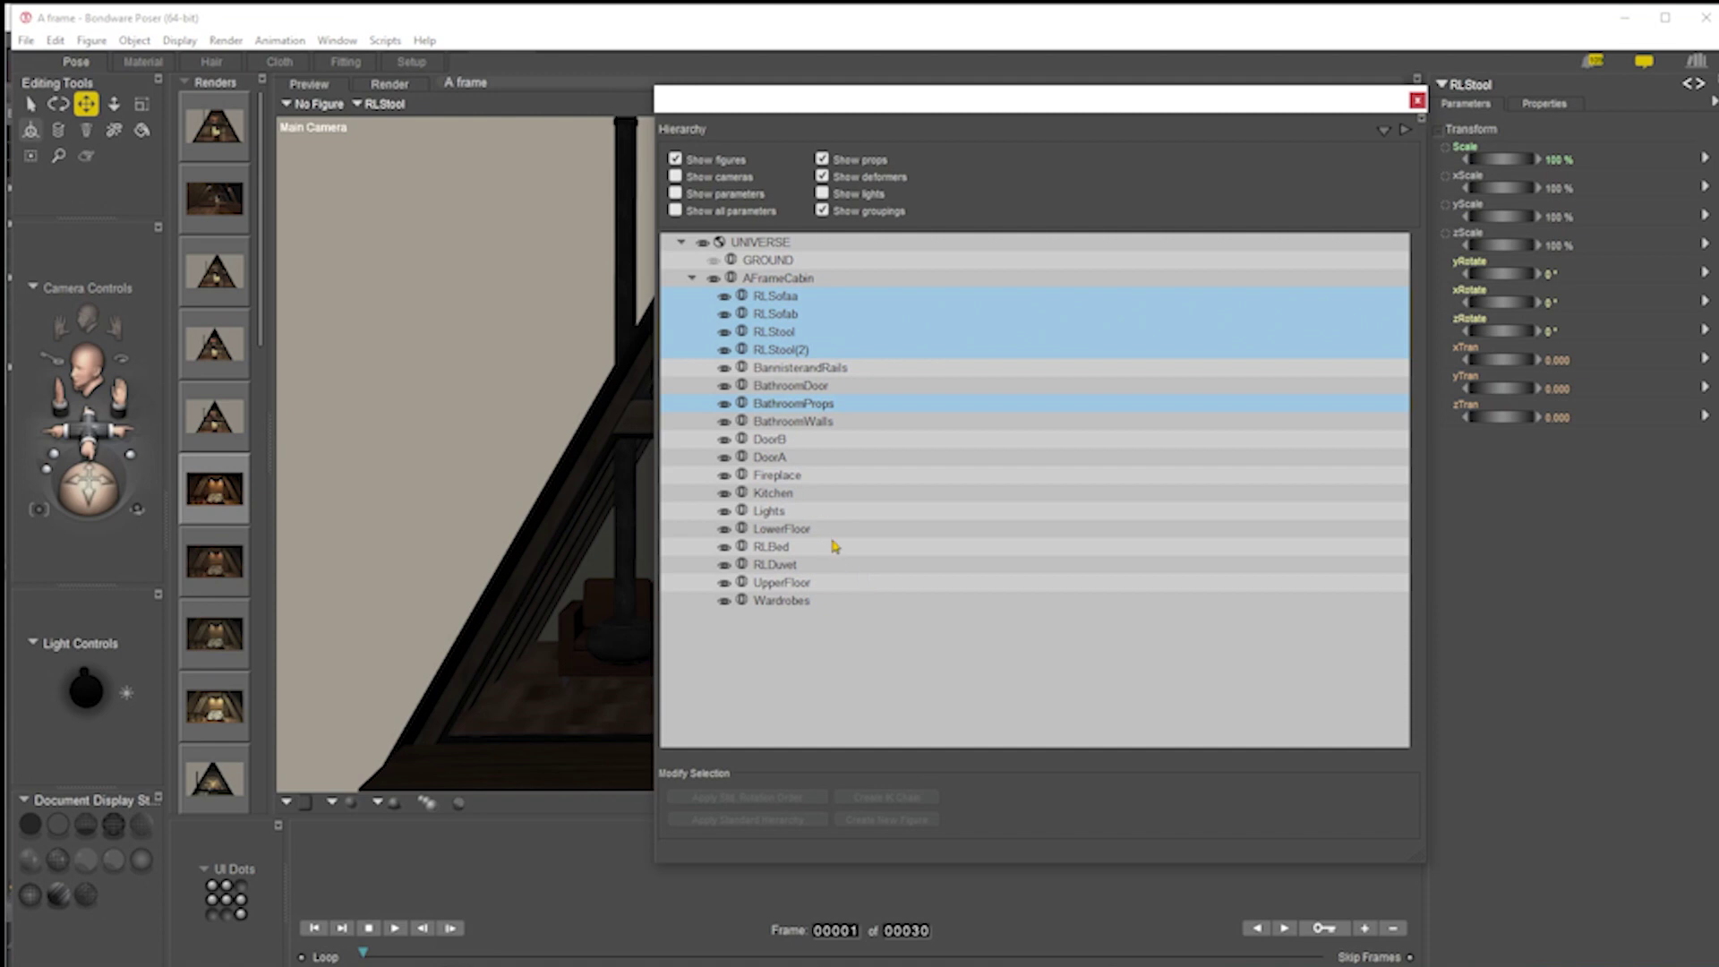
left_click_drag(808, 405, 922, 530)
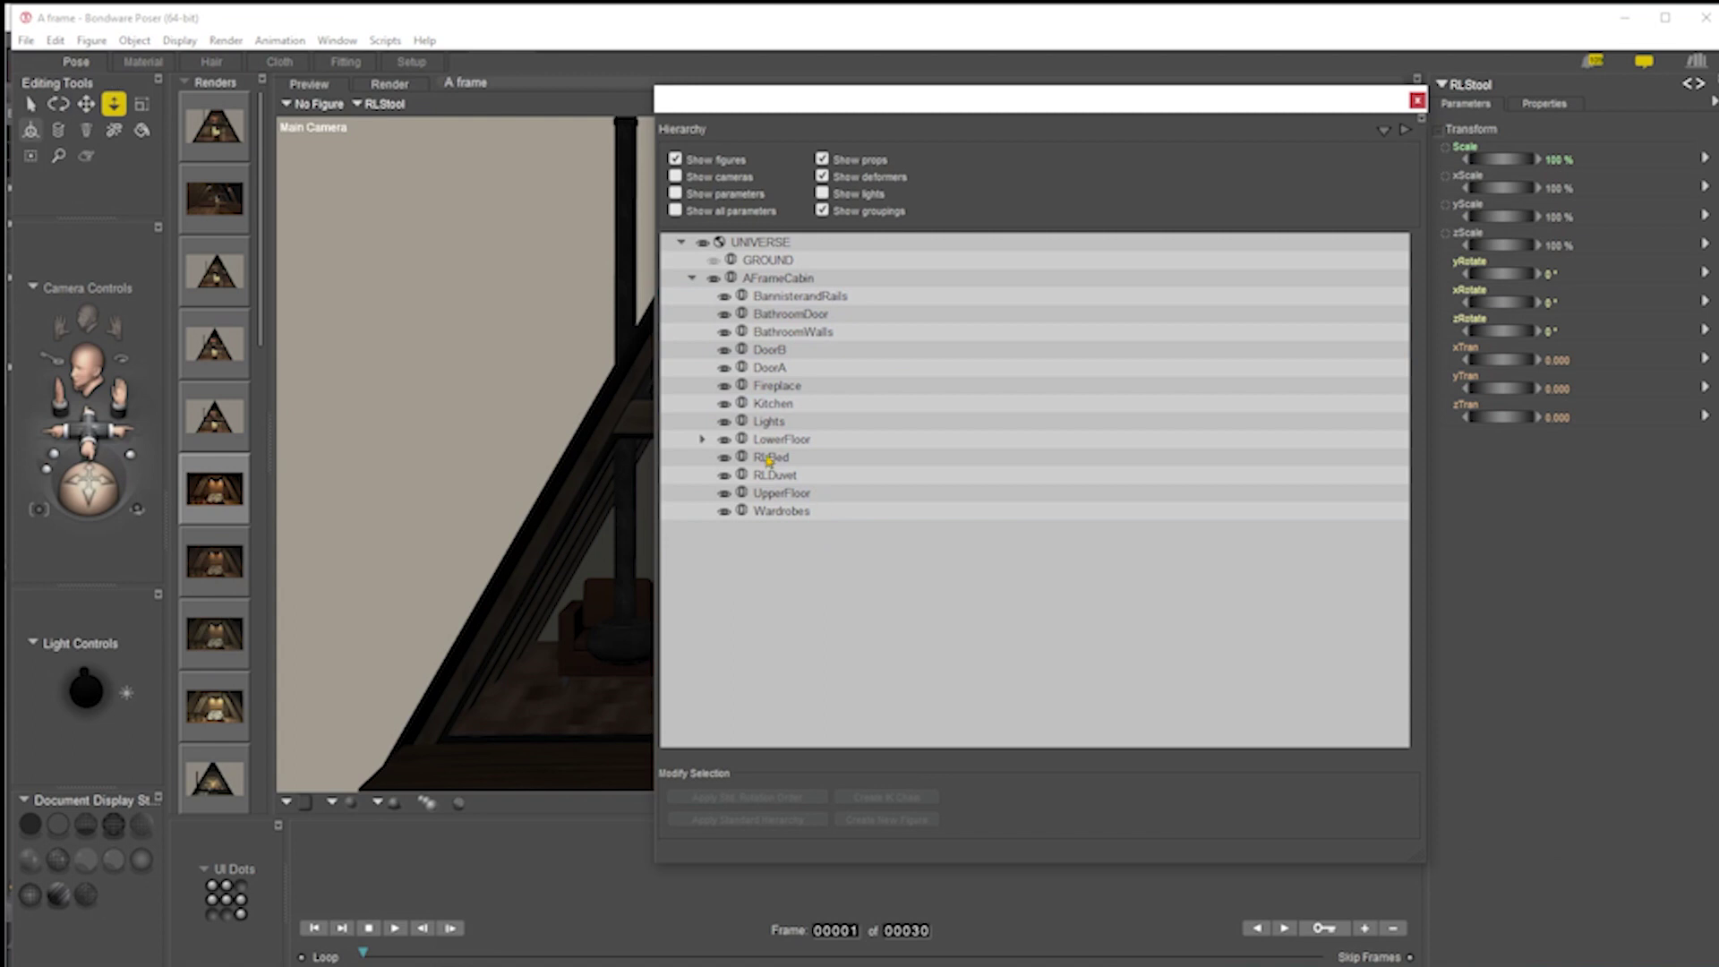
key("ctrl+z")
Parent RLDuvet to RLBed and close the Hierarchy Editor
left_click(884, 548)
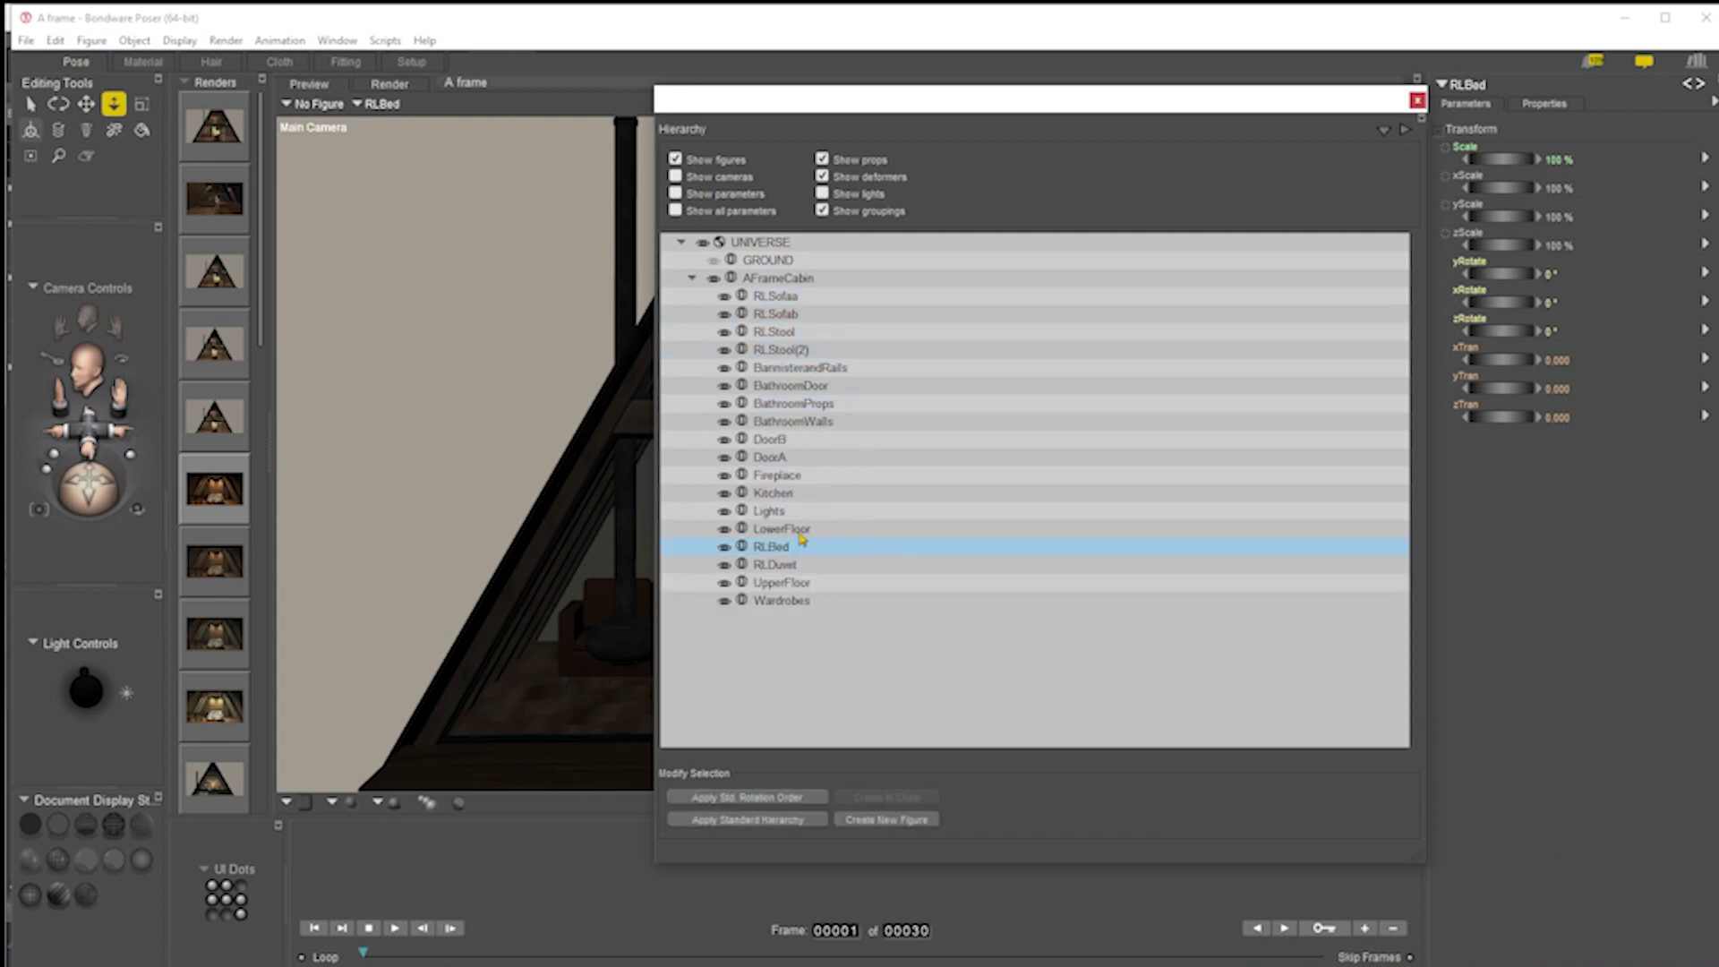
left_click_drag(786, 570, 853, 554)
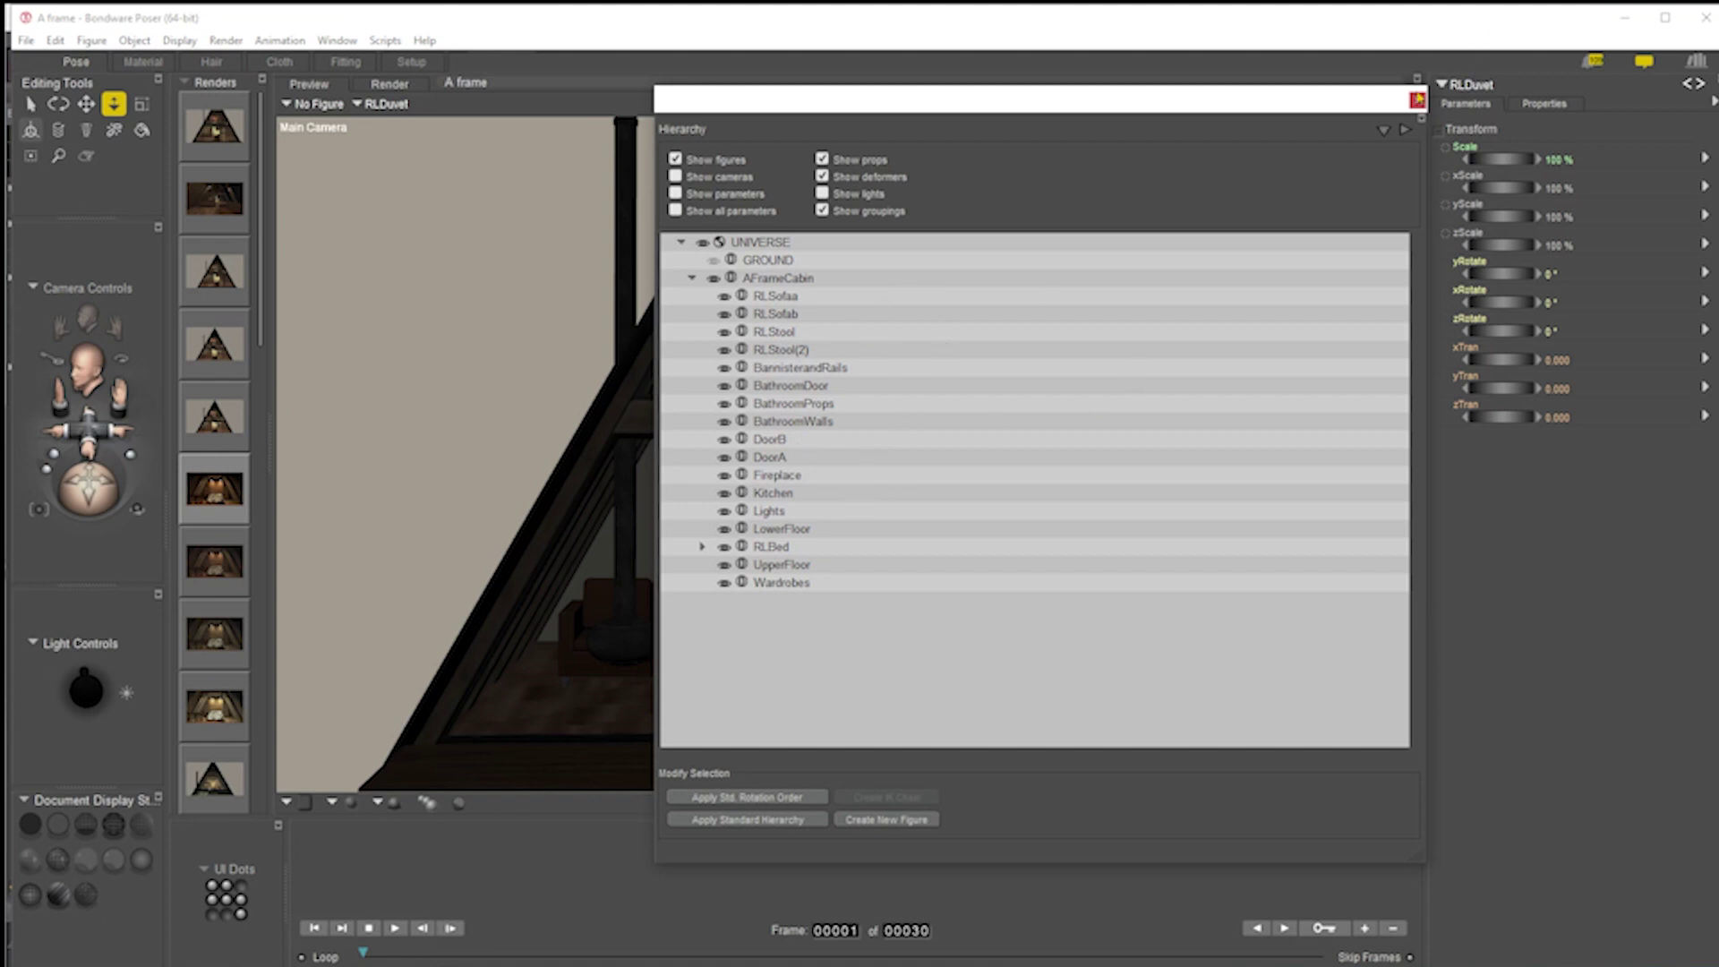
left_click(1417, 101)
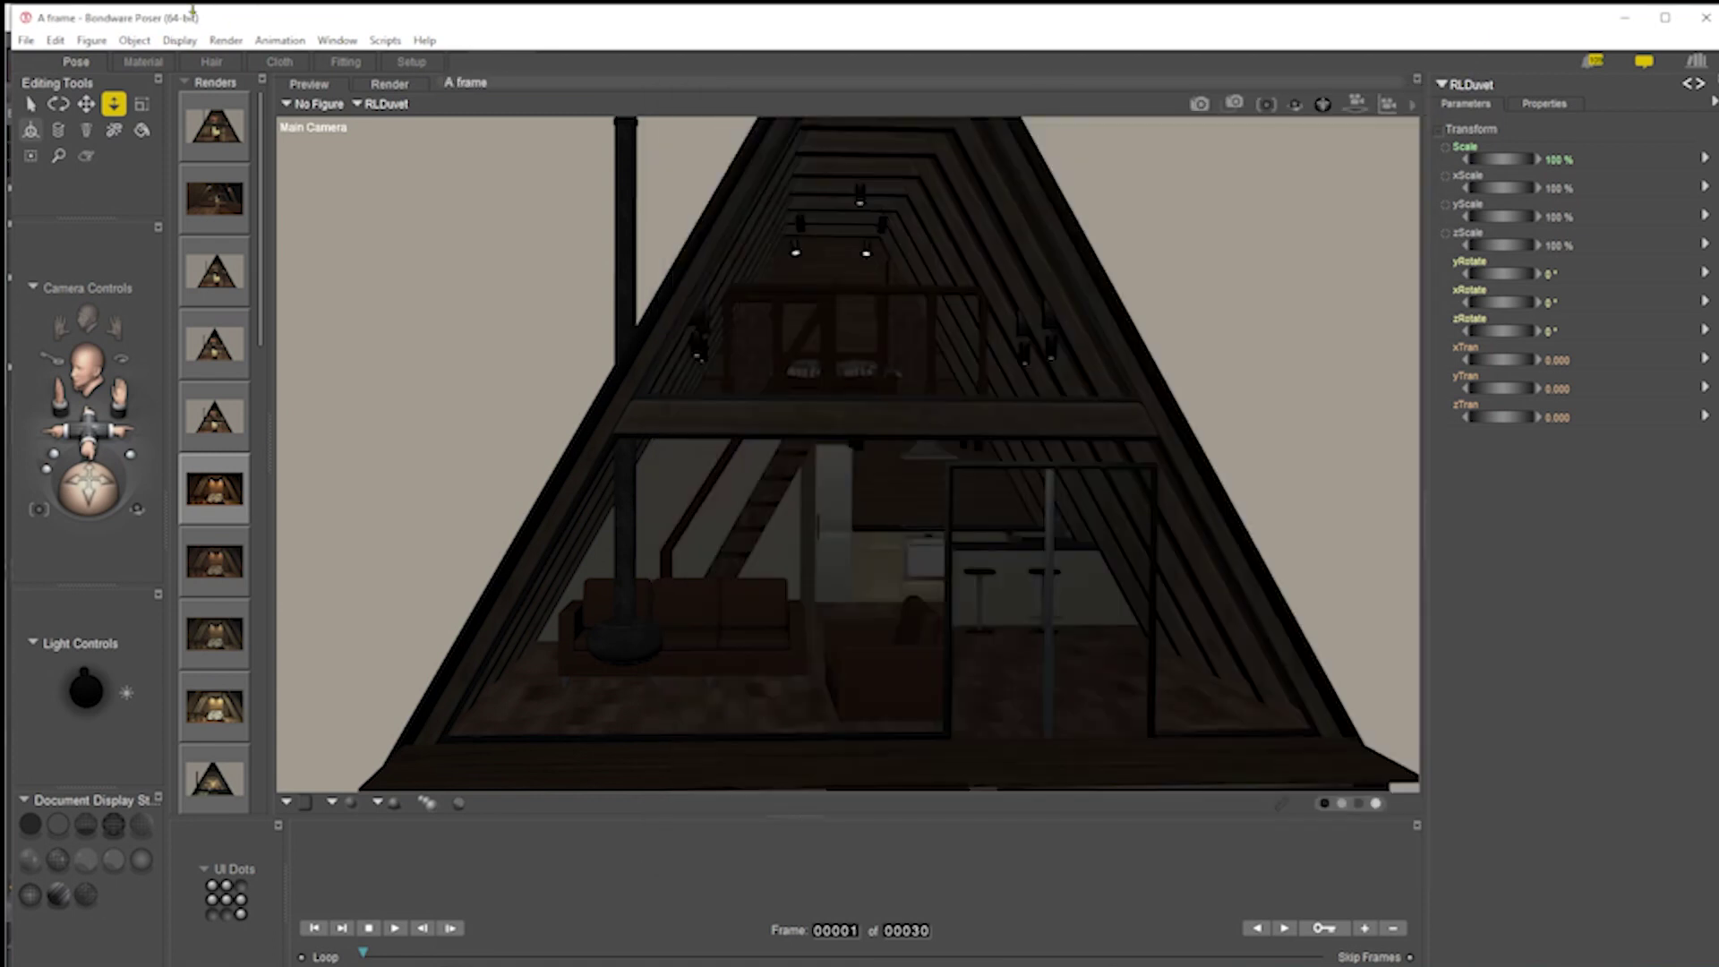
Open the content library and save the cabin scene to the Included folder of the Scene category as "A frame"
left_click(338, 41)
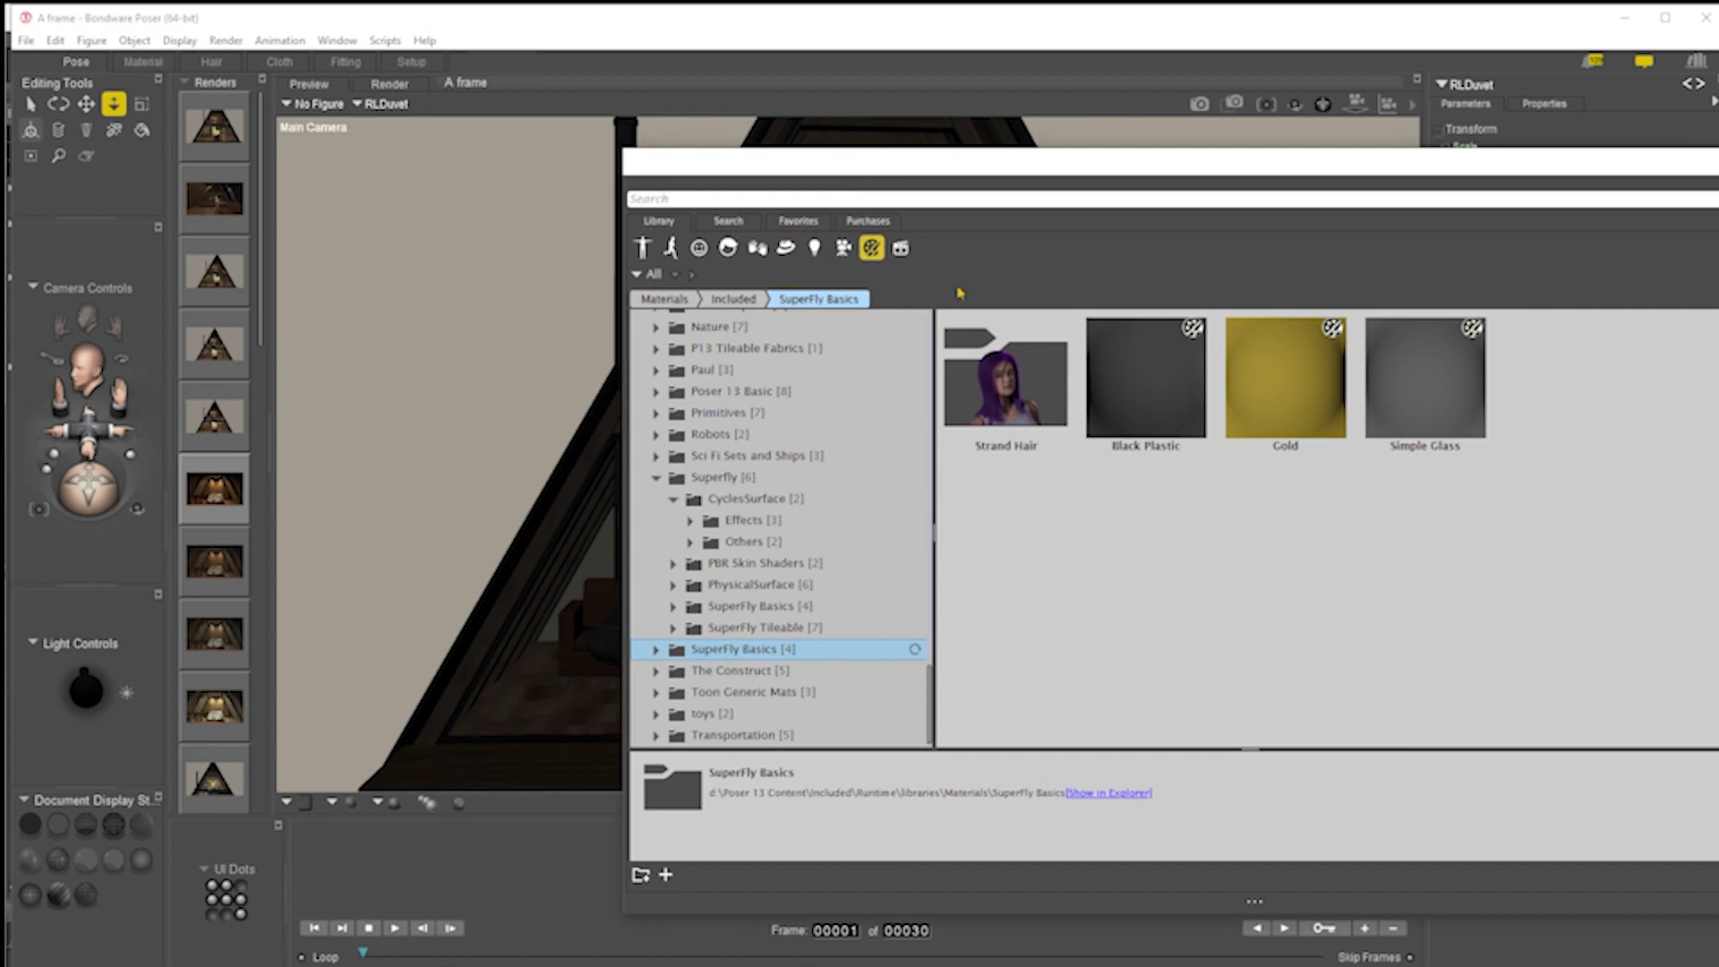
left_click(655, 479)
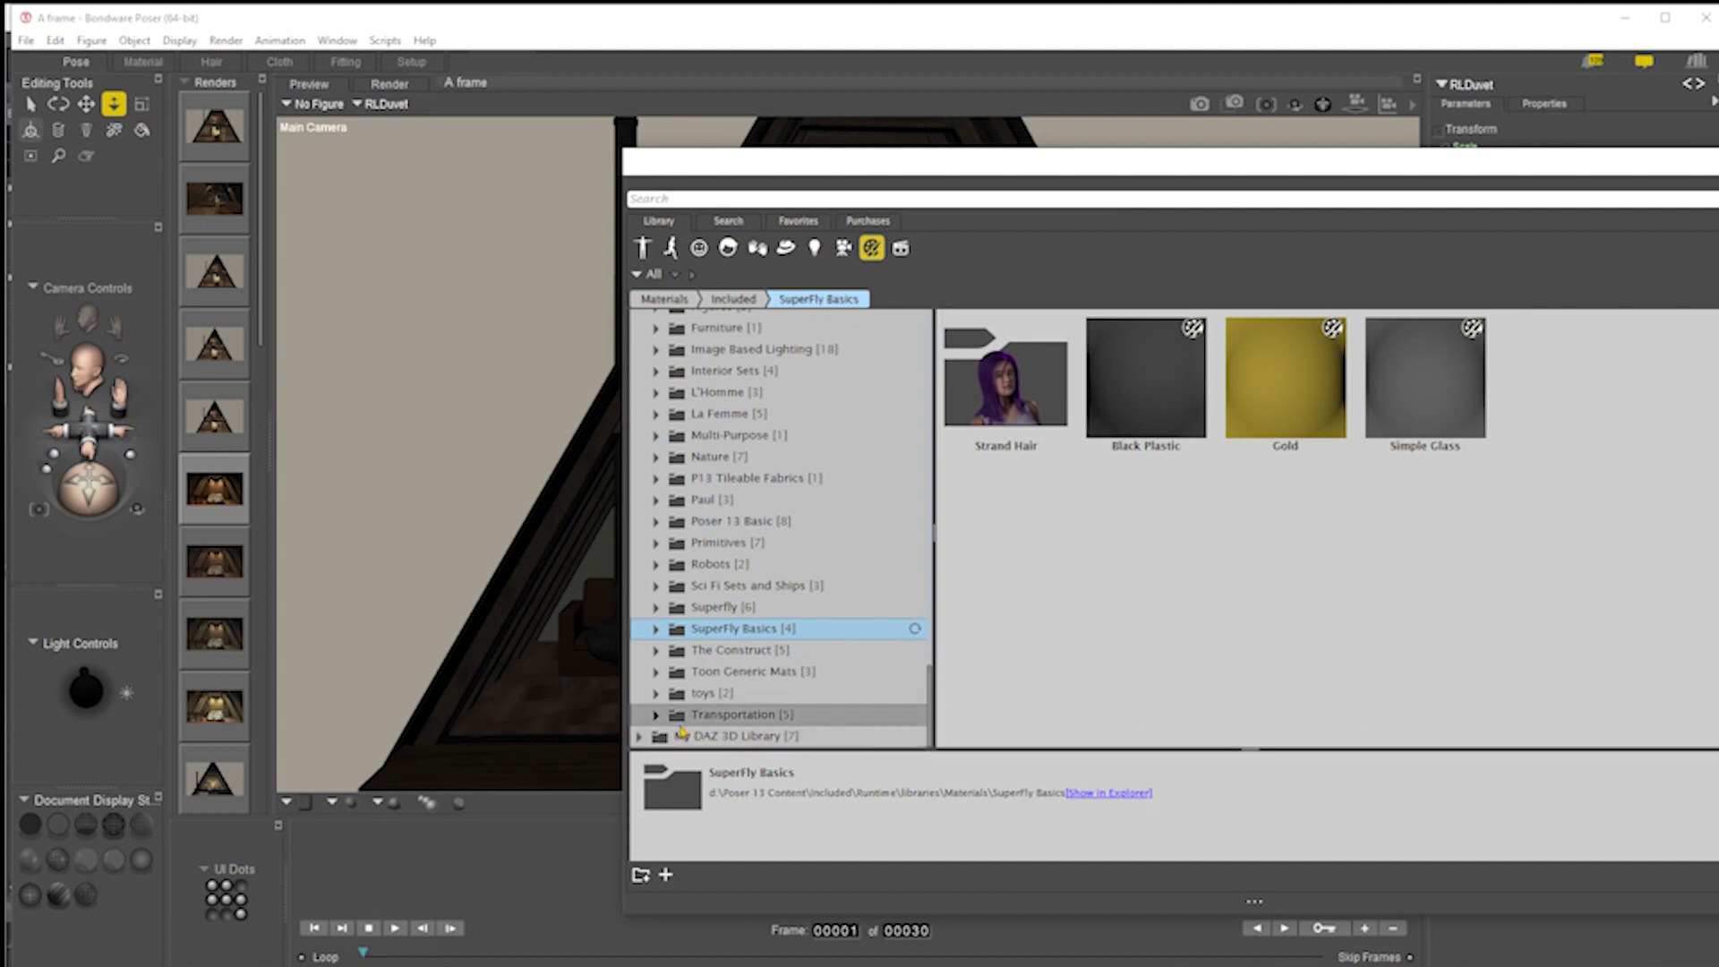
left_click(795, 735)
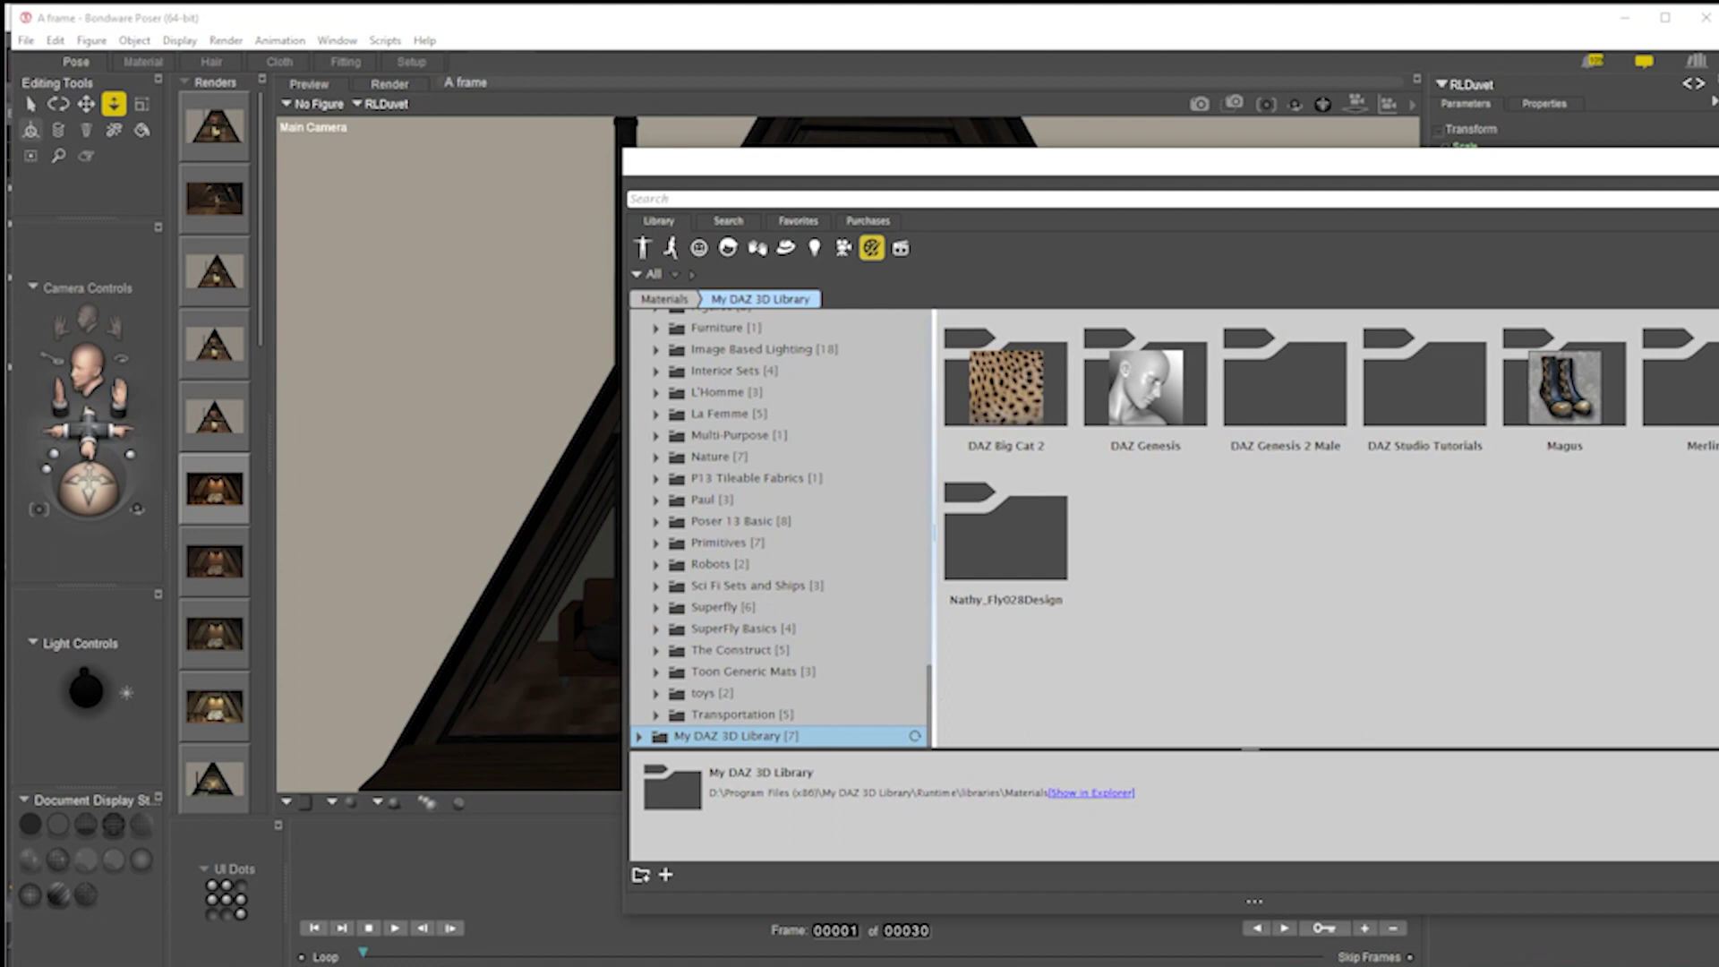
left_click_drag(931, 706, 963, 722)
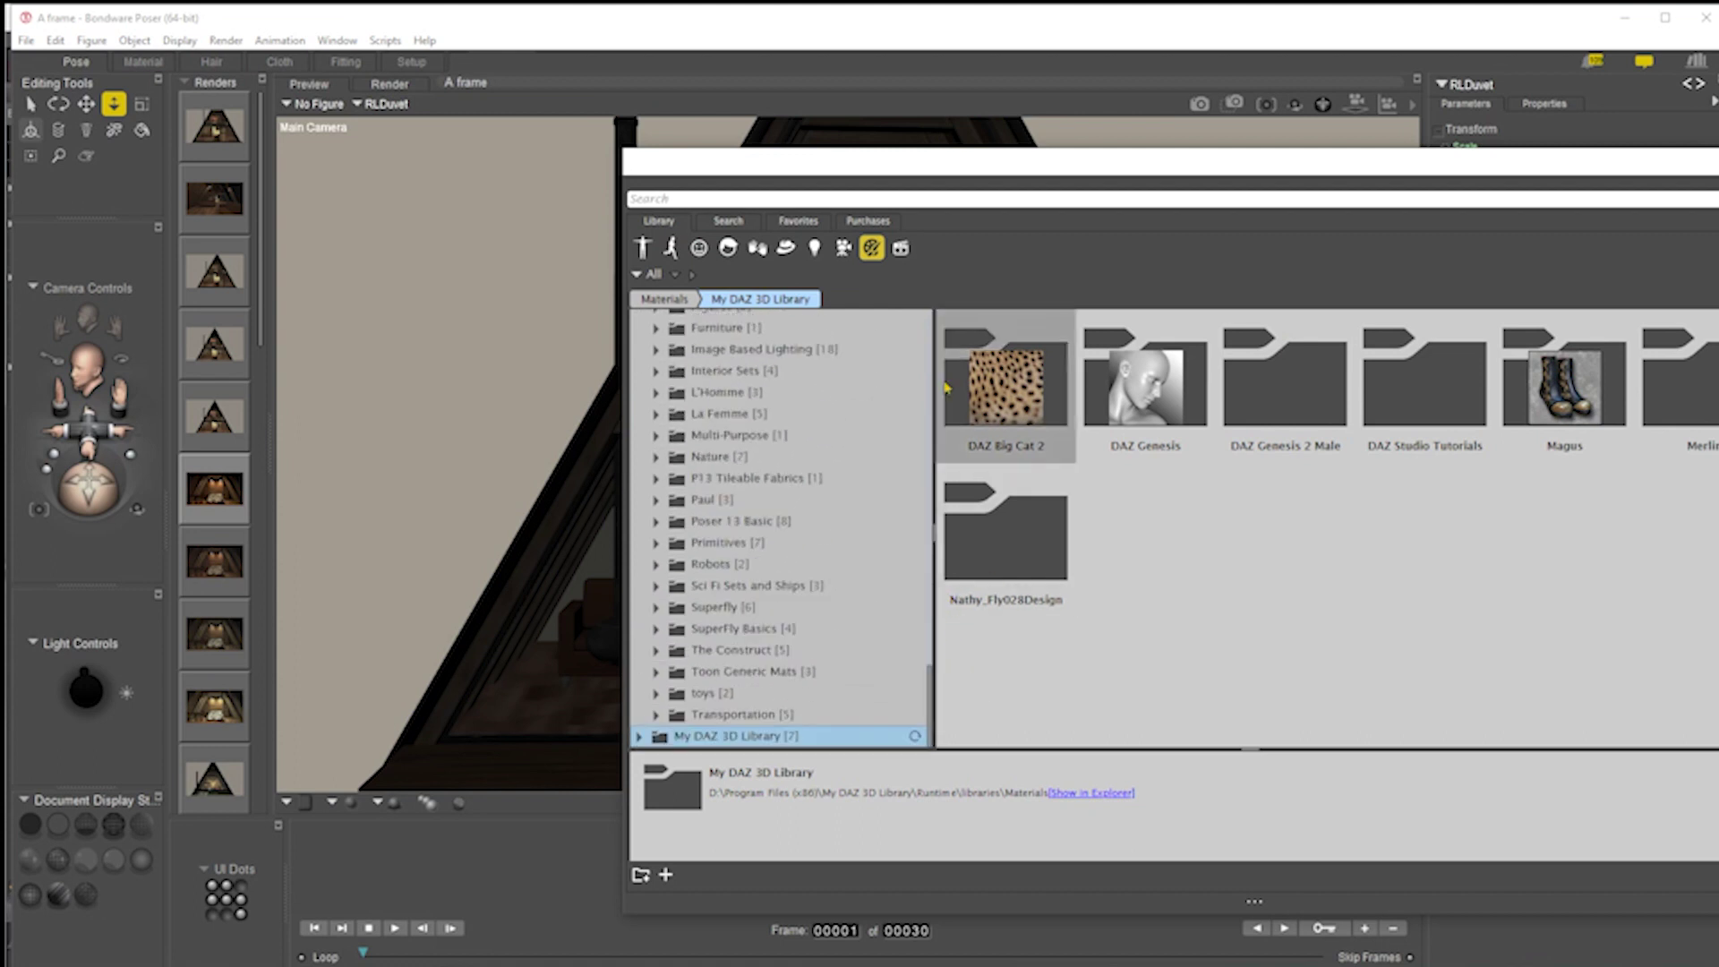
left_click(900, 247)
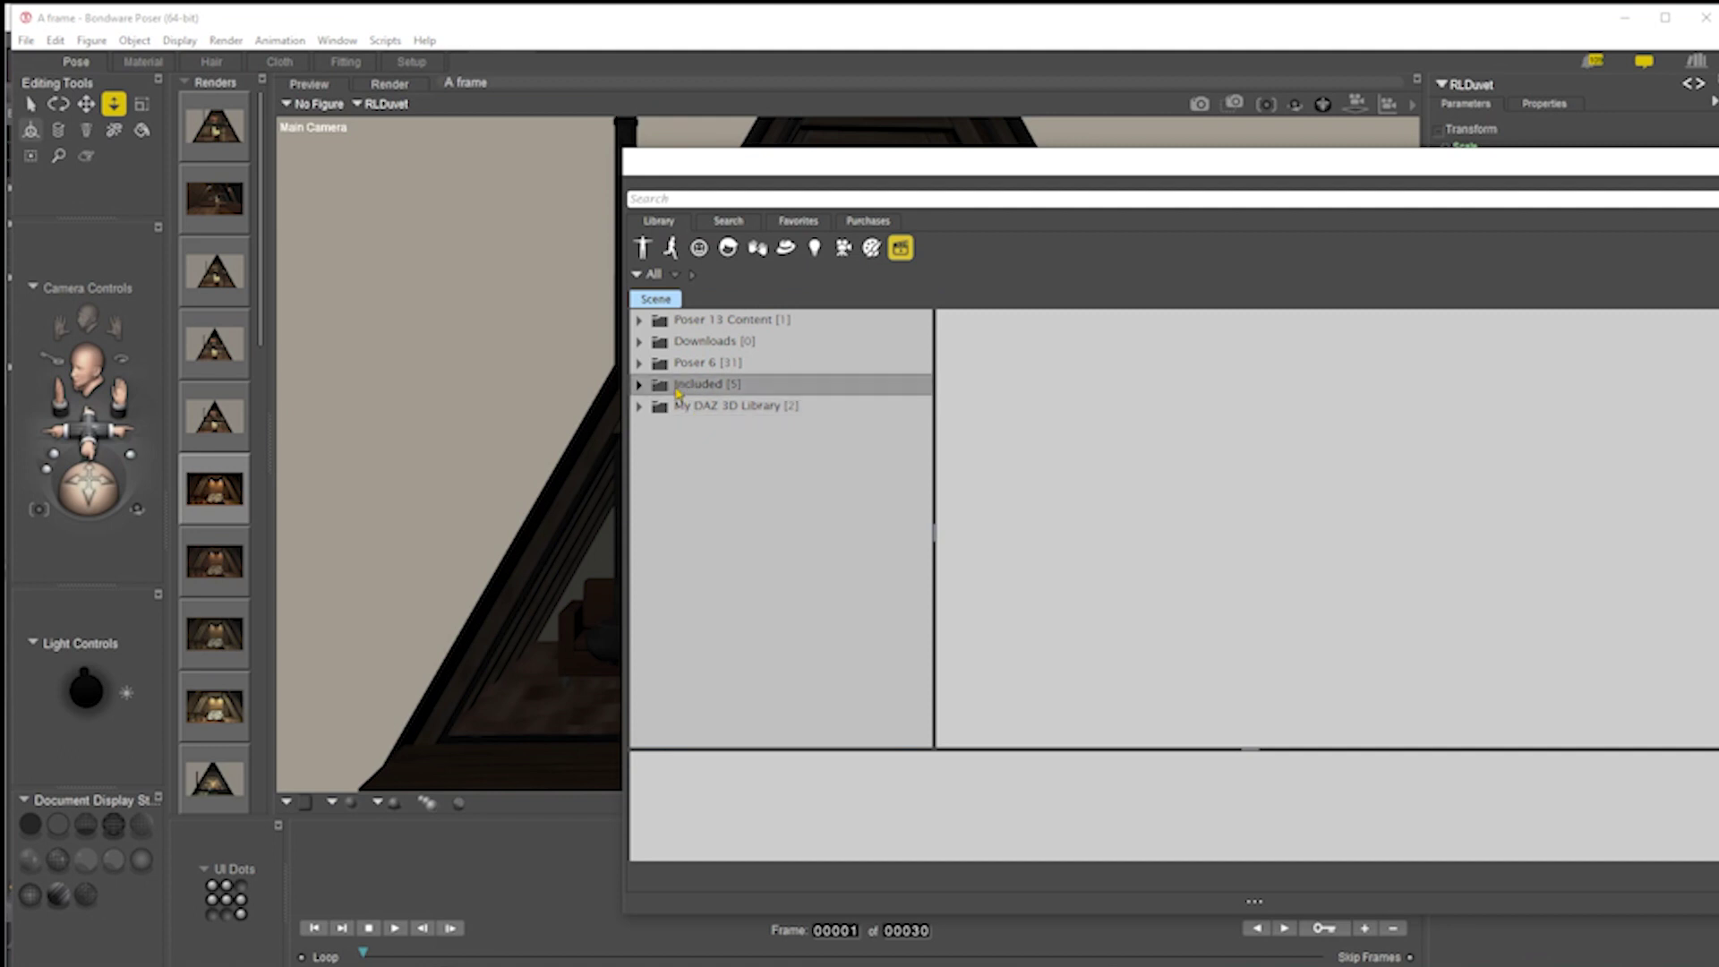
left_click(678, 387)
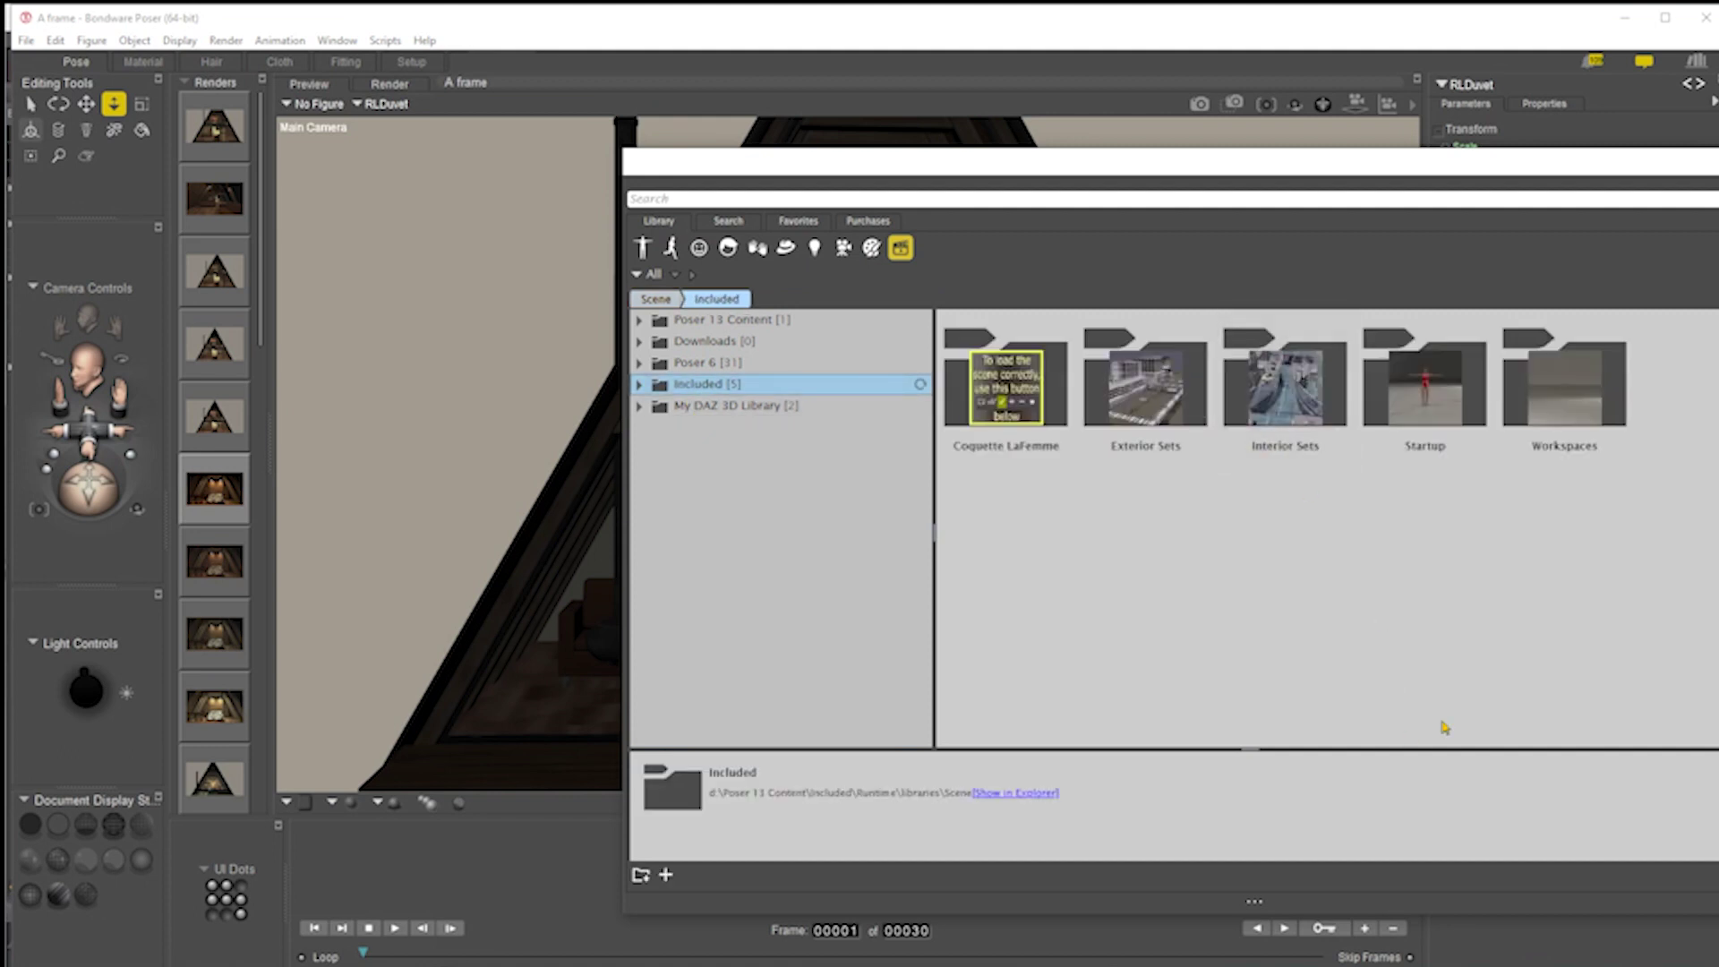
left_click(666, 878)
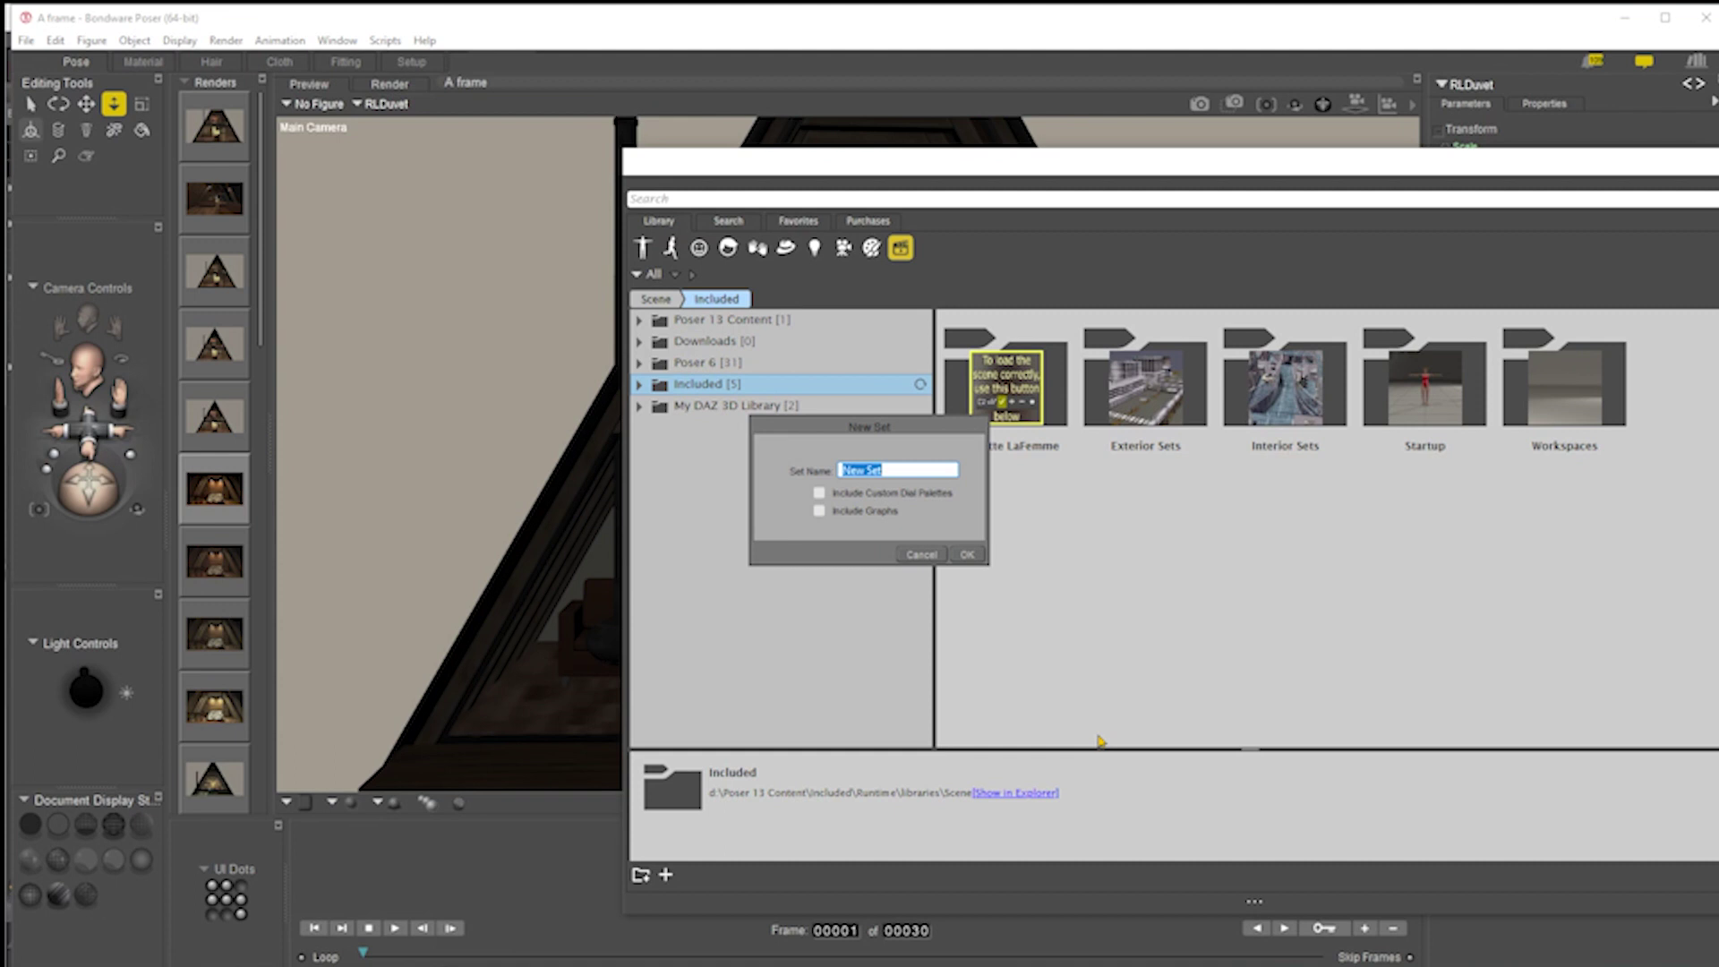
type("A frame")
key("Return")
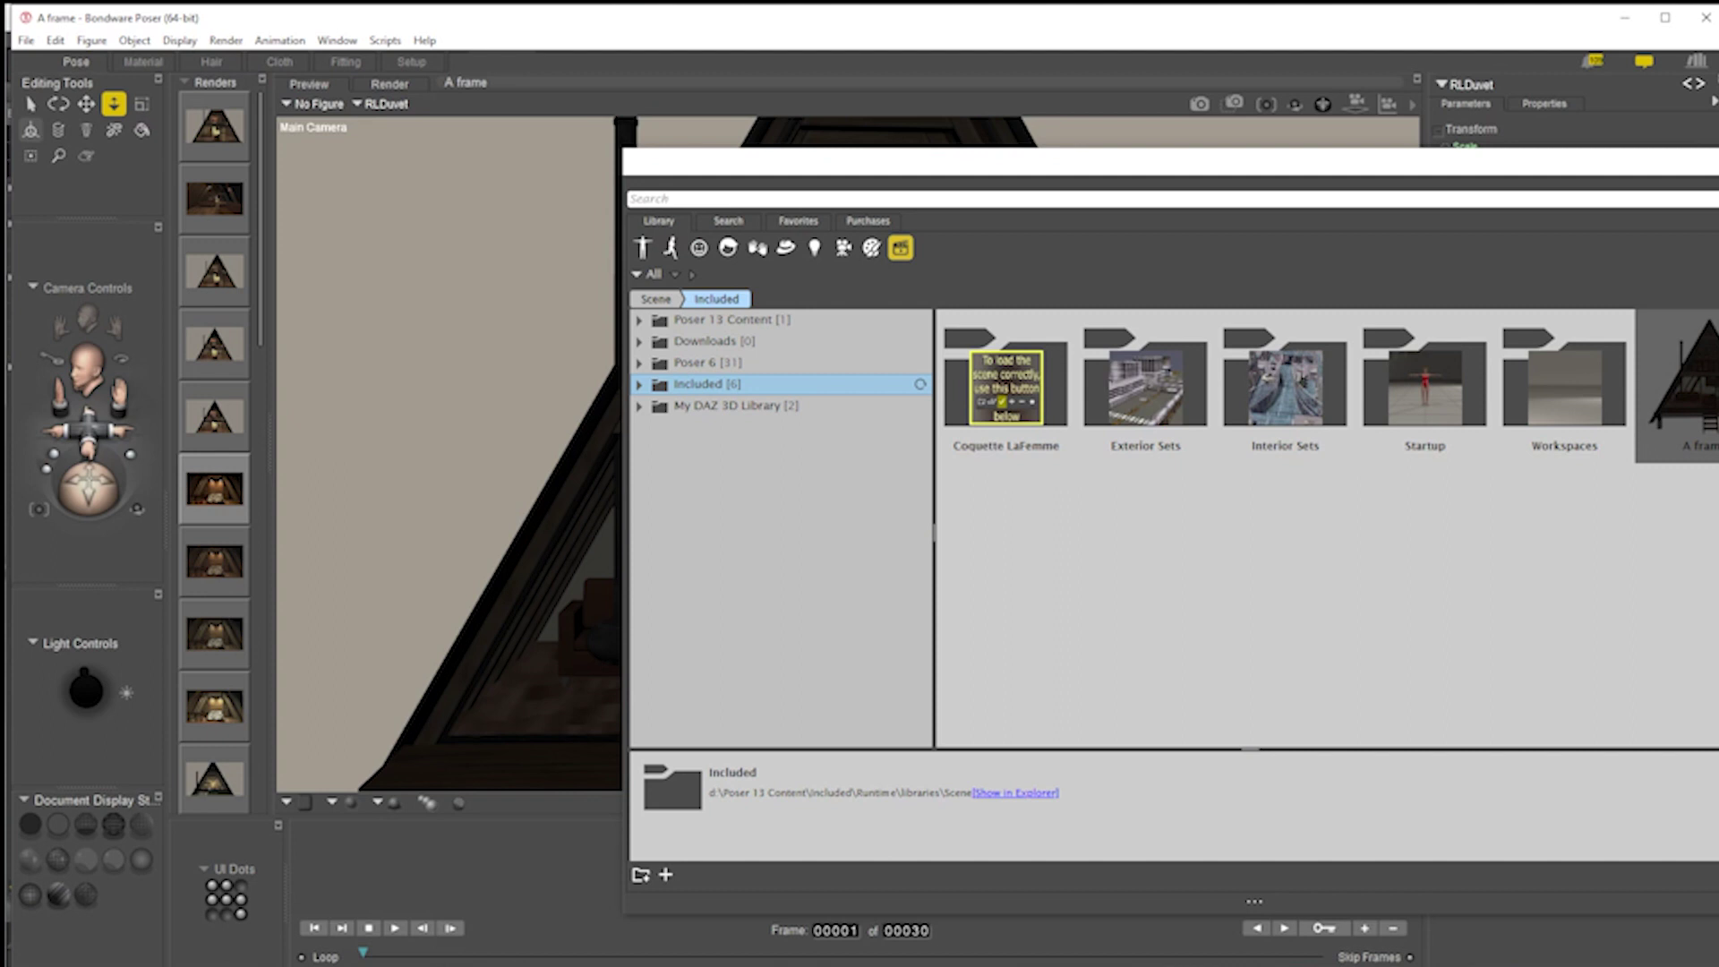
Save the cabin document and start a new scene
left_click(26, 40)
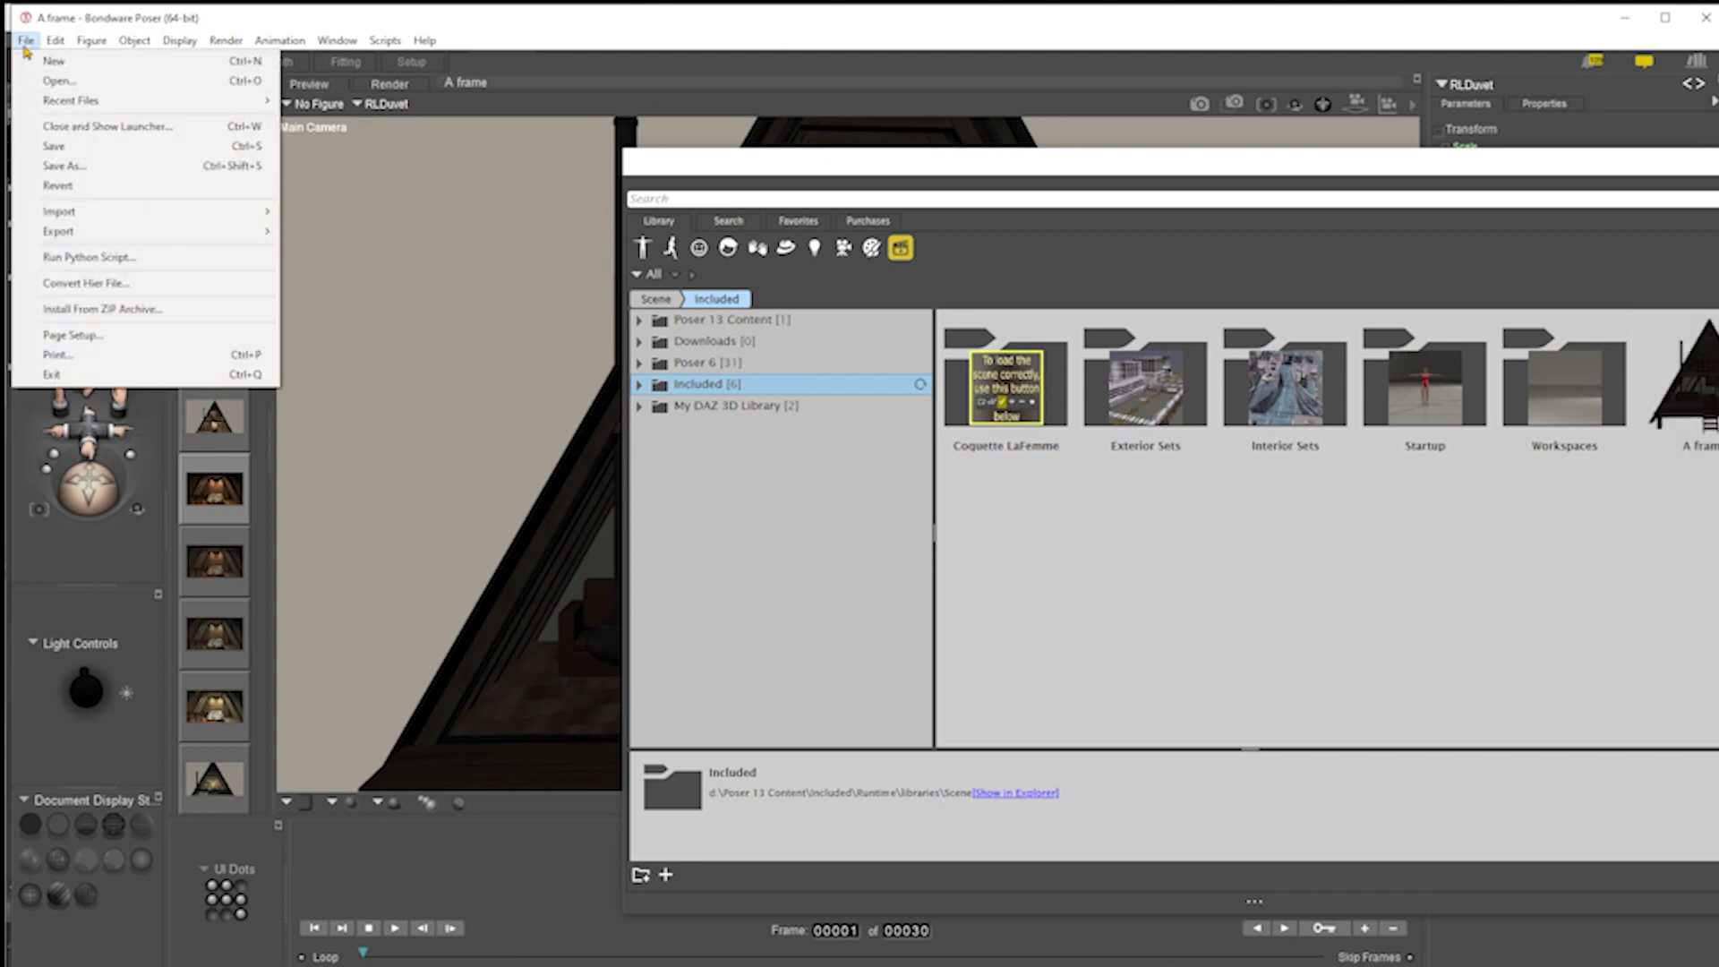
left_click(56, 146)
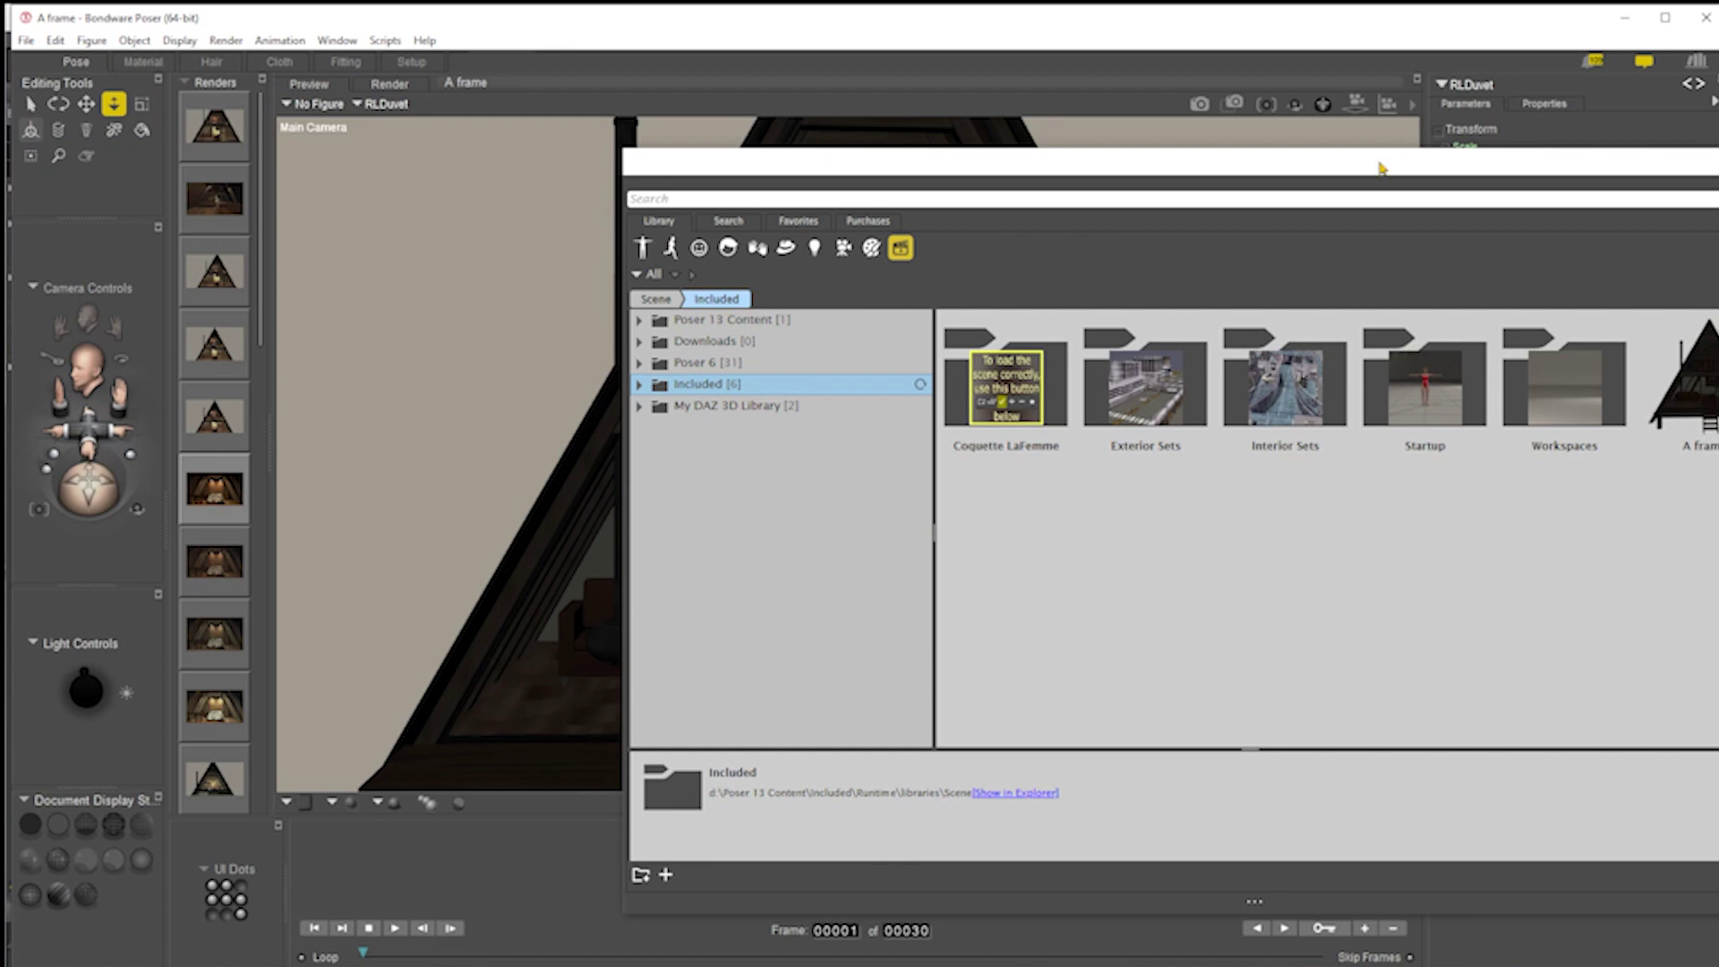
left_click(27, 40)
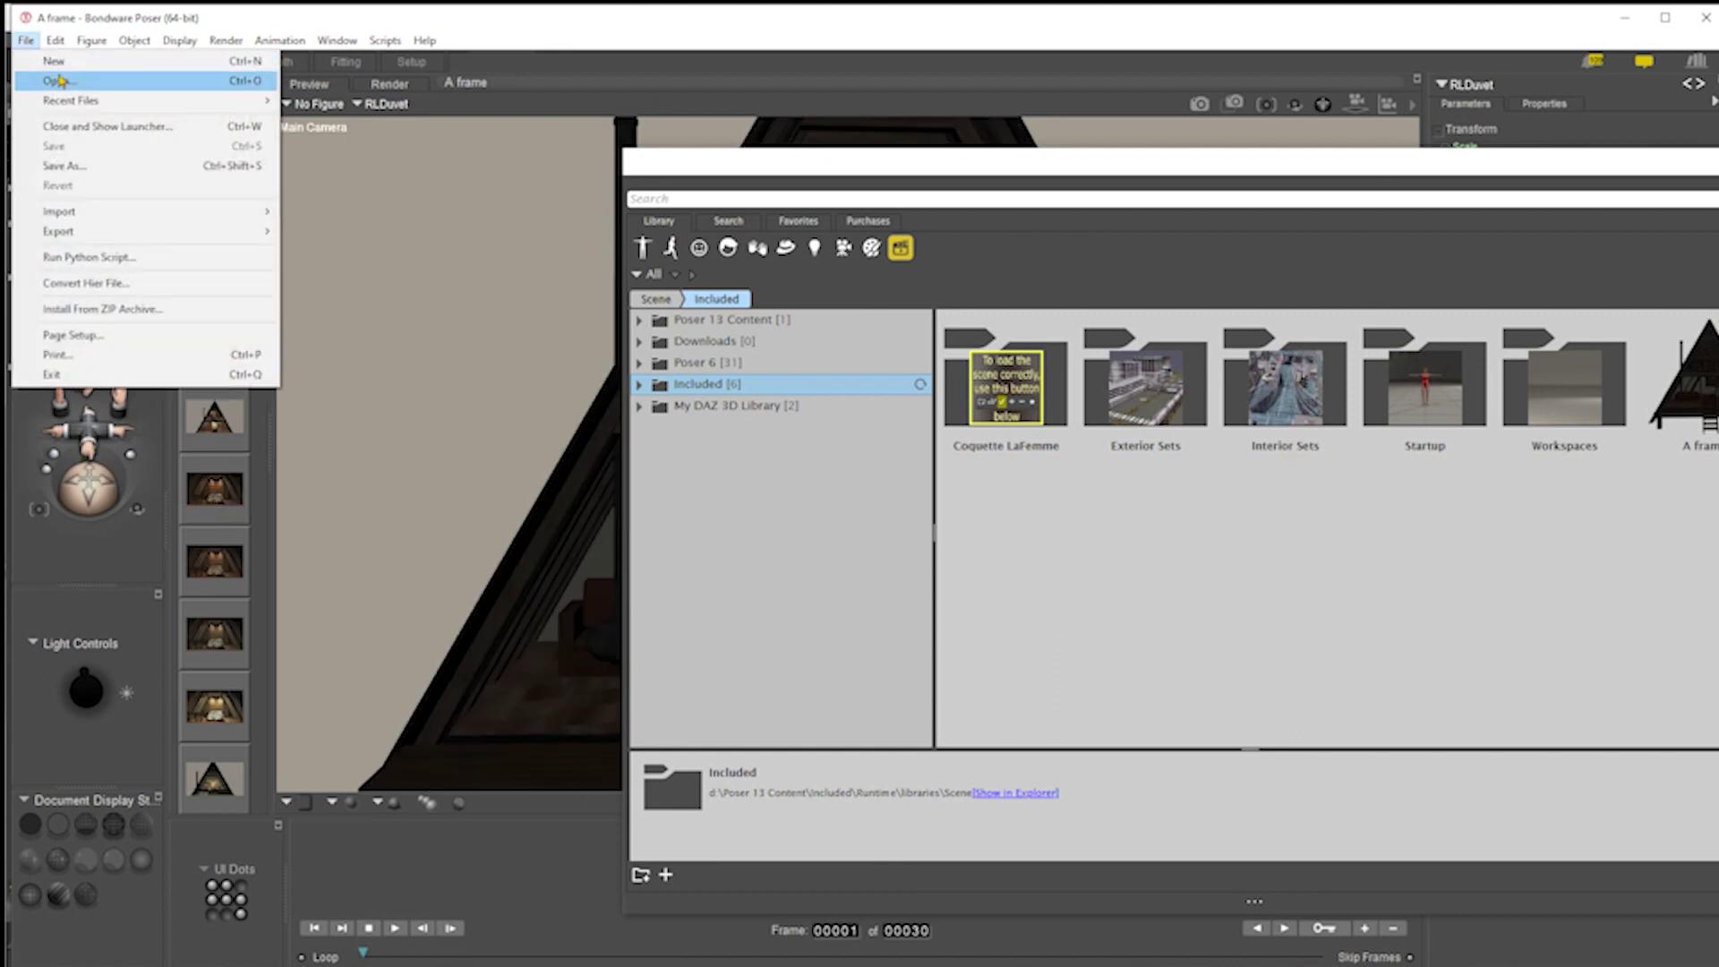
left_click(57, 61)
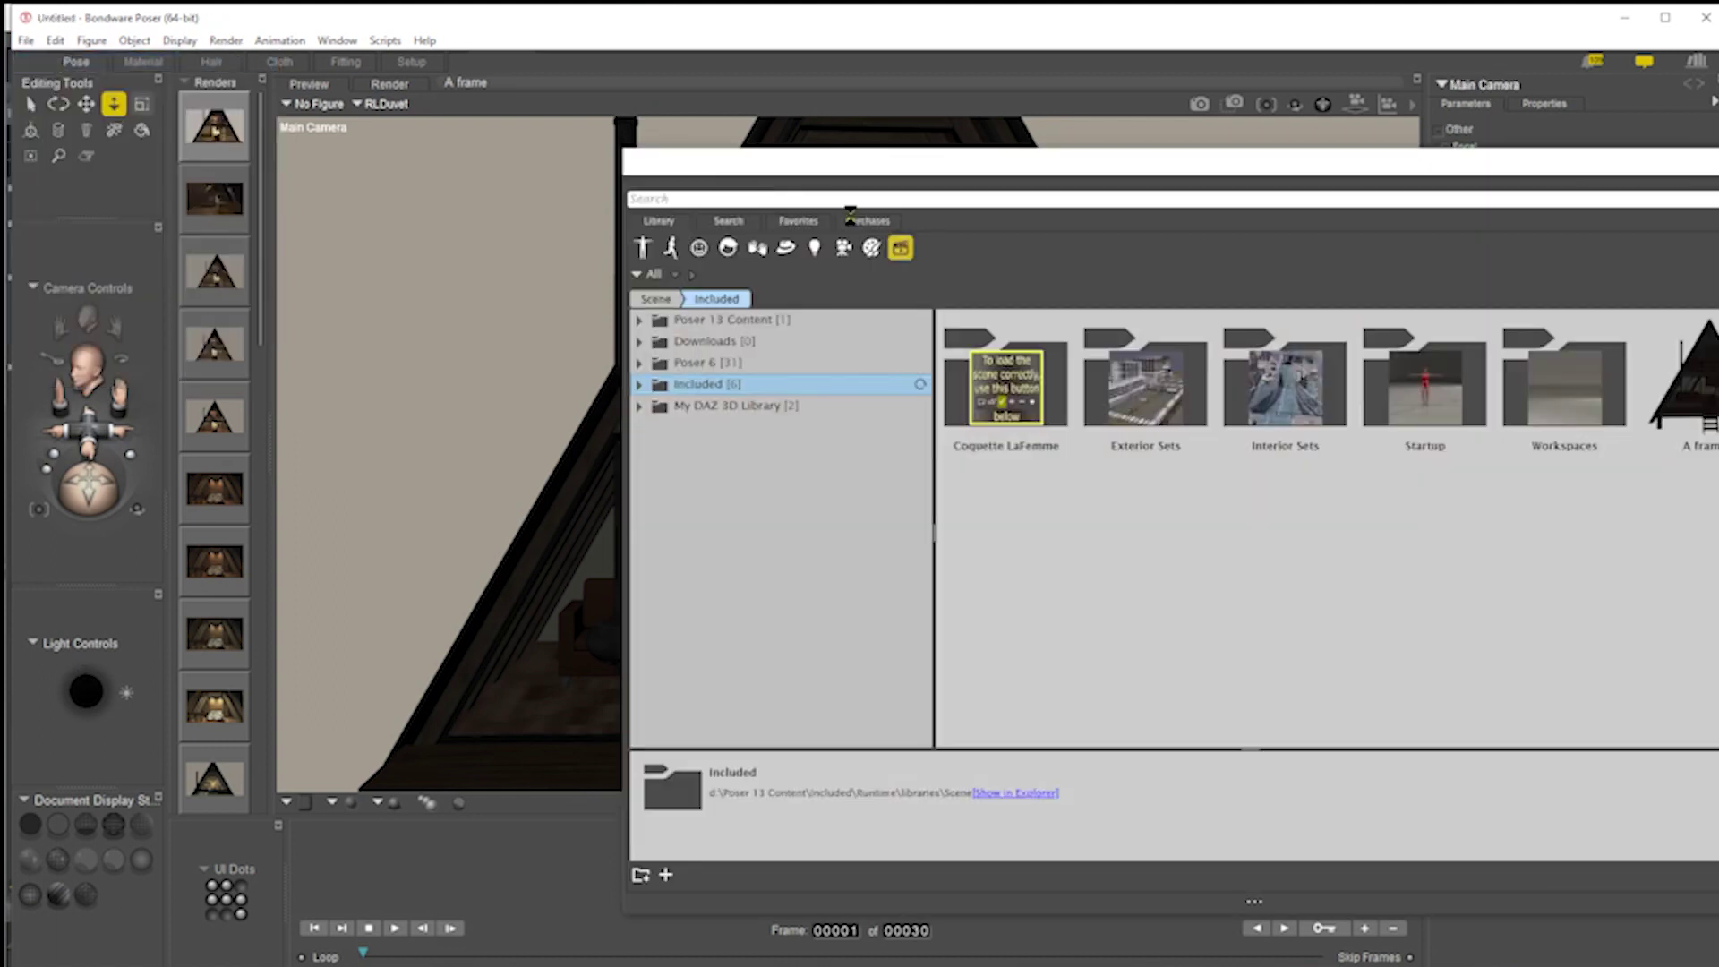
Load the A frame scene from the library as a replacement for the current scene, without saving the untitled document
left_click(1712, 379)
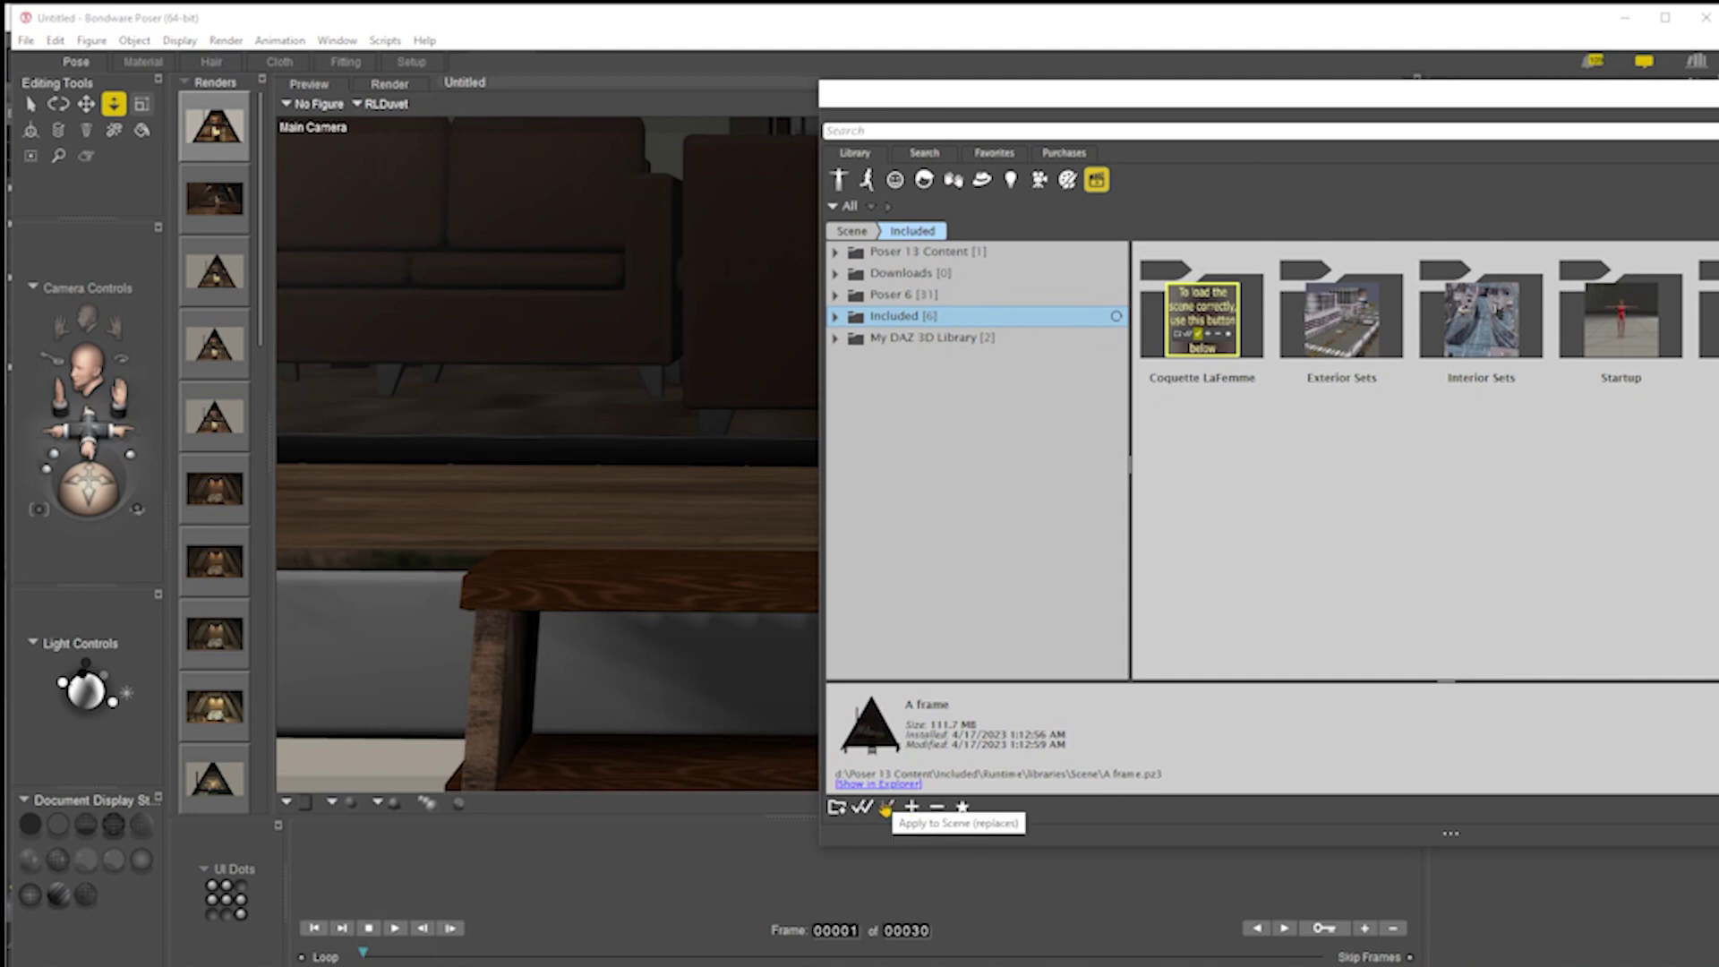
left_click(884, 808)
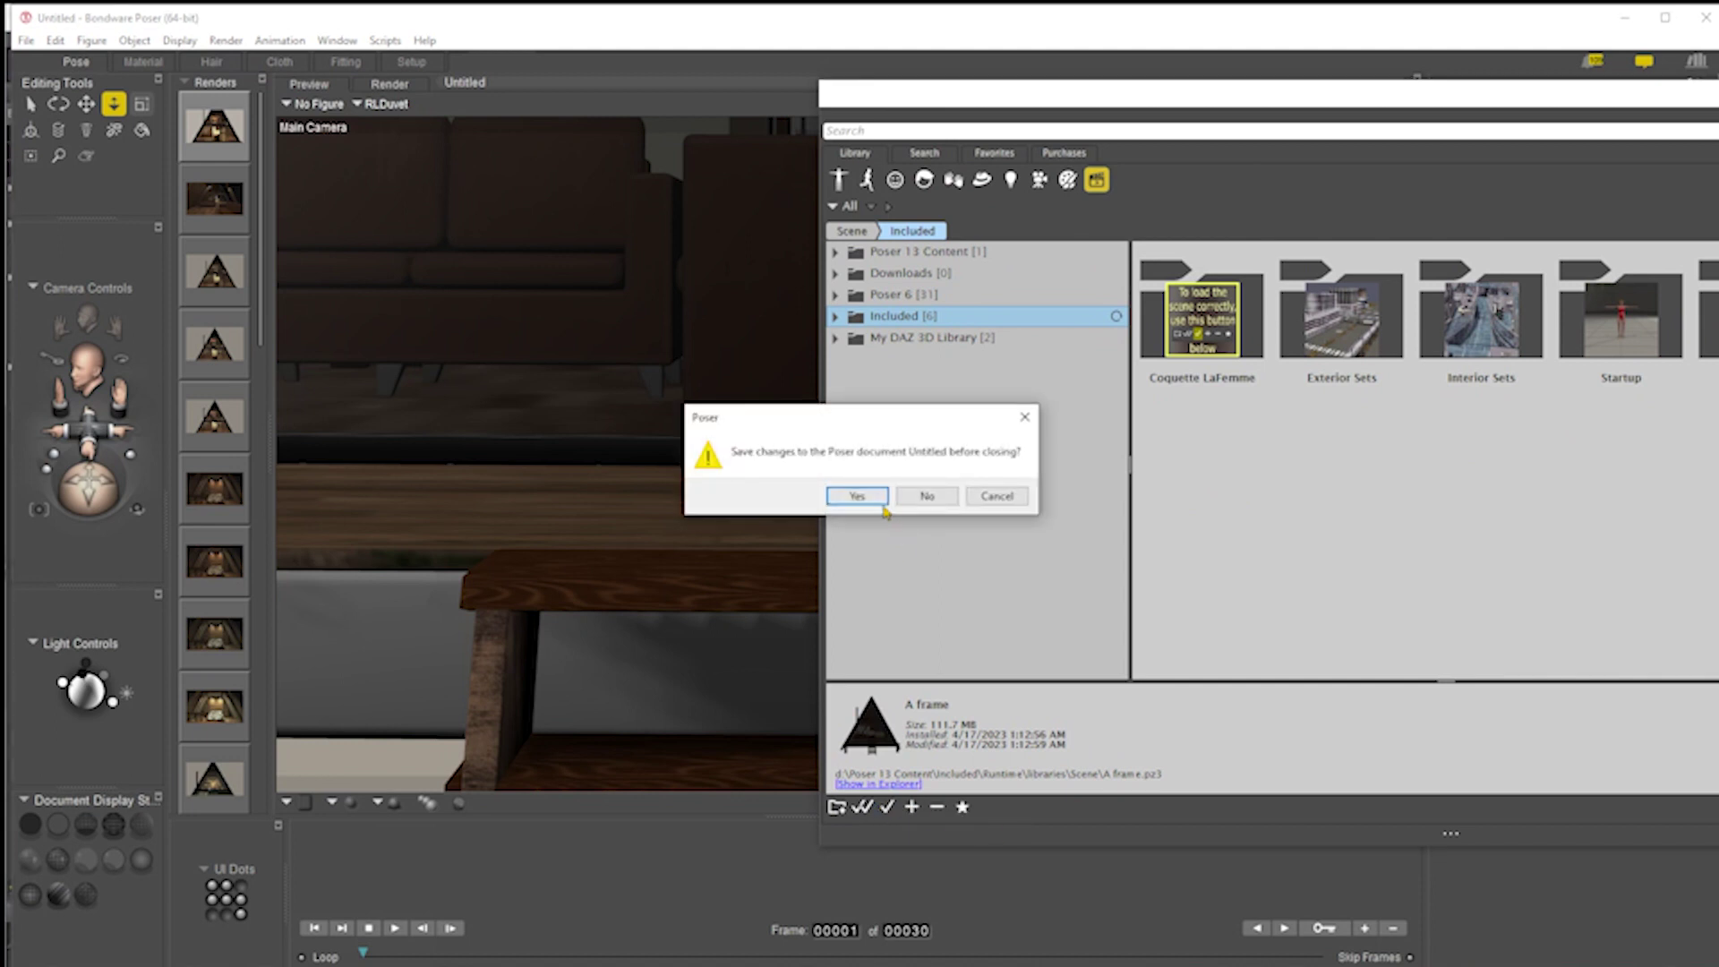
left_click(927, 496)
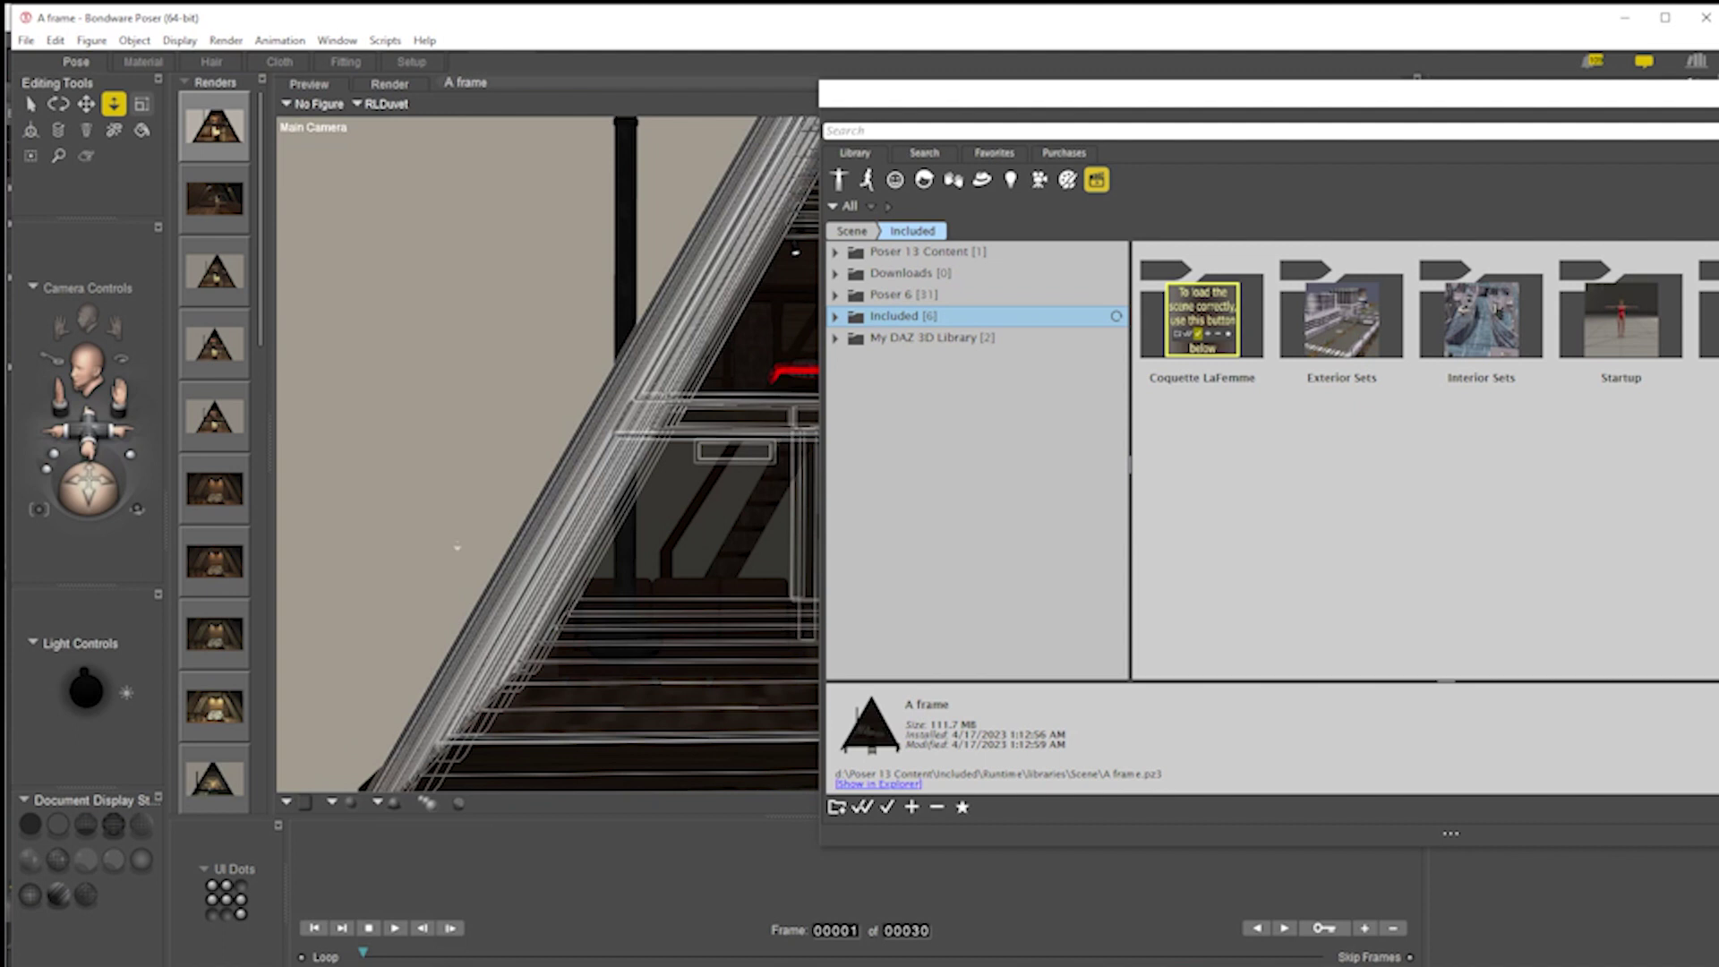
Dismiss the library and start a SuperFly render of the cabin's full front through the Main Camera
left_click_drag(90, 420, 90, 438)
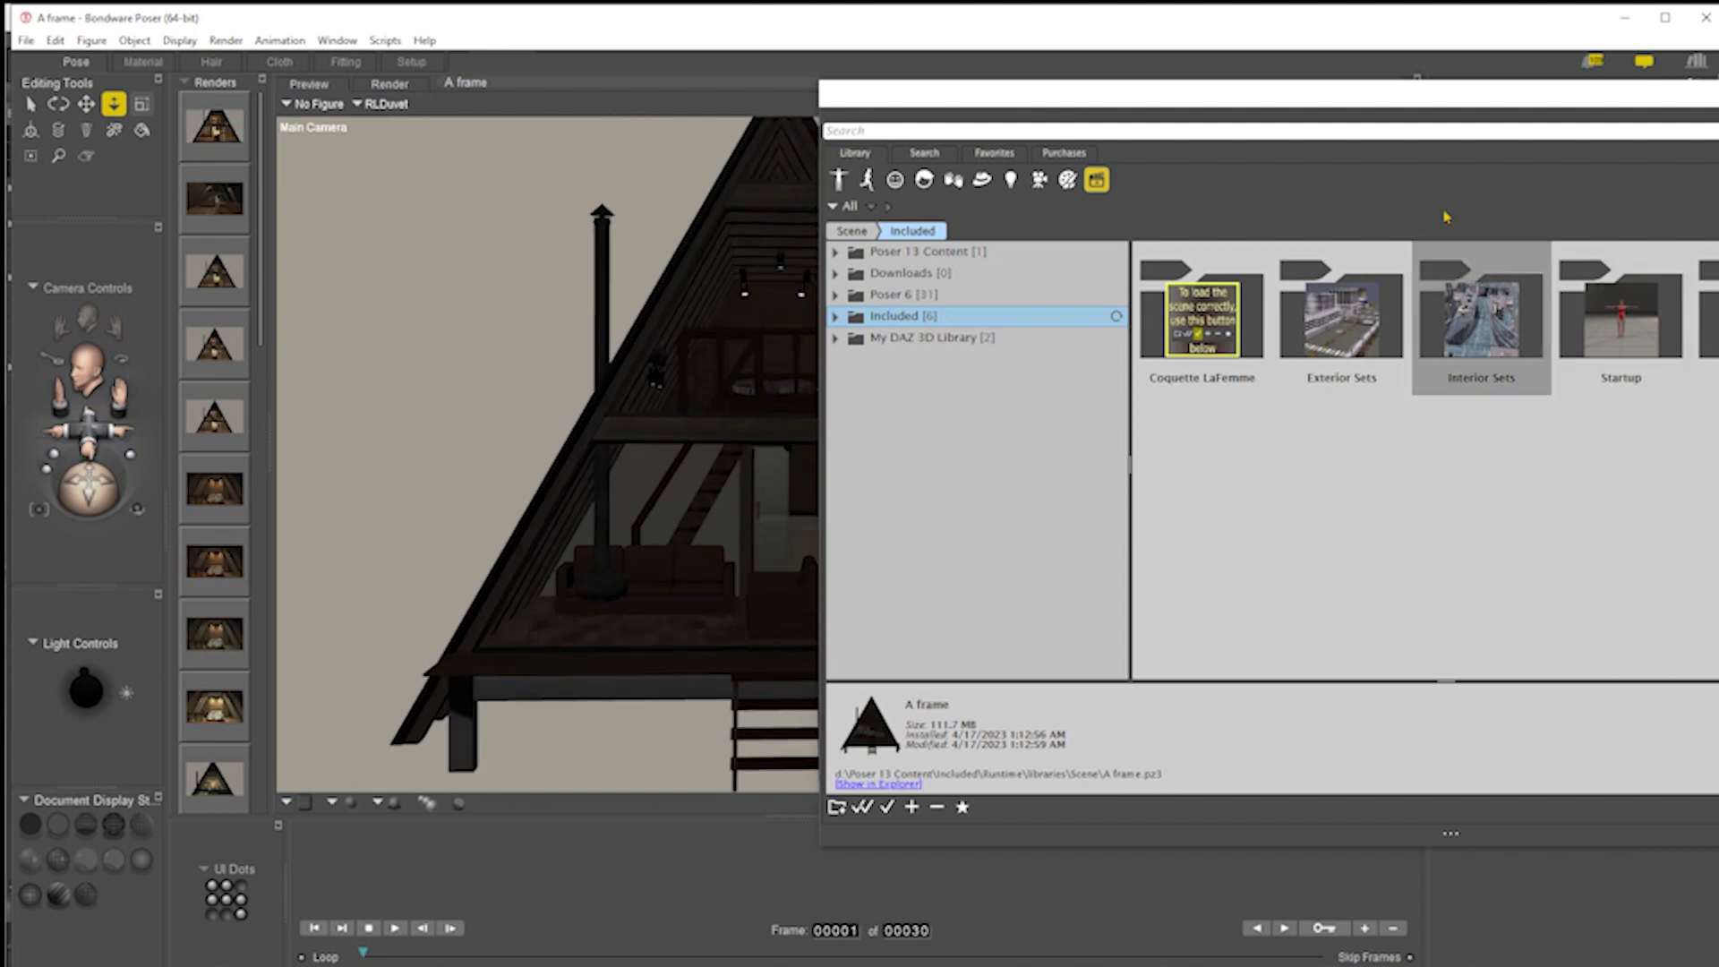
left_click(1326, 122)
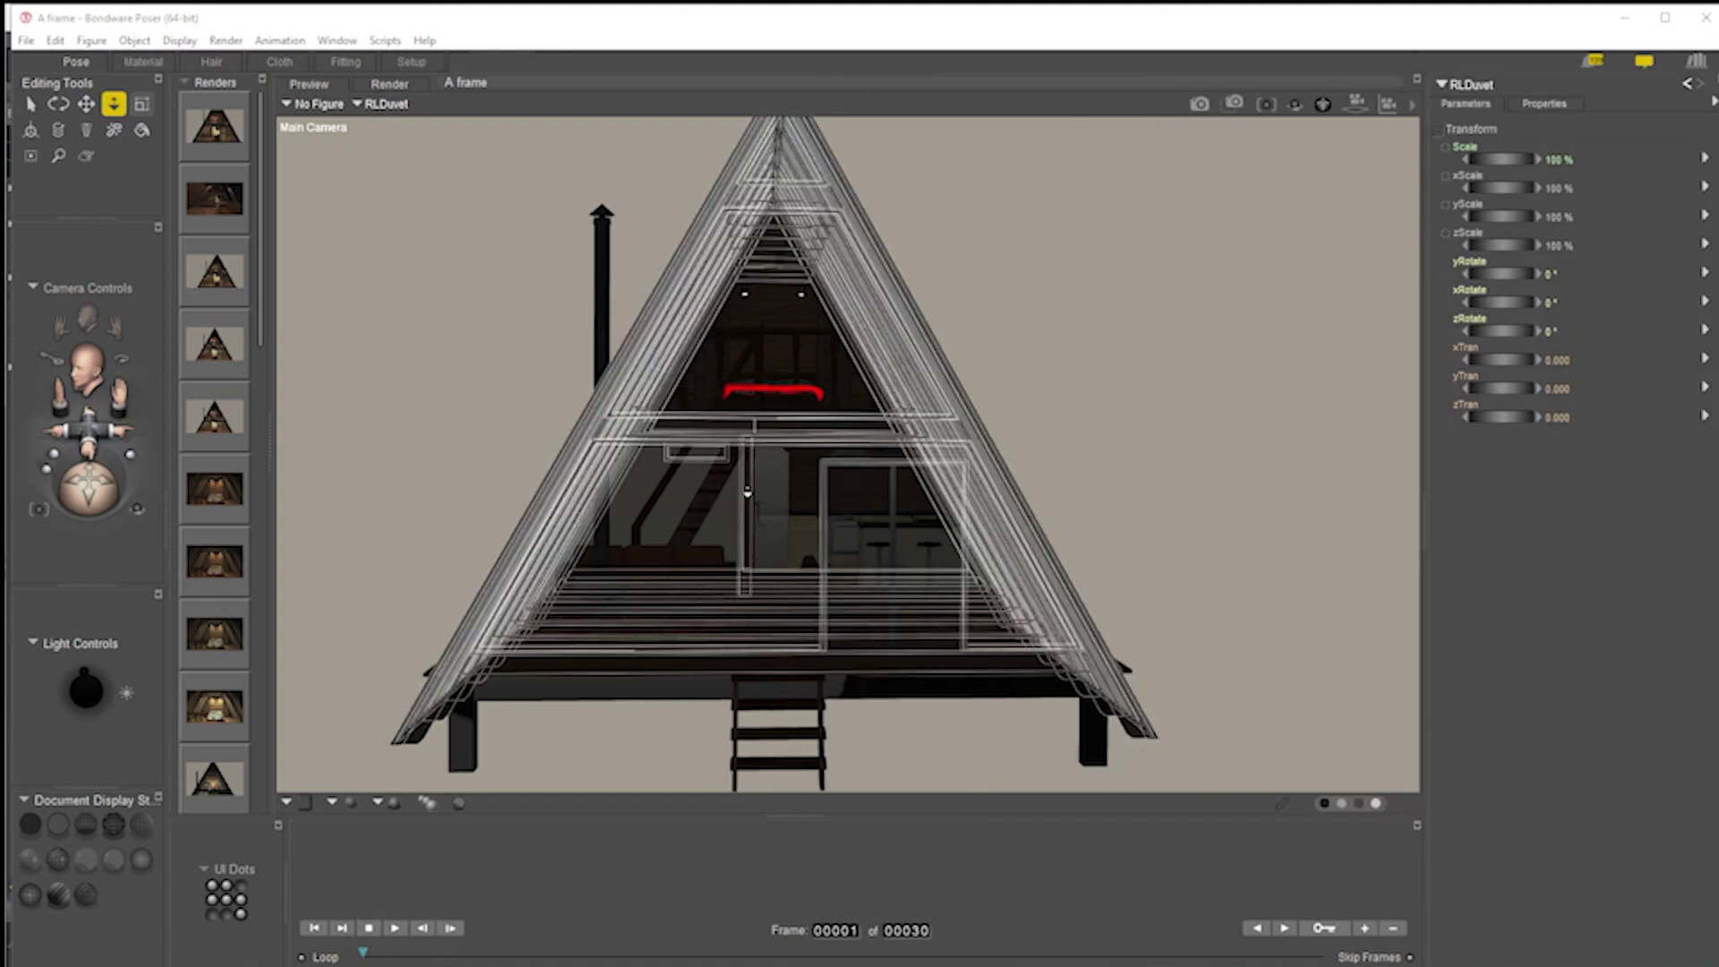
key("ctrl+r")
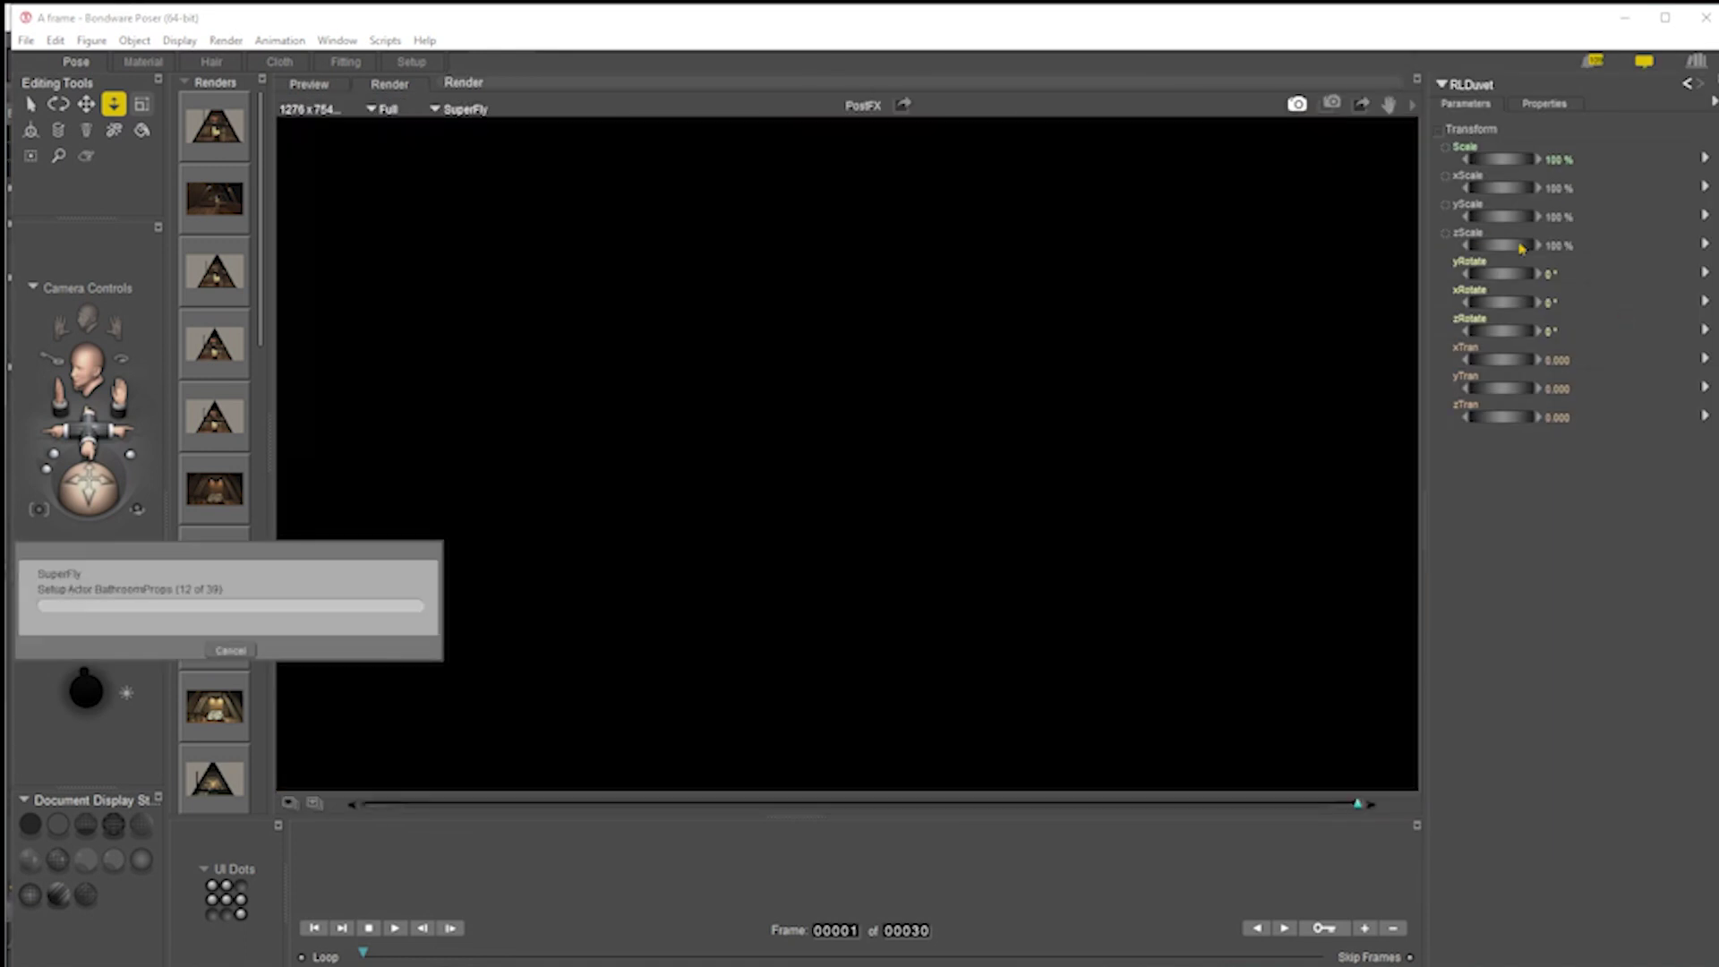